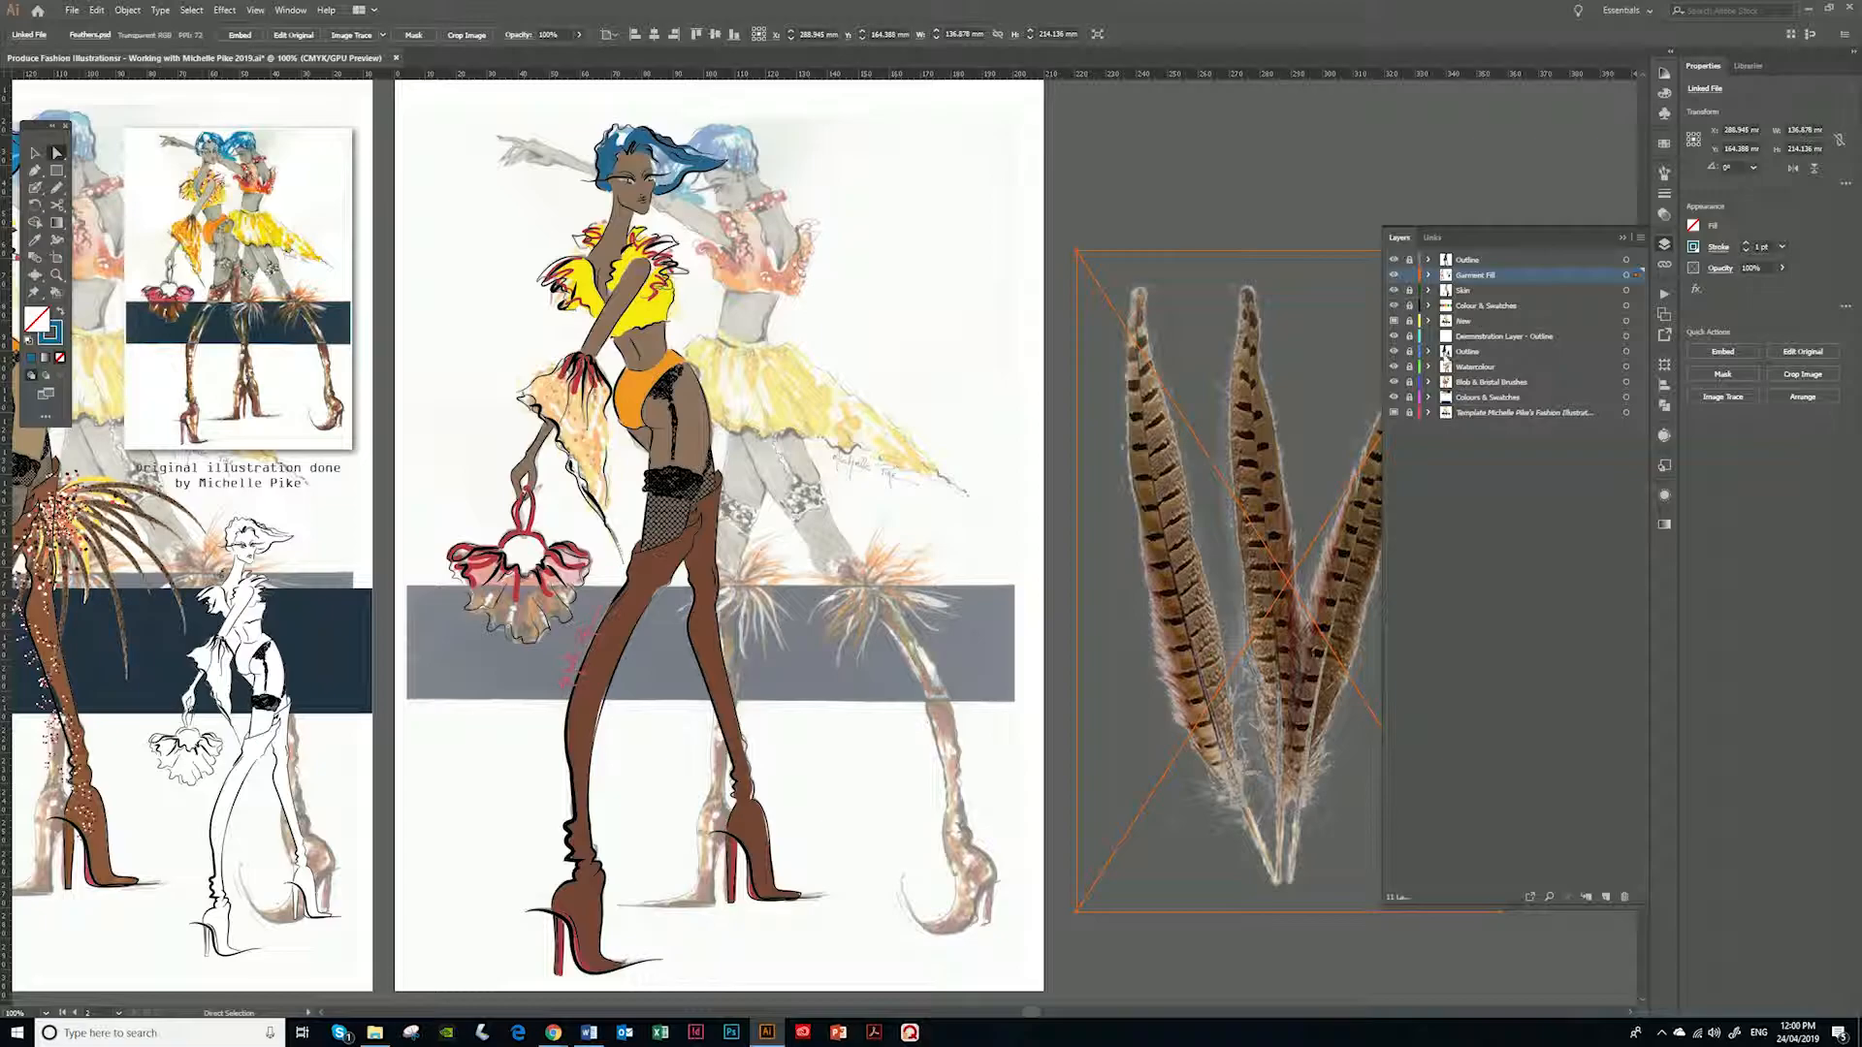
# Cut the feathers image from the Garment Fill layer and add a new layer named Feathers & Brushes above it
pyautogui.moveTo(1241, 689); pyautogui.dragTo(1255, 648)
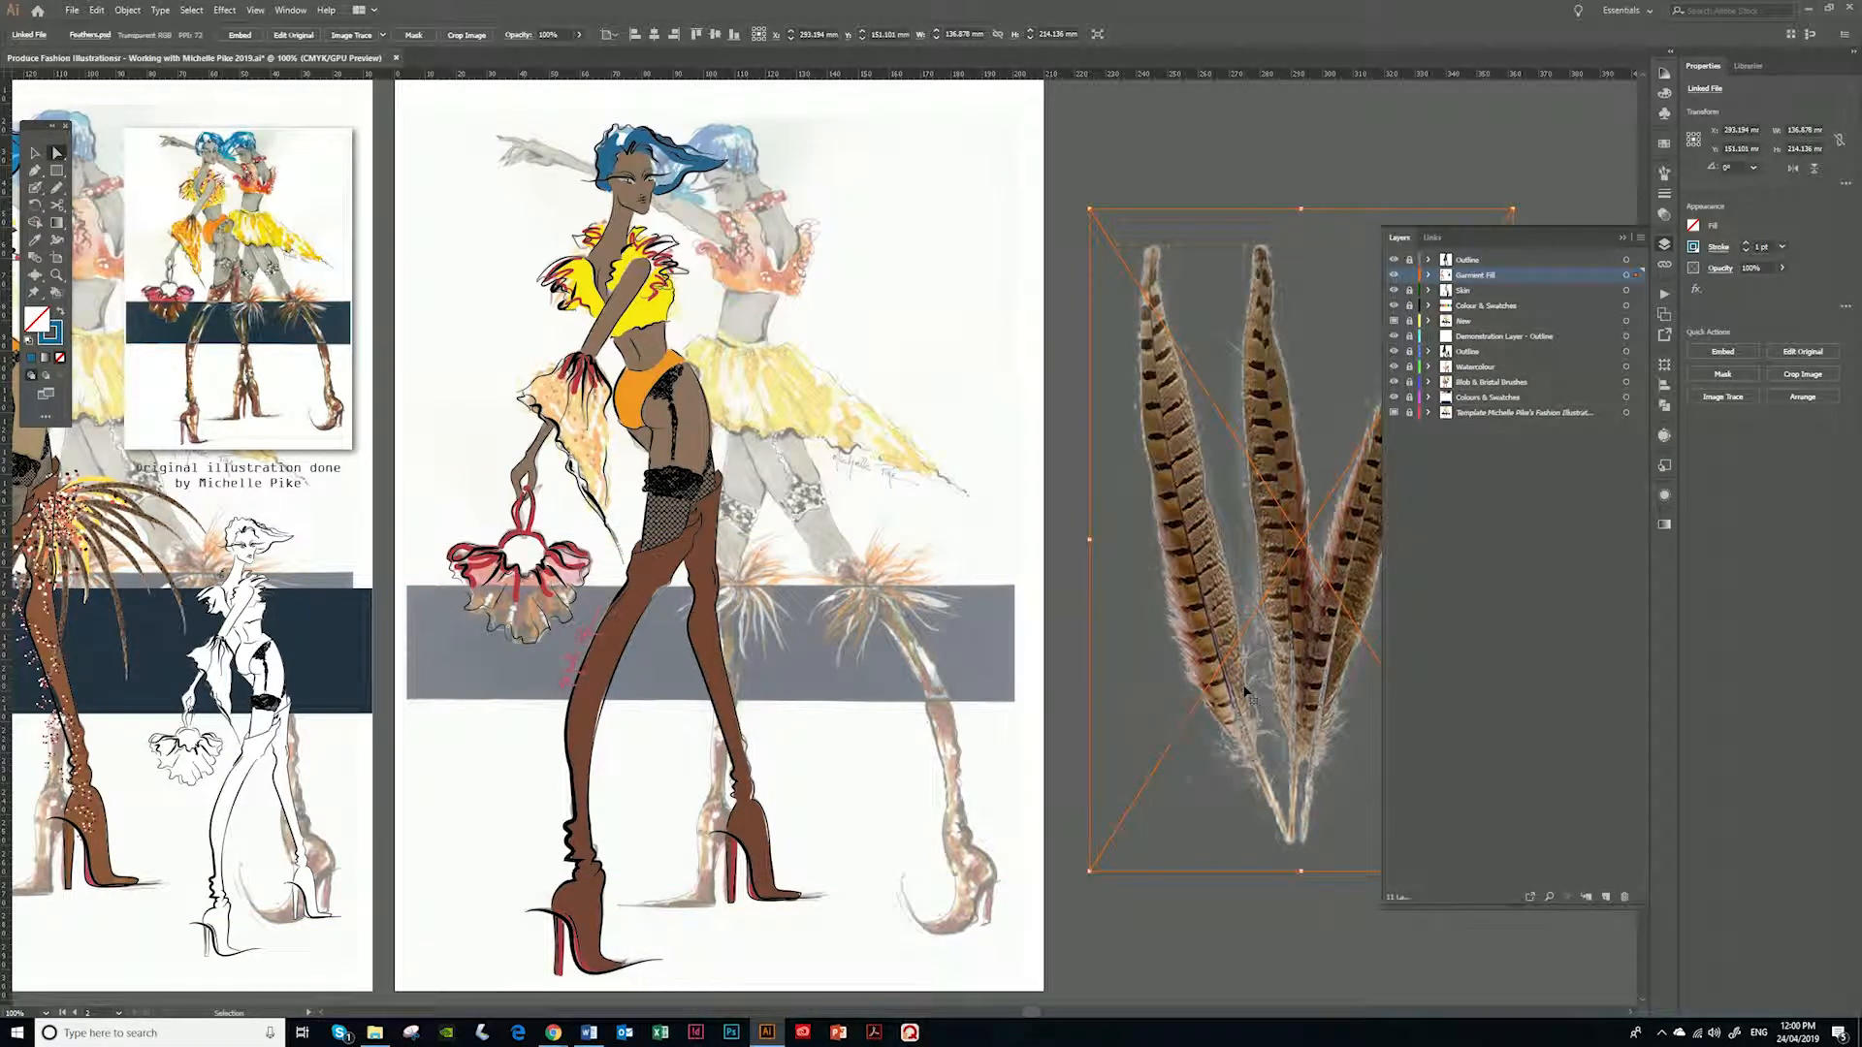
pyautogui.press('Delete')
pyautogui.click(1602, 898)
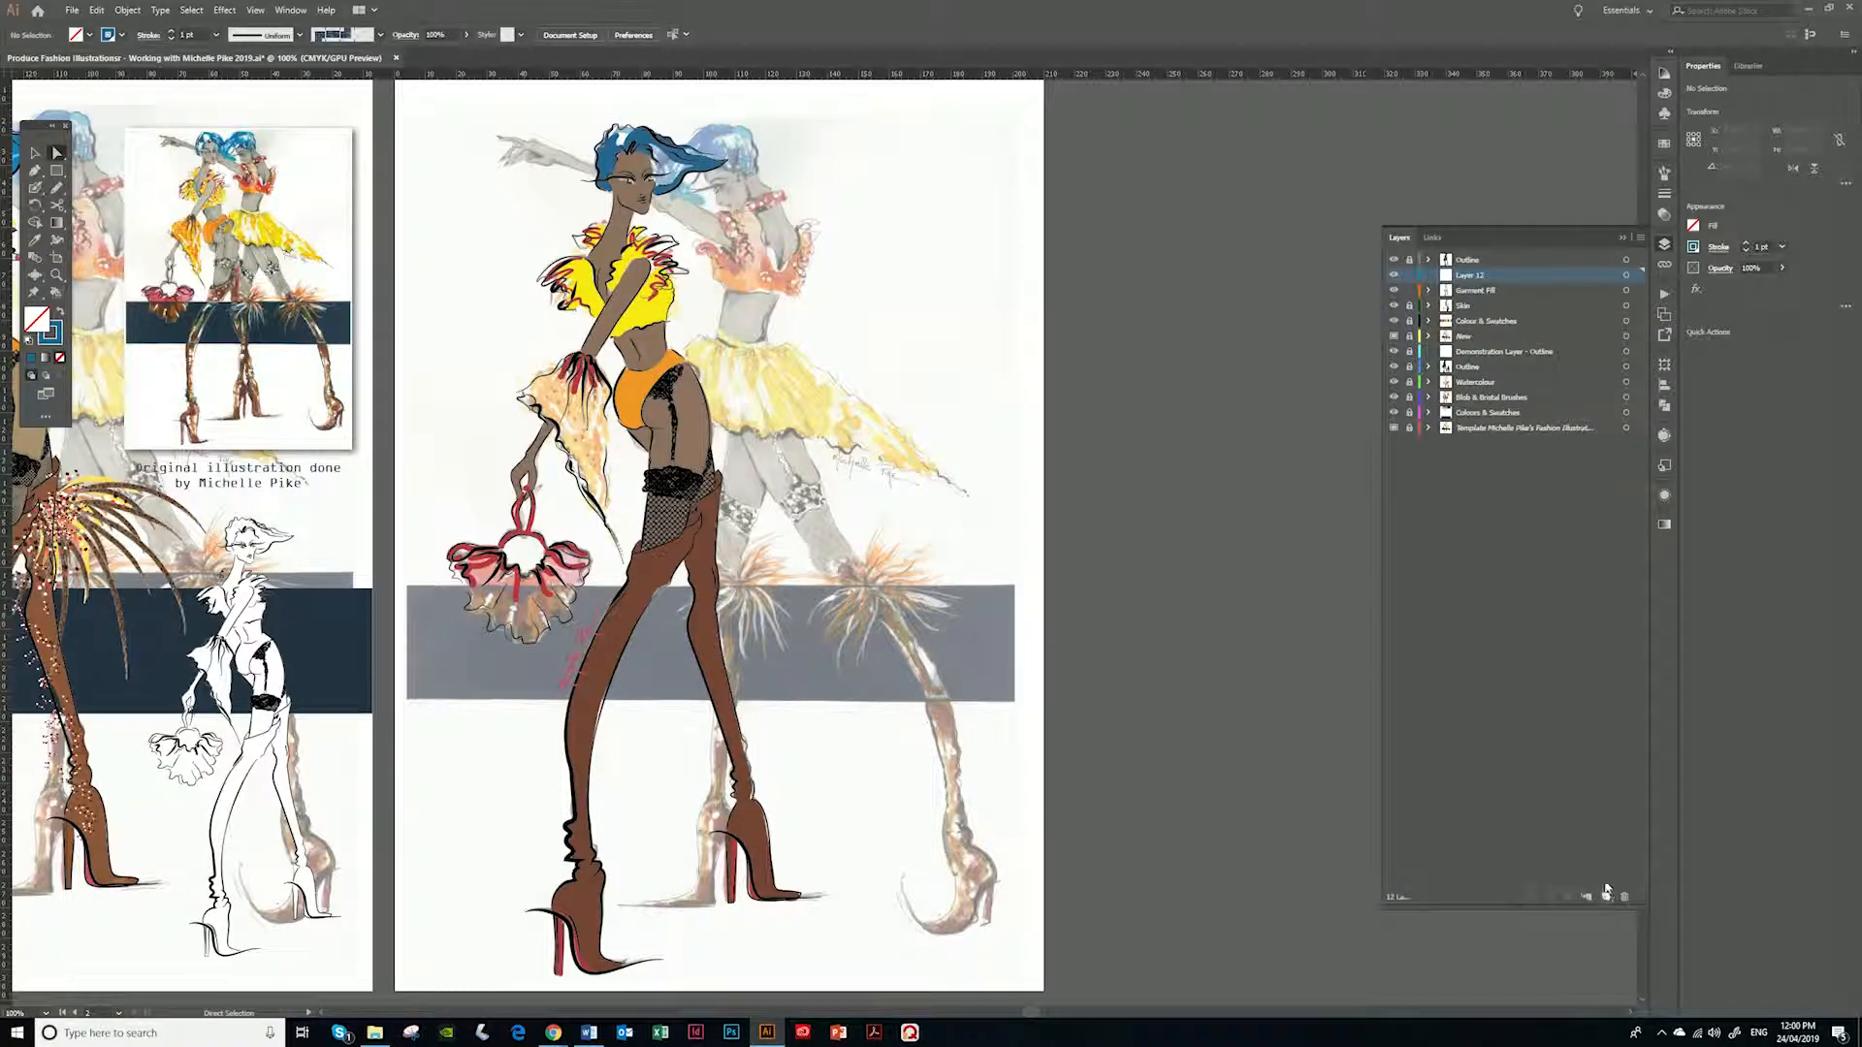
pyautogui.doubleClick(1469, 278)
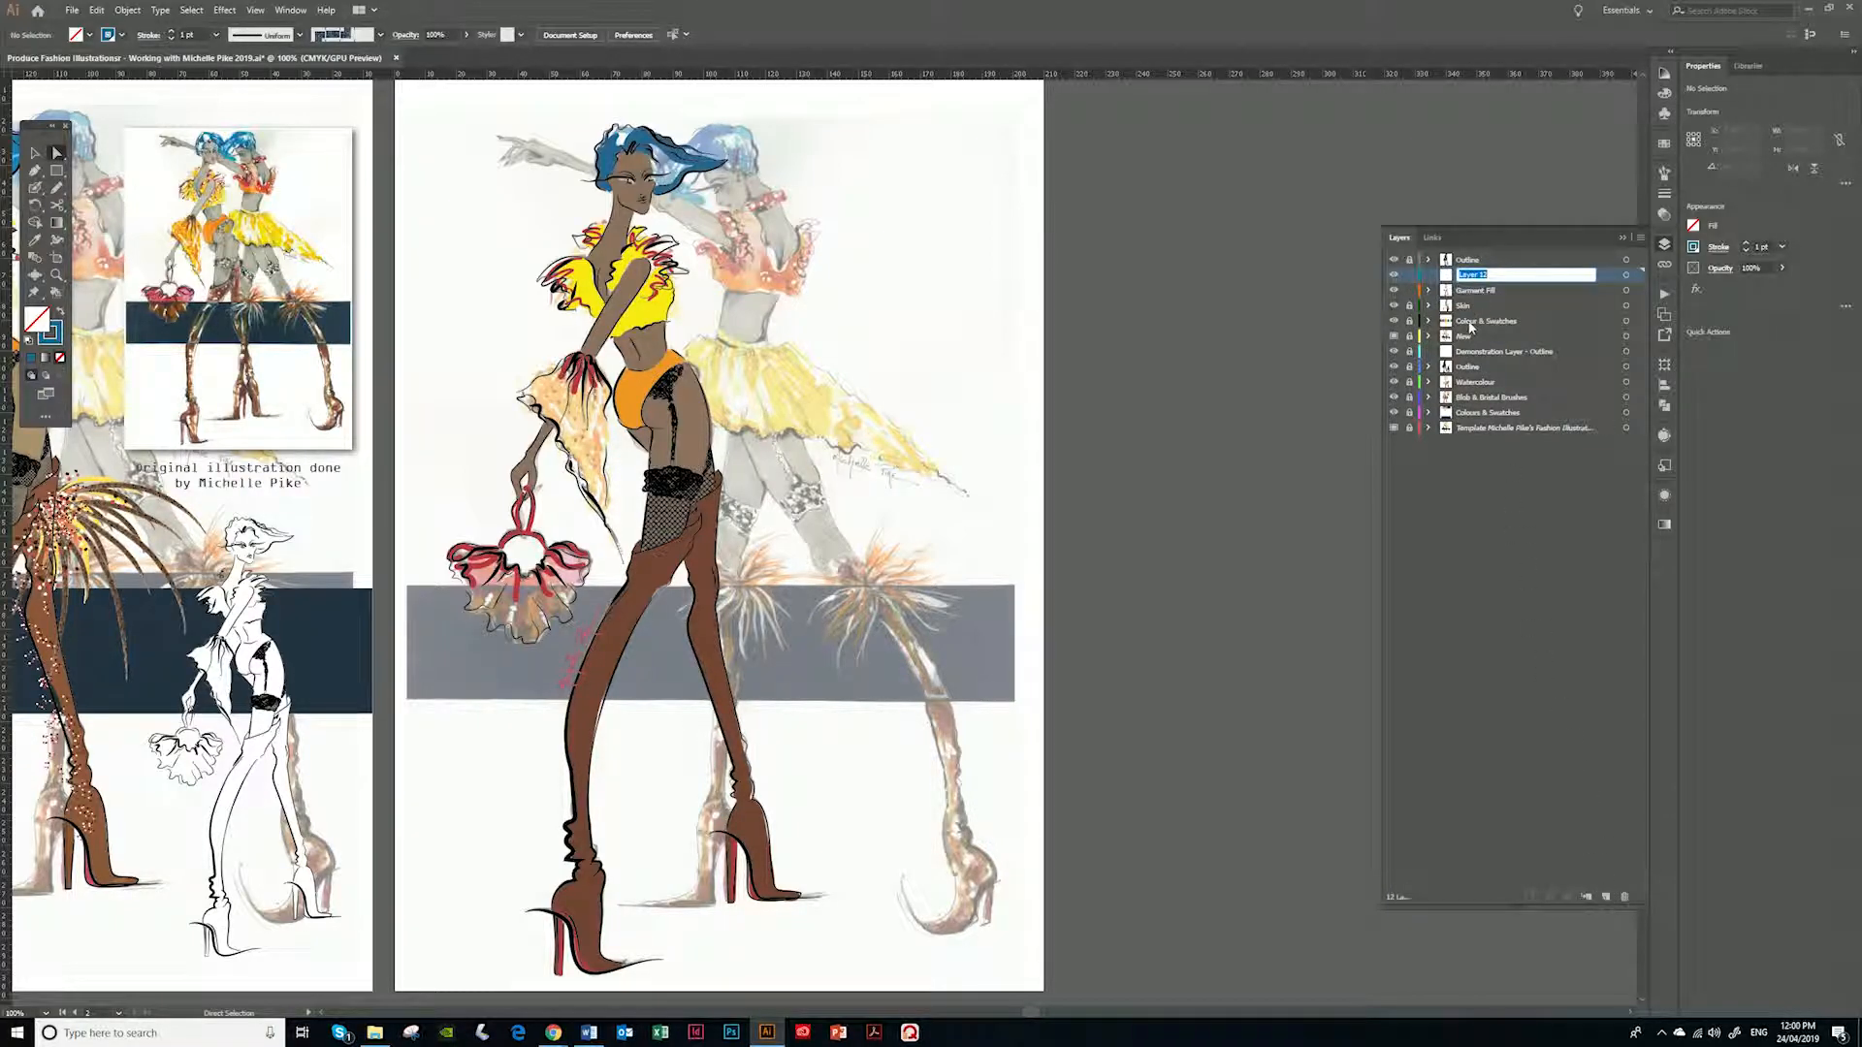
pyautogui.write('Feathers')
pyautogui.press('Return')
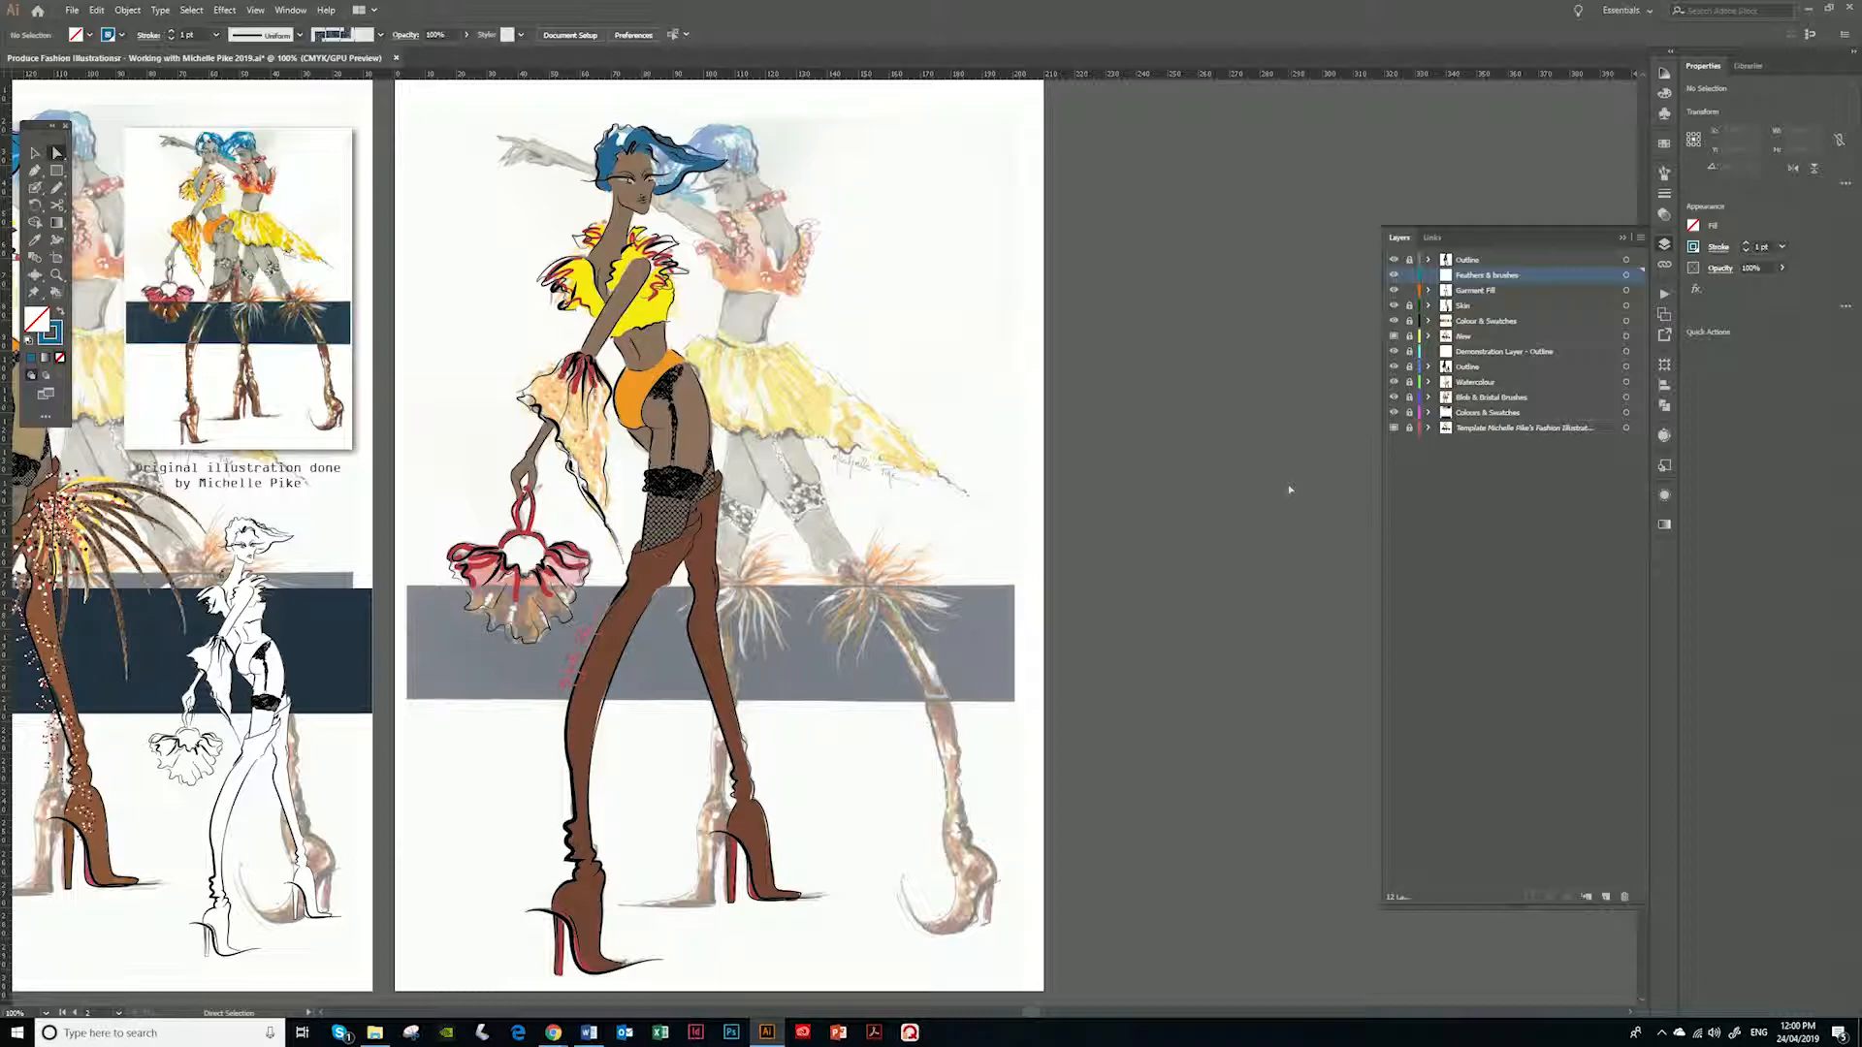
# Paste the feathers image into the Feathers & Brushes layer and place it on the empty canvas beside the second artboard
pyautogui.hotkey('ctrl', 'v')
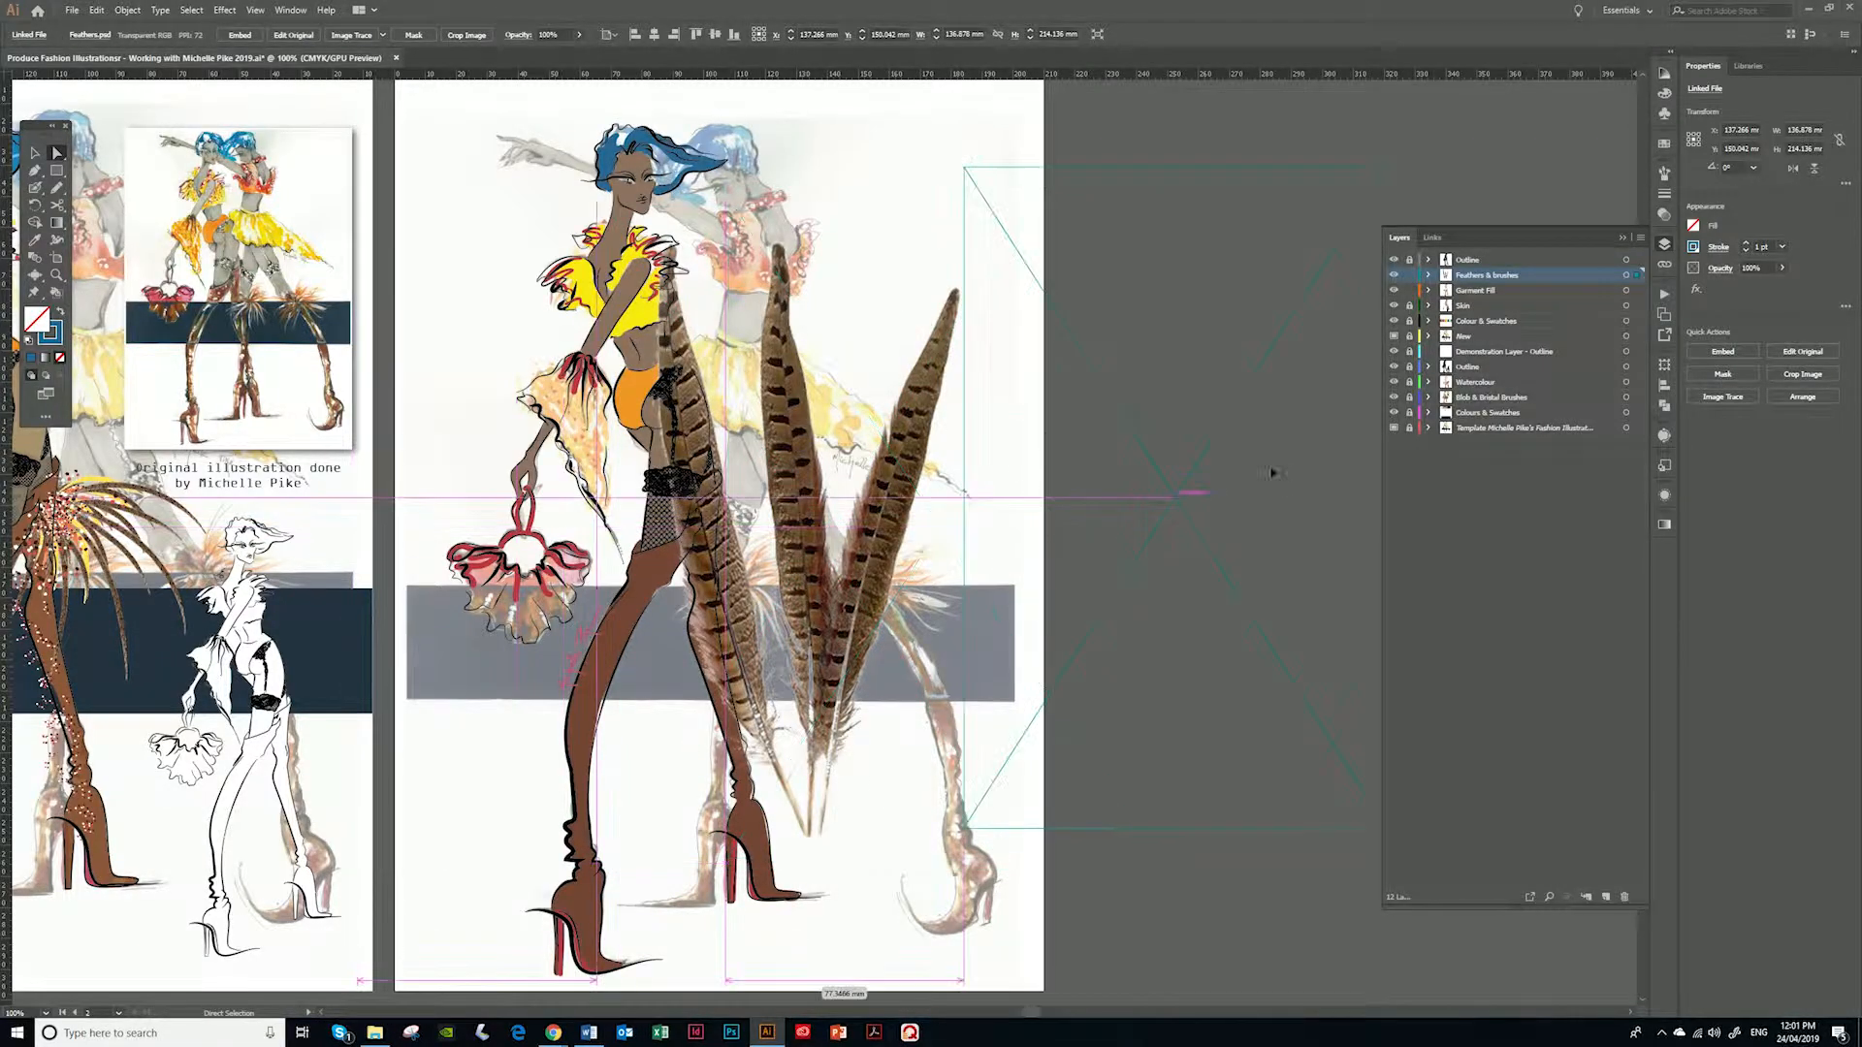
pyautogui.moveTo(1273, 472); pyautogui.dragTo(1348, 463)
pyautogui.moveTo(1114, 565); pyautogui.dragTo(1512, 487)
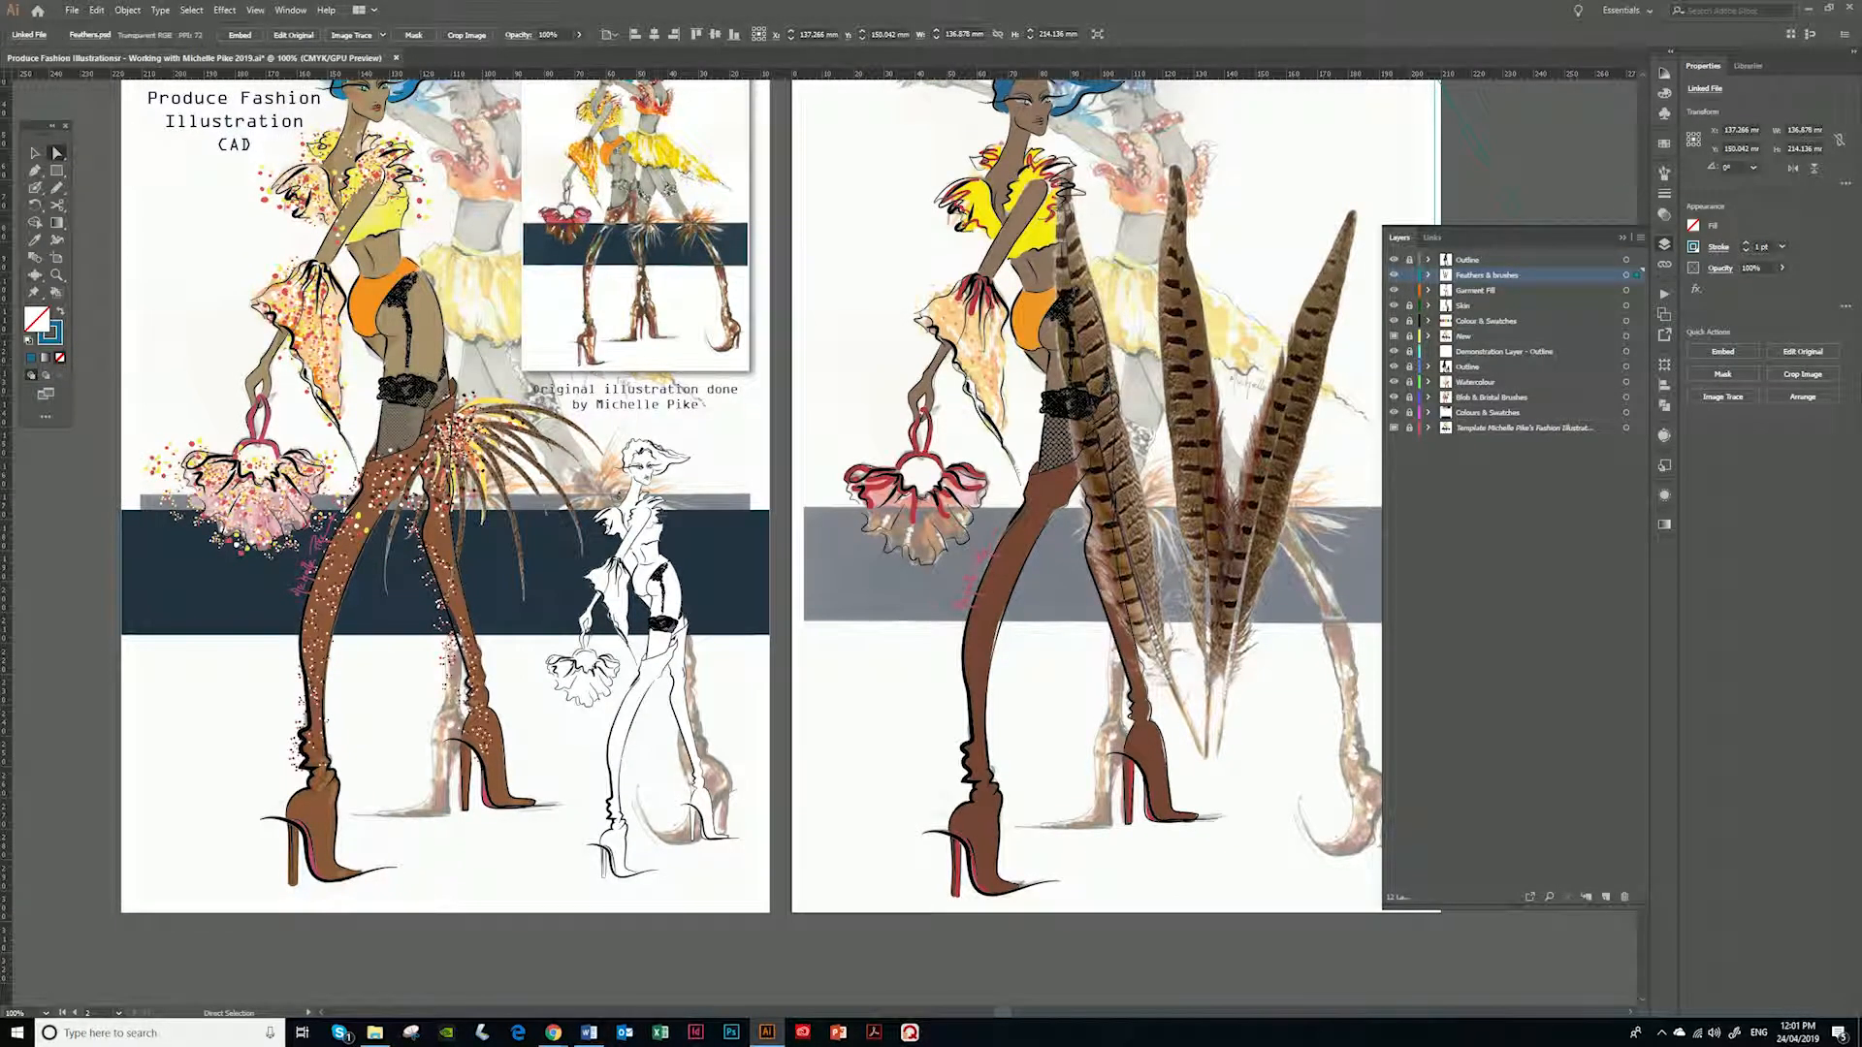
pyautogui.moveTo(1253, 449); pyautogui.dragTo(650, 489)
pyautogui.moveTo(908, 516); pyautogui.dragTo(740, 484)
pyautogui.moveTo(939, 482); pyautogui.dragTo(1093, 509)
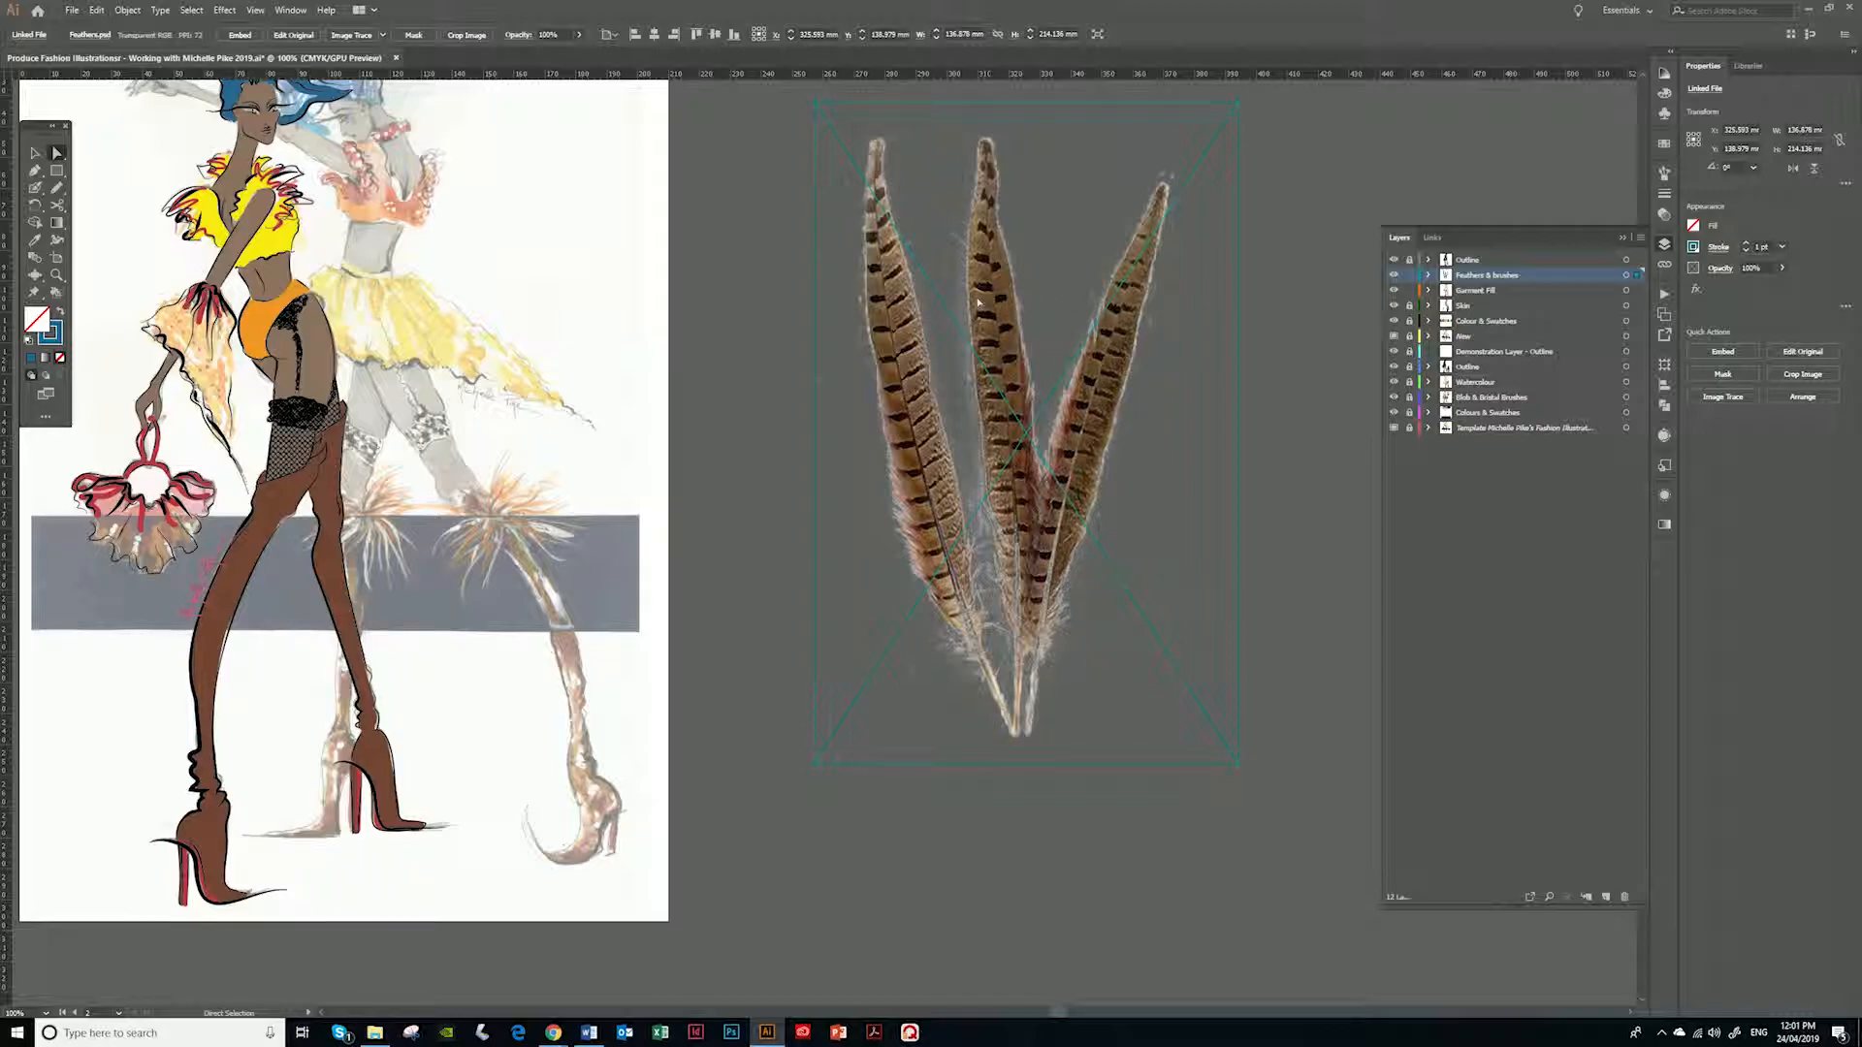
# Image trace the feathers picture with the High Fidelity Photo preset and expand the result into vector paths
pyautogui.click(383, 35)
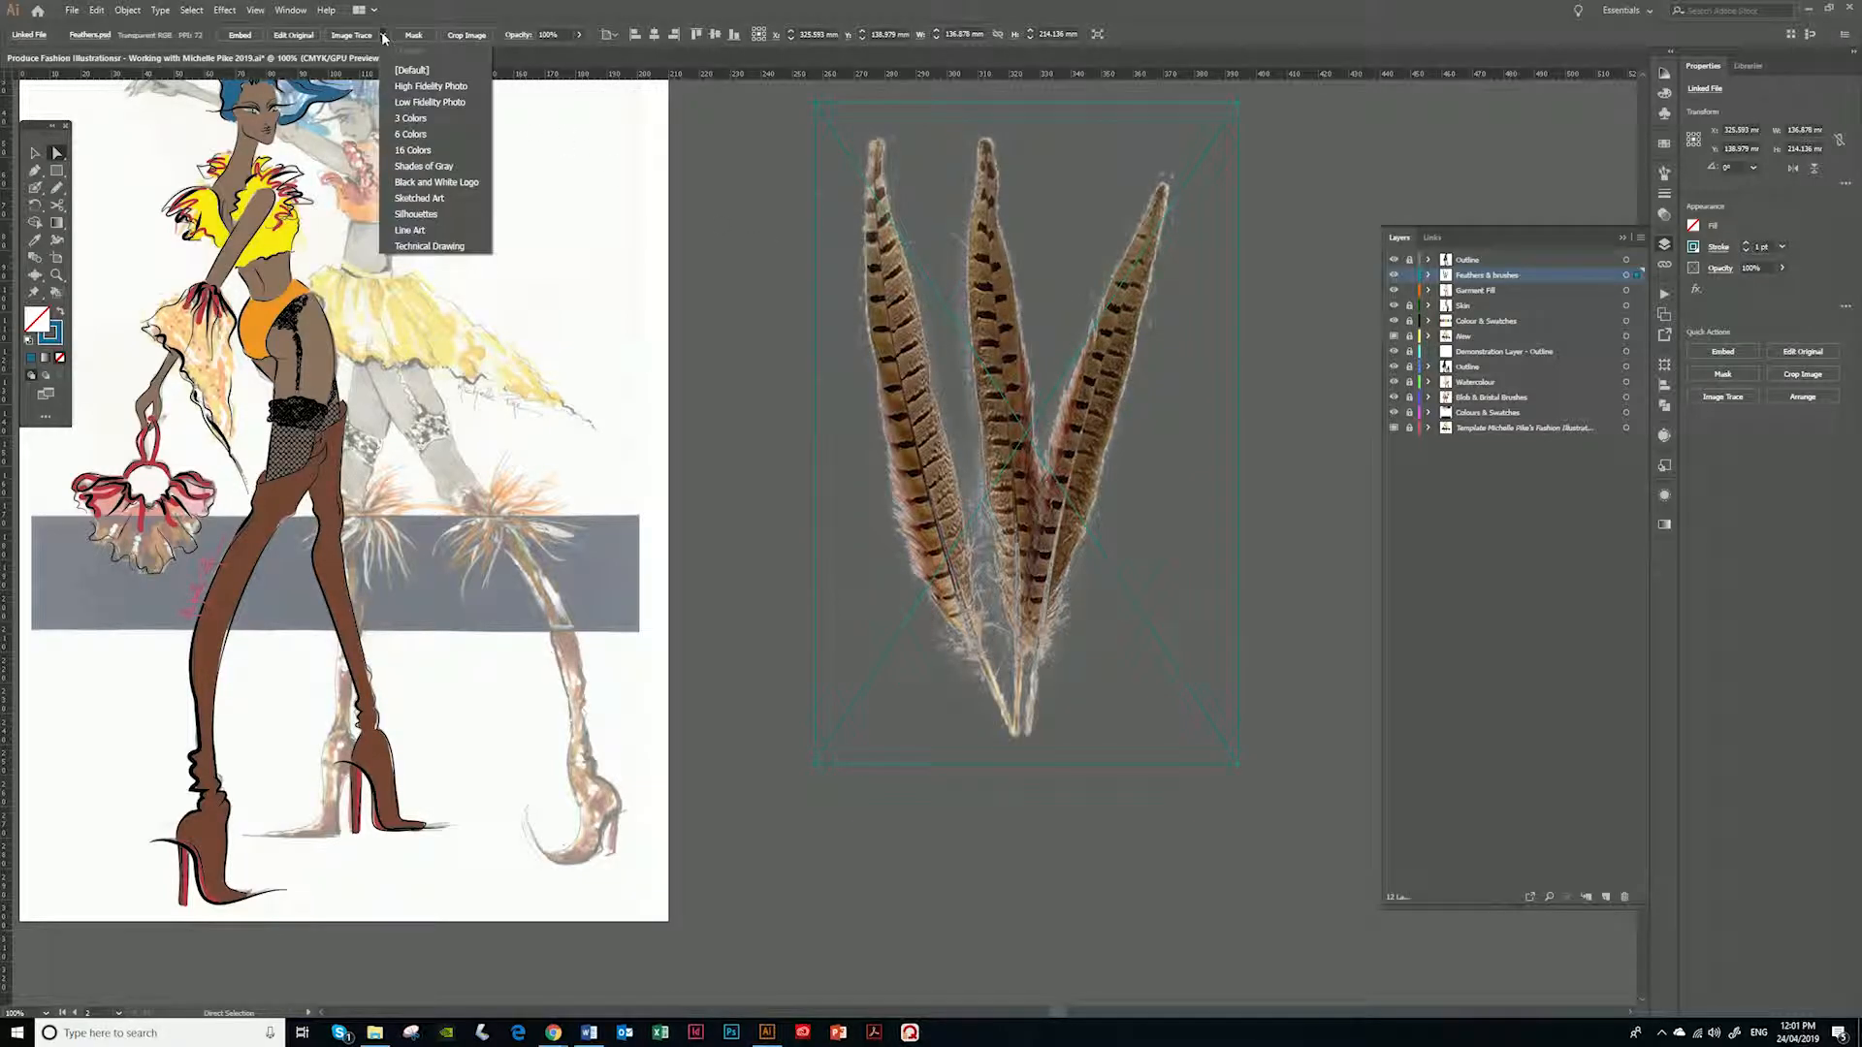
pyautogui.click(434, 87)
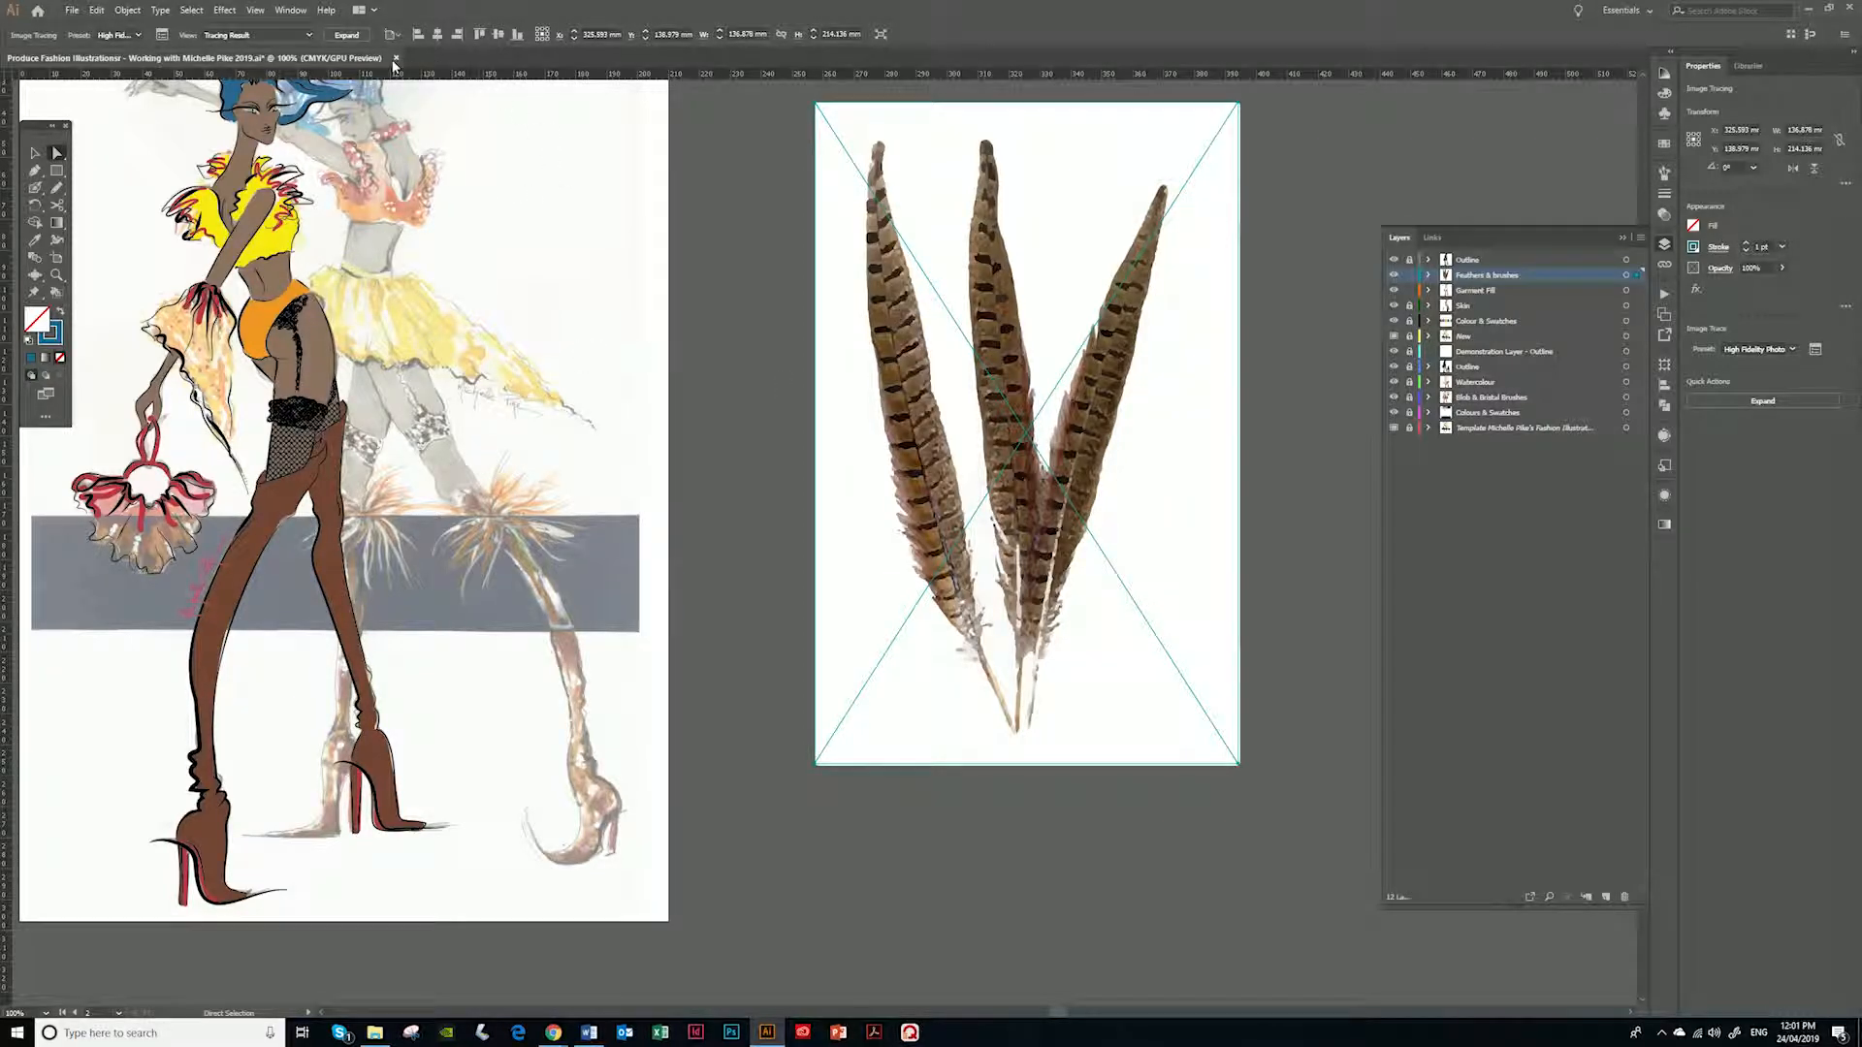
pyautogui.click(346, 35)
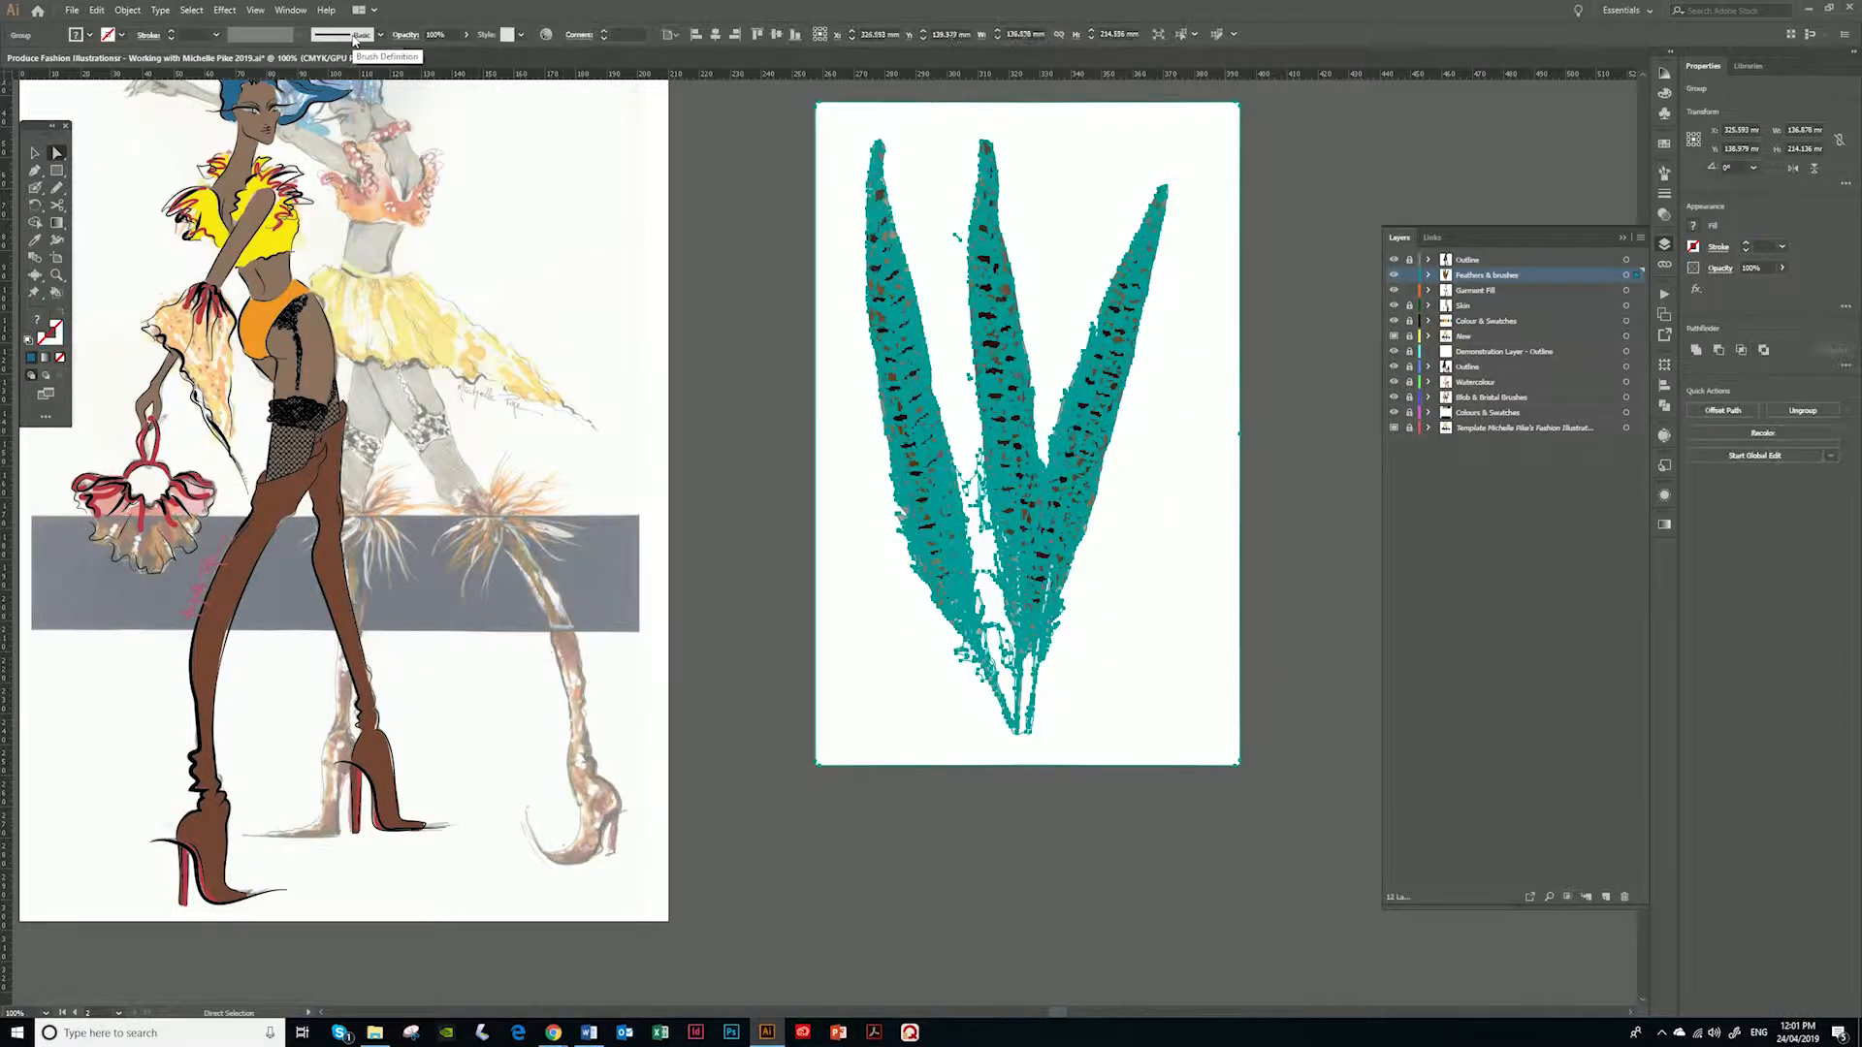
# Delete the white background shape behind the traced feathers
pyautogui.click(1047, 847)
pyautogui.click(1123, 720)
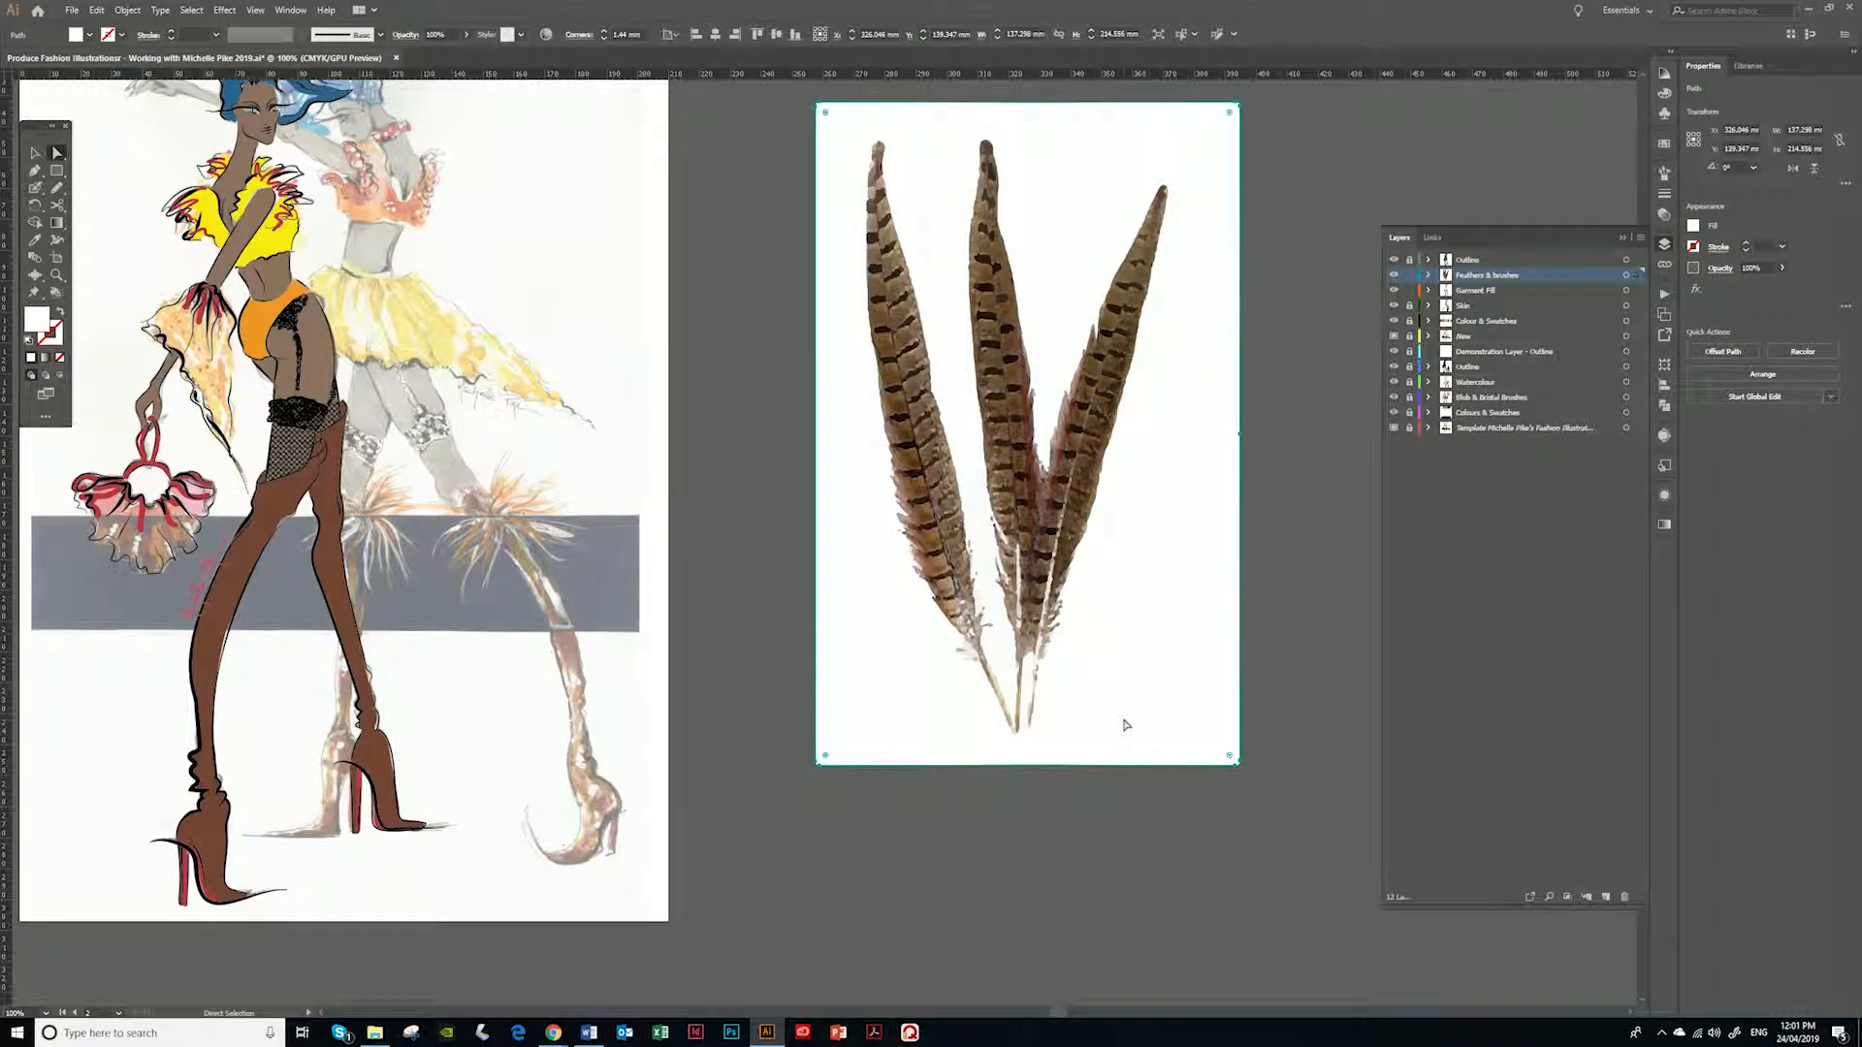
pyautogui.press('Delete')
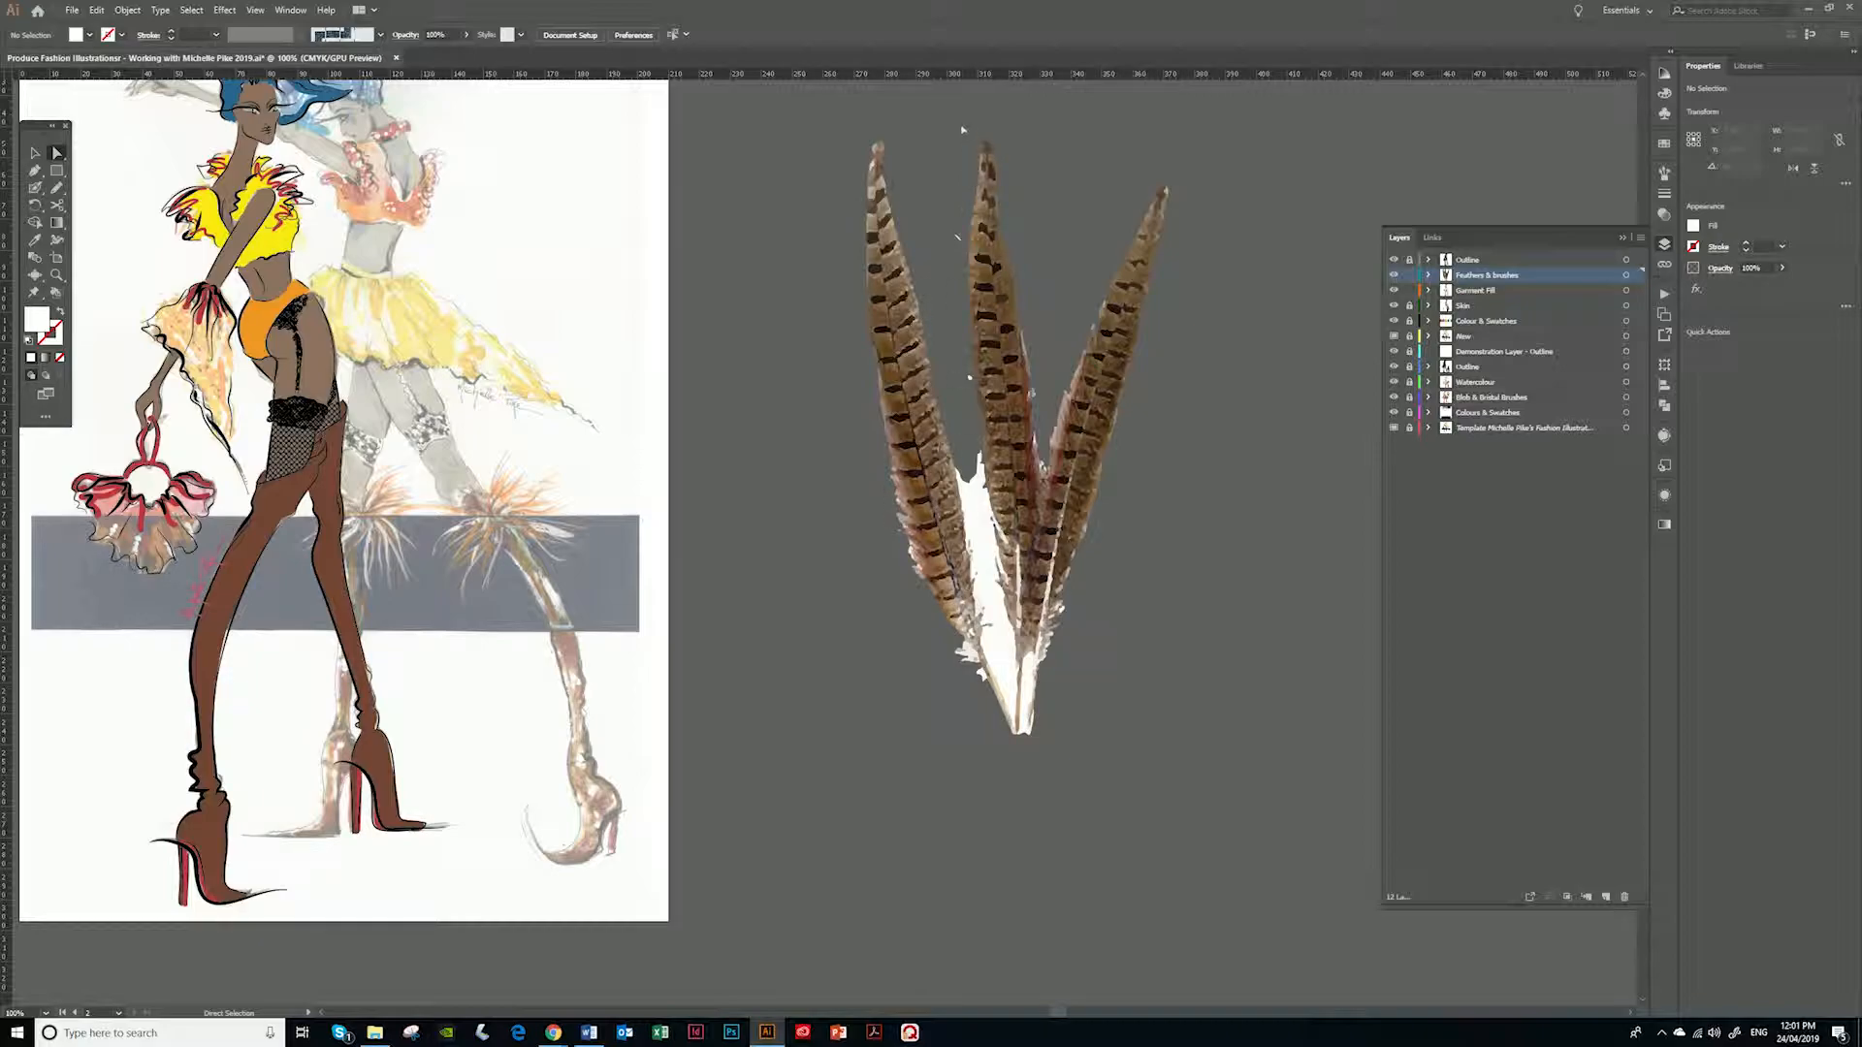
# Delete the middle feather and the shorter outer feather, keeping only the single feather nearest the artboard
pyautogui.moveTo(1224, 453); pyautogui.dragTo(985, 427)
pyautogui.click(984, 237)
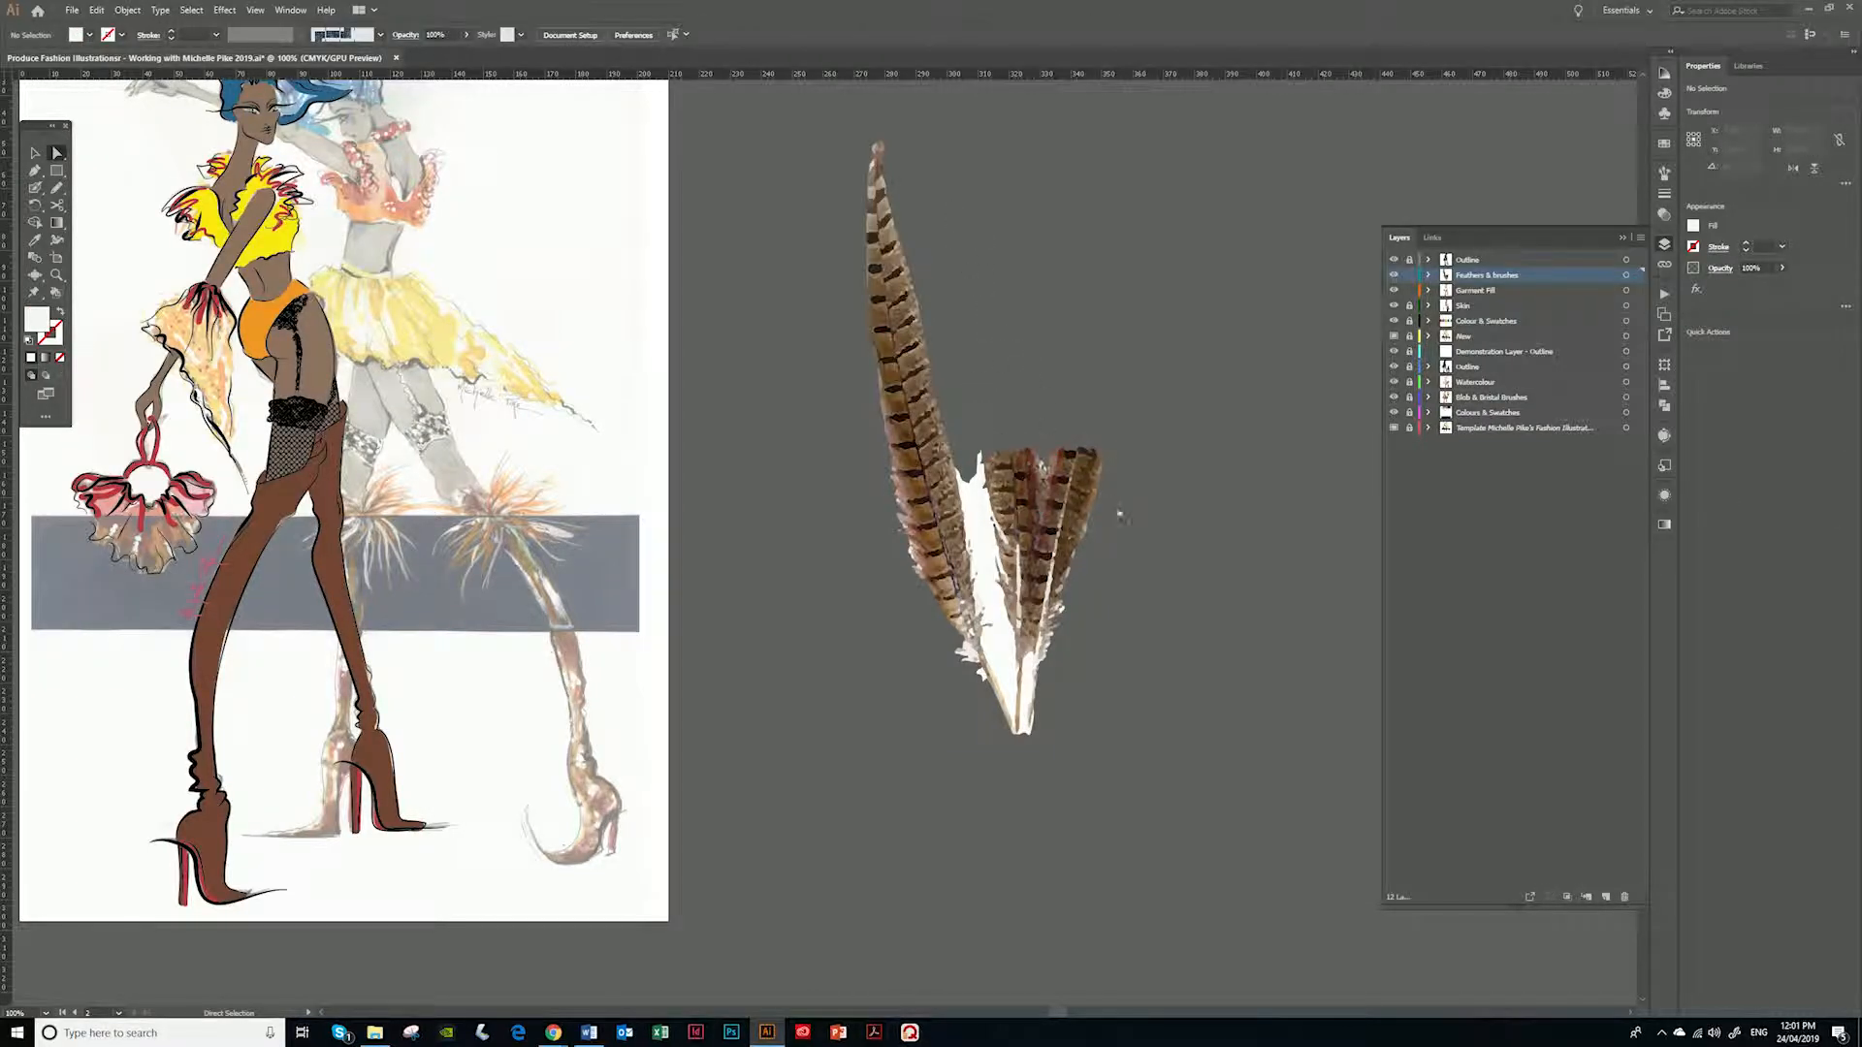
pyautogui.moveTo(1201, 563); pyautogui.dragTo(1009, 581)
pyautogui.click(625, 162)
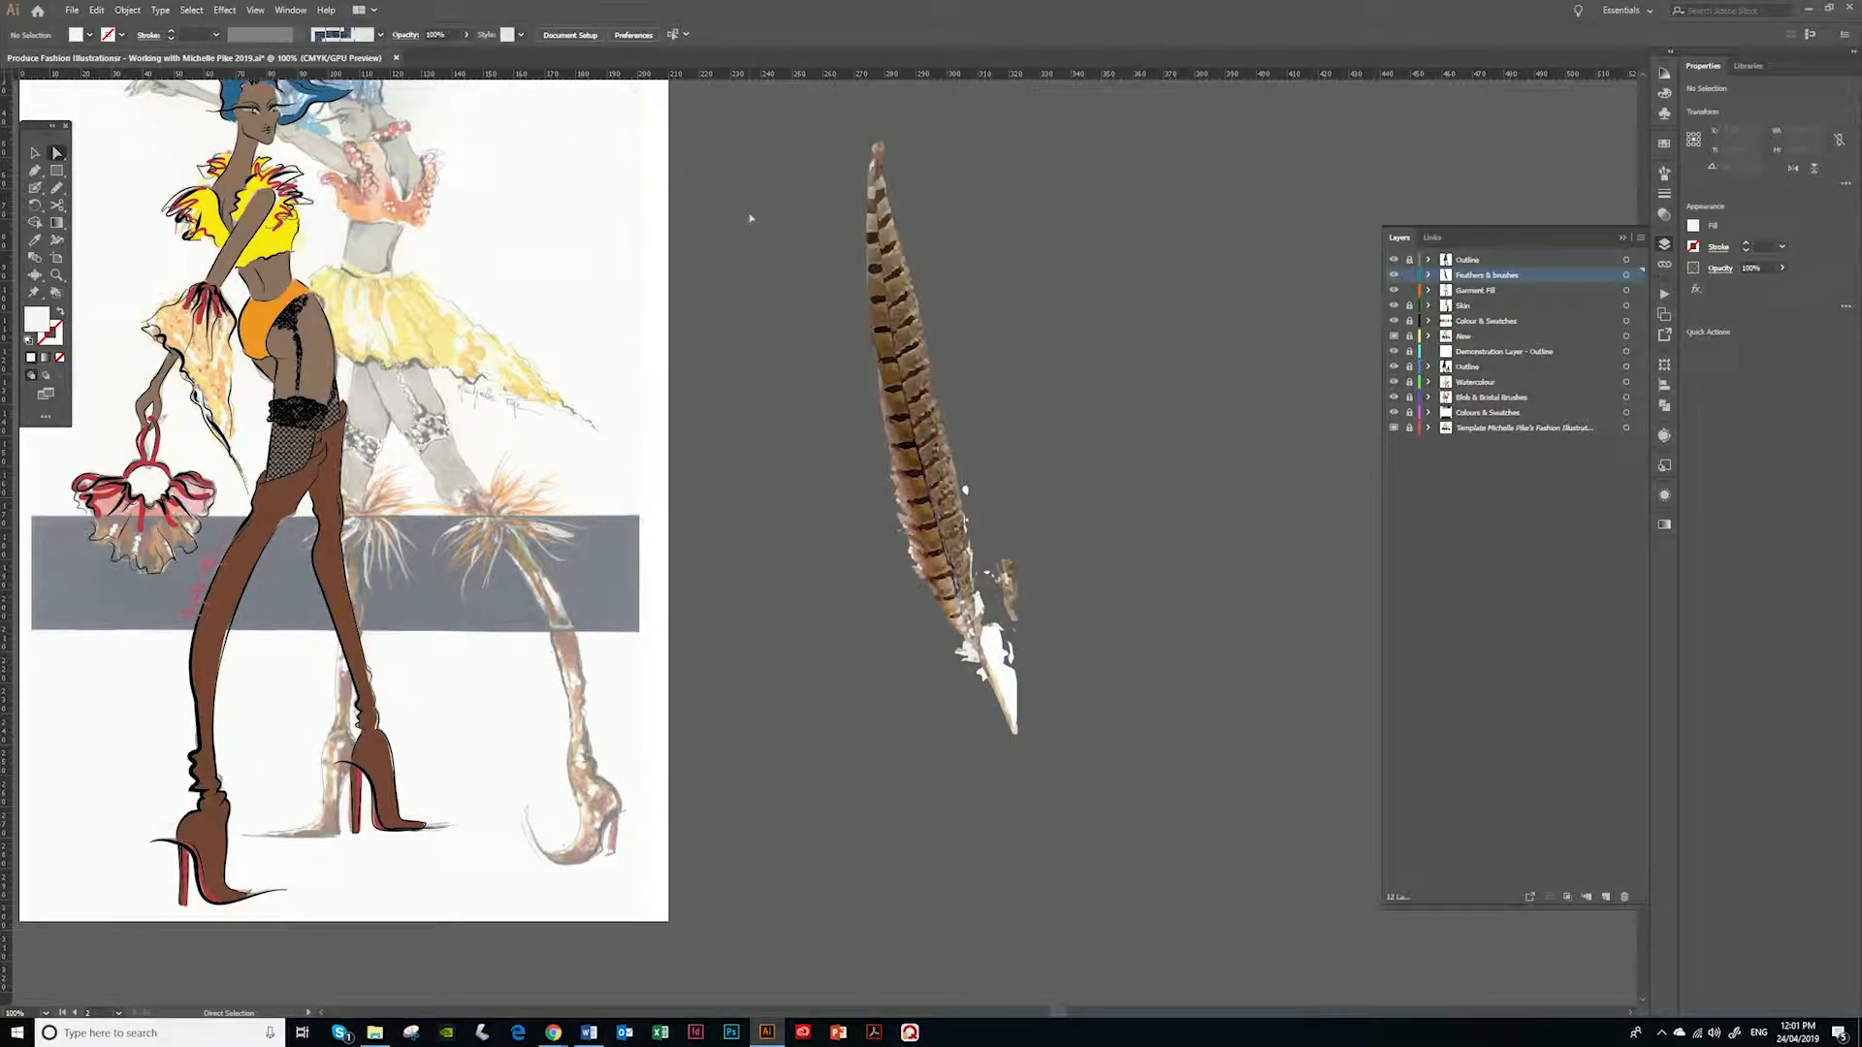
# Clean up the remaining feather by lassoing and deleting stray fragments and white patches around its quill
pyautogui.press('q')
pyautogui.moveTo(1074, 576)
pyautogui.mouseDown()
pyautogui.moveTo(984, 474)
pyautogui.moveTo(968, 500)
pyautogui.moveTo(1013, 688)
pyautogui.moveTo(1026, 700)
pyautogui.moveTo(1112, 609)
pyautogui.mouseUp()
pyautogui.press('Delete')
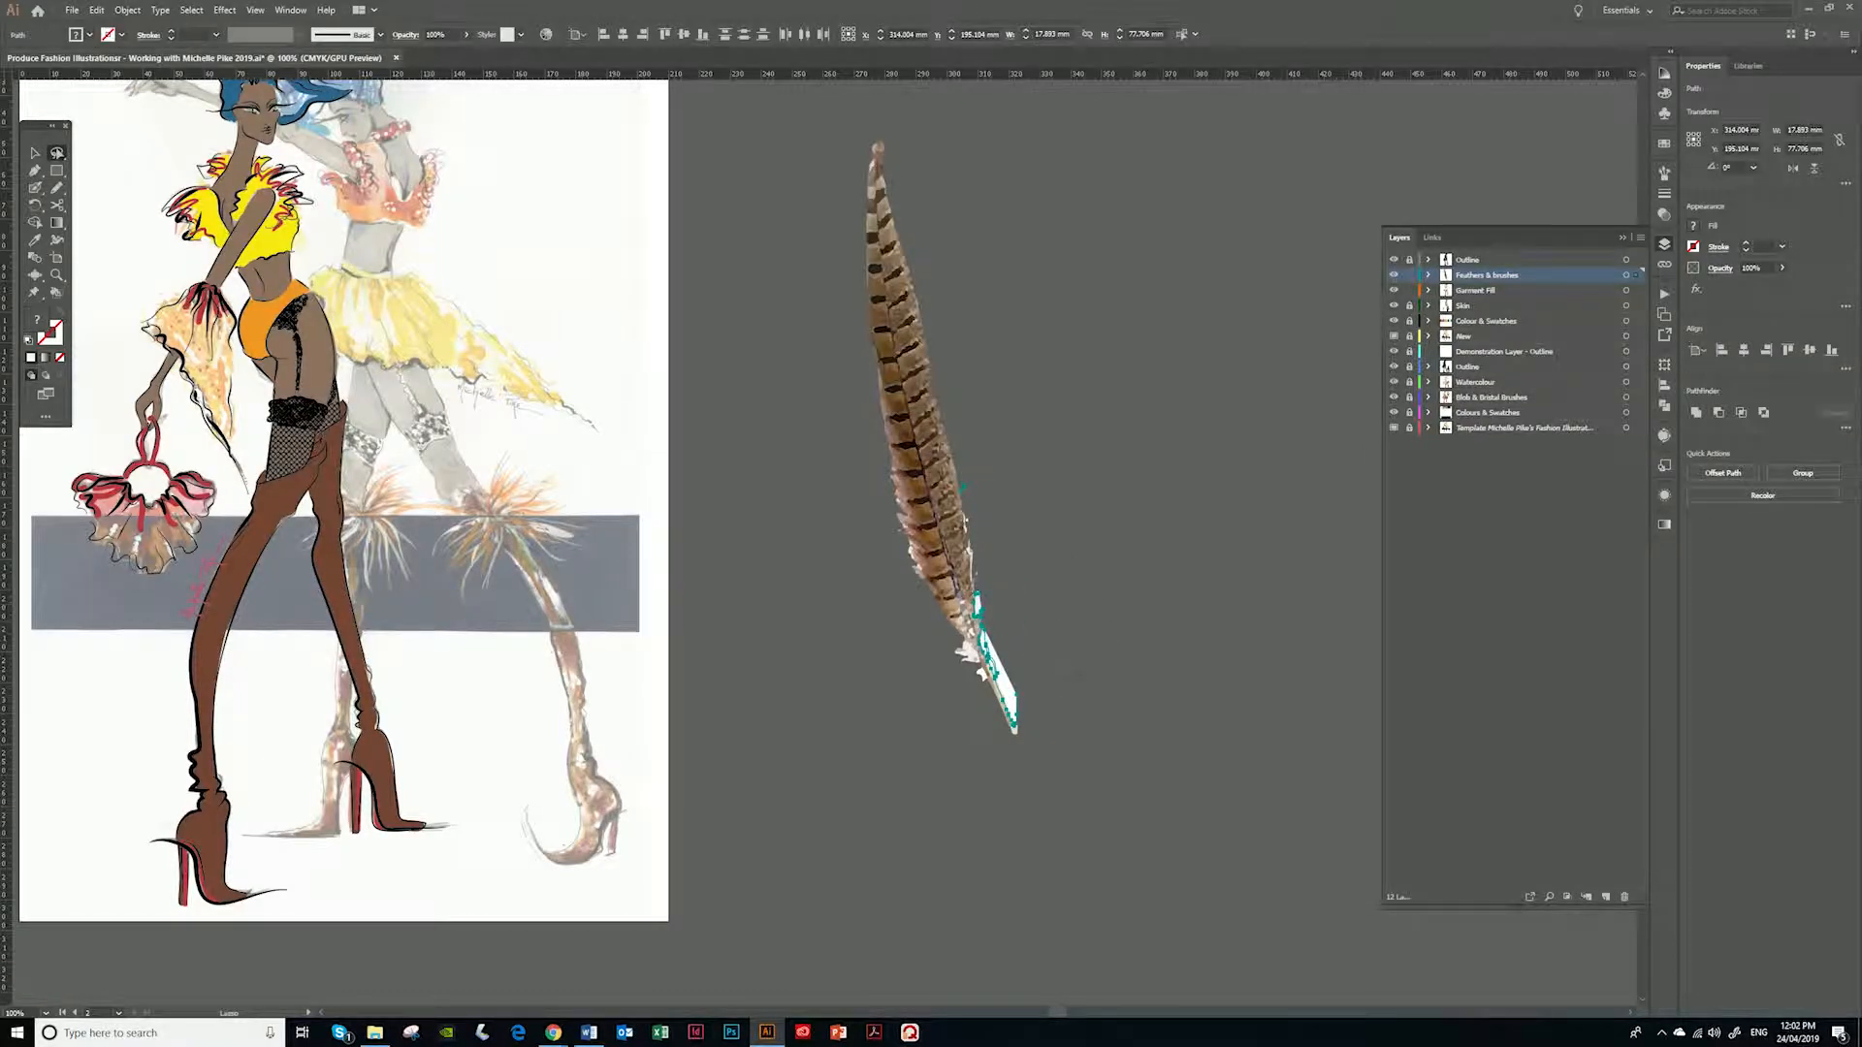
pyautogui.press('a')
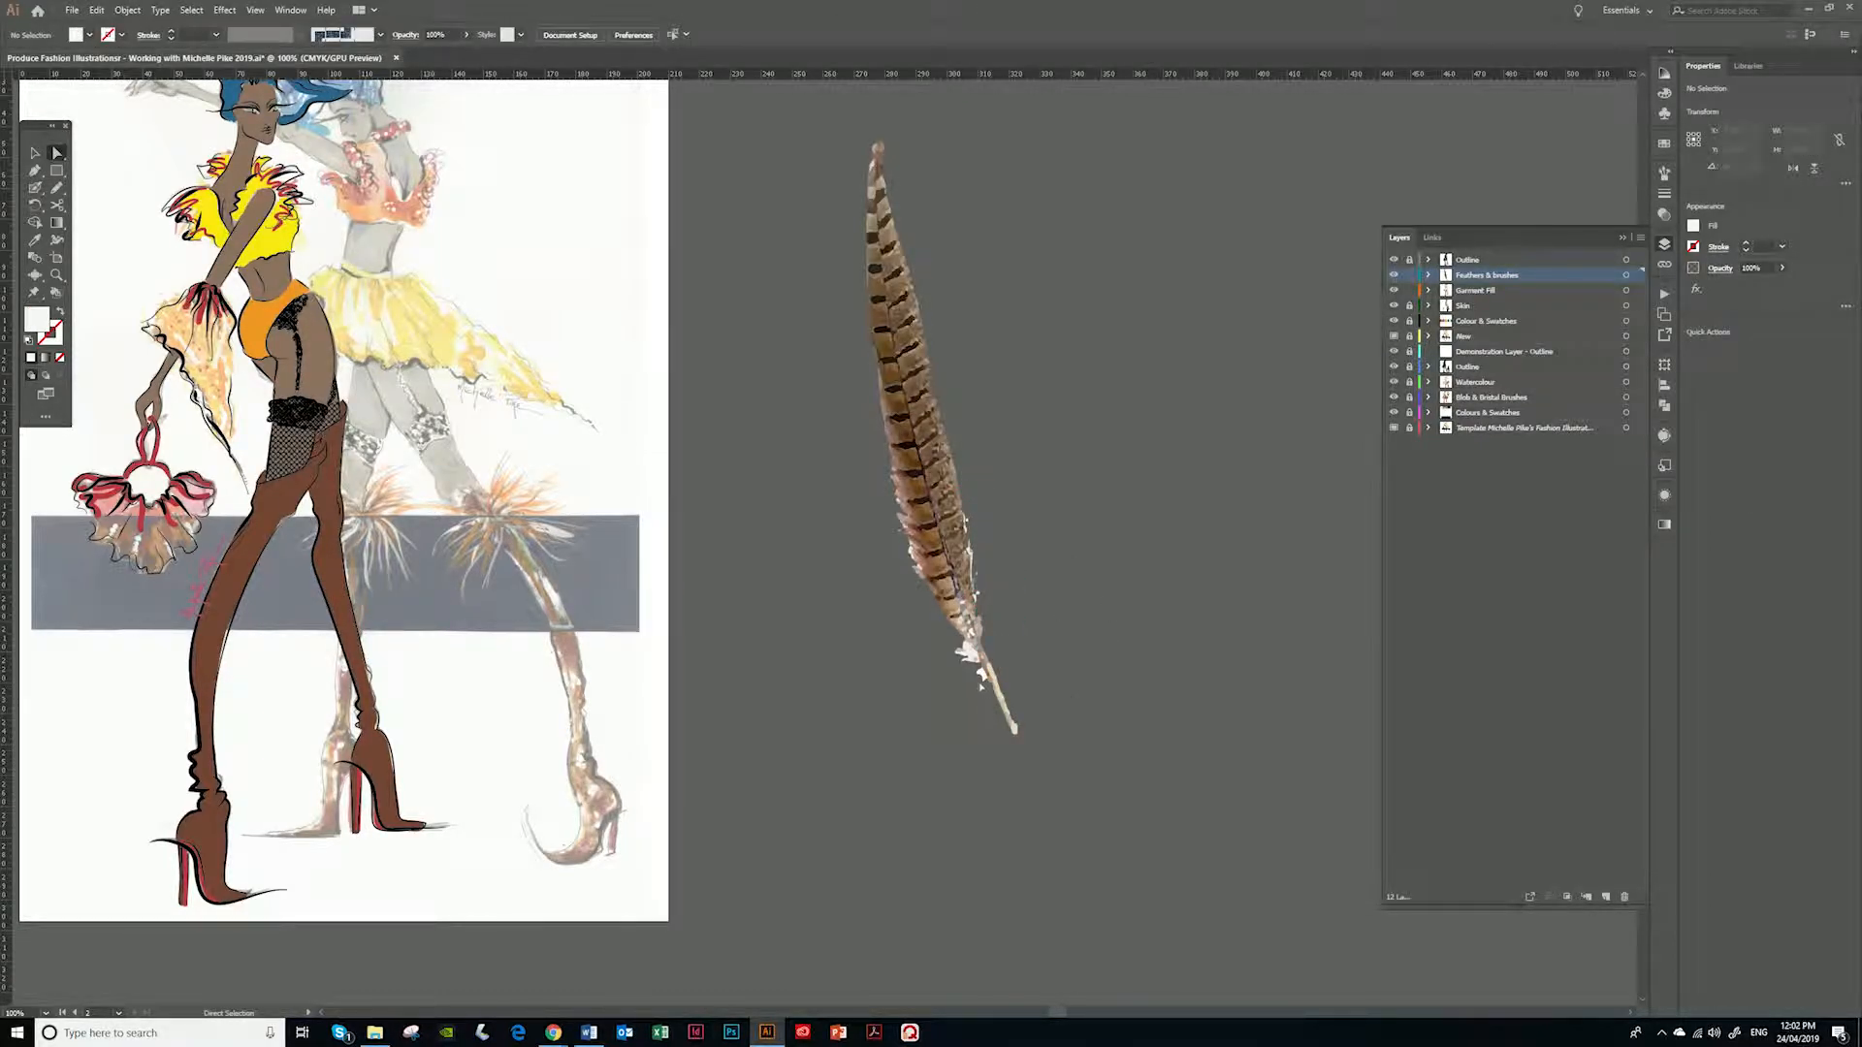
pyautogui.click(982, 676)
pyautogui.press('Delete')
pyautogui.press('b')
pyautogui.press('n')
pyautogui.press('v')
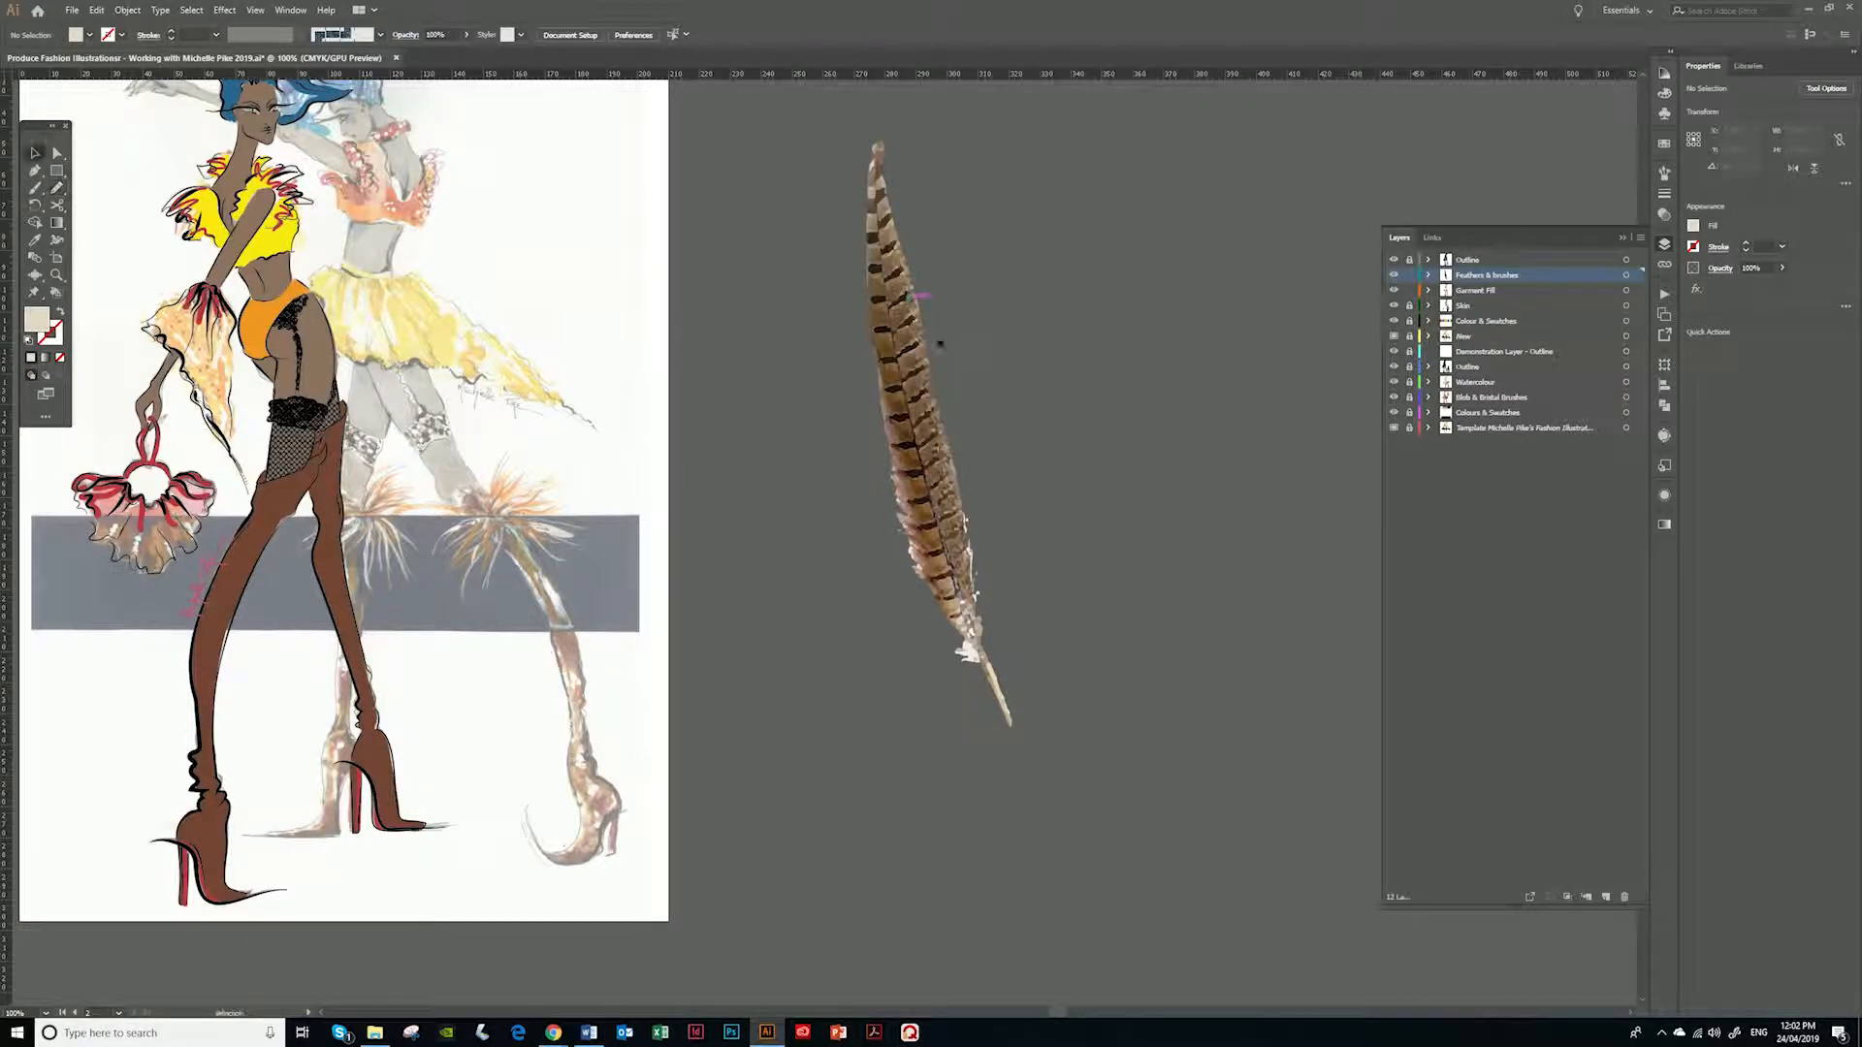
# Select the whole feather and rotate it to lie horizontally, with its quill pointing towards the artboard
pyautogui.click(939, 345)
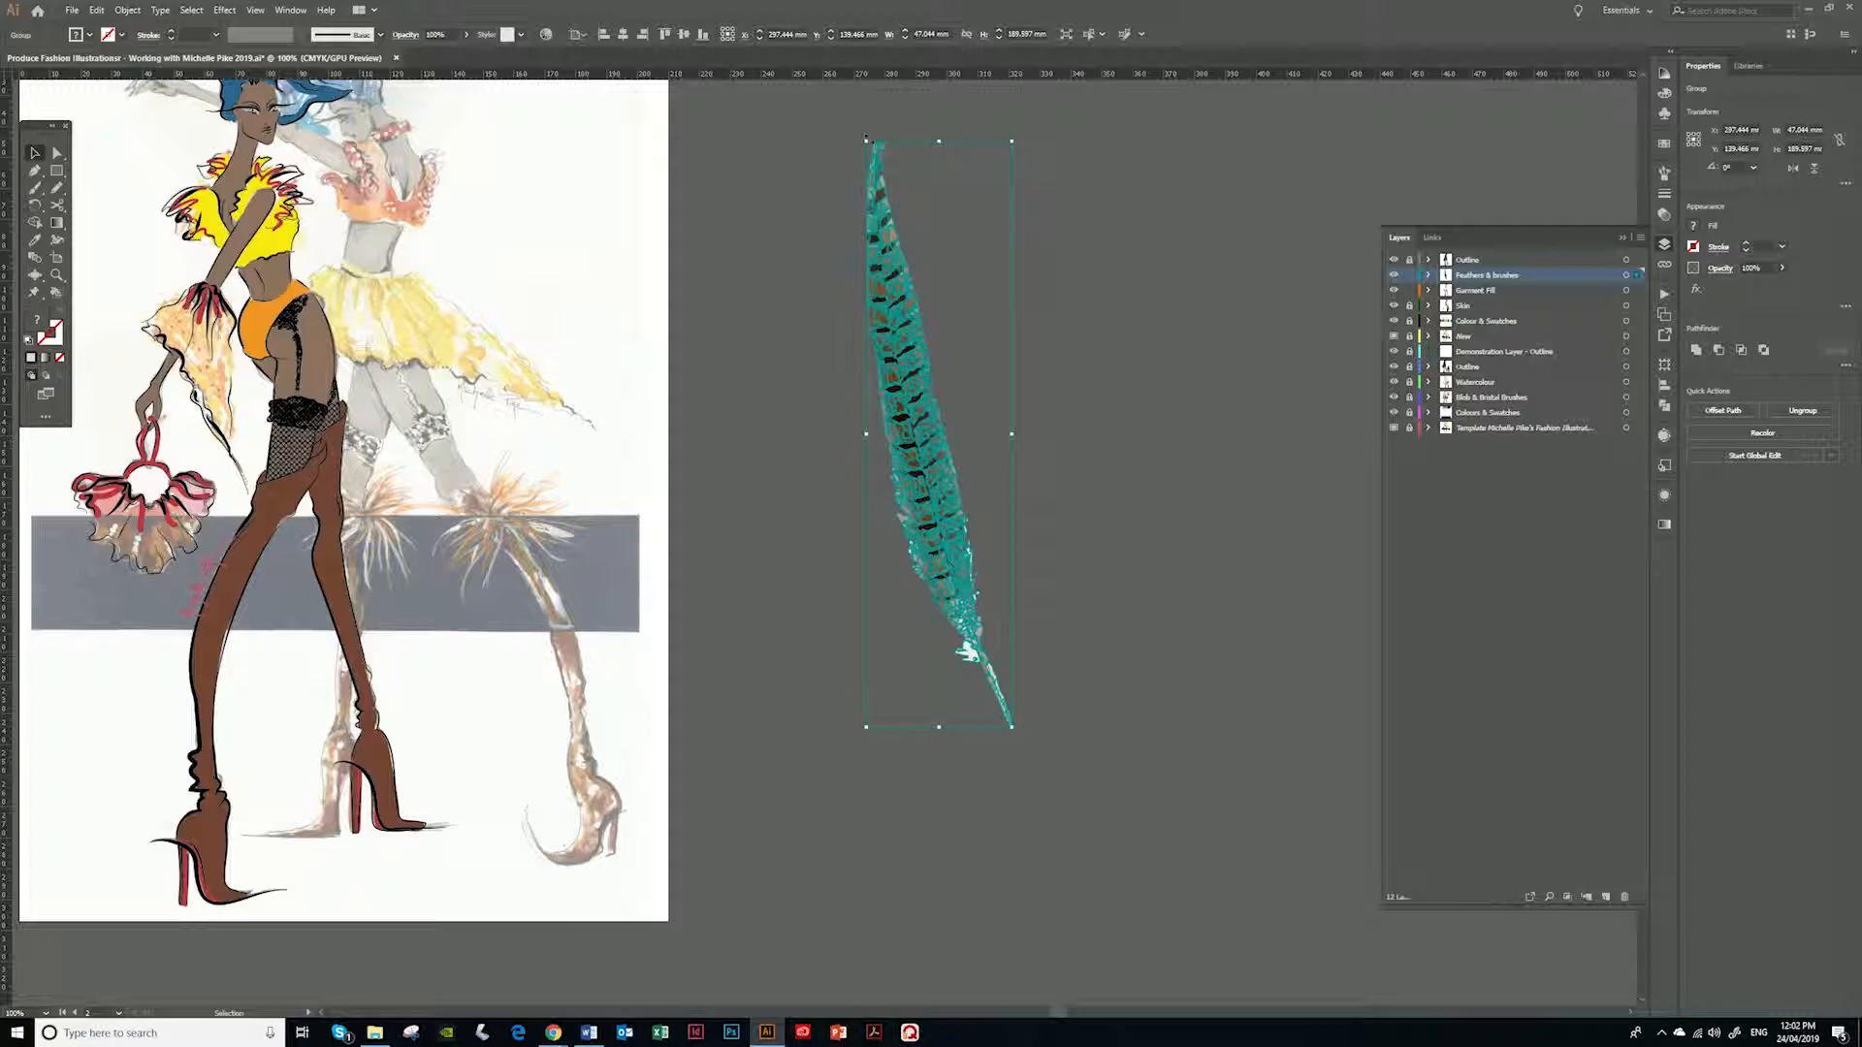
pyautogui.moveTo(866, 138); pyautogui.dragTo(1238, 437)
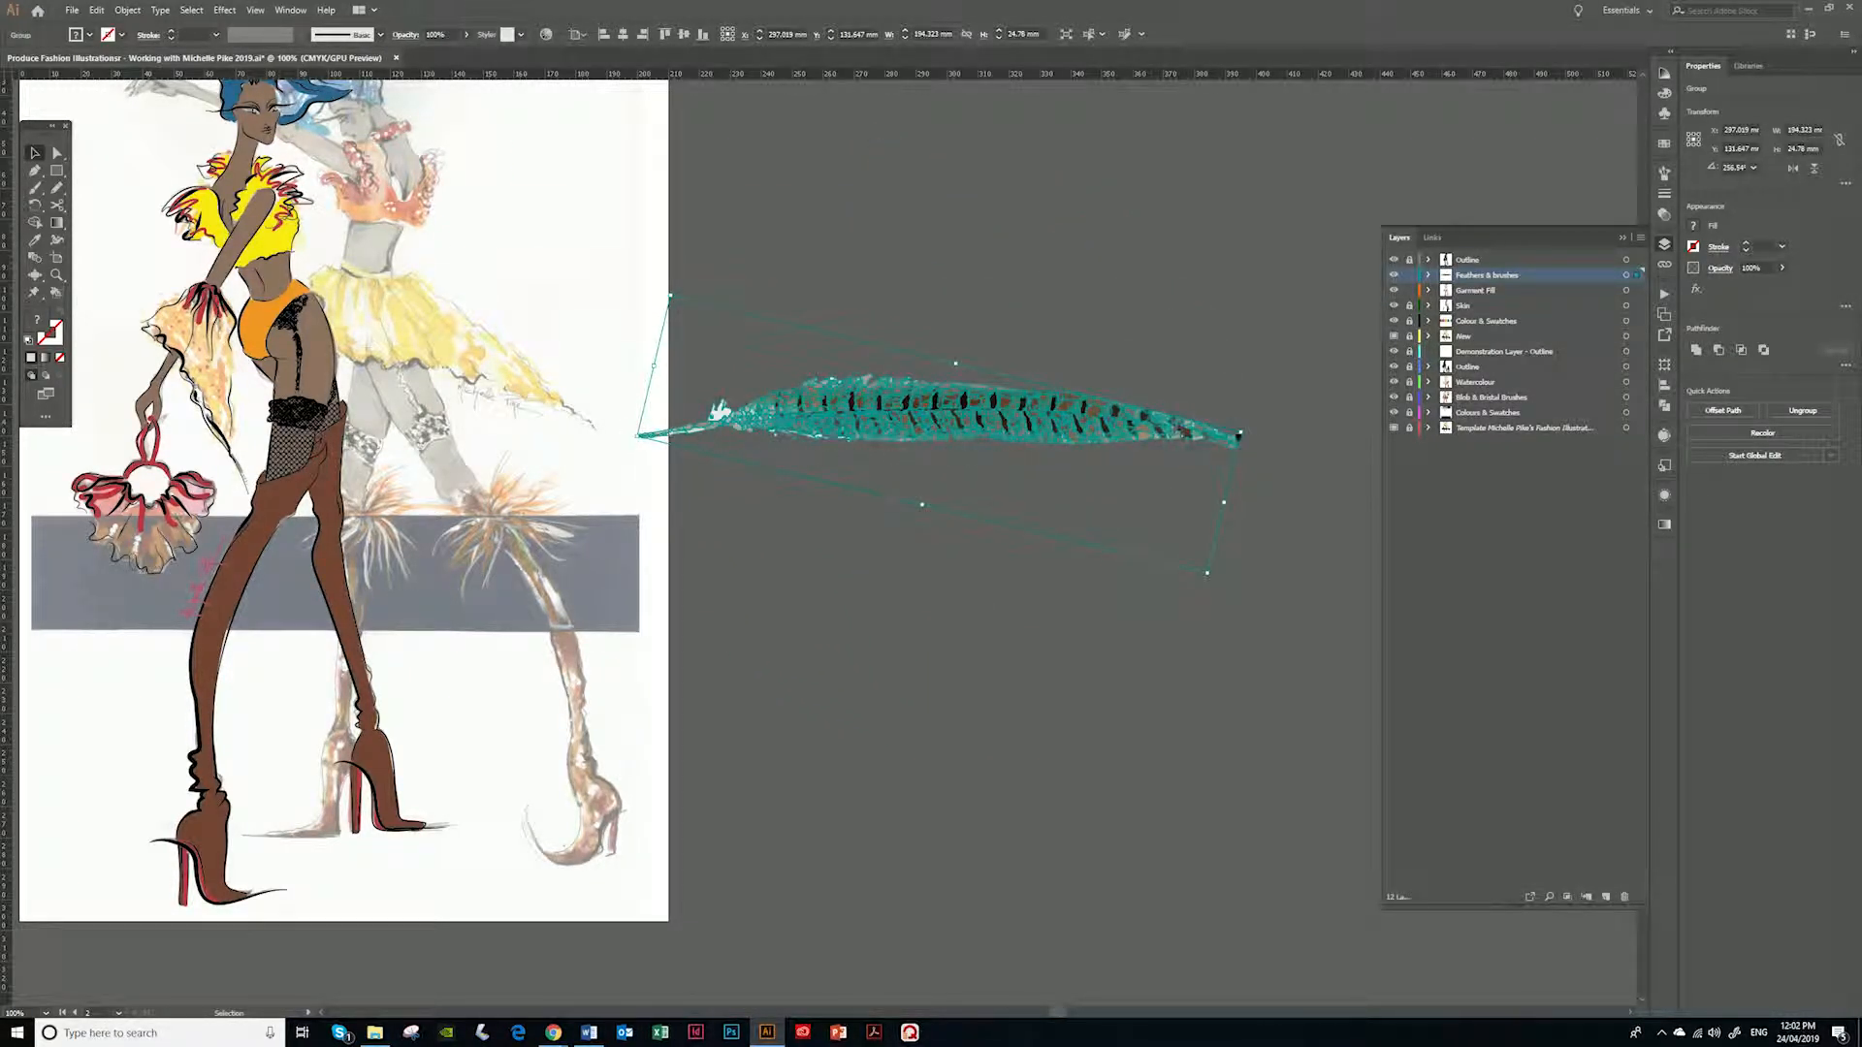
# Try to align the feather to a horizontal ruler guide placed above it
pyautogui.rightClick(952, 77)
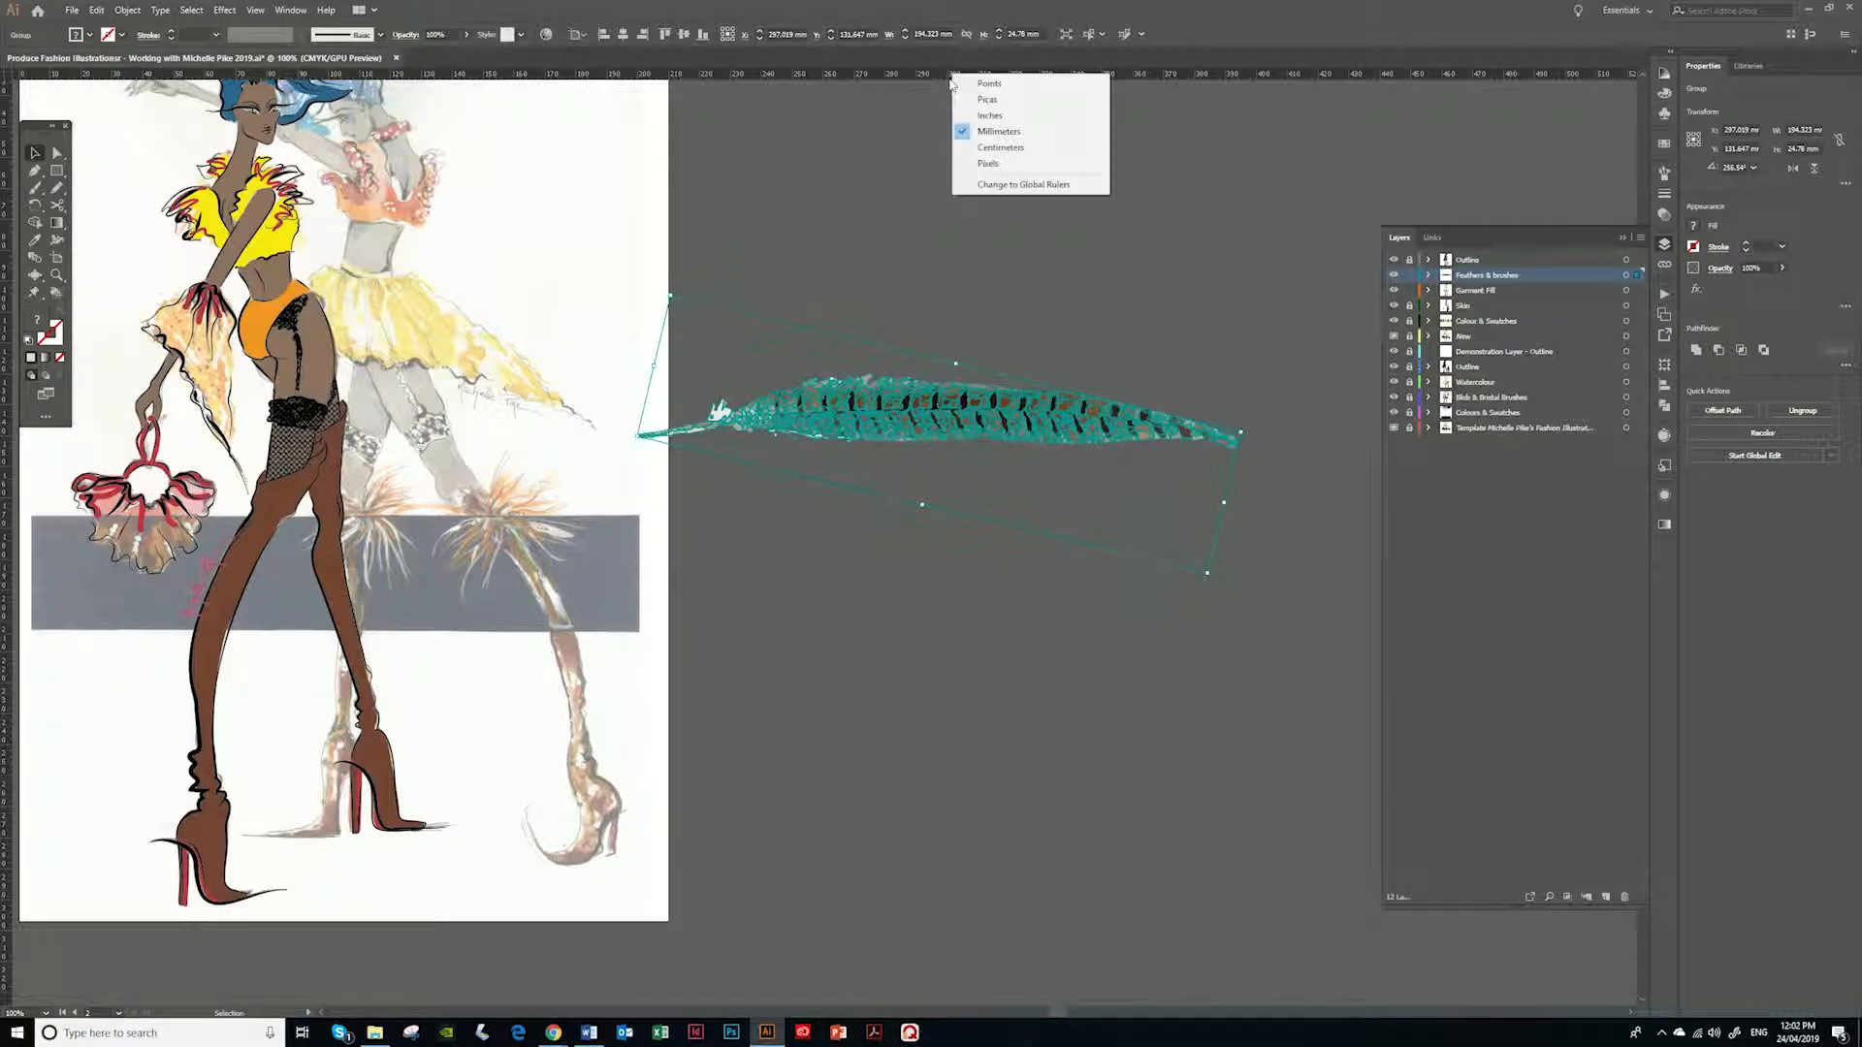
pyautogui.click(1010, 133)
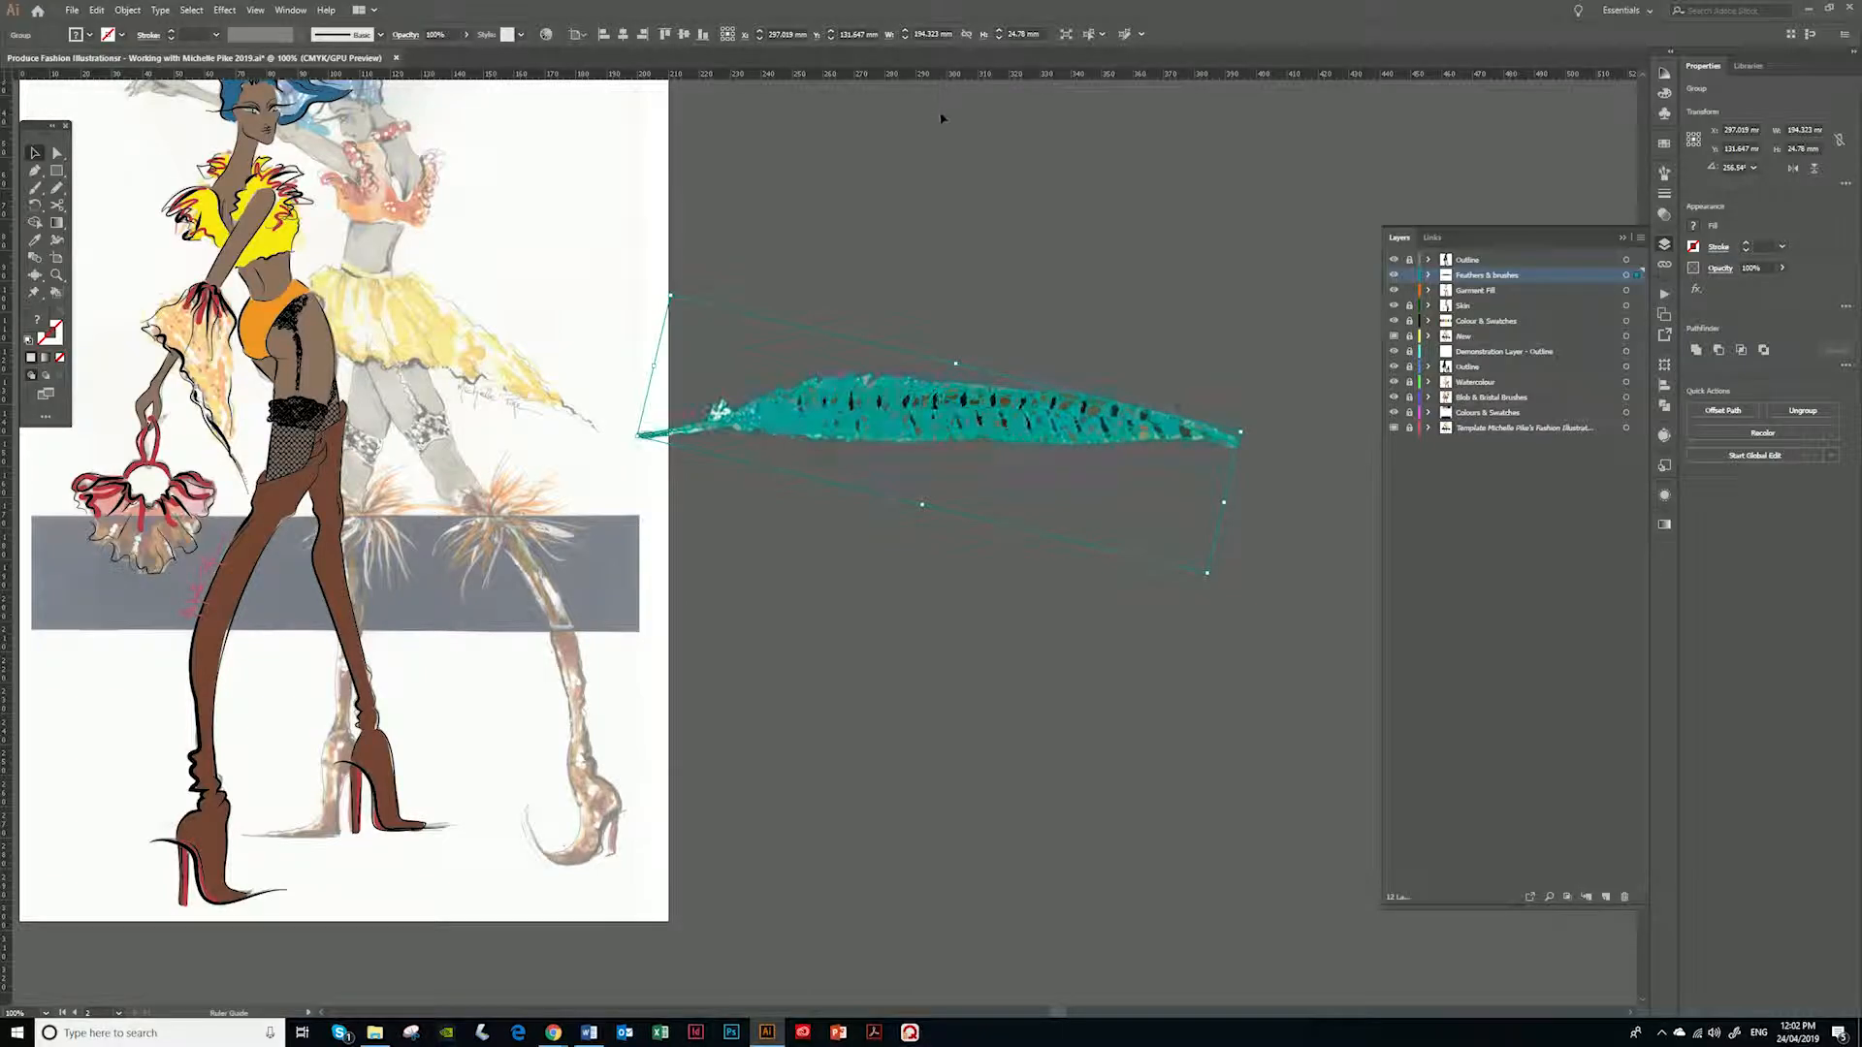
pyautogui.moveTo(955, 74); pyautogui.dragTo(957, 287)
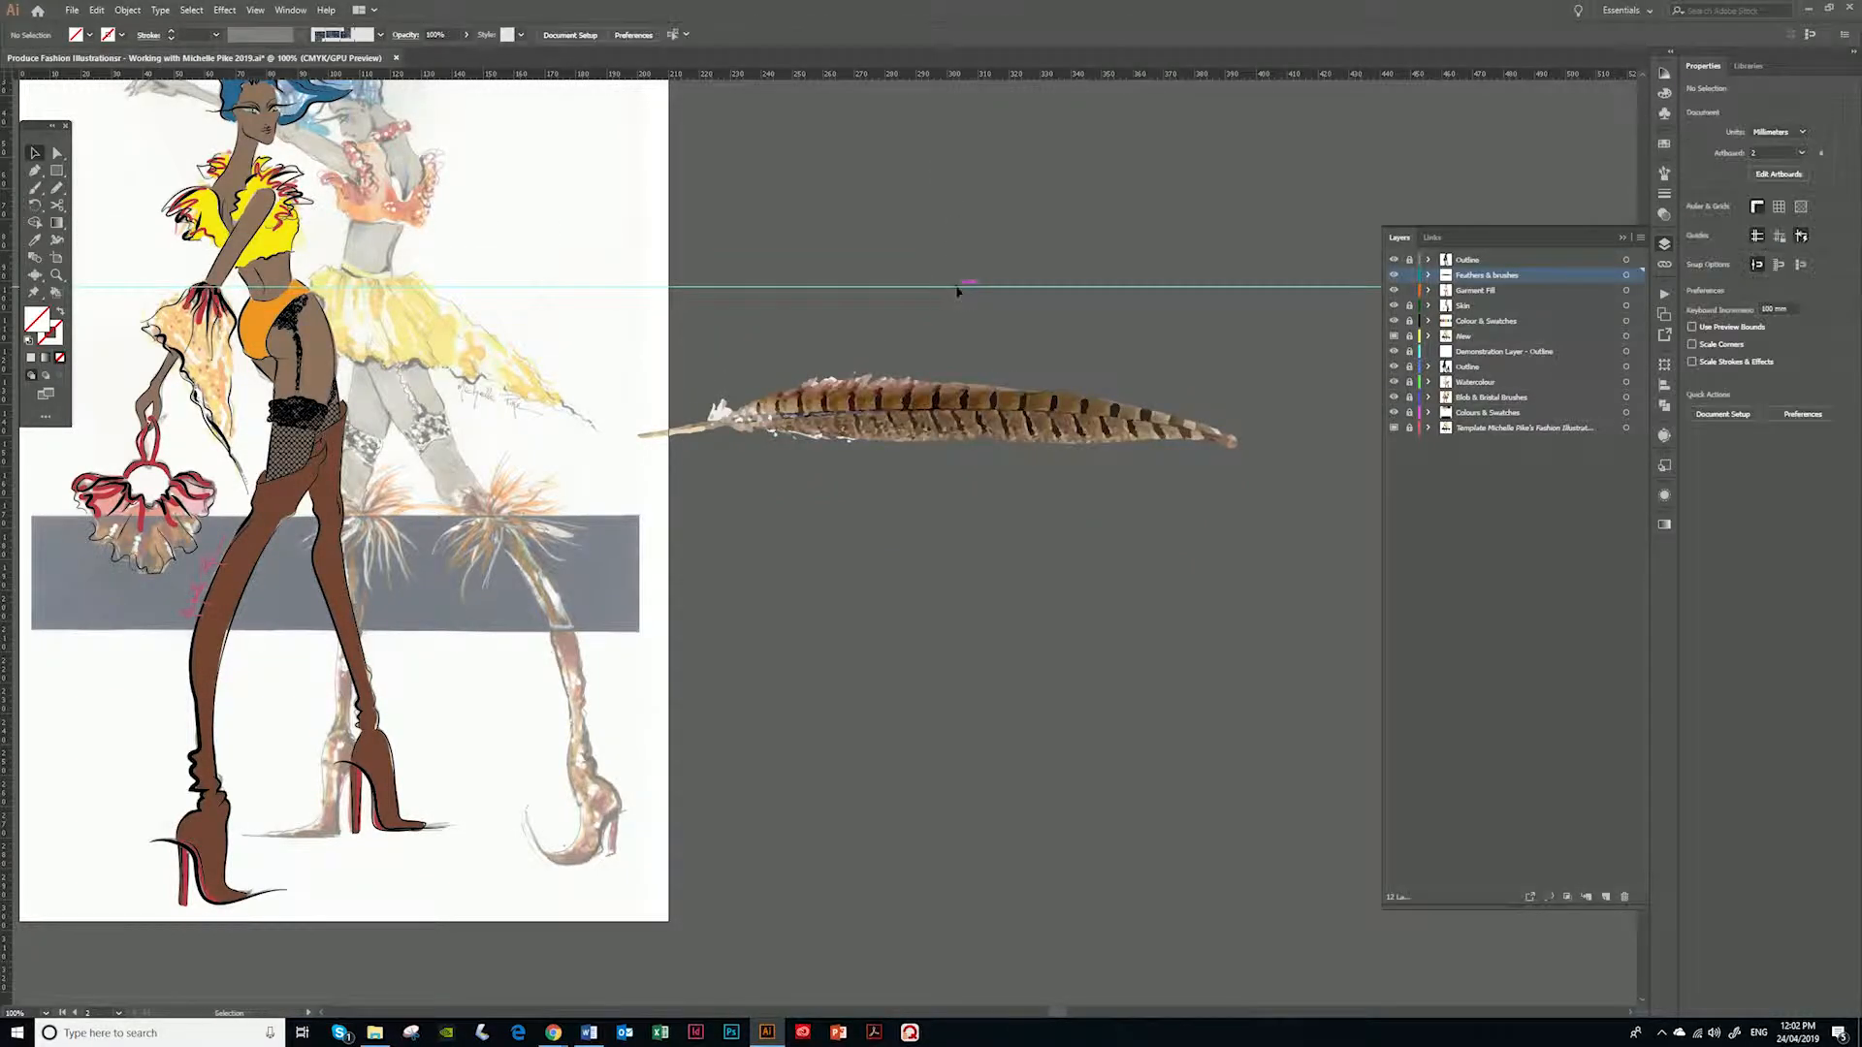
pyautogui.moveTo(937, 418); pyautogui.dragTo(1033, 278)
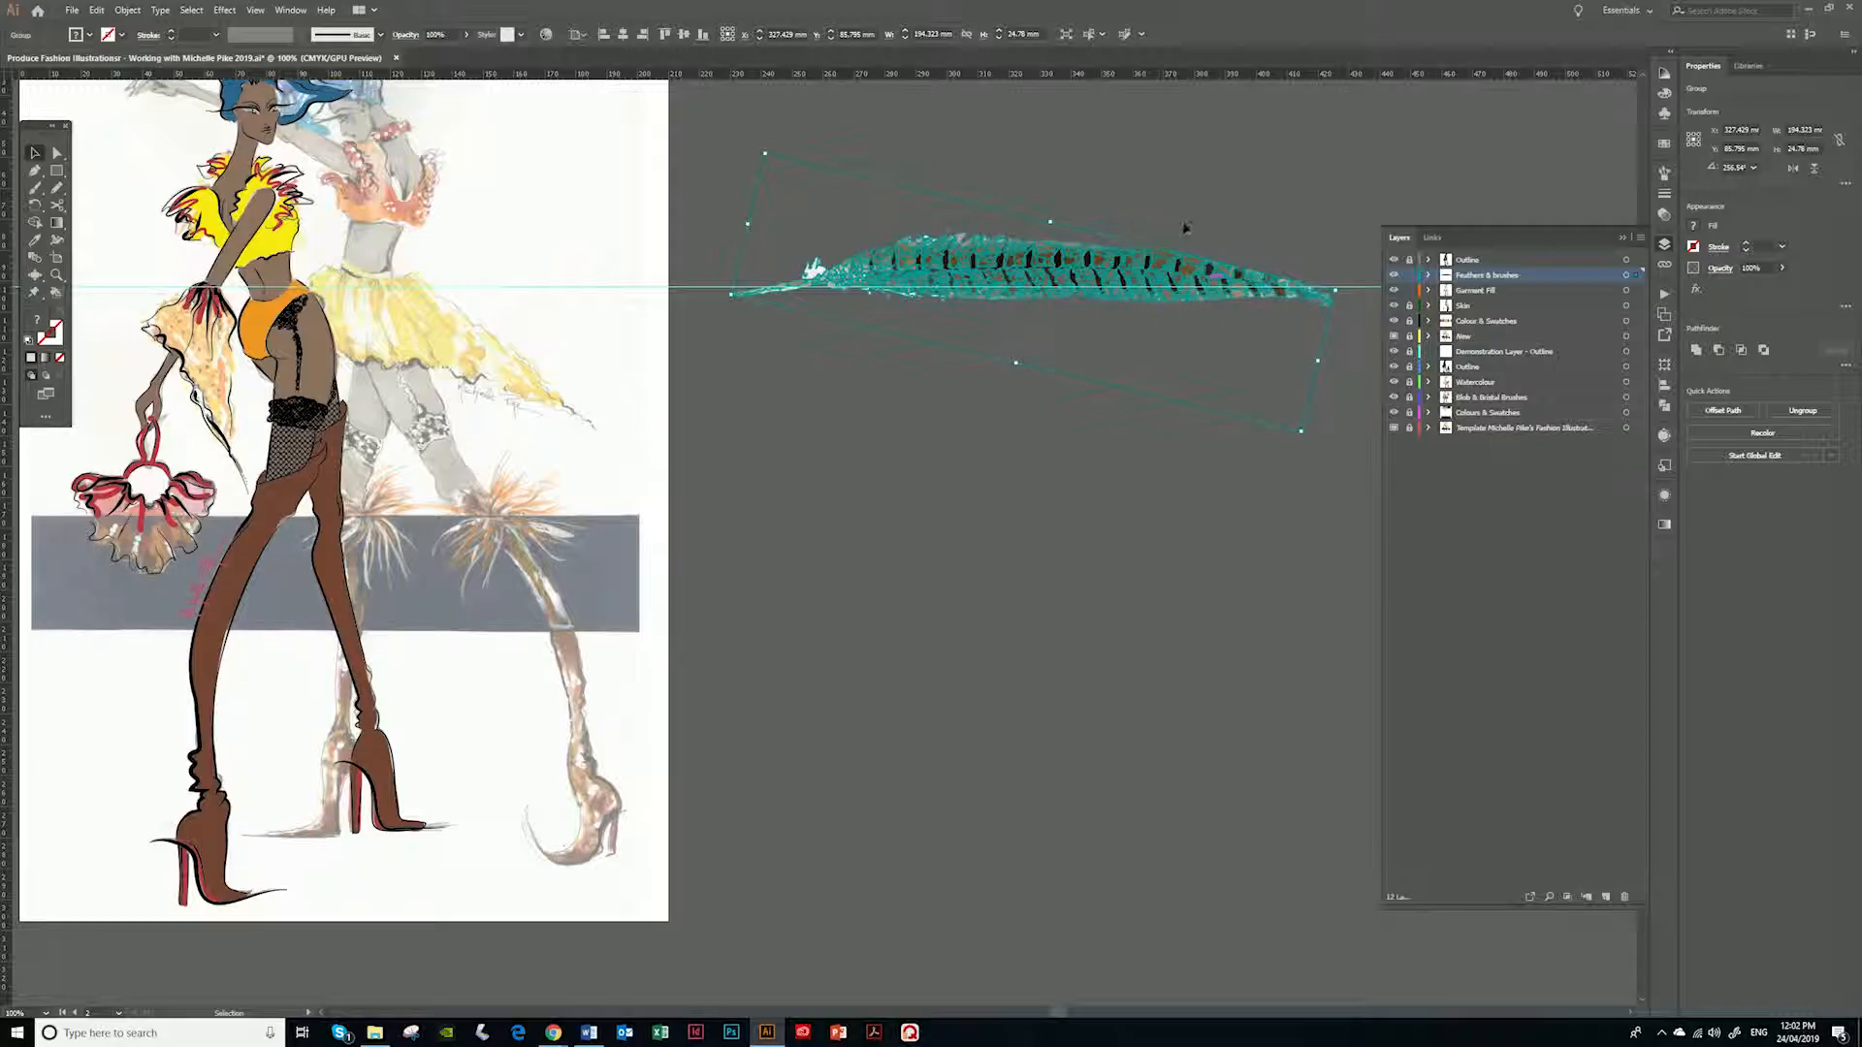
pyautogui.hotkey('ctrl', 'z')
pyautogui.click(1177, 237)
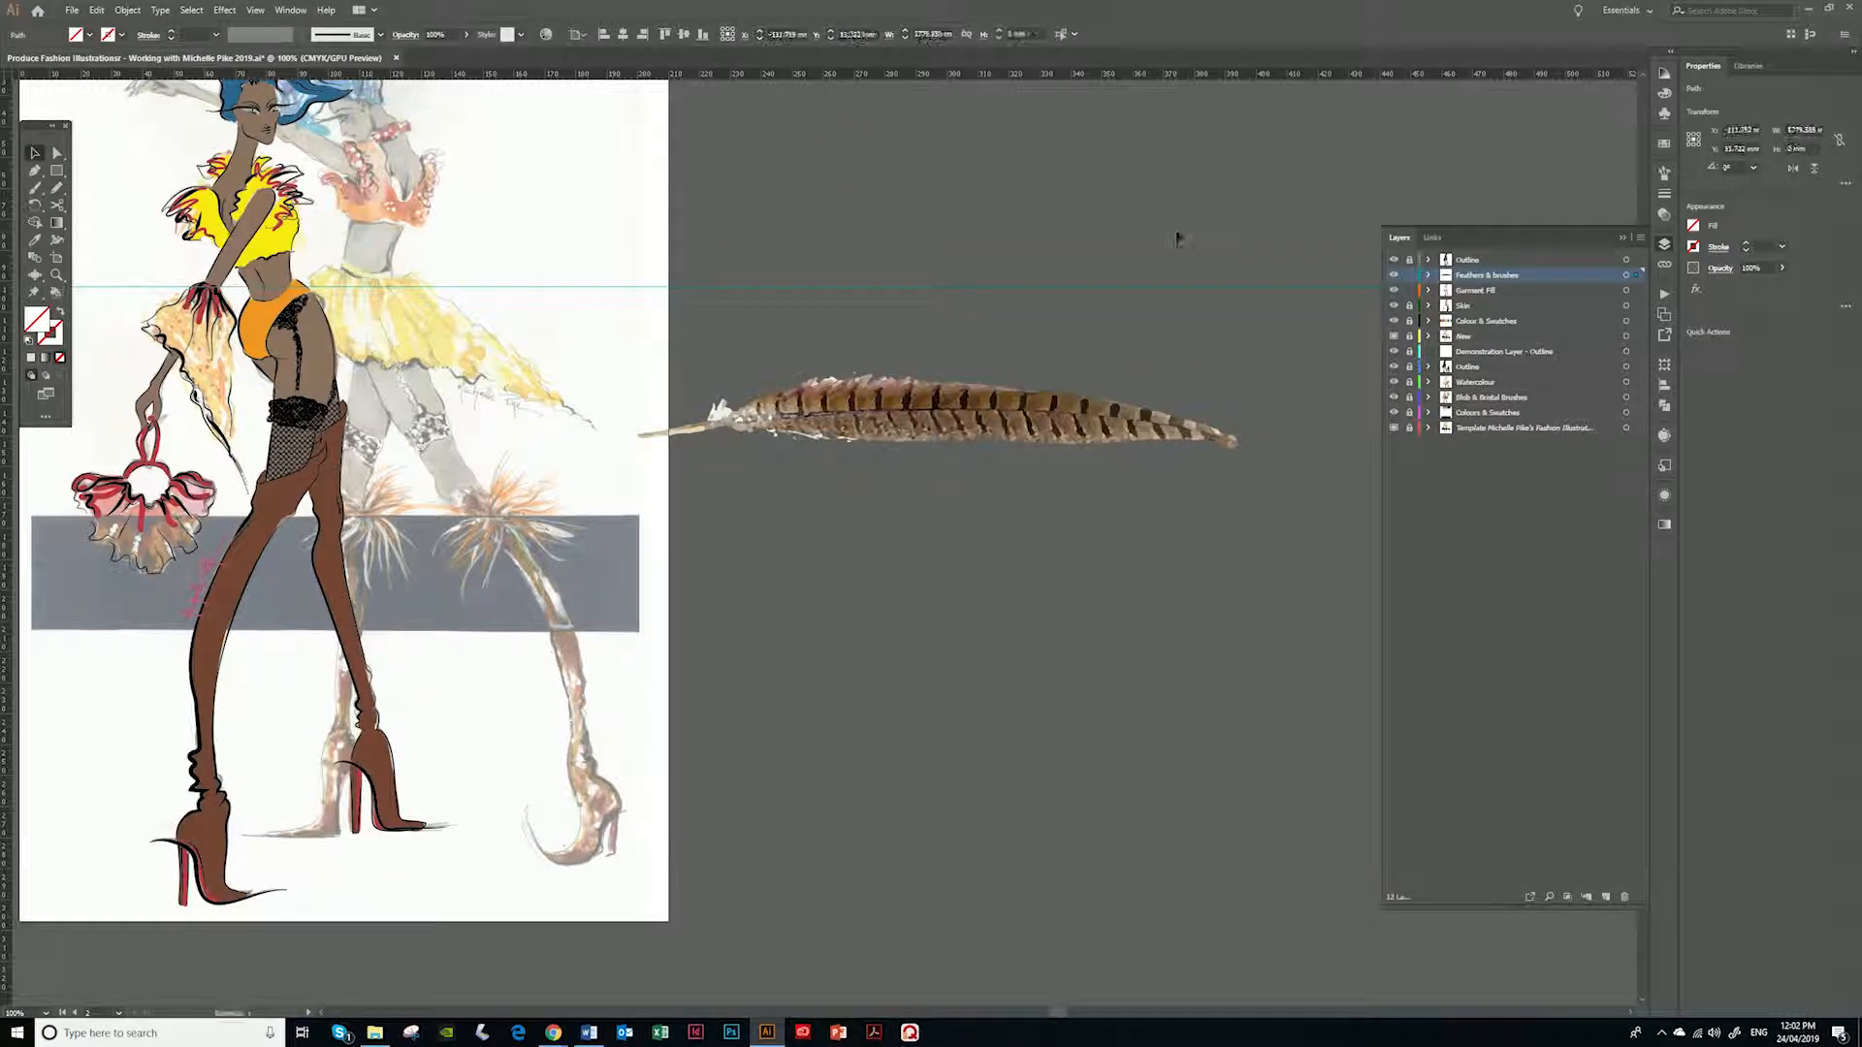
# Move the horizontal feather further away from the artboard onto clear canvas
pyautogui.click(1143, 419)
pyautogui.press('space')
pyautogui.moveTo(1129, 647); pyautogui.dragTo(1020, 623)
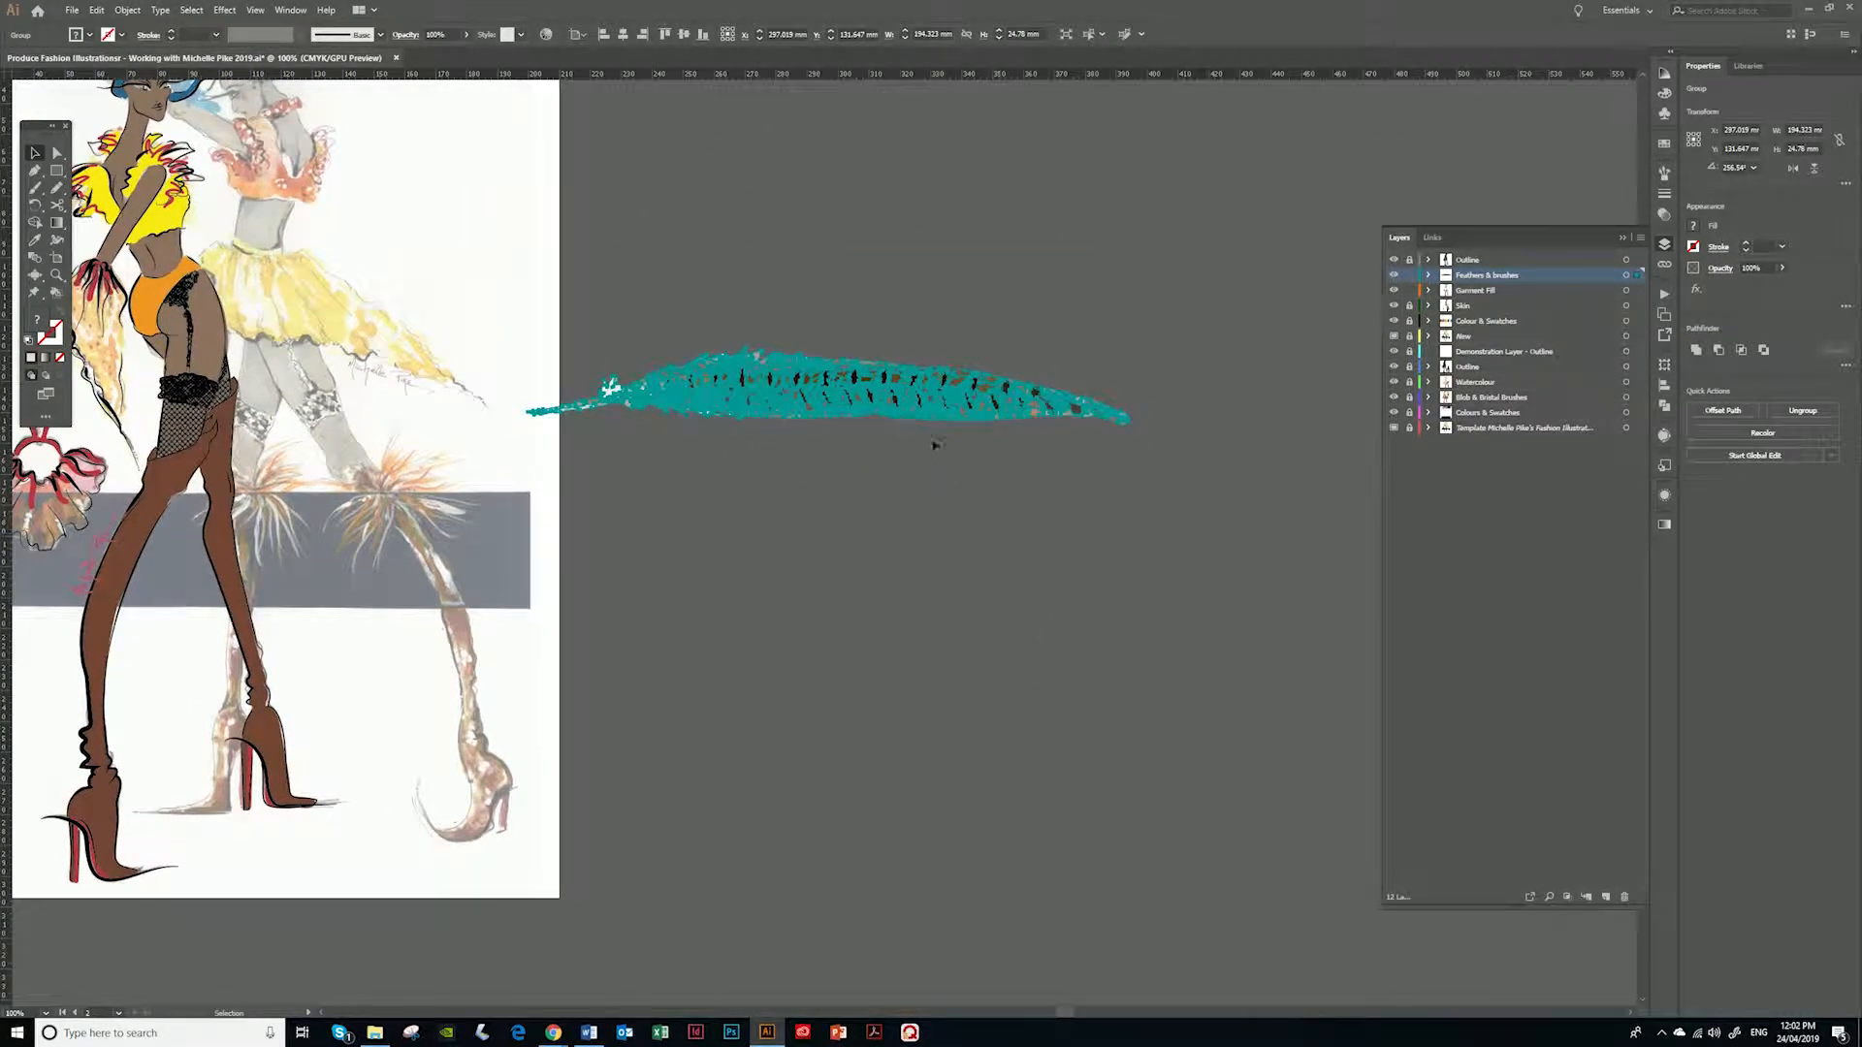
pyautogui.moveTo(846, 394); pyautogui.dragTo(970, 383)
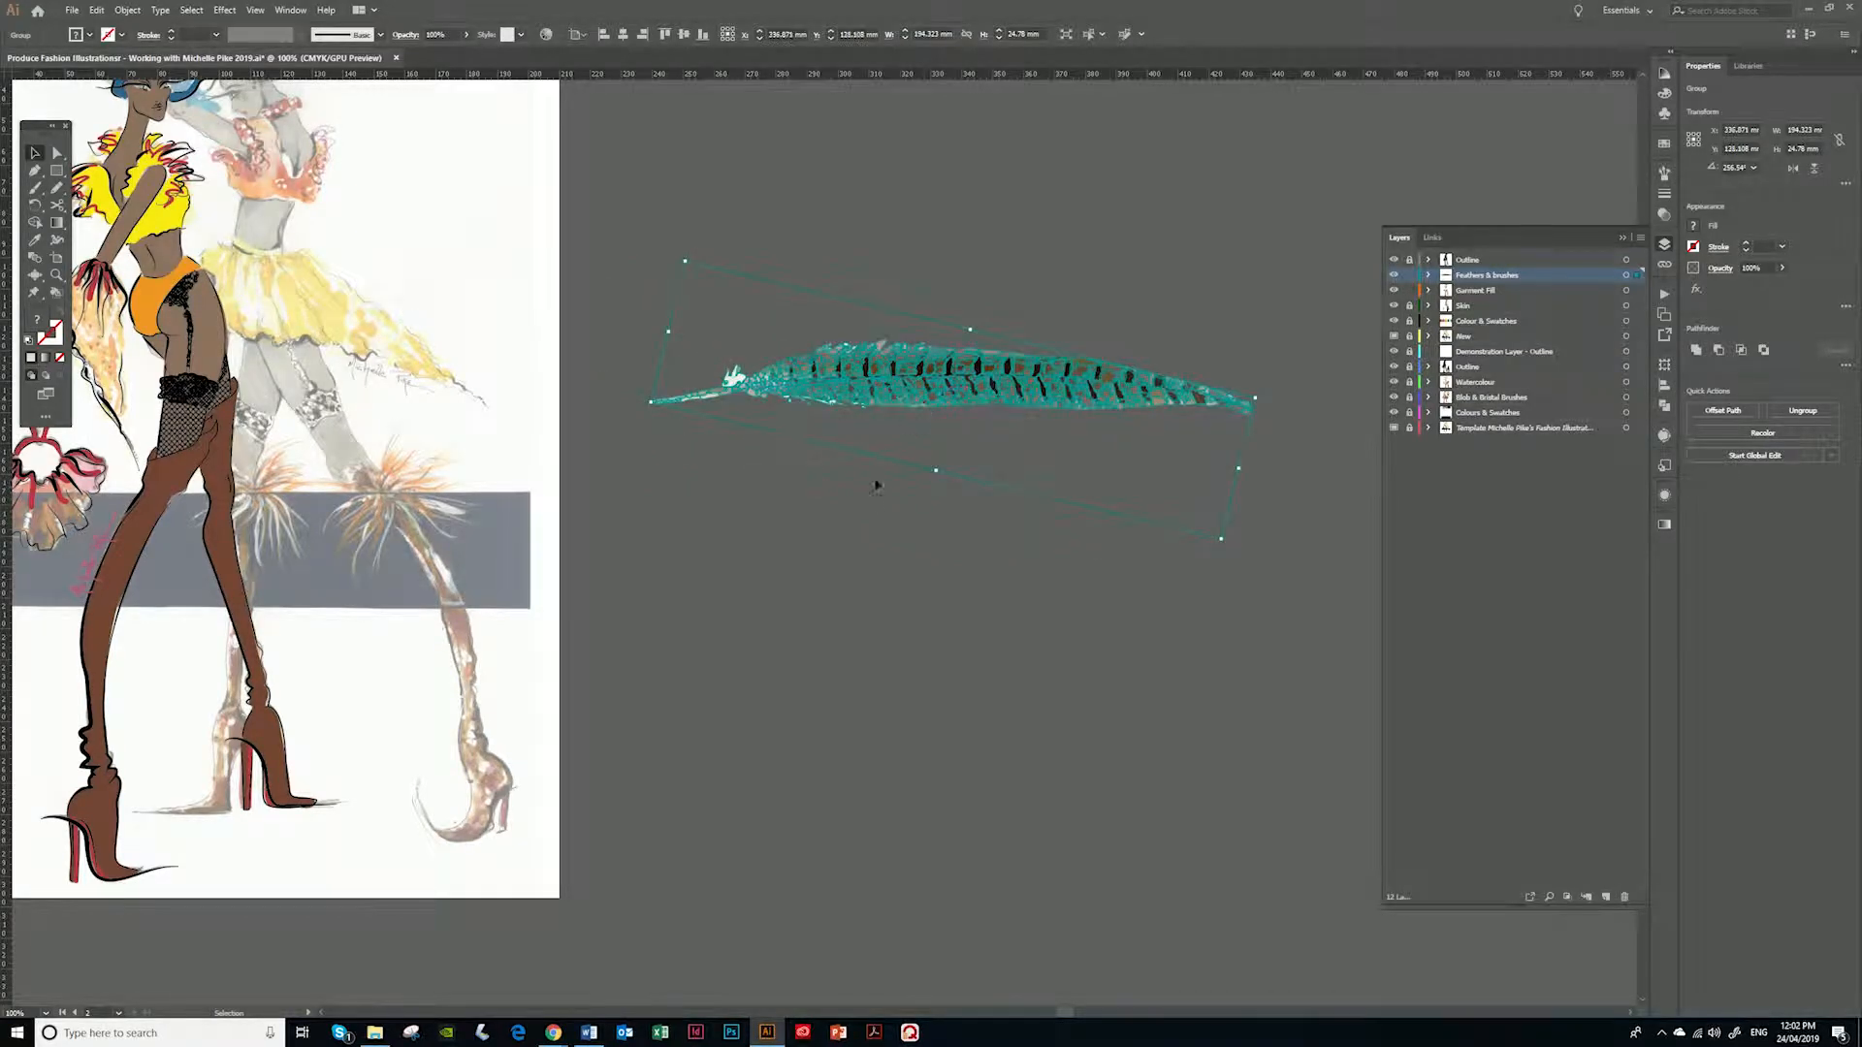
# Delete the white tuft remaining at the base of the feather near the quill
pyautogui.click(853, 534)
pyautogui.press('a')
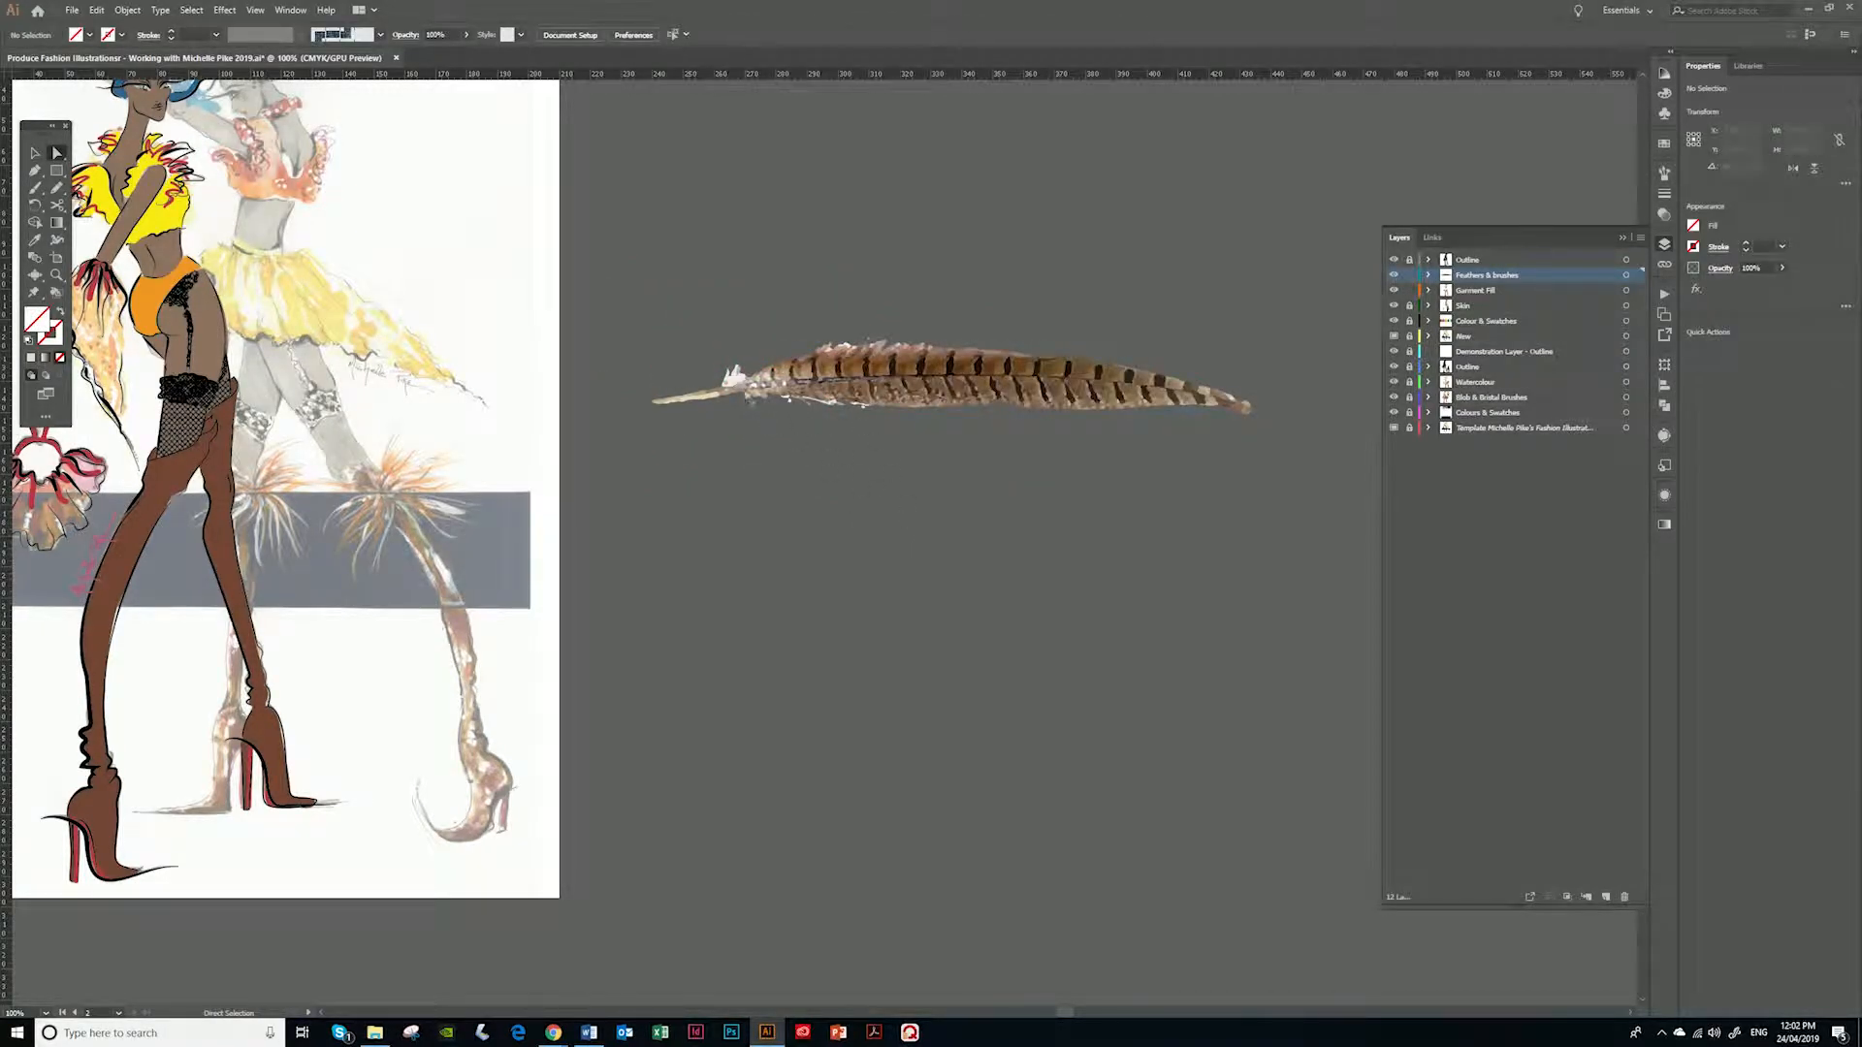
pyautogui.click(729, 380)
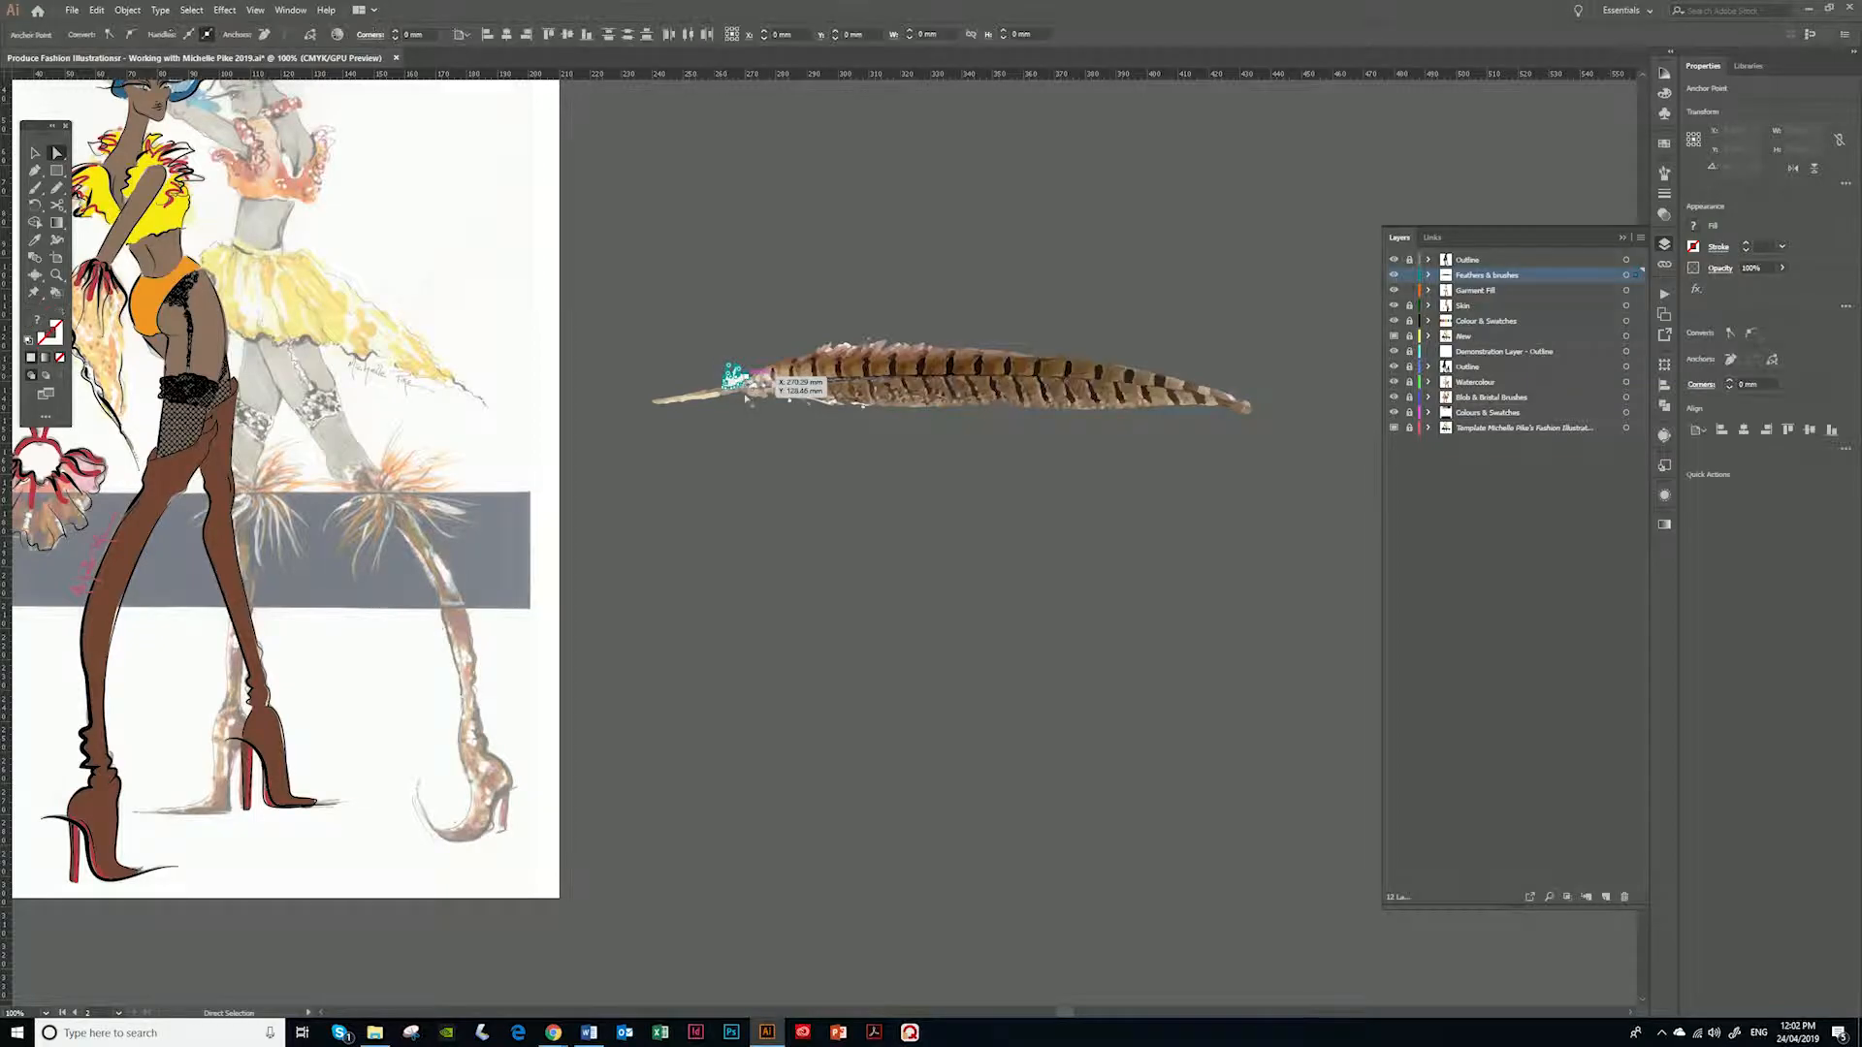
pyautogui.click(818, 486)
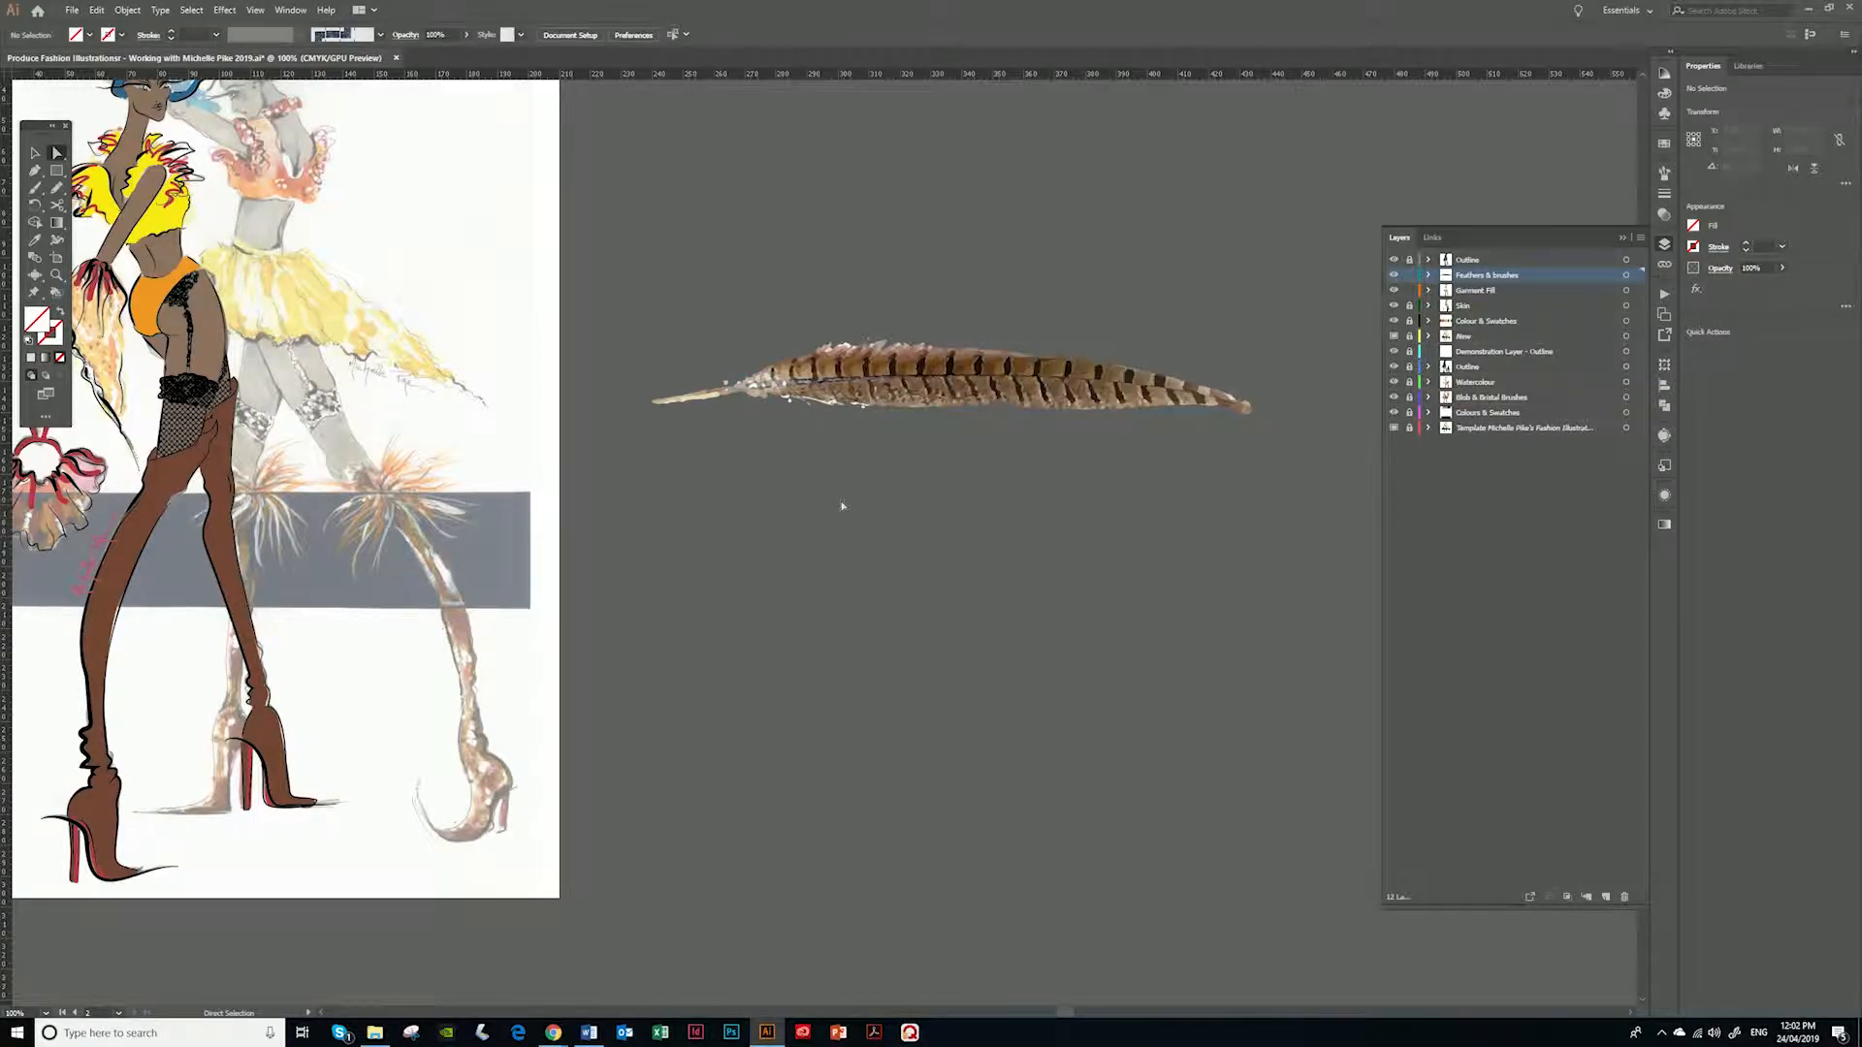
# Scale the feather down to about 30 mm long and place it beside the figure's thigh below the stocking top
pyautogui.press('v')
pyautogui.click(913, 372)
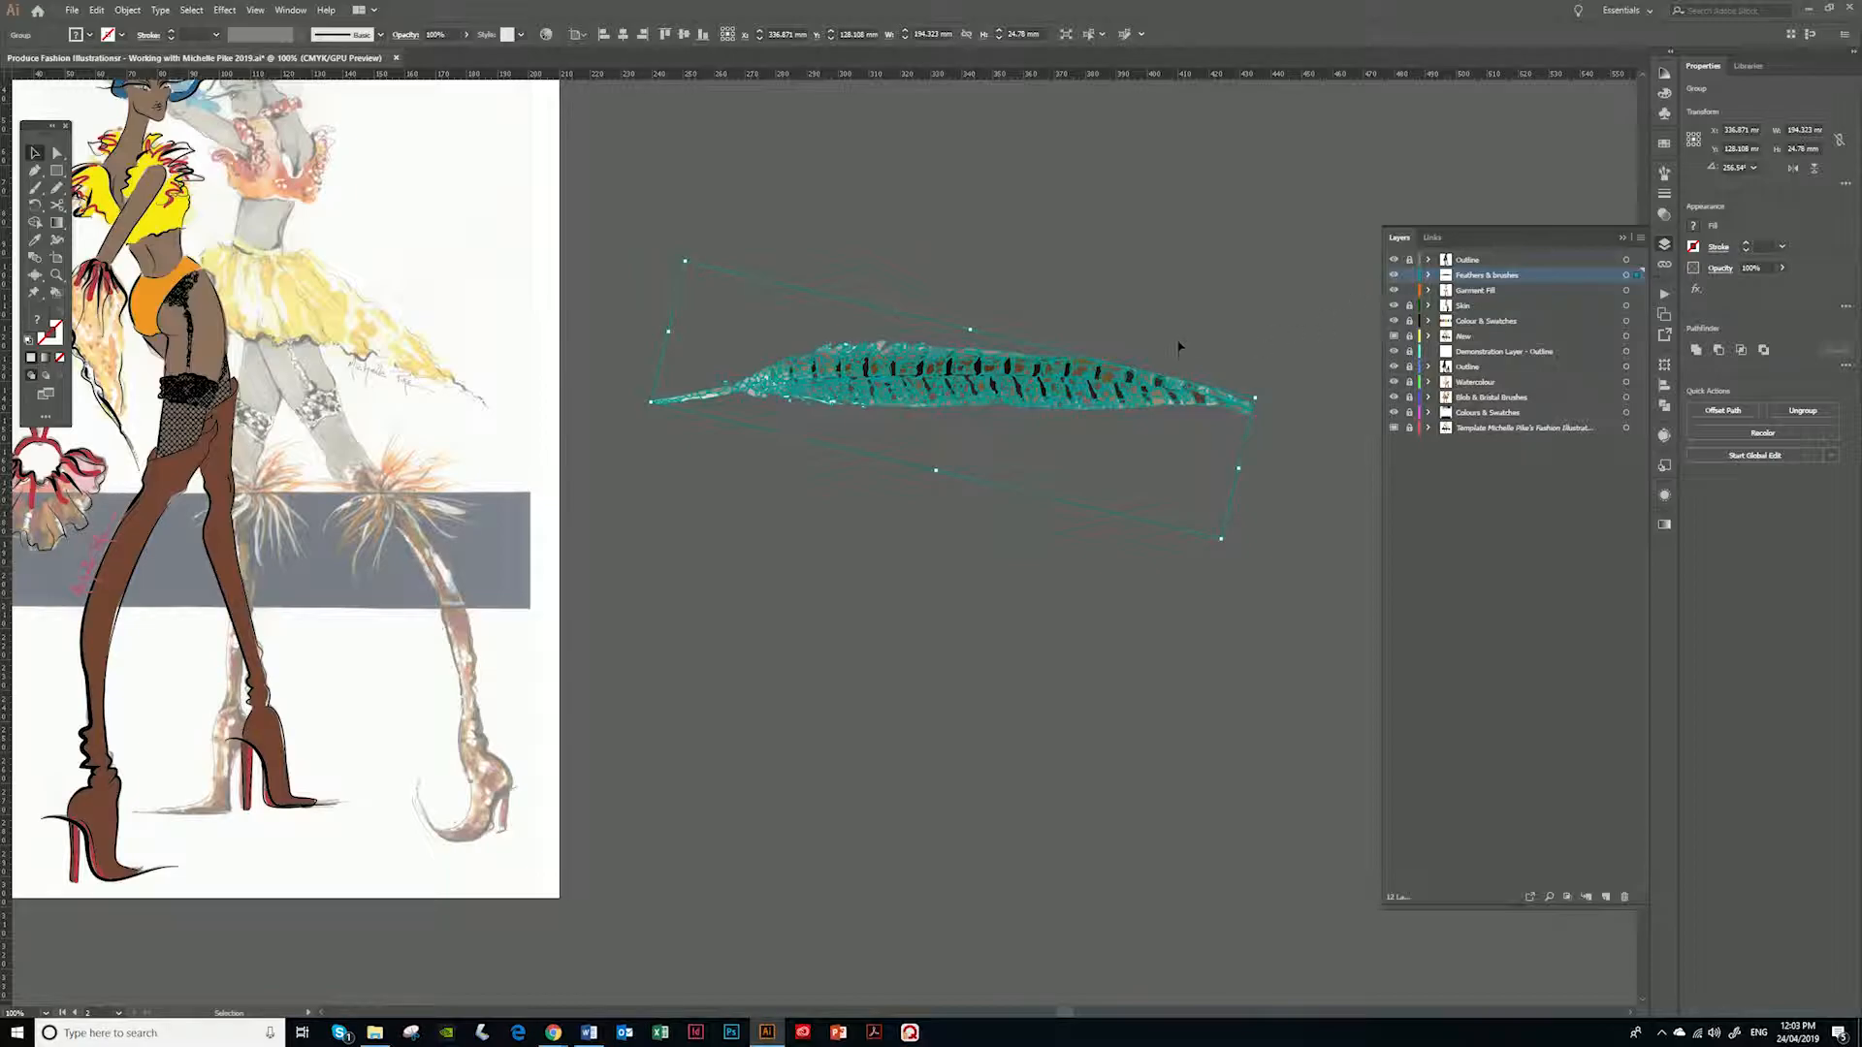
pyautogui.moveTo(841, 698); pyautogui.dragTo(1093, 728)
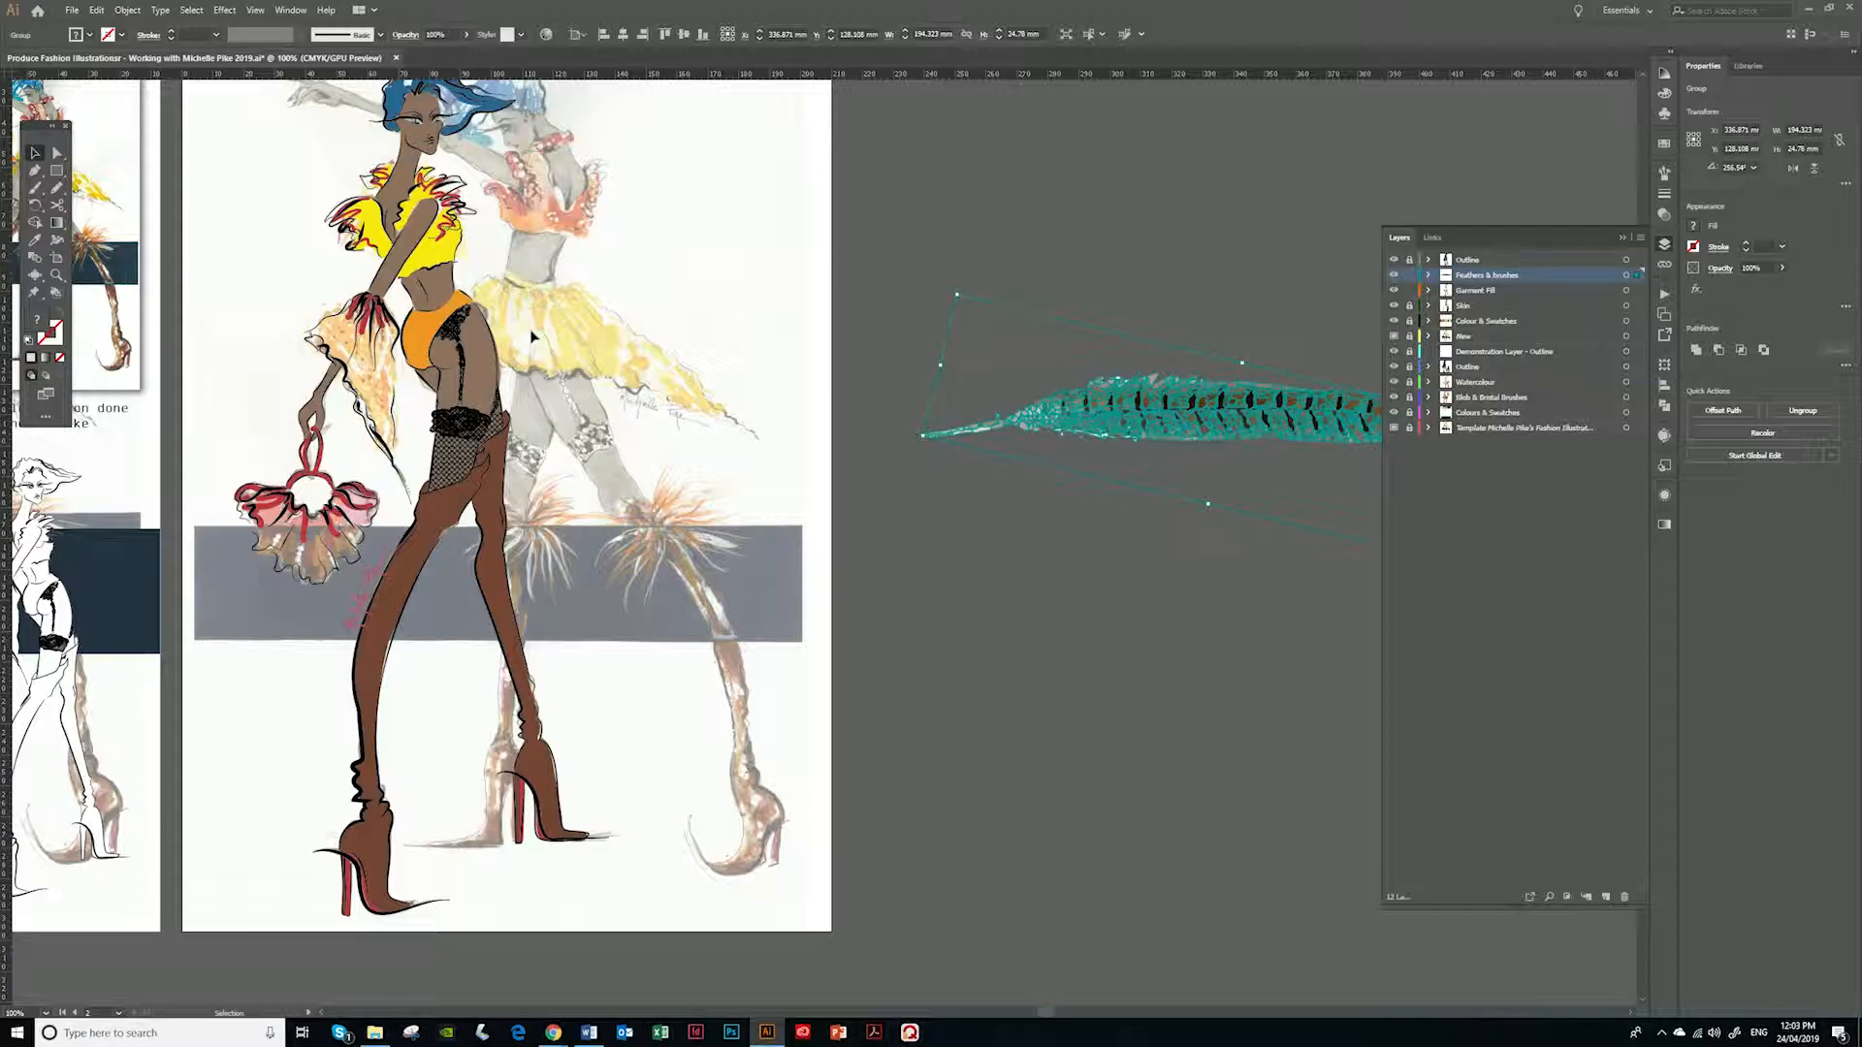
pyautogui.moveTo(1211, 402); pyautogui.dragTo(545, 477)
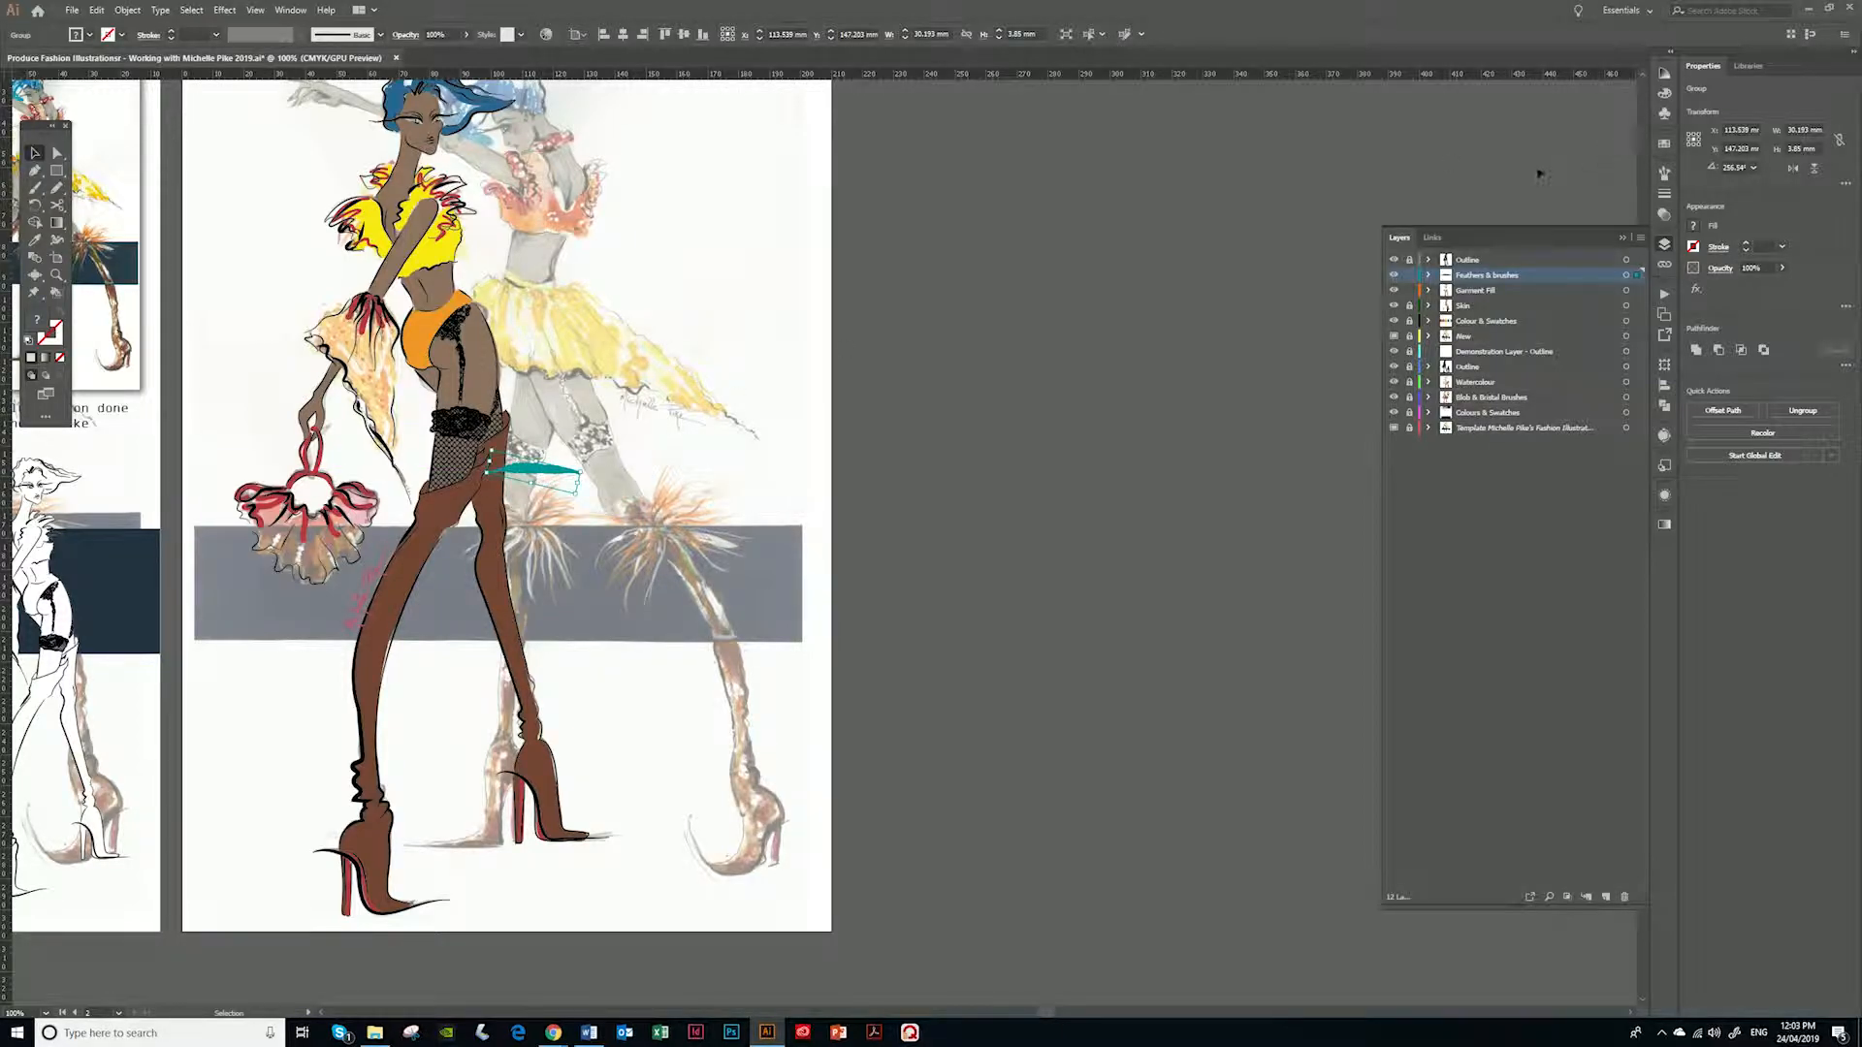
# Create an art brush from the small feather artwork with the default options, and remove the feather from the illustration
pyautogui.click(1664, 174)
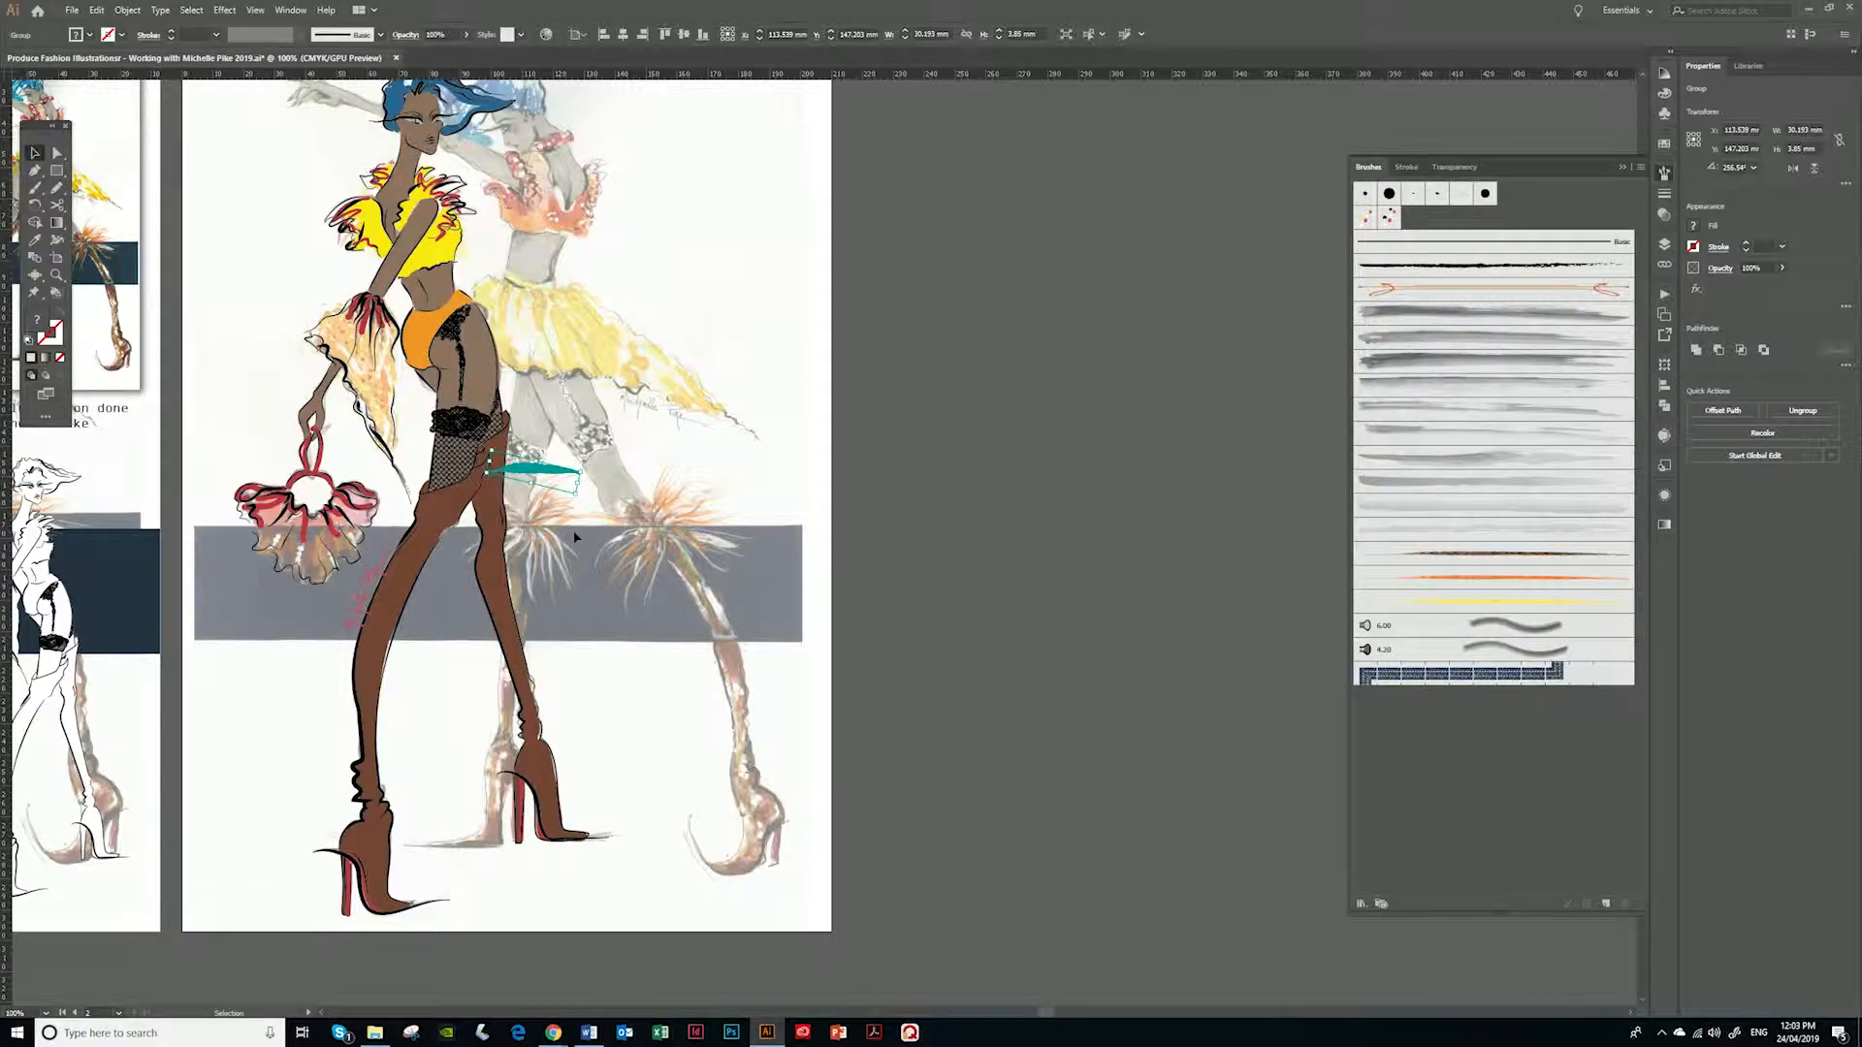
pyautogui.moveTo(538, 483)
pyautogui.mouseDown()
pyautogui.moveTo(1247, 753)
pyautogui.moveTo(1451, 737)
pyautogui.mouseUp()
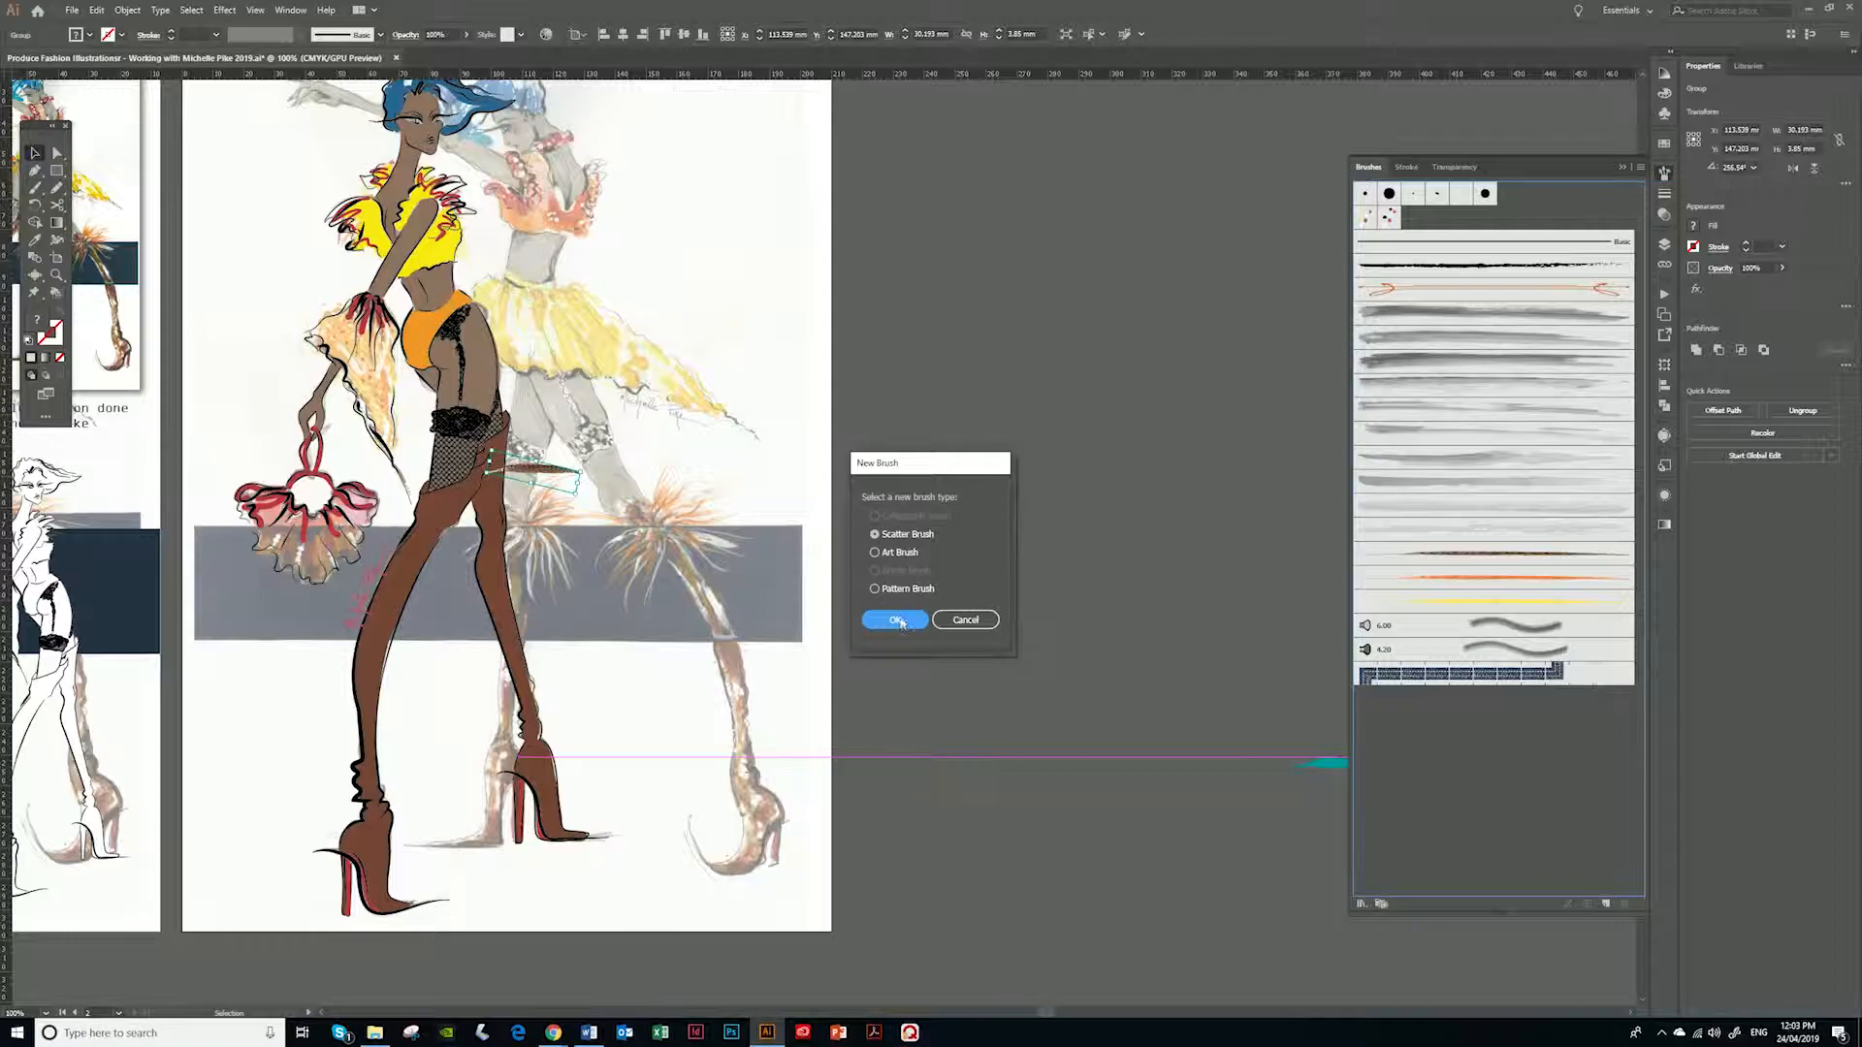
pyautogui.click(875, 552)
pyautogui.click(917, 619)
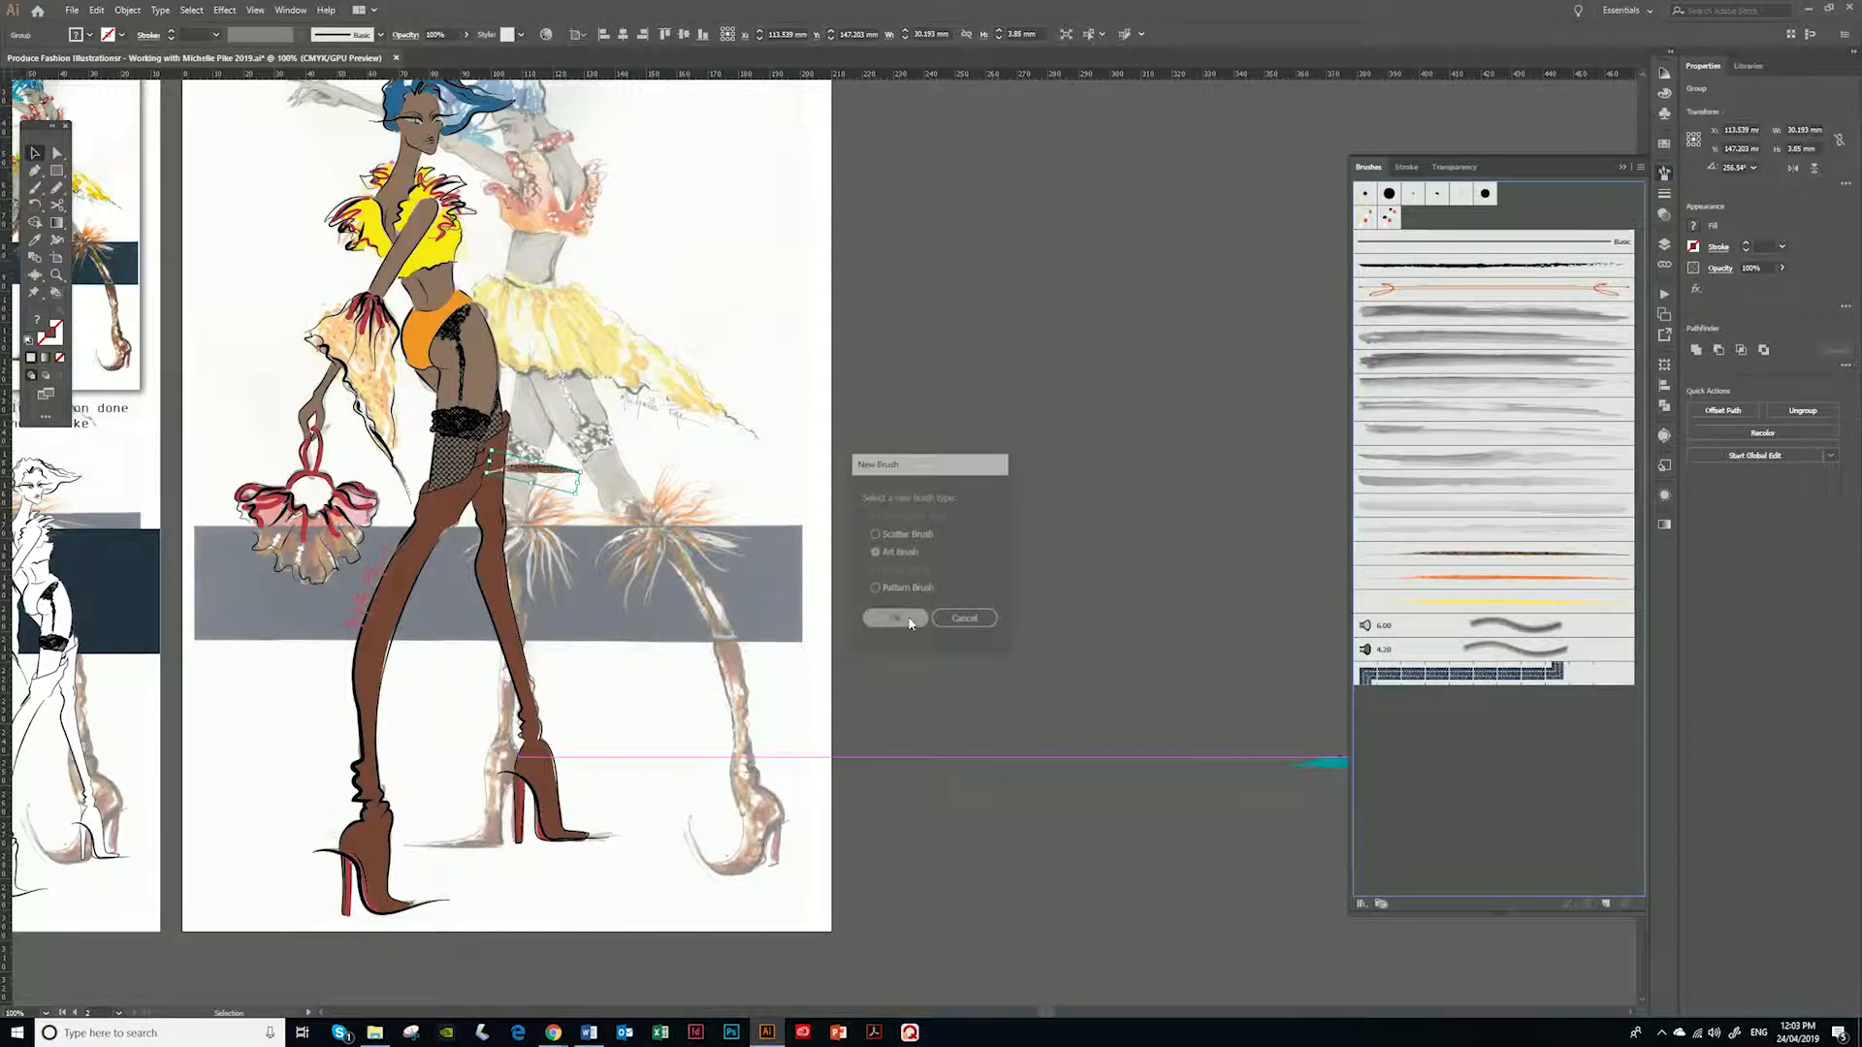
pyautogui.click(1040, 709)
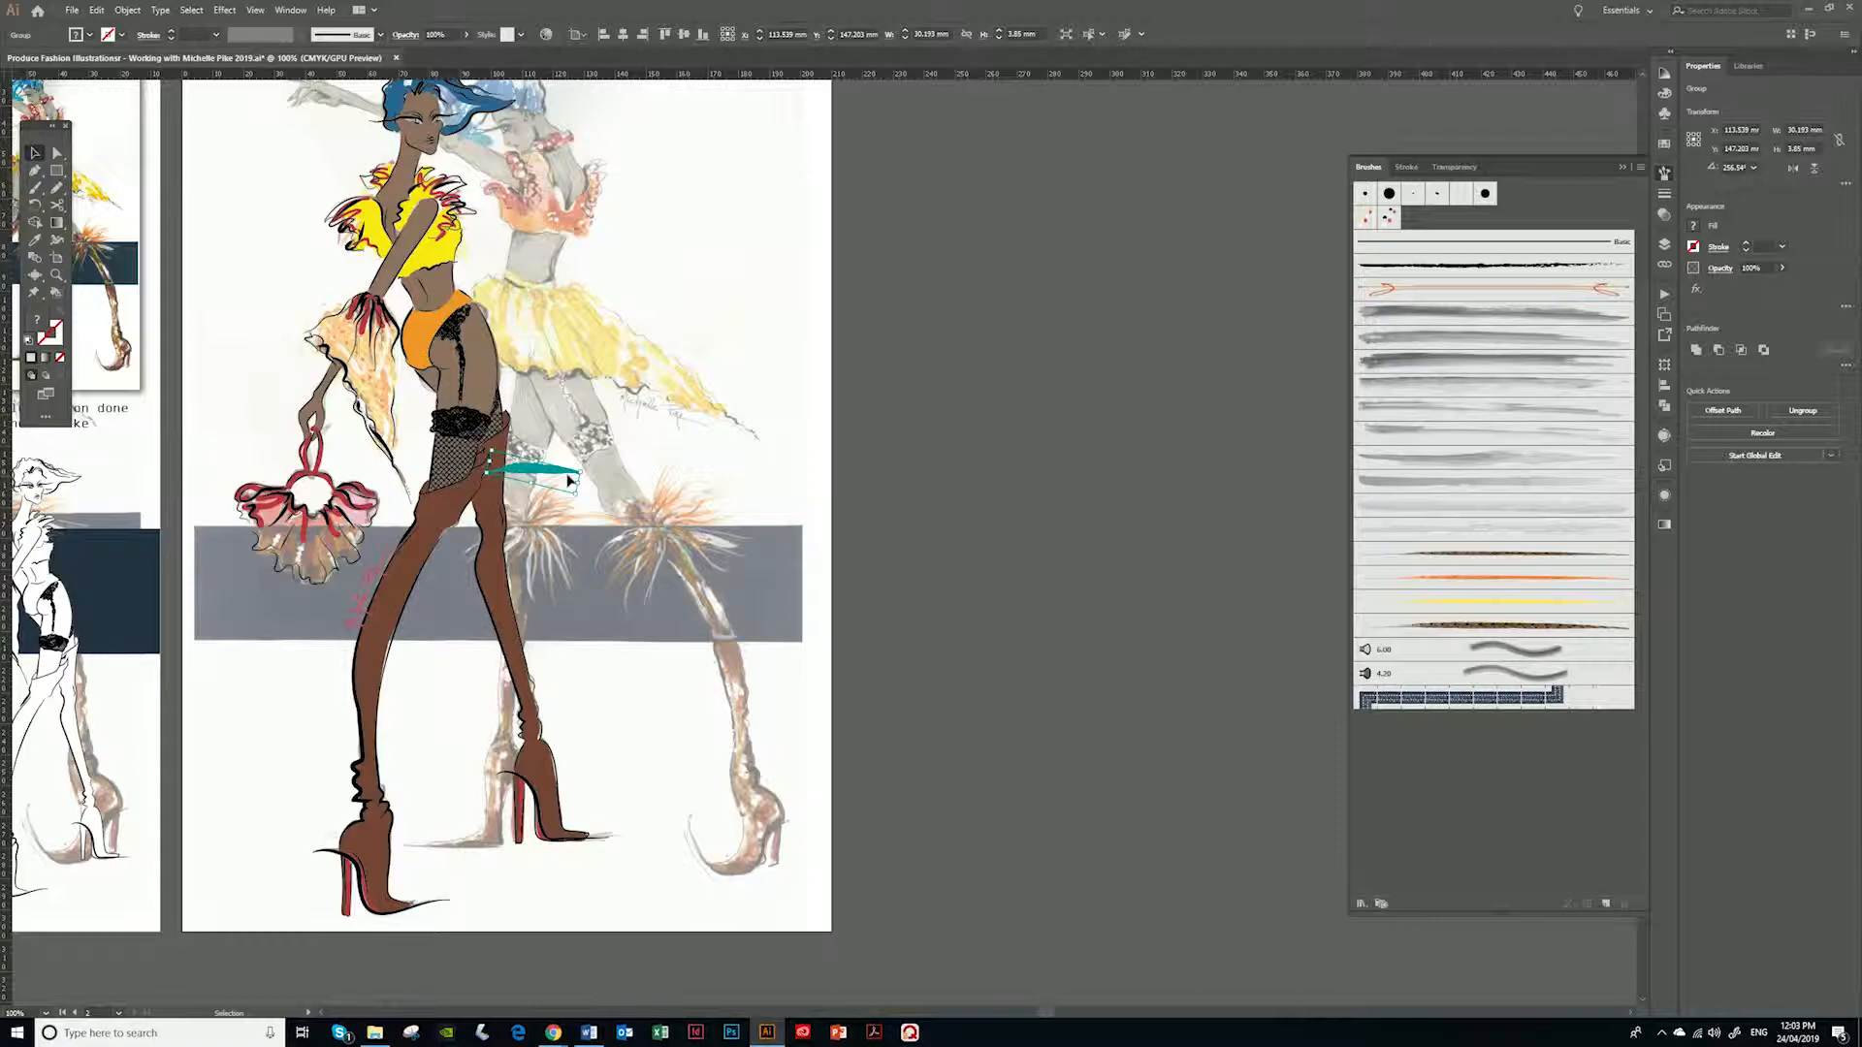
pyautogui.press('Delete')
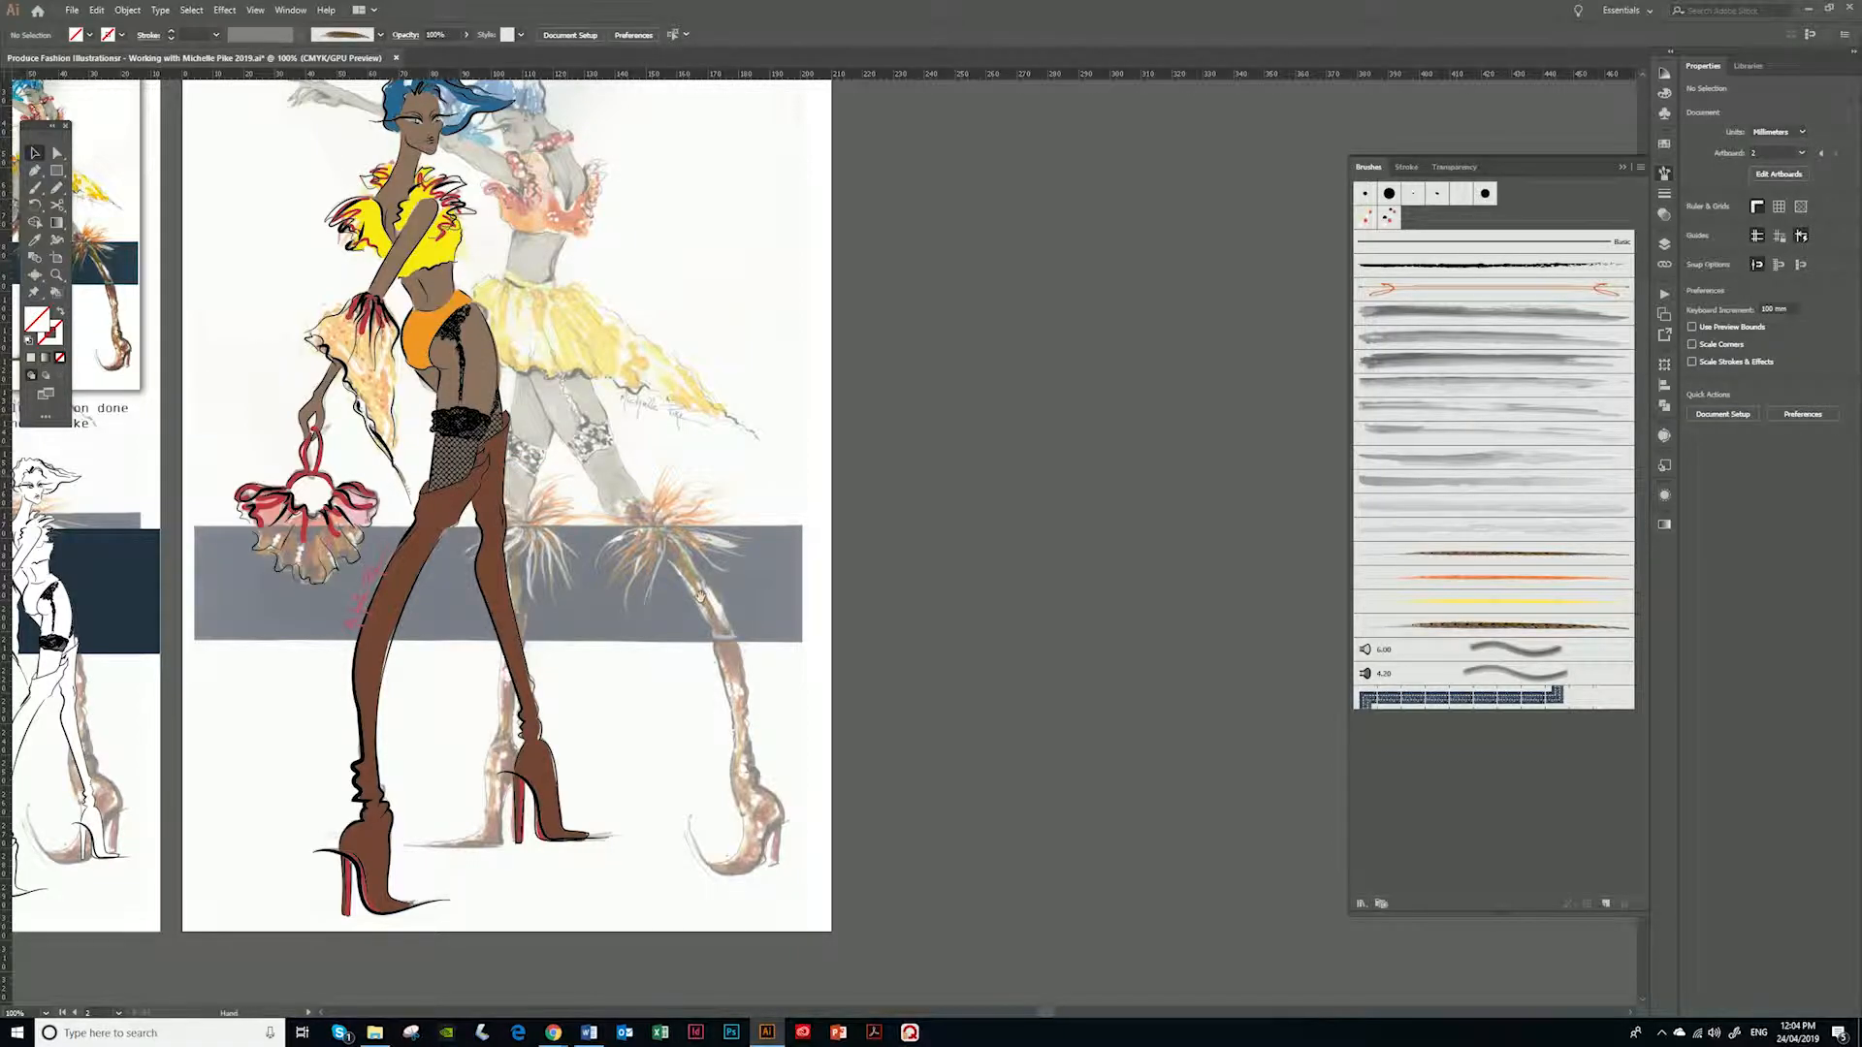
# Draw the first freehand strokes fanning out from the figure's thigh at the boot top, using the new feather art brush
pyautogui.hscroll(-5, 679, 494)
pyautogui.scroll(-1, 678, 495)
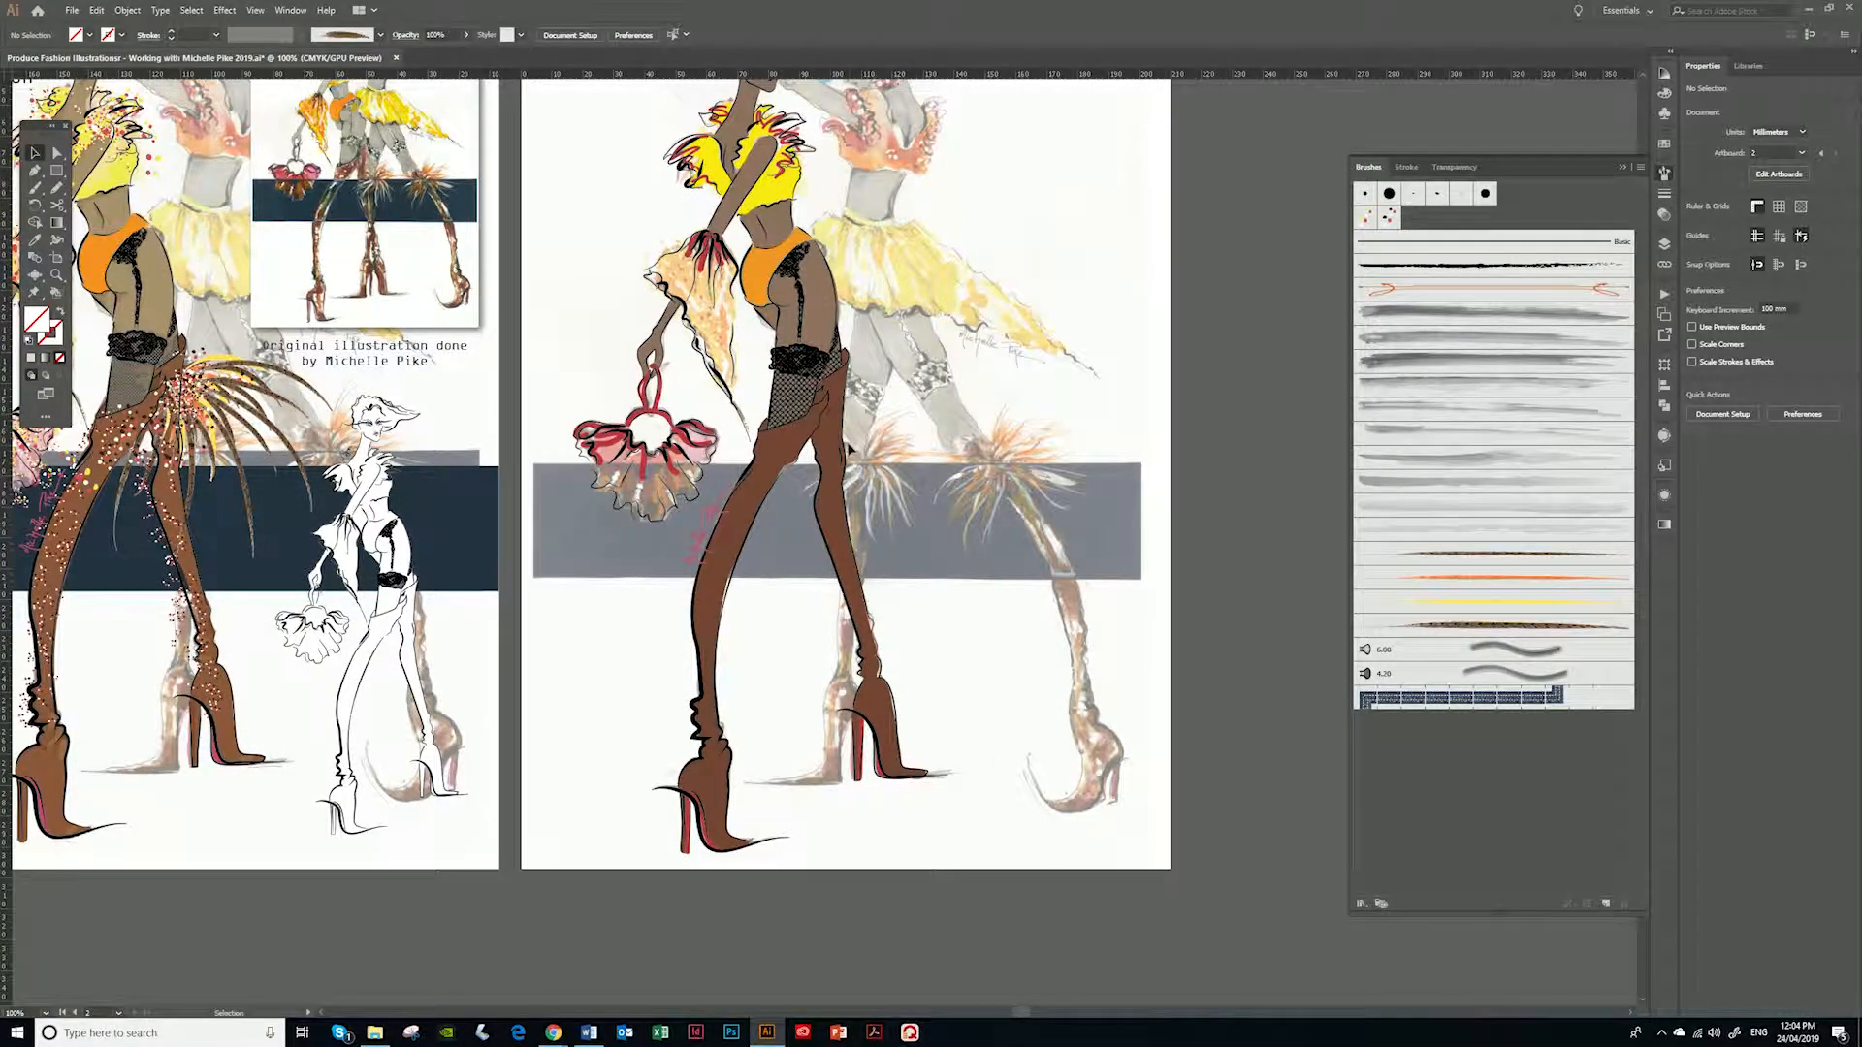
pyautogui.press('n')
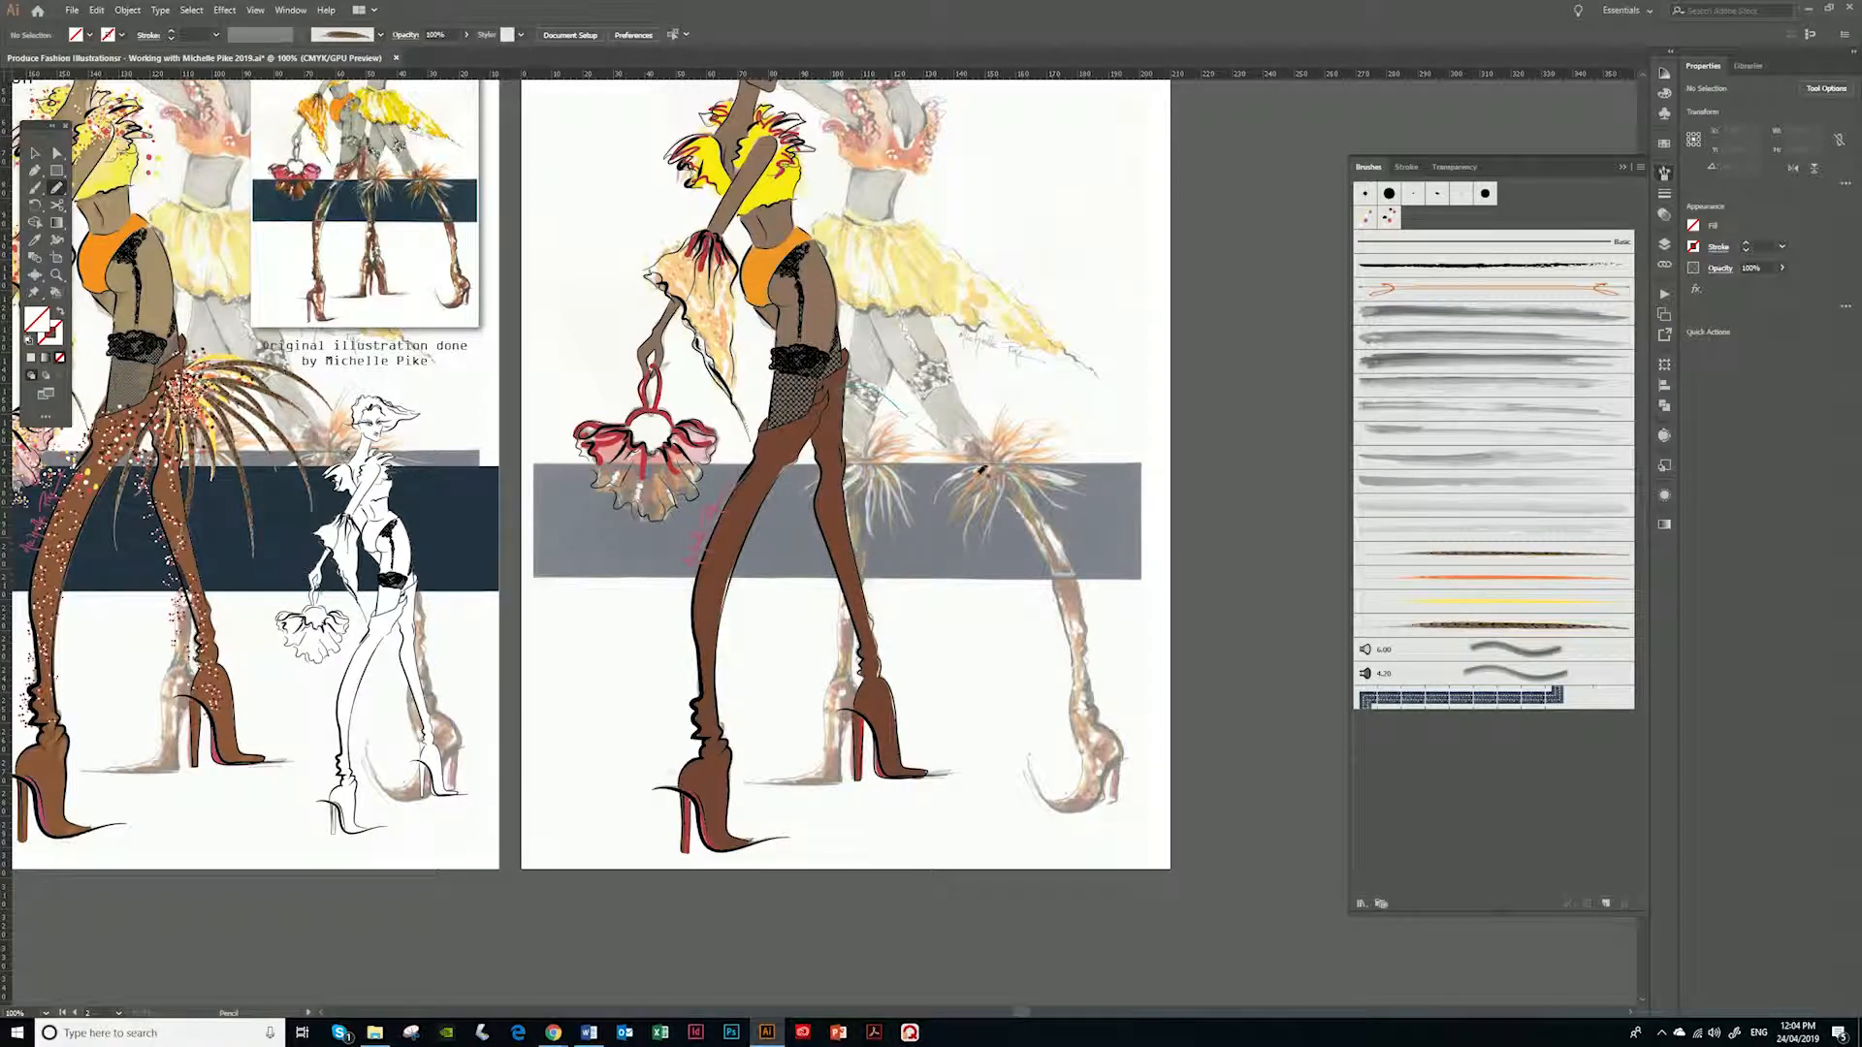
pyautogui.moveTo(841, 381); pyautogui.dragTo(1026, 498)
pyautogui.click(1500, 635)
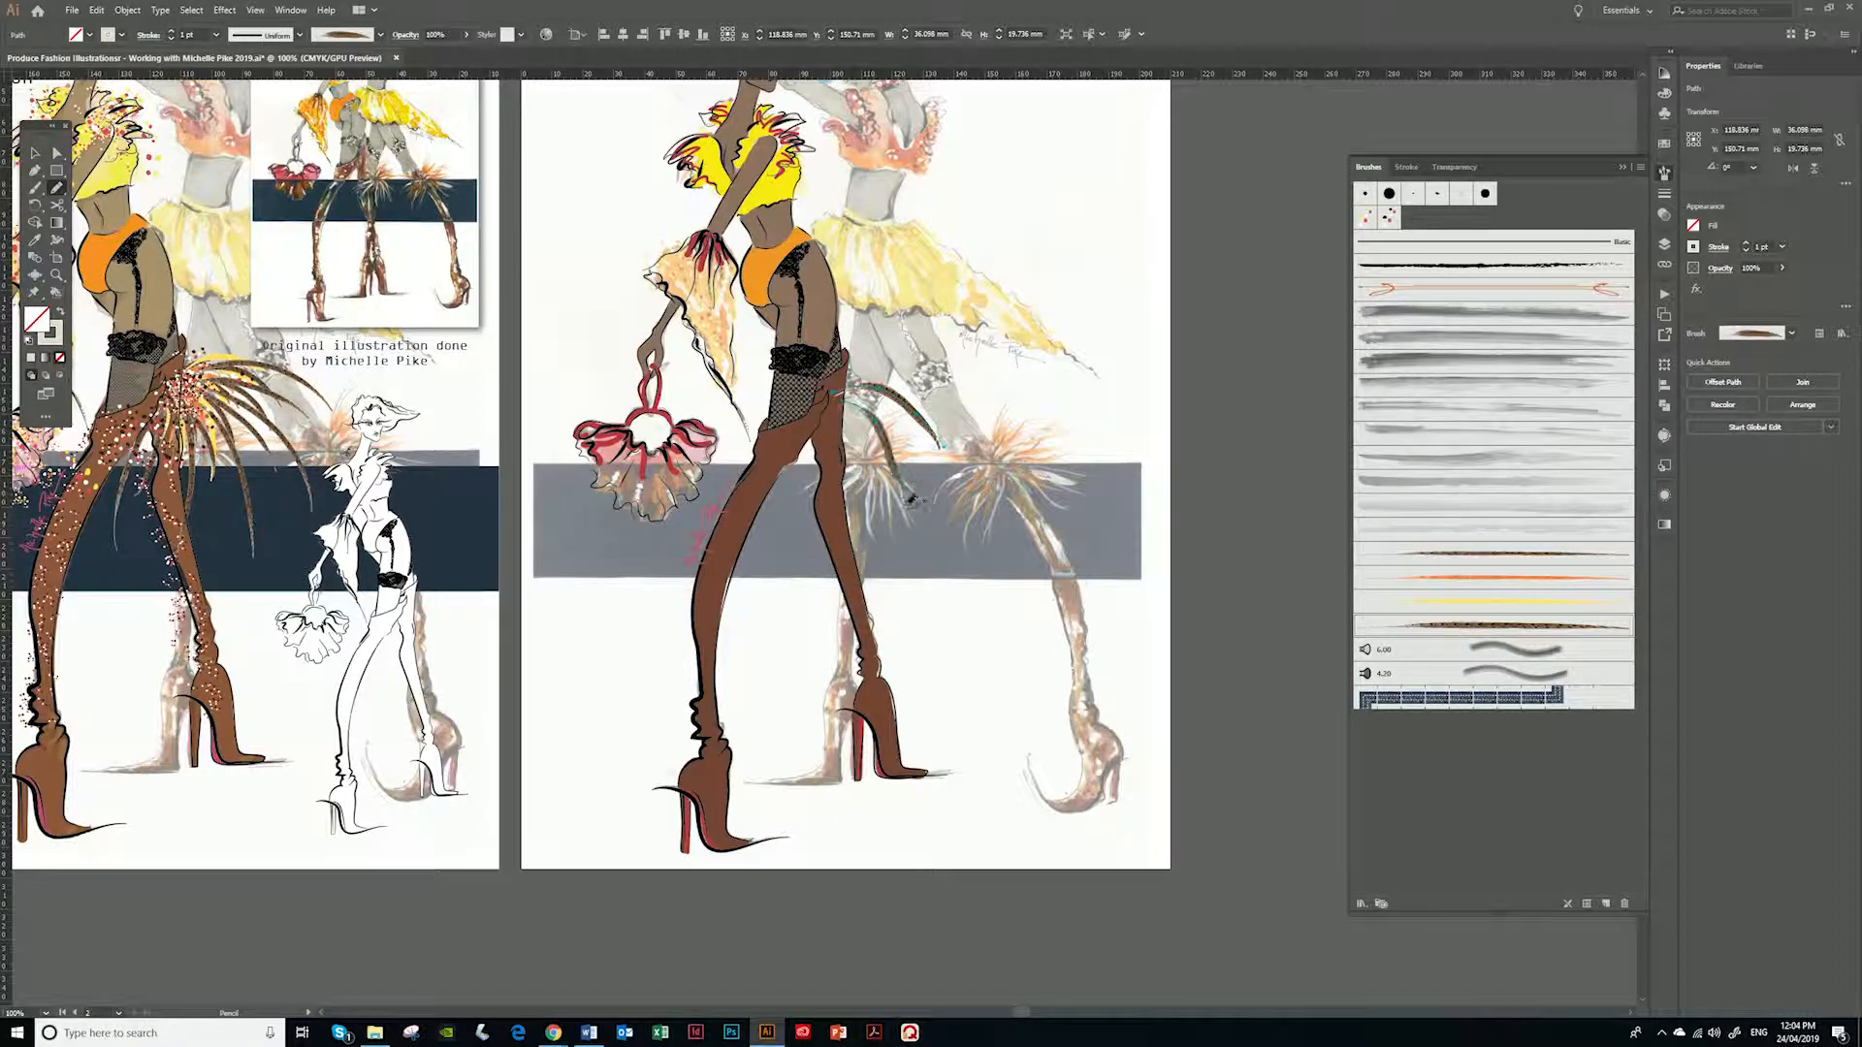
pyautogui.moveTo(842, 391); pyautogui.dragTo(917, 332)
pyautogui.moveTo(846, 387); pyautogui.dragTo(933, 462)
pyautogui.moveTo(836, 387)
pyautogui.mouseDown()
pyautogui.moveTo(861, 490)
pyautogui.moveTo(837, 466)
pyautogui.moveTo(803, 546)
pyautogui.mouseUp()
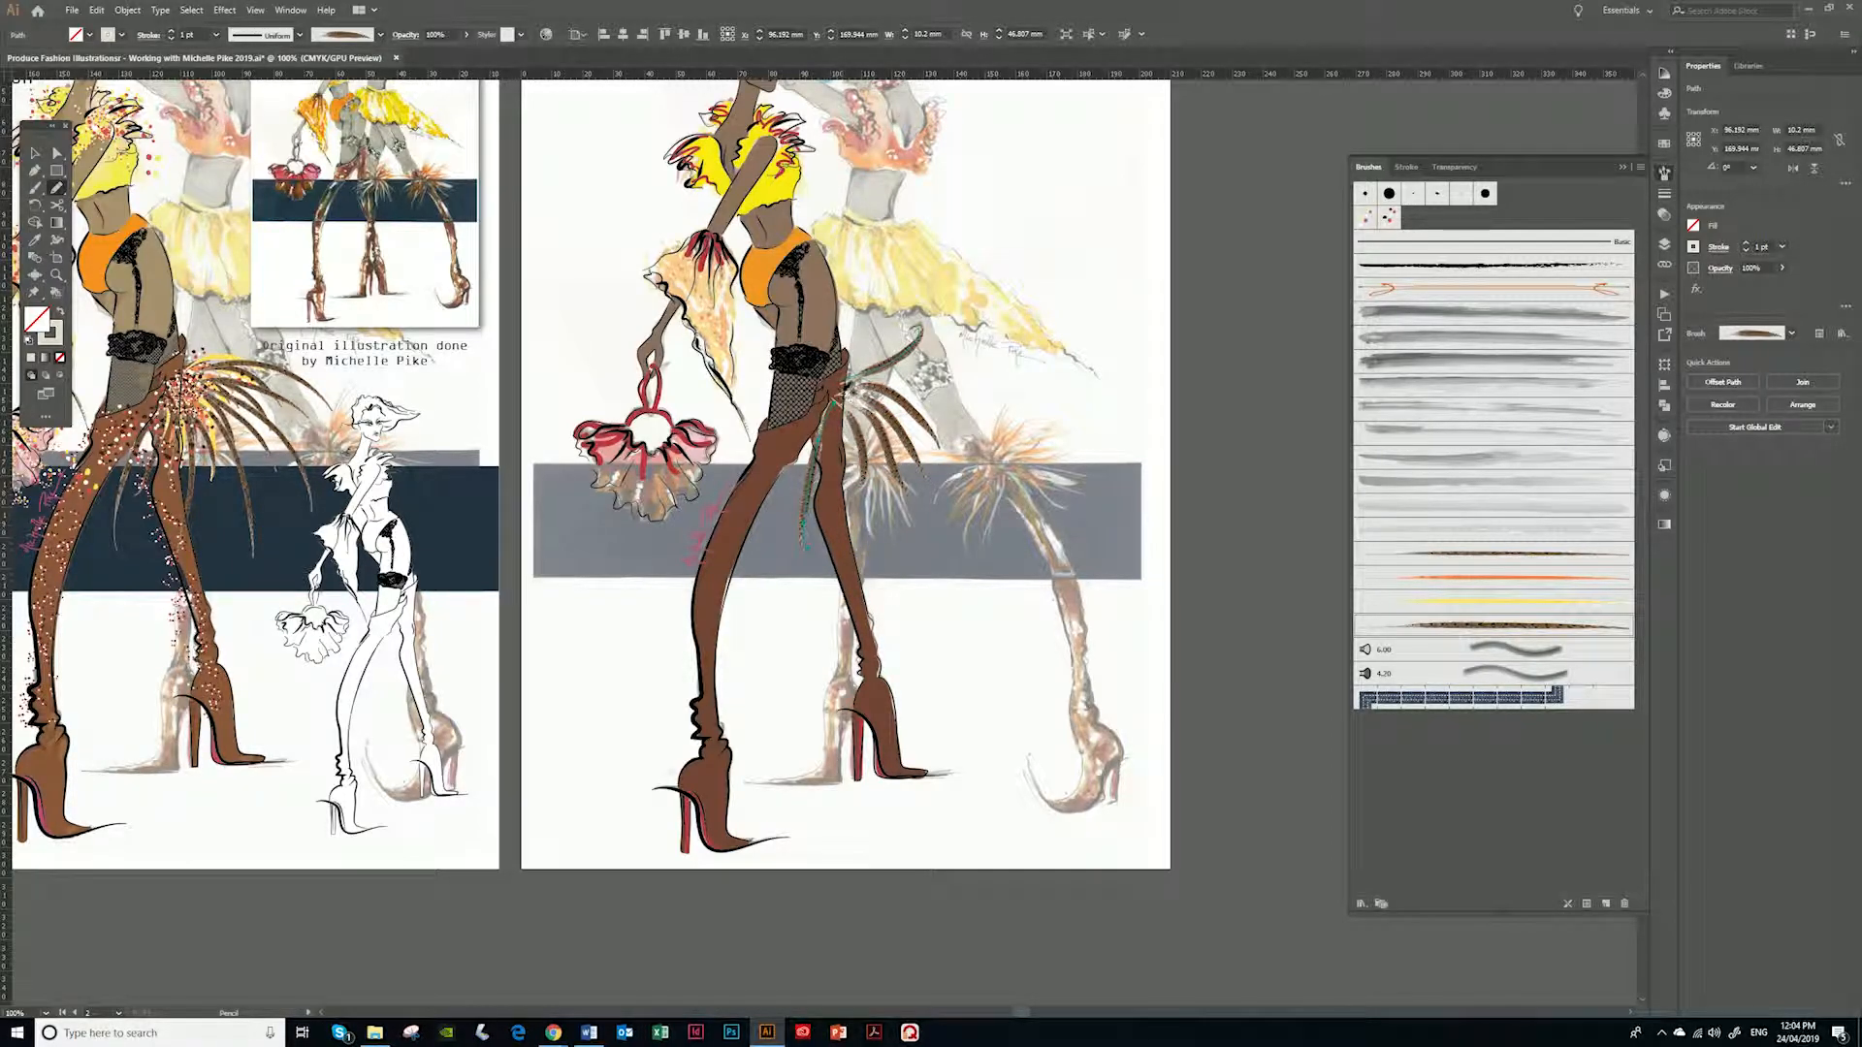
# Fill out the feather fan with longer strokes sweeping outwards and down the leg from the same point on the thigh
pyautogui.moveTo(838, 395); pyautogui.dragTo(1017, 445)
pyautogui.moveTo(832, 400)
pyautogui.mouseDown()
pyautogui.moveTo(878, 466)
pyautogui.moveTo(899, 579)
pyautogui.mouseUp()
pyautogui.moveTo(834, 398); pyautogui.dragTo(810, 579)
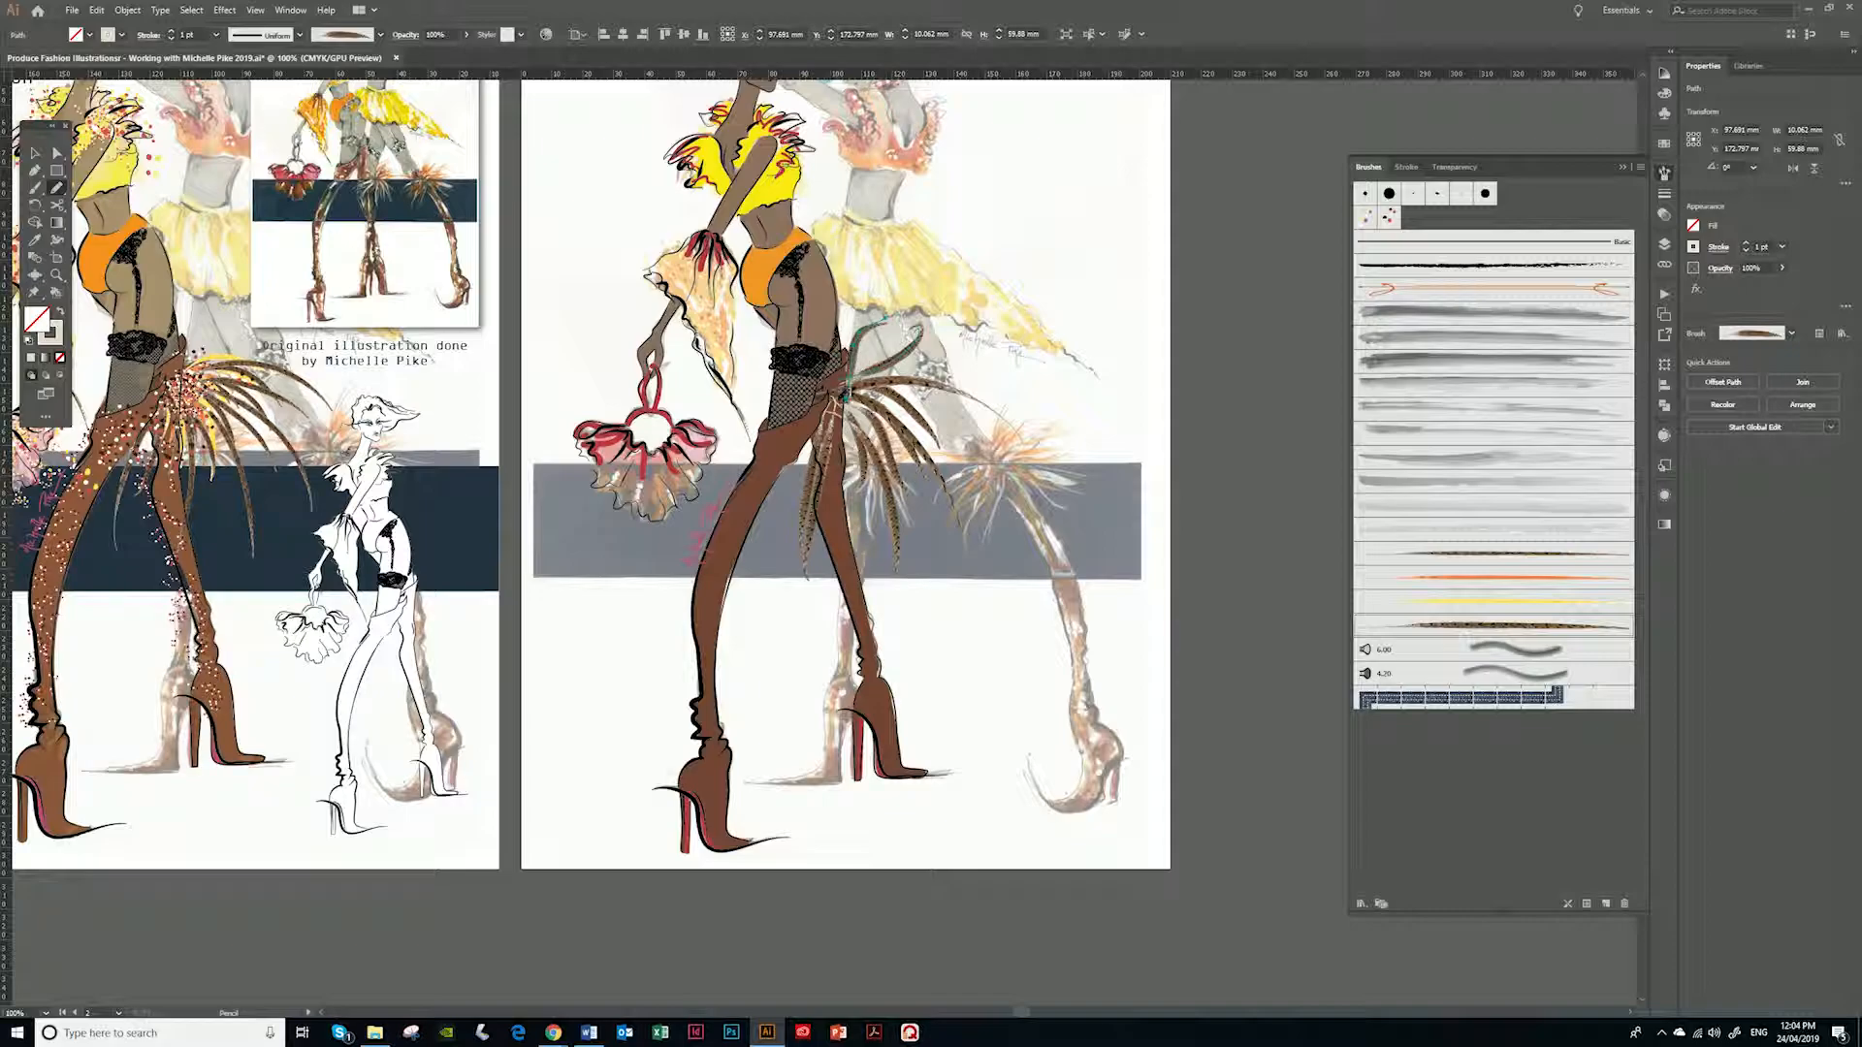
pyautogui.moveTo(834, 395); pyautogui.dragTo(893, 328)
pyautogui.moveTo(1010, 431); pyautogui.dragTo(1011, 433)
pyautogui.moveTo(840, 398); pyautogui.dragTo(952, 512)
pyautogui.moveTo(853, 420); pyautogui.dragTo(863, 514)
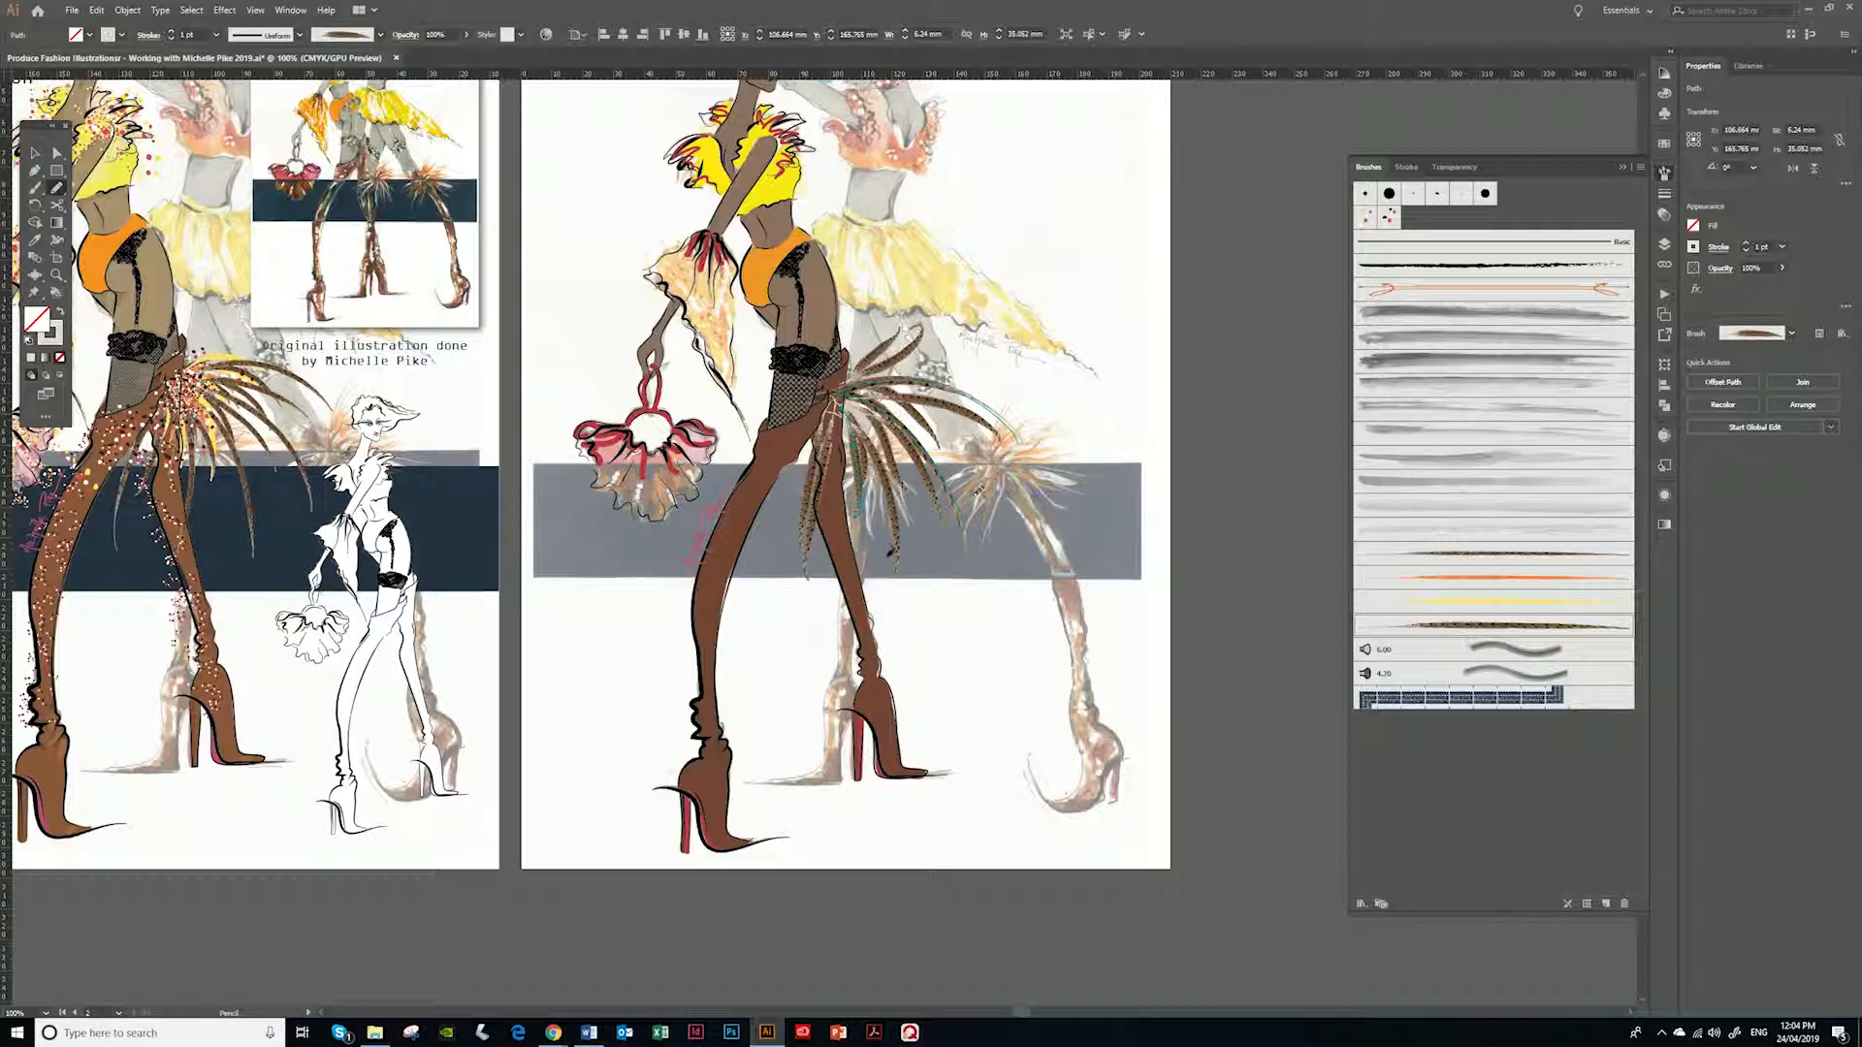
pyautogui.moveTo(849, 390); pyautogui.dragTo(952, 434)
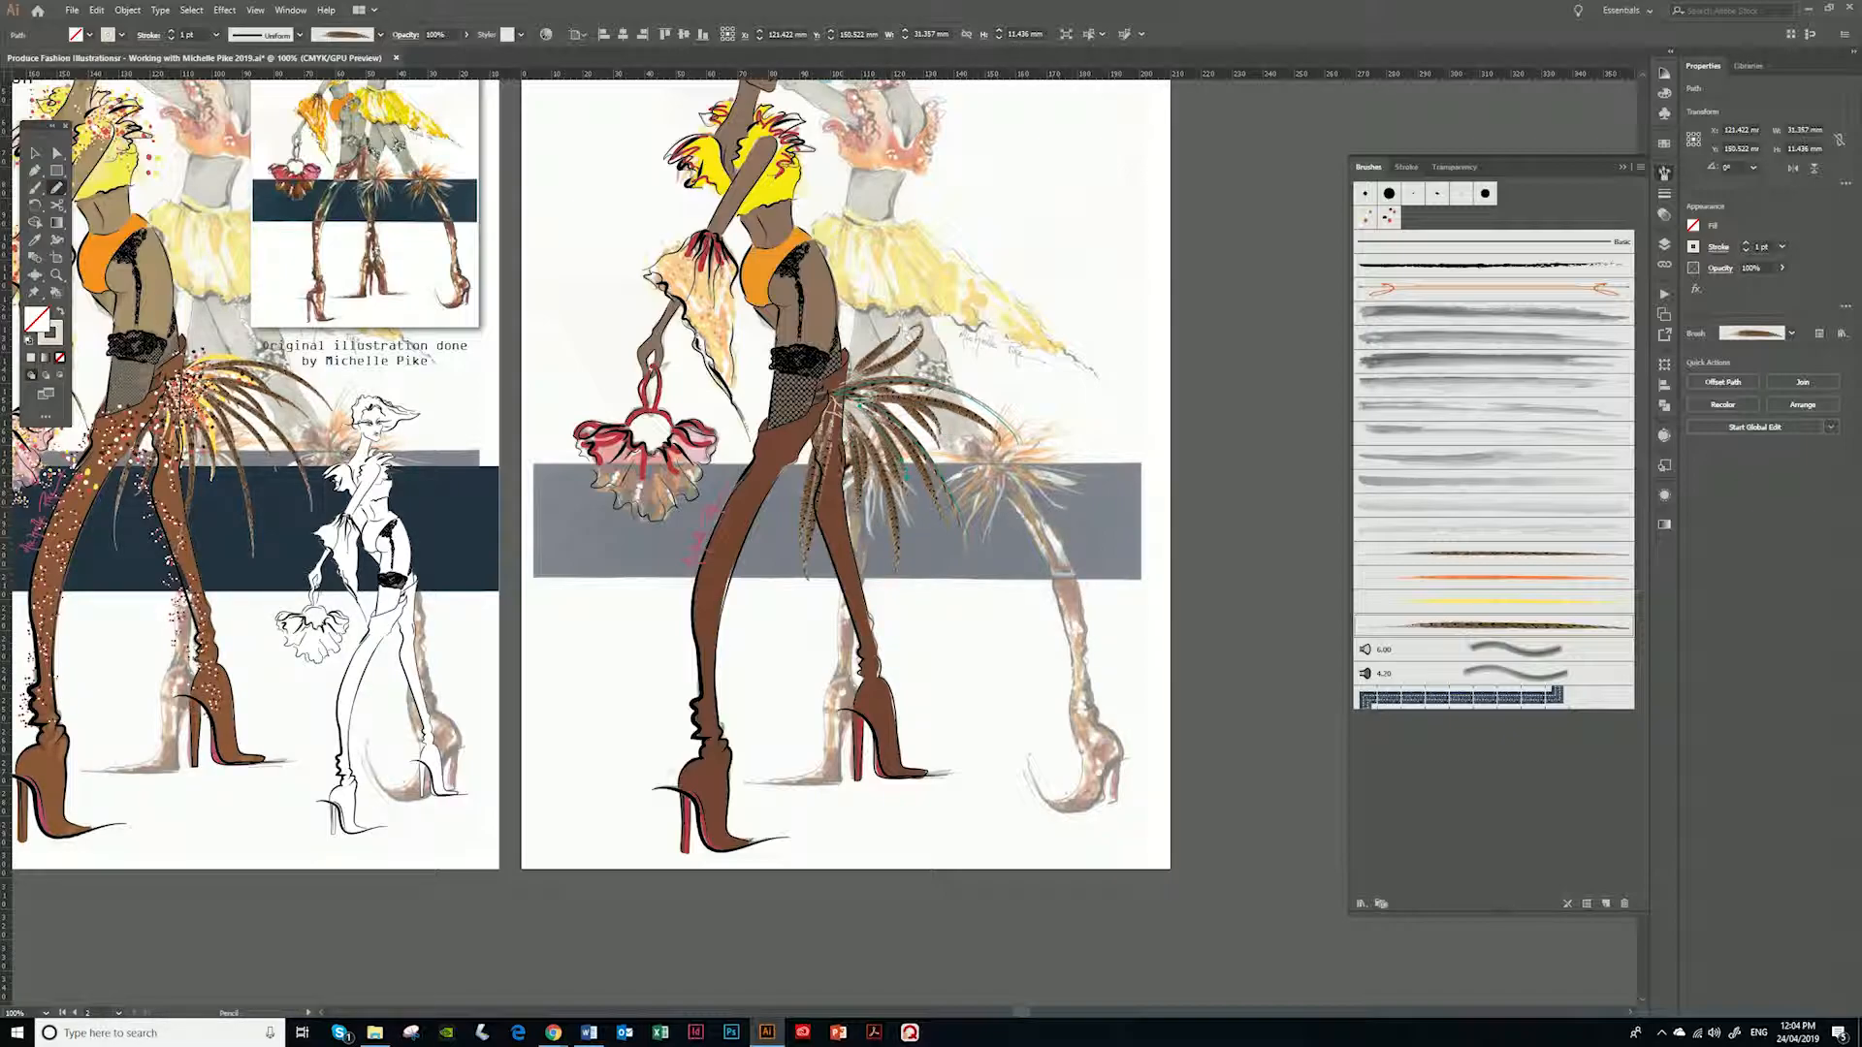
pyautogui.moveTo(911, 444); pyautogui.dragTo(870, 502)
# Draw a test feather stroke about 29 mm long on the empty canvas beside the artboard, and delete it
pyautogui.moveTo(1307, 429); pyautogui.dragTo(1211, 437)
pyautogui.press('v')
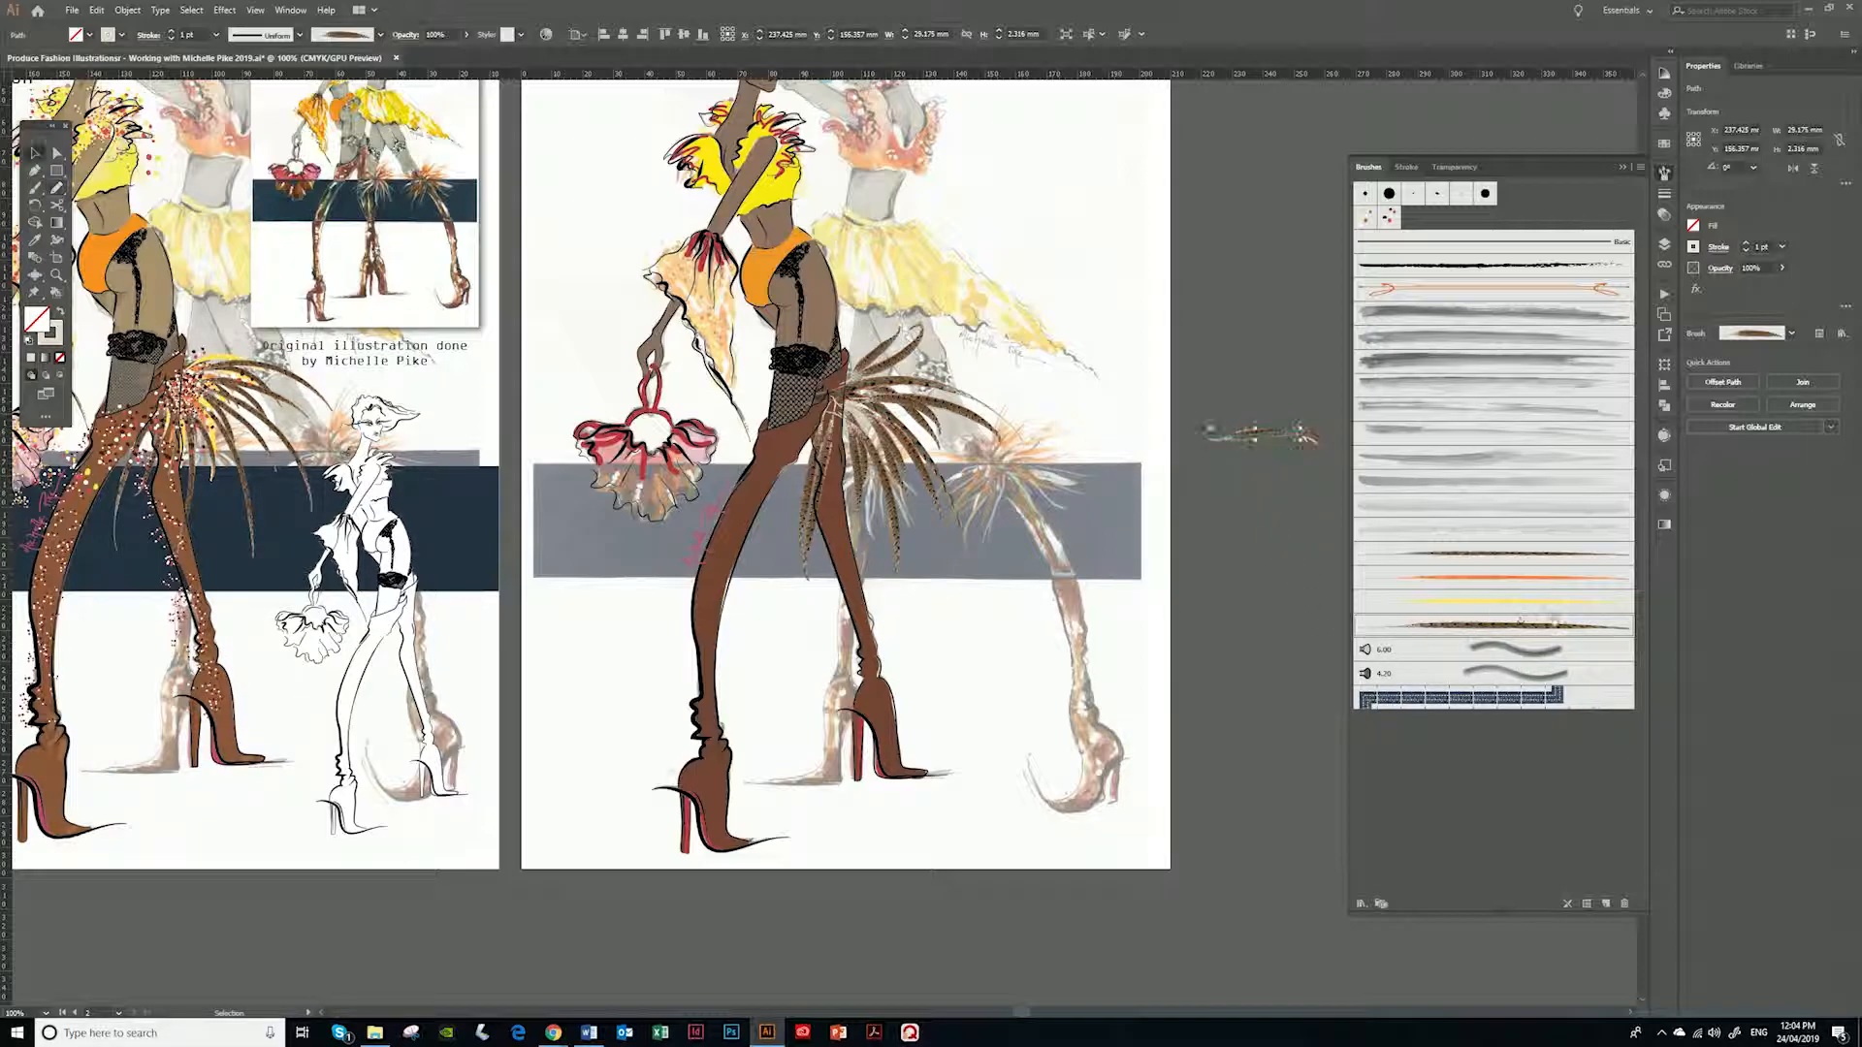
pyautogui.click(1293, 686)
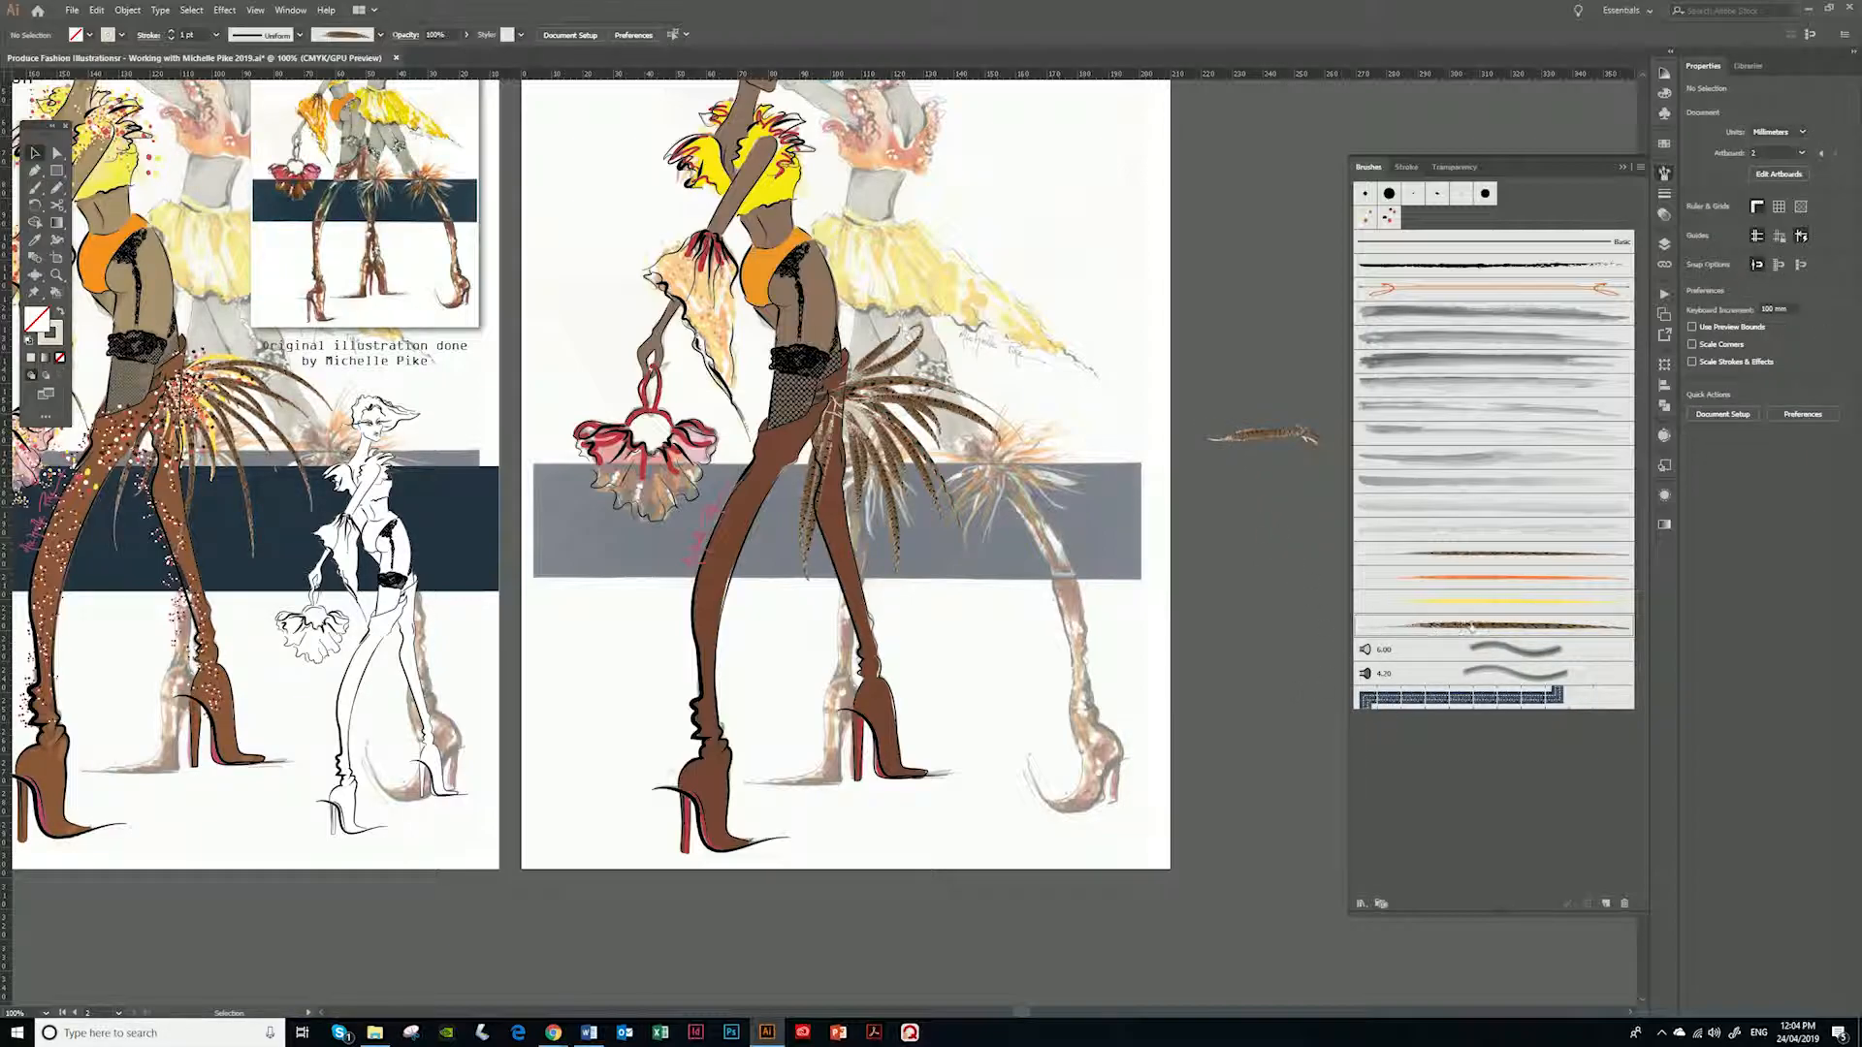
pyautogui.click(1288, 435)
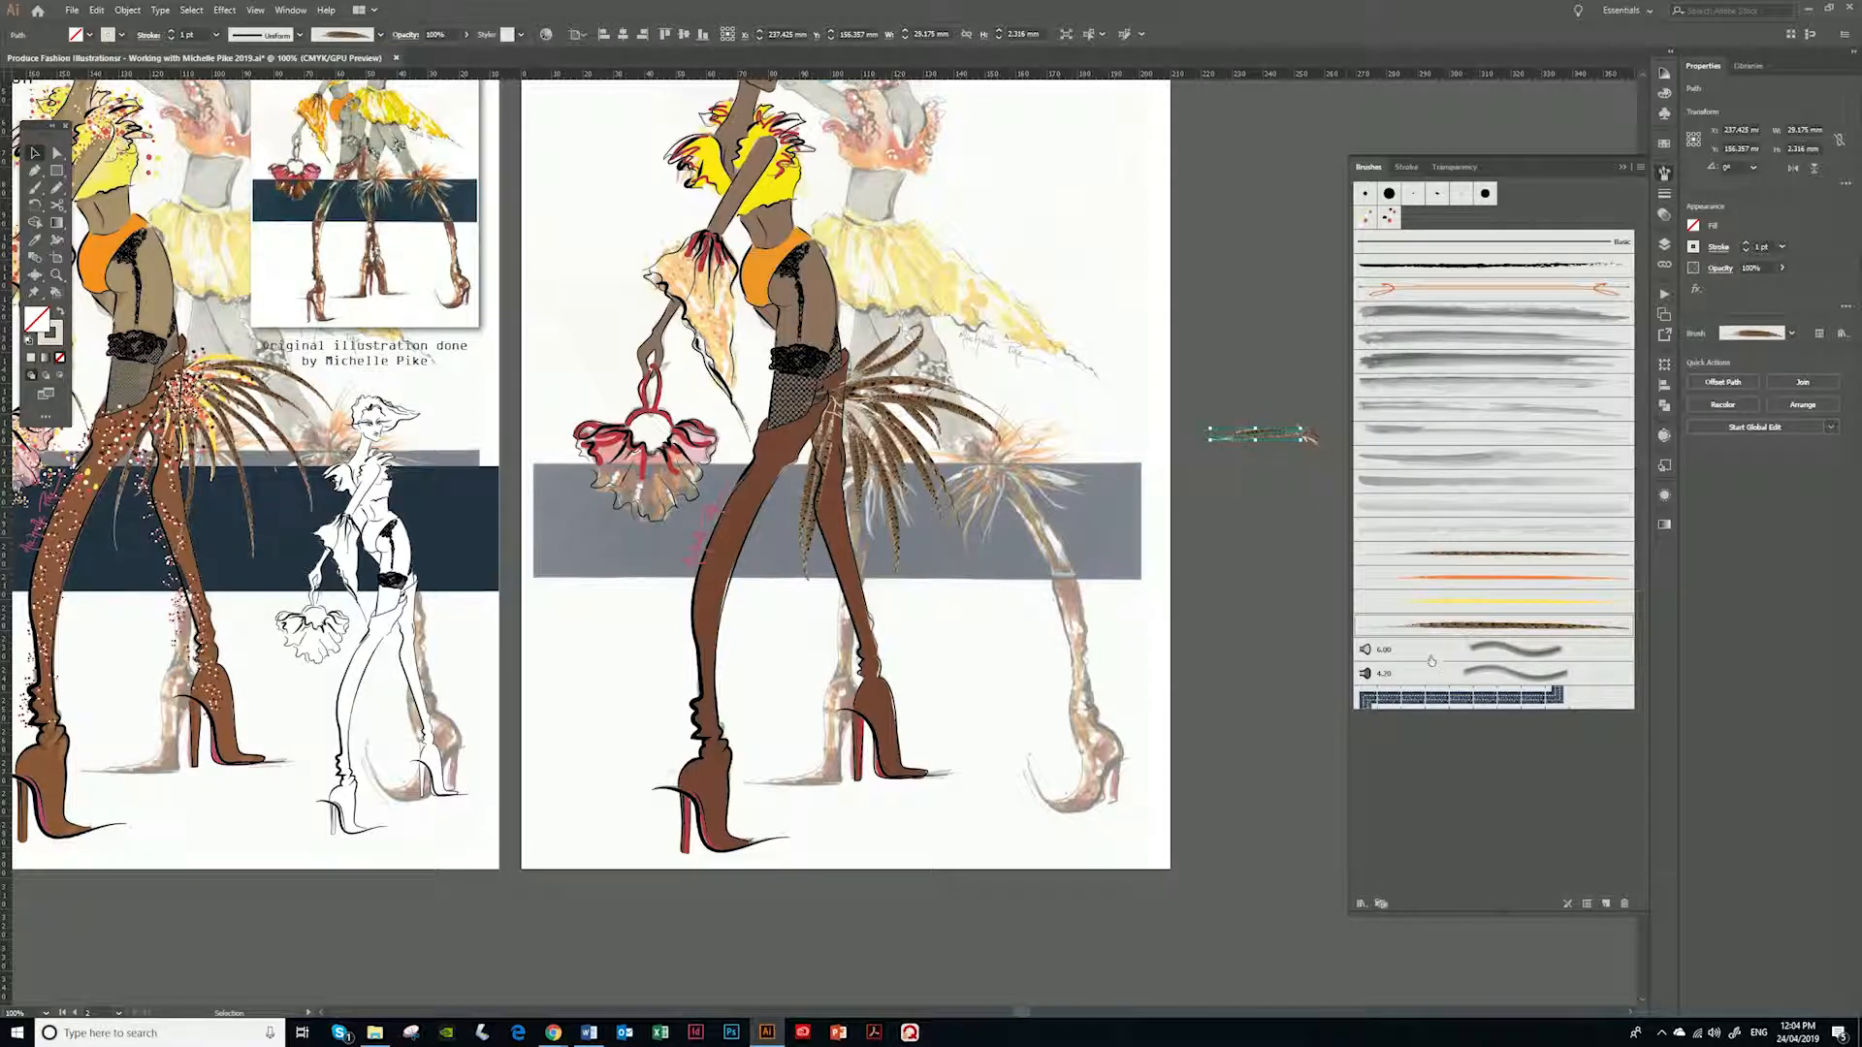
pyautogui.press('Delete')
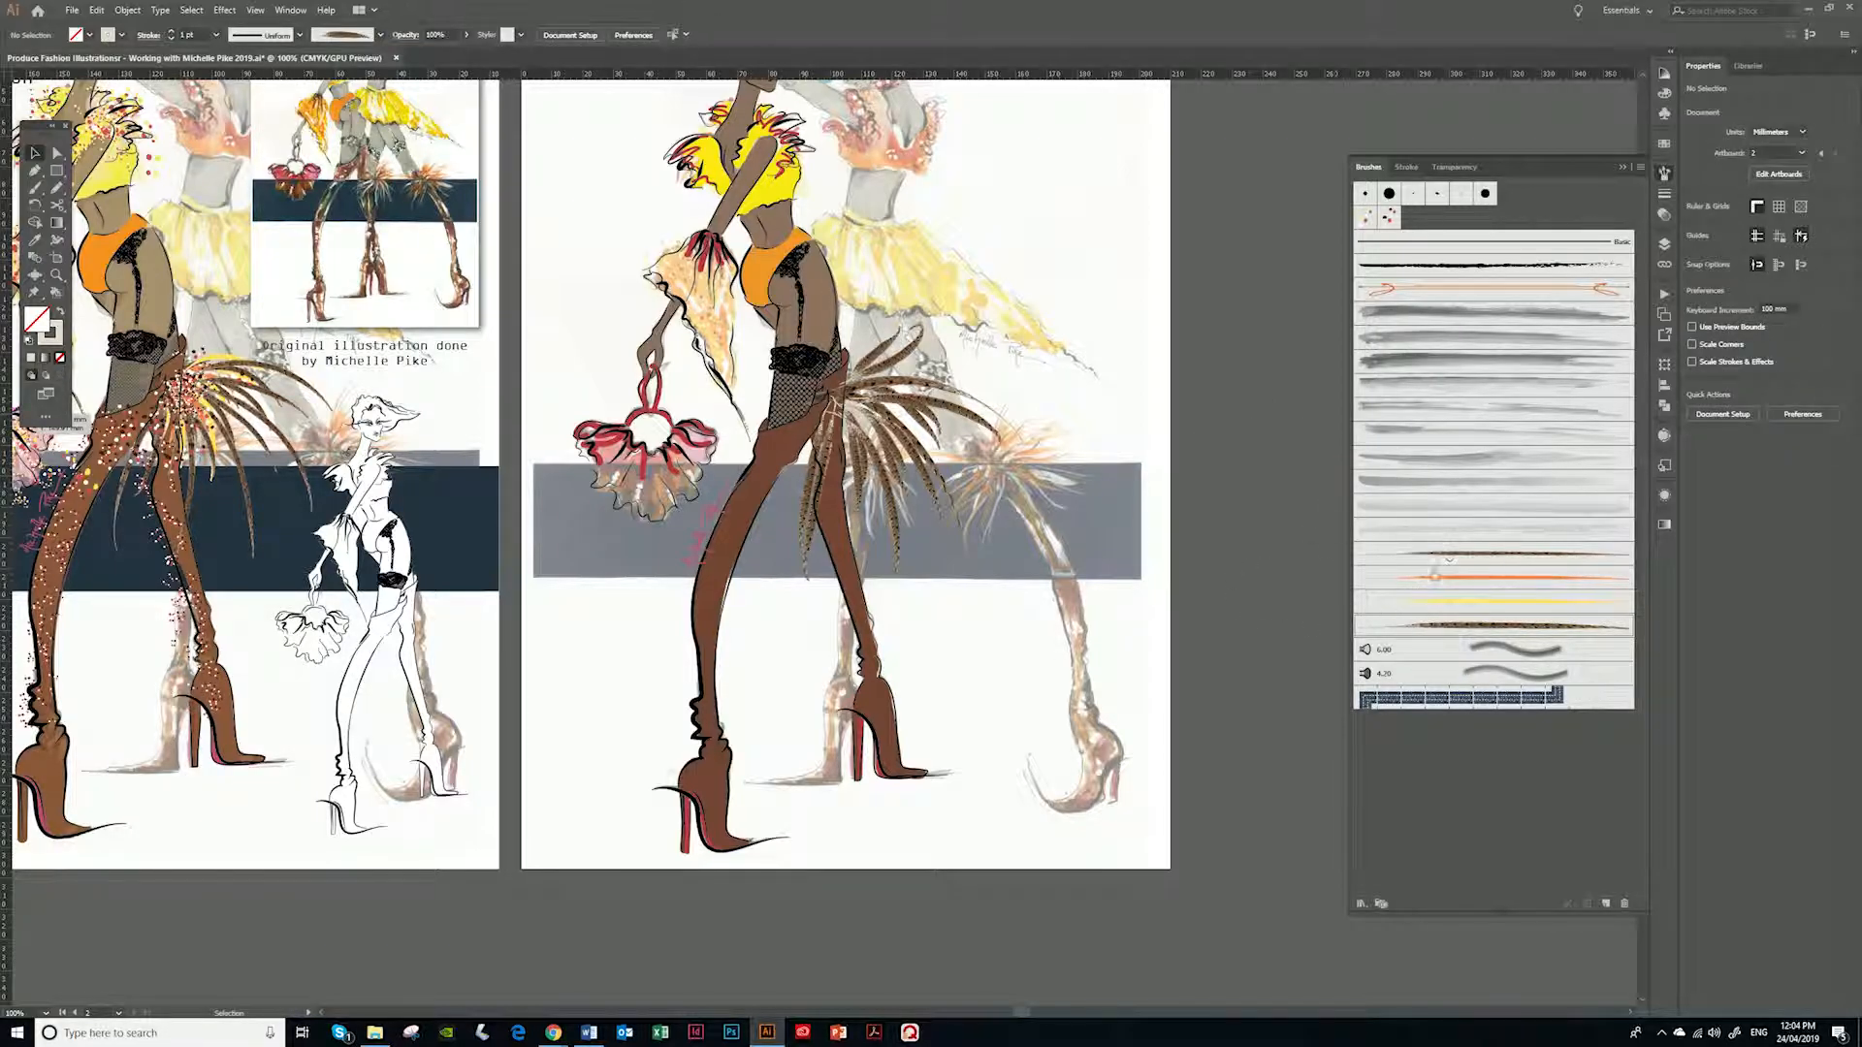
# Duplicate the feather art brush and set the copy's colorization method to Tints and Shades
pyautogui.hscroll(3, 1122, 614)
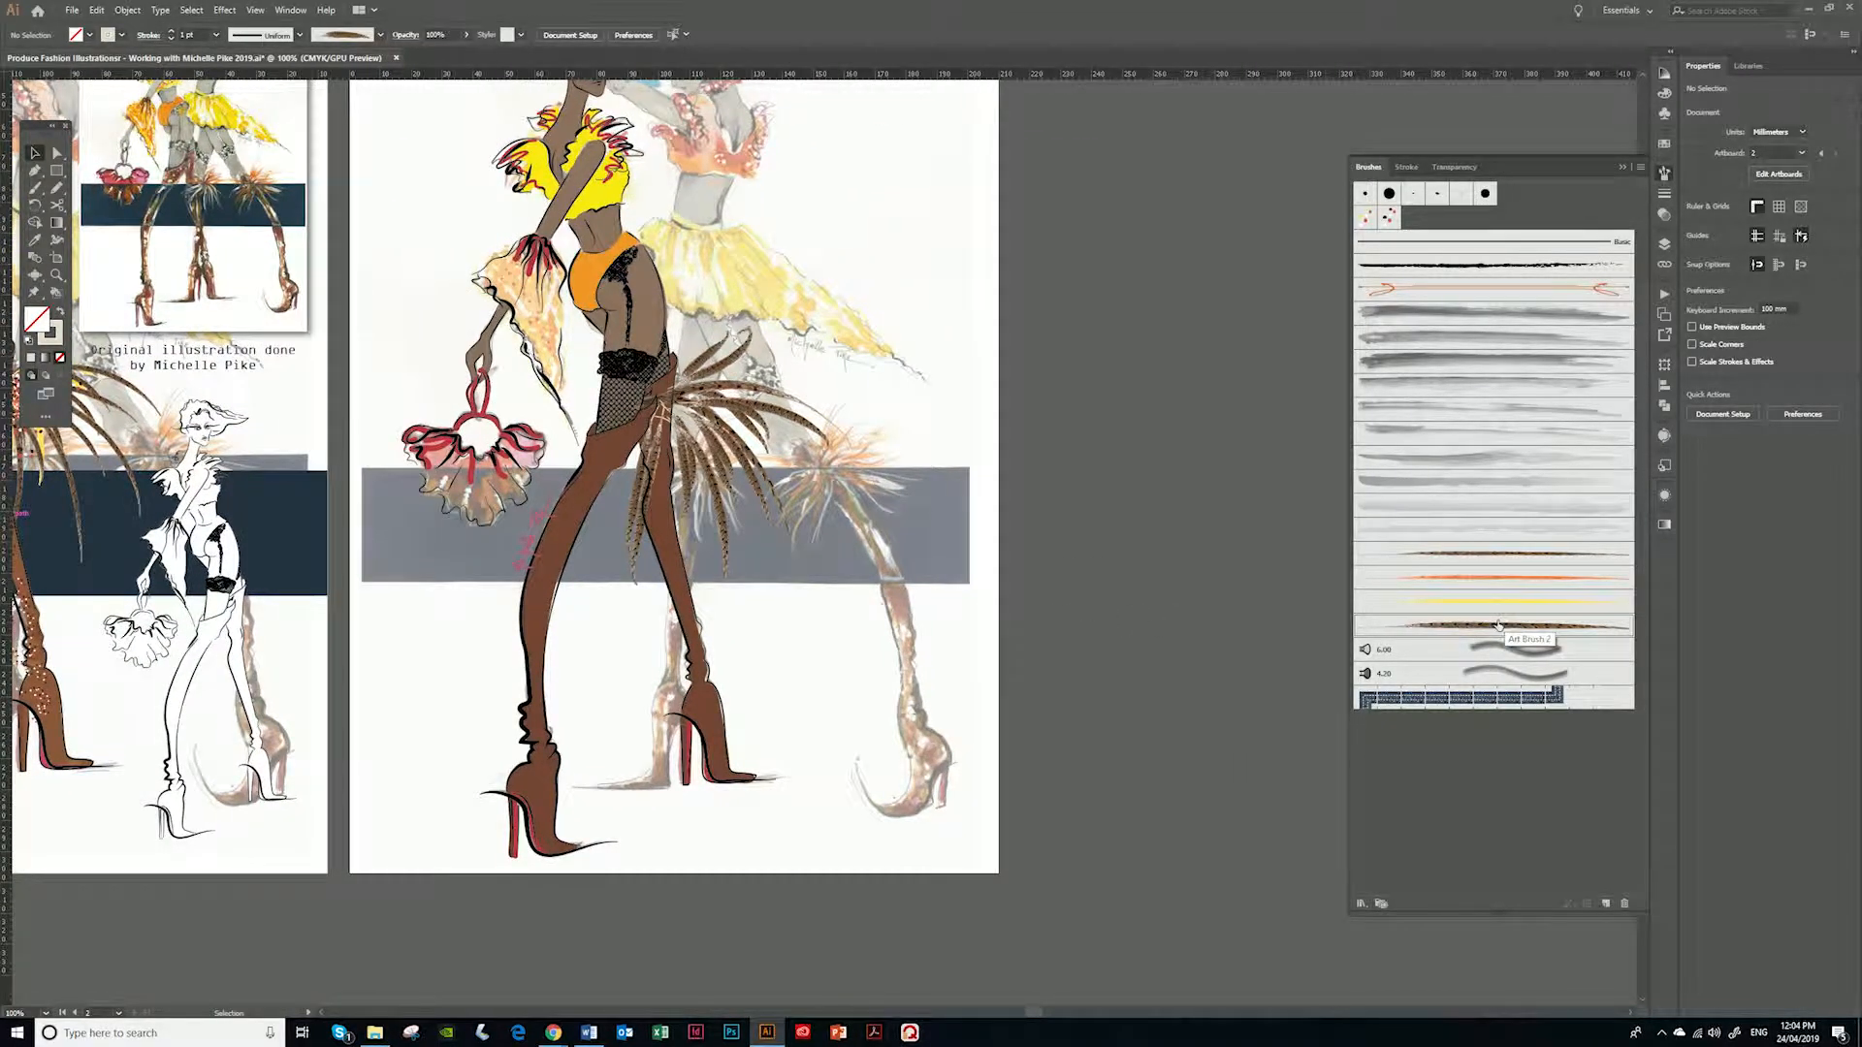
pyautogui.moveTo(1490, 628)
pyautogui.mouseDown()
pyautogui.moveTo(1559, 744)
pyautogui.moveTo(1606, 903)
pyautogui.mouseUp()
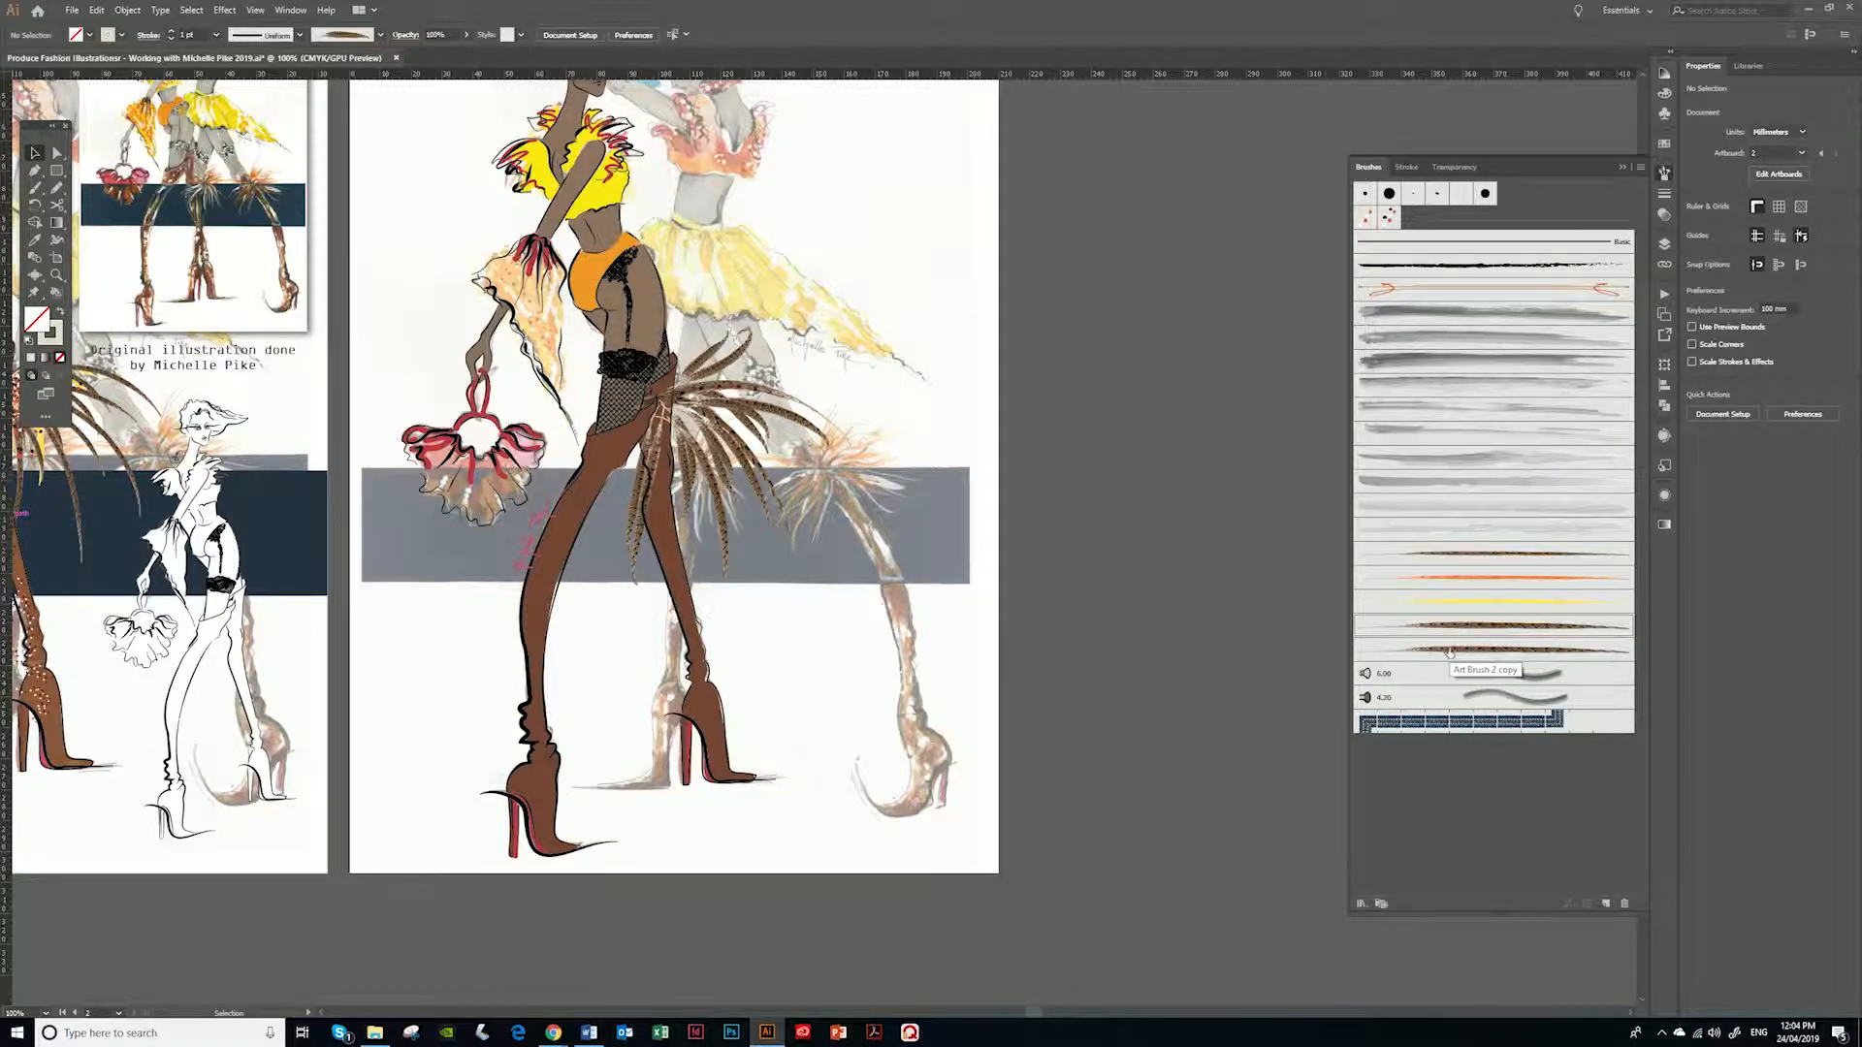
pyautogui.doubleClick(1435, 652)
pyautogui.click(1099, 567)
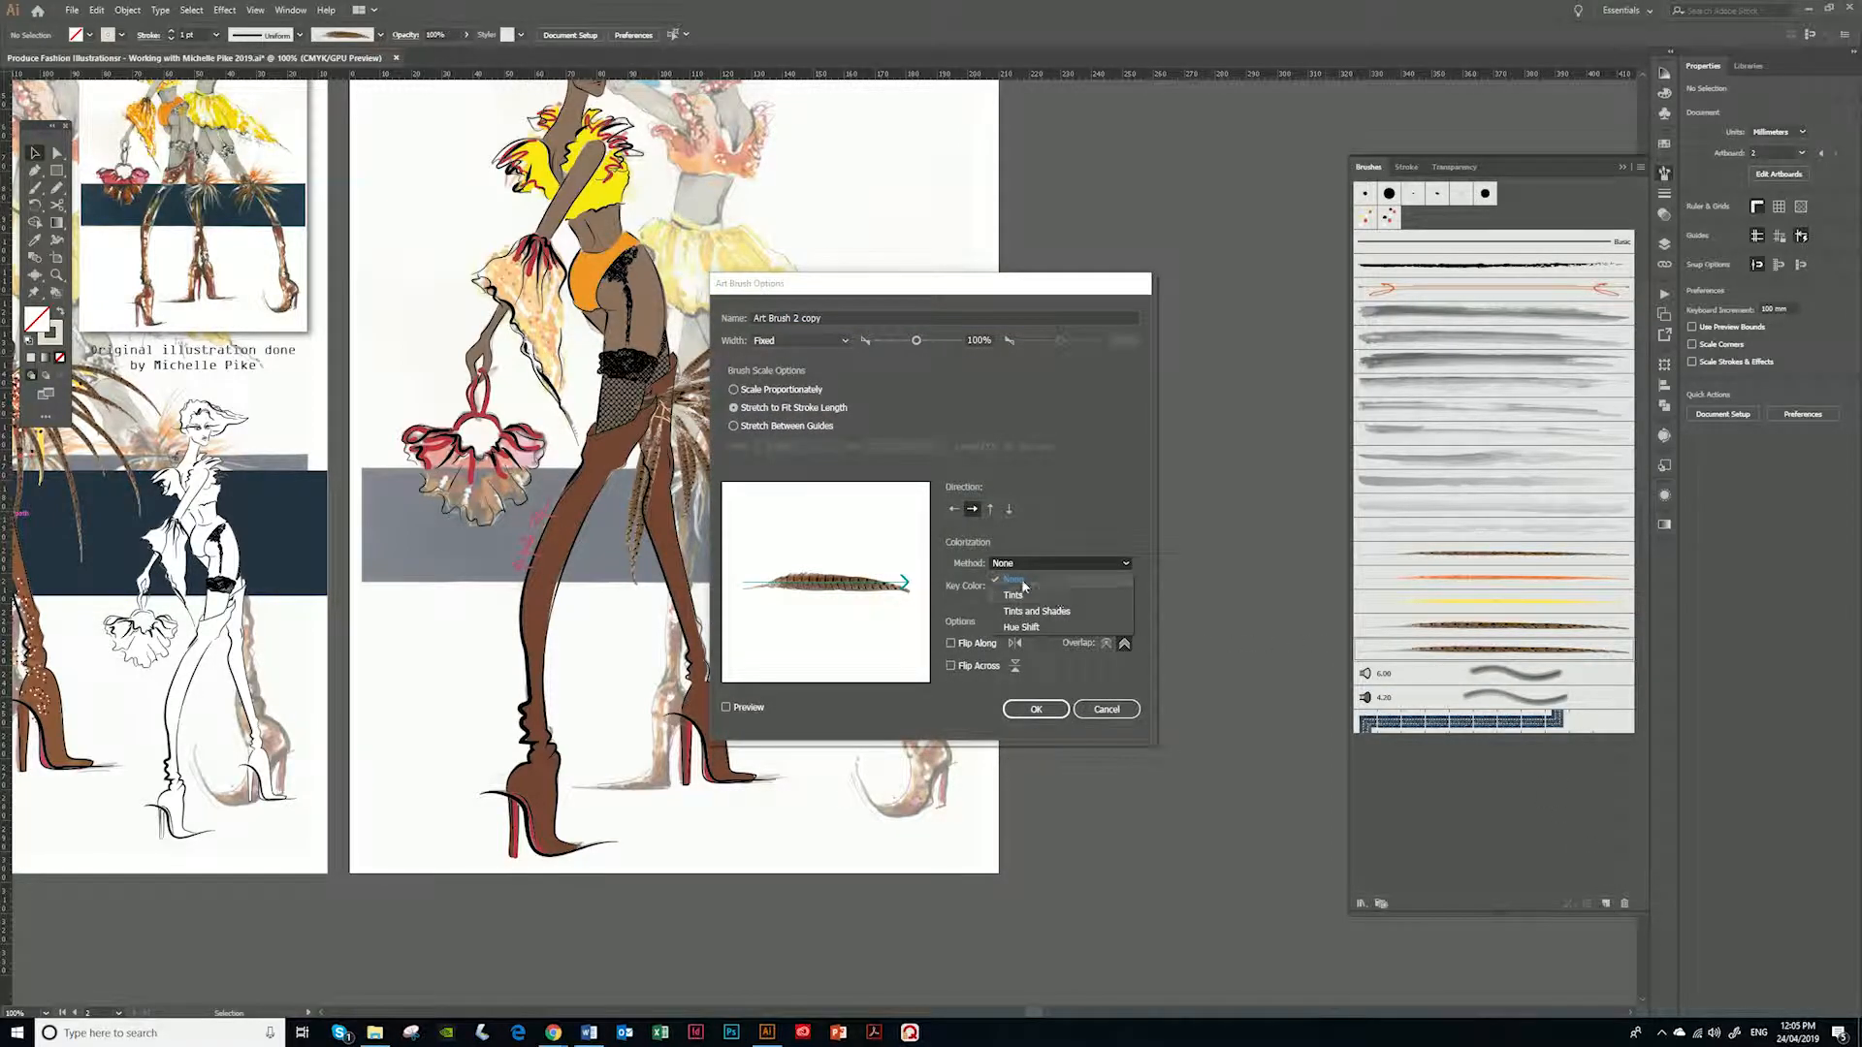
pyautogui.click(1044, 612)
pyautogui.click(1035, 709)
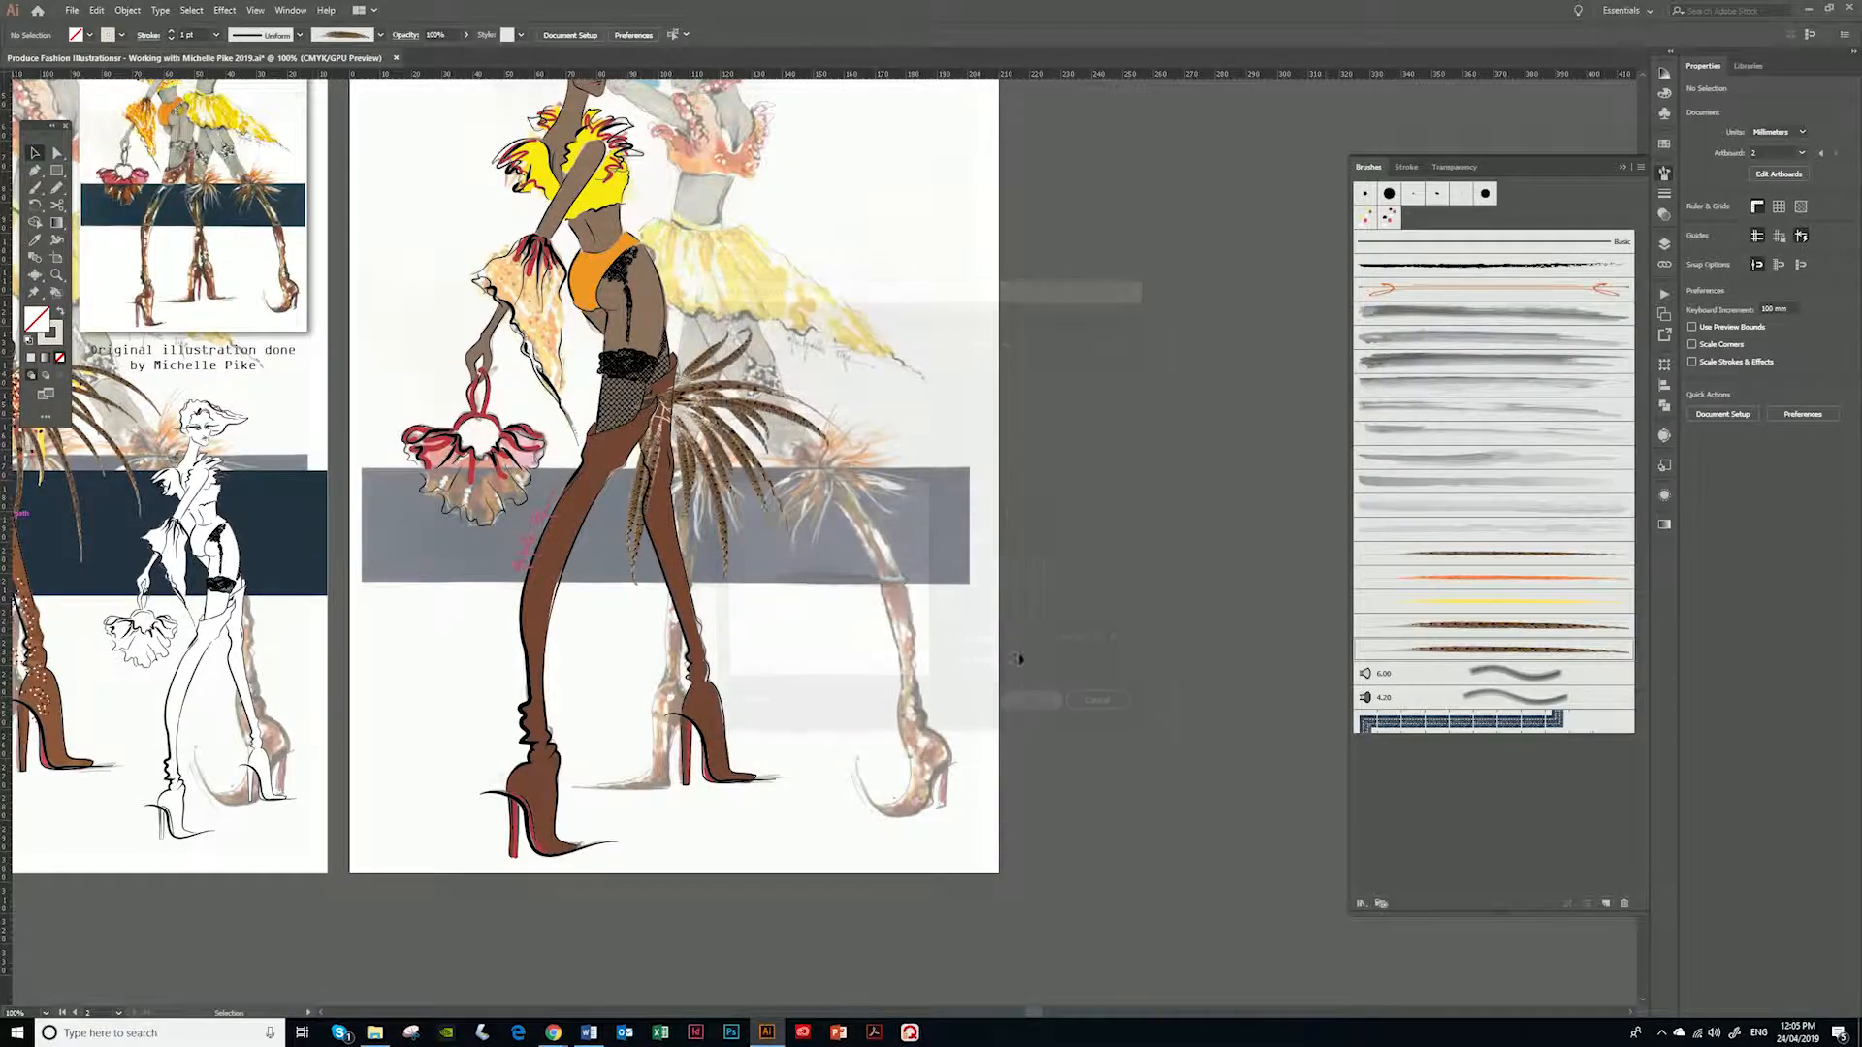
# Draw a curved feather stroke about 123 mm tall beside the artboard and colour its stroke with the bright yellow swatch
pyautogui.press('n')
pyautogui.moveTo(1076, 438); pyautogui.dragTo(1168, 822)
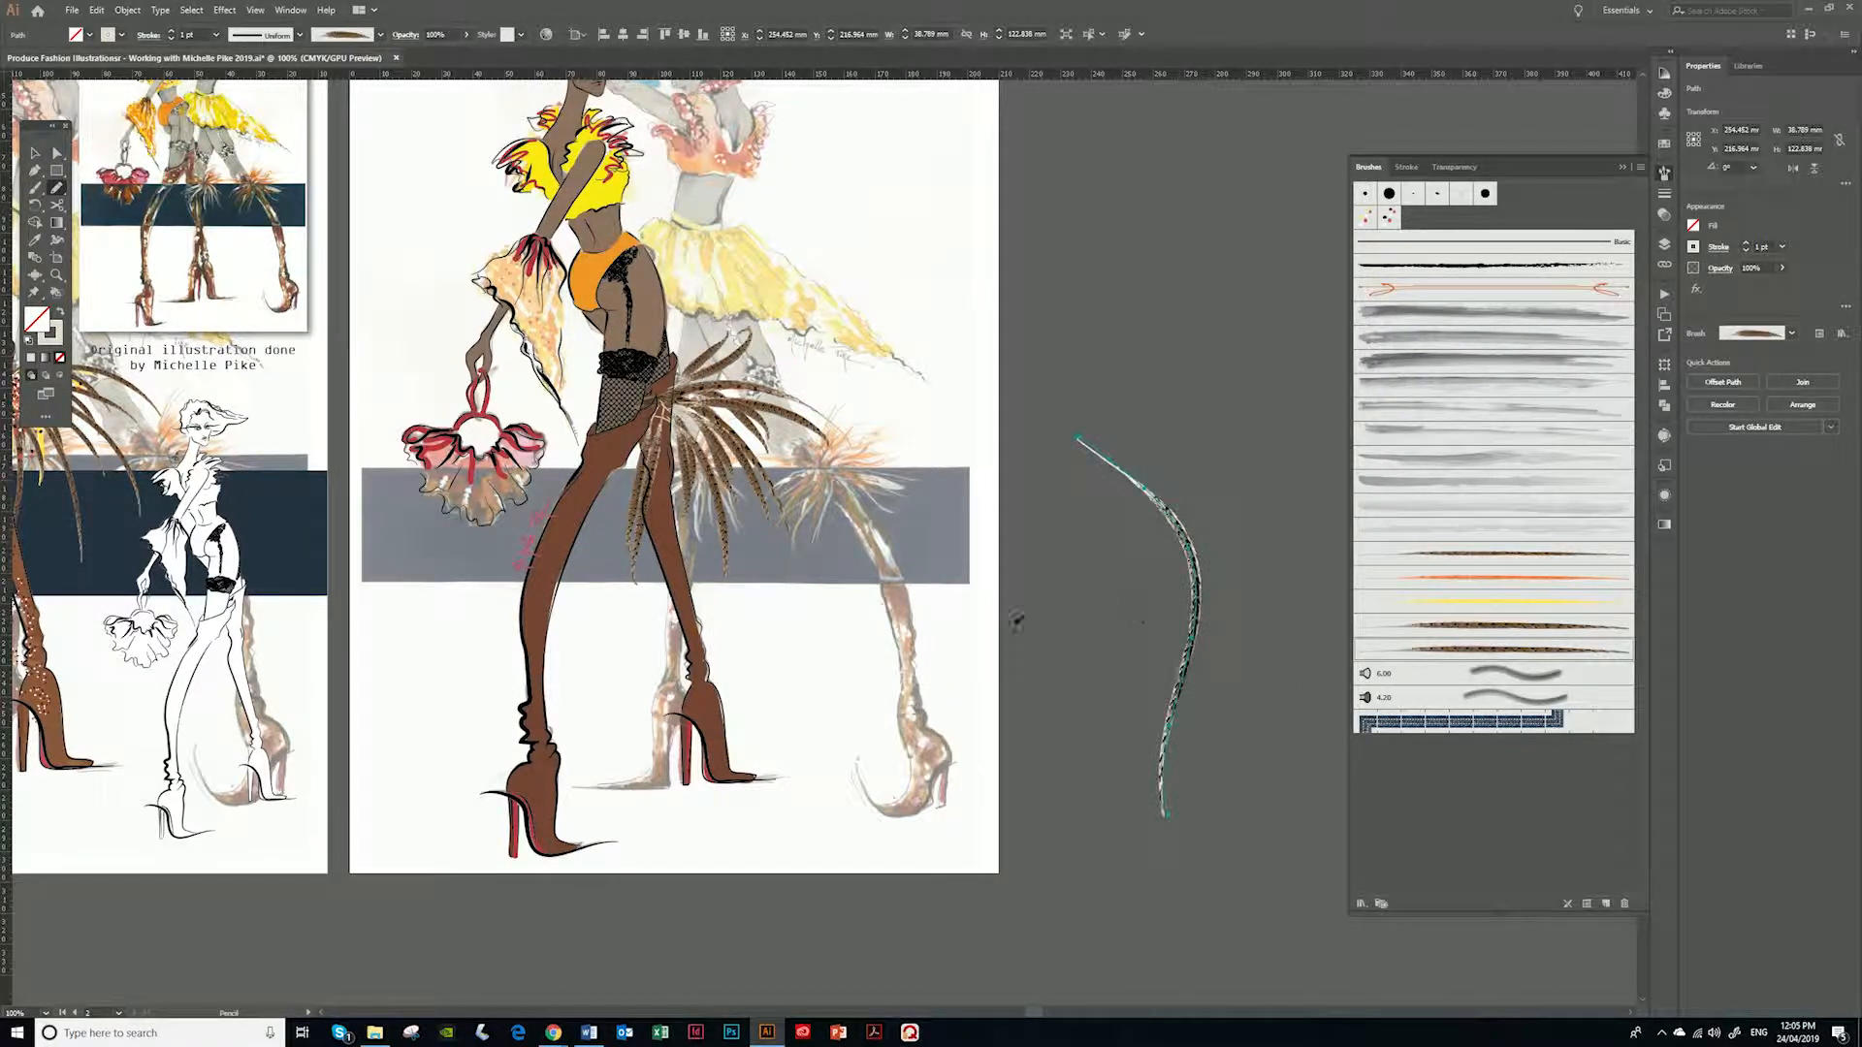
pyautogui.click(51, 334)
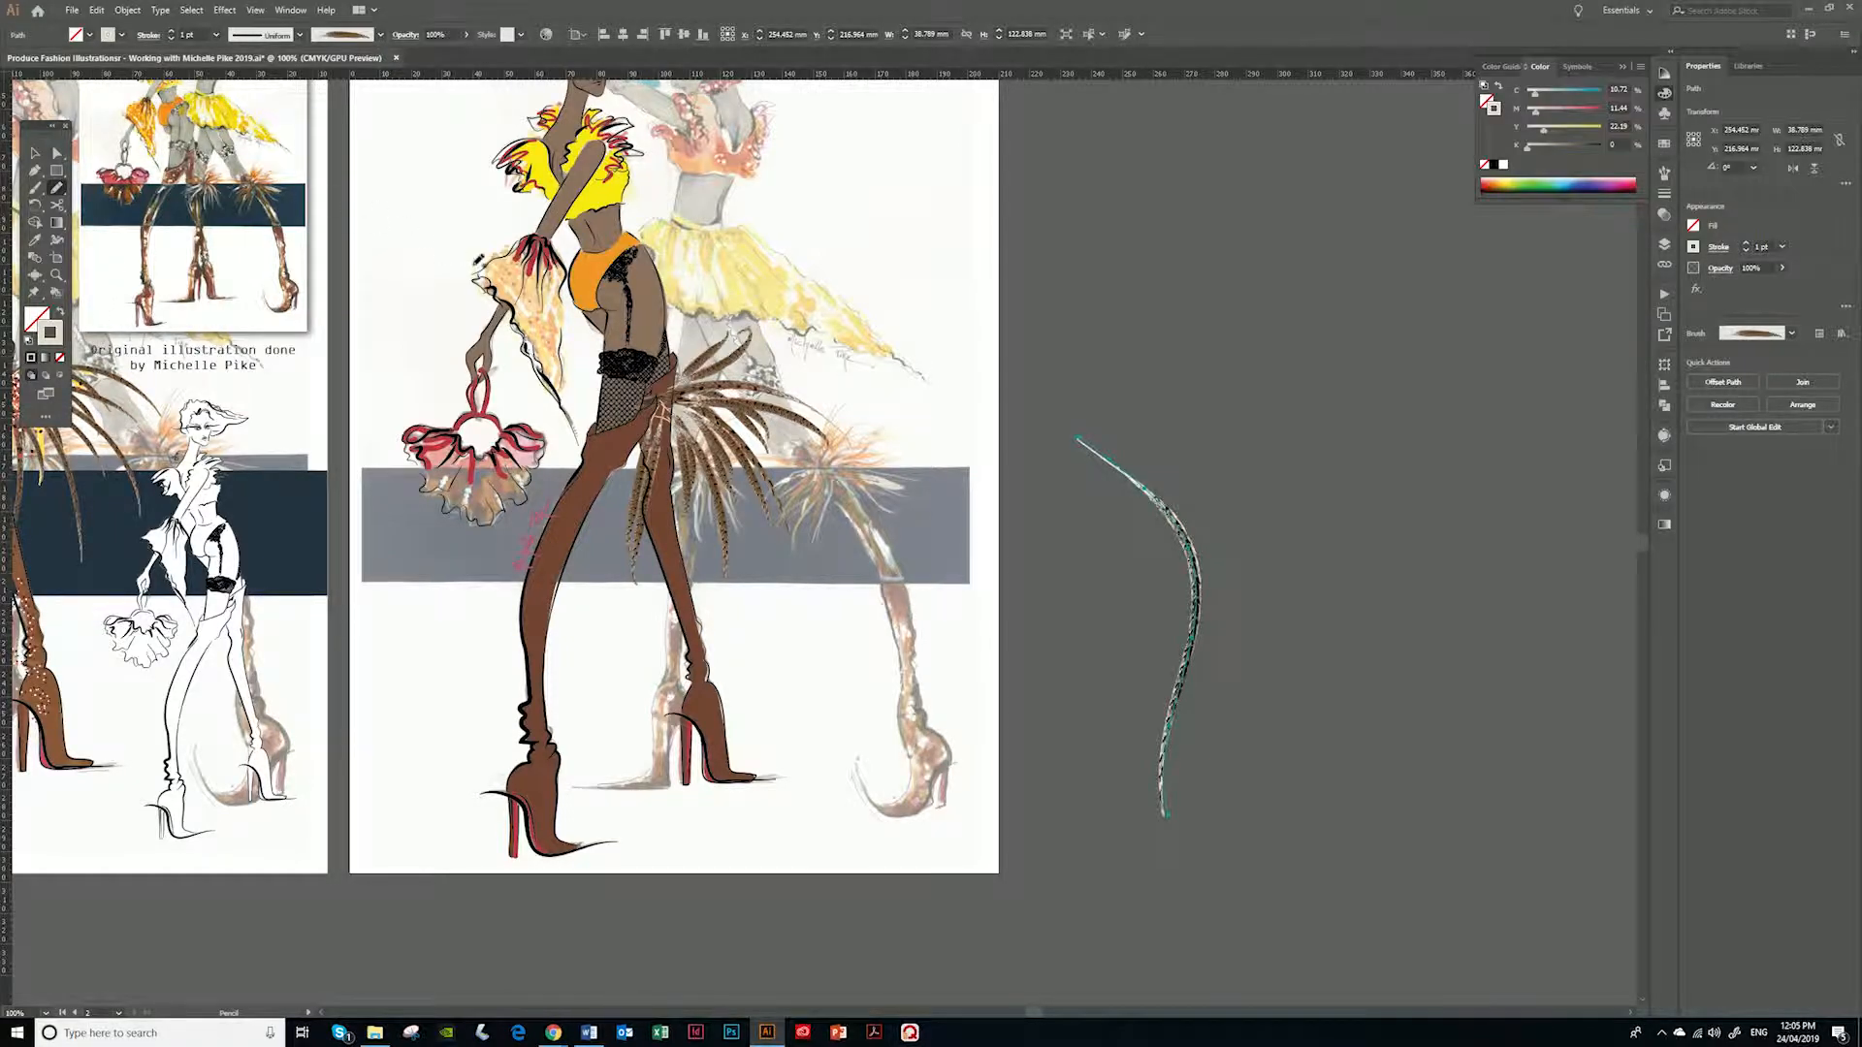
pyautogui.moveTo(848, 245); pyautogui.dragTo(848, 533)
pyautogui.press('i')
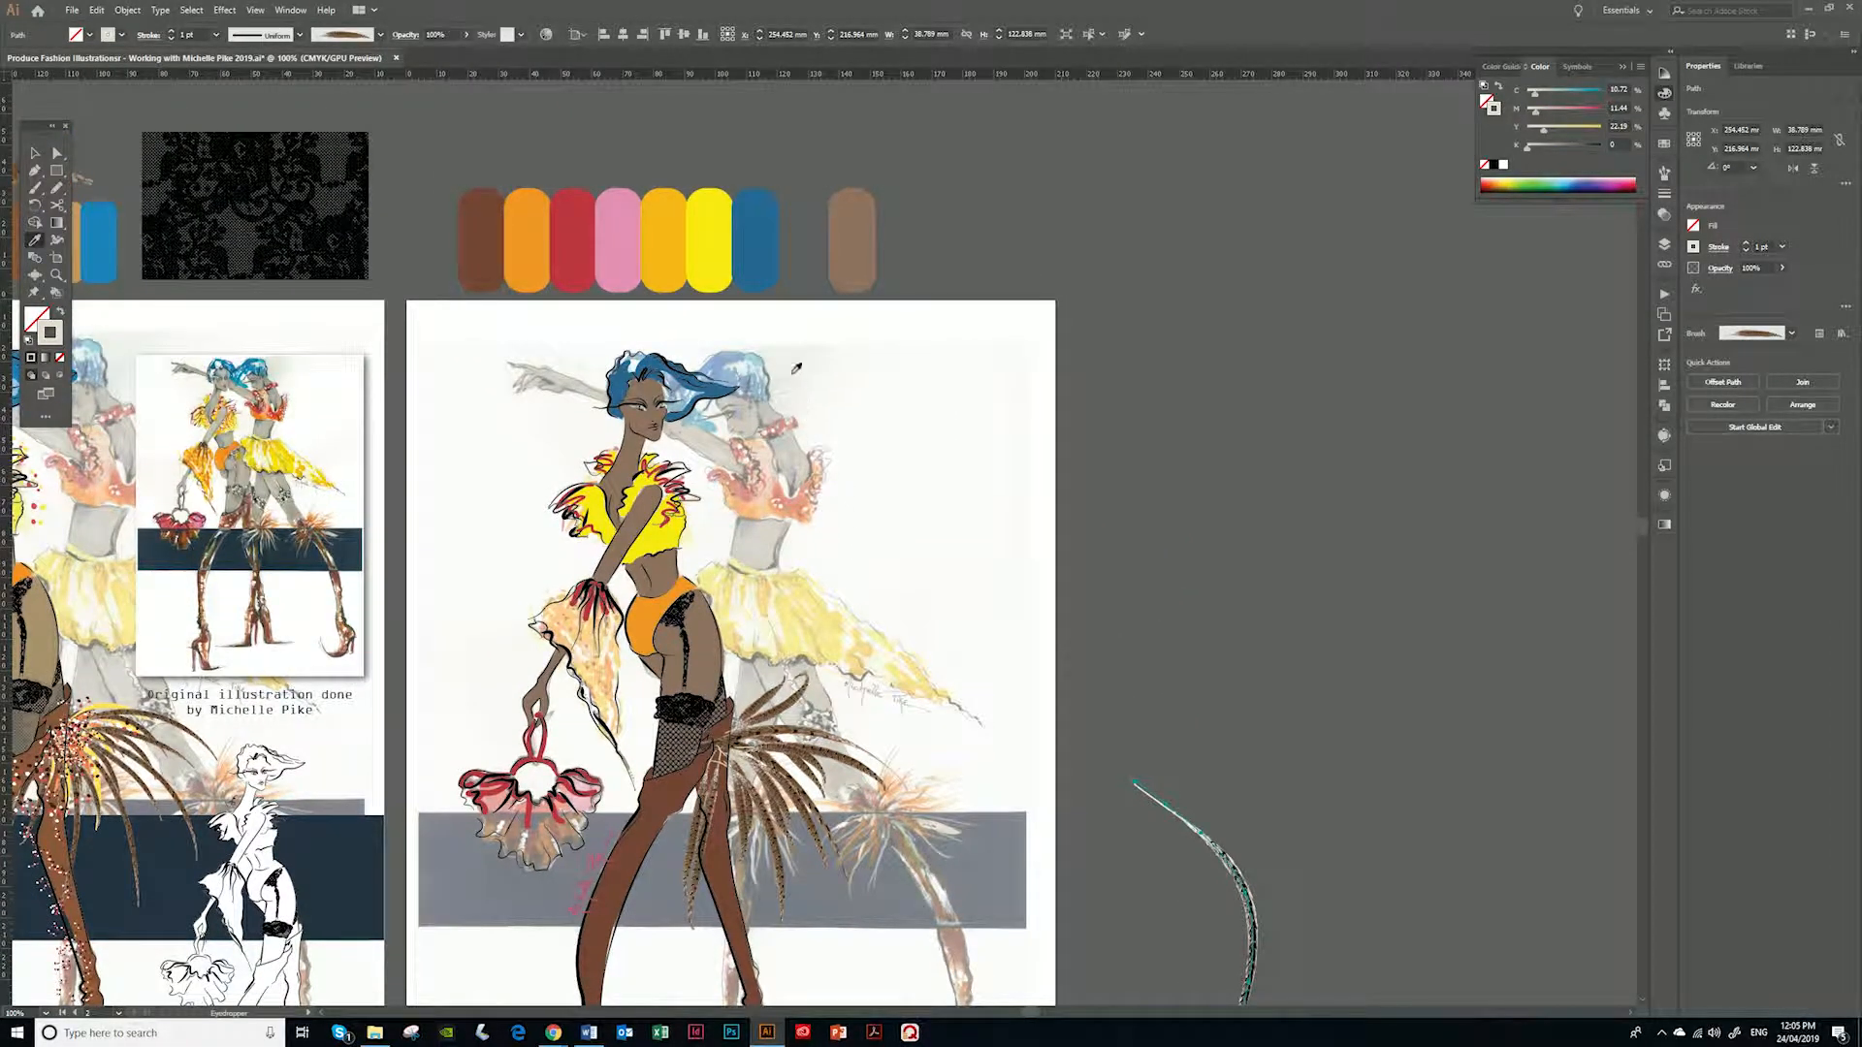
pyautogui.click(711, 248)
pyautogui.hotkey('ctrl', 'z')
pyautogui.keyDown('shift'); pyautogui.click(710, 239); pyautogui.keyUp('shift')
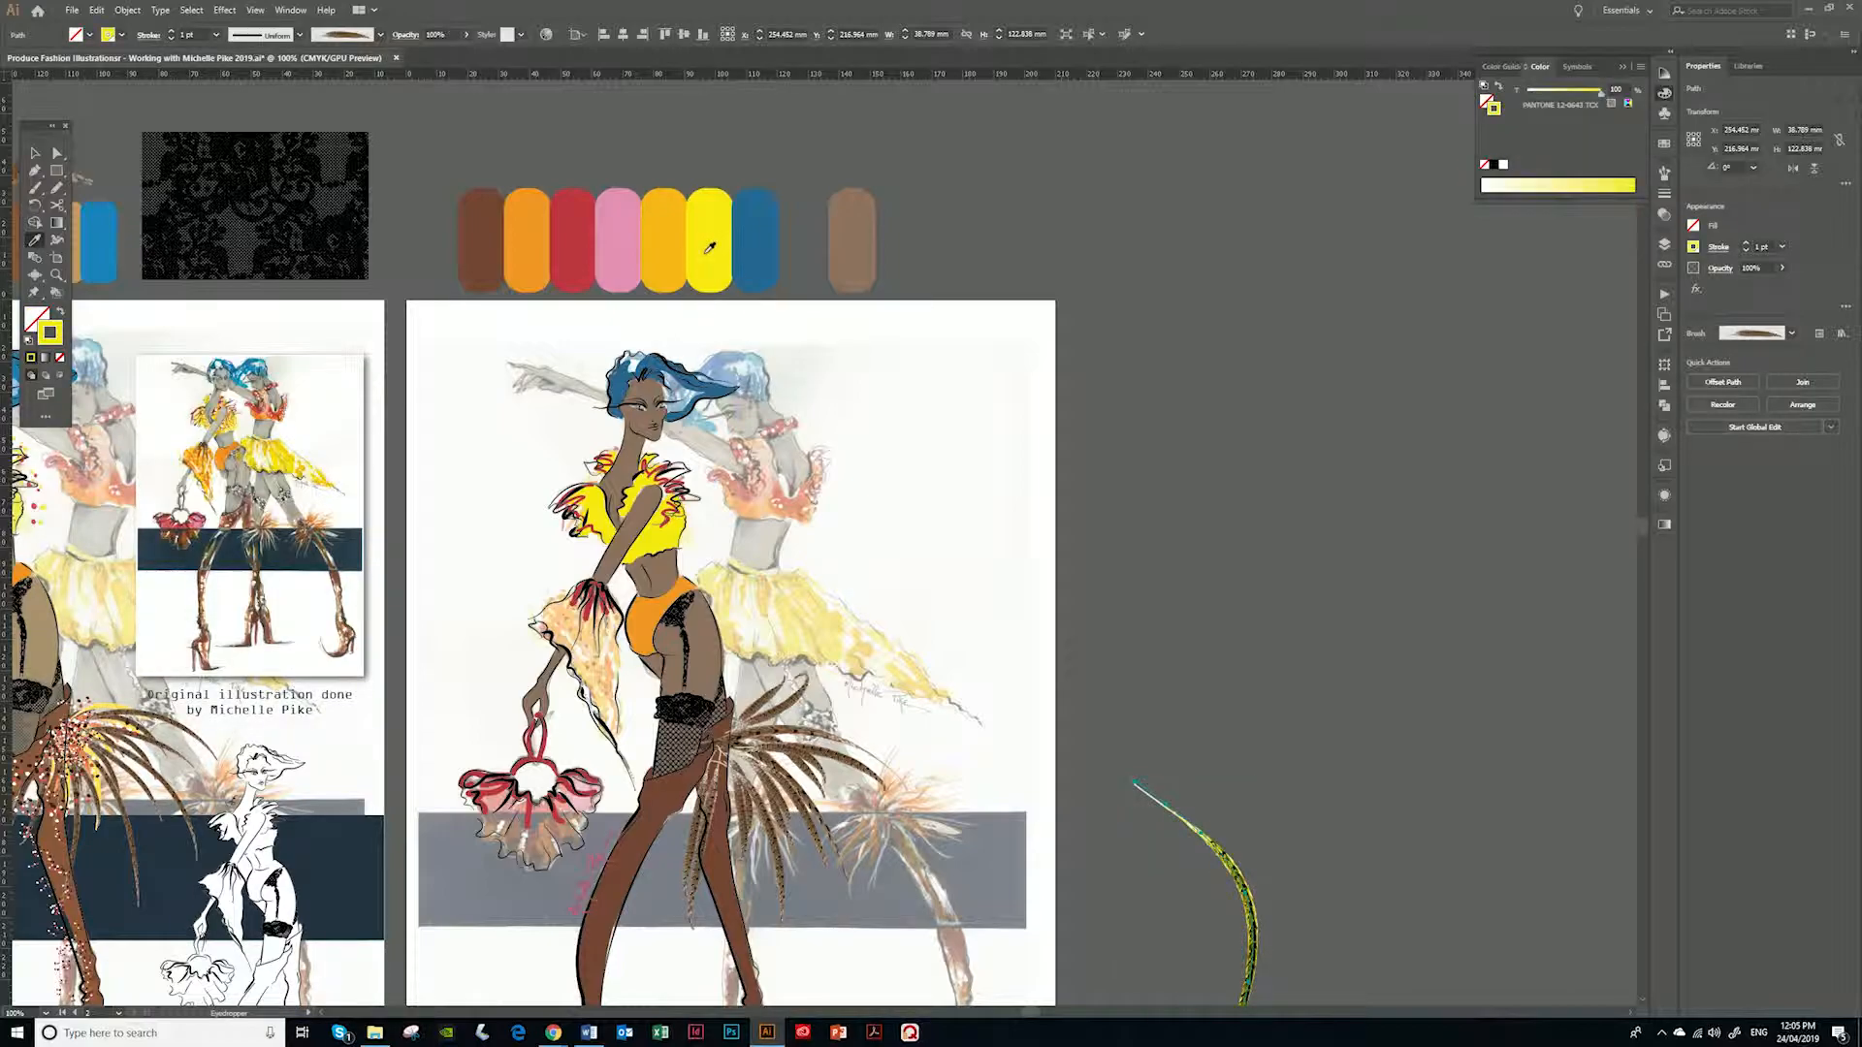
# Change the duplicated feather brush's colorization method to Tints and apply it to the existing yellow stroke
pyautogui.moveTo(1221, 682); pyautogui.dragTo(1170, 472)
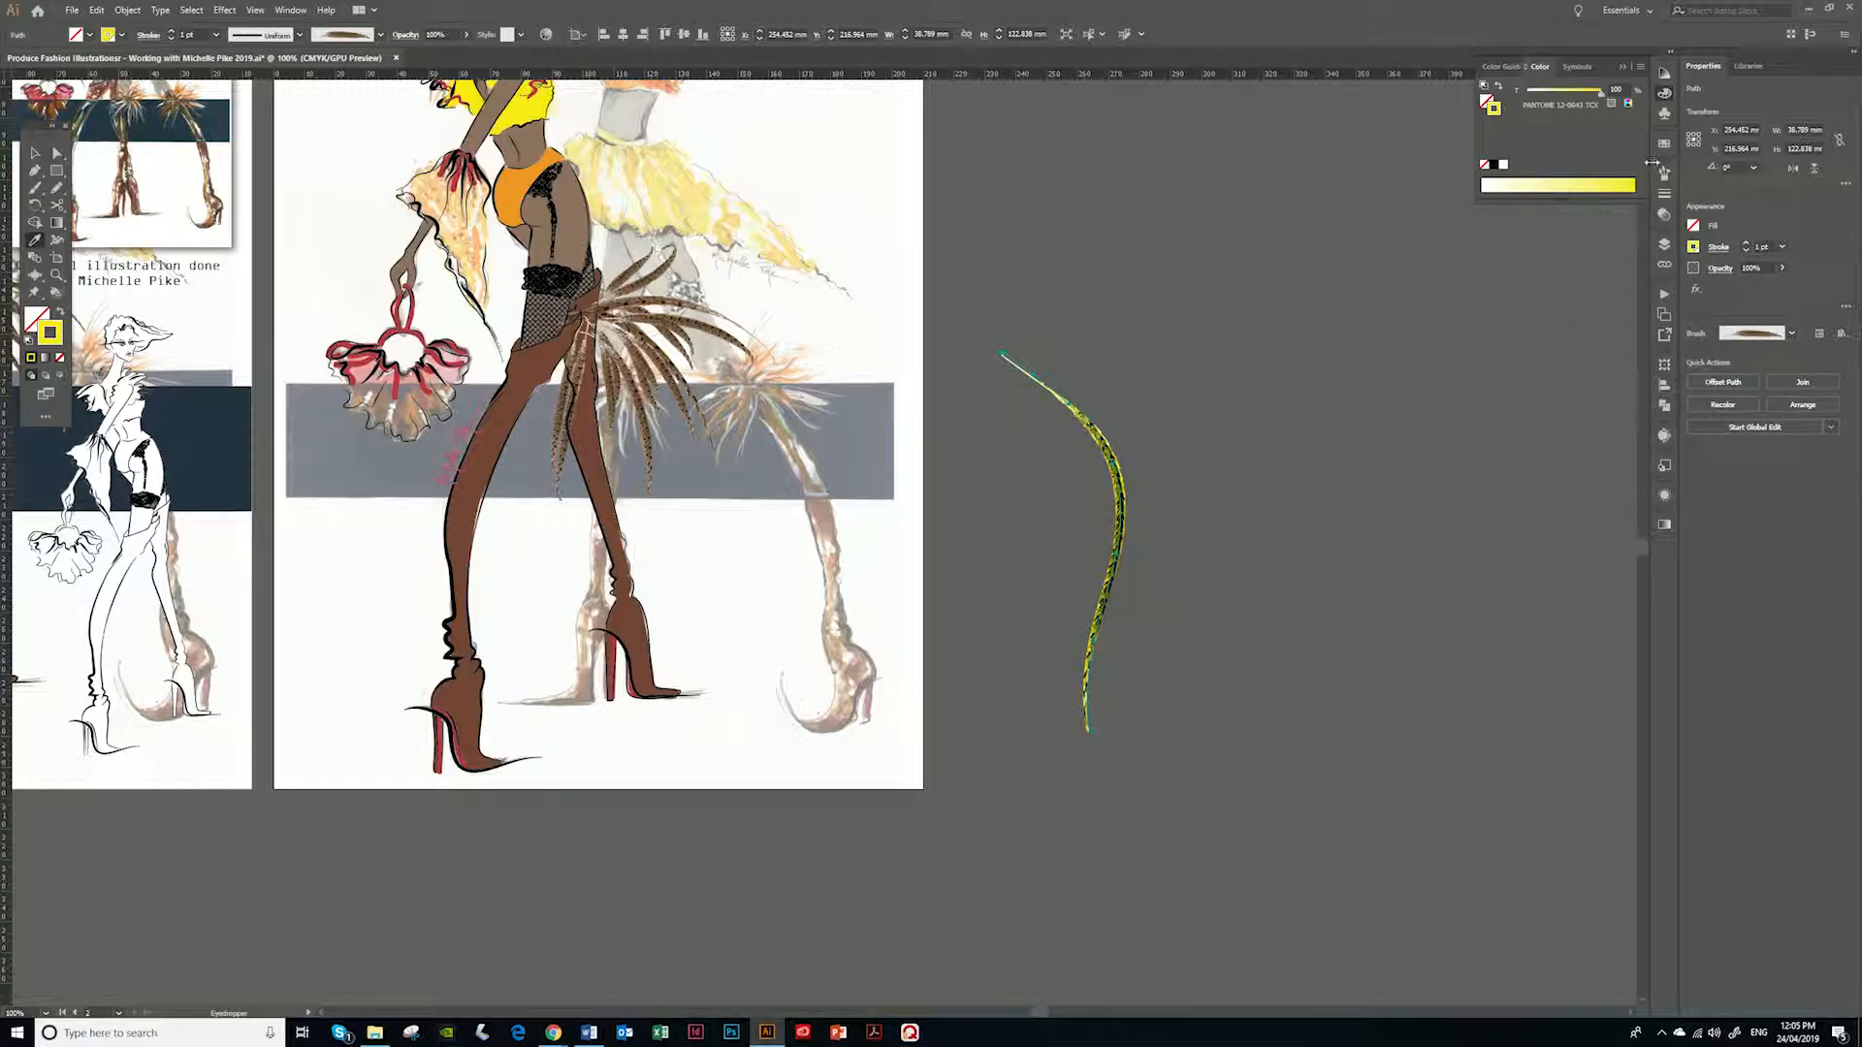
pyautogui.click(1665, 173)
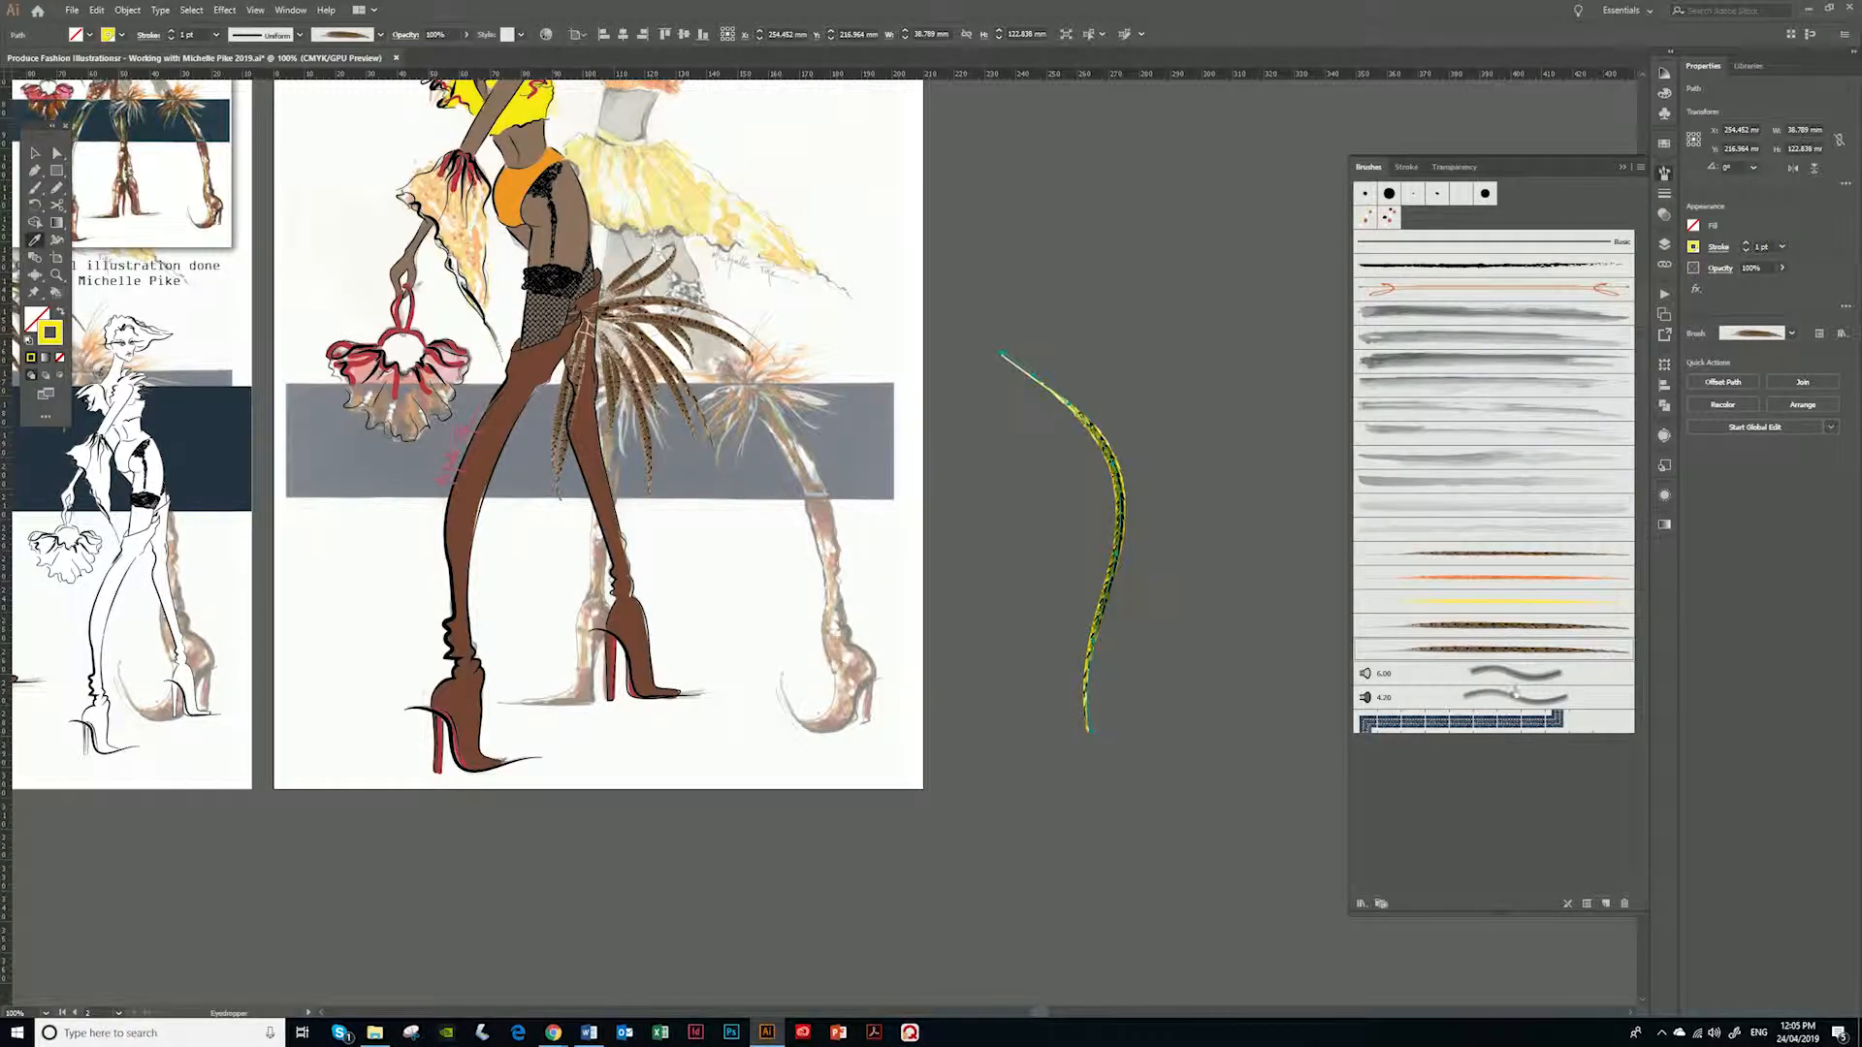
pyautogui.doubleClick(1494, 652)
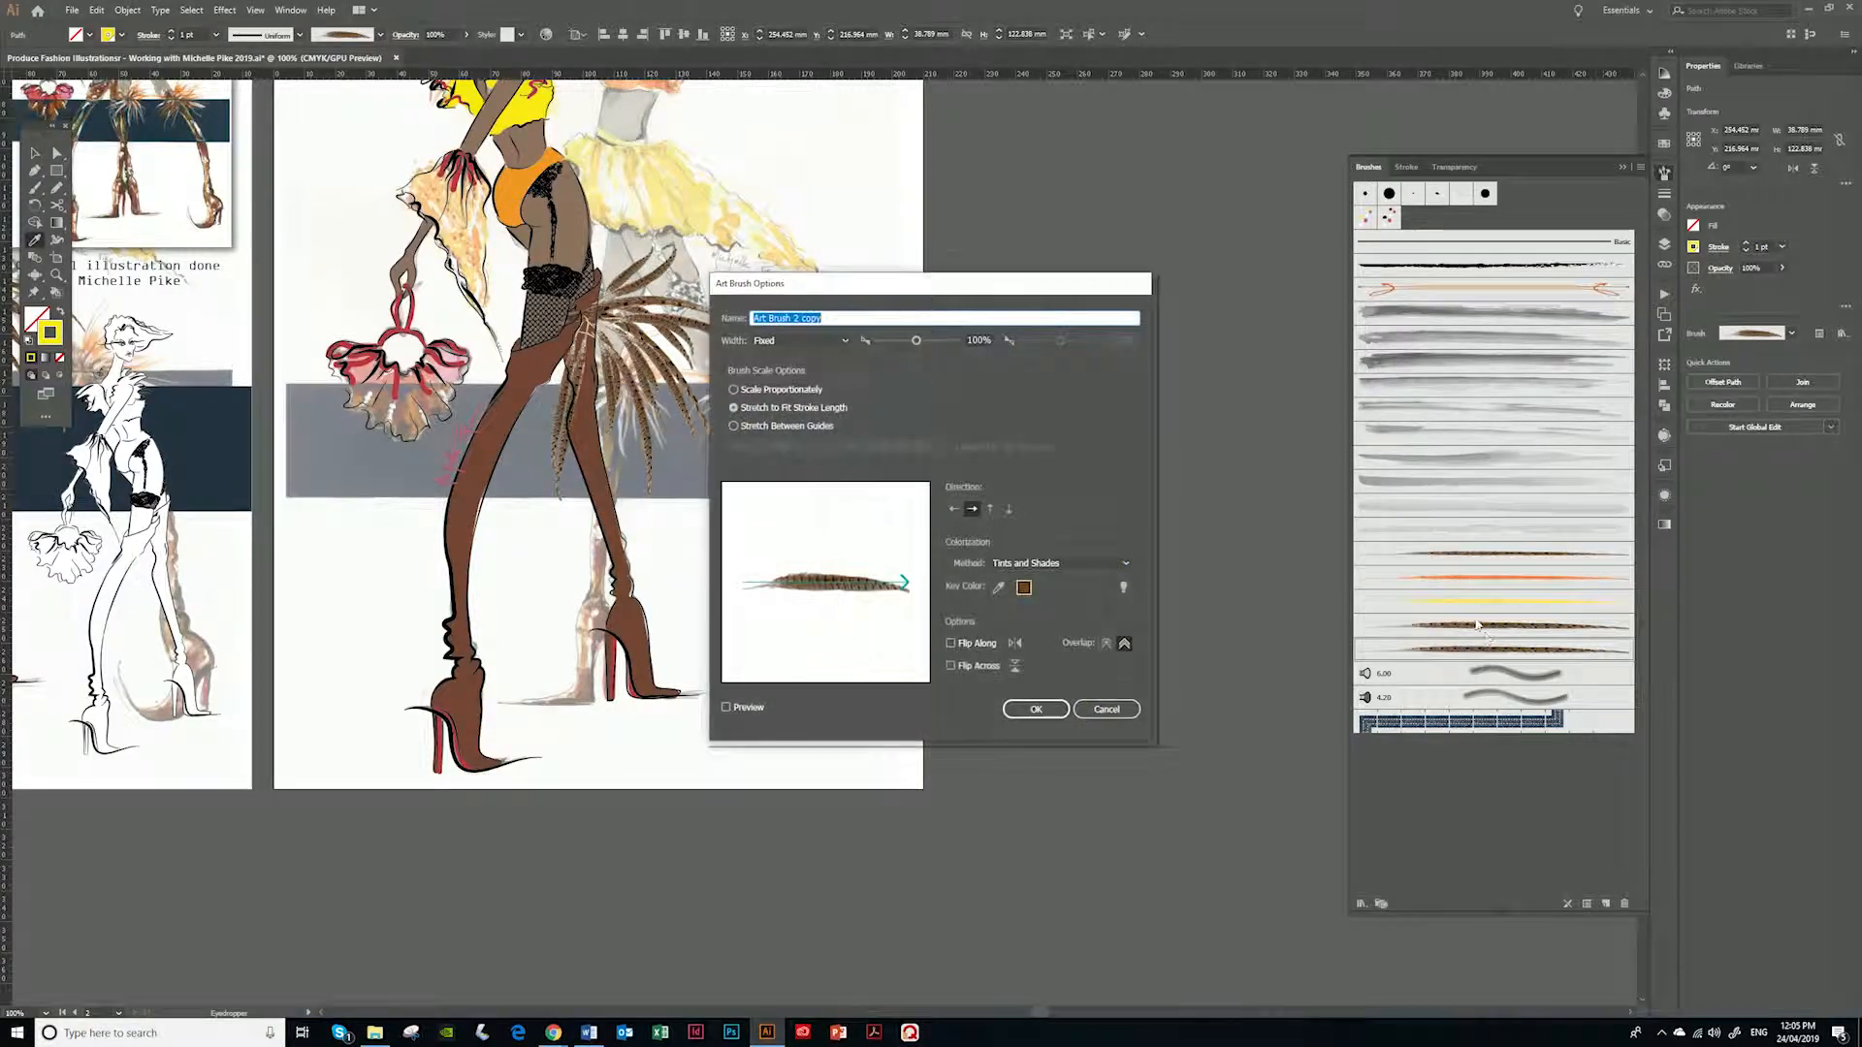
pyautogui.click(1043, 564)
pyautogui.click(1029, 595)
pyautogui.click(1035, 709)
pyautogui.click(914, 537)
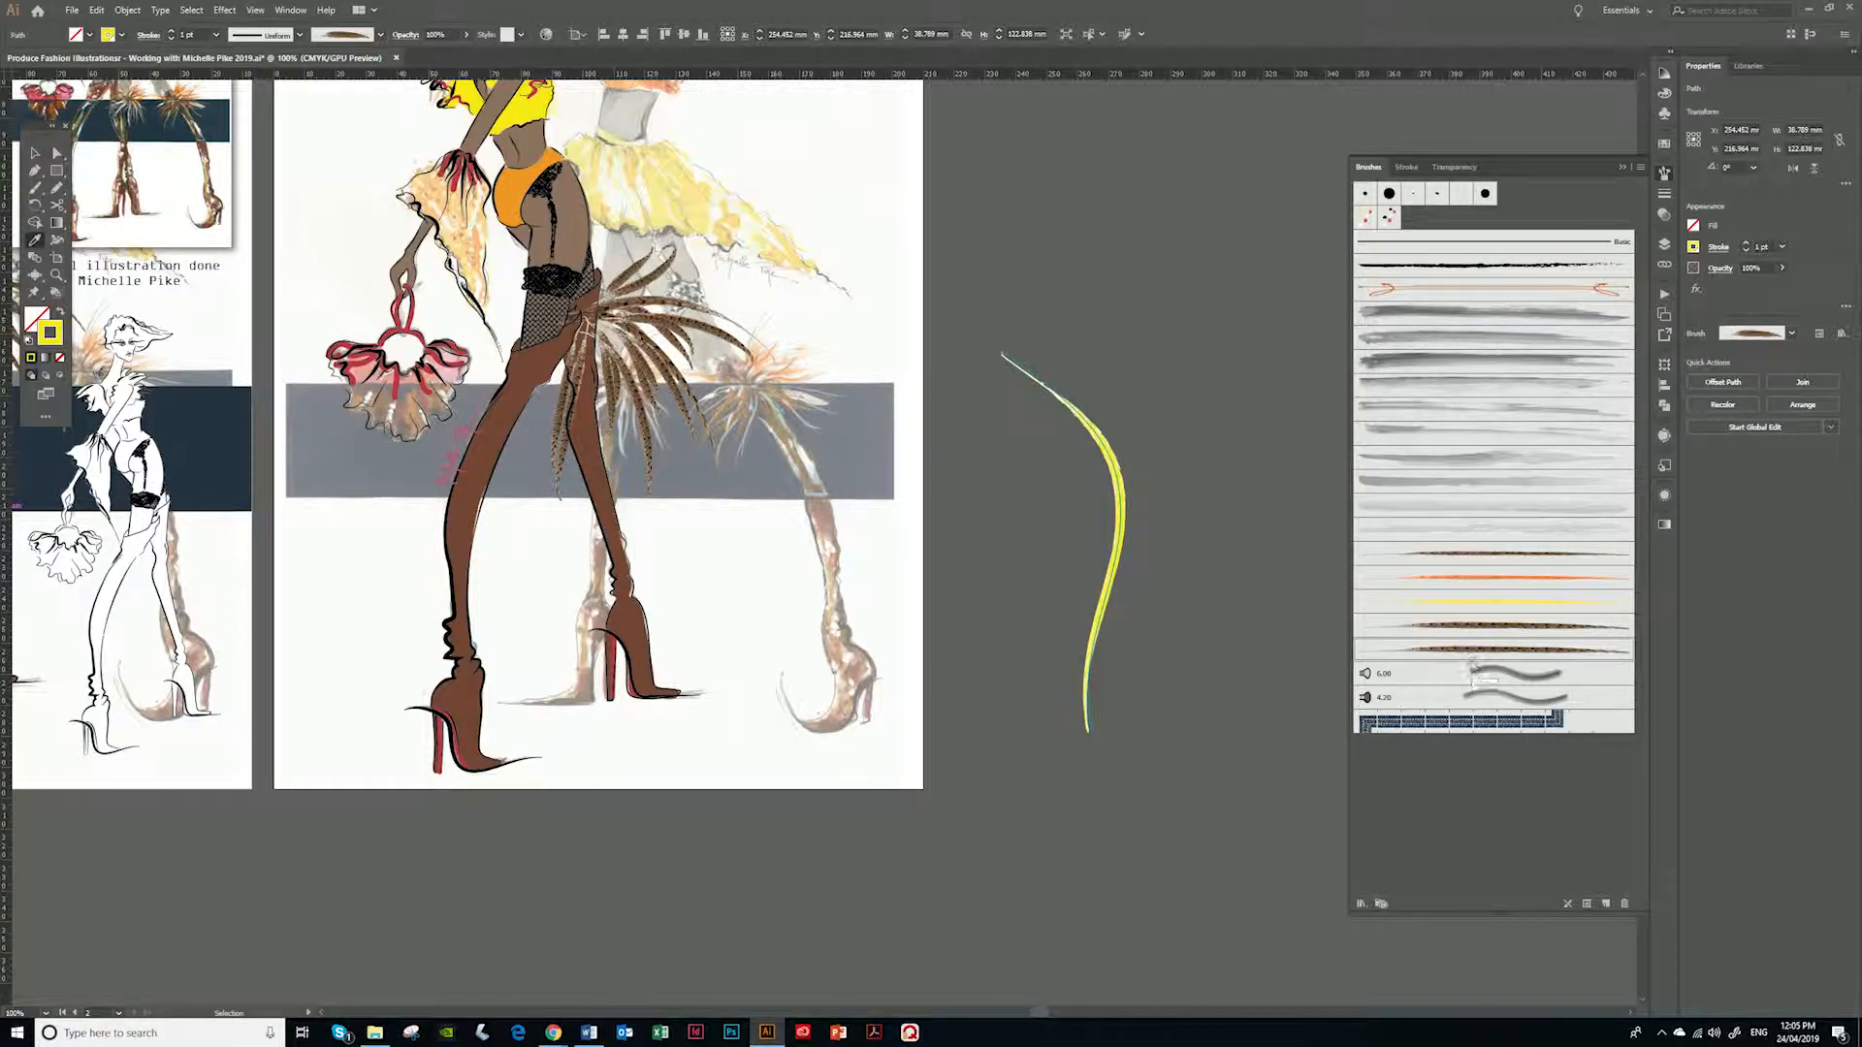
# Place the duplicated brush's feather artwork on the empty canvas beside the yellow stroke for editing
pyautogui.moveTo(1484, 649); pyautogui.dragTo(1137, 732)
pyautogui.press('ctrl')
pyautogui.press('v')
pyautogui.click(1153, 733)
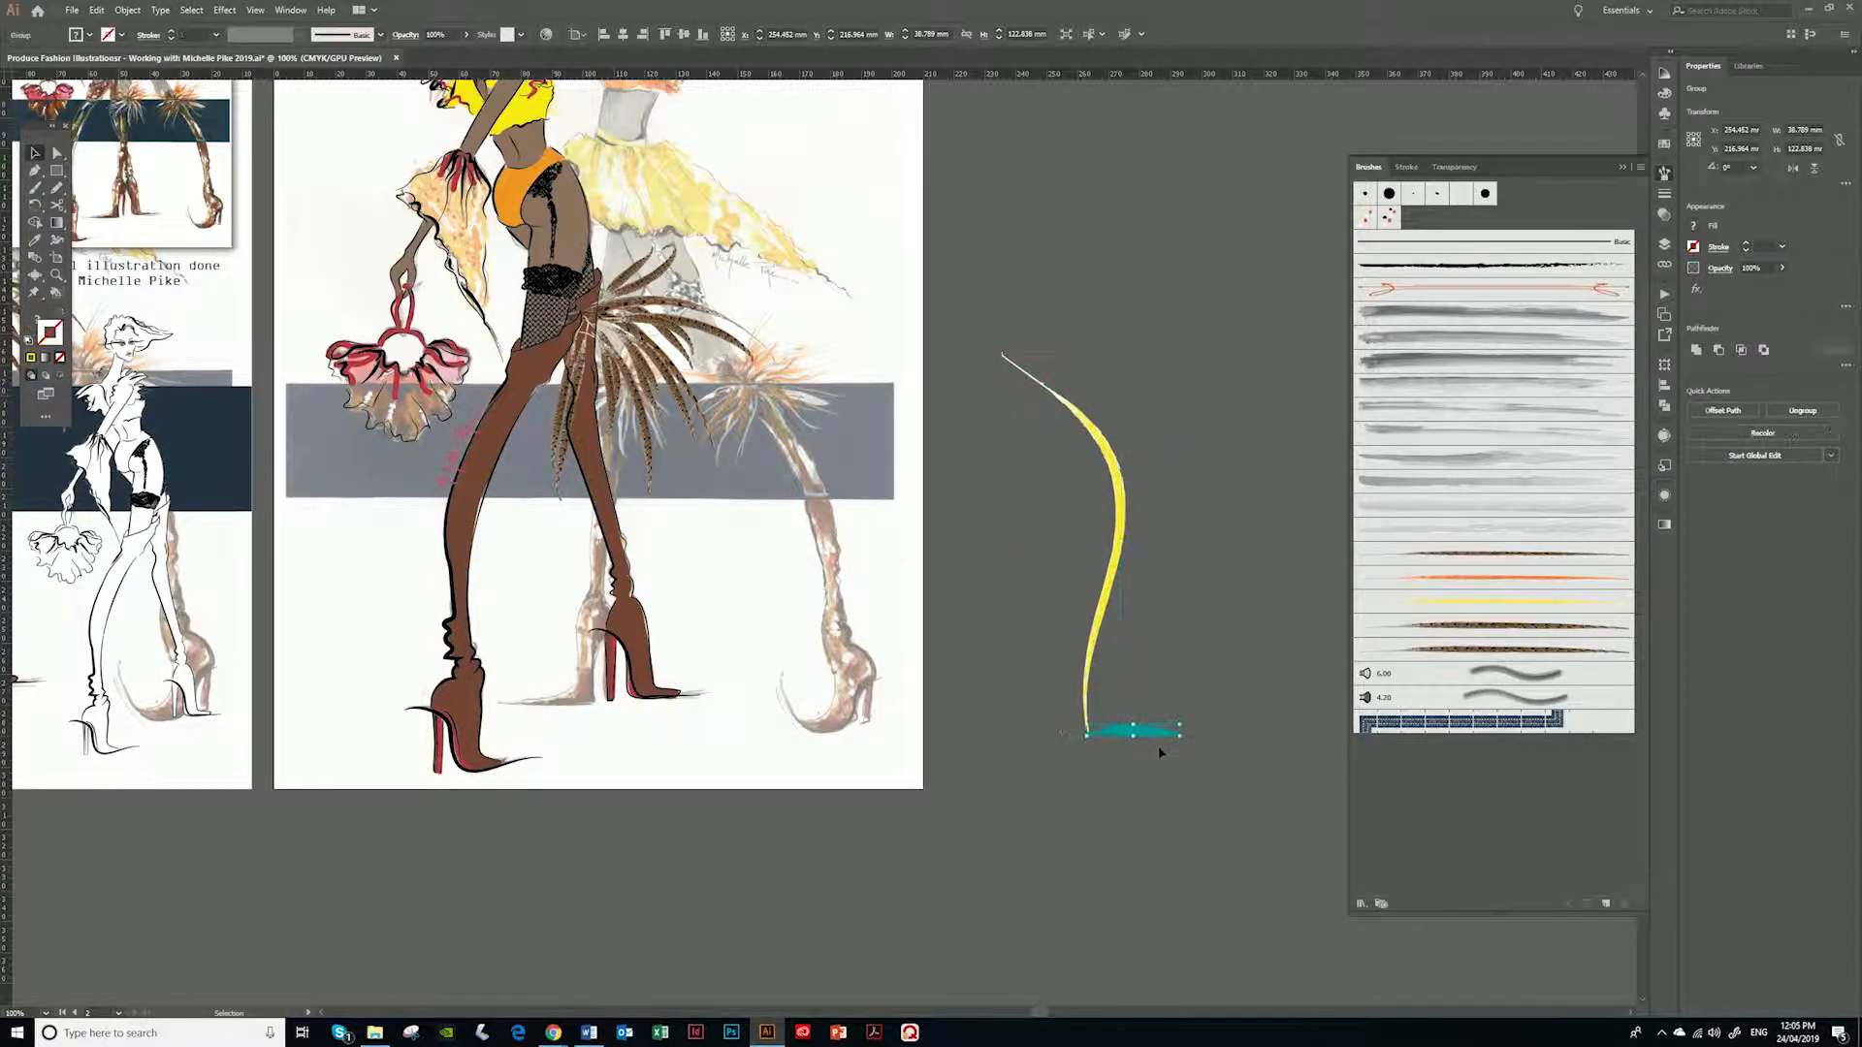
pyautogui.moveTo(1154, 734)
pyautogui.mouseDown()
pyautogui.moveTo(1181, 299)
pyautogui.moveTo(1137, 259)
pyautogui.moveTo(1115, 454)
pyautogui.moveTo(1161, 656)
pyautogui.mouseUp()
# Draw a small rectangle about 12 by 14 mm above the colour swatches and fill it with the orange swatch's colour
pyautogui.press('space')
pyautogui.press('a')
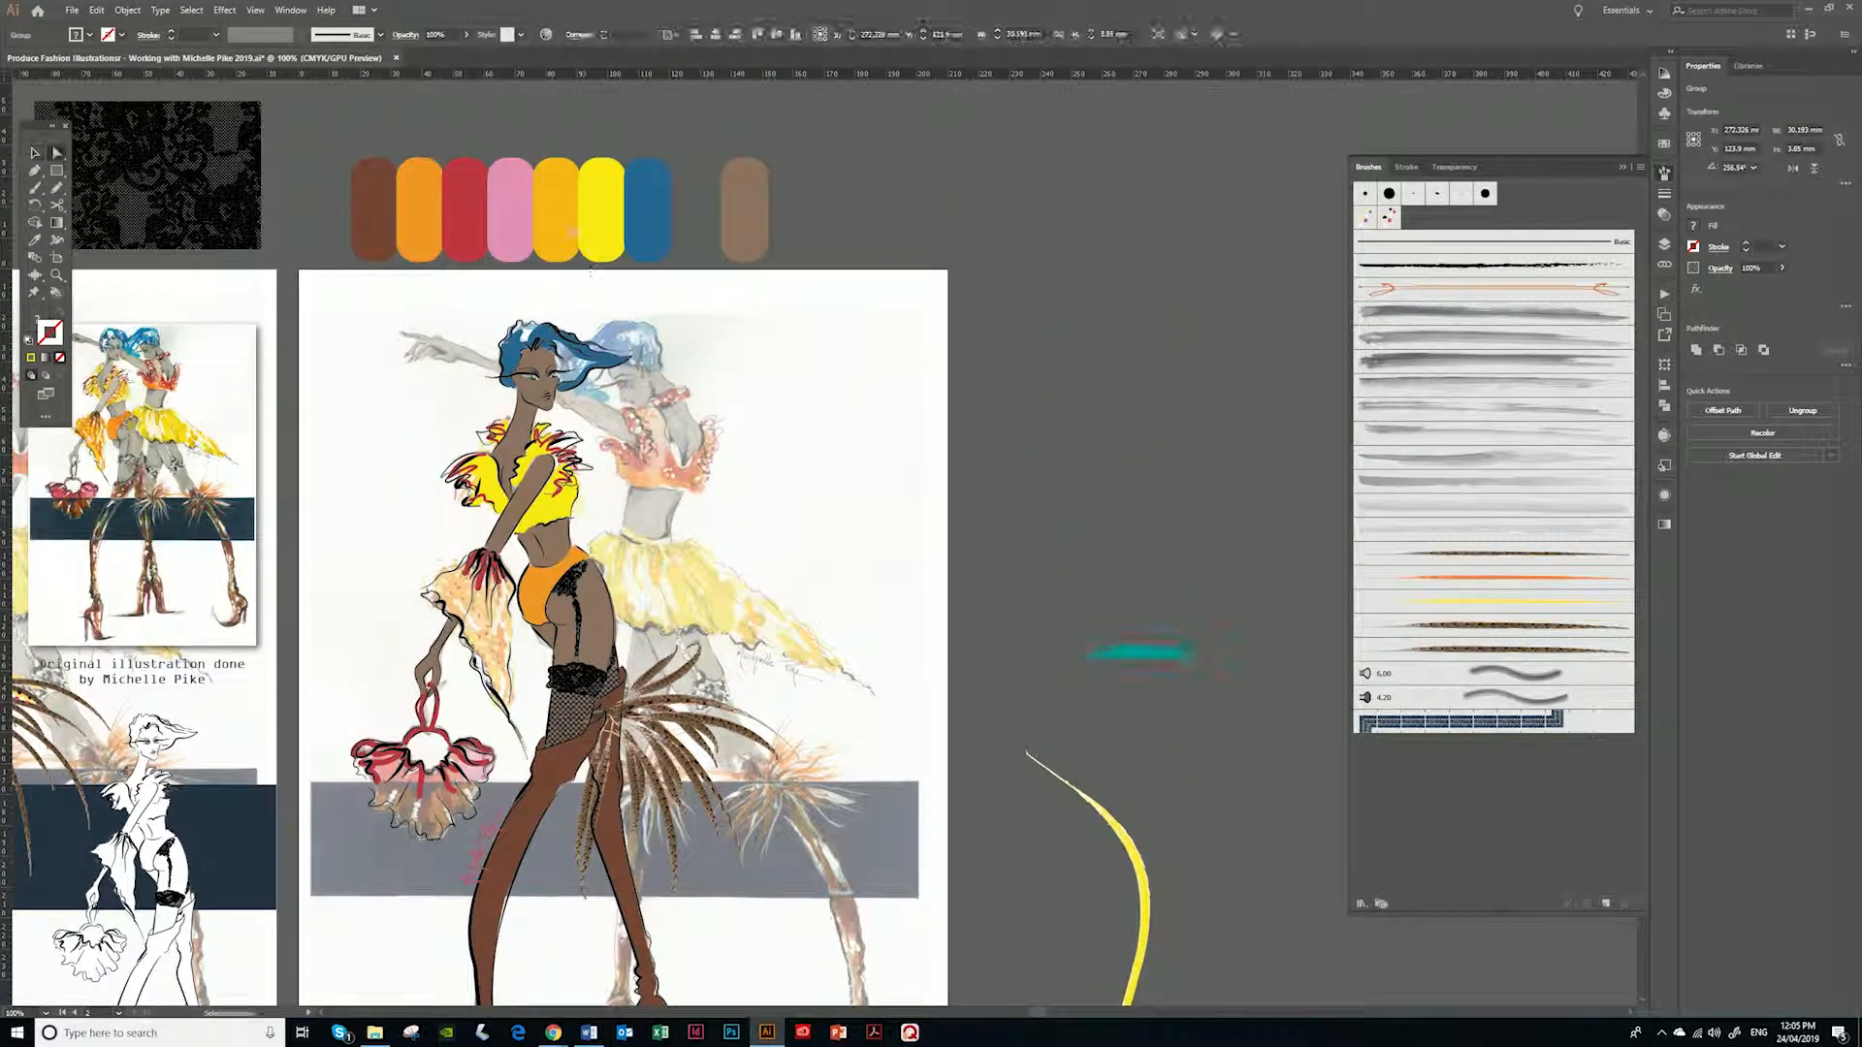
pyautogui.hotkey('ctrl', 'shift', 'a')
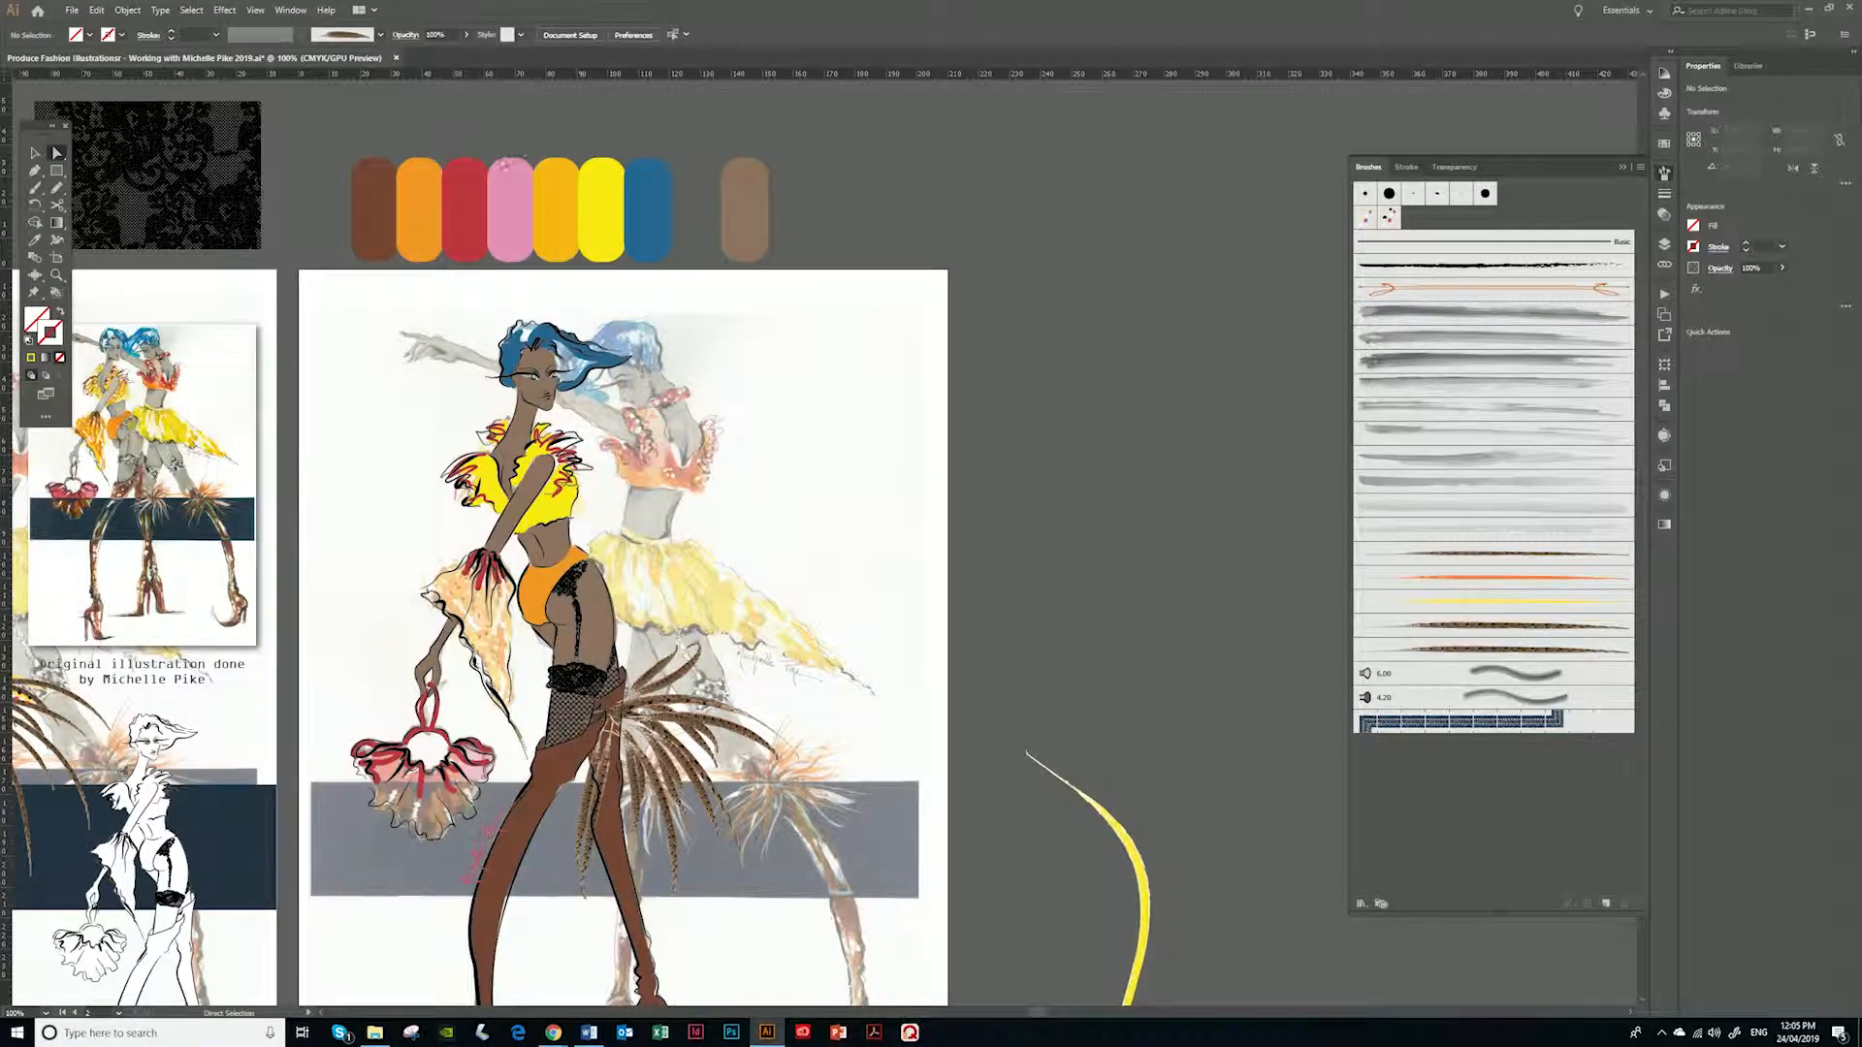
pyautogui.press('m')
pyautogui.moveTo(426, 117); pyautogui.dragTo(442, 138)
pyautogui.press('i')
pyautogui.click(430, 172)
# Make two copies of the orange rectangle in a row, filling one with golden yellow and the other with bright yellow
pyautogui.press('v')
pyautogui.moveTo(422, 114); pyautogui.dragTo(493, 120)
pyautogui.press('i')
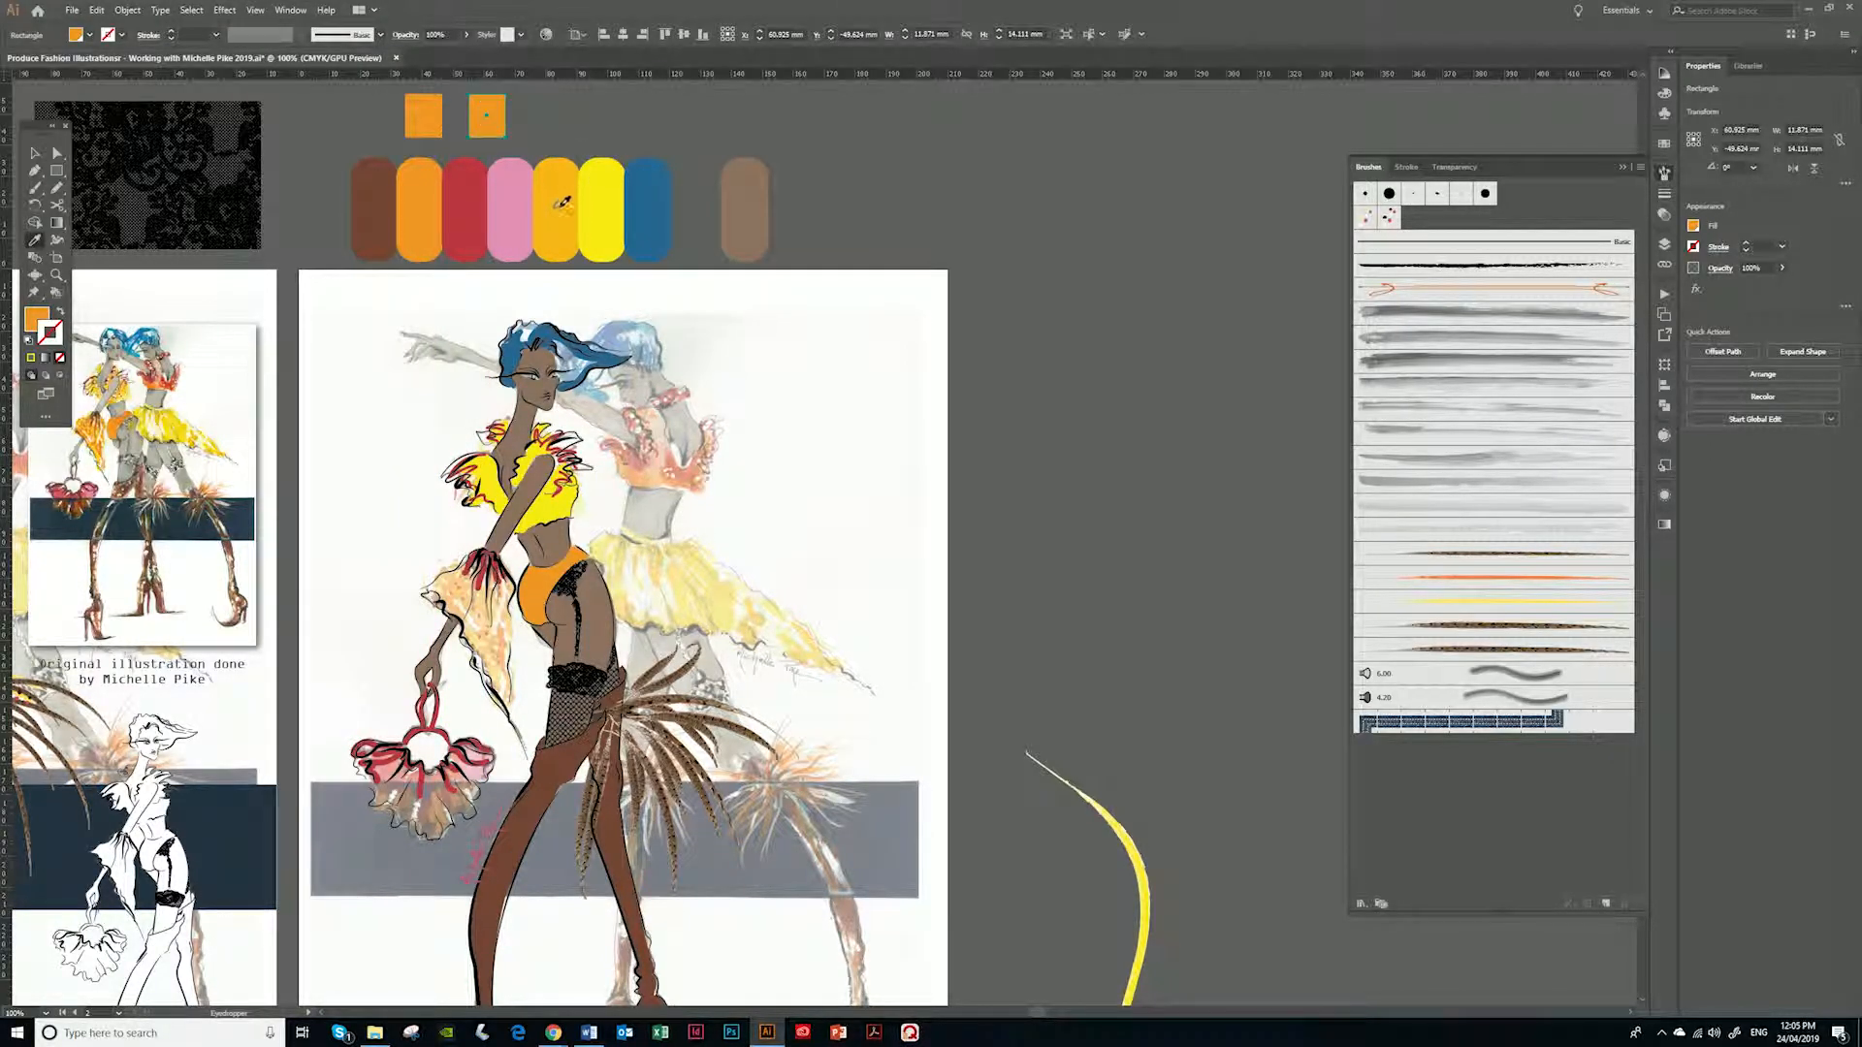
pyautogui.click(566, 242)
pyautogui.press('v')
pyautogui.moveTo(495, 123); pyautogui.dragTo(549, 124)
pyautogui.press('i')
pyautogui.click(617, 251)
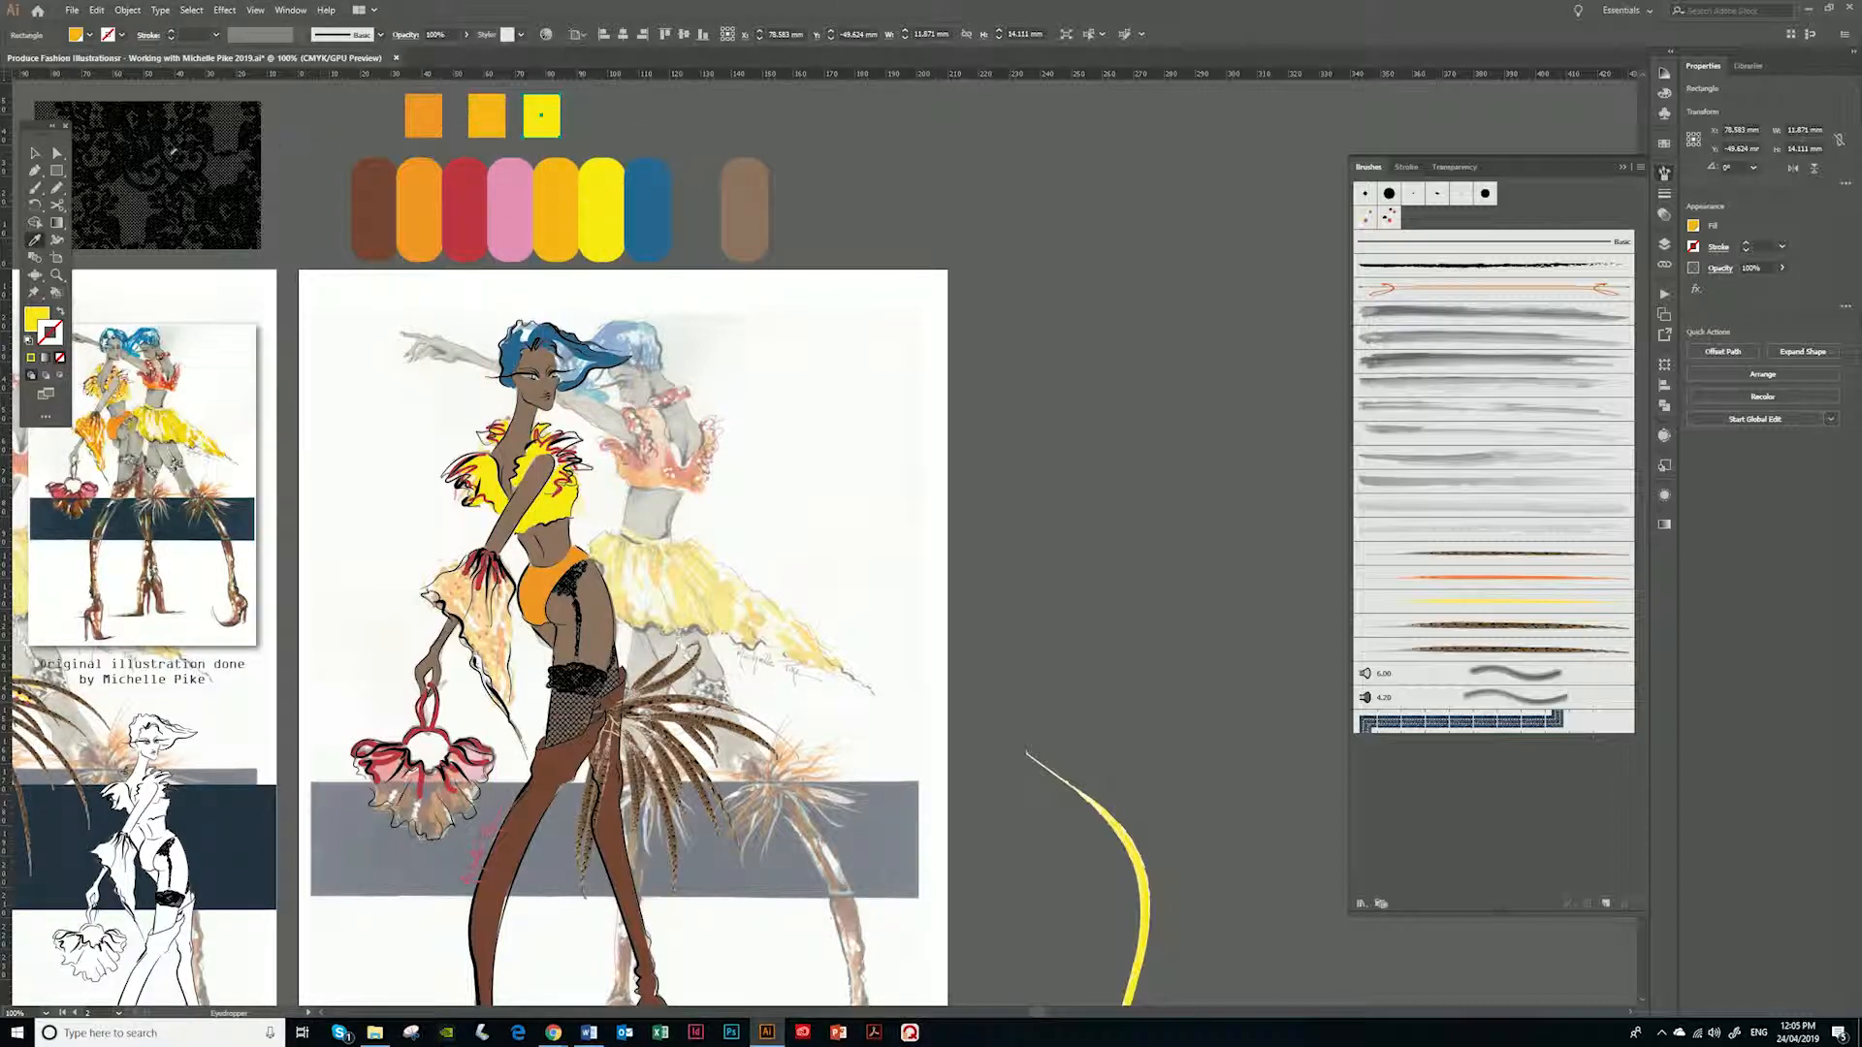
pyautogui.click(58, 153)
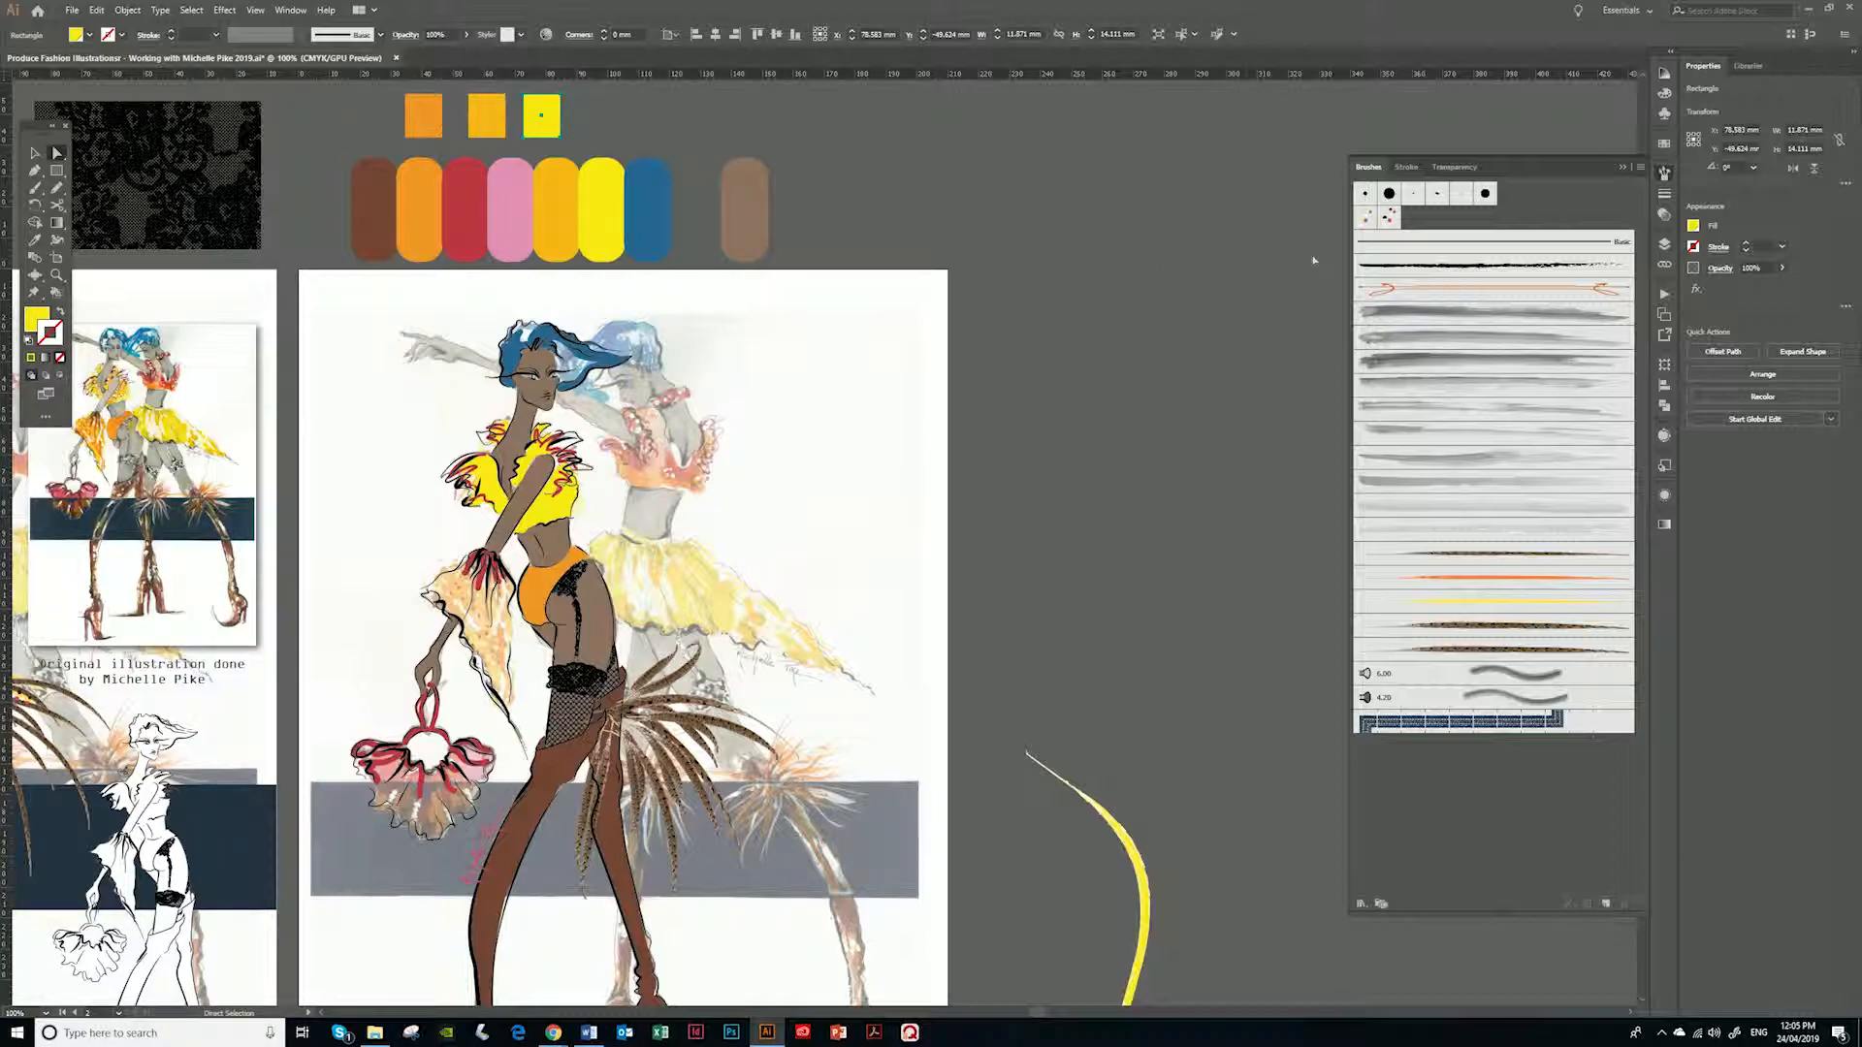
pyautogui.hotkey('ctrl', 'a')
pyautogui.click(633, 131)
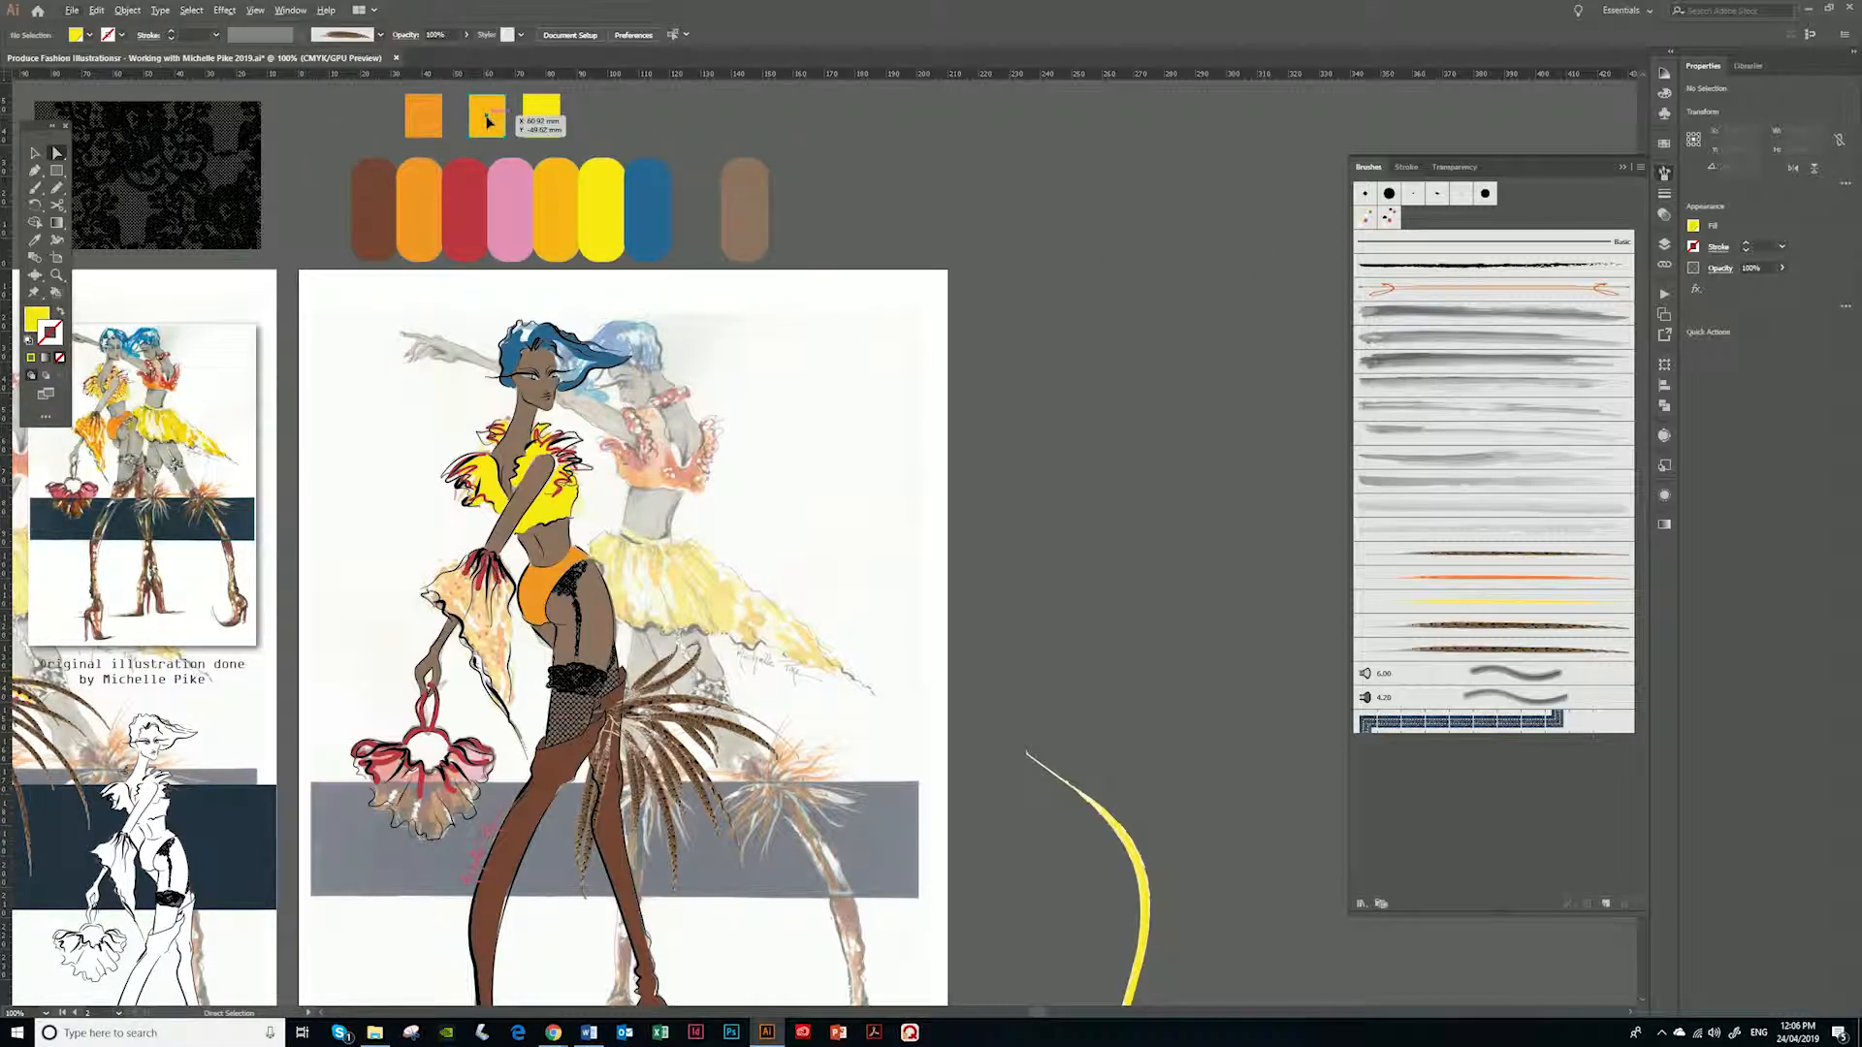
# Fill the middle of the three small rectangles with the brown from the first swatch of the row
pyautogui.click(487, 115)
pyautogui.press('i')
pyautogui.click(381, 199)
pyautogui.click(380, 199)
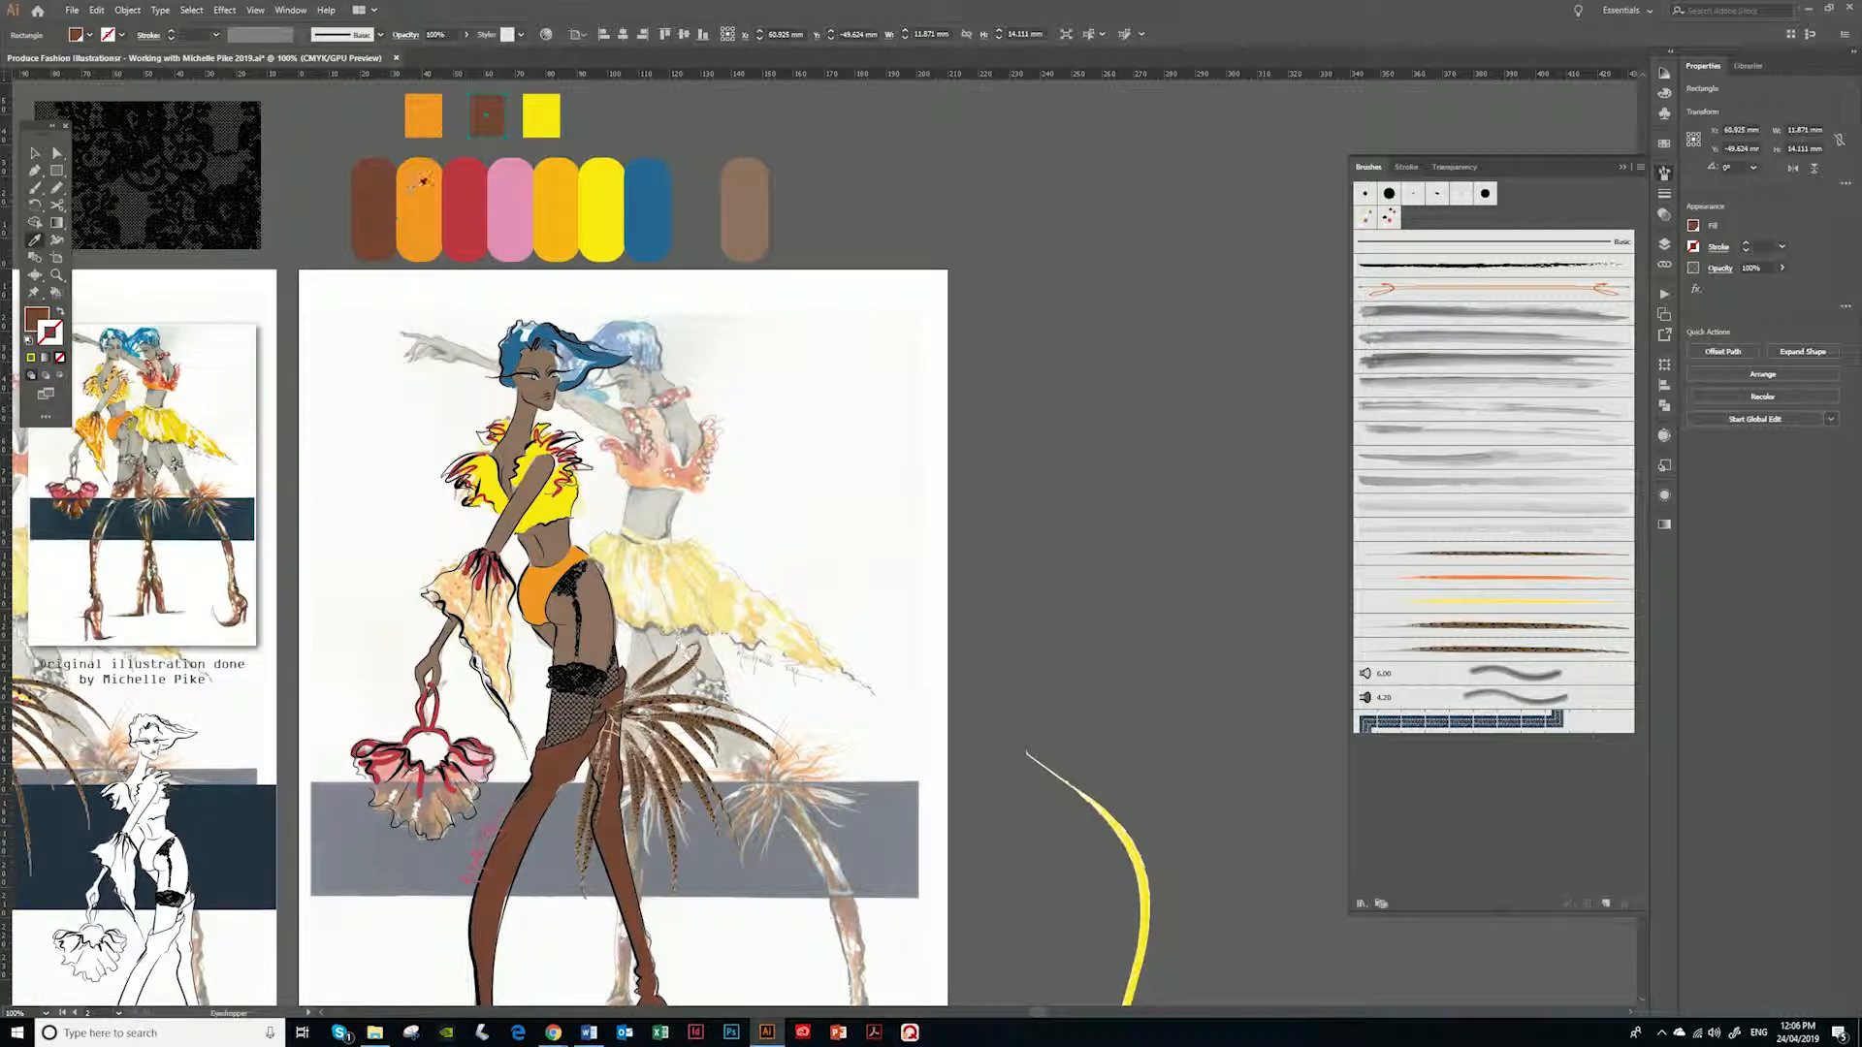
# Save the colours of the orange, brown and yellow rectangles as a swatch colour group named "Yellow for feathers"
pyautogui.press('a')
pyautogui.moveTo(368, 90); pyautogui.dragTo(545, 127)
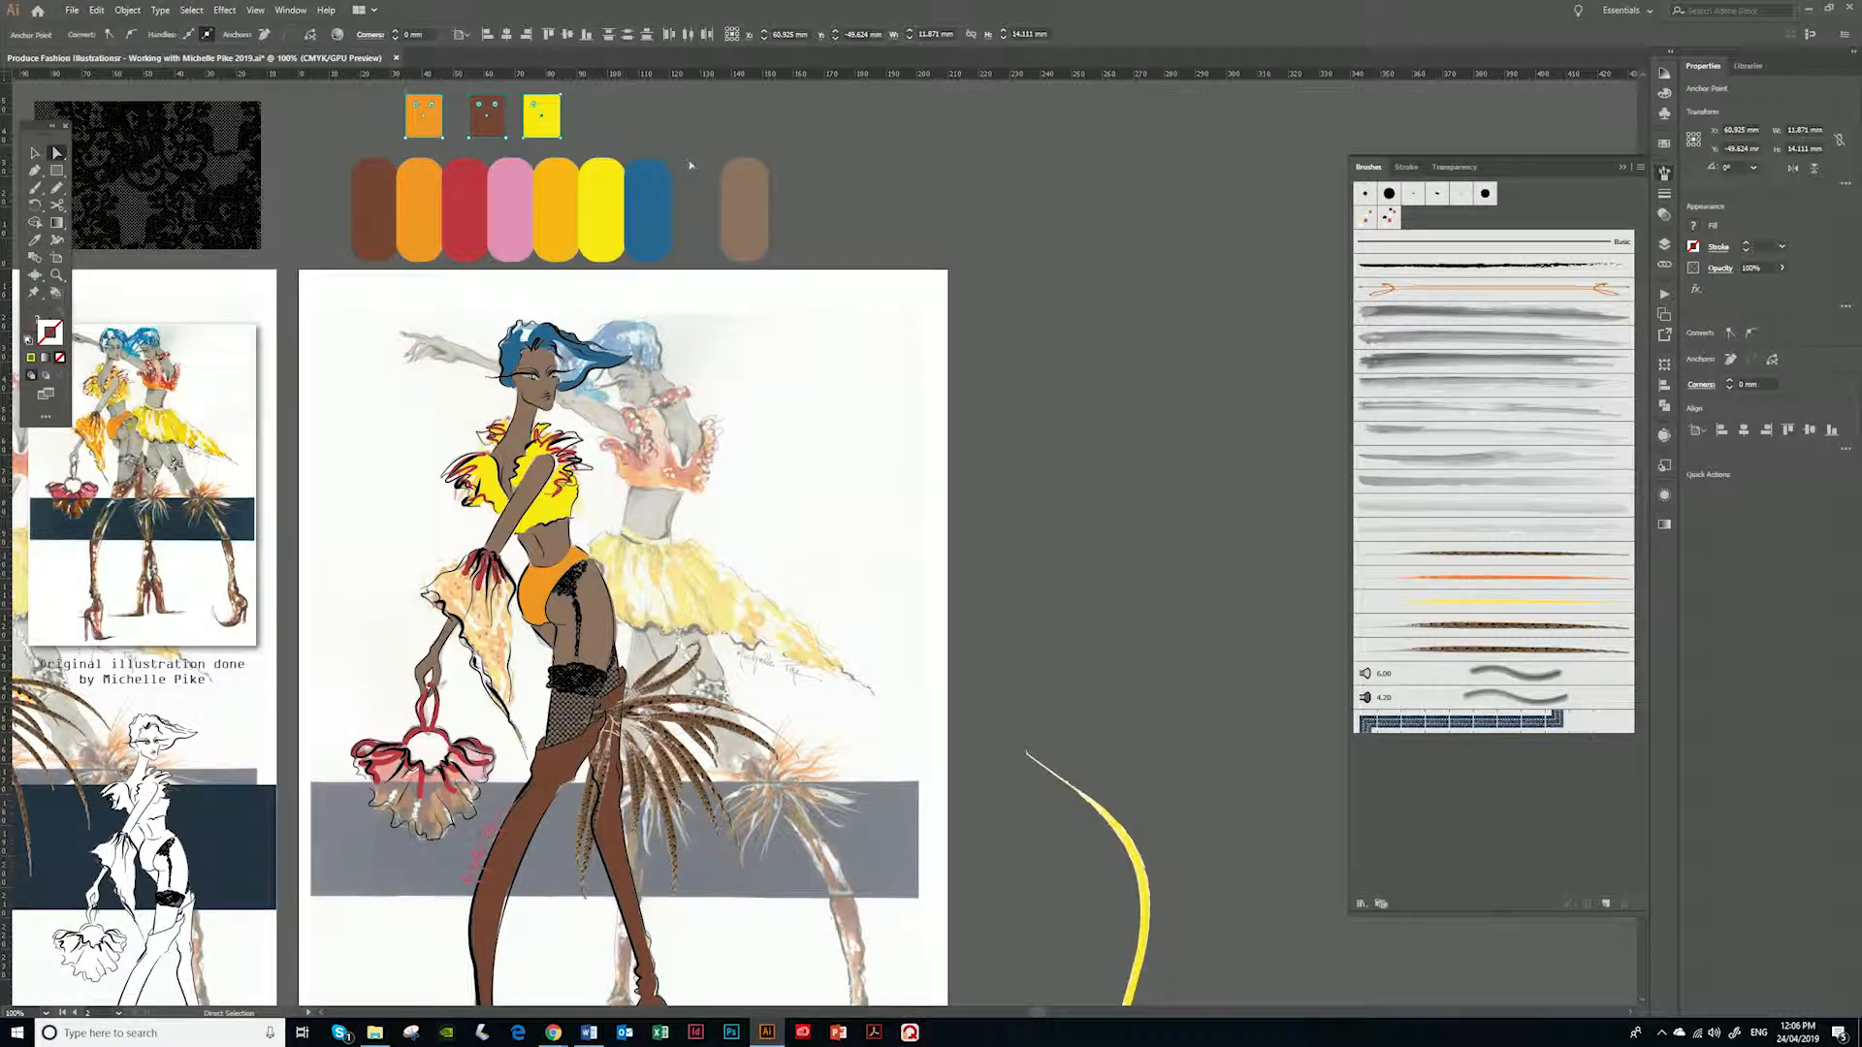
pyautogui.click(1664, 144)
pyautogui.click(1641, 137)
pyautogui.click(1639, 170)
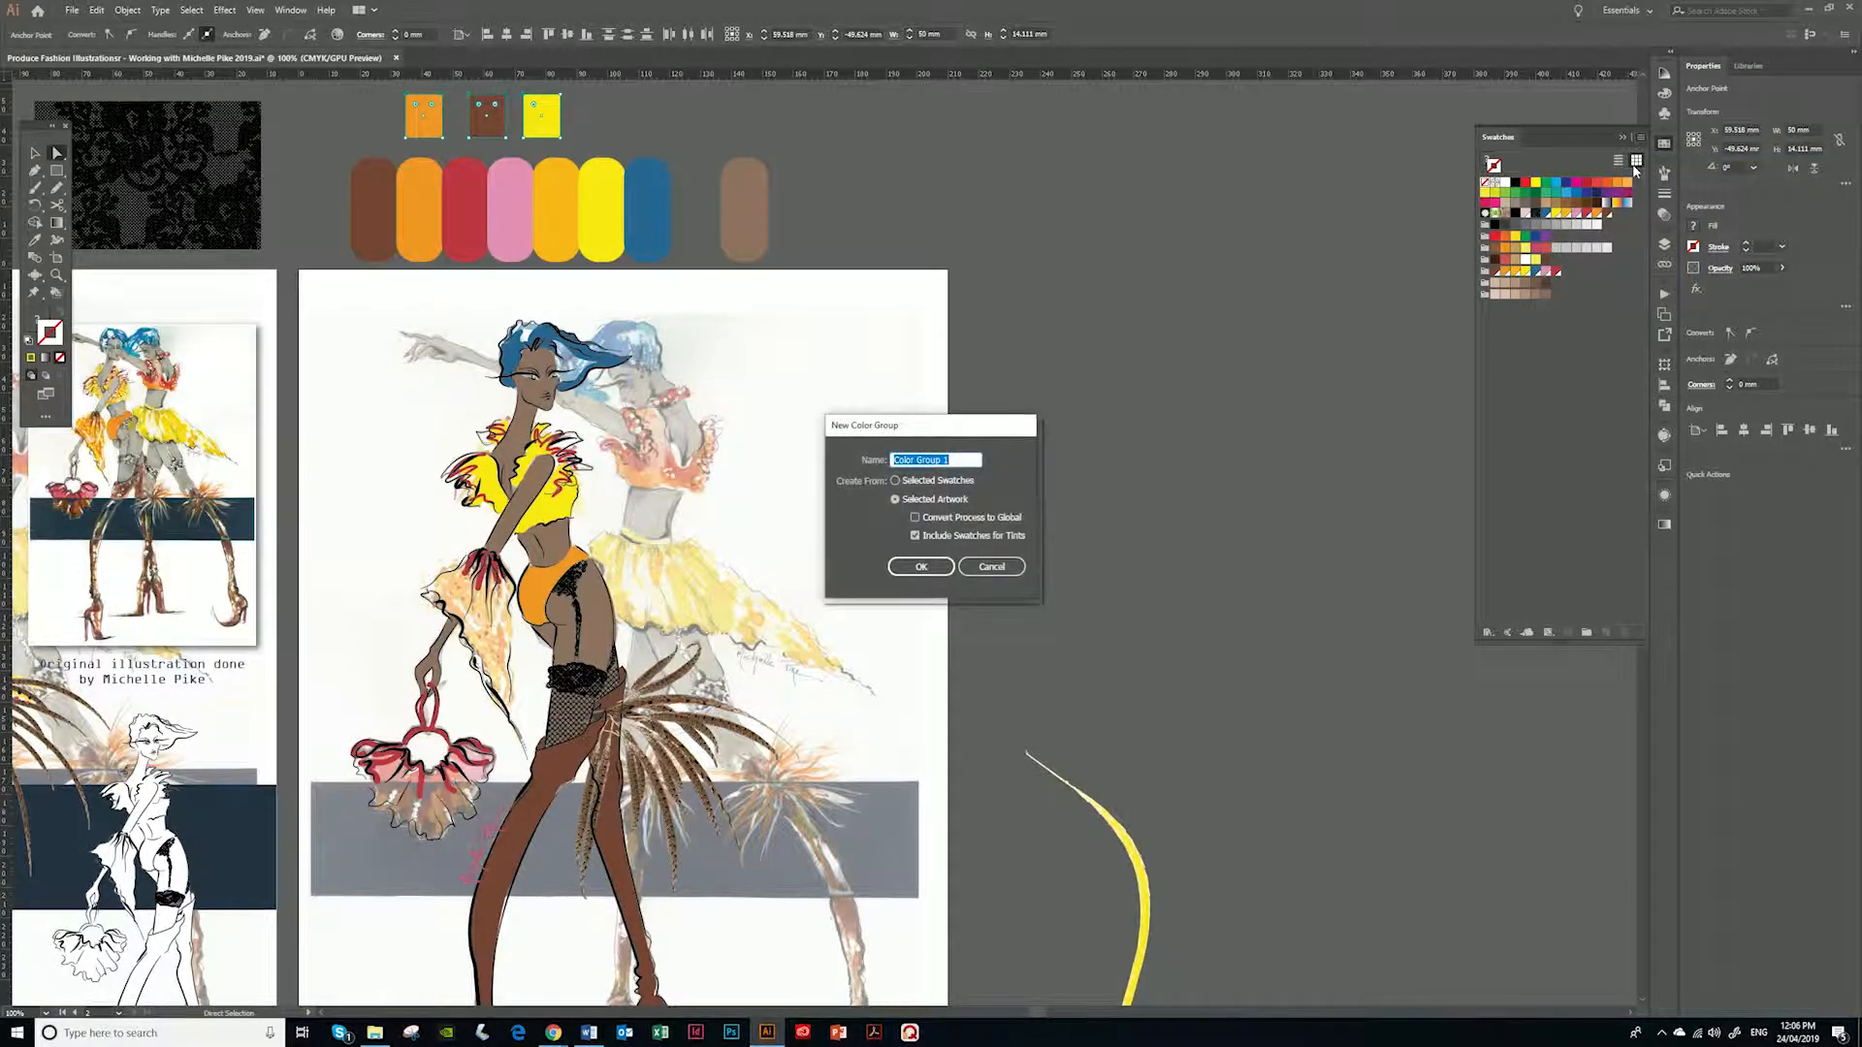
pyautogui.write('Y')
pyautogui.write('ellow for feathers')
pyautogui.press('Return')
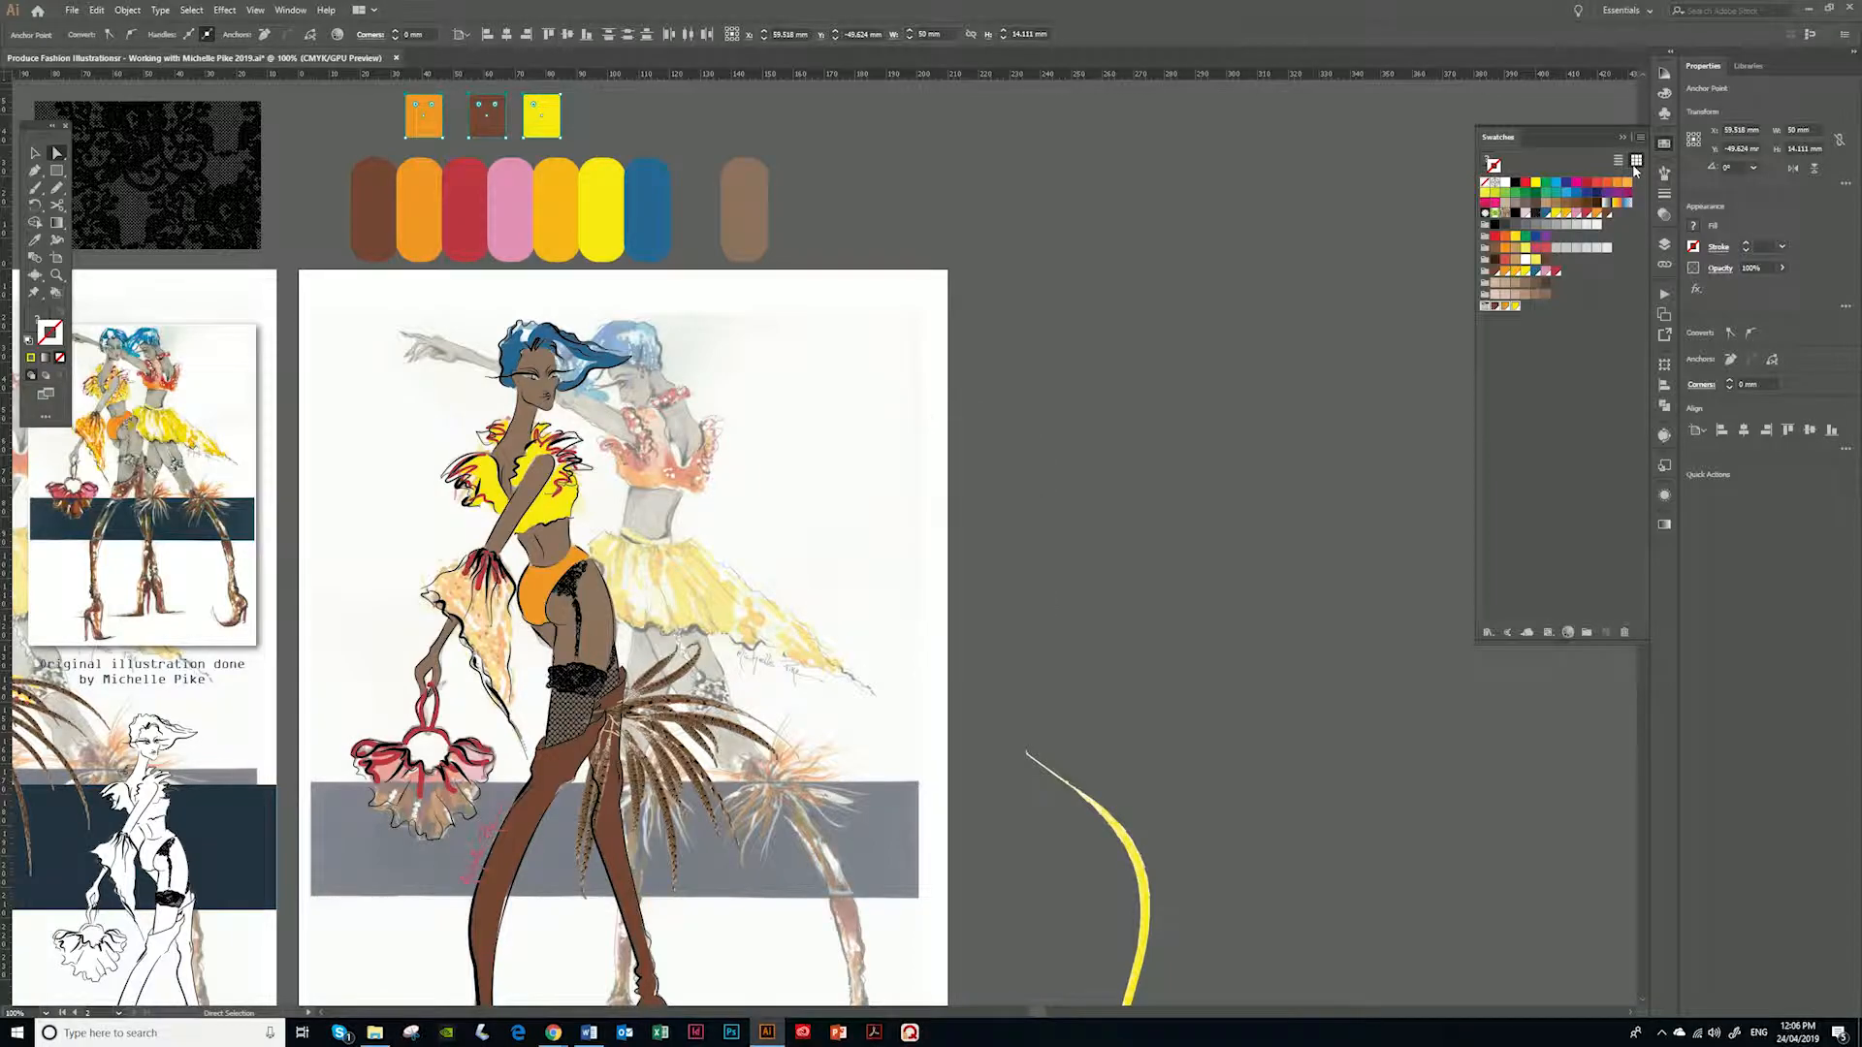
# Place two copies of the feather brush's artwork on the empty canvas above the yellow stroke
pyautogui.scroll(-10, 1313, 724)
pyautogui.scroll(5, 1247, 346)
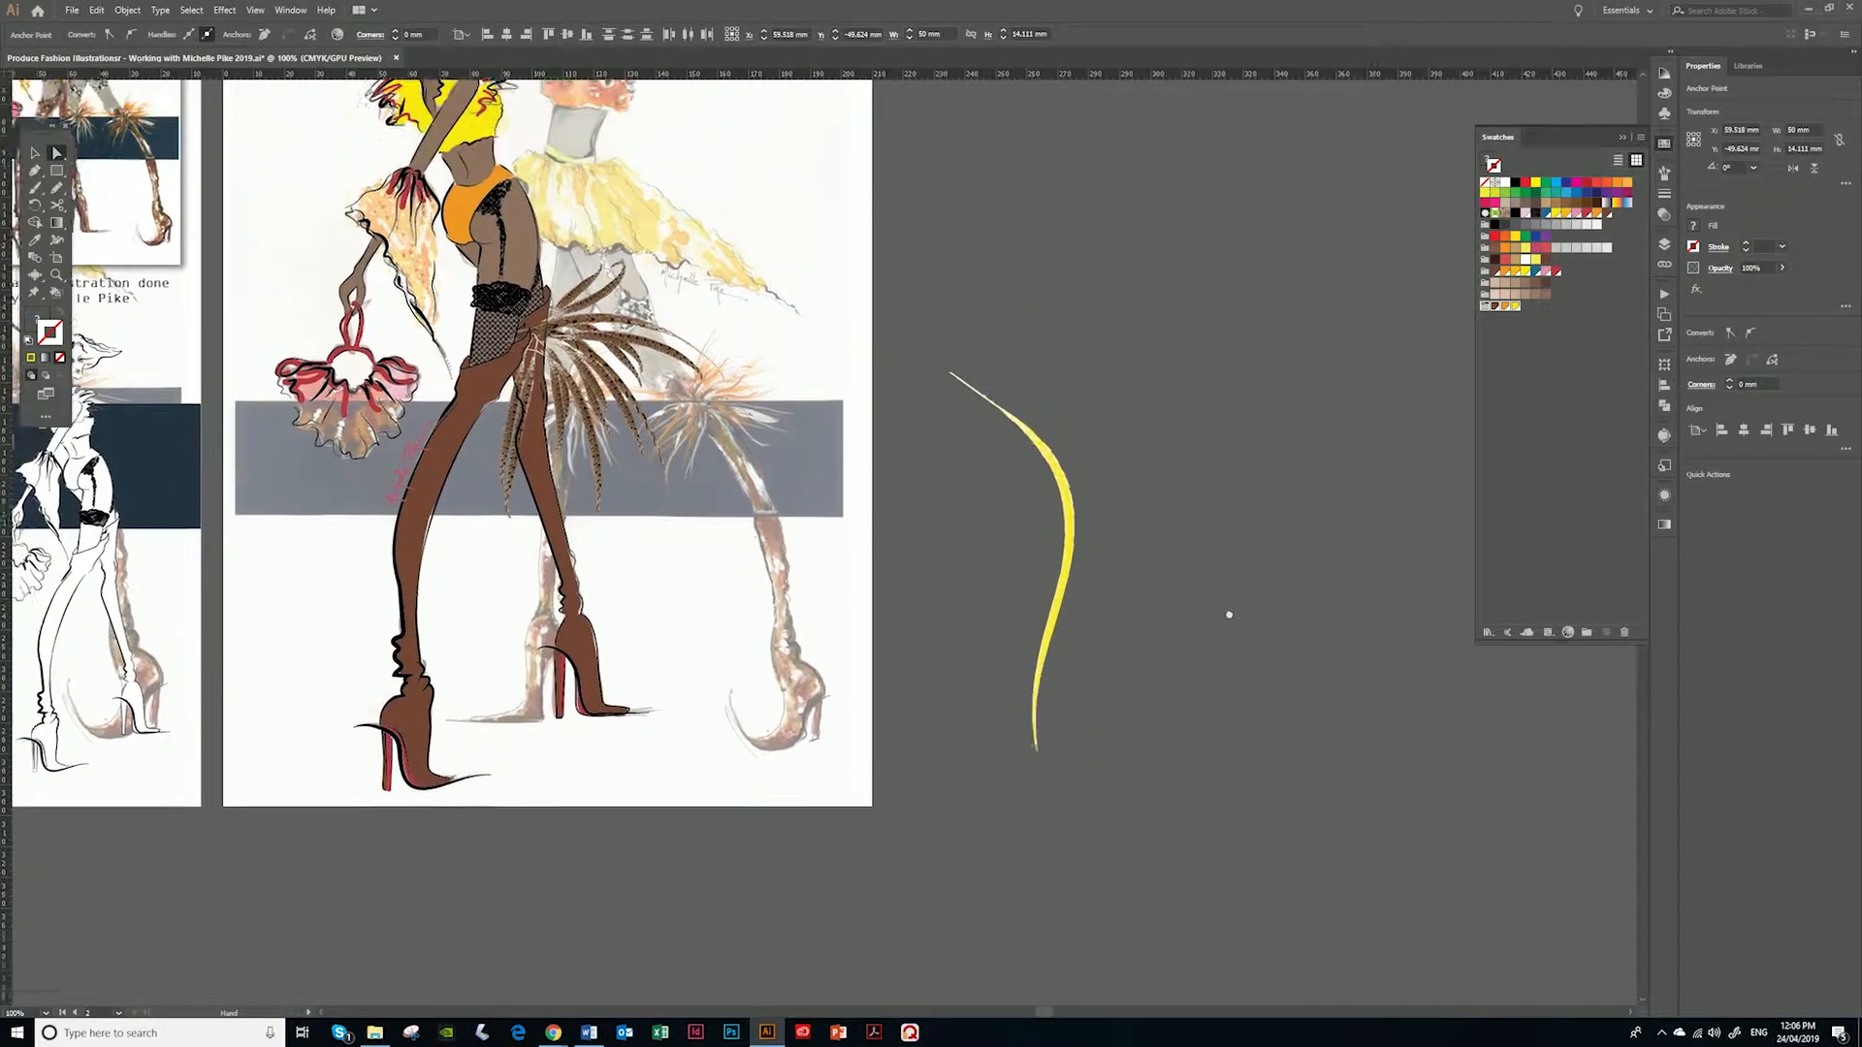
pyautogui.scroll(3, 1337, 475)
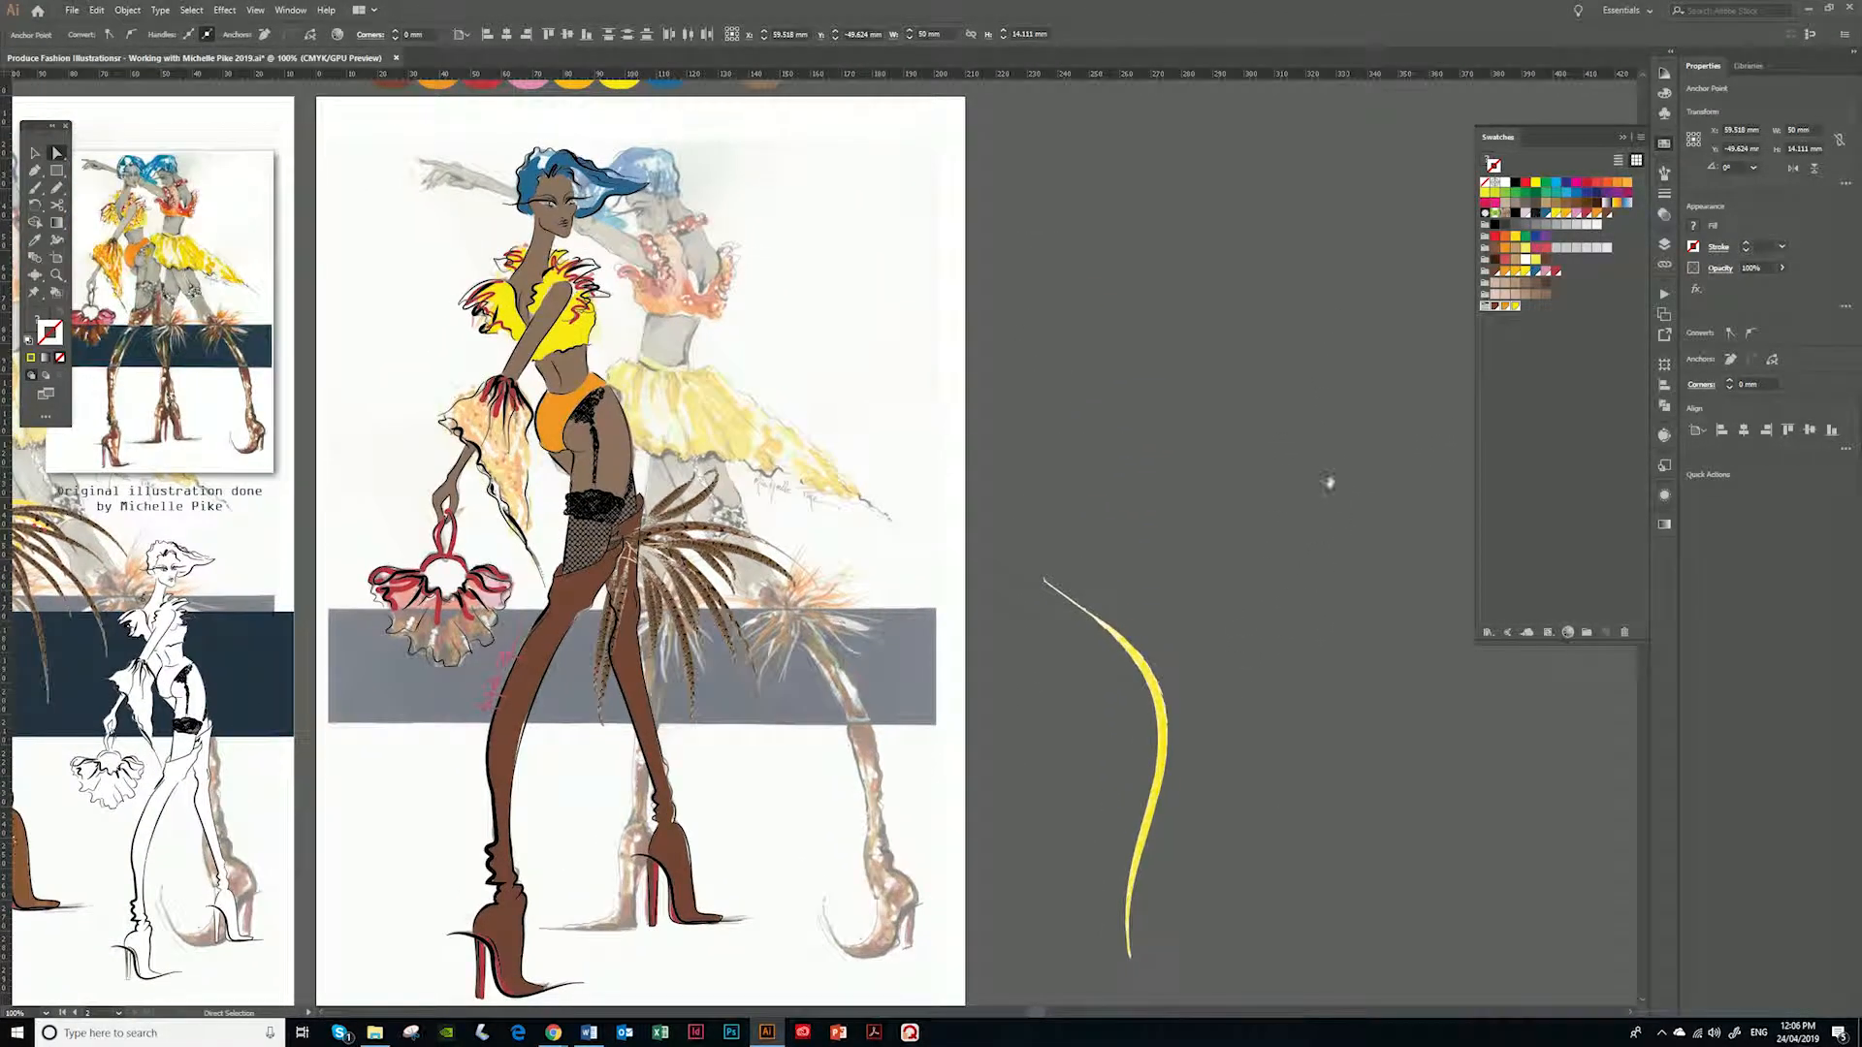
pyautogui.scroll(2, 1326, 482)
pyautogui.click(1664, 174)
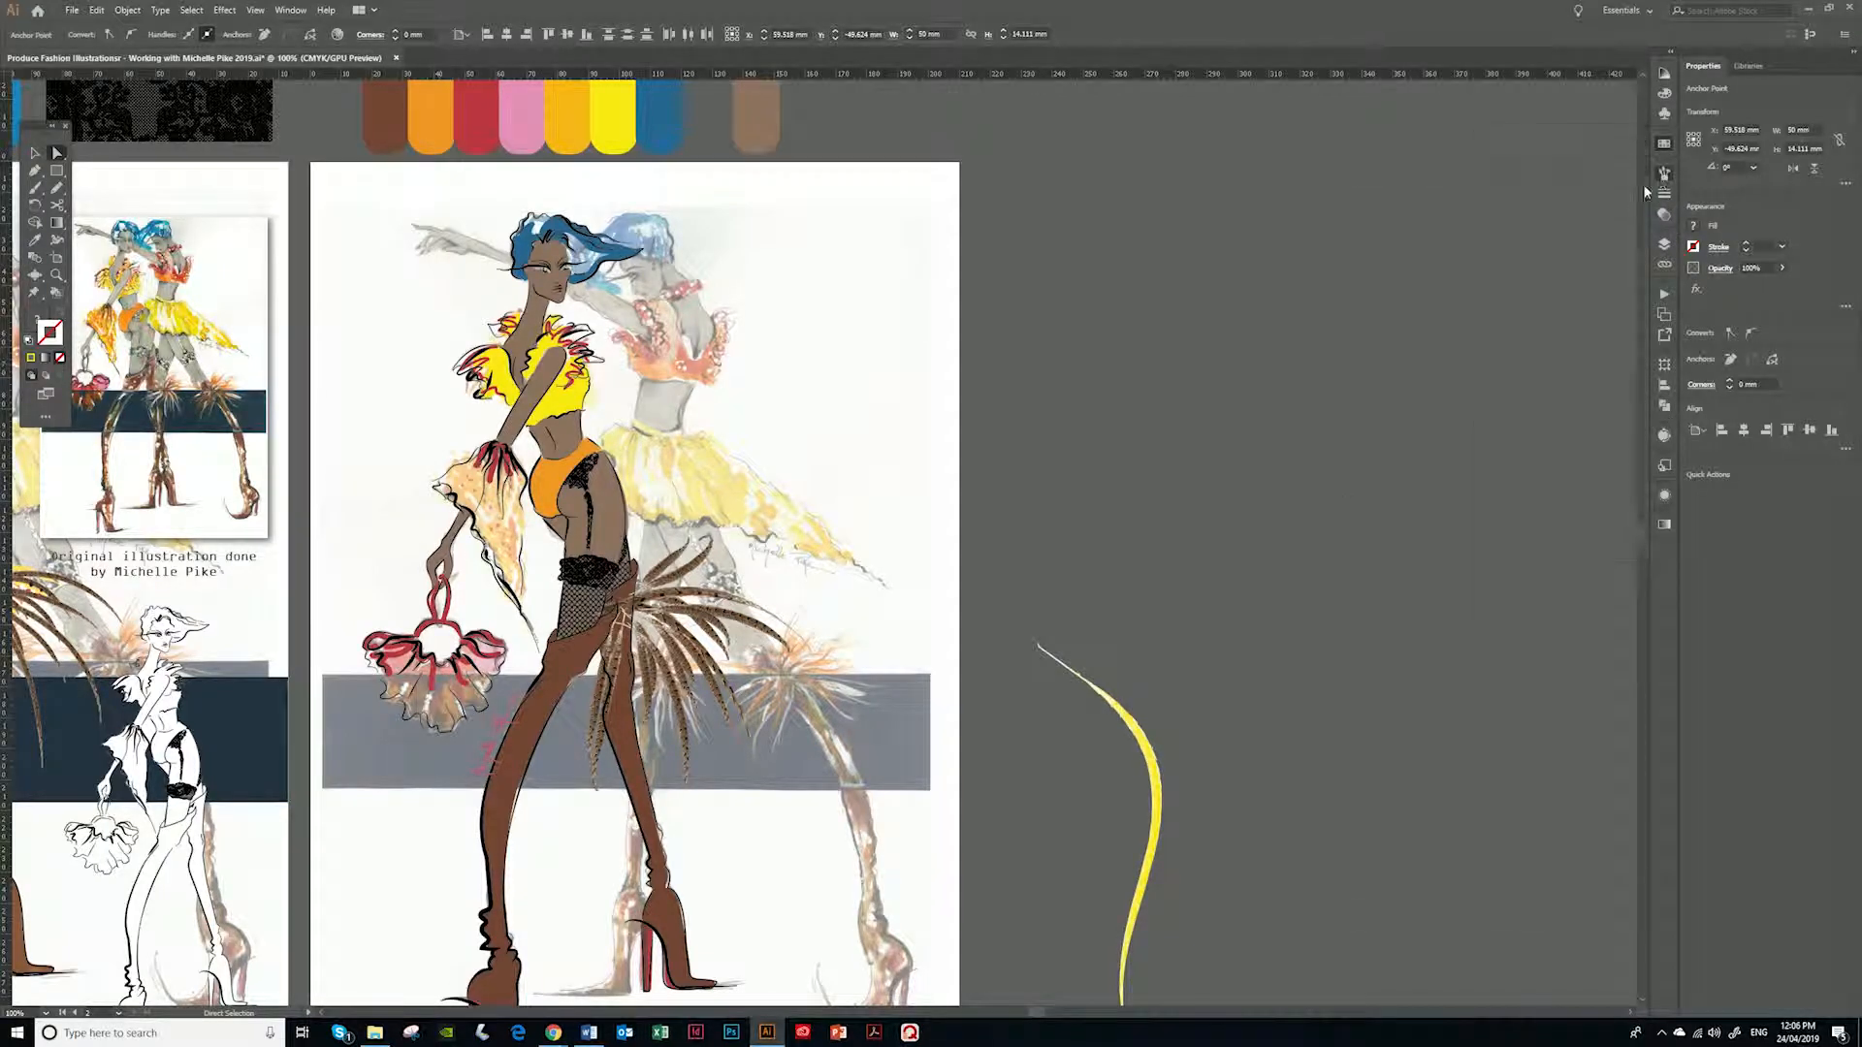
pyautogui.moveTo(1372, 621)
pyautogui.mouseDown()
pyautogui.moveTo(1147, 544)
pyautogui.moveTo(1092, 505)
pyautogui.mouseUp()
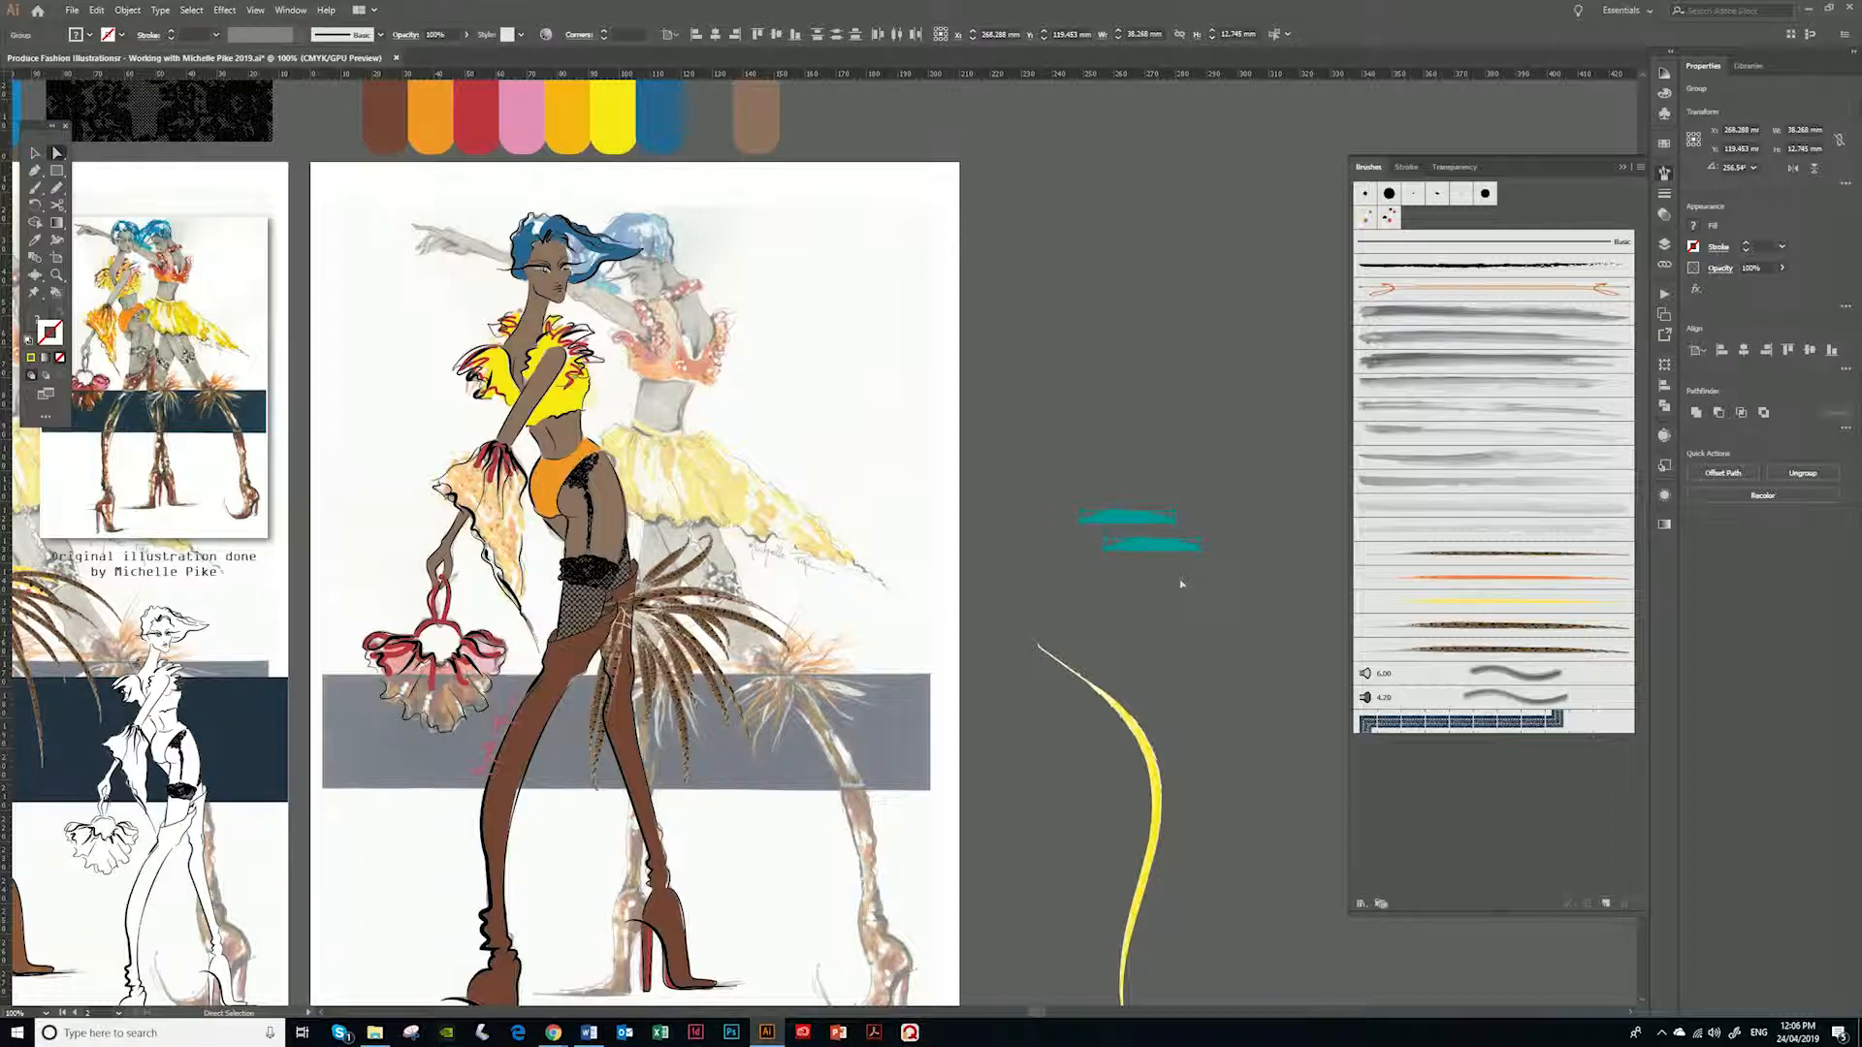
pyautogui.hotkey('ctrl', '+')
pyautogui.hotkey('ctrl', '+')
pyautogui.hotkey('ctrl', '+')
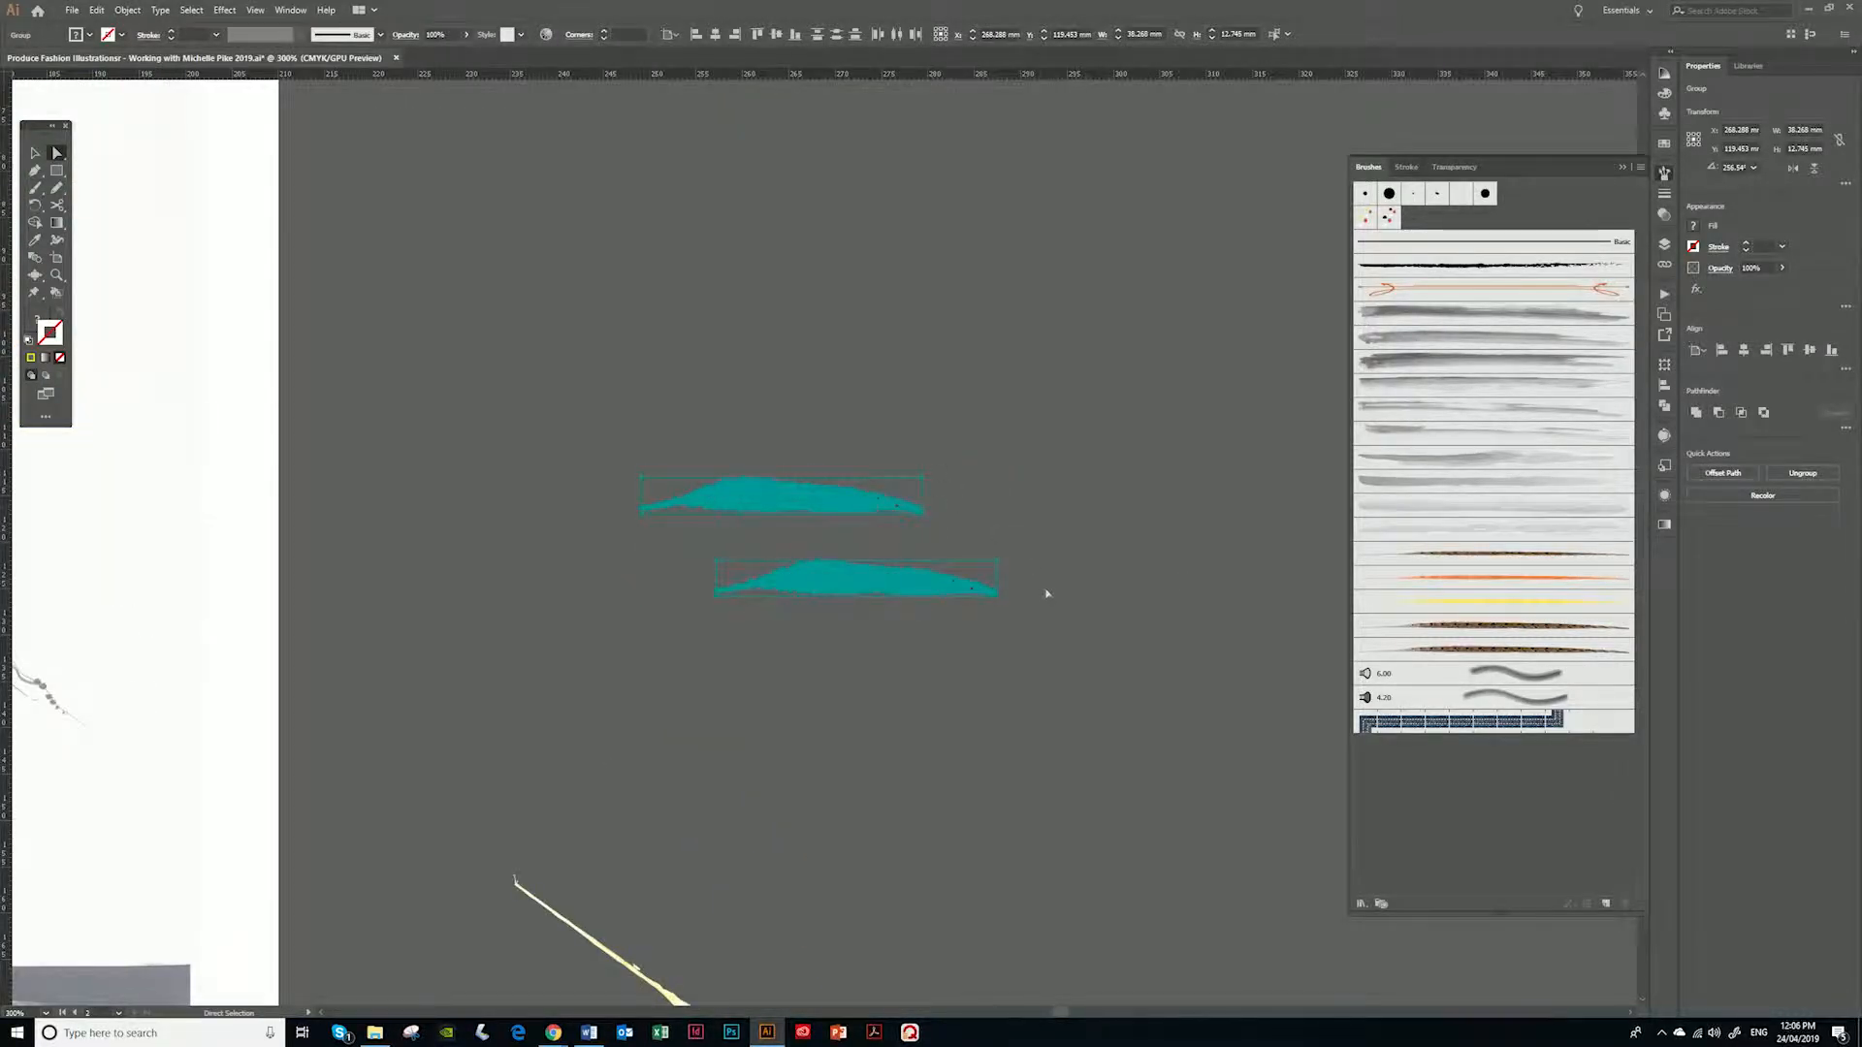
# Recolour only the lower feather with the "Yellow for feathers" colour group and try different random colour orders
pyautogui.click(1047, 593)
pyautogui.click(996, 589)
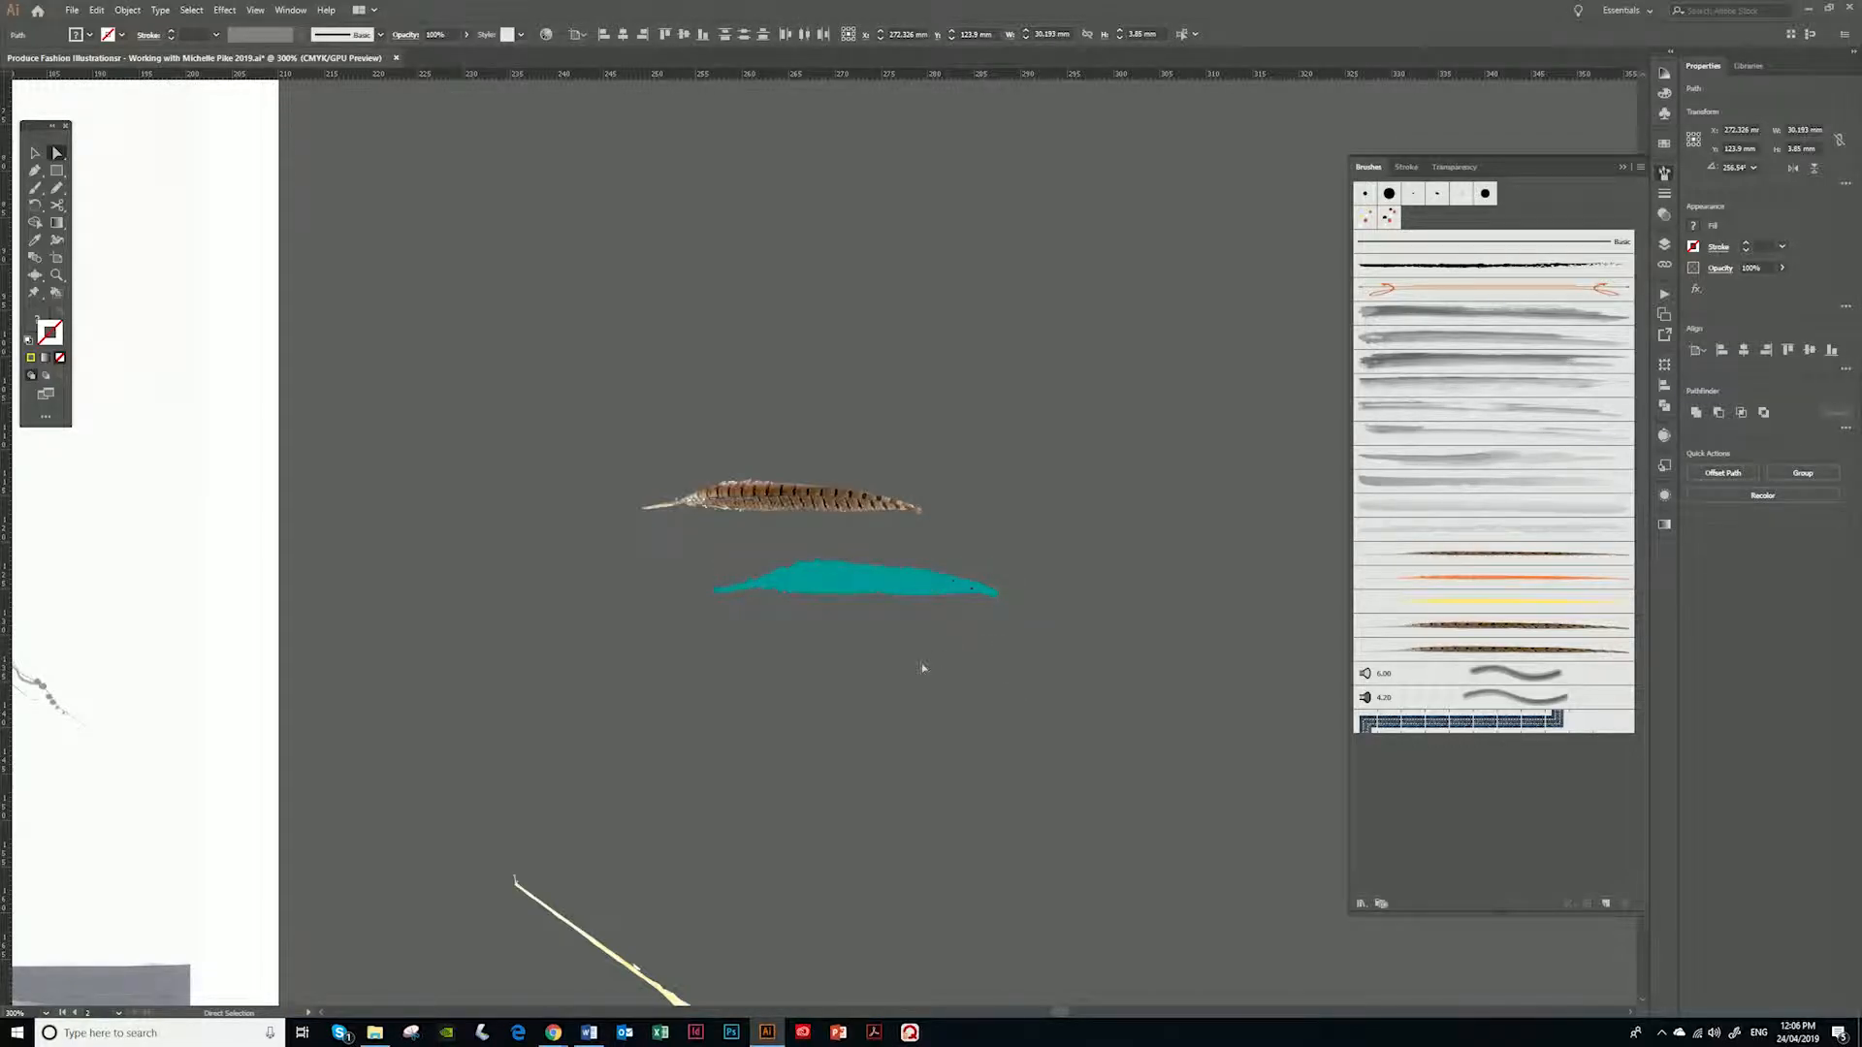
pyautogui.click(546, 35)
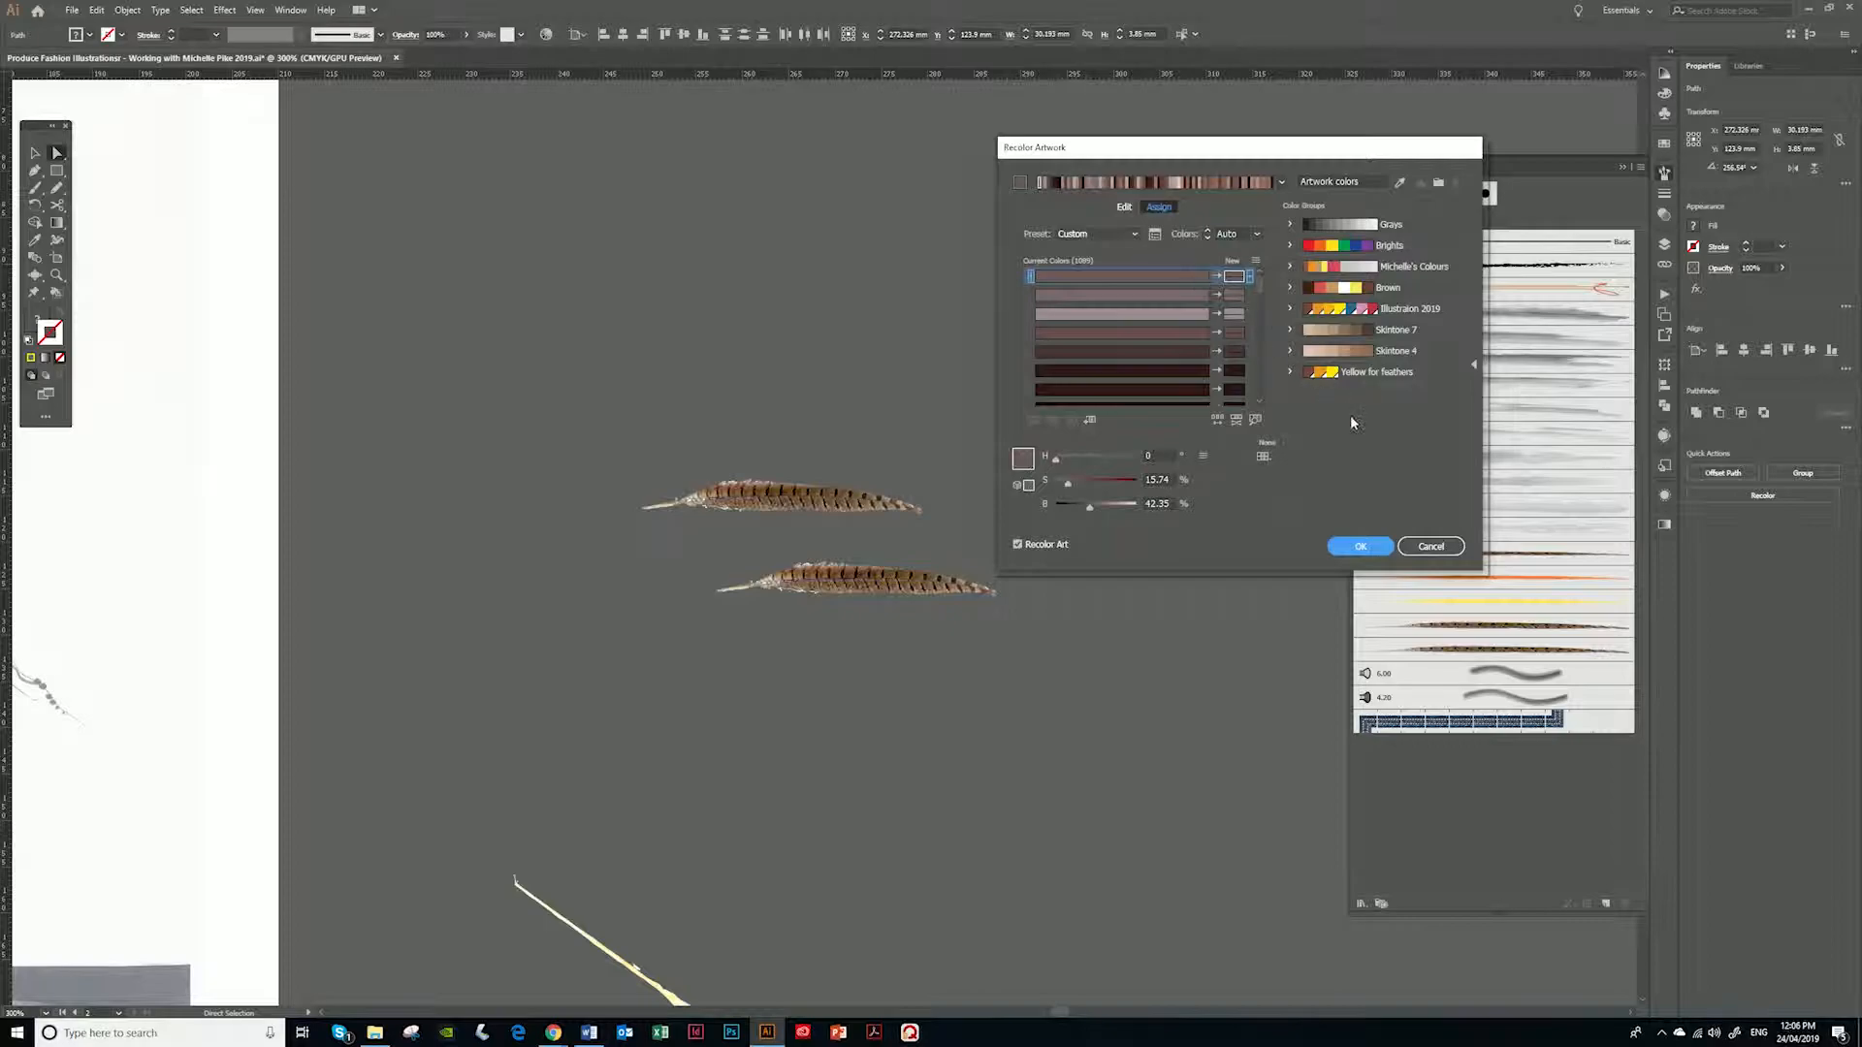
pyautogui.click(1361, 374)
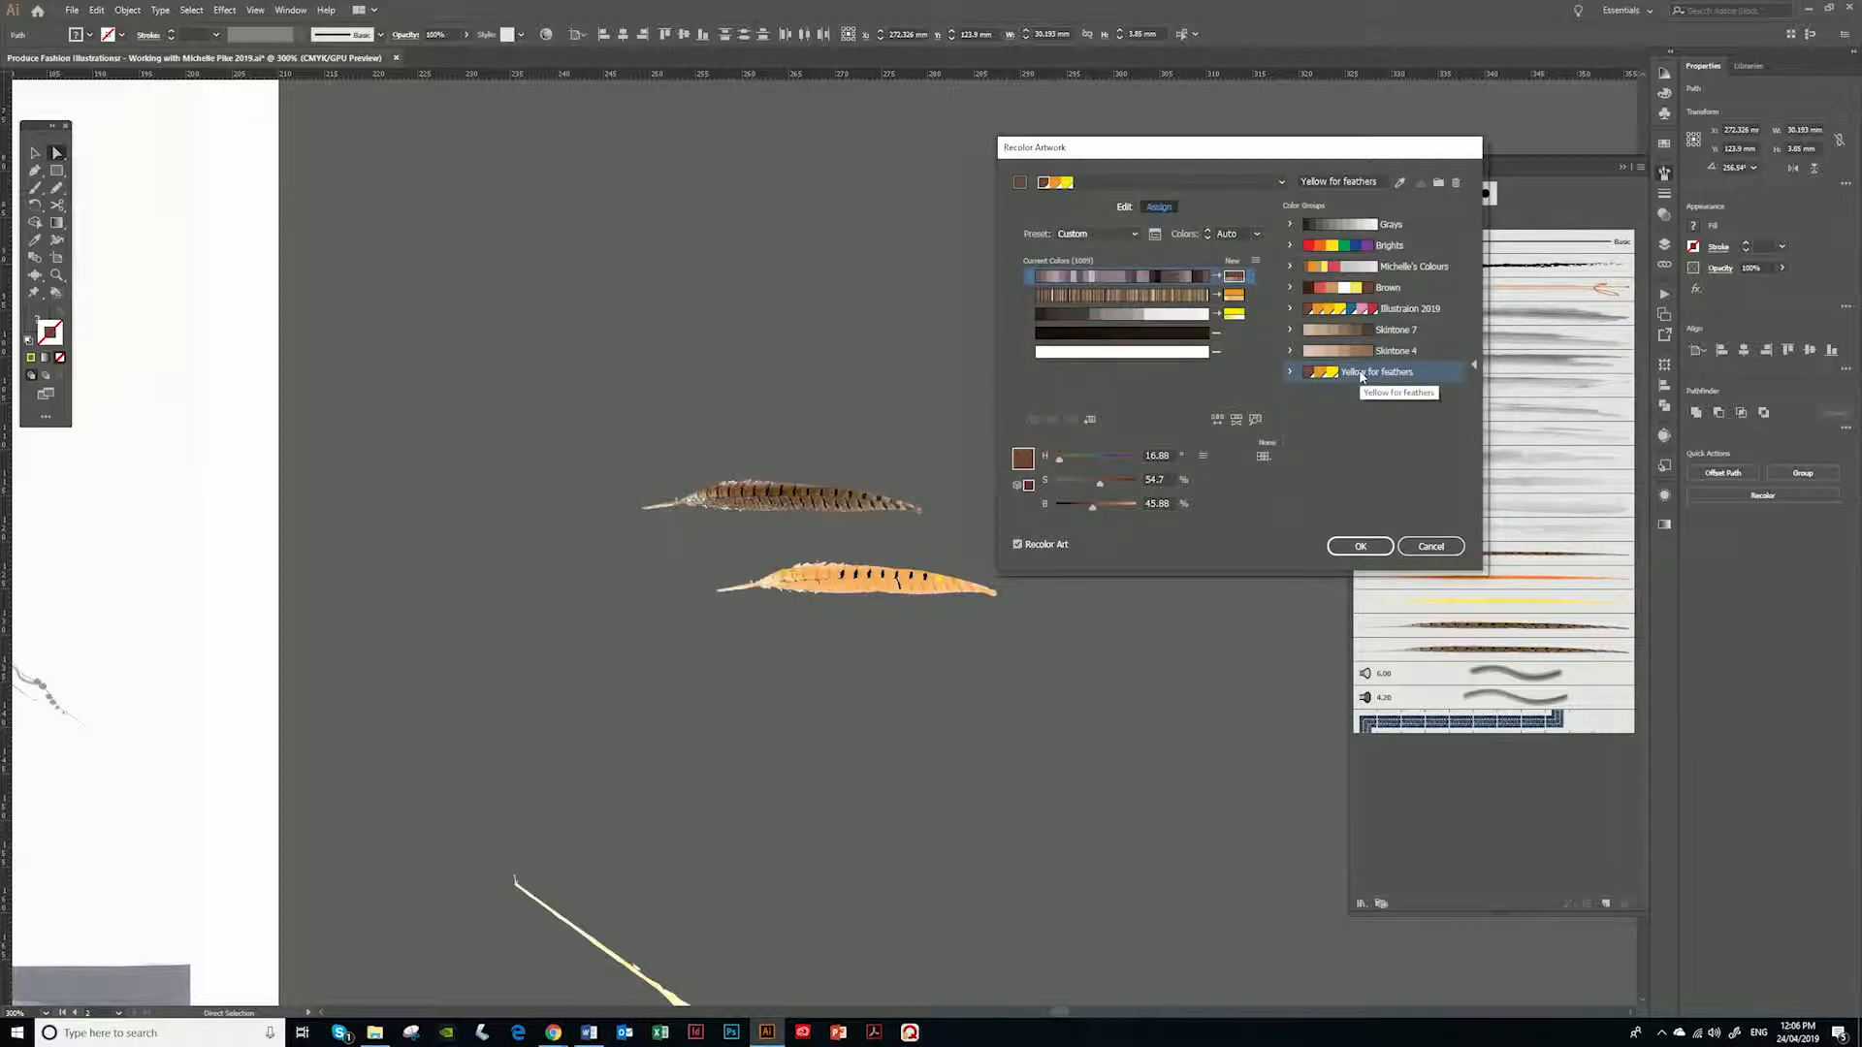
pyautogui.click(1218, 419)
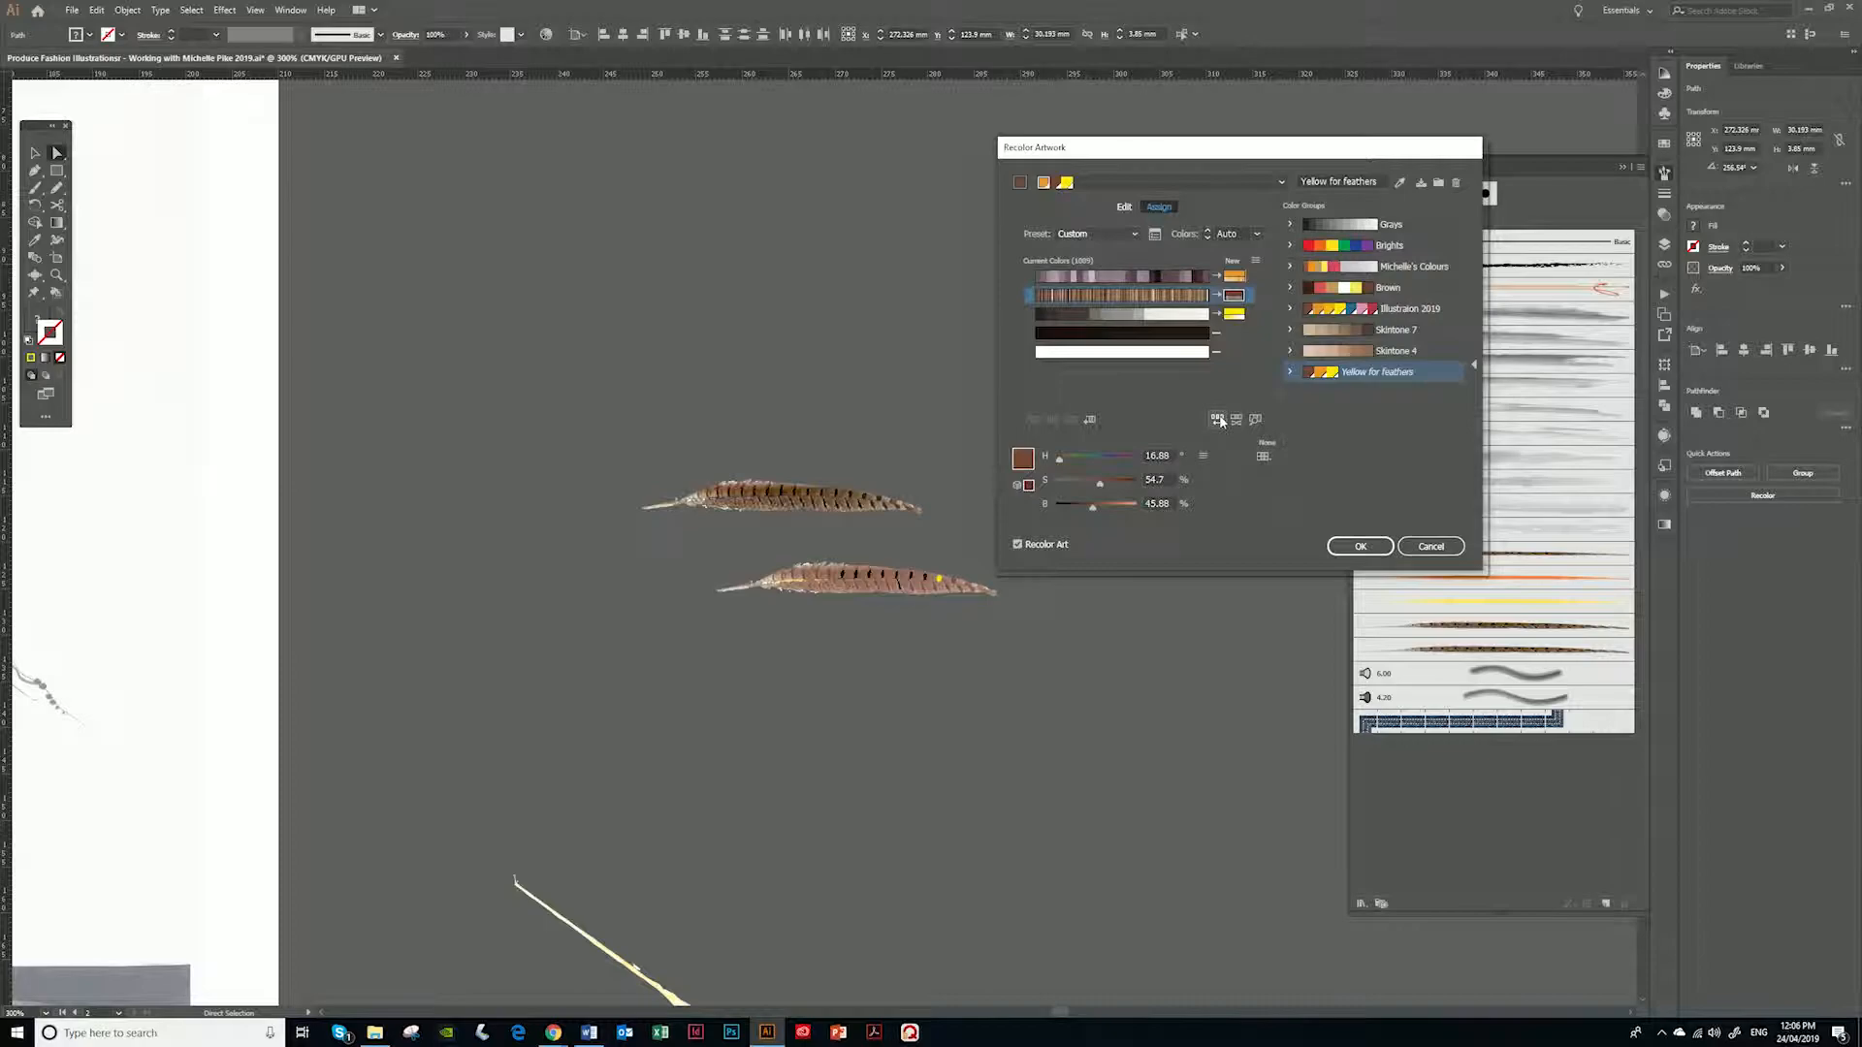
pyautogui.click(1218, 421)
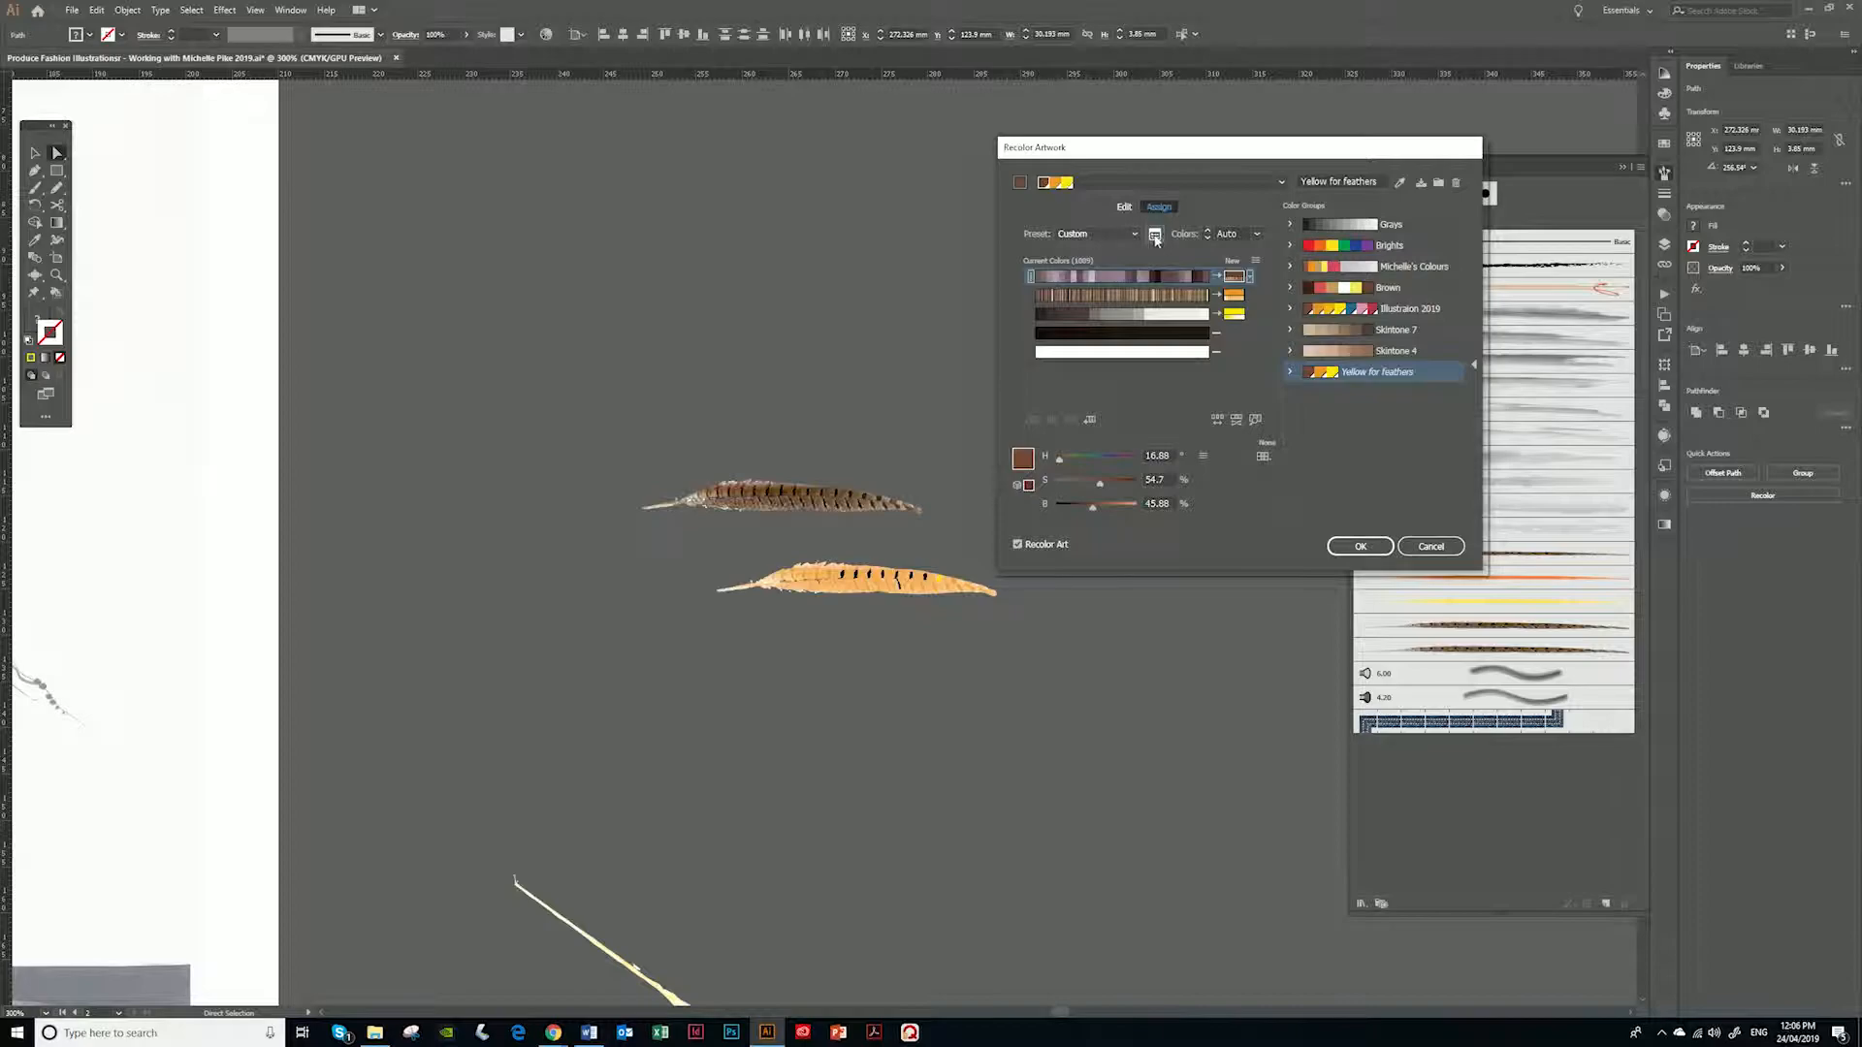
# Turn off preserving white and black in the recolouring's Color Reduction Options
pyautogui.click(1155, 235)
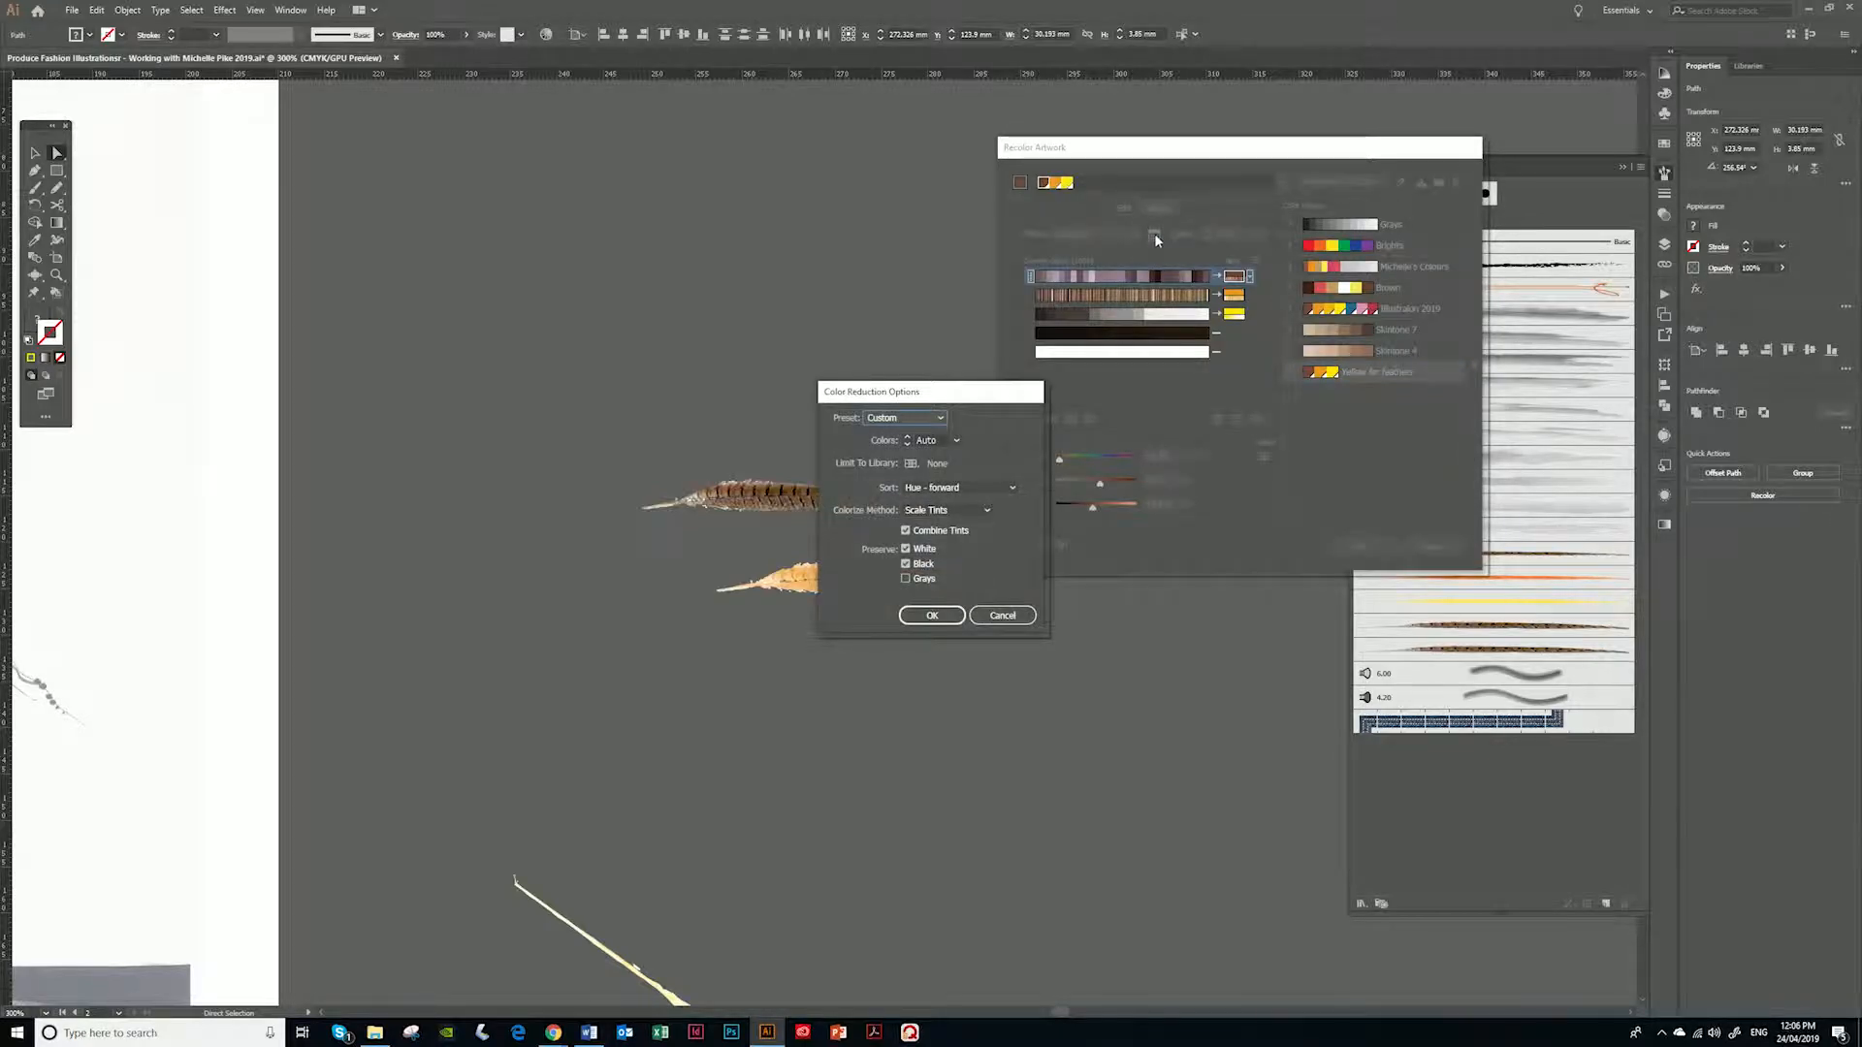
pyautogui.click(906, 550)
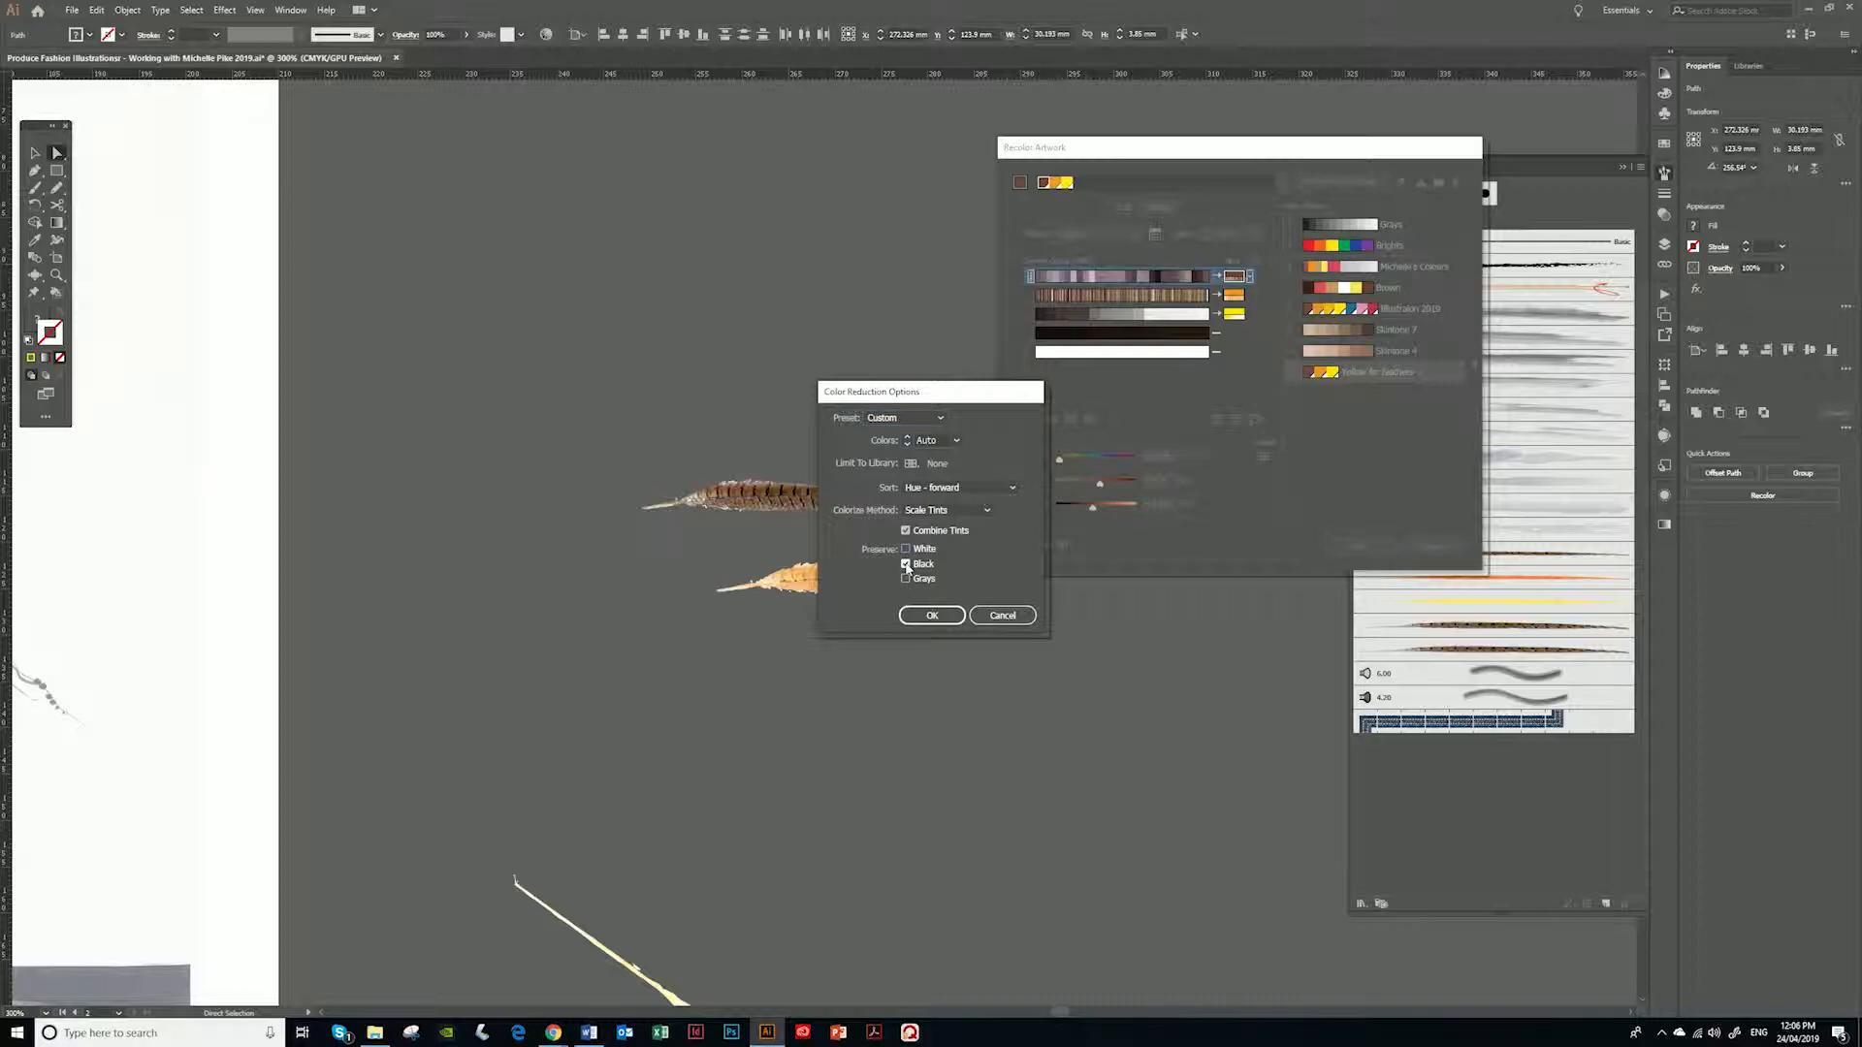
pyautogui.click(932, 616)
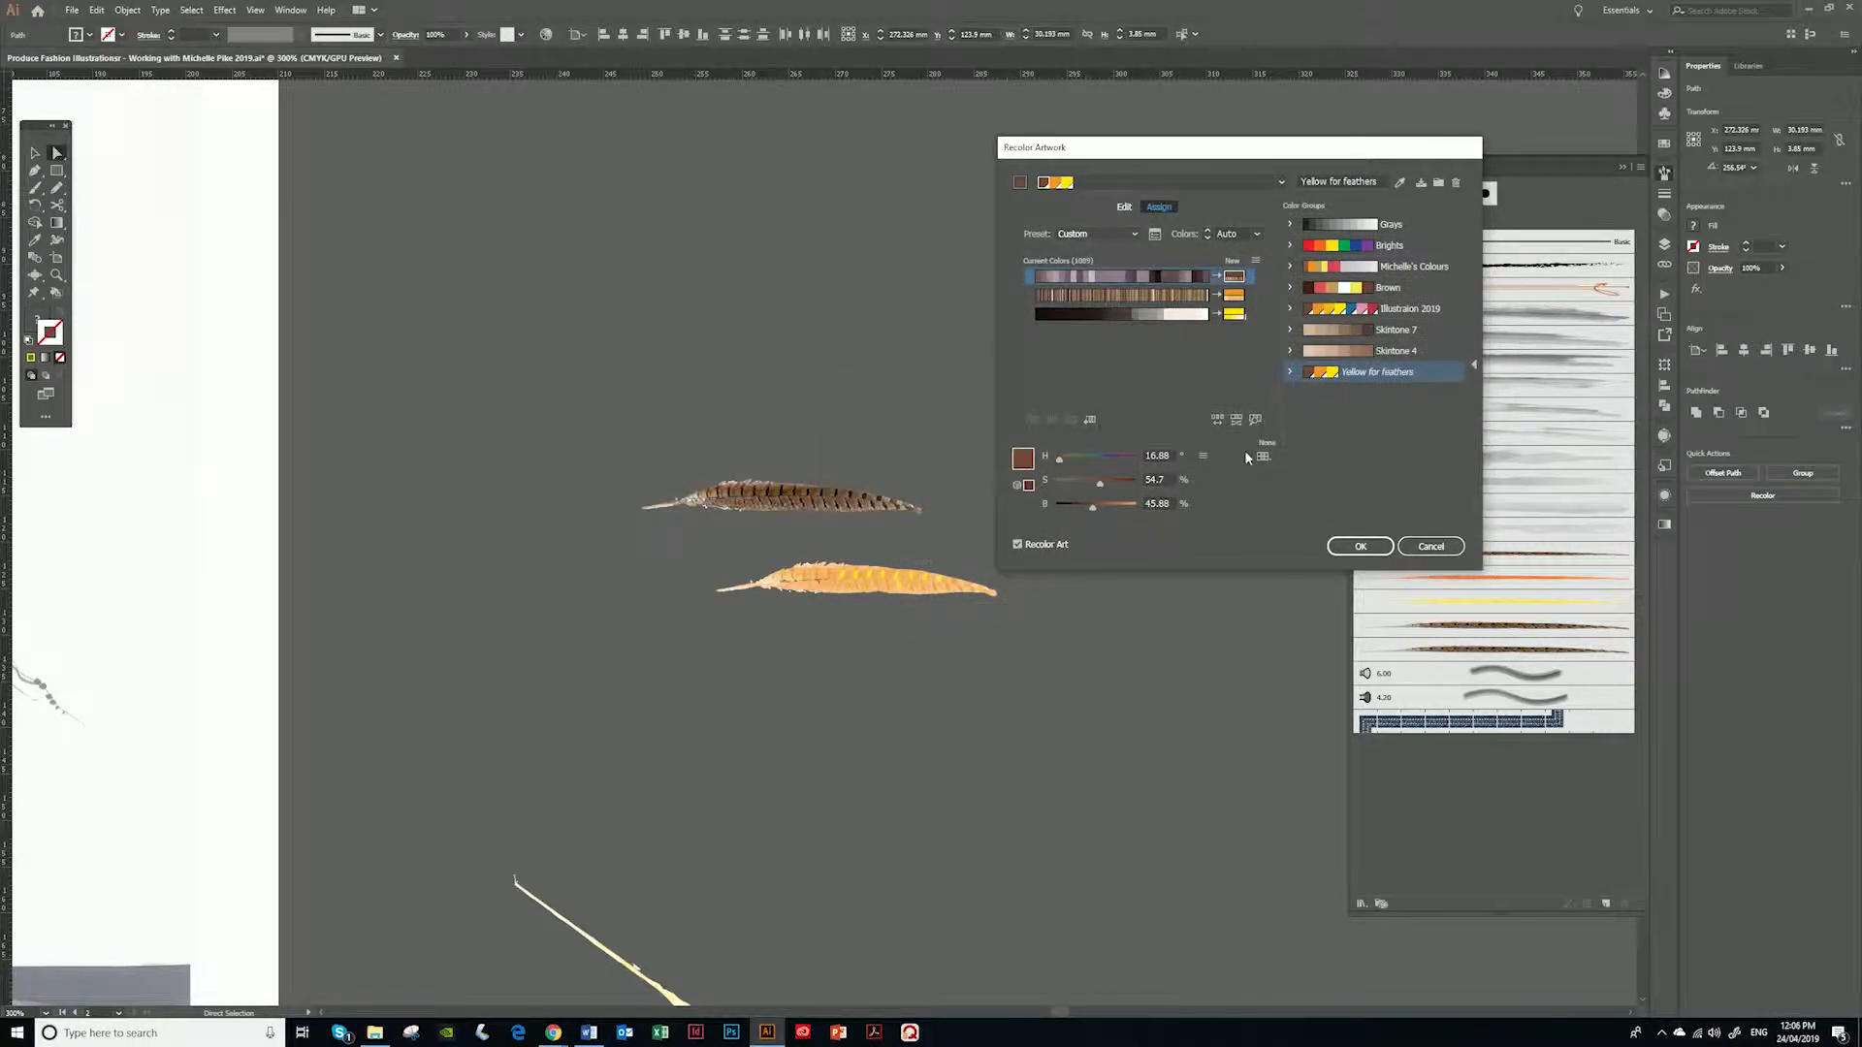
# Shuffle the colour order until brown, orange and yellow are assigned in that order, apply the recolouring and save the swatch group changes
pyautogui.click(1217, 419)
pyautogui.click(1217, 419)
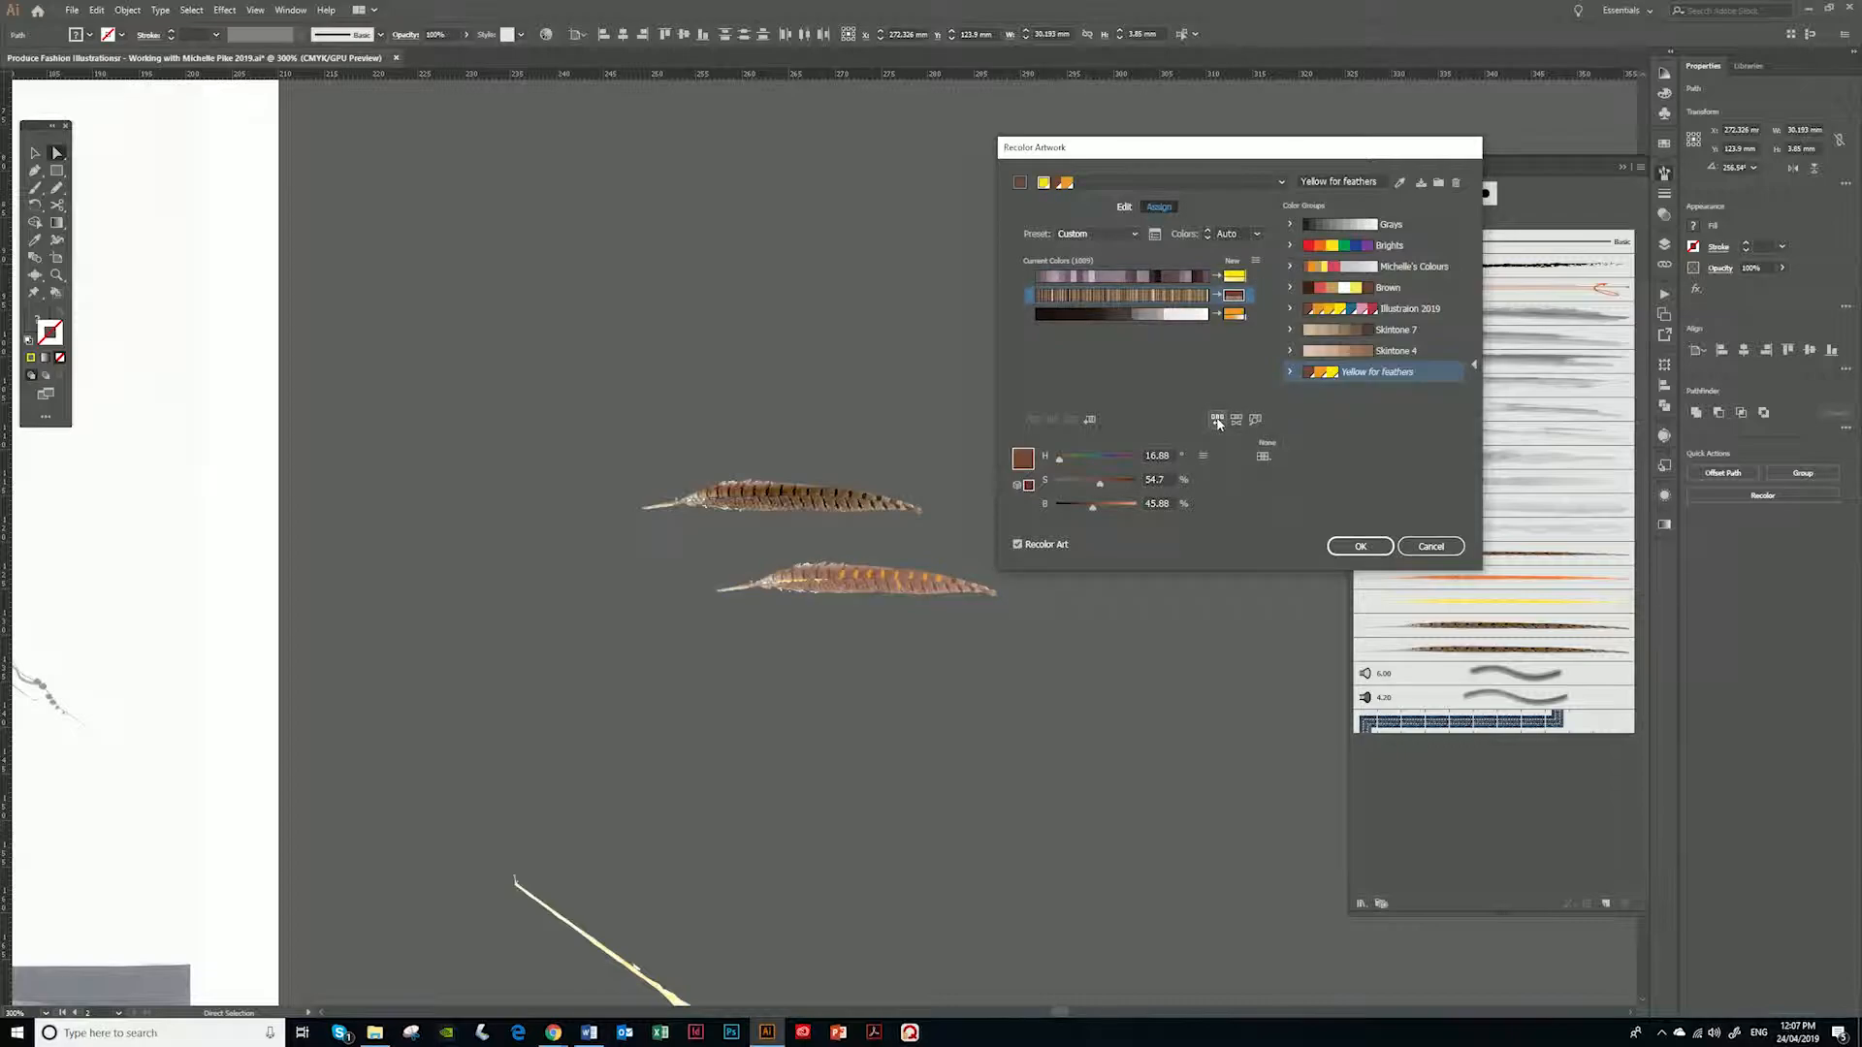
pyautogui.click(1217, 419)
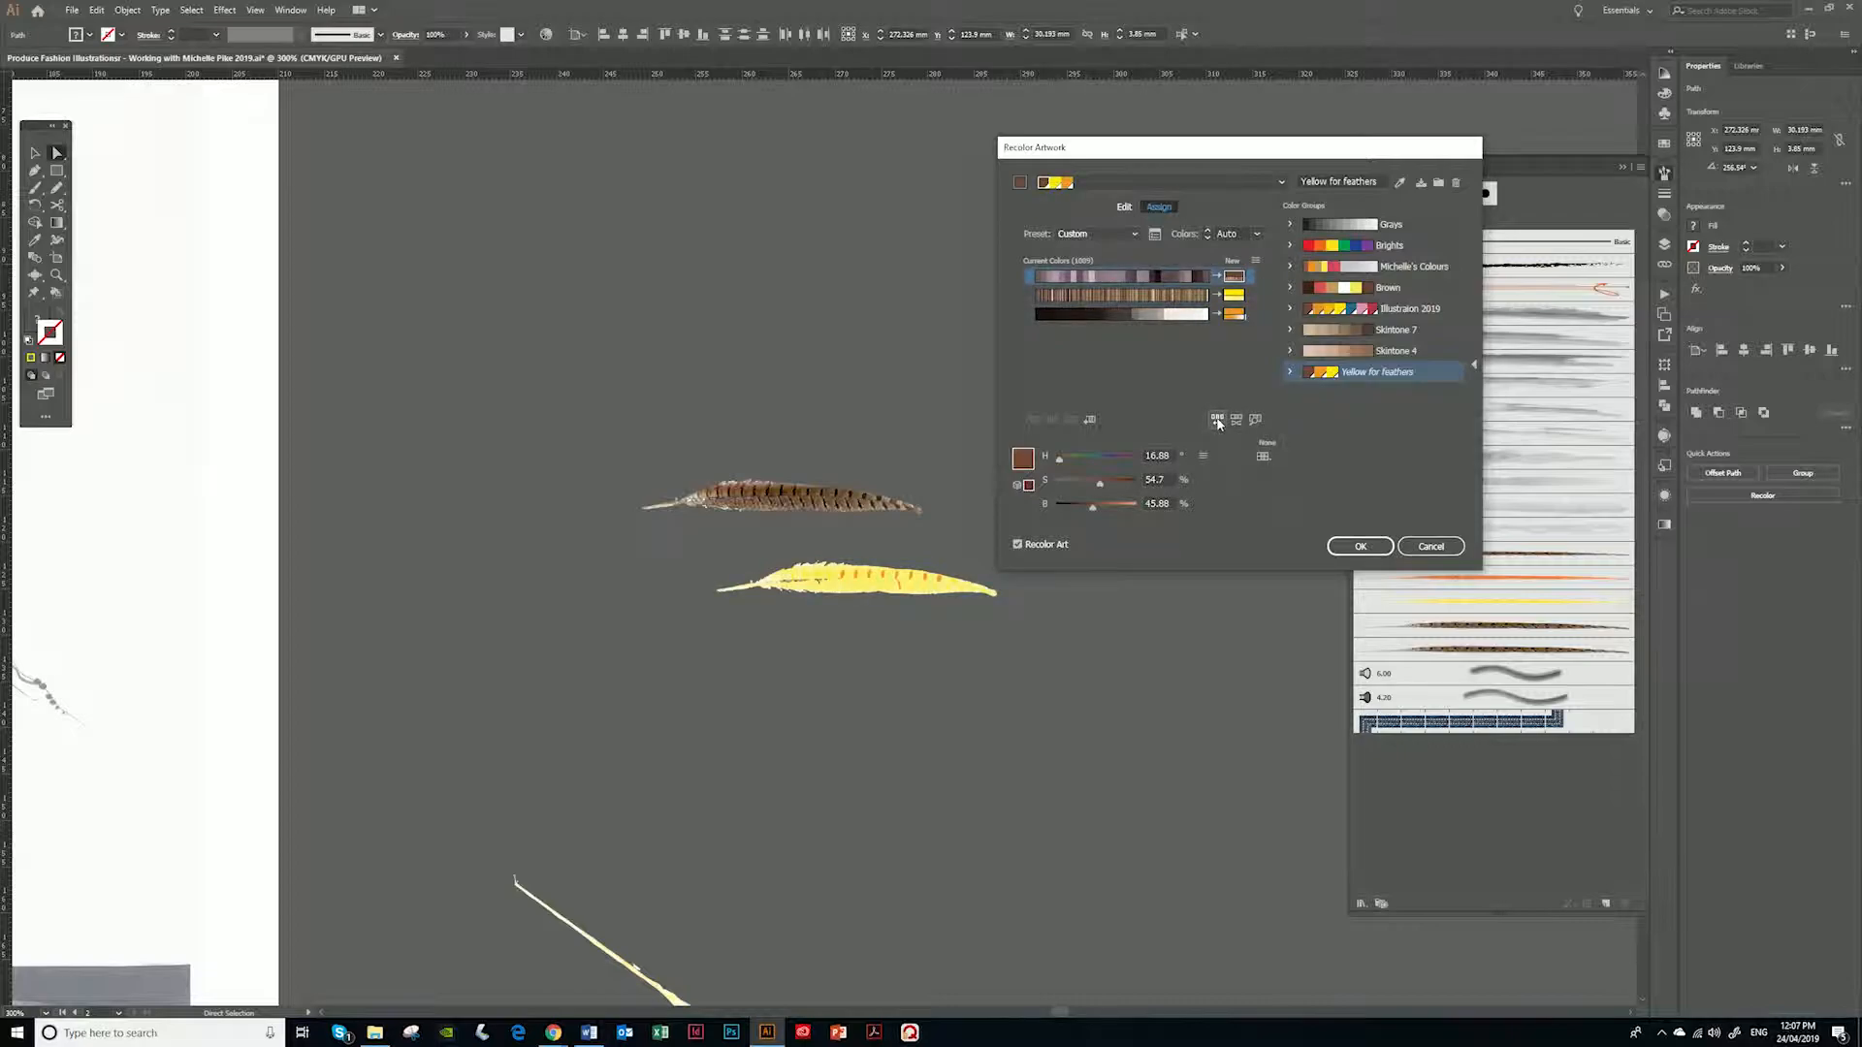
pyautogui.click(1217, 419)
pyautogui.click(1217, 419)
pyautogui.click(1217, 419)
pyautogui.click(1218, 419)
pyautogui.click(1218, 419)
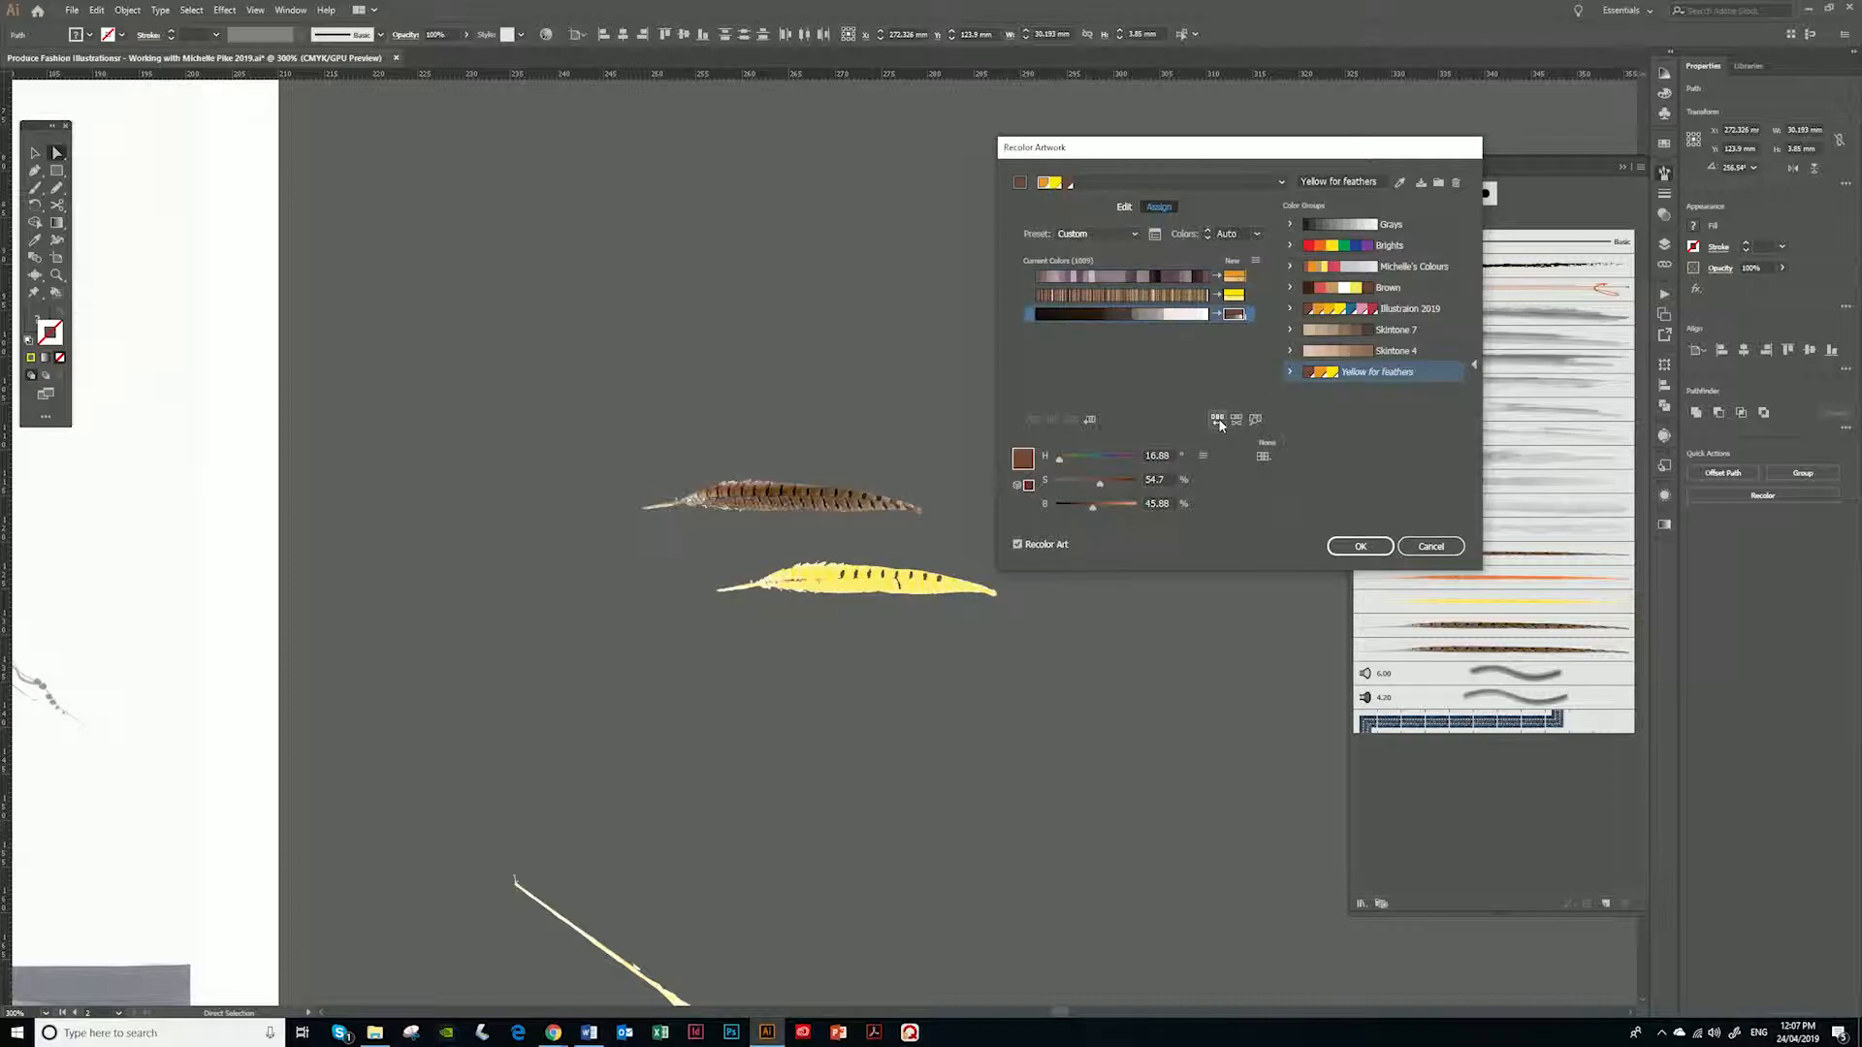
pyautogui.click(1218, 417)
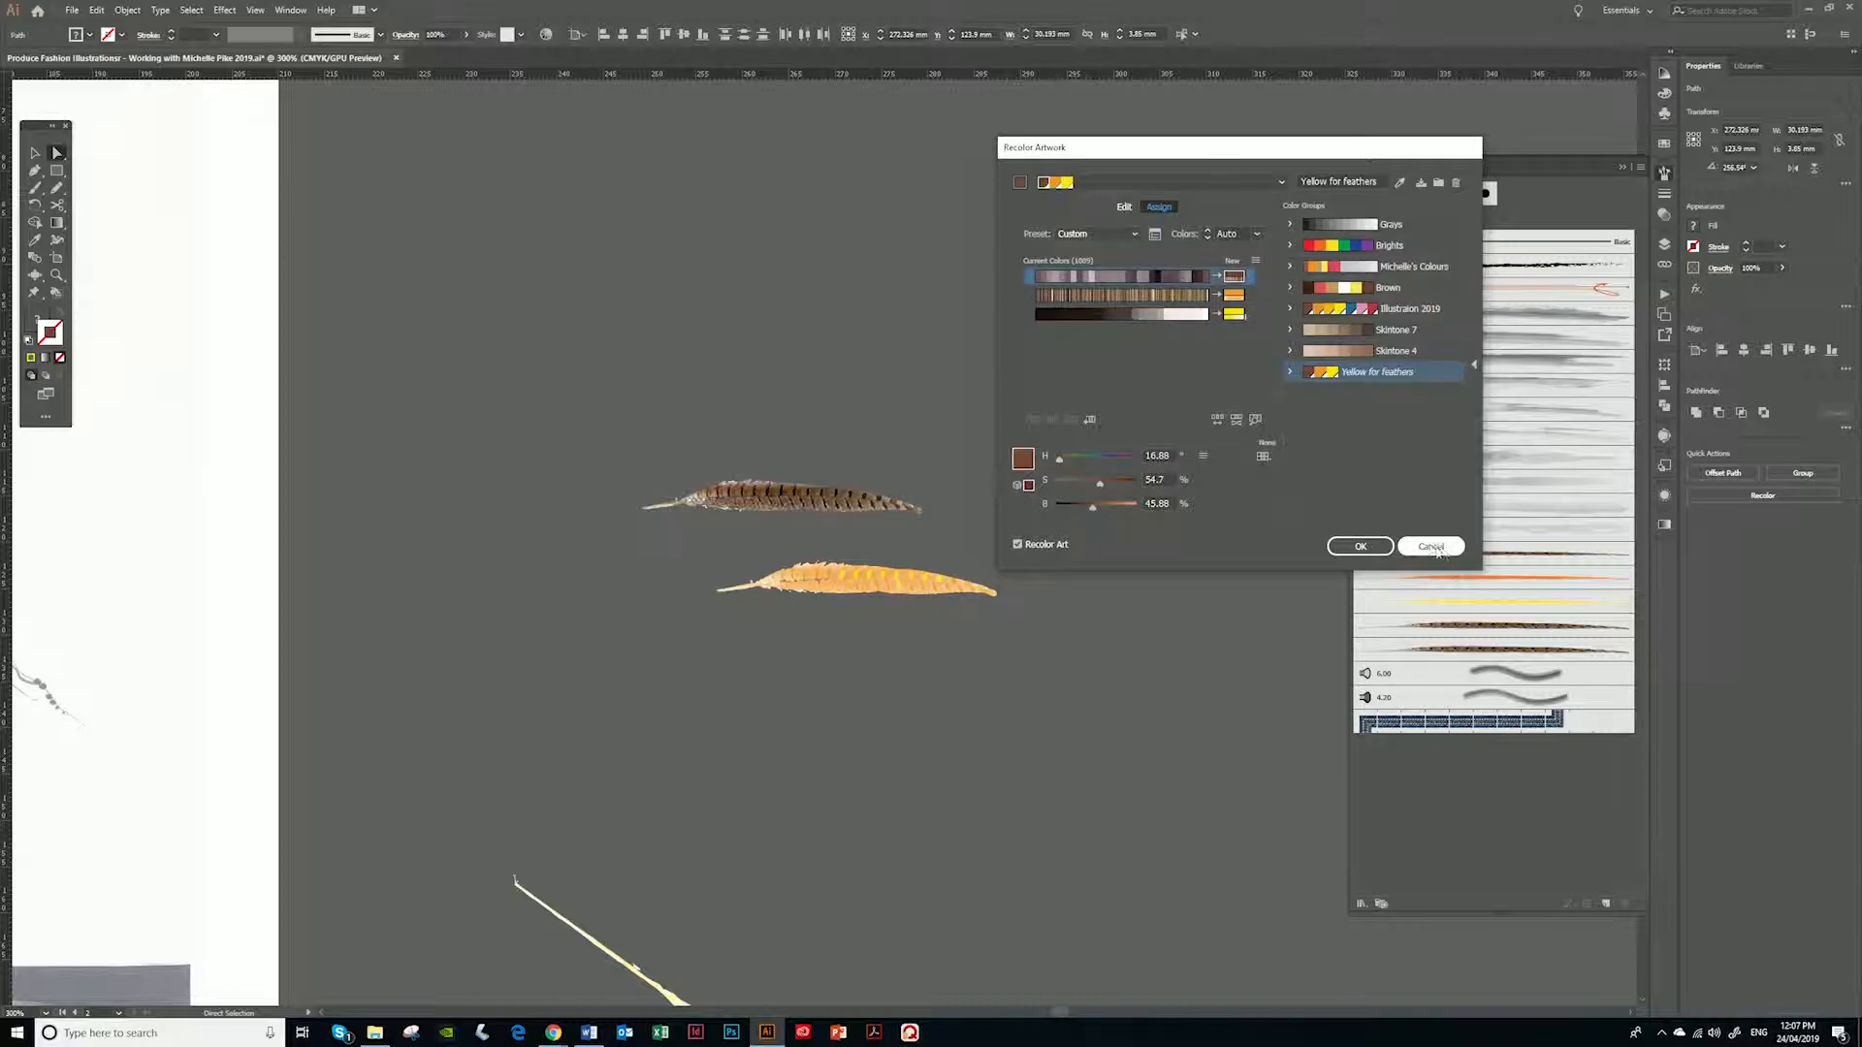
pyautogui.click(1361, 546)
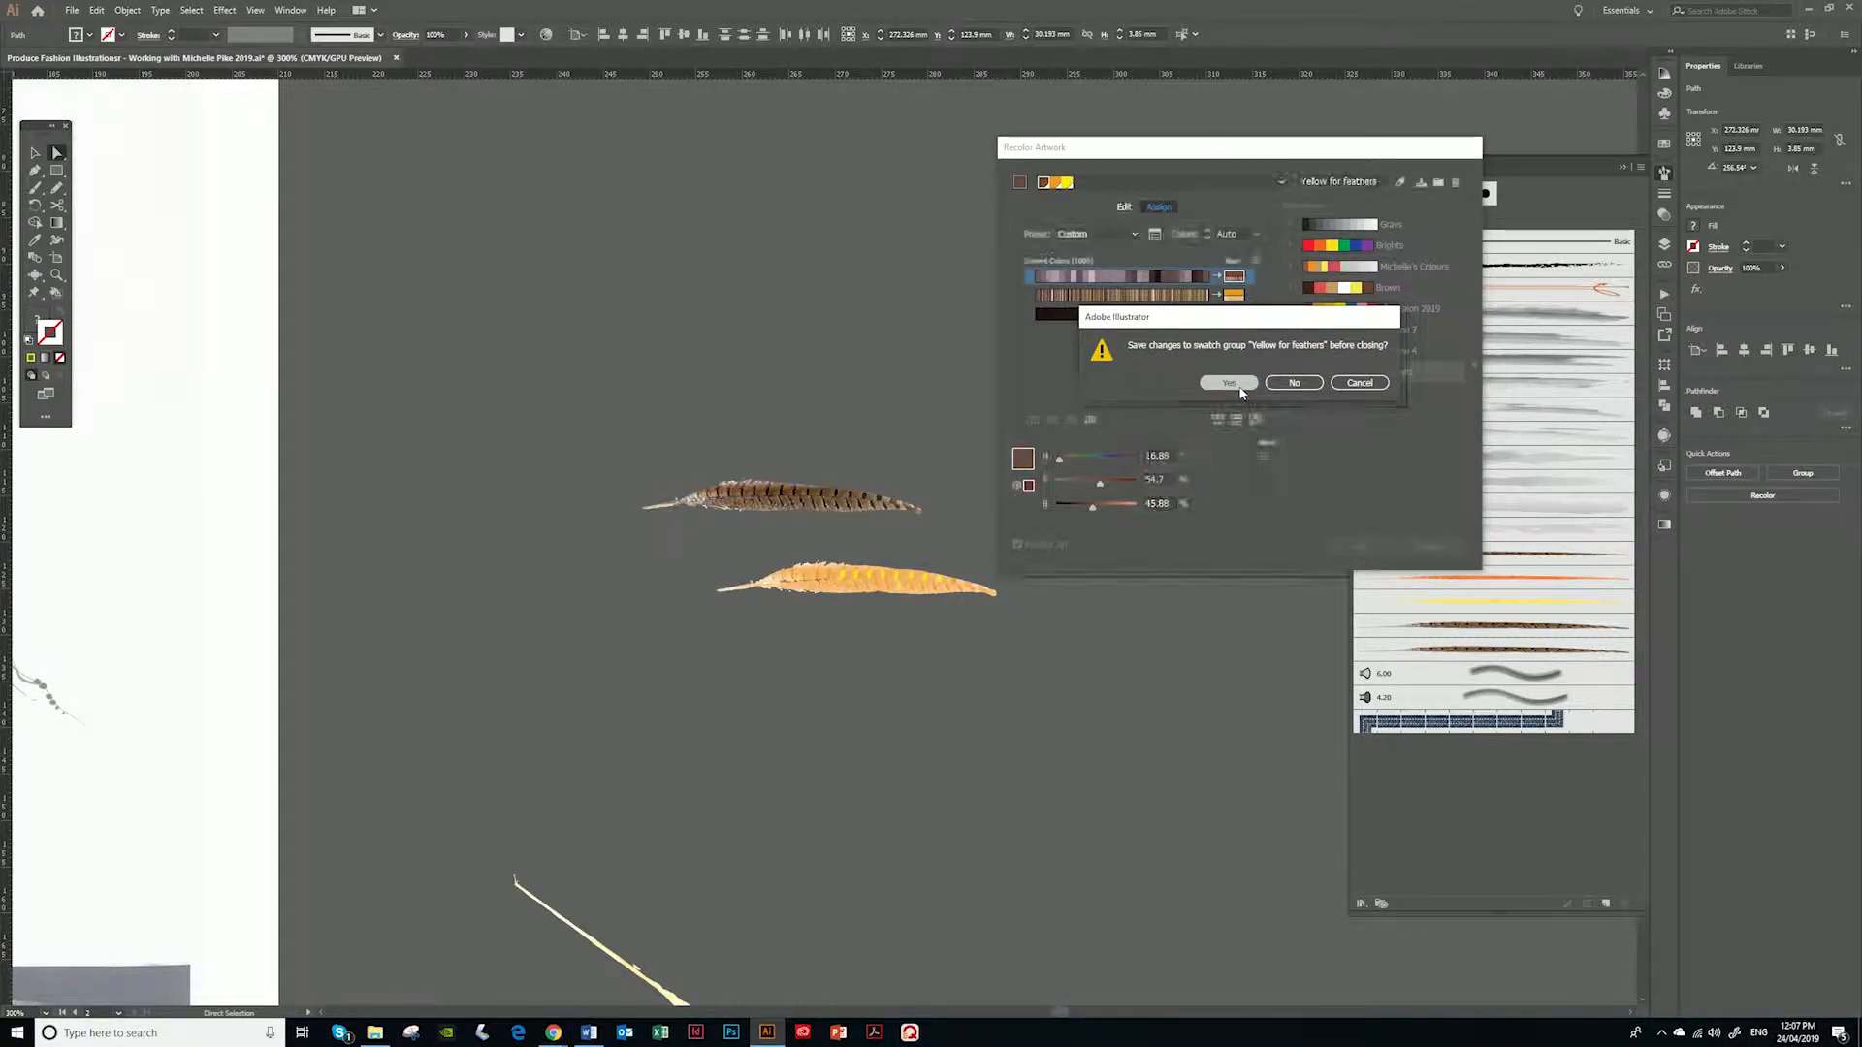
pyautogui.click(1234, 384)
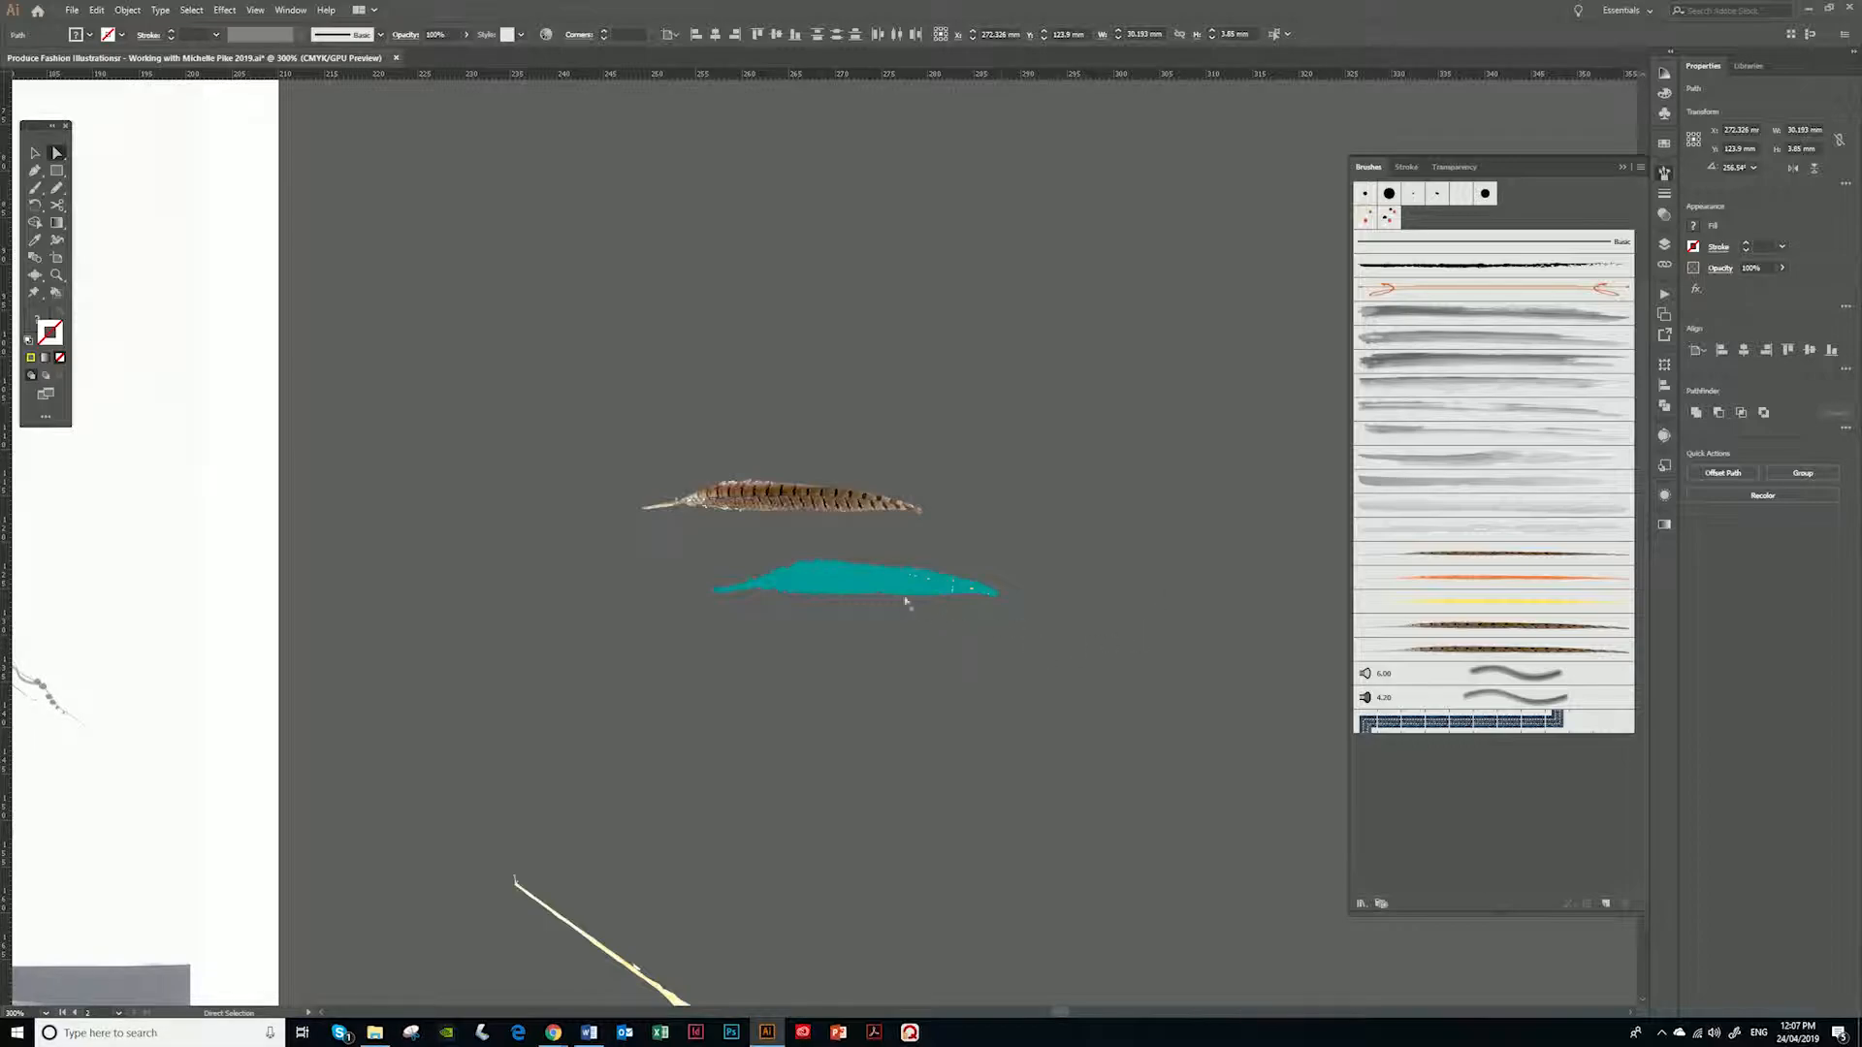
pyautogui.click(1041, 725)
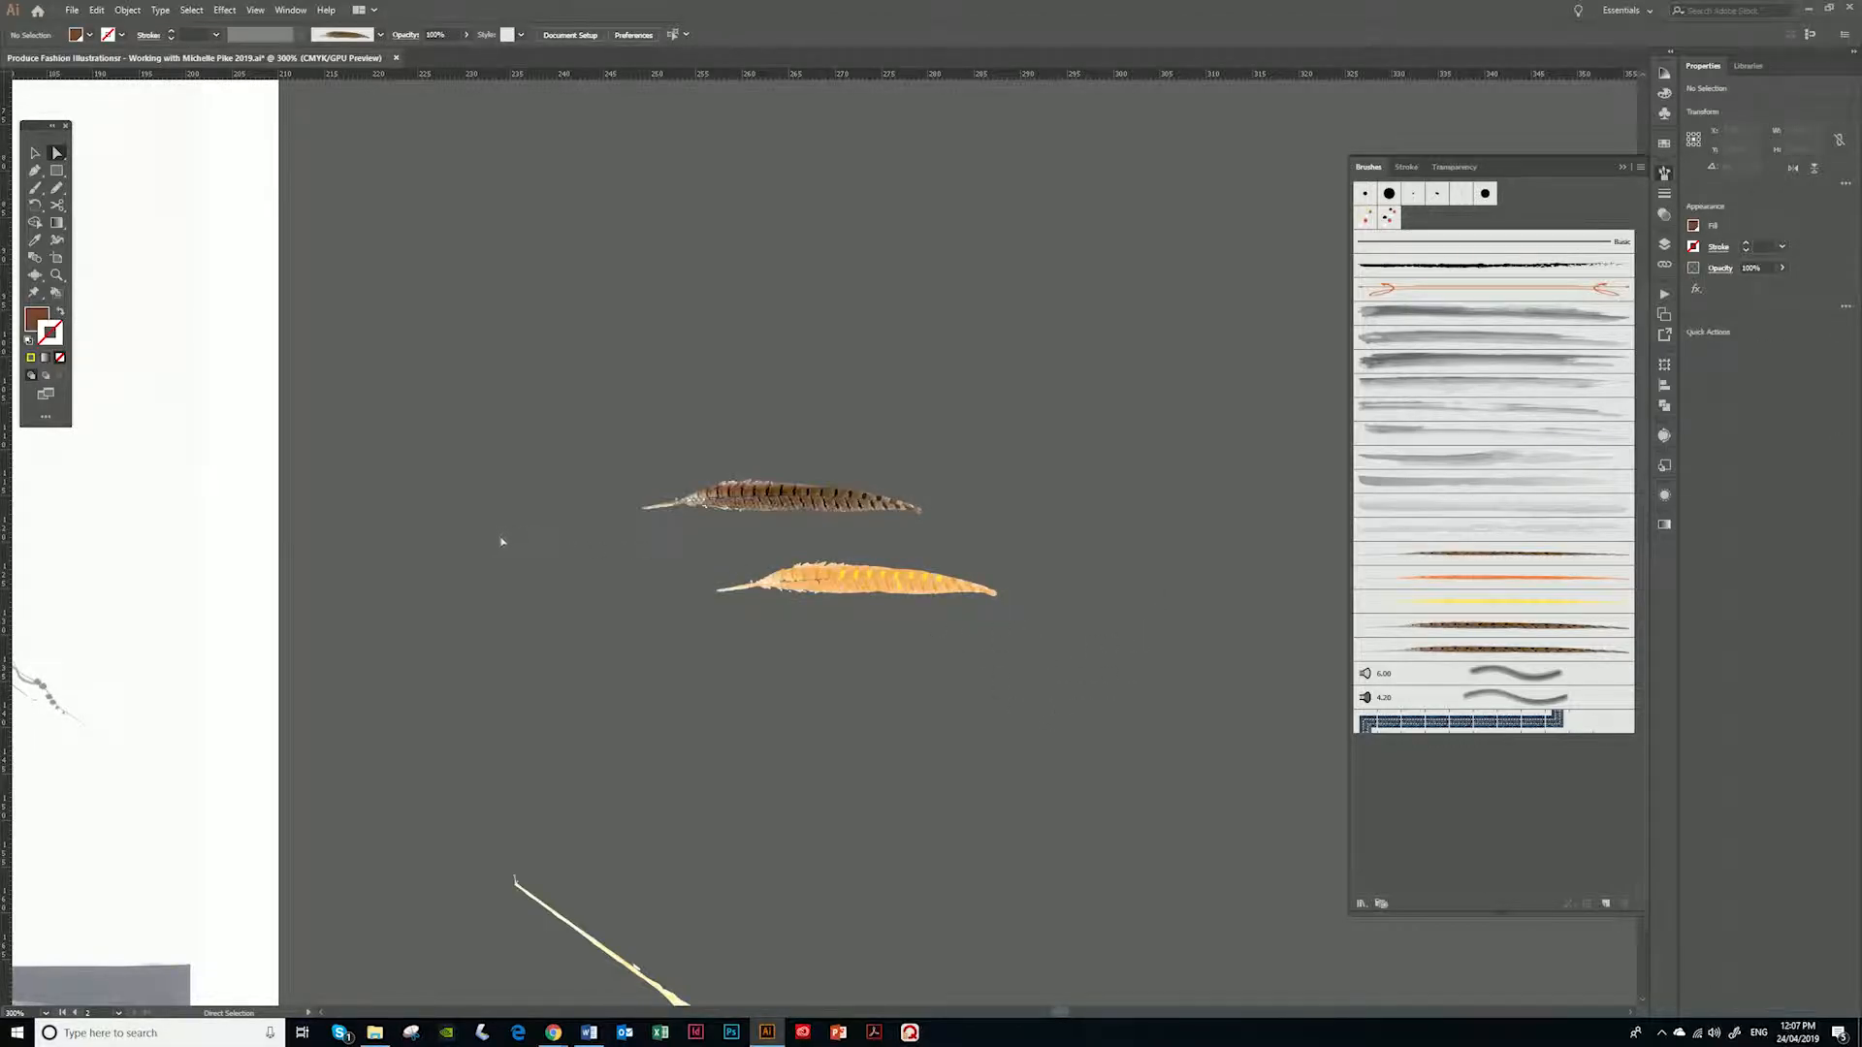
# Create a new art brush from the recoloured orange feather with the default options
pyautogui.click(854, 573)
pyautogui.press('v')
pyautogui.moveTo(868, 582)
pyautogui.mouseDown()
pyautogui.moveTo(1469, 801)
pyautogui.moveTo(1499, 787)
pyautogui.mouseUp()
pyautogui.click(884, 553)
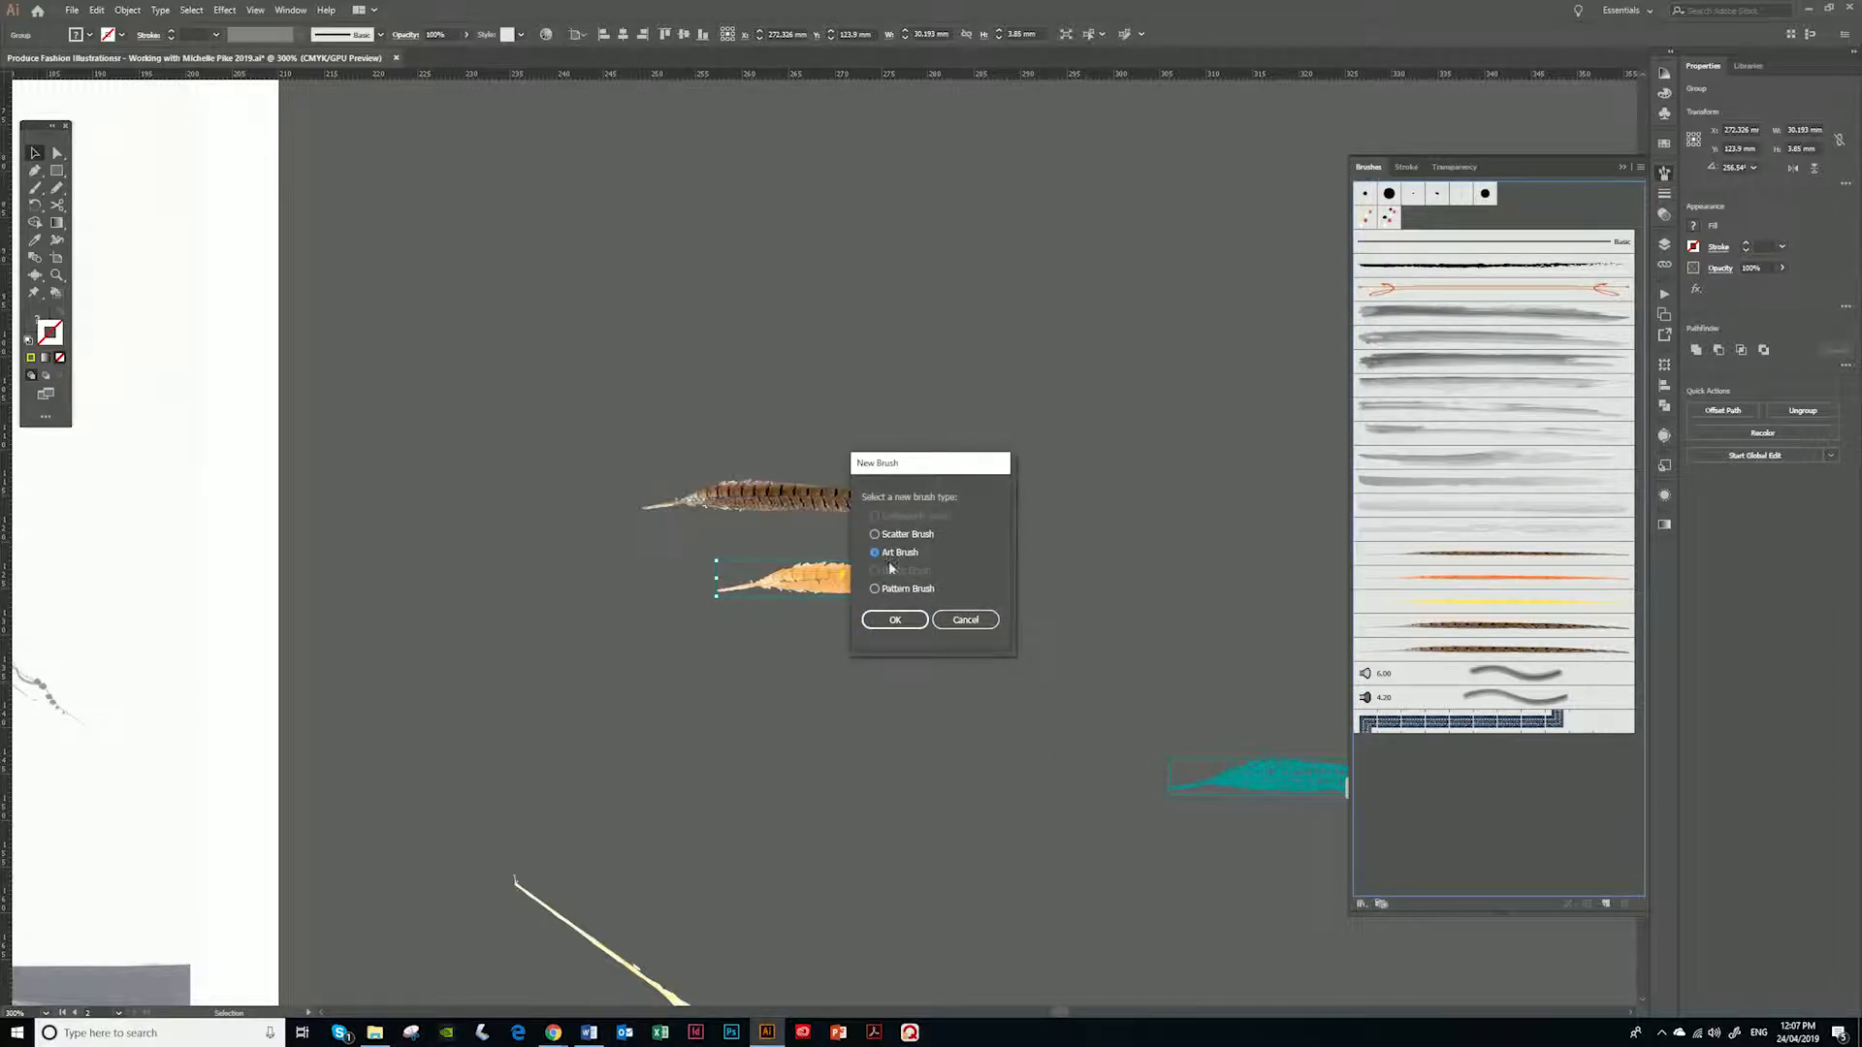
pyautogui.click(895, 619)
pyautogui.click(1035, 709)
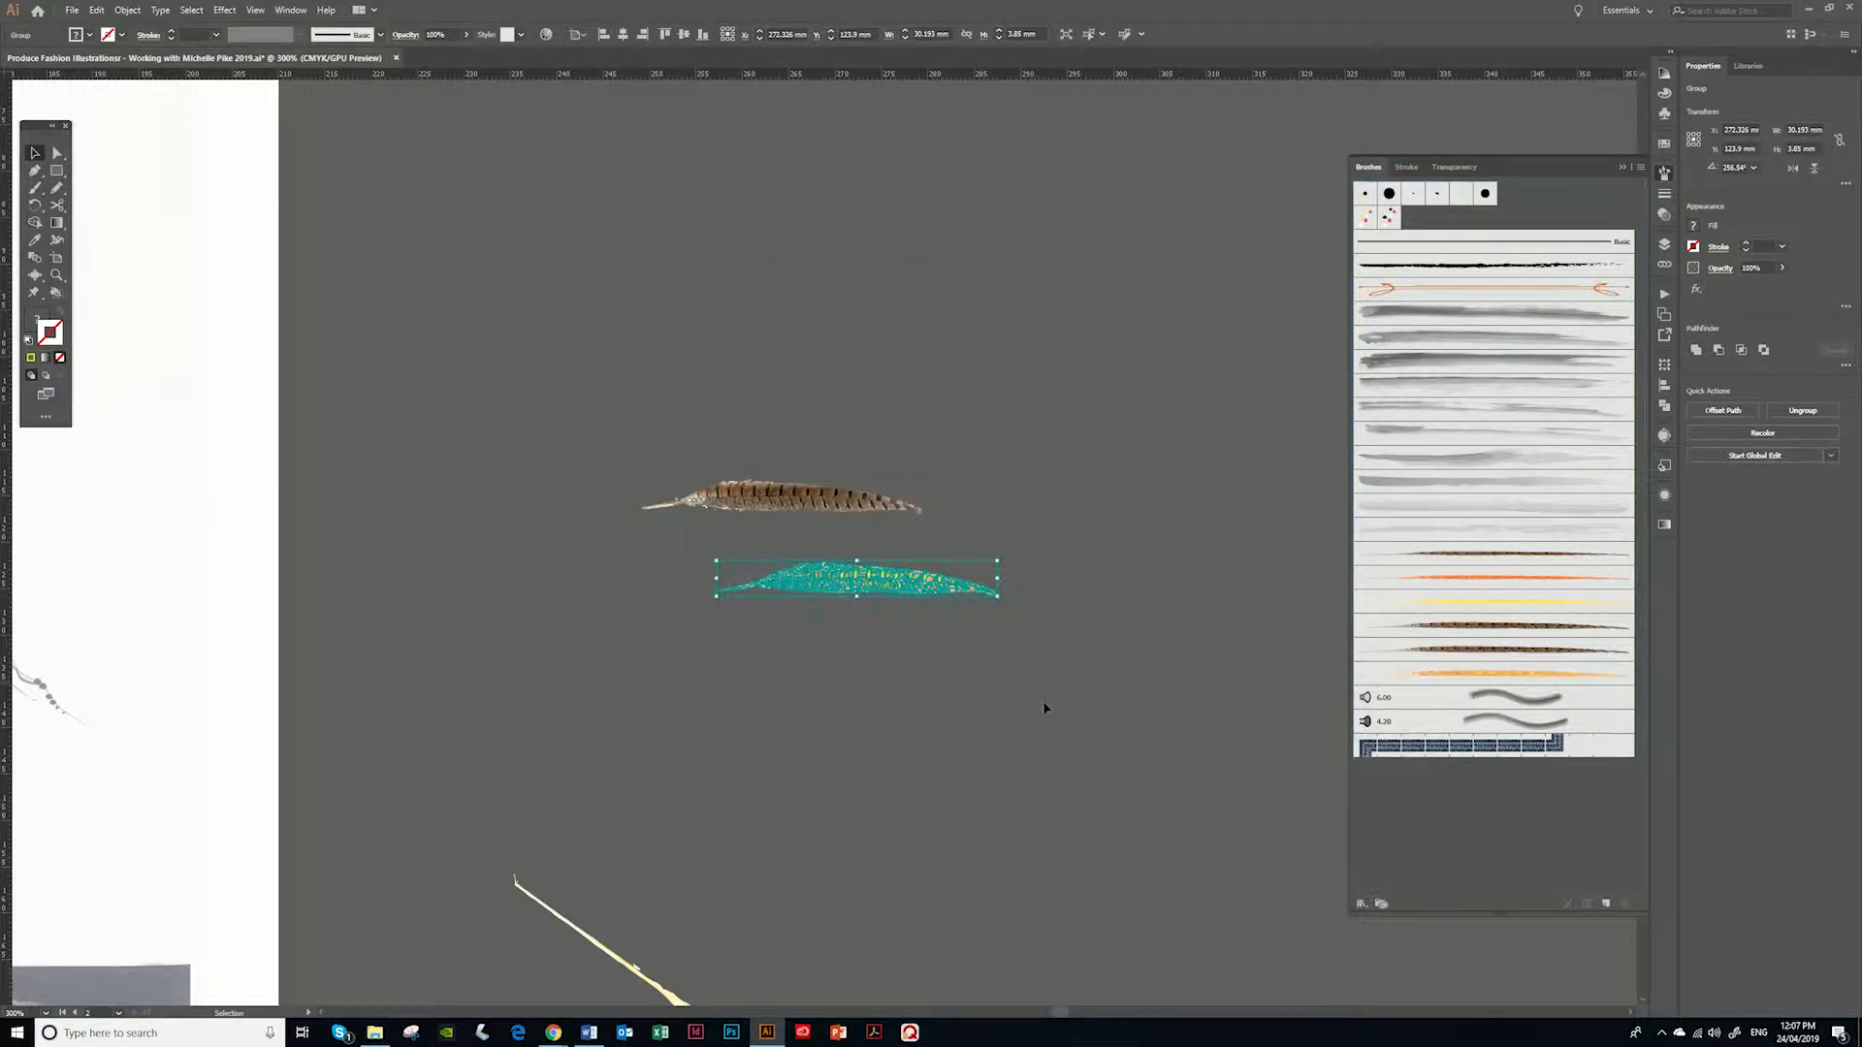
# Draw a curve about 49 mm long outward from the boot top with the Pencil tool and apply the orange feather brush as its stroke
pyautogui.scroll(-2, 1044, 708)
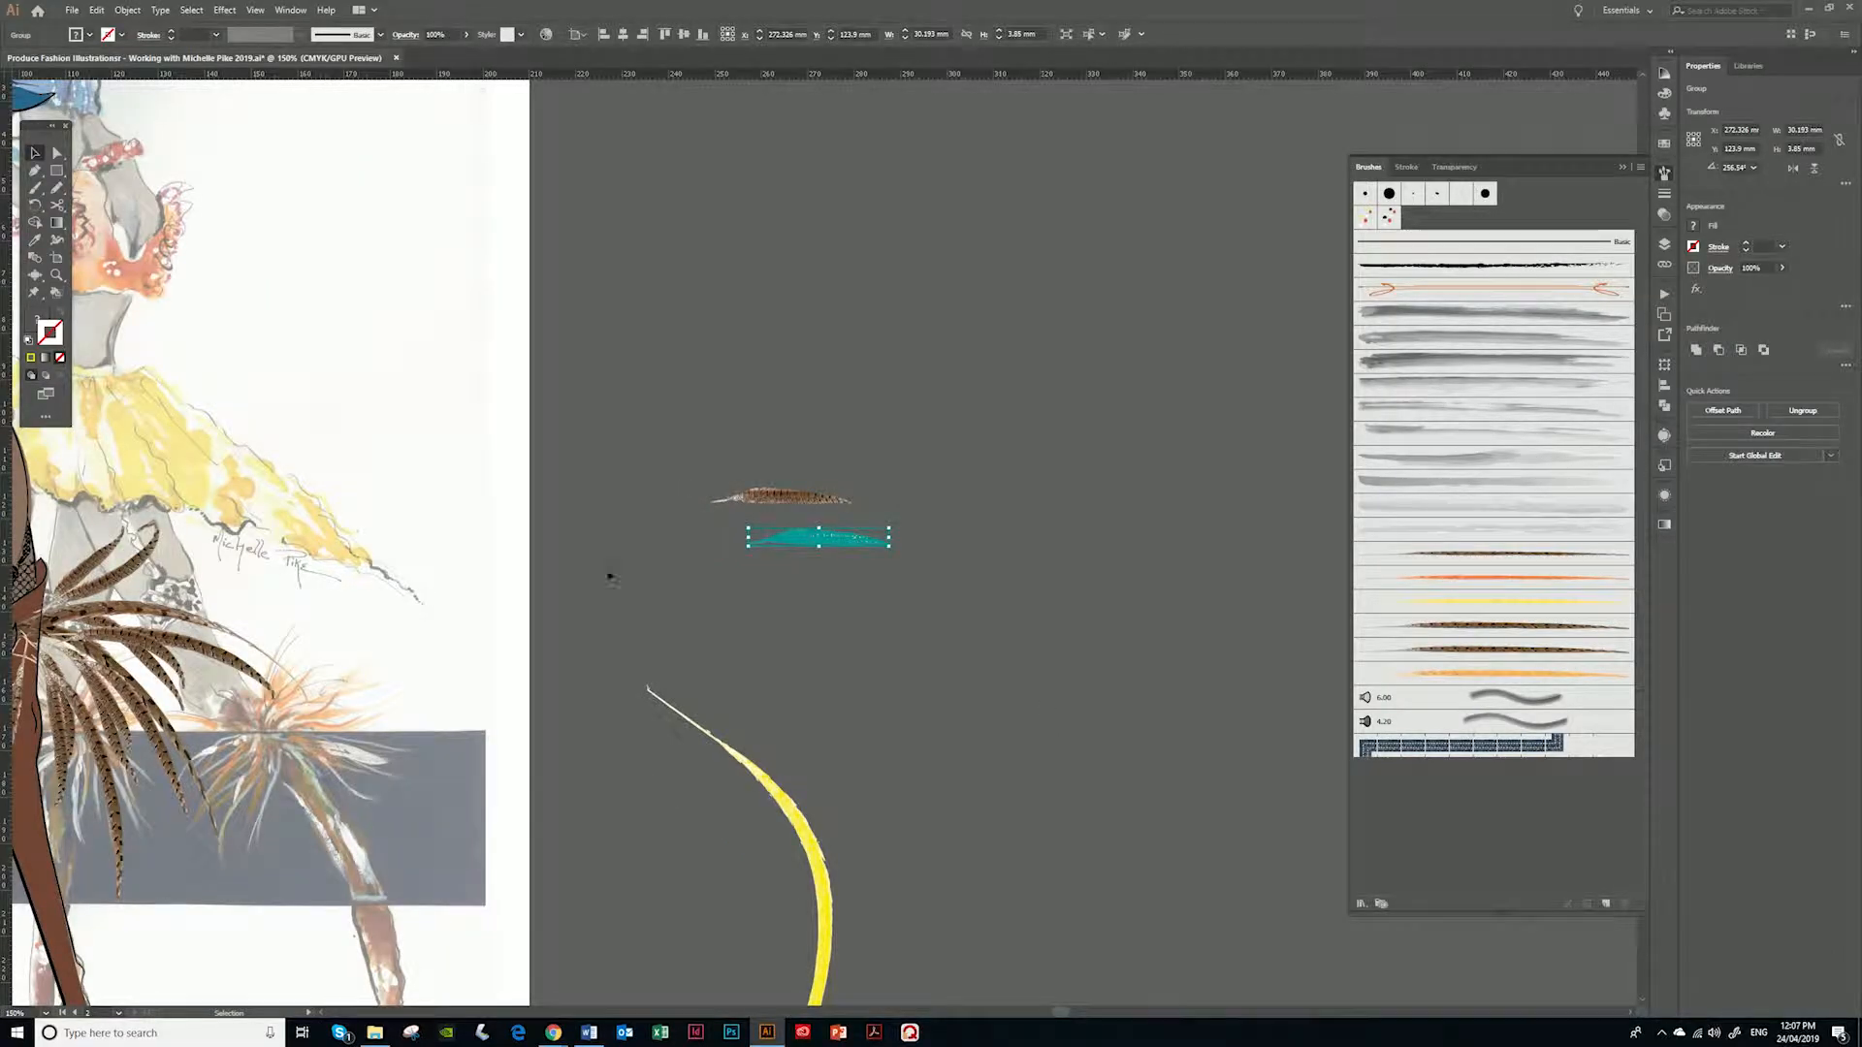
pyautogui.hscroll(-5, 1075, 495)
pyautogui.scroll(-1, 1075, 495)
pyautogui.hscroll(1, 973, 582)
pyautogui.press('n')
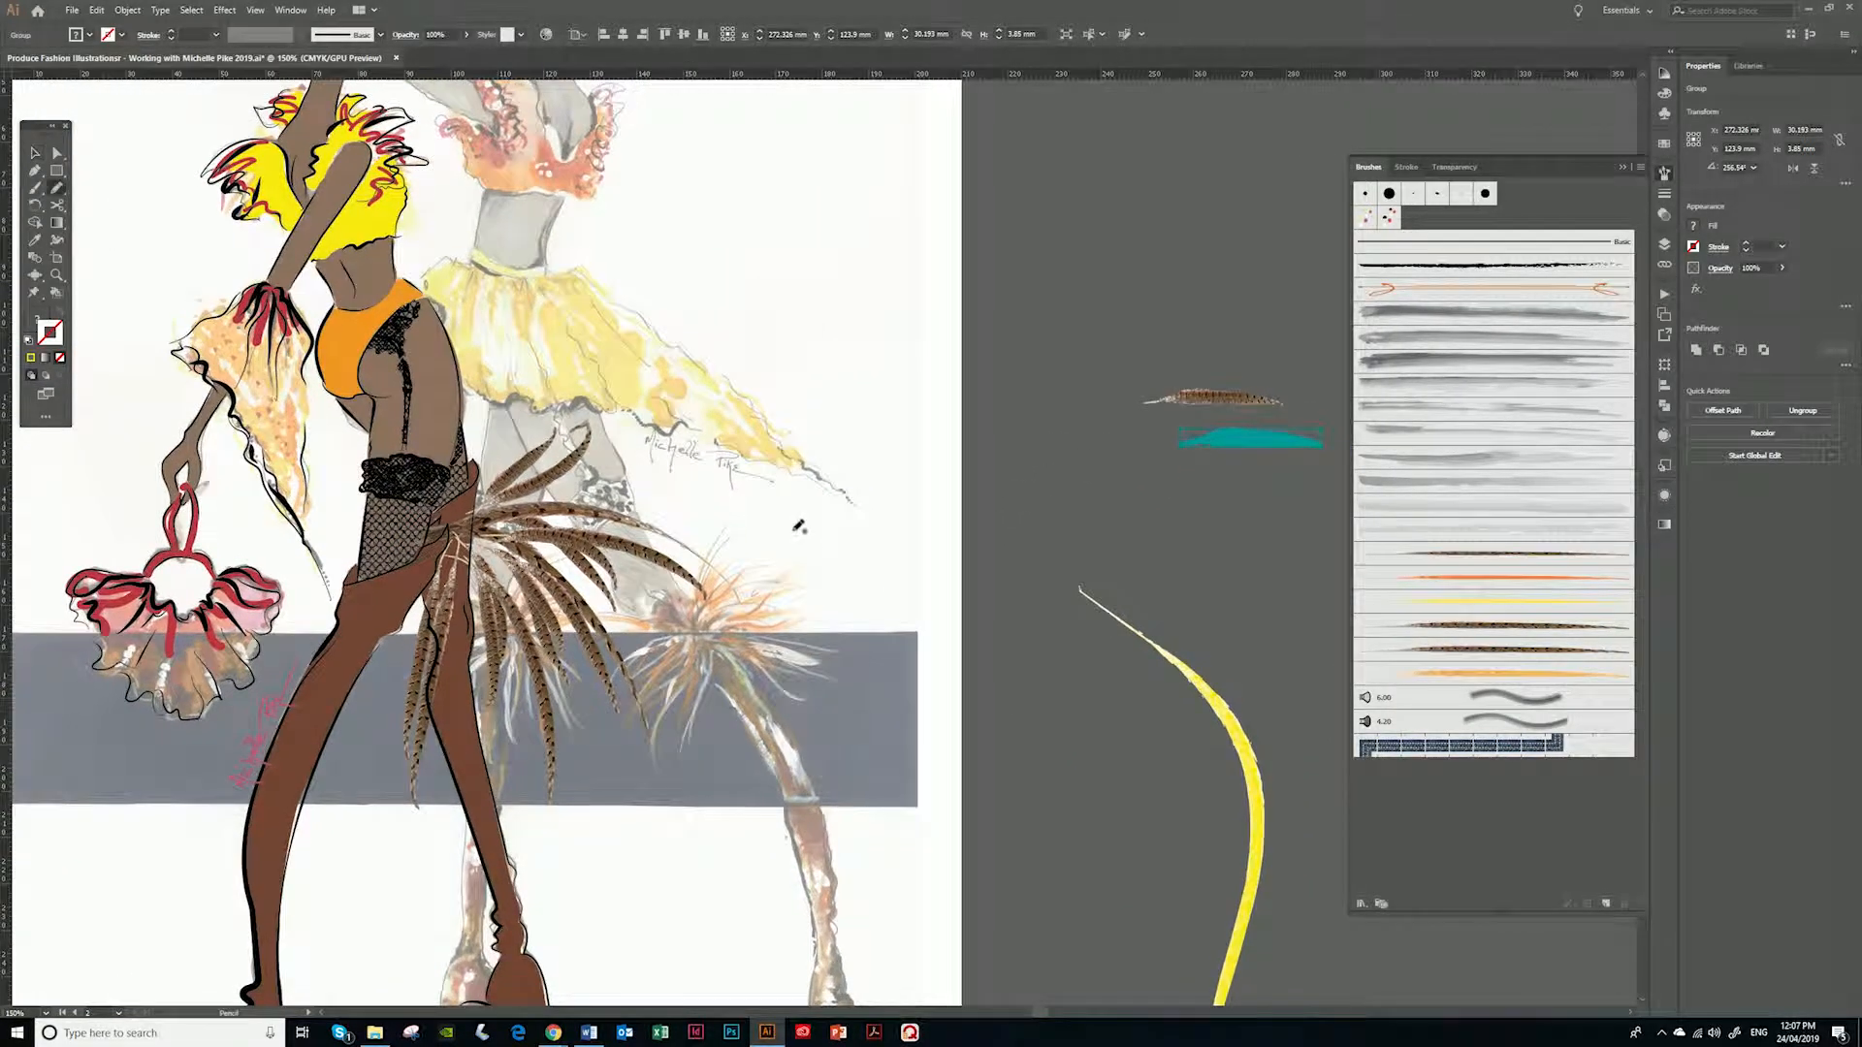
pyautogui.moveTo(474, 509)
pyautogui.mouseDown()
pyautogui.moveTo(505, 497)
pyautogui.moveTo(878, 594)
pyautogui.moveTo(853, 636)
pyautogui.mouseUp()
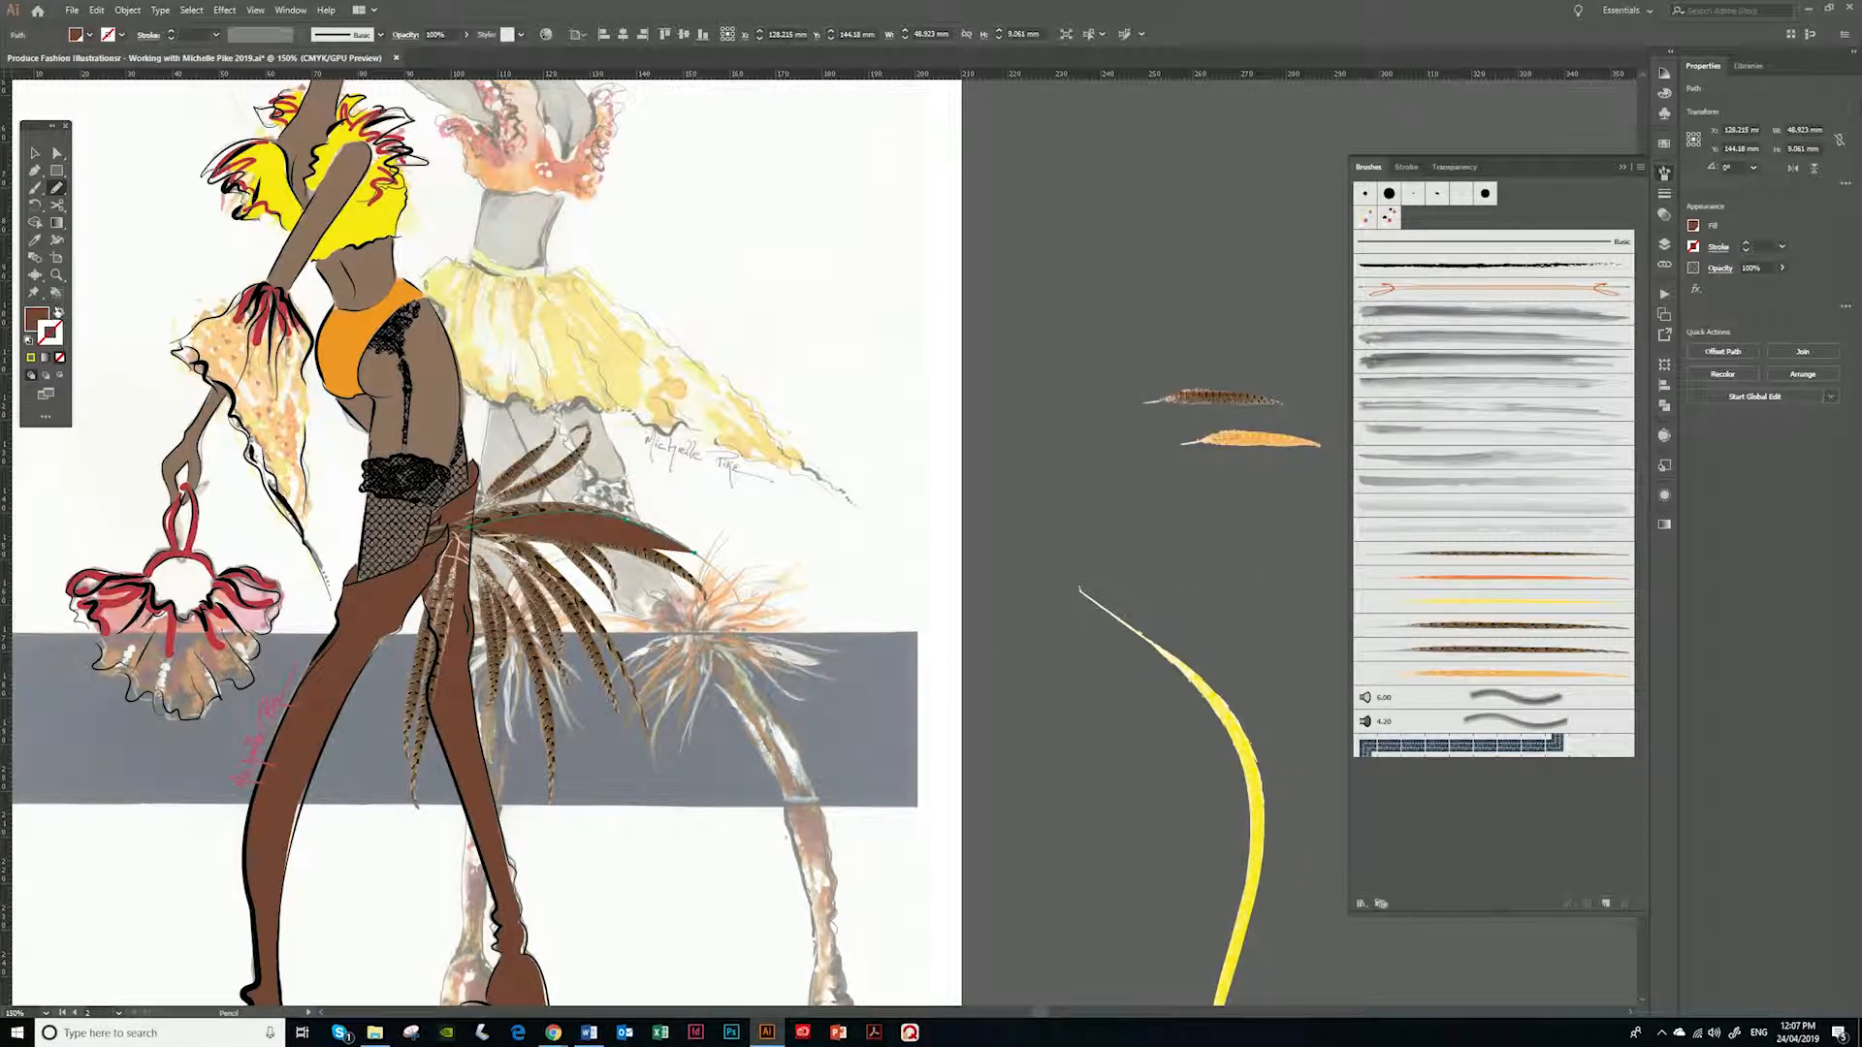
pyautogui.click(60, 312)
pyautogui.click(1493, 672)
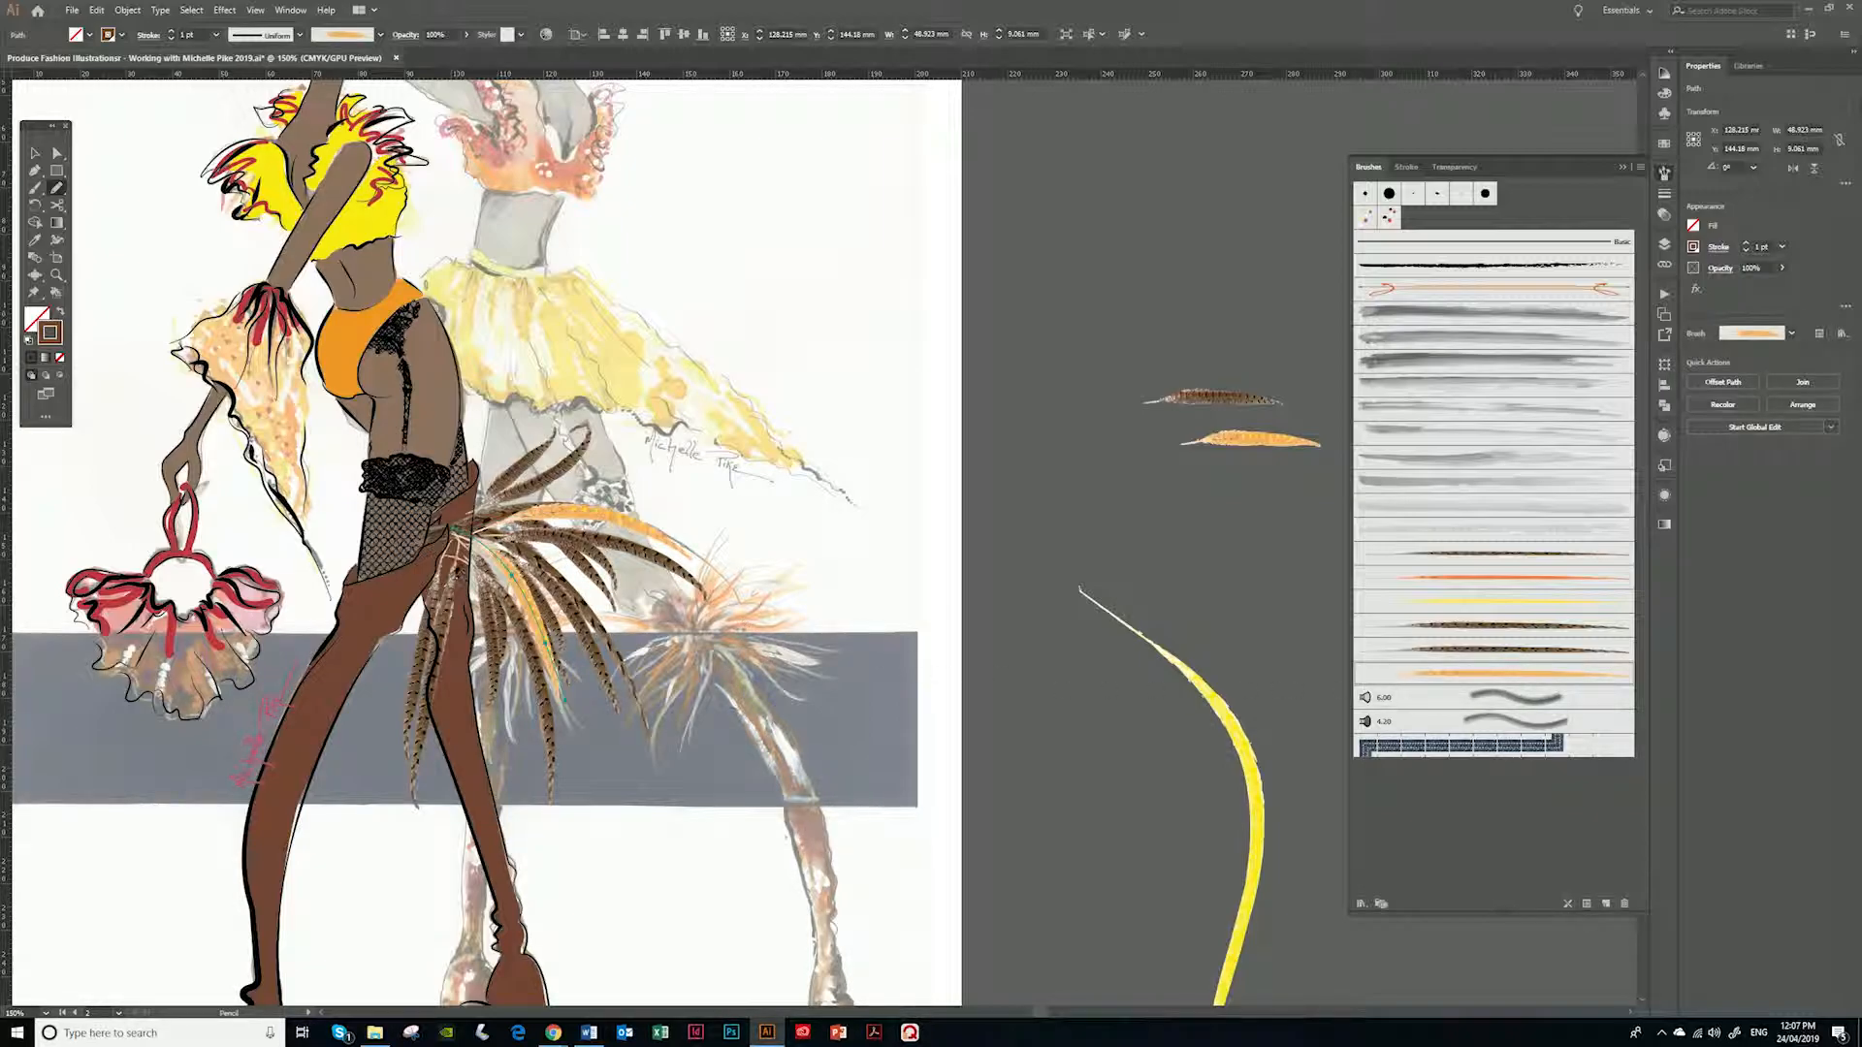
# Add more orange feather strokes fanning from the boot top, one running down the leg about 33 mm long
pyautogui.moveTo(454, 548); pyautogui.dragTo(460, 704)
pyautogui.moveTo(511, 521); pyautogui.dragTo(585, 604)
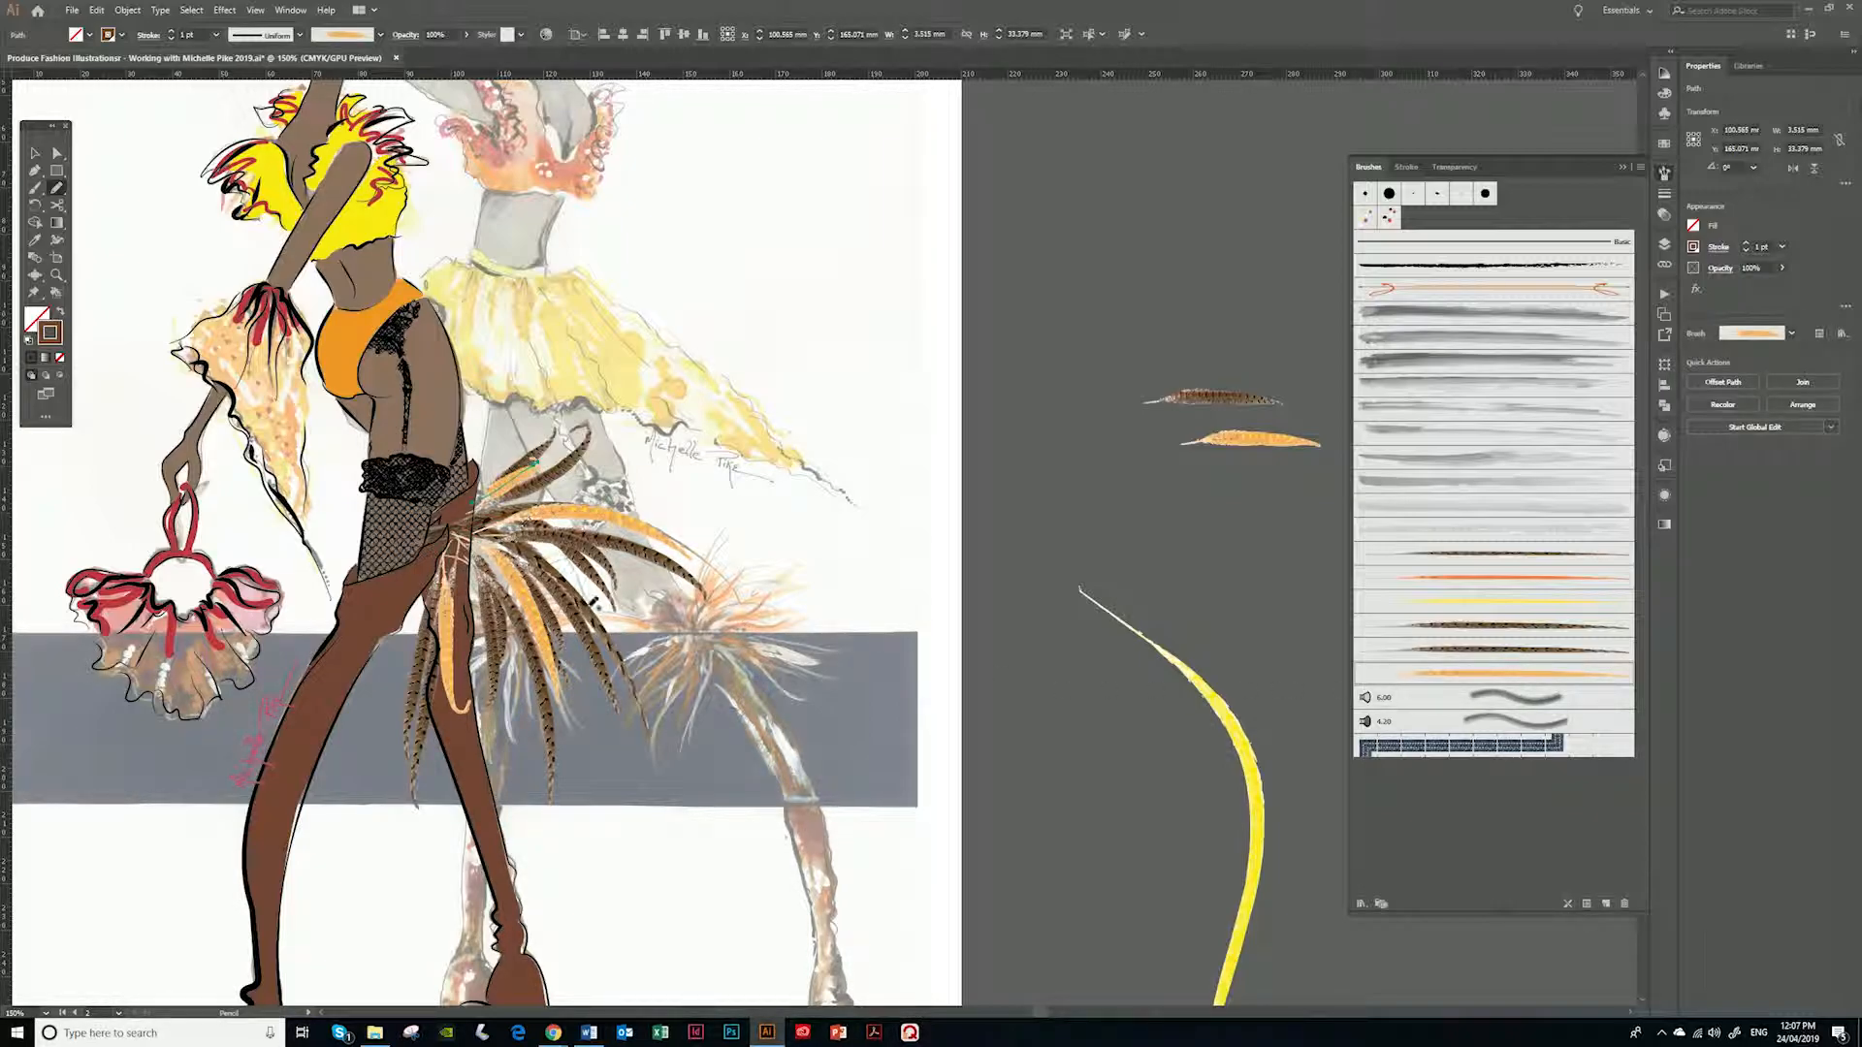
pyautogui.moveTo(1002, 464)
pyautogui.mouseDown()
pyautogui.moveTo(1168, 540)
pyautogui.moveTo(1168, 515)
pyautogui.mouseUp()
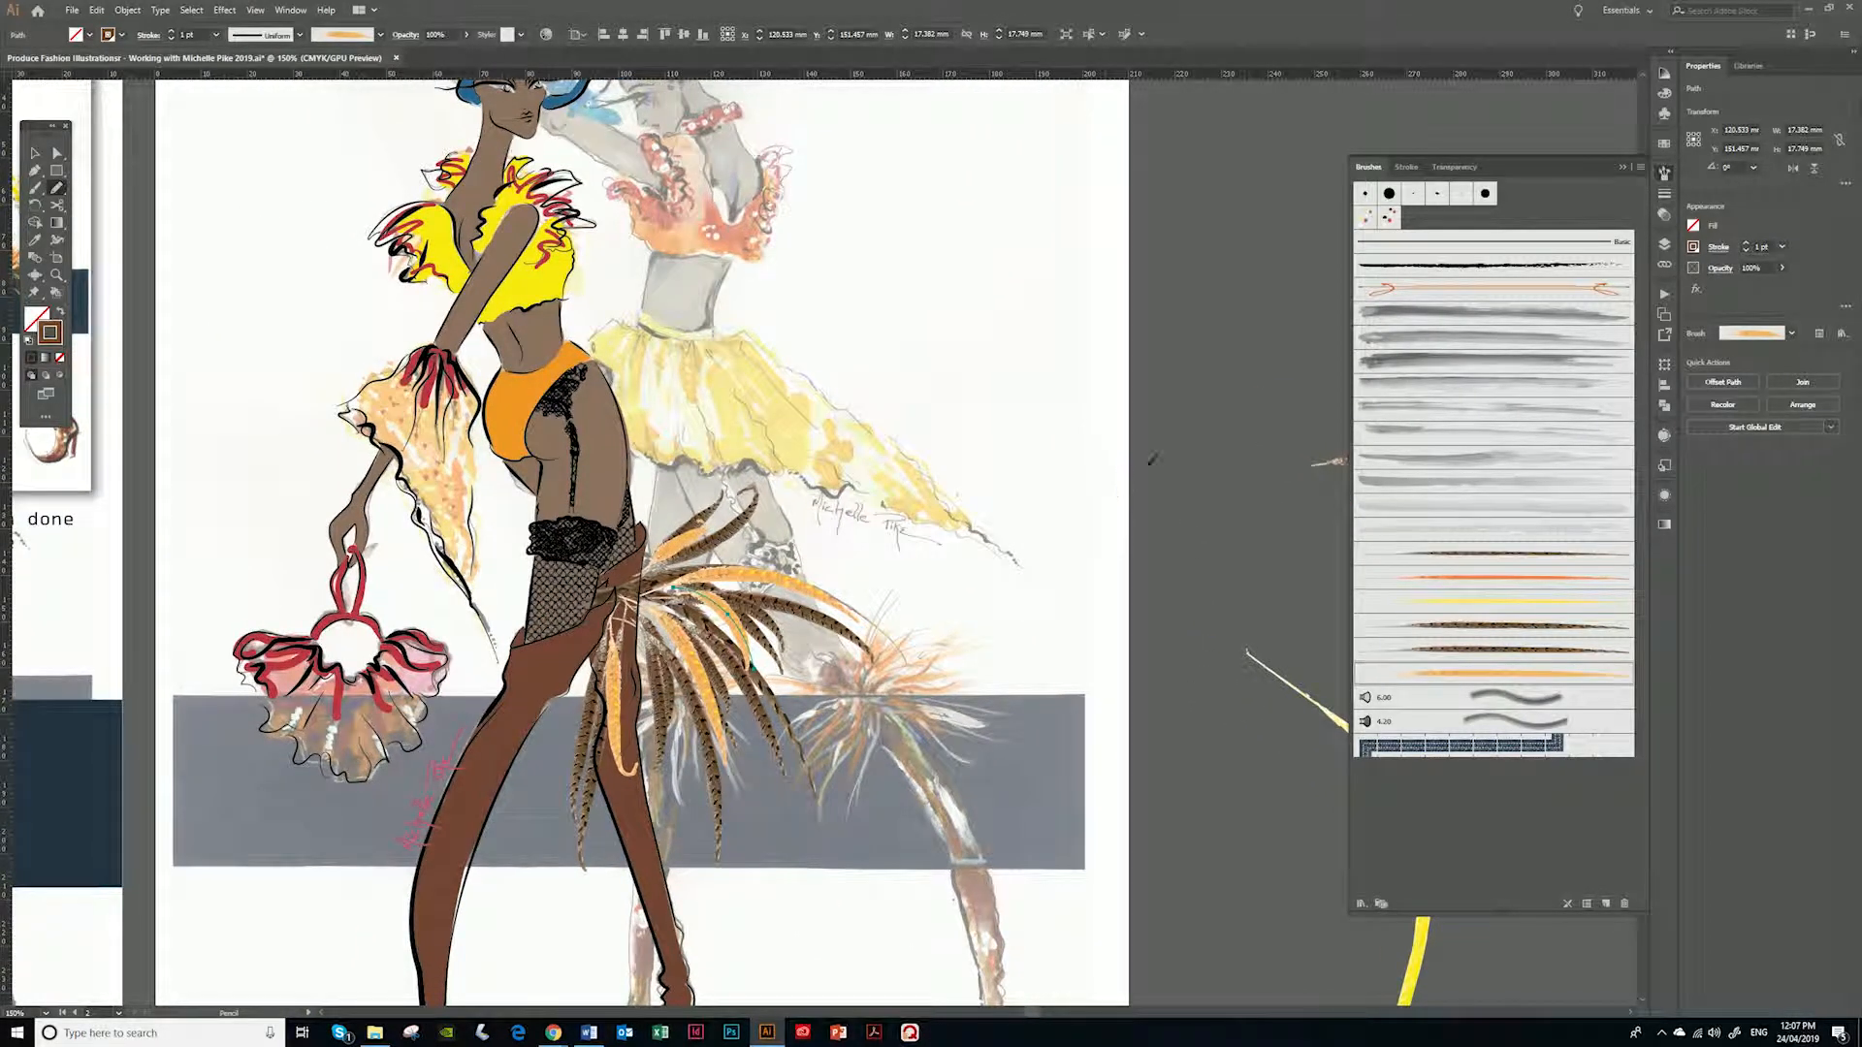
# Place the scatter brush's yellow, white and red dot artwork on the empty canvas and examine its separate parts up close
pyautogui.press('v')
pyautogui.click(1246, 379)
pyautogui.moveTo(1203, 259); pyautogui.dragTo(1234, 271)
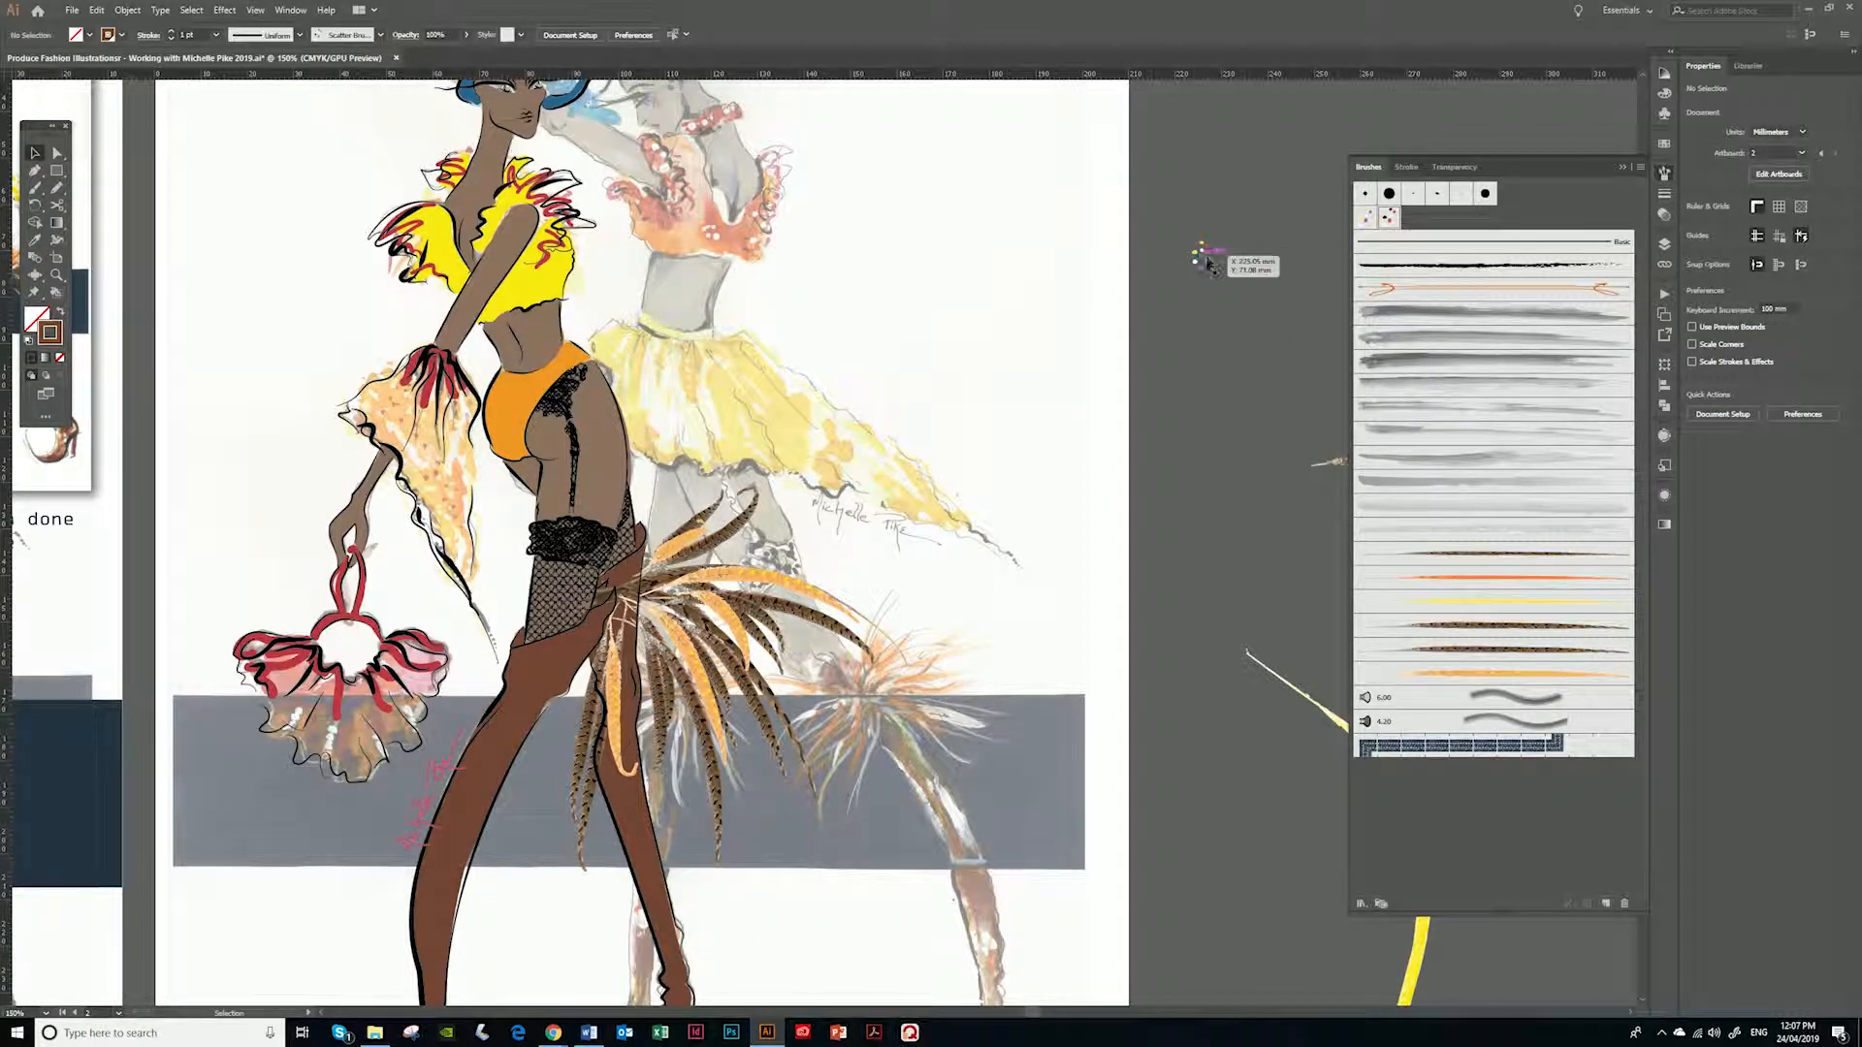
pyautogui.hotkey('ctrl', '=')
pyautogui.hotkey('ctrl', '=')
pyautogui.hotkey('ctrl', '=')
pyautogui.moveTo(1219, 256); pyautogui.dragTo(301, 577)
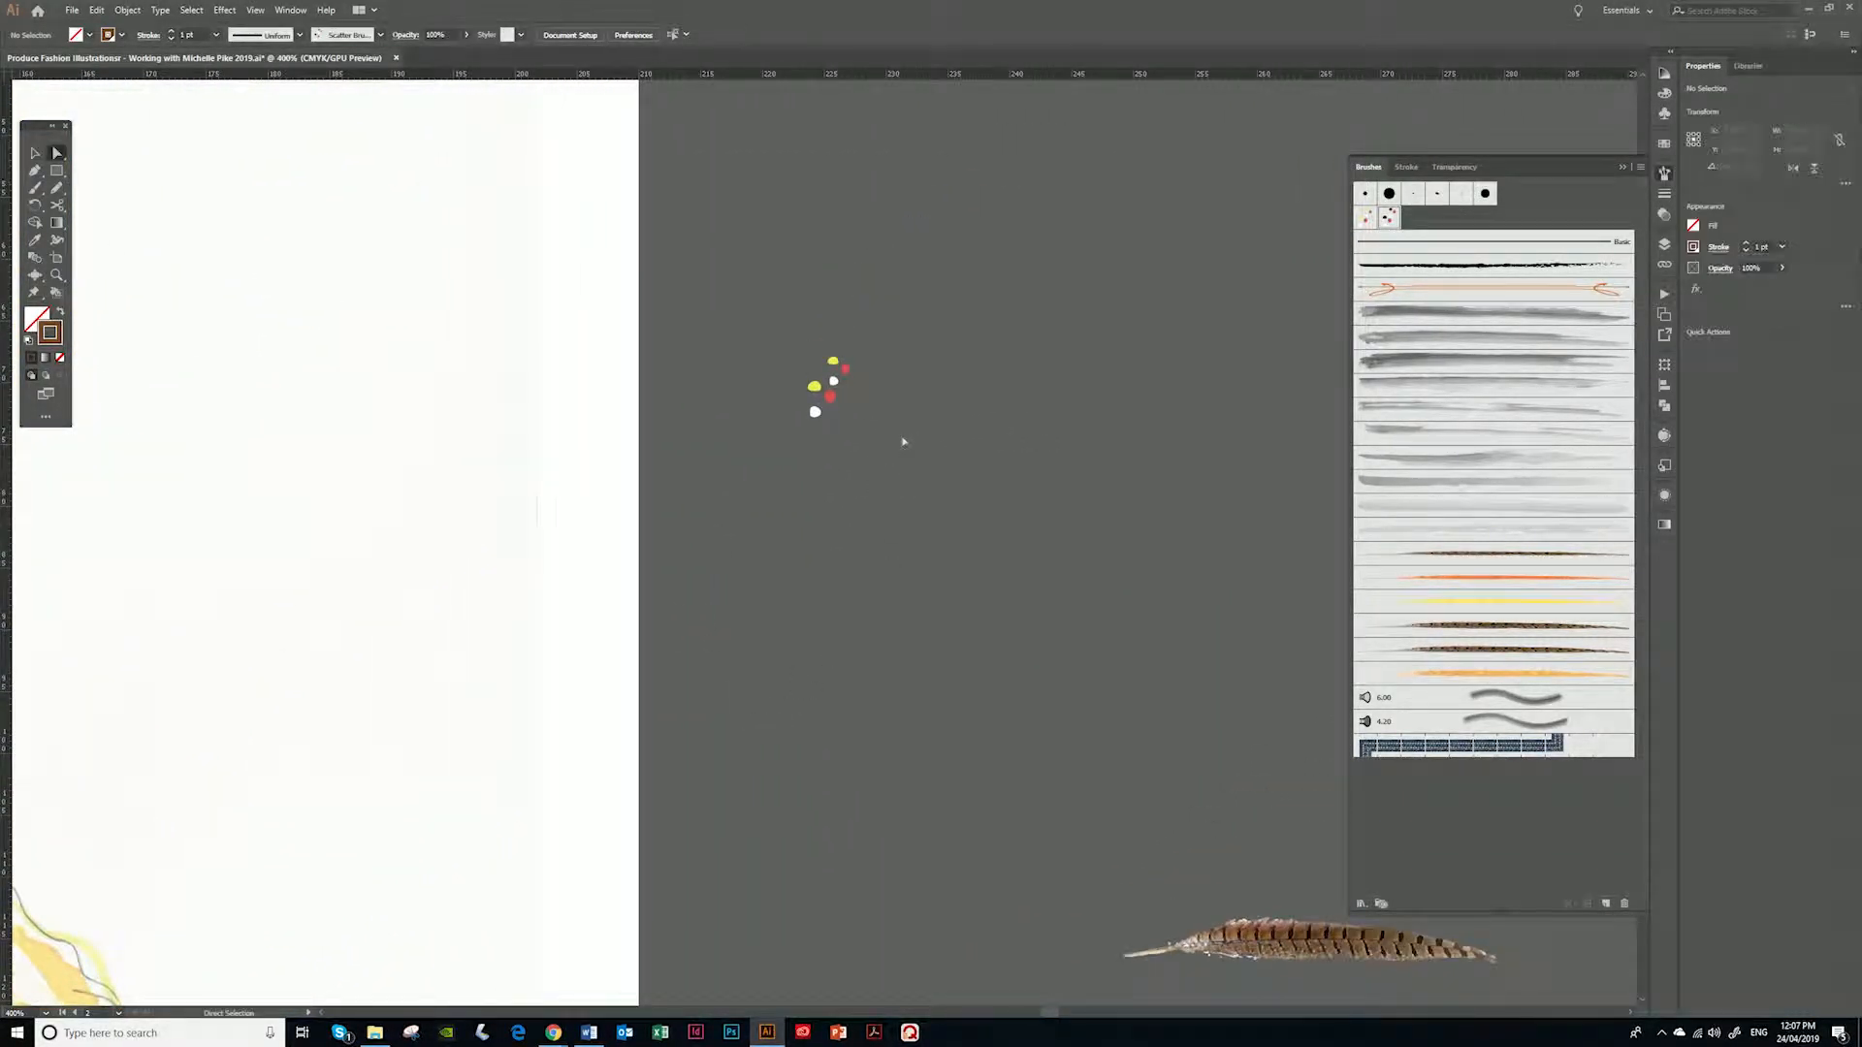
pyautogui.click(849, 400)
pyautogui.click(861, 457)
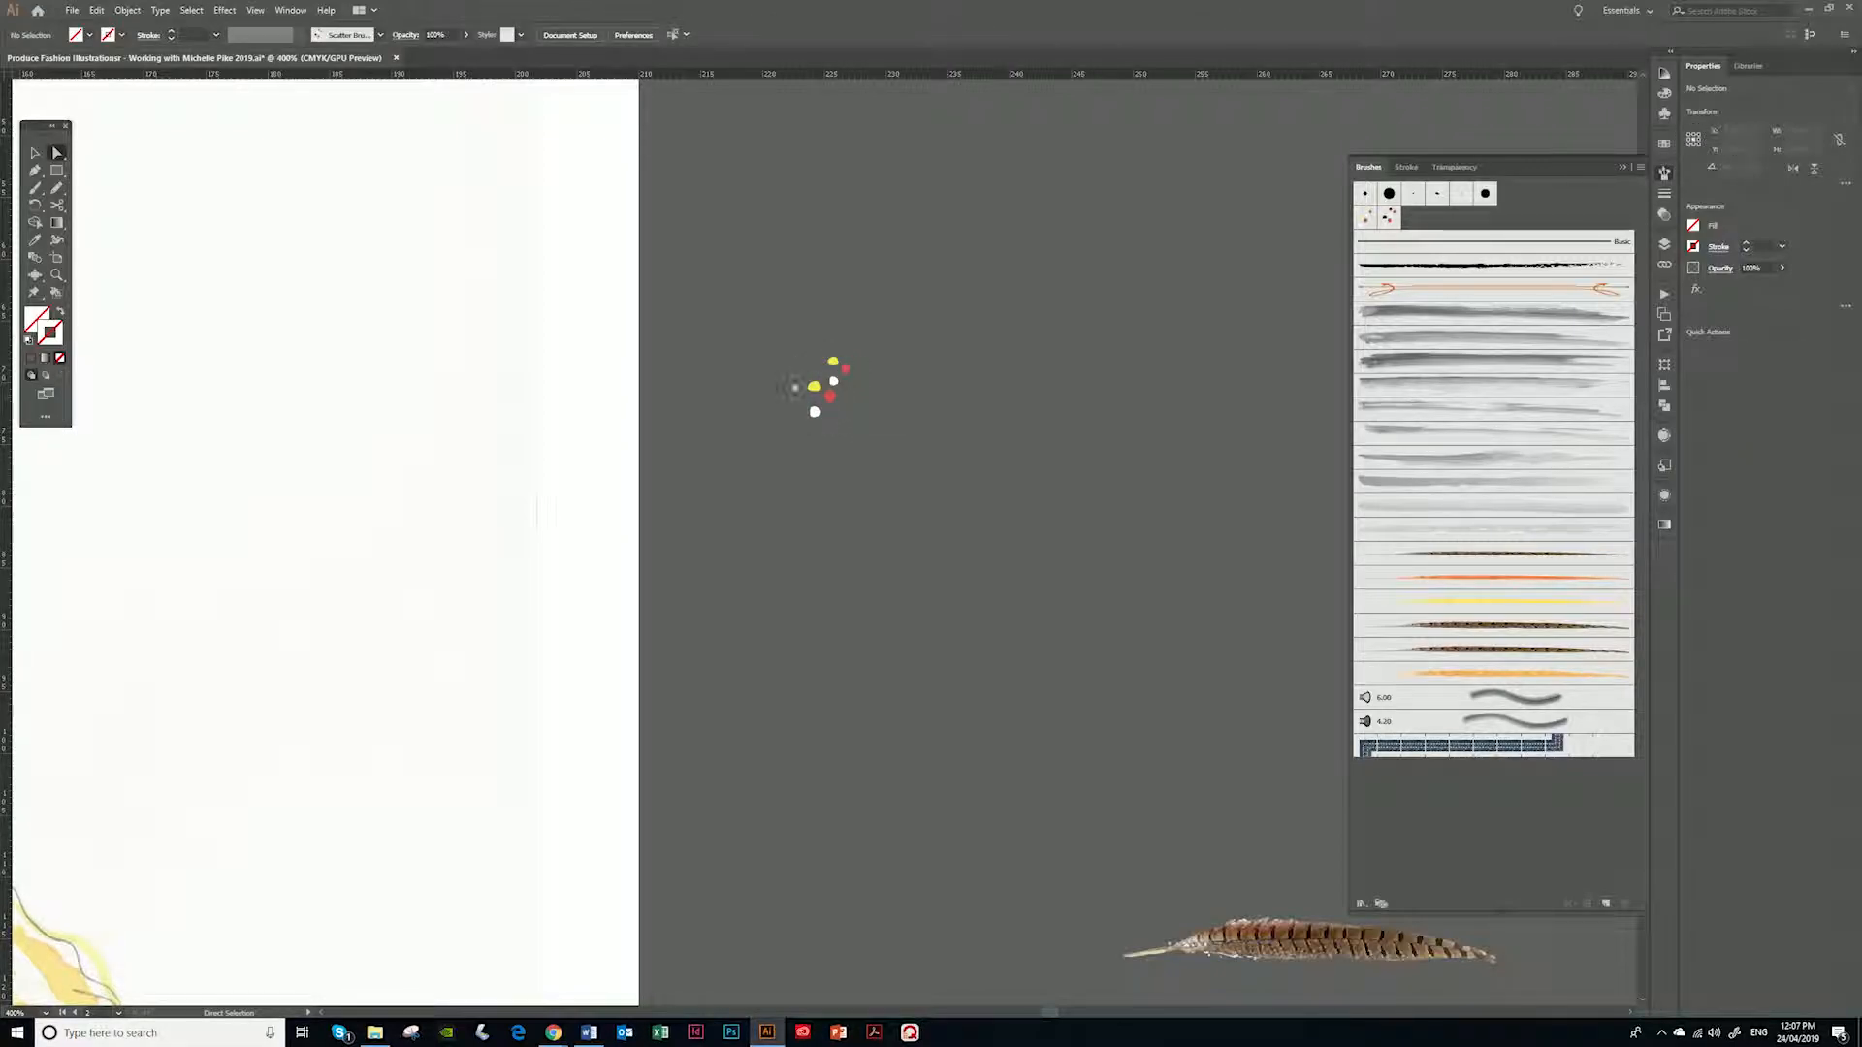
# Draw an ellipse about 1.3 by 1.5 mm beside the dot artwork and fill it with the red sampled from a dot
pyautogui.click(834, 410)
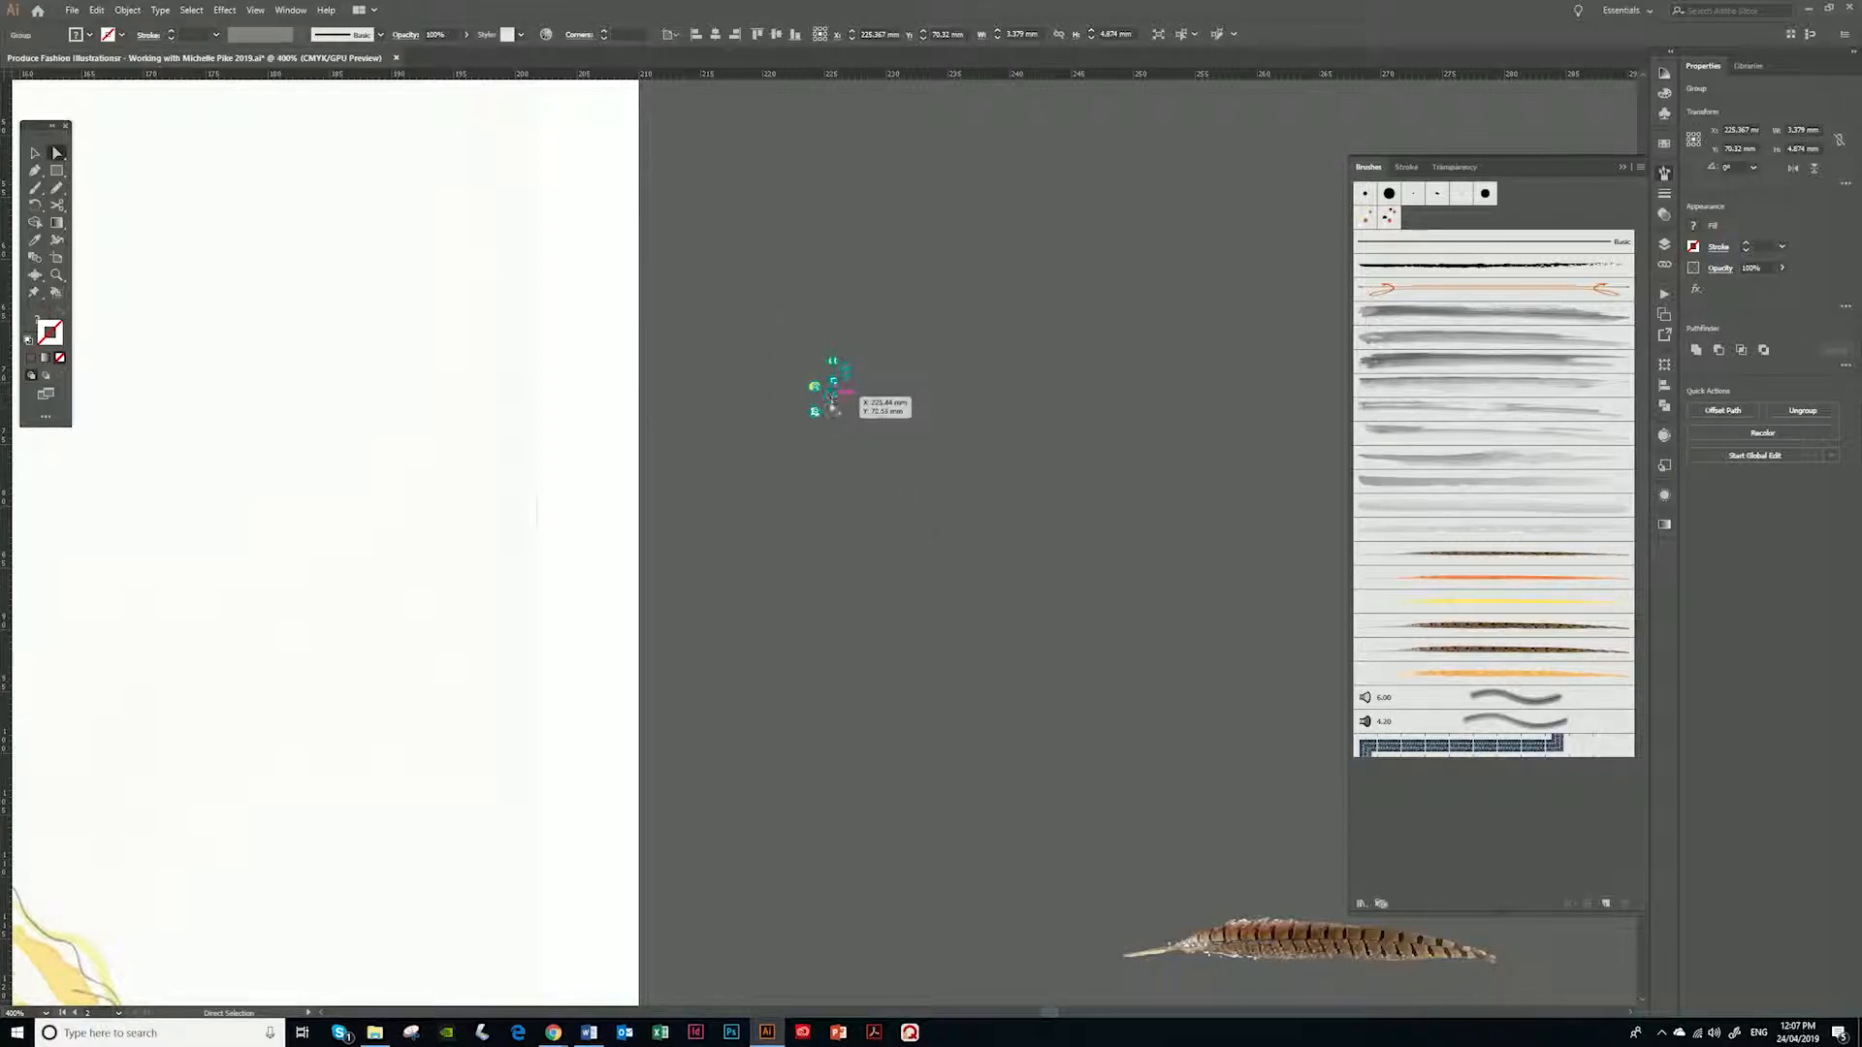
pyautogui.hotkey('ctrl', '+')
pyautogui.hotkey('ctrl', '+')
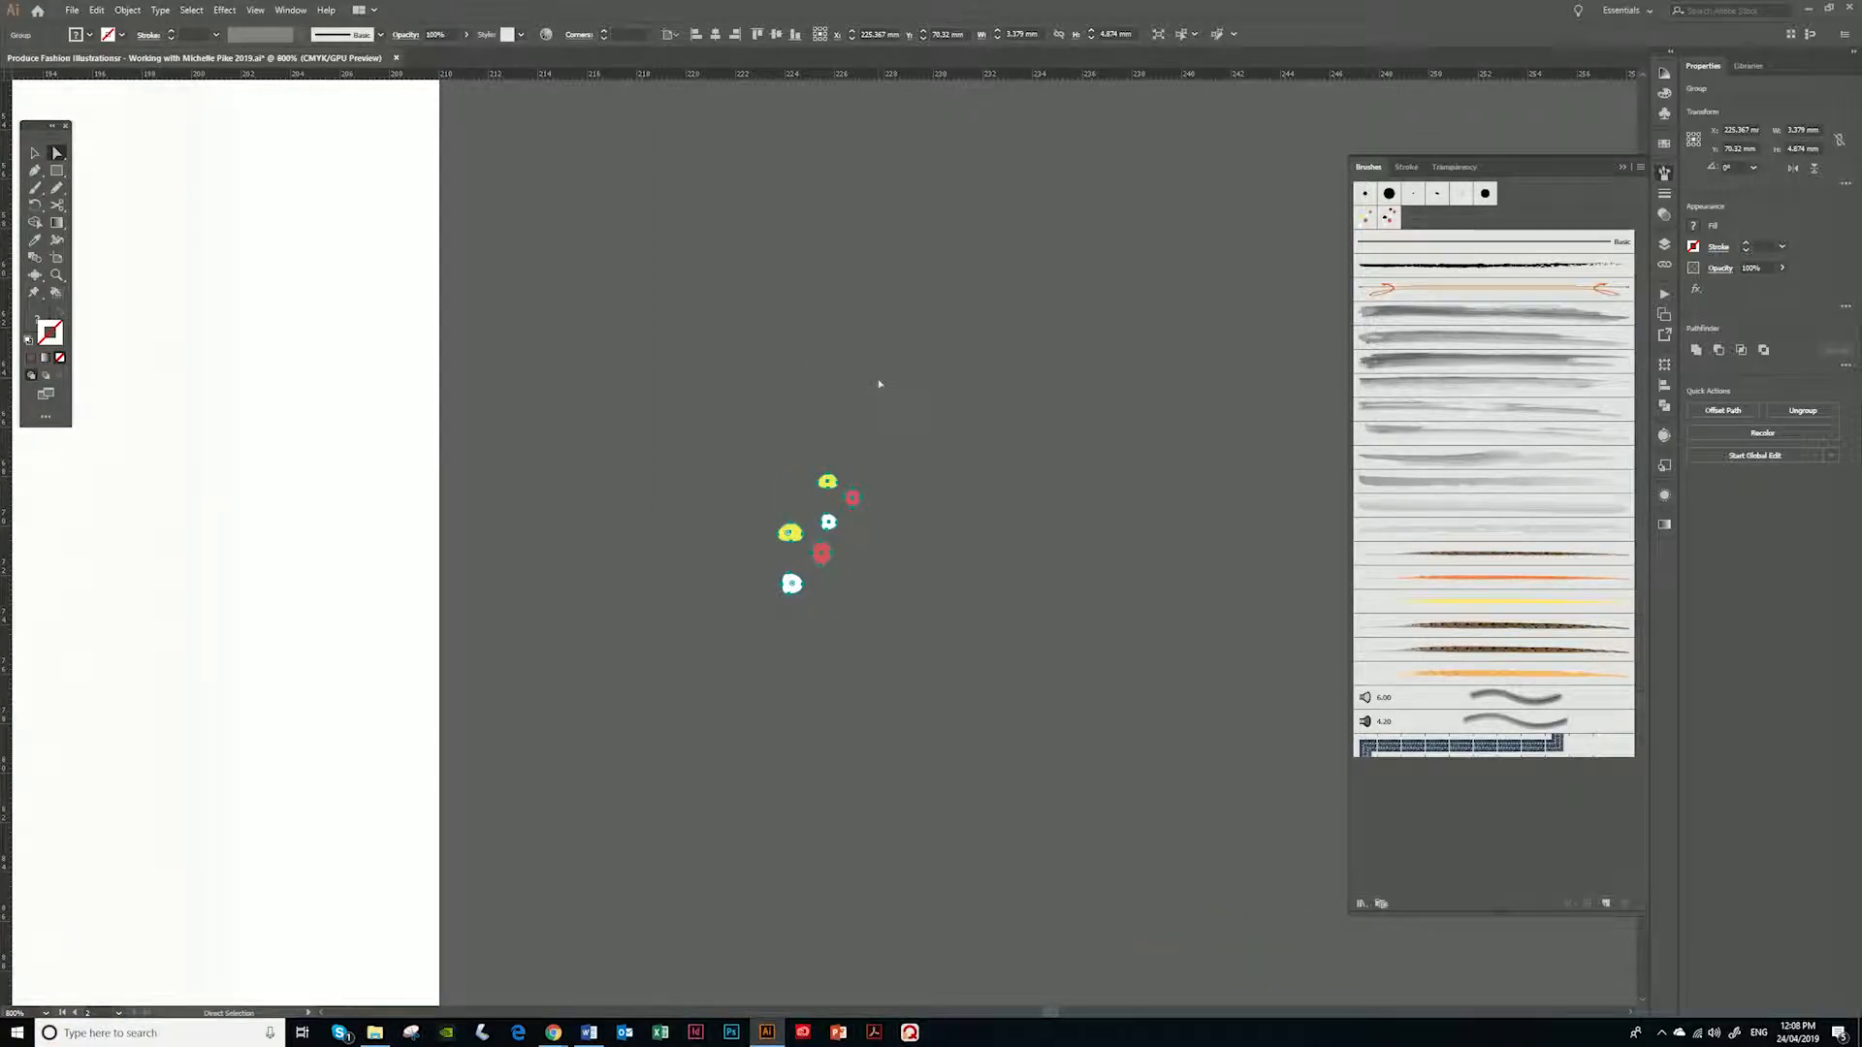
pyautogui.moveTo(56, 171); pyautogui.dragTo(107, 204)
pyautogui.moveTo(873, 544); pyautogui.dragTo(906, 582)
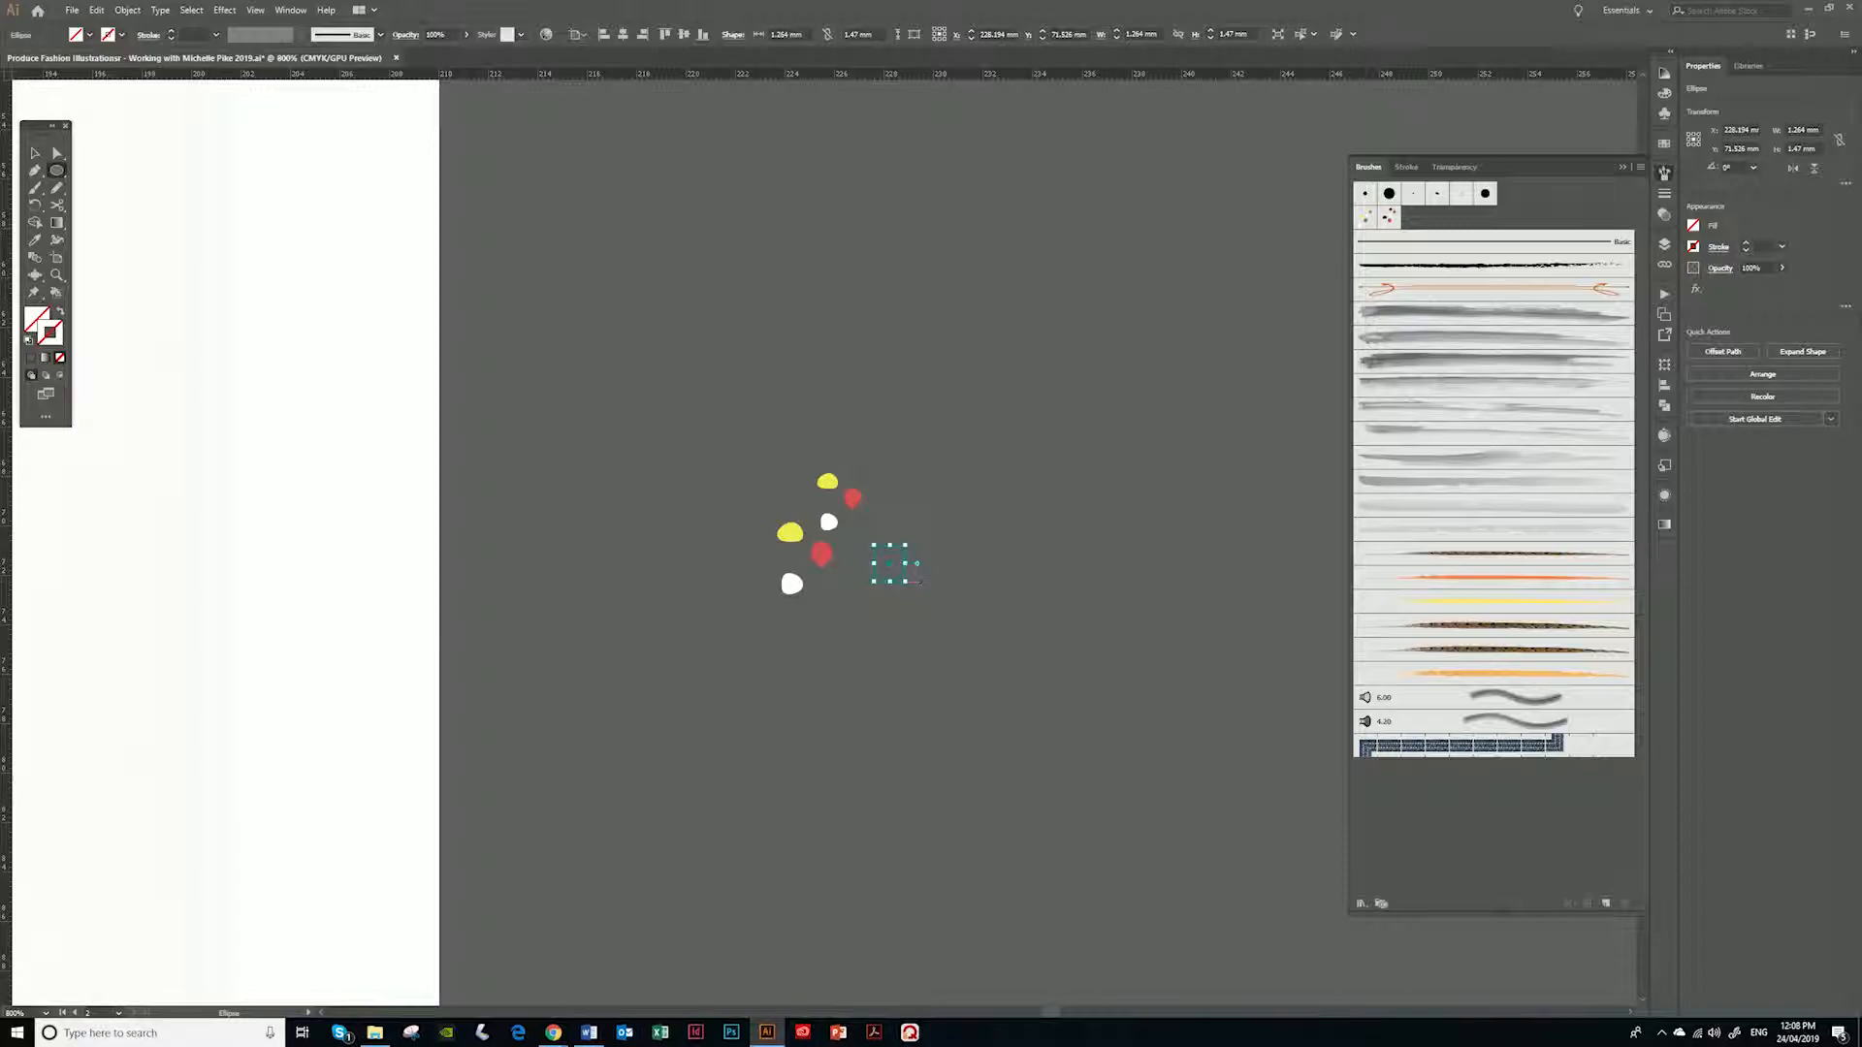
pyautogui.press('i')
pyautogui.click(854, 497)
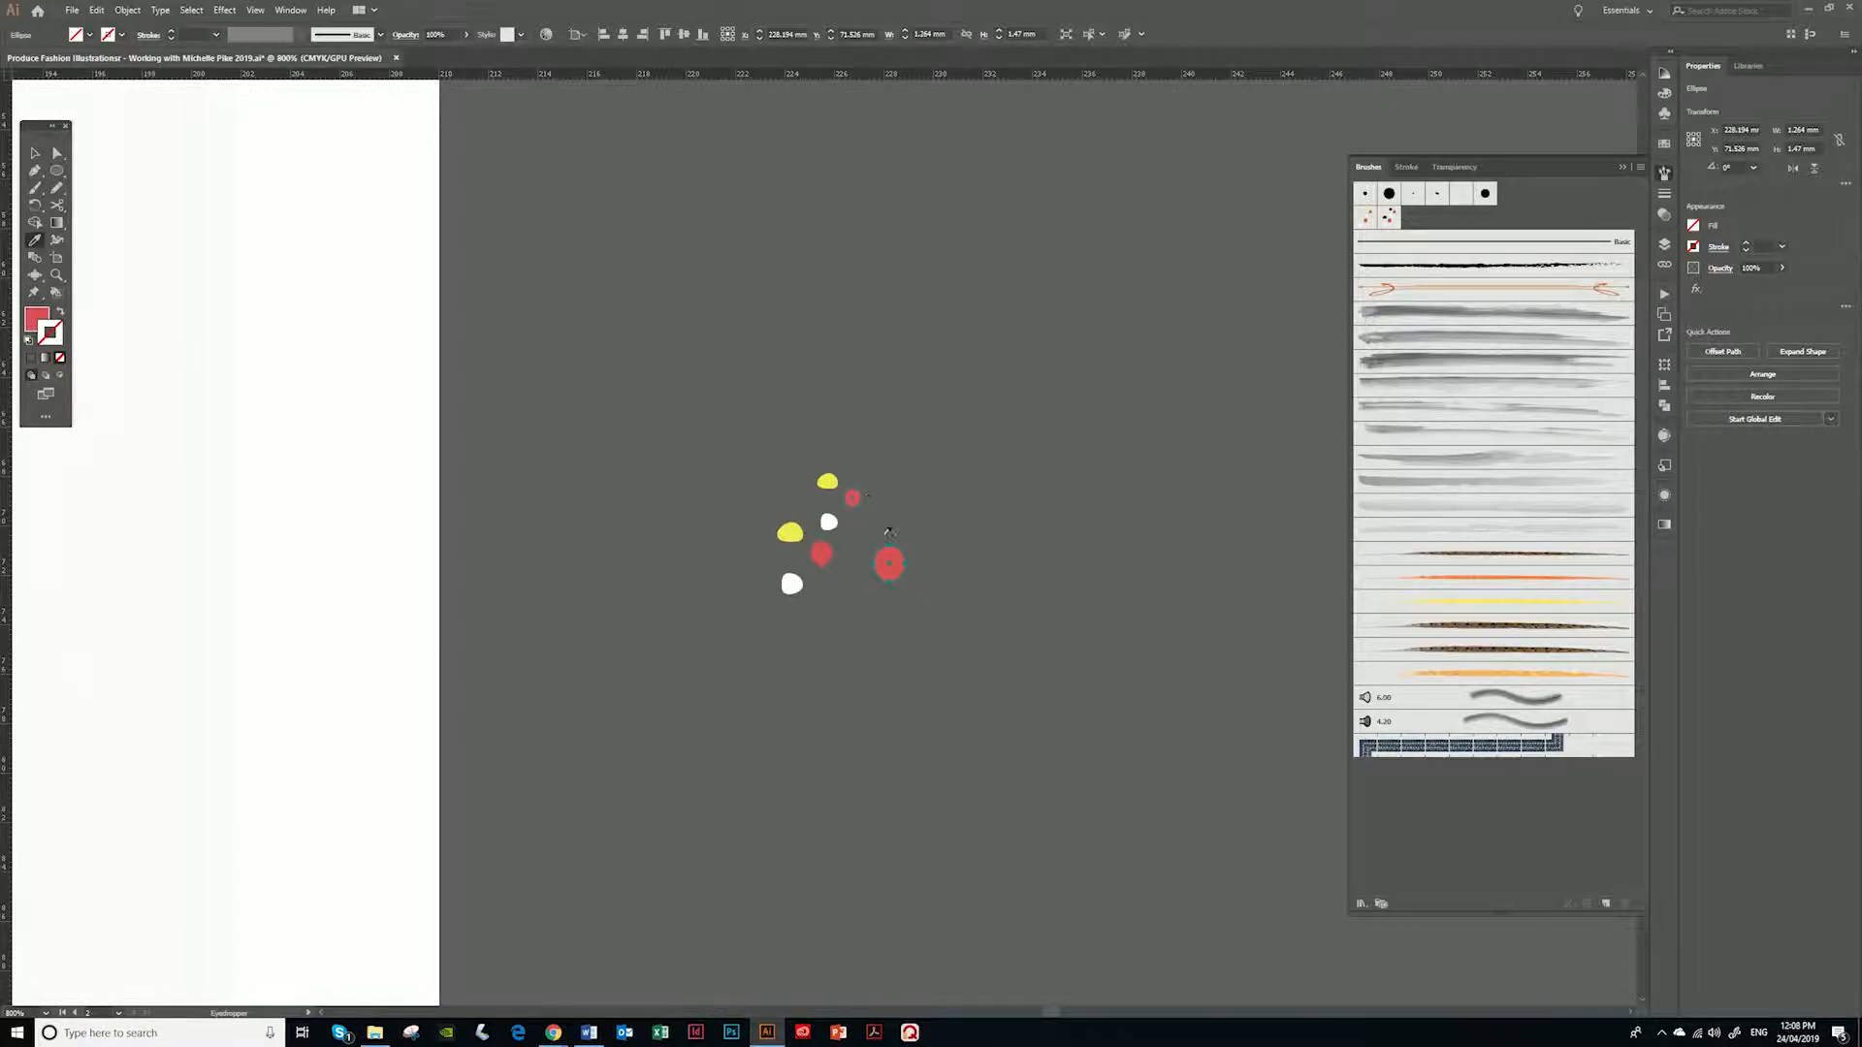
# Redraw the upper edge of the red ellipse with the Pencil tool into a flatter, irregular outline
pyautogui.press('n')
pyautogui.moveTo(904, 566)
pyautogui.mouseDown()
pyautogui.moveTo(923, 522)
pyautogui.moveTo(921, 564)
pyautogui.mouseUp()
pyautogui.press('ctrl')
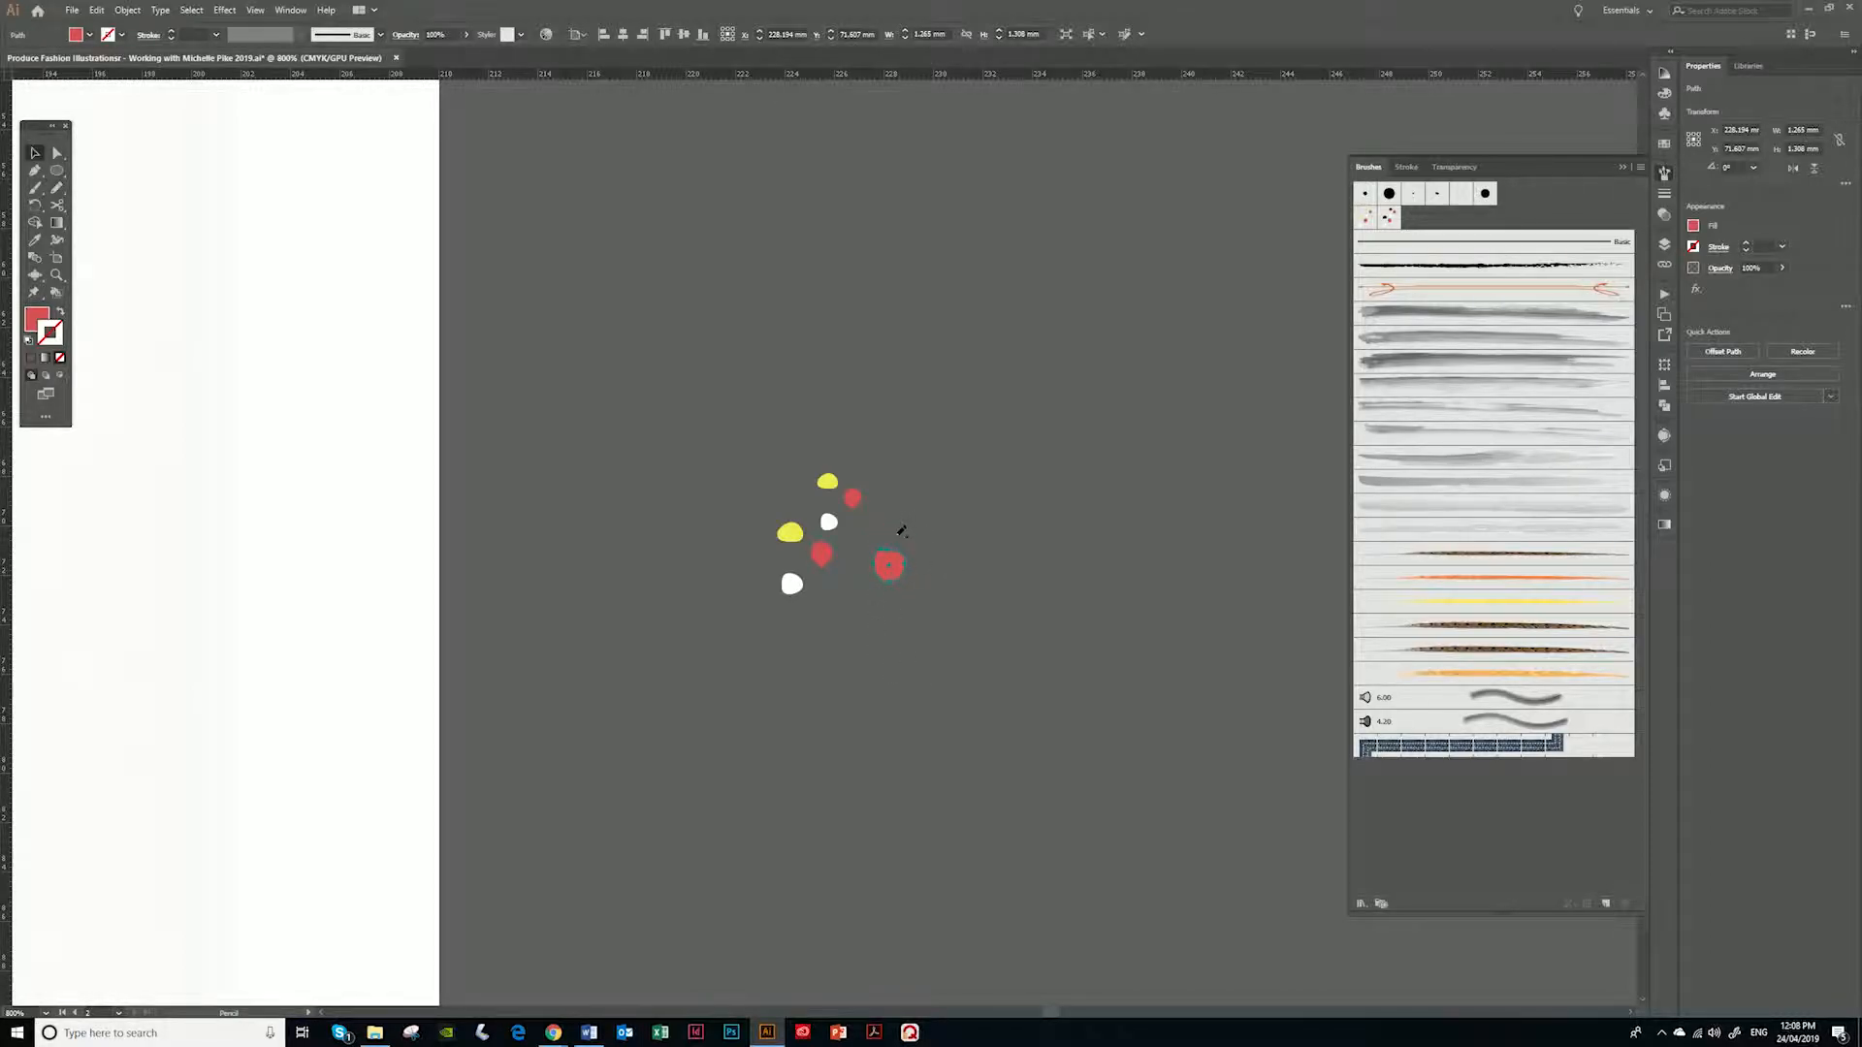
pyautogui.hotkey('ctrl', '+')
pyautogui.hotkey('ctrl', '+')
pyautogui.hotkey('ctrl', '+')
pyautogui.hotkey('ctrl', '+')
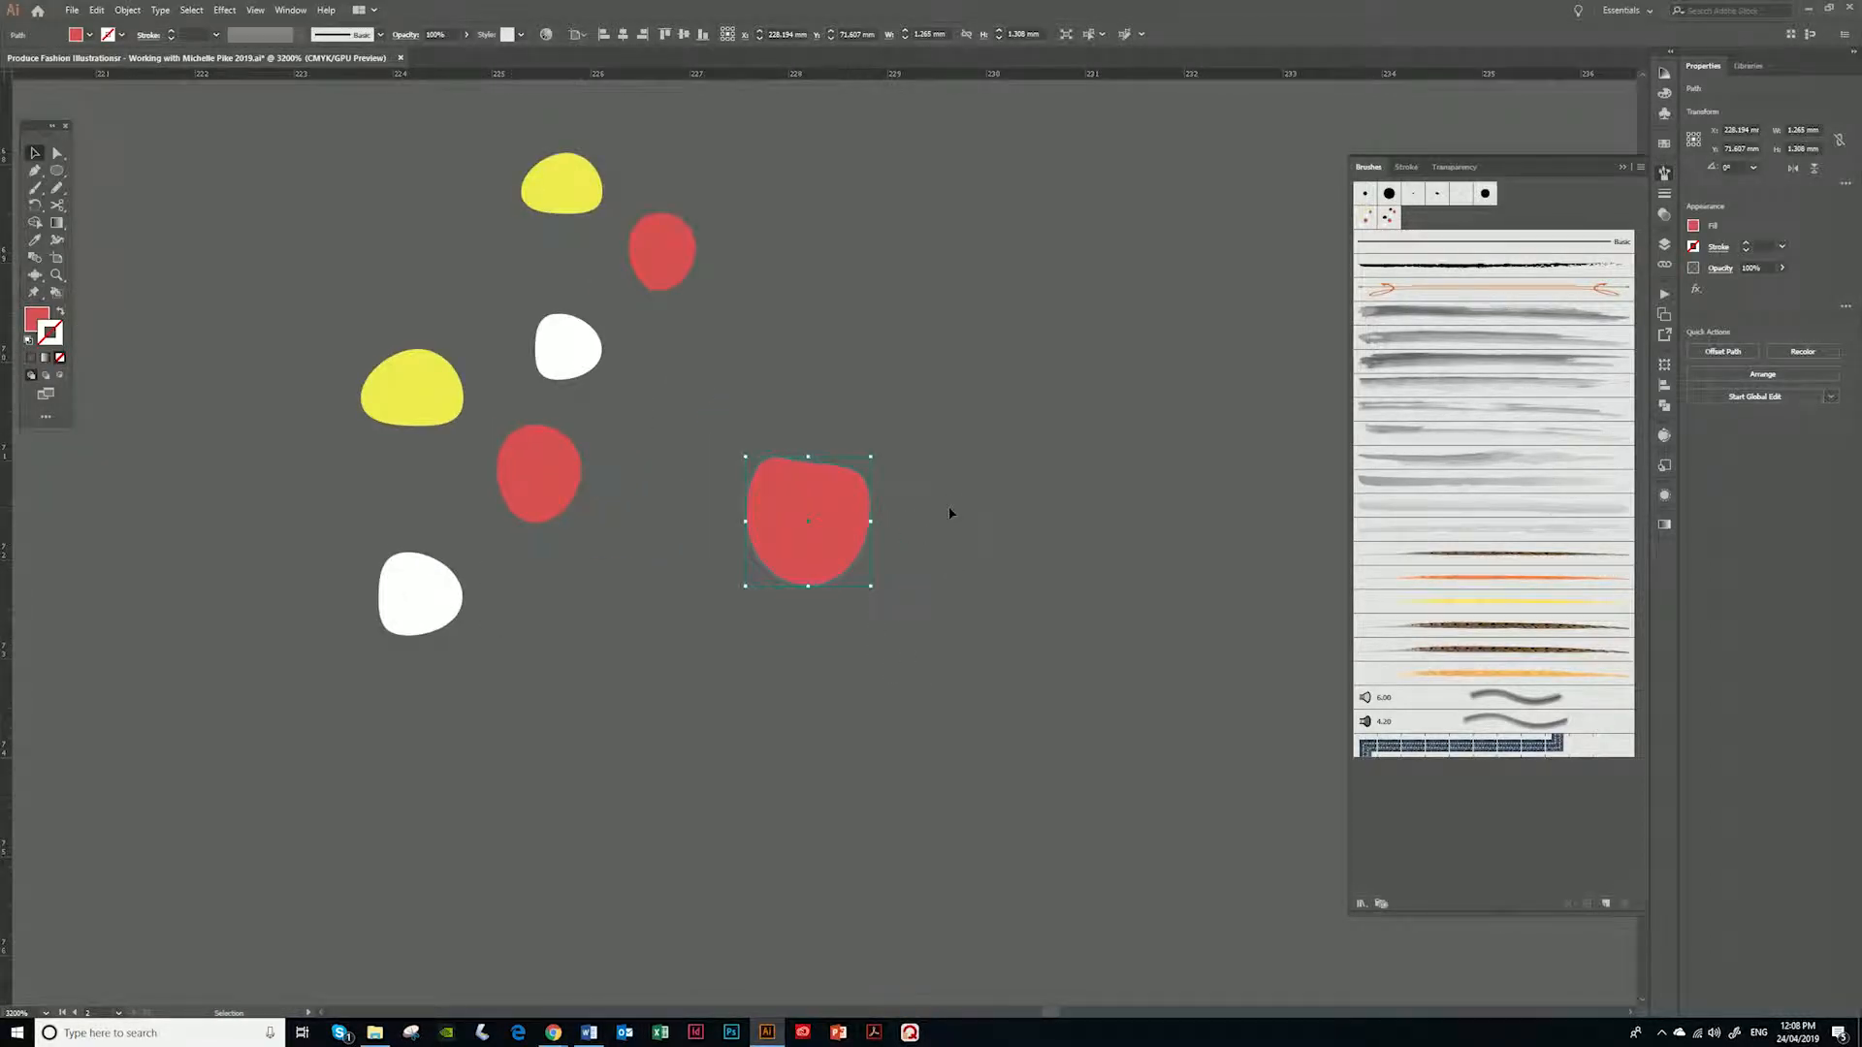
# Adjust the keyboard increment in the general preferences and place a duplicate of the red shape 10 mm to its right
pyautogui.press('a')
pyautogui.hotkey('ctrl', 'k')
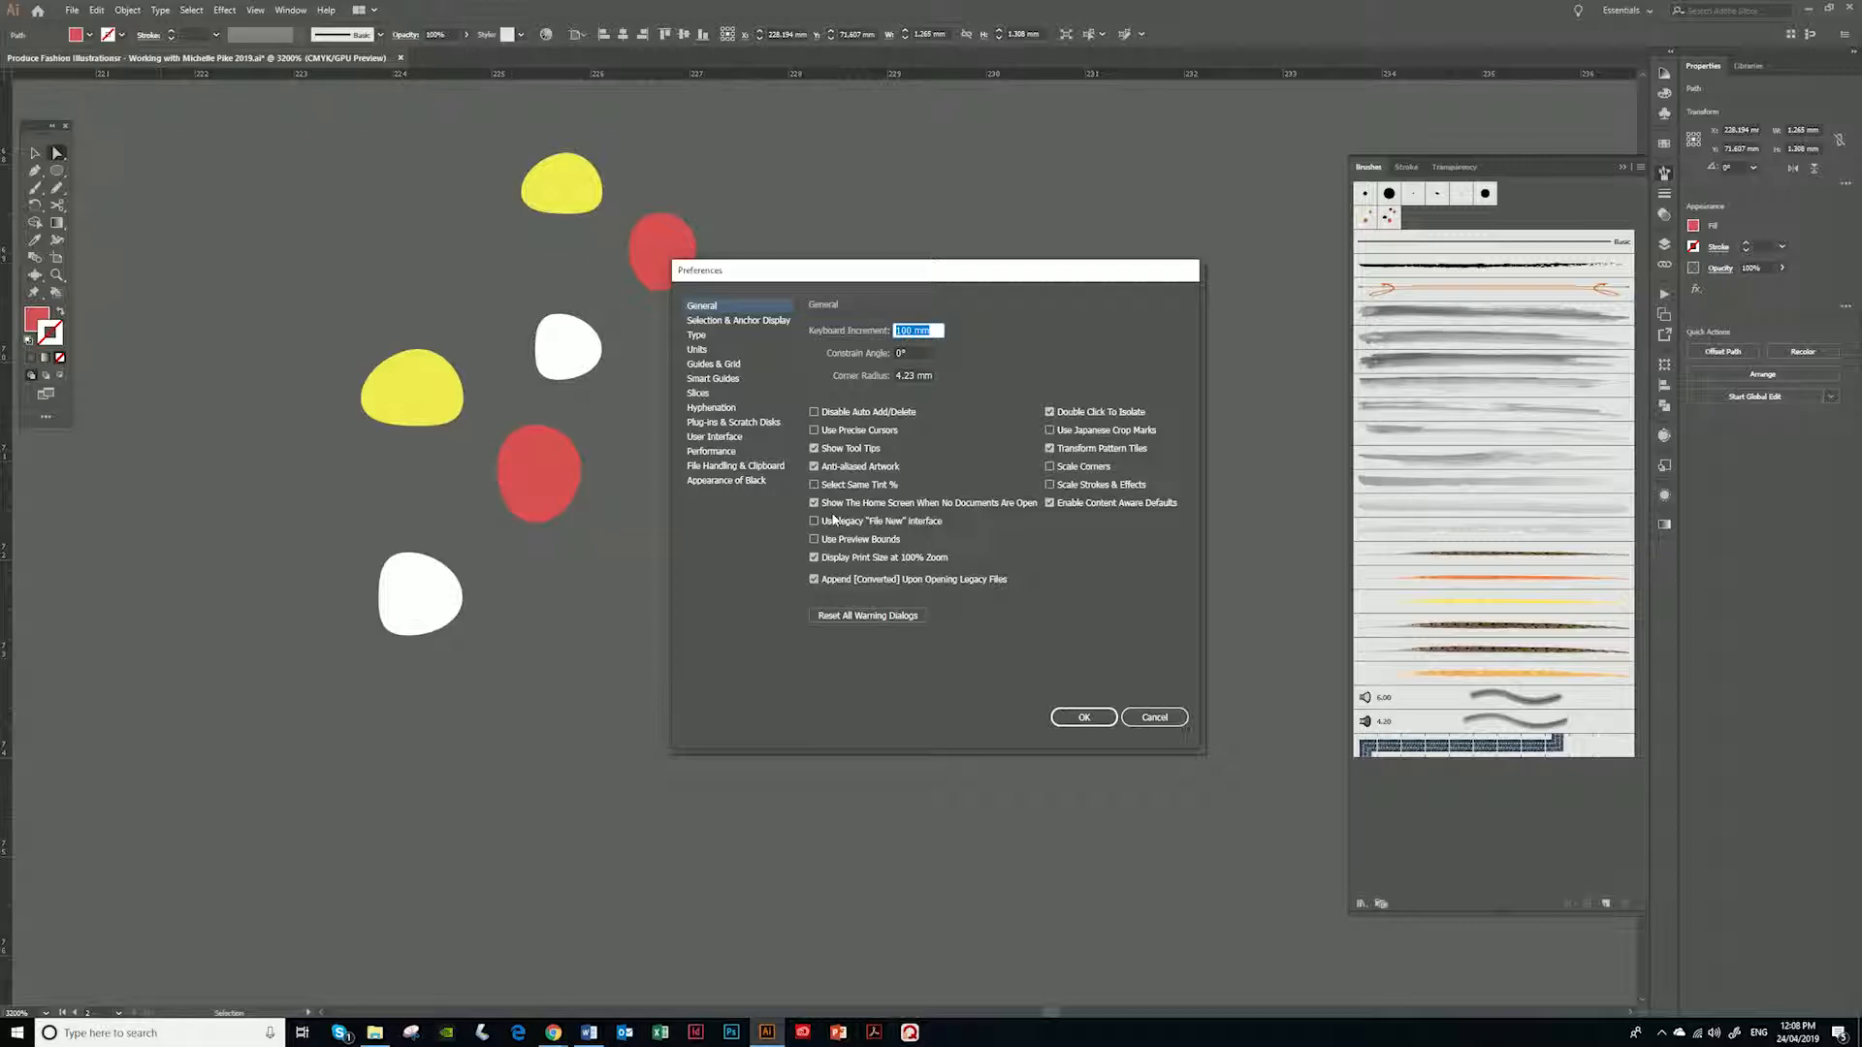
pyautogui.write('0.1')
pyautogui.press('Return')
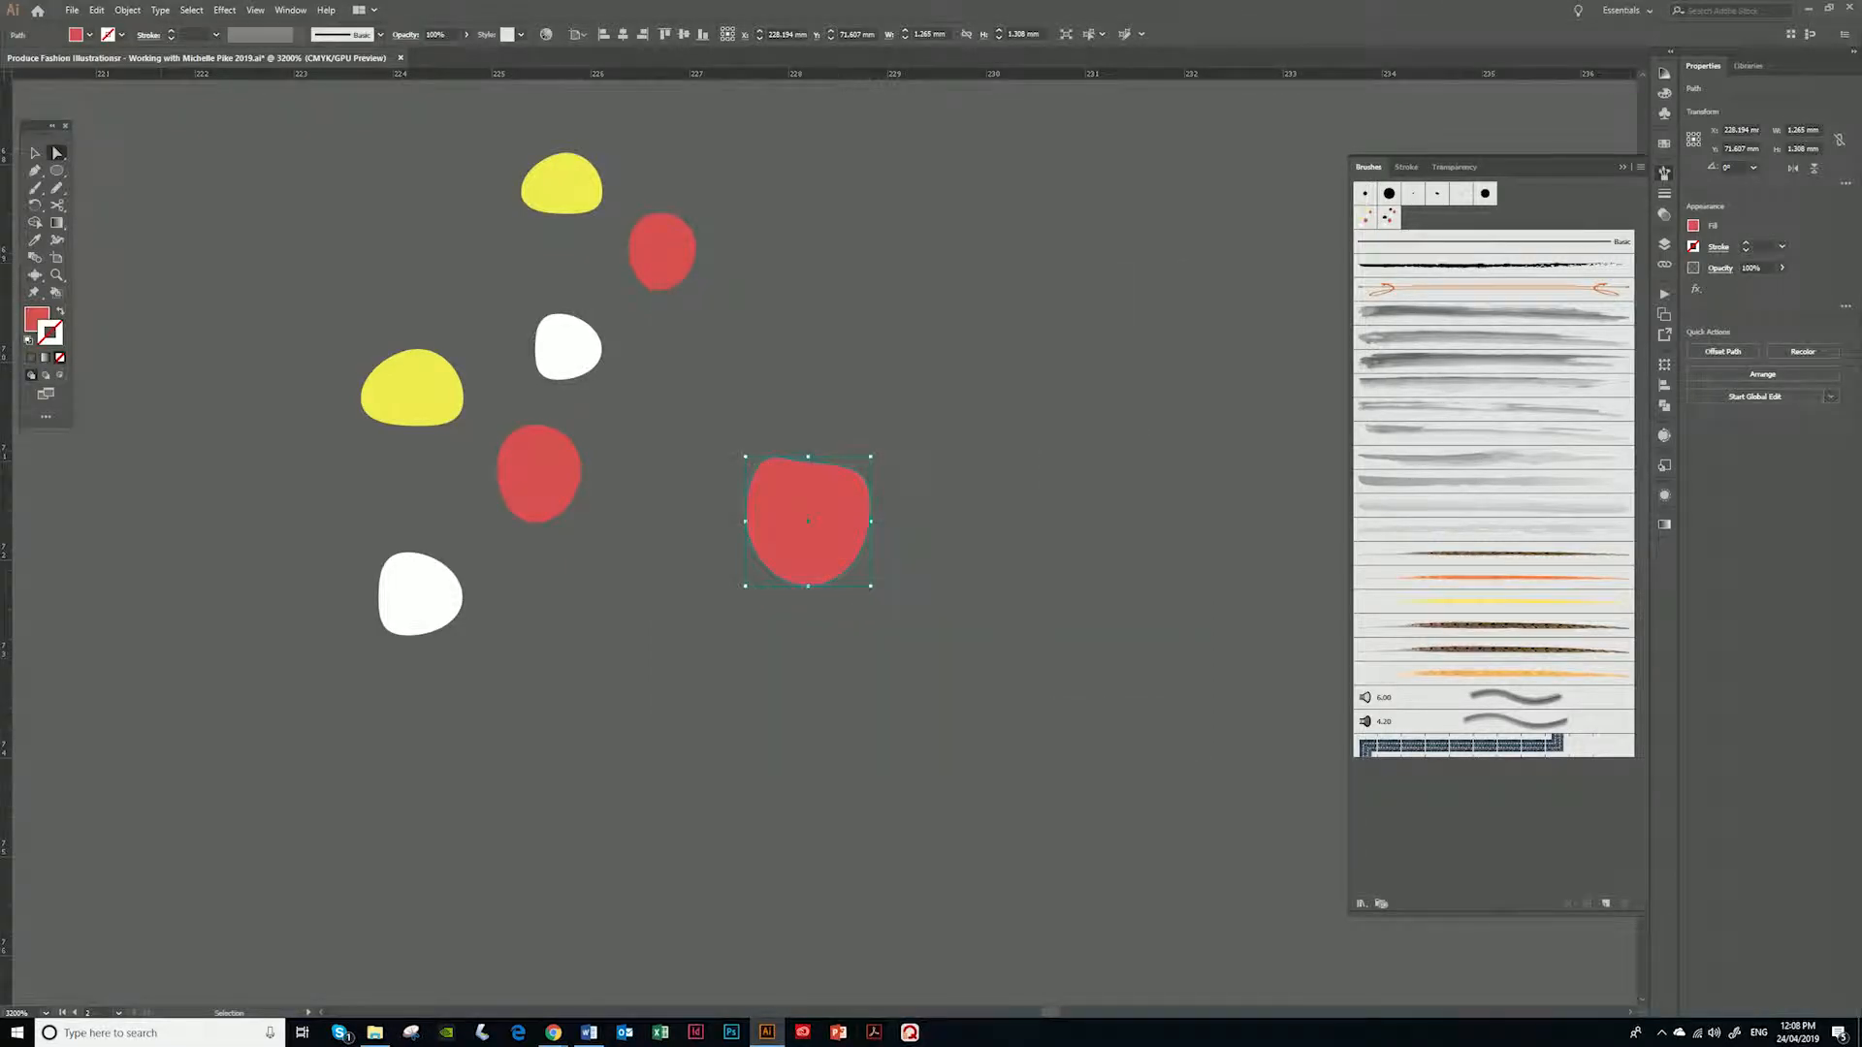
pyautogui.moveTo(1142, 591); pyautogui.dragTo(664, 524)
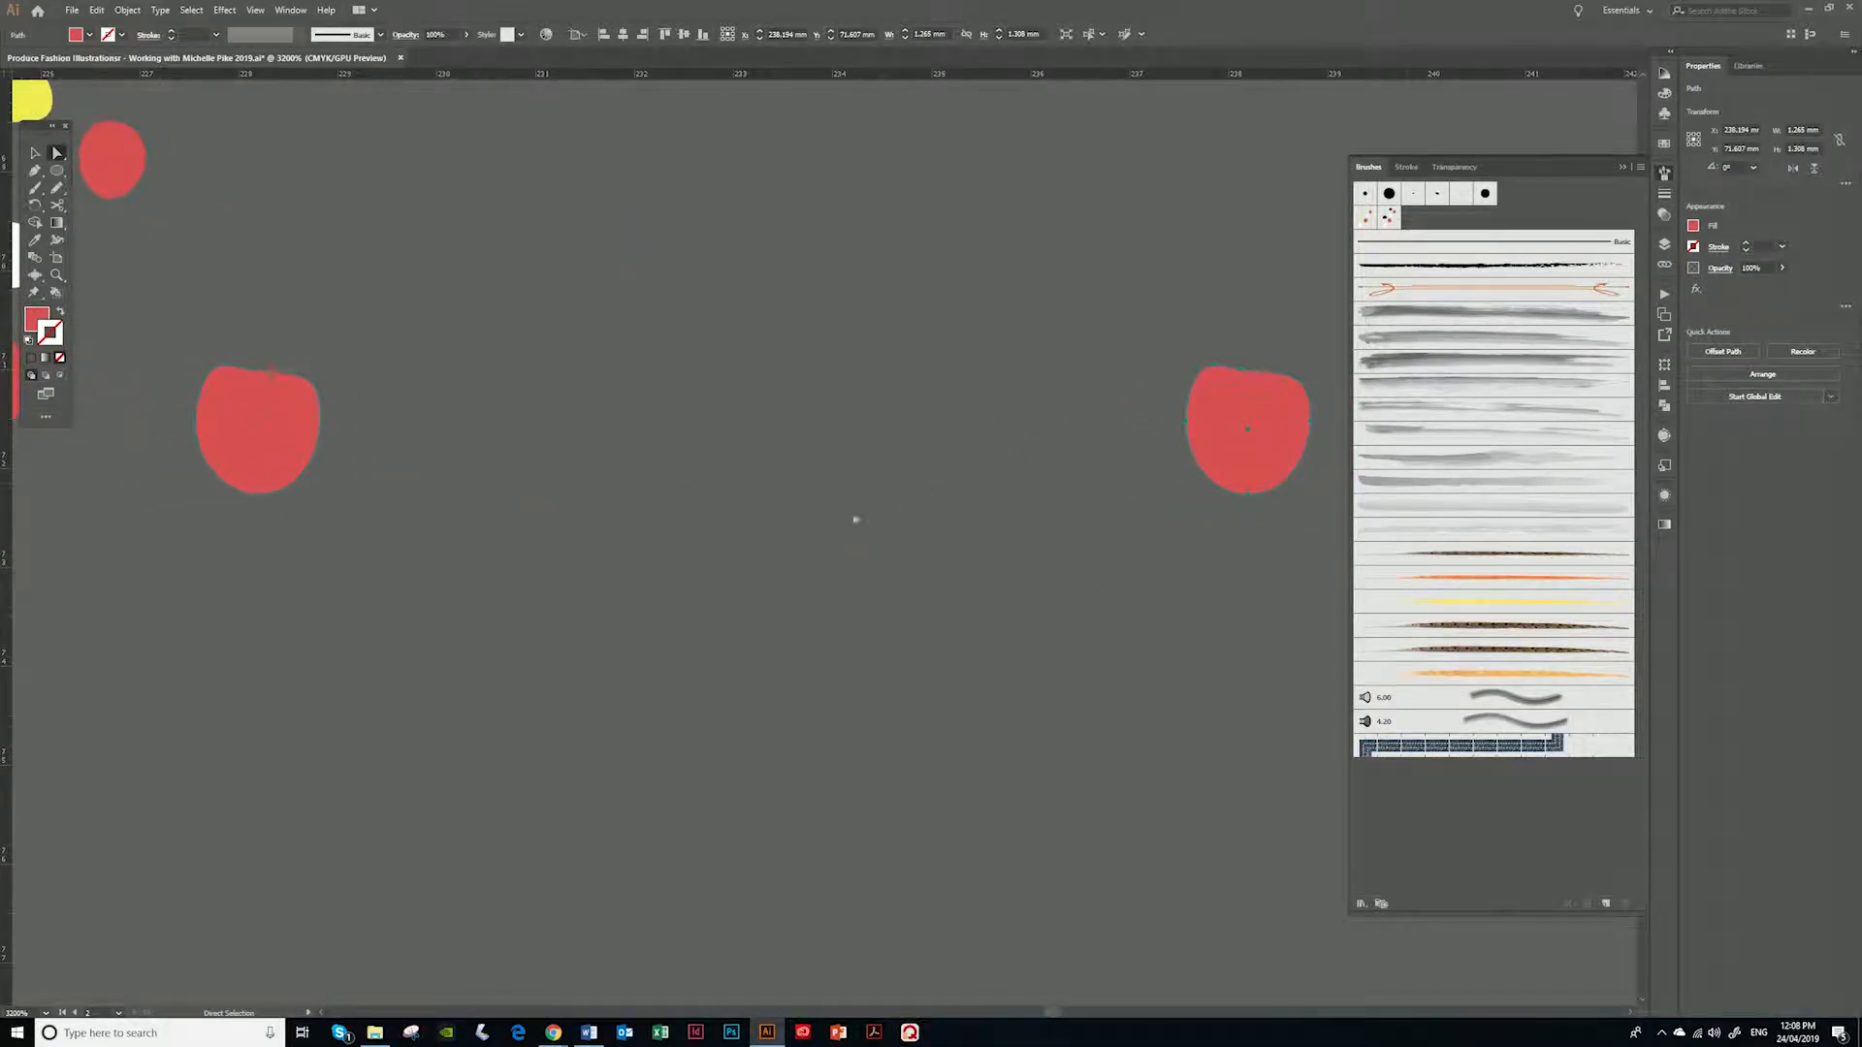
pyautogui.moveTo(852, 519); pyautogui.dragTo(890, 549)
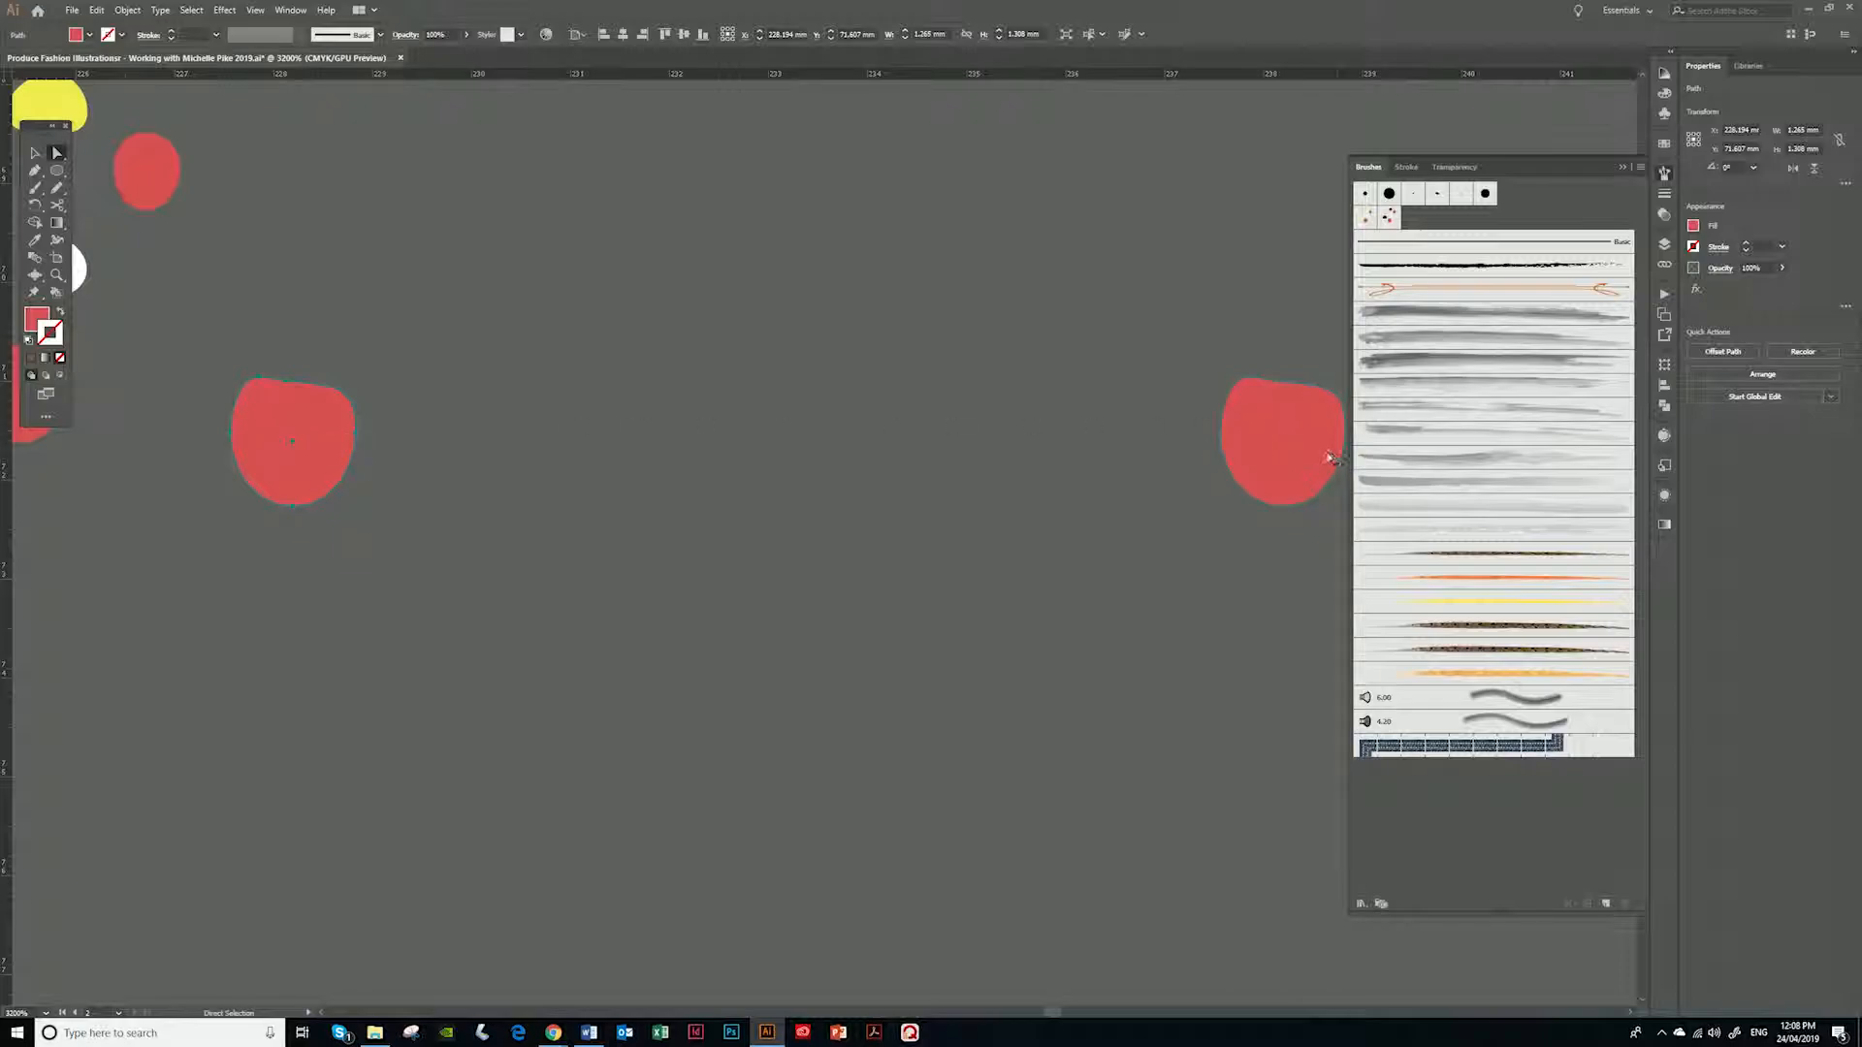
# Trim the red duplicate's outline with the Pencil tool and change the original shape's fill to a darker red
pyautogui.press('n')
pyautogui.moveTo(1346, 395); pyautogui.dragTo(1347, 397)
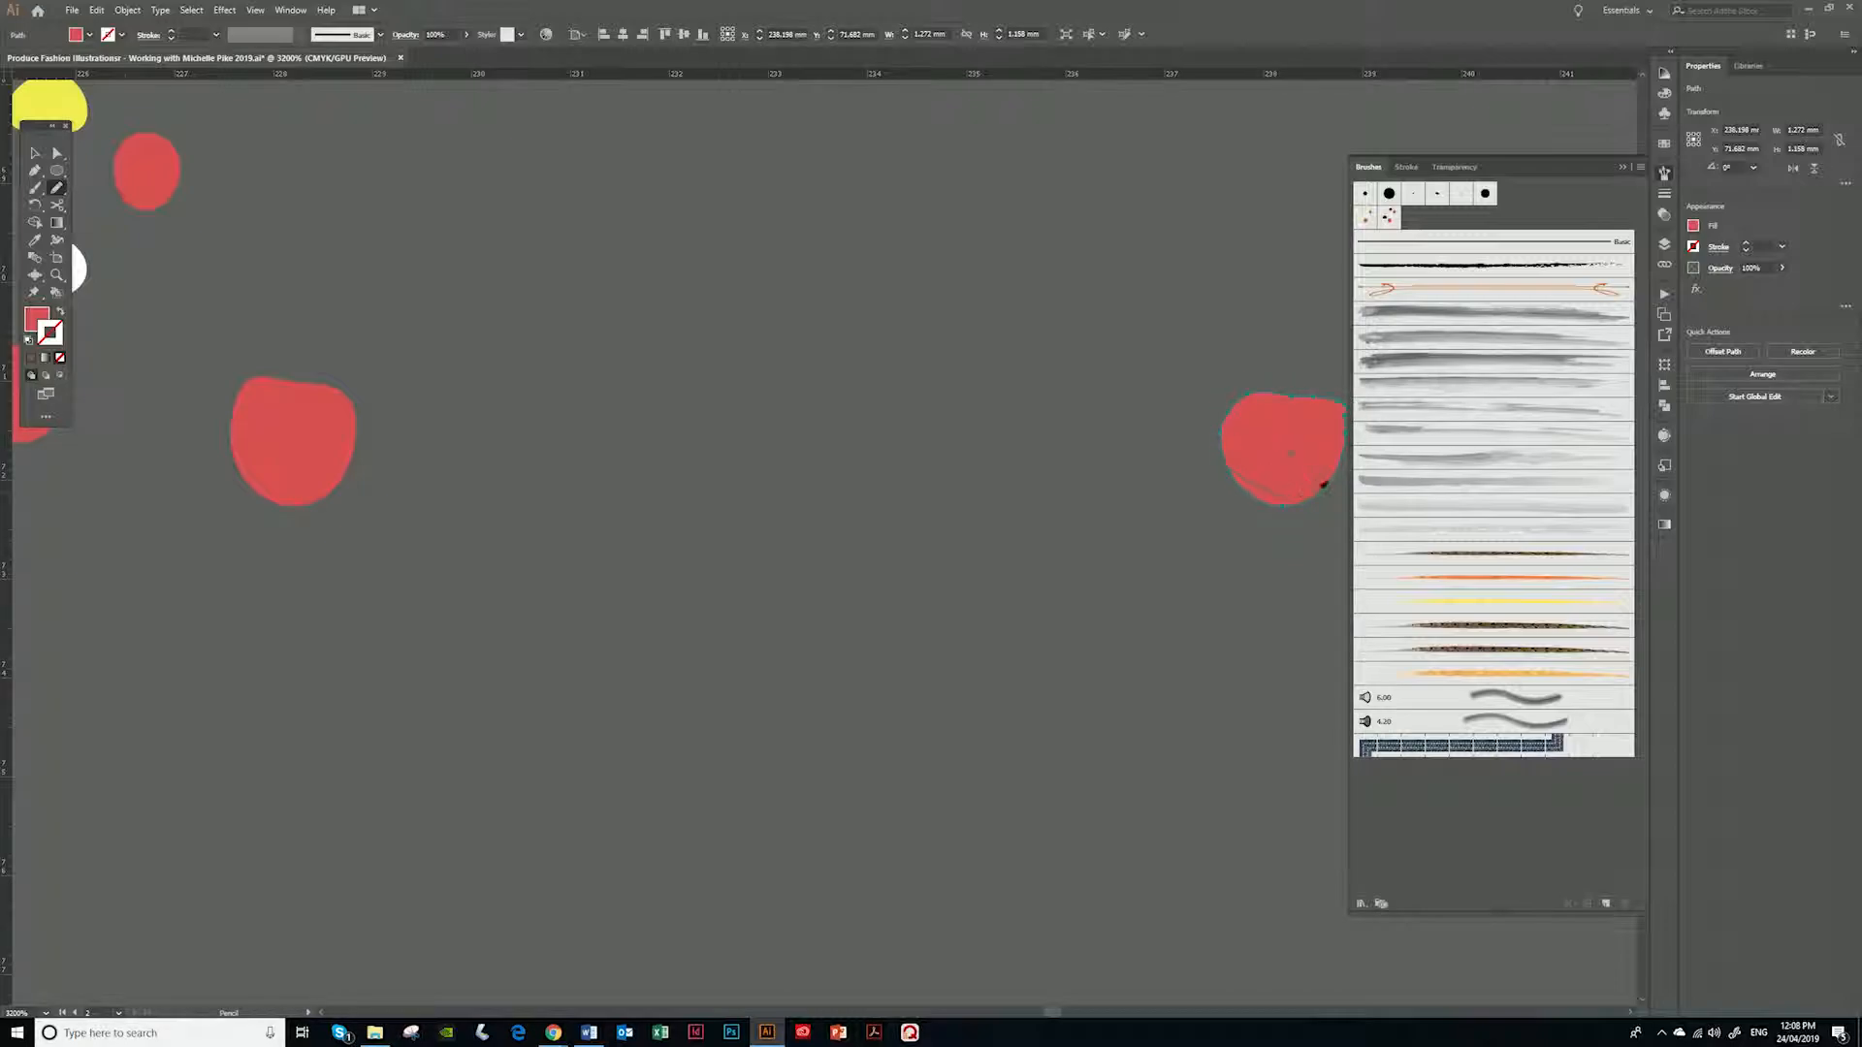
pyautogui.press('a')
pyautogui.click(311, 445)
pyautogui.doubleClick(36, 318)
pyautogui.moveTo(854, 448); pyautogui.dragTo(882, 476)
pyautogui.click(1084, 424)
# Shift the lighter red duplicate 10 mm back over the darker original and move both shapes closer to the dots
pyautogui.click(1311, 444)
pyautogui.hotkey('shift', 'Left')
pyautogui.click(715, 532)
pyautogui.moveTo(515, 465); pyautogui.dragTo(1073, 532)
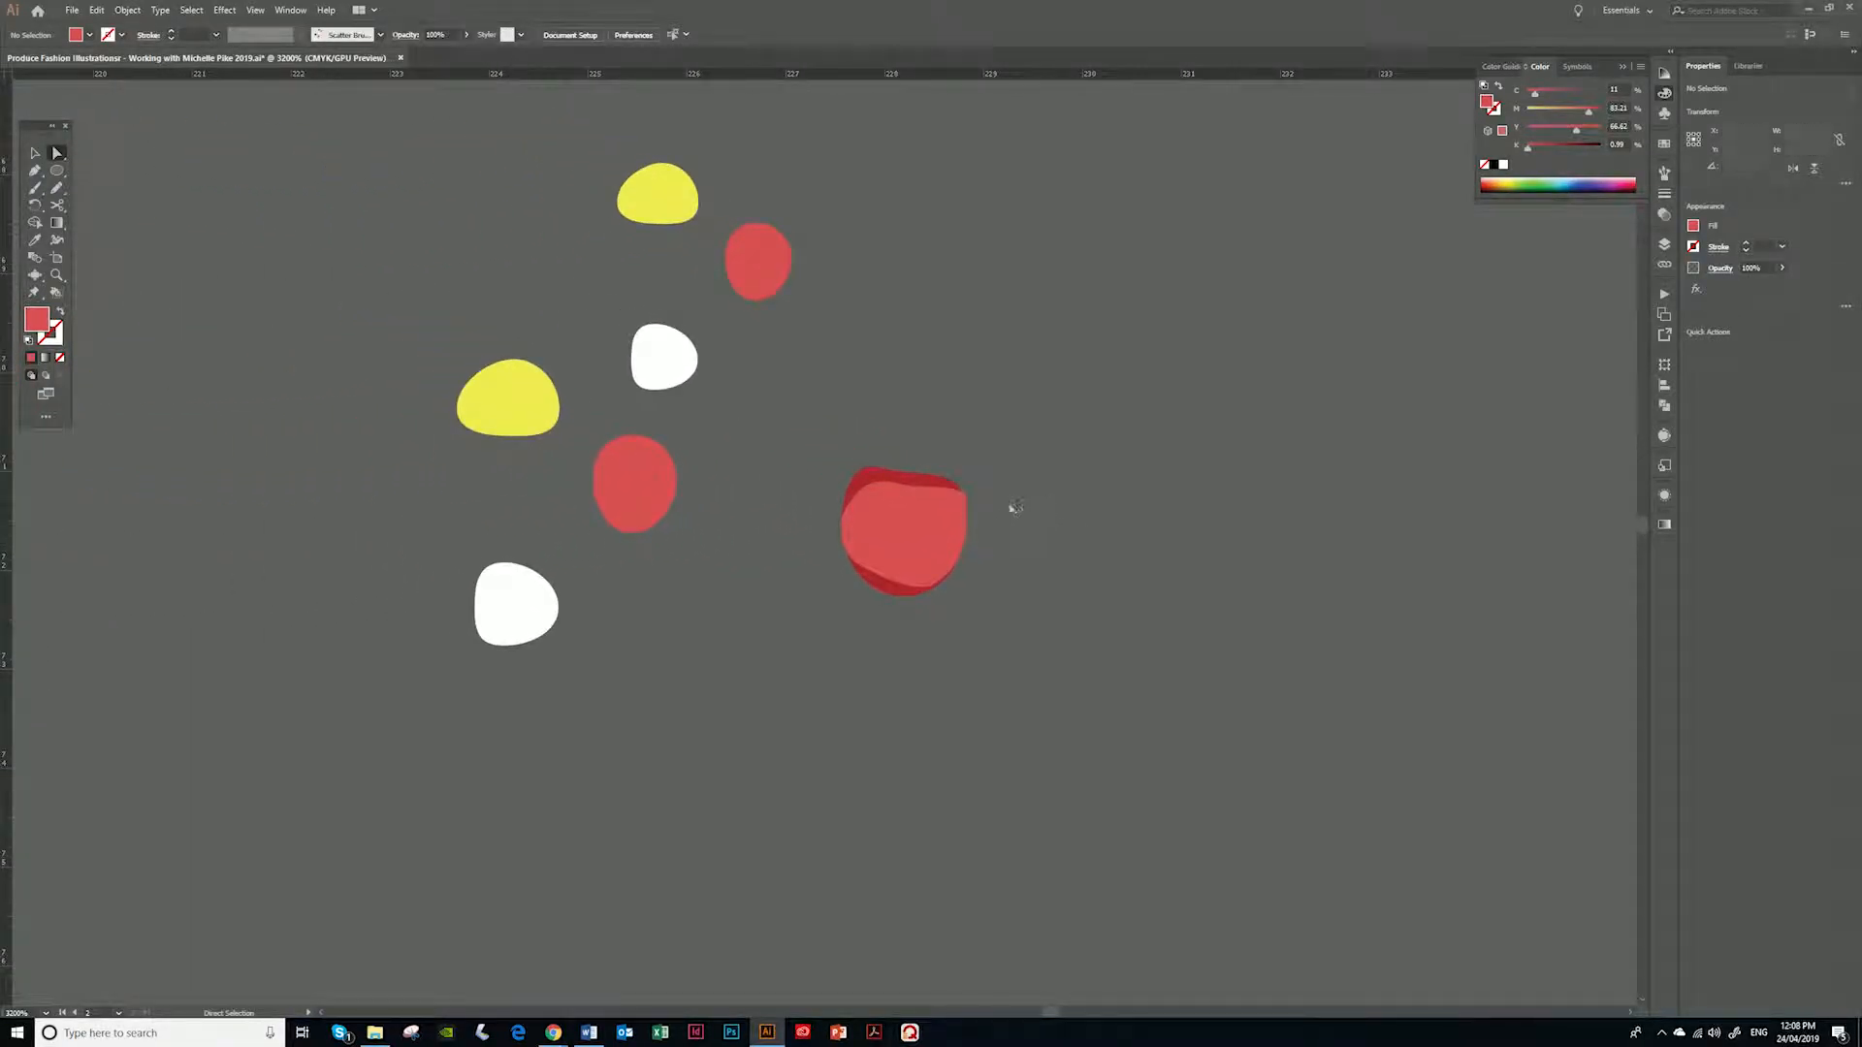
pyautogui.moveTo(922, 532); pyautogui.dragTo(810, 430)
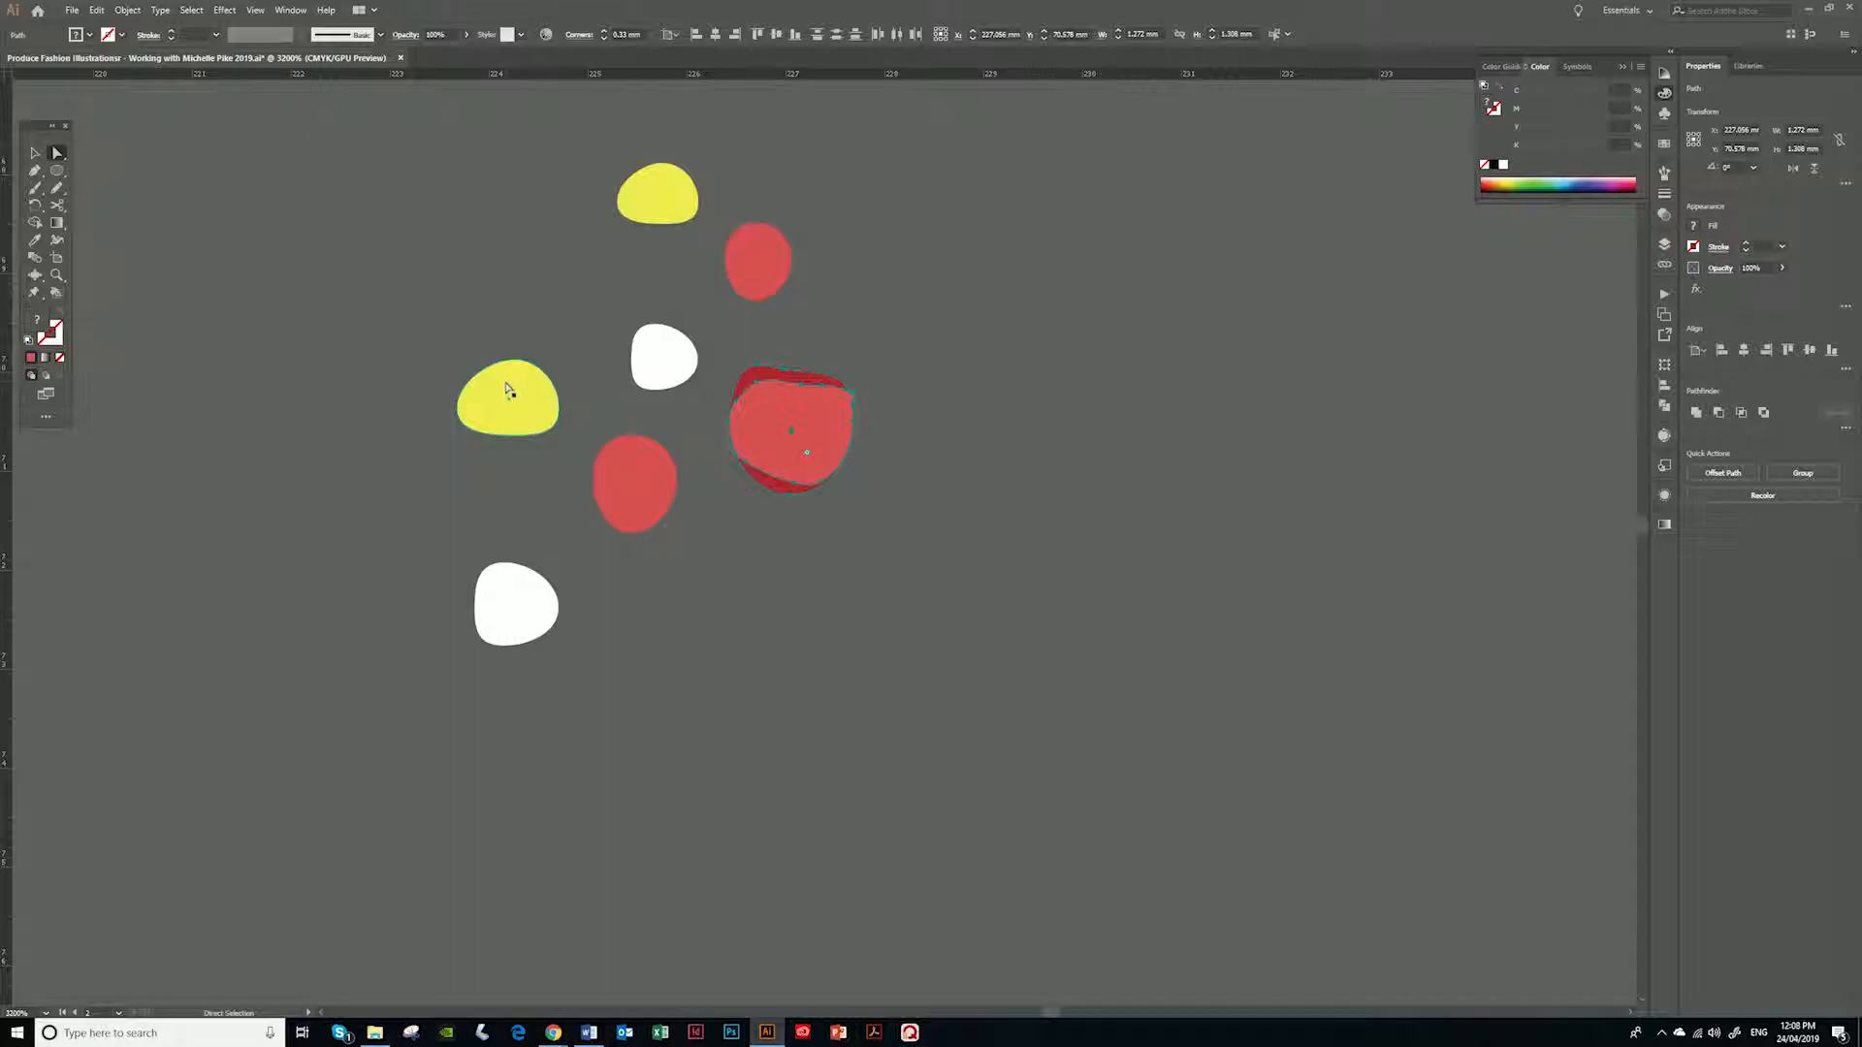
# Draw an ellipse about 1.3 by 1.2 mm above the larger yellow dot and fill it with the sampled yellow
pyautogui.click(56, 170)
pyautogui.moveTo(403, 191); pyautogui.dragTo(520, 316)
pyautogui.press('i')
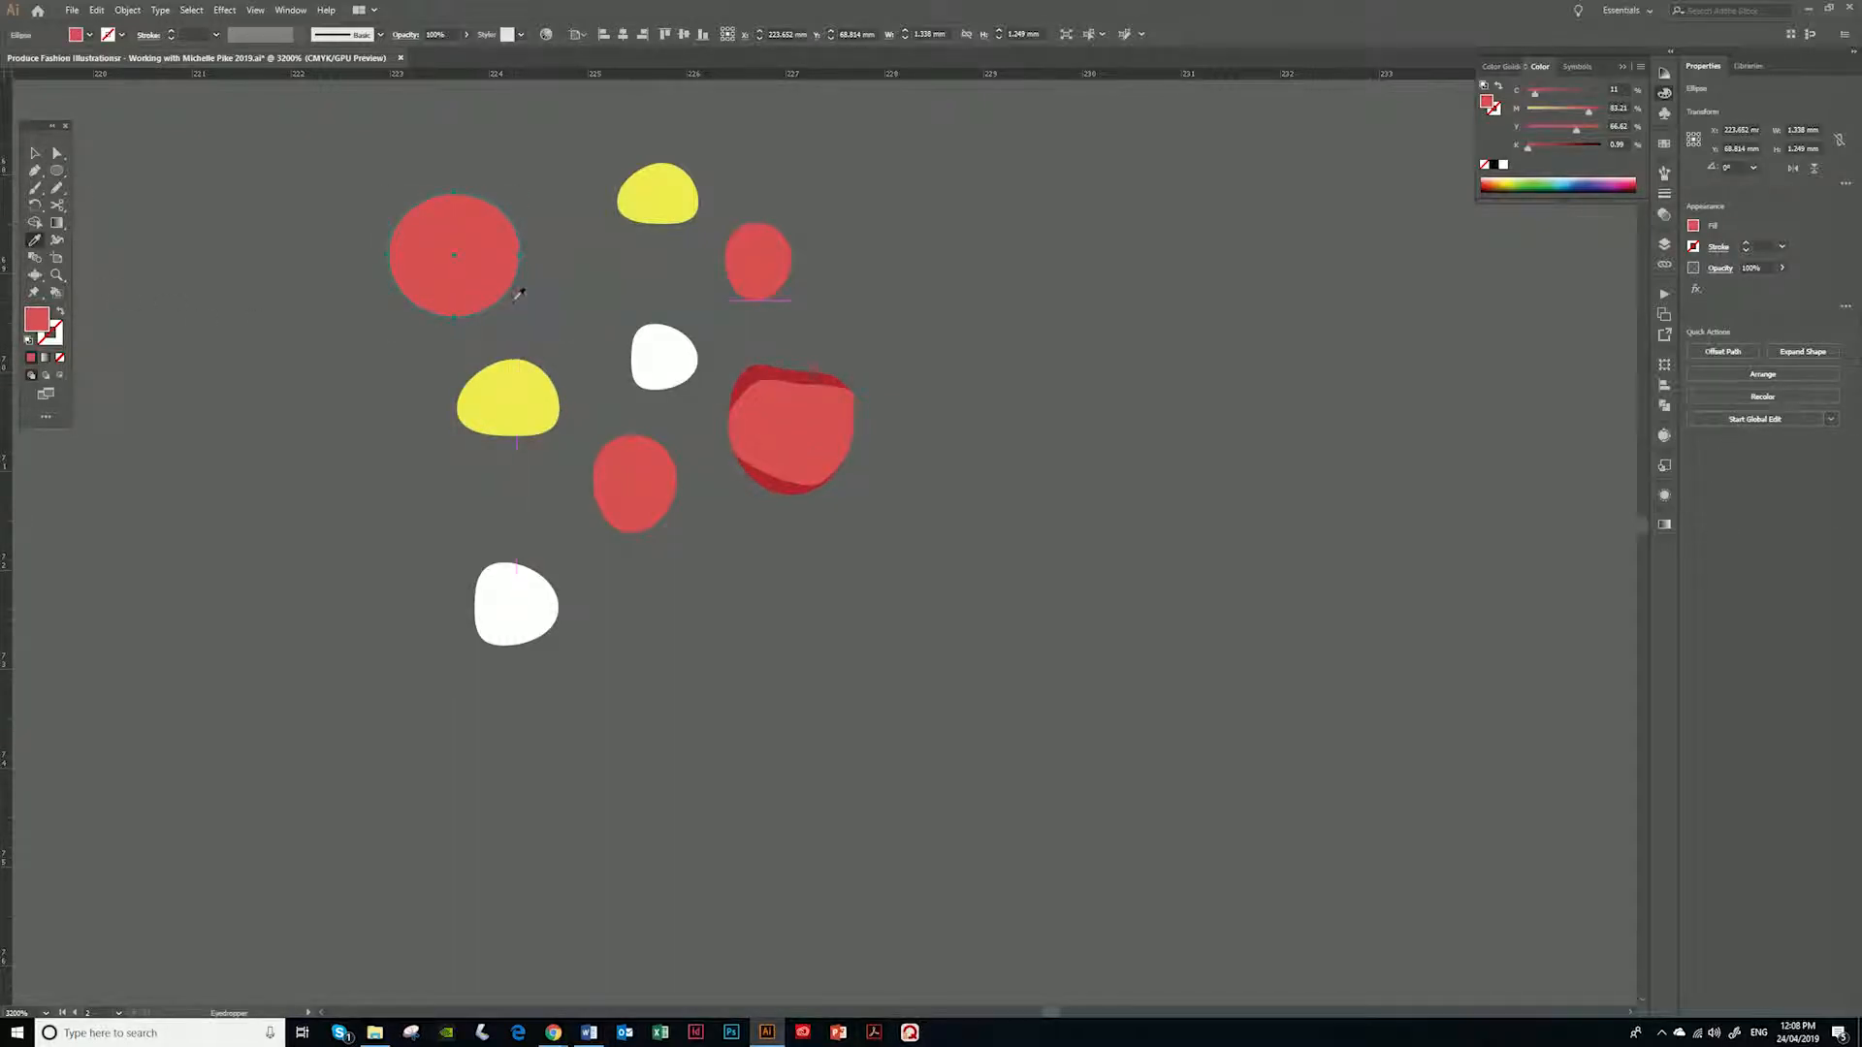
pyautogui.click(542, 384)
pyautogui.press('a')
# Move the two-tone red shape above the larger yellow dot and the yellow ellipse to the right side of the dot cluster
pyautogui.moveTo(520, 250); pyautogui.dragTo(1025, 453)
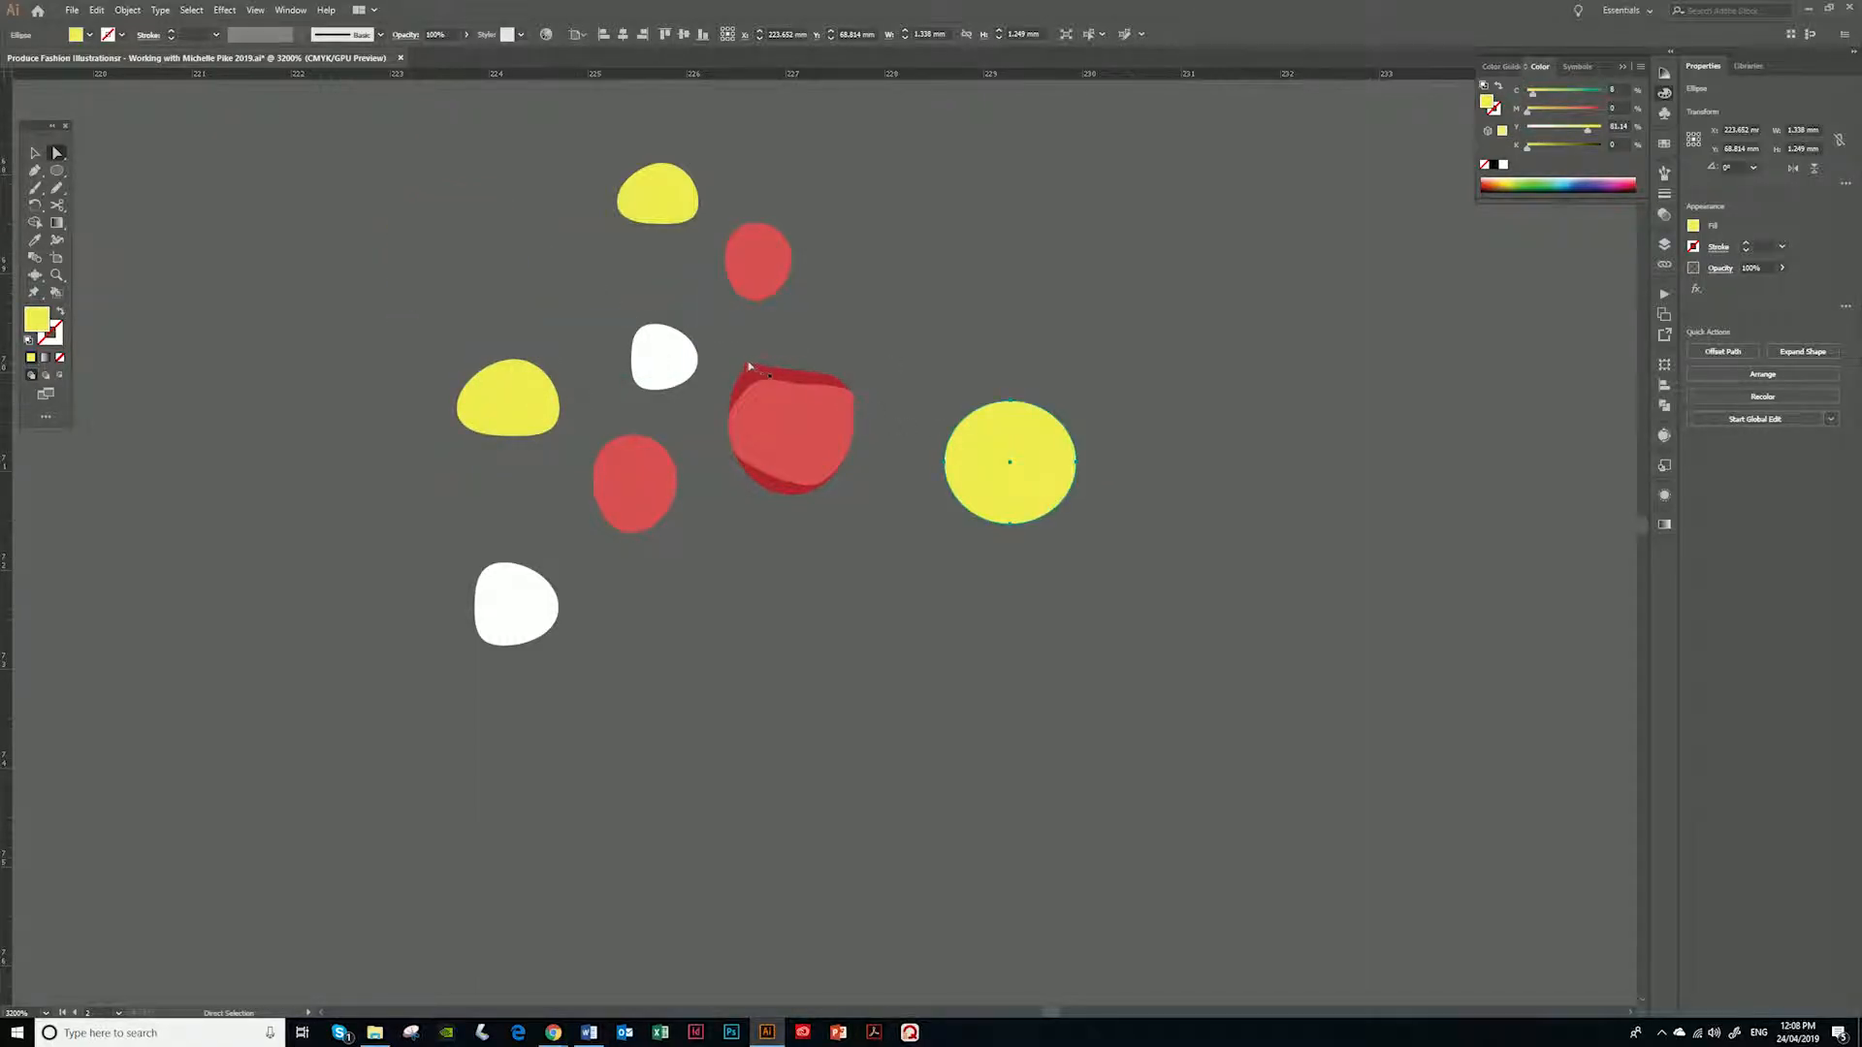
pyautogui.click(818, 449)
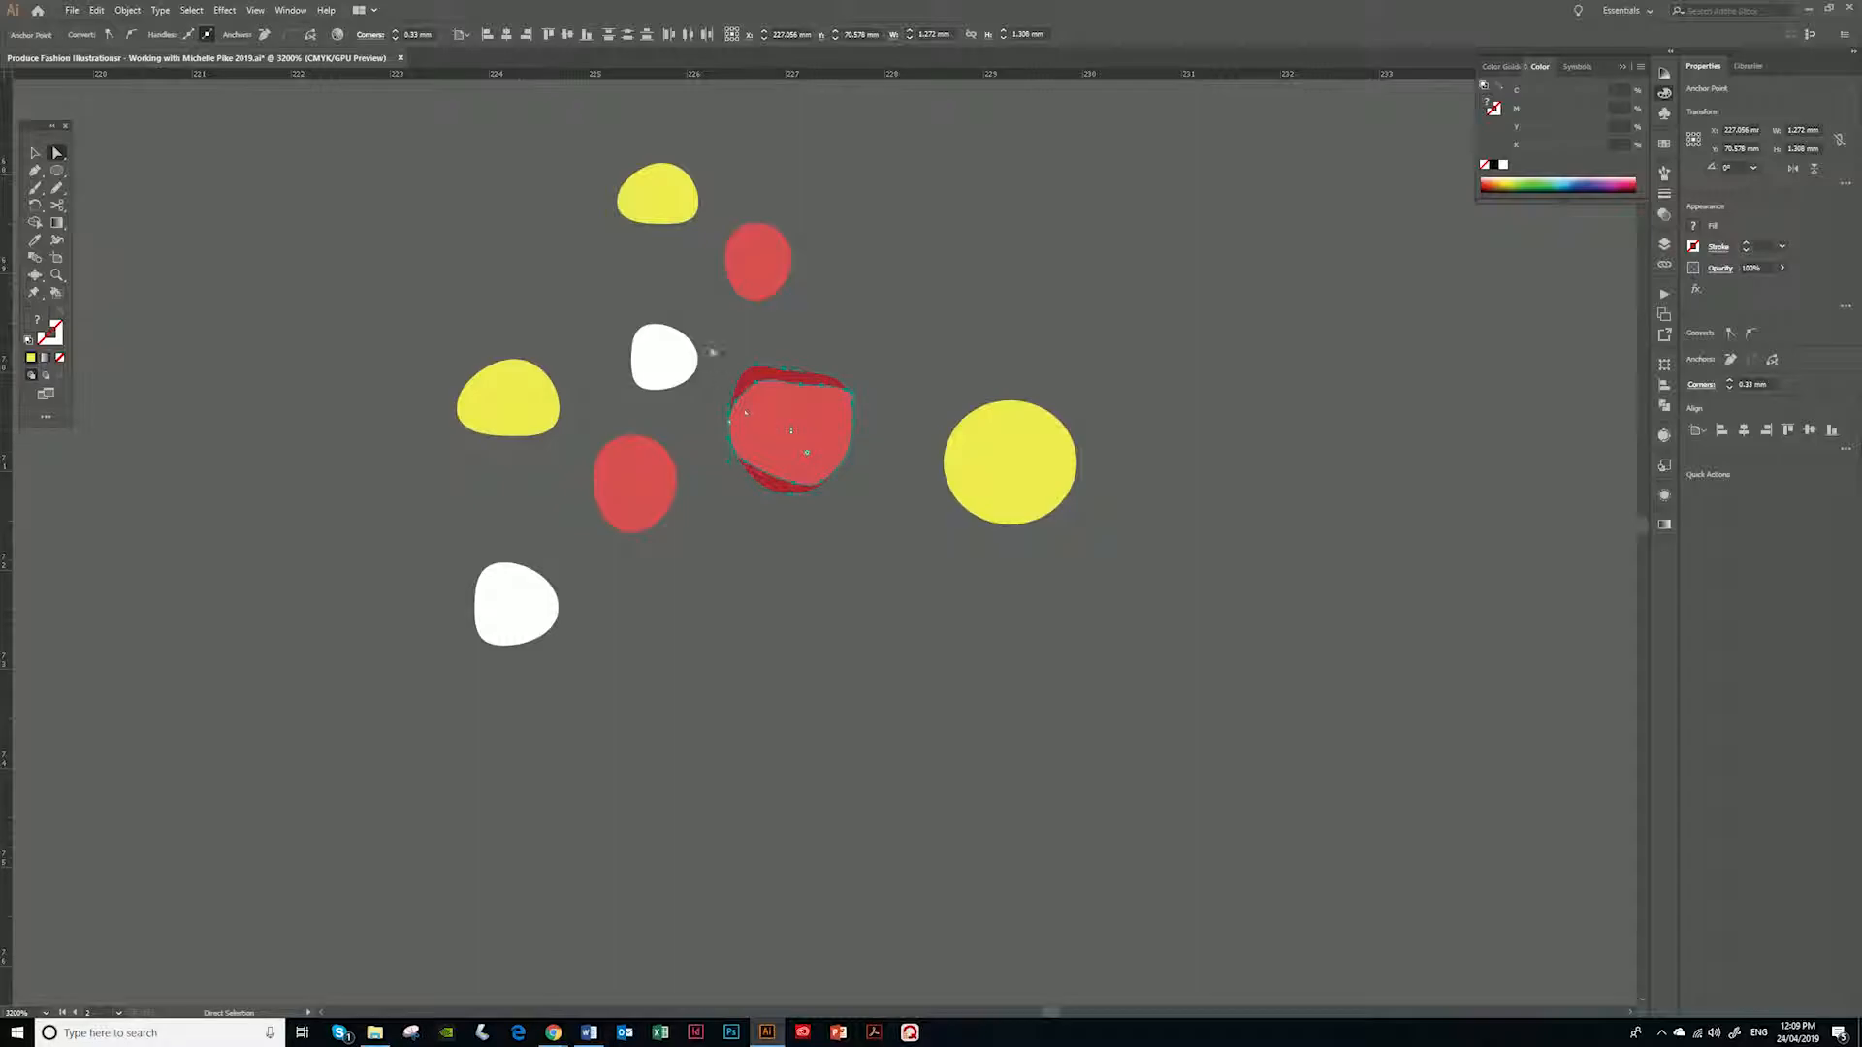
pyautogui.moveTo(791, 431); pyautogui.dragTo(507, 235)
pyautogui.moveTo(982, 426)
pyautogui.mouseDown()
pyautogui.moveTo(836, 391)
pyautogui.moveTo(841, 441)
pyautogui.moveTo(828, 435)
pyautogui.moveTo(875, 408)
pyautogui.moveTo(851, 444)
pyautogui.mouseUp()
# Make the yellow ellipse's outline irregular with the Pencil tool and place a duplicate 10 mm to its right
pyautogui.press('n')
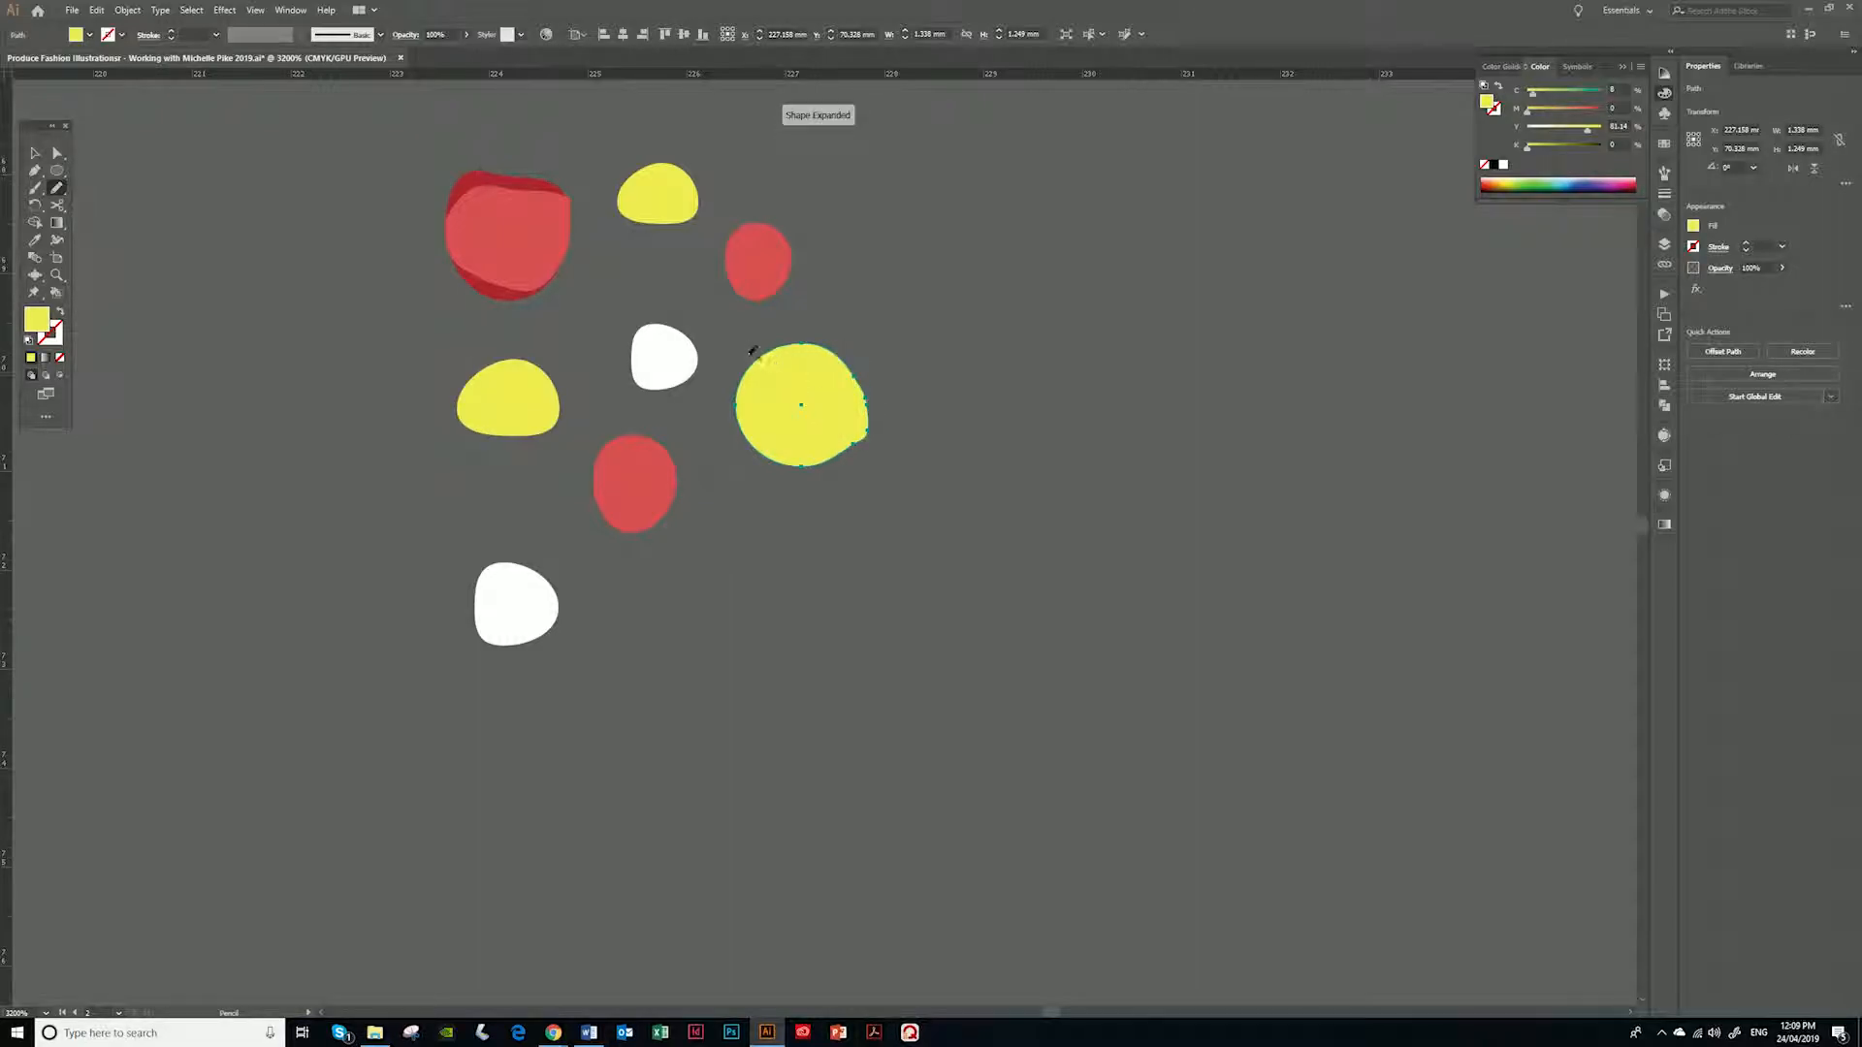
pyautogui.moveTo(749, 379); pyautogui.dragTo(755, 448)
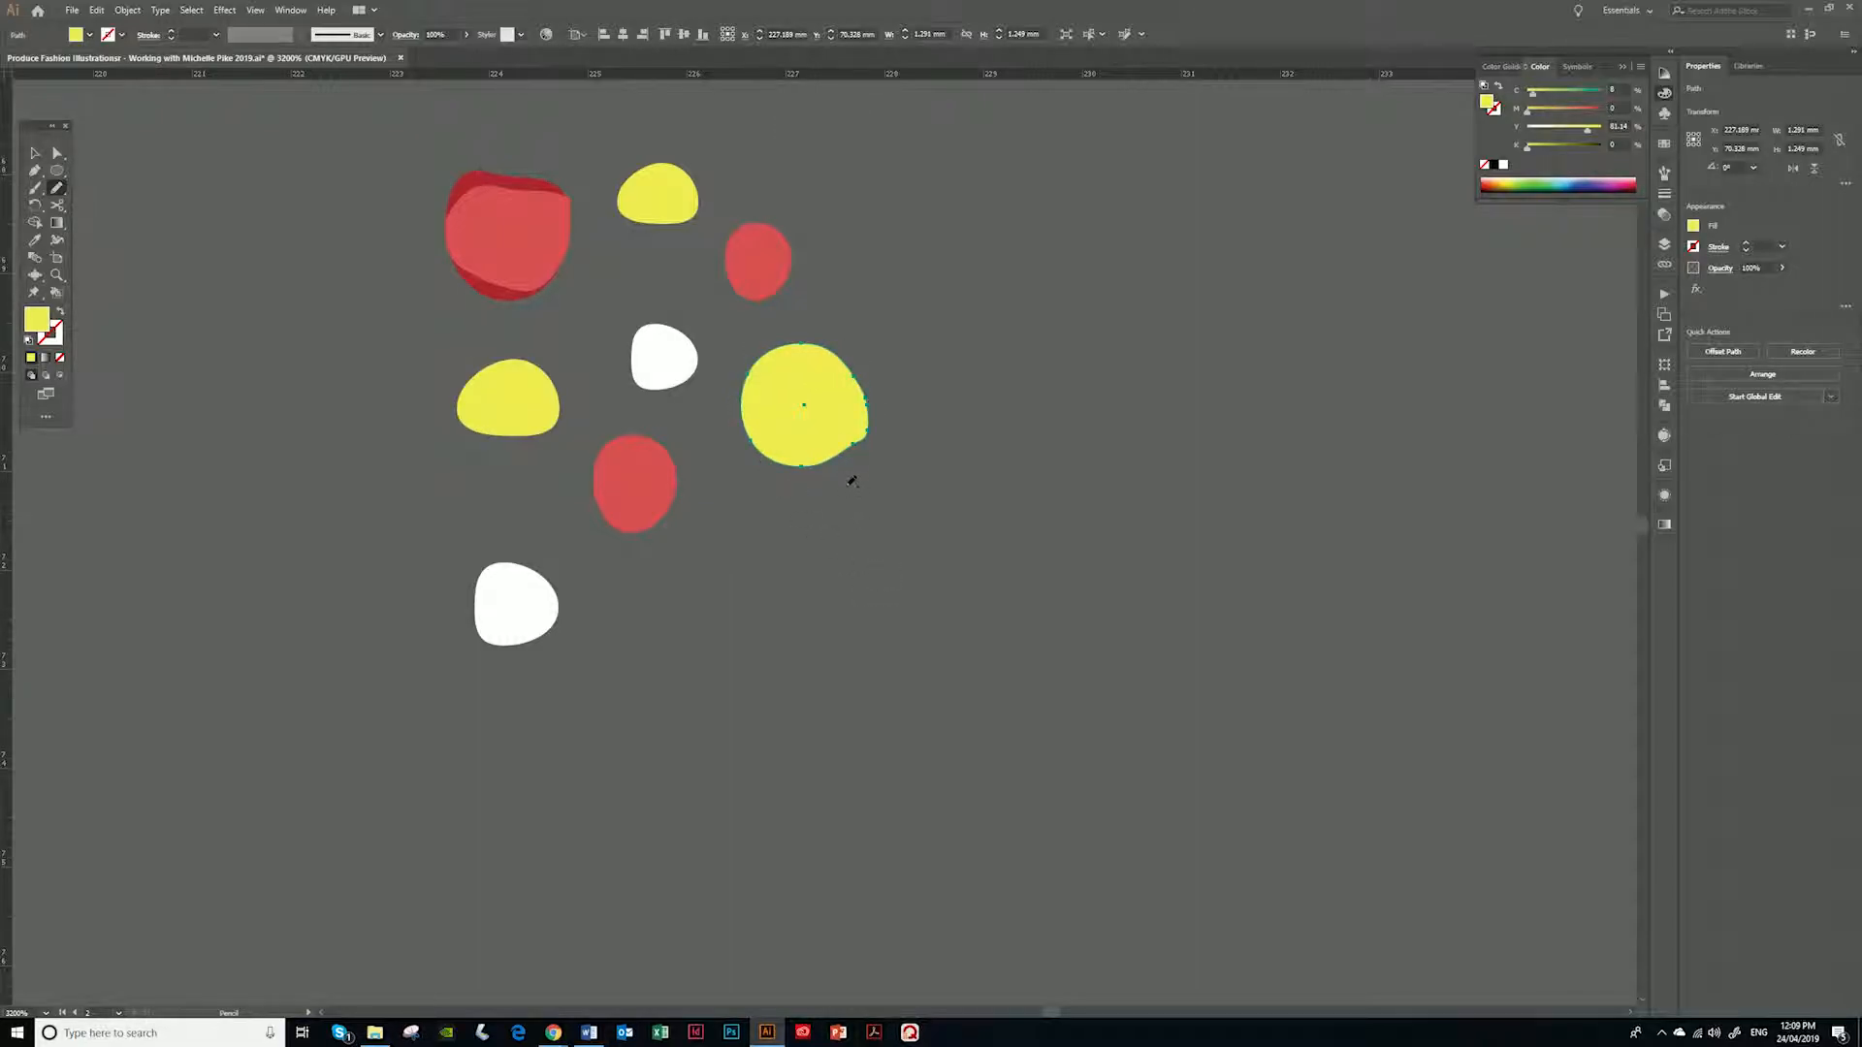
pyautogui.hotkey('ctrl', 'shift', 'a')
pyautogui.moveTo(1348, 534)
pyautogui.mouseDown()
pyautogui.moveTo(873, 549)
pyautogui.moveTo(882, 520)
pyautogui.mouseUp()
pyautogui.press('a')
pyautogui.click(464, 368)
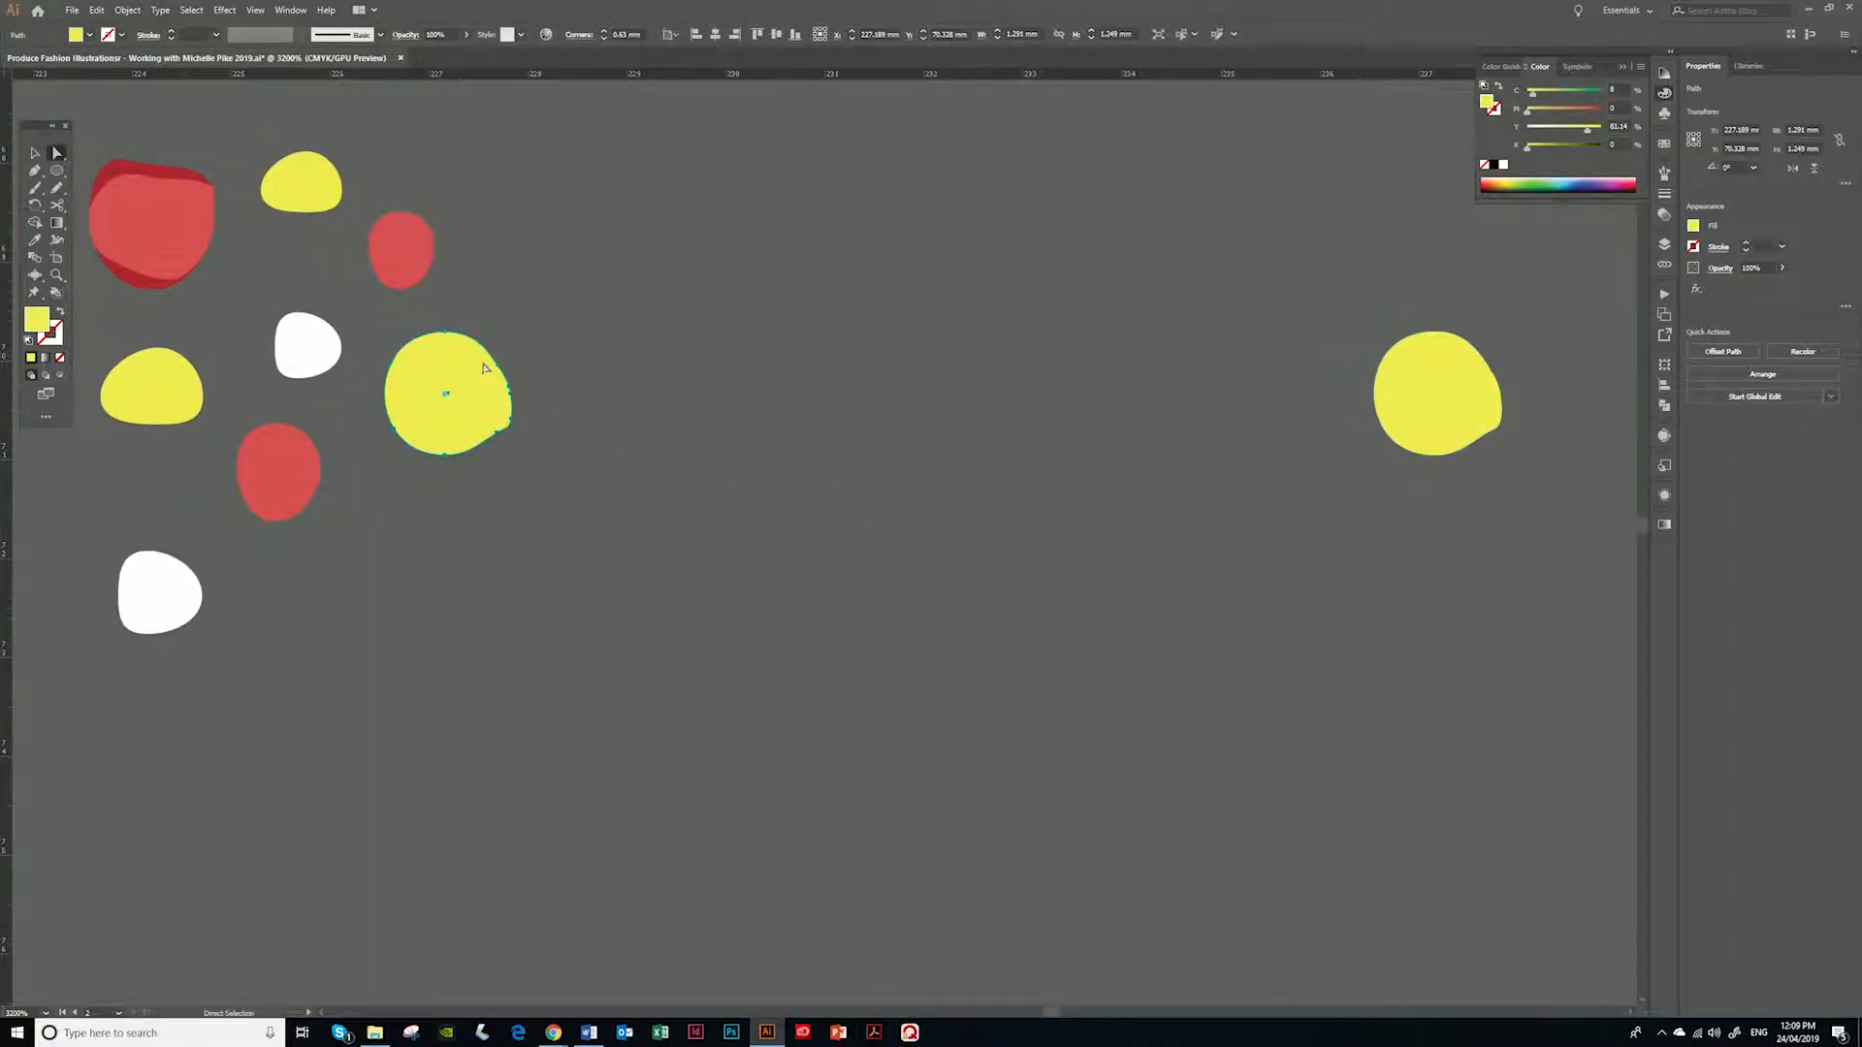
# Trim both sides of the yellow duplicate with the Pencil tool to make it a narrow upright shape
pyautogui.click(1481, 397)
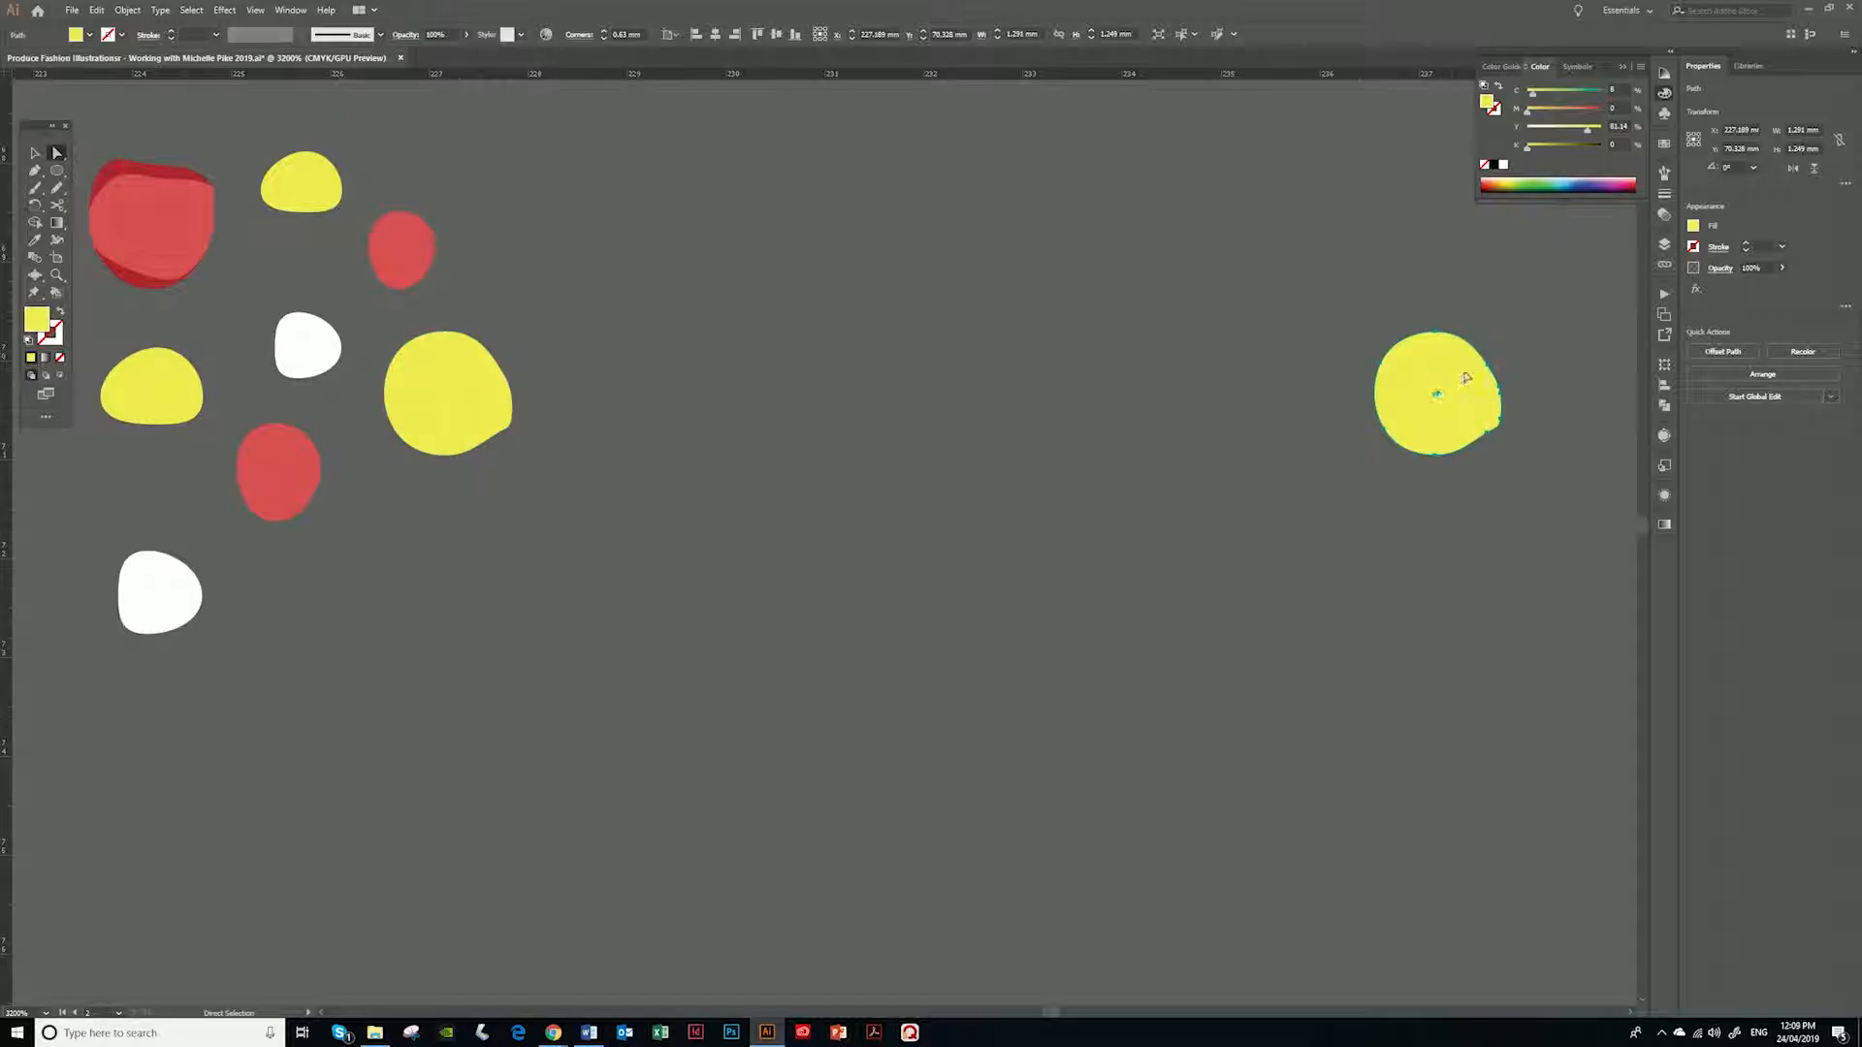
pyautogui.press('n')
pyautogui.moveTo(1482, 378); pyautogui.dragTo(1463, 449)
pyautogui.moveTo(1406, 335); pyautogui.dragTo(1401, 450)
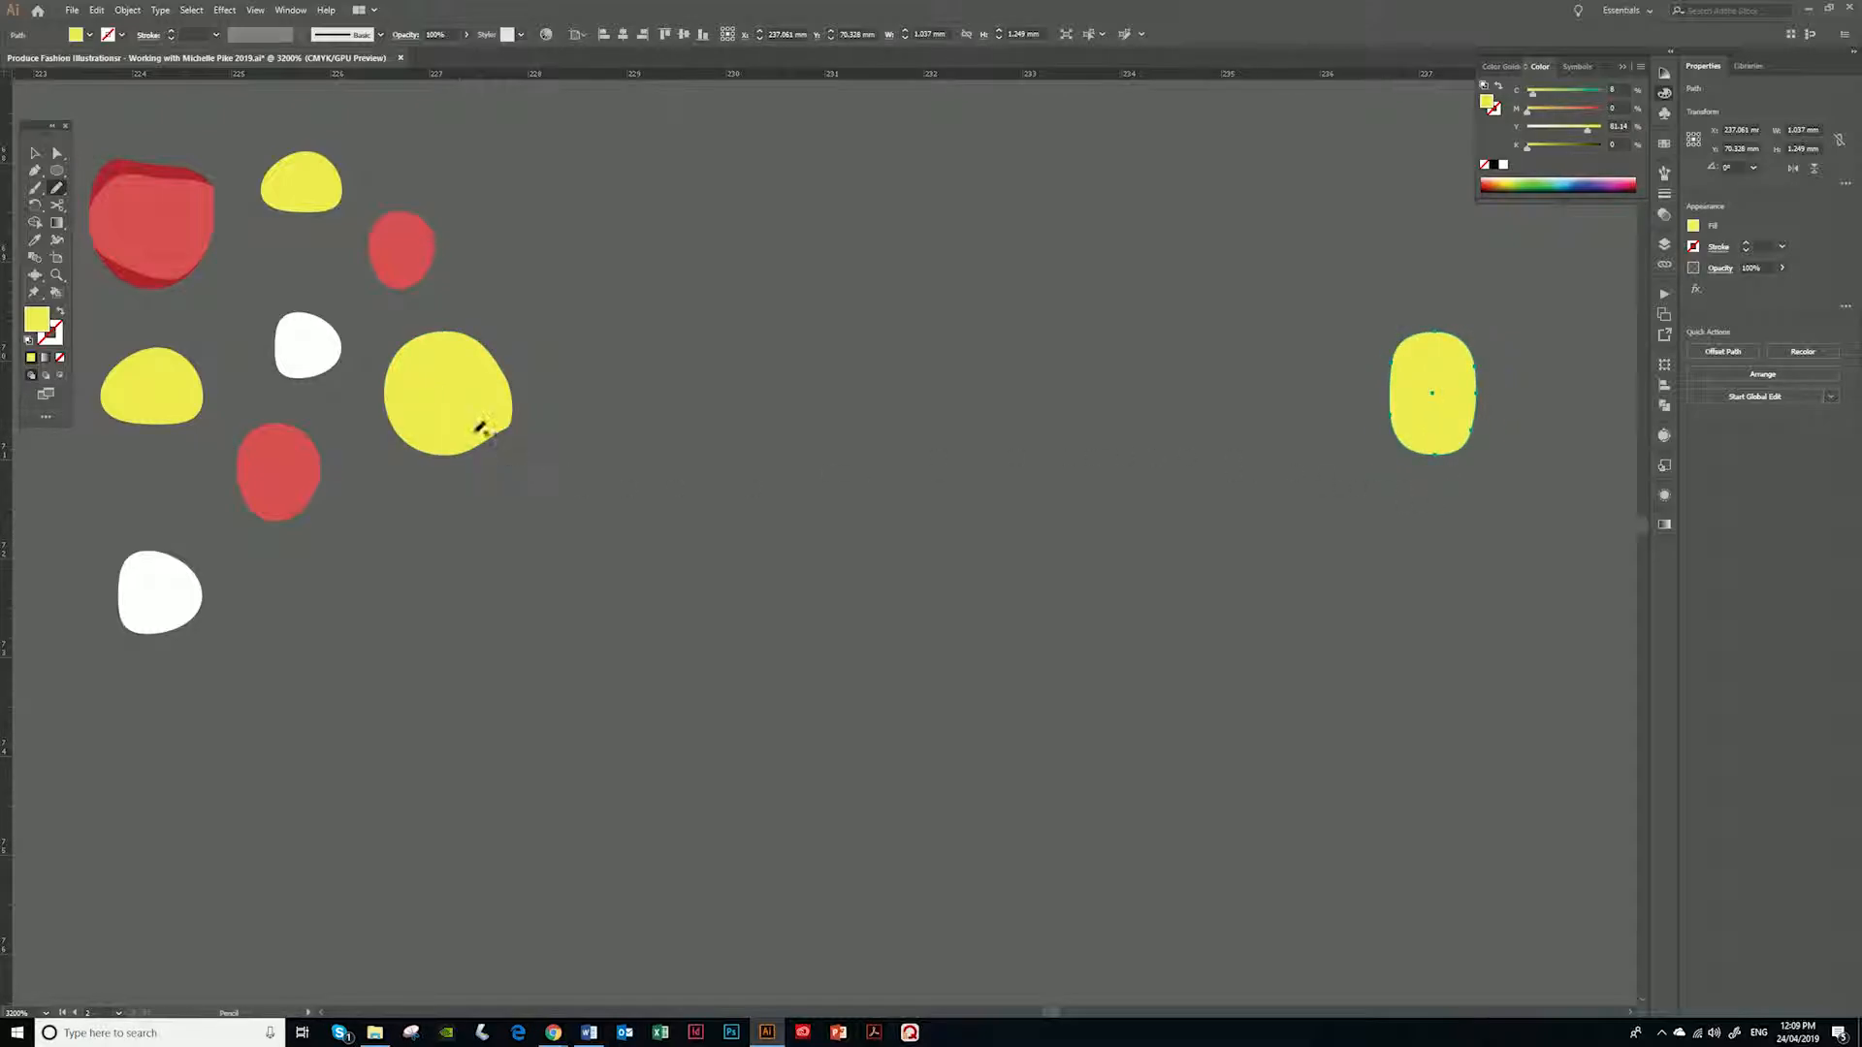
# Change the original irregular yellow shape's fill to the darker yellow D6C600
pyautogui.press('a')
pyautogui.click(445, 394)
pyautogui.doubleClick(37, 321)
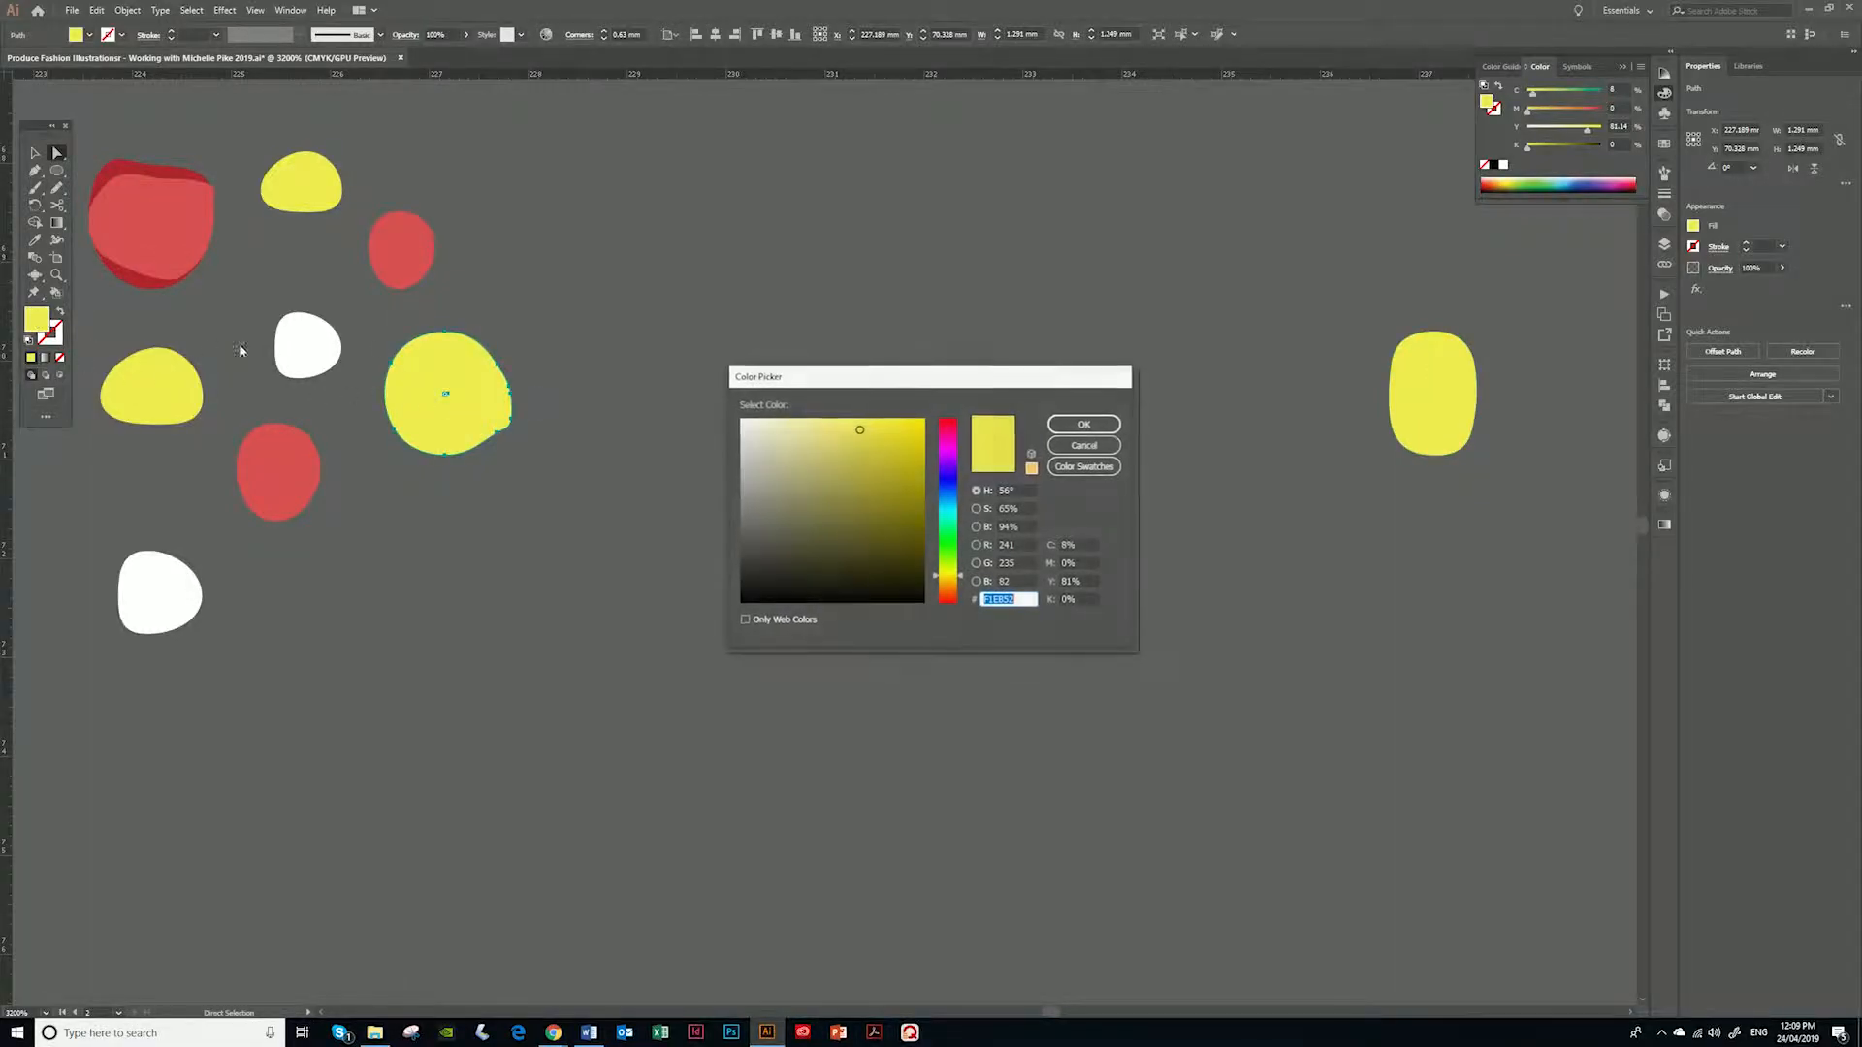
pyautogui.click(923, 472)
pyautogui.moveTo(923, 474); pyautogui.dragTo(923, 421)
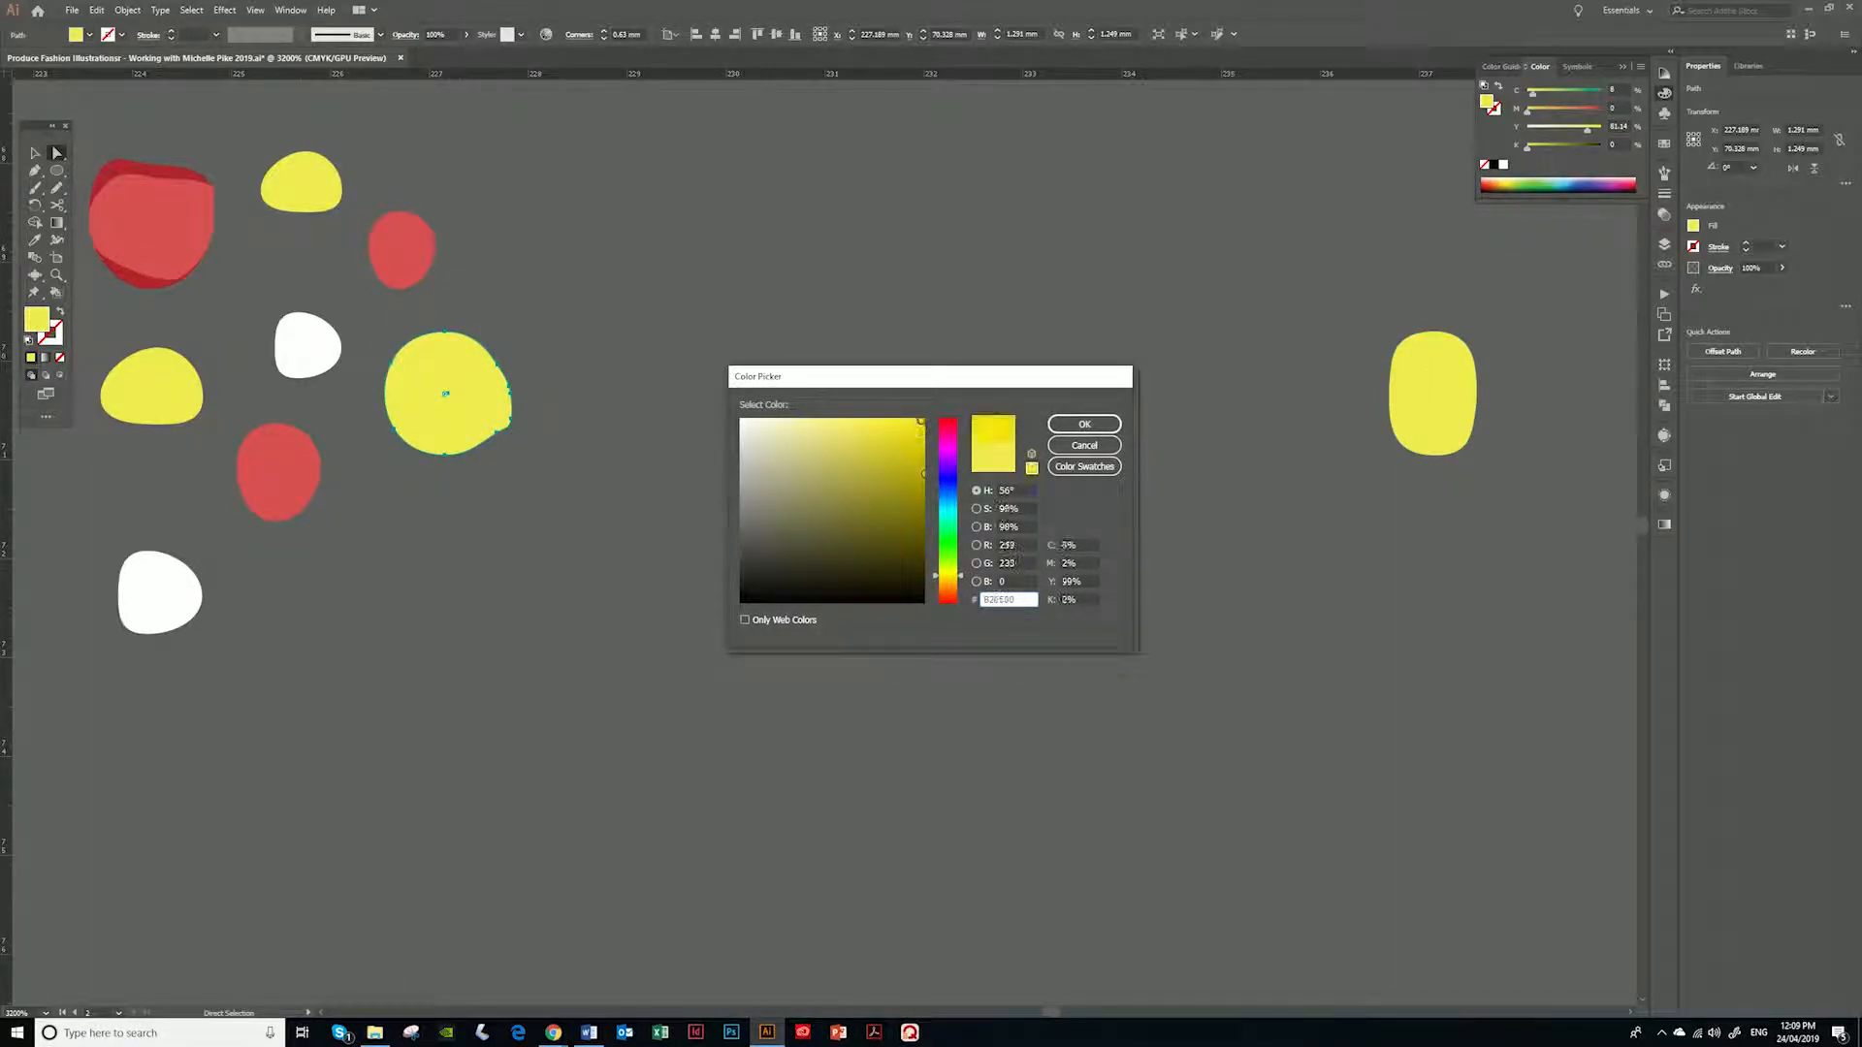
pyautogui.click(925, 448)
pyautogui.click(1085, 424)
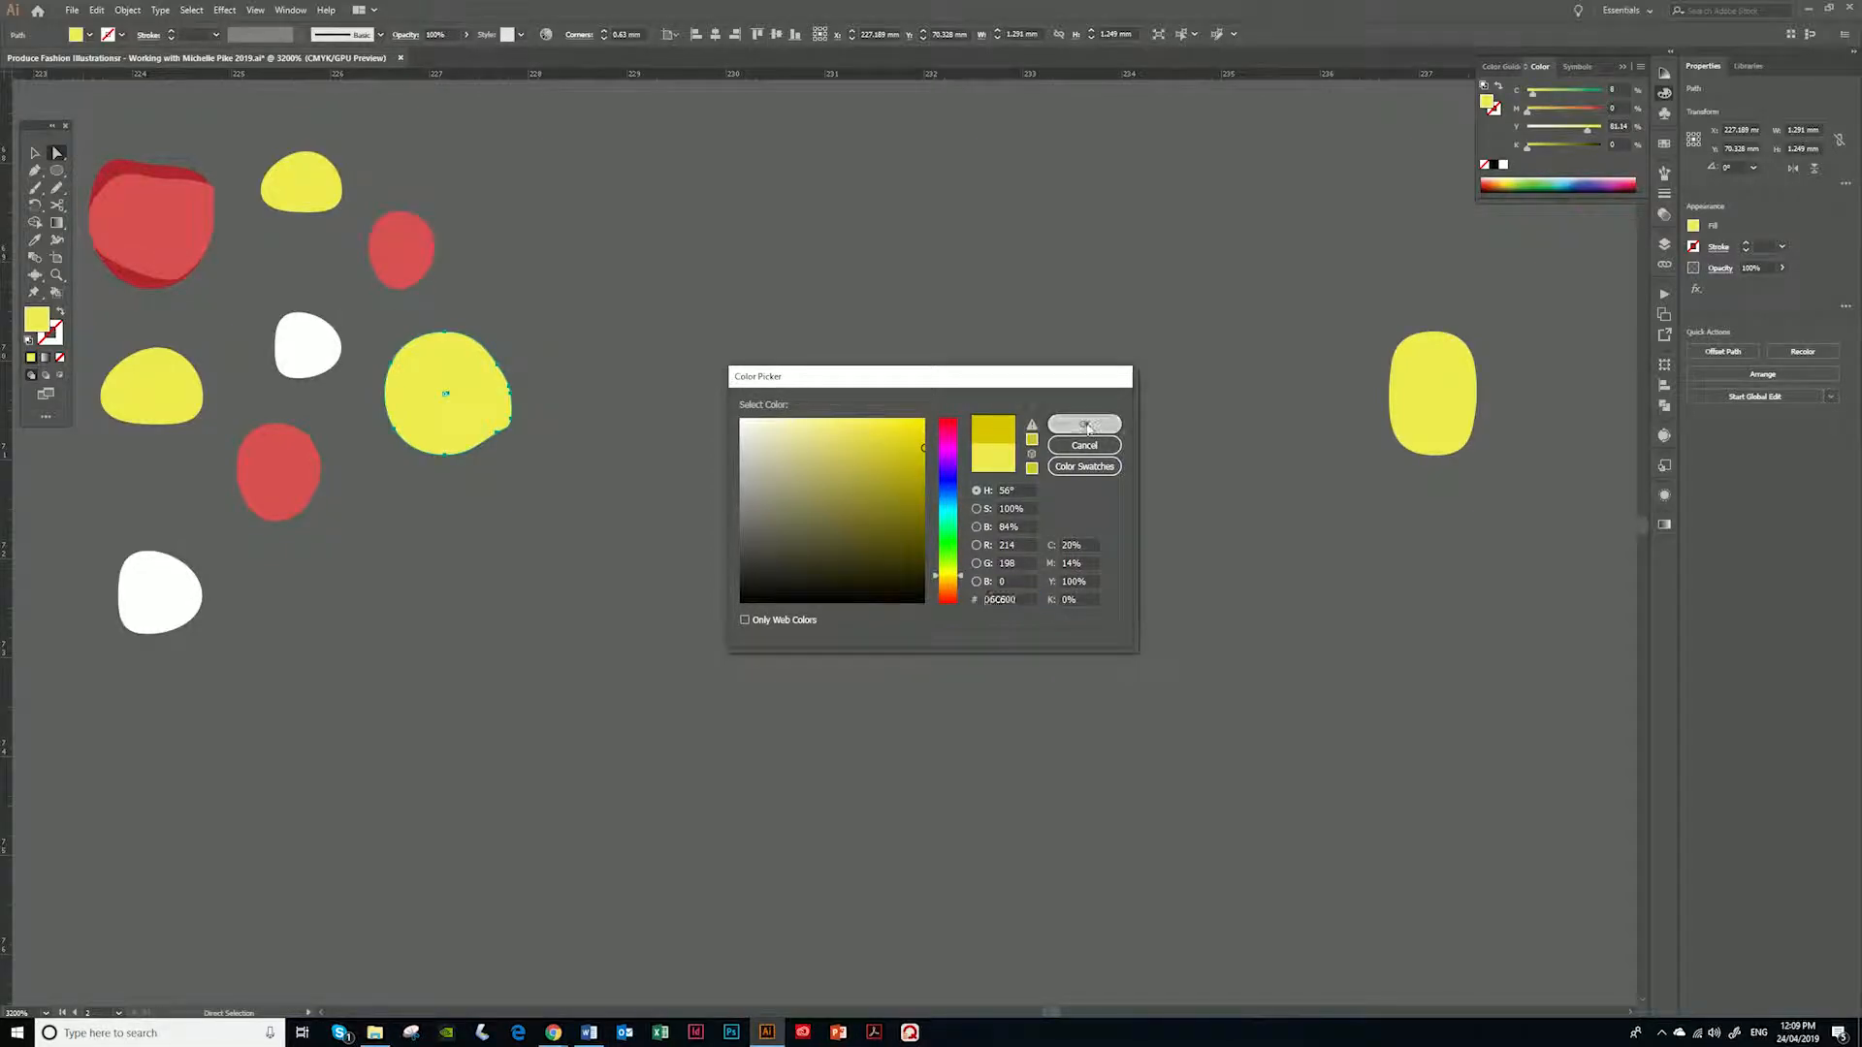
# Shift the narrow yellow duplicate 10 mm back over the darker yellow original and deselect it
pyautogui.click(1430, 405)
pyautogui.hotkey('ctrl', 'z')
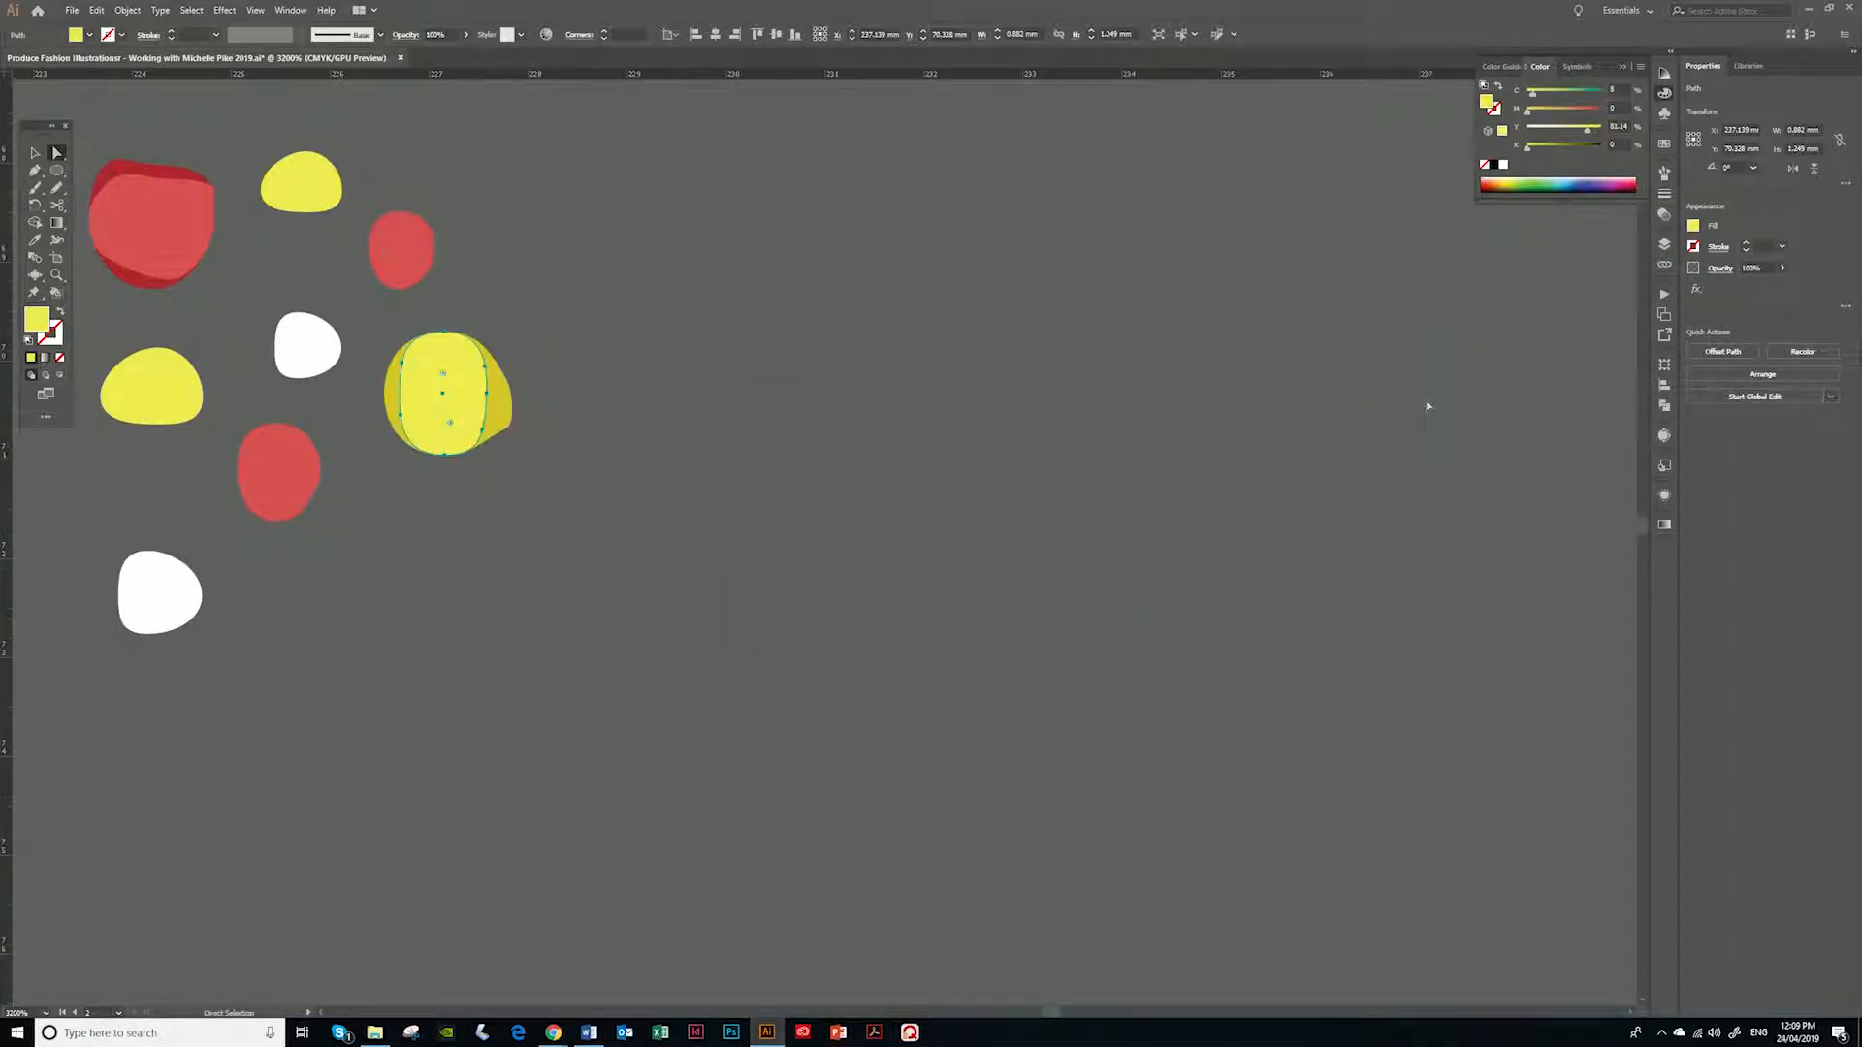
pyautogui.click(719, 533)
# Select all the dot artwork and start a new scatter brush from it
pyautogui.scroll(-5, 712, 504)
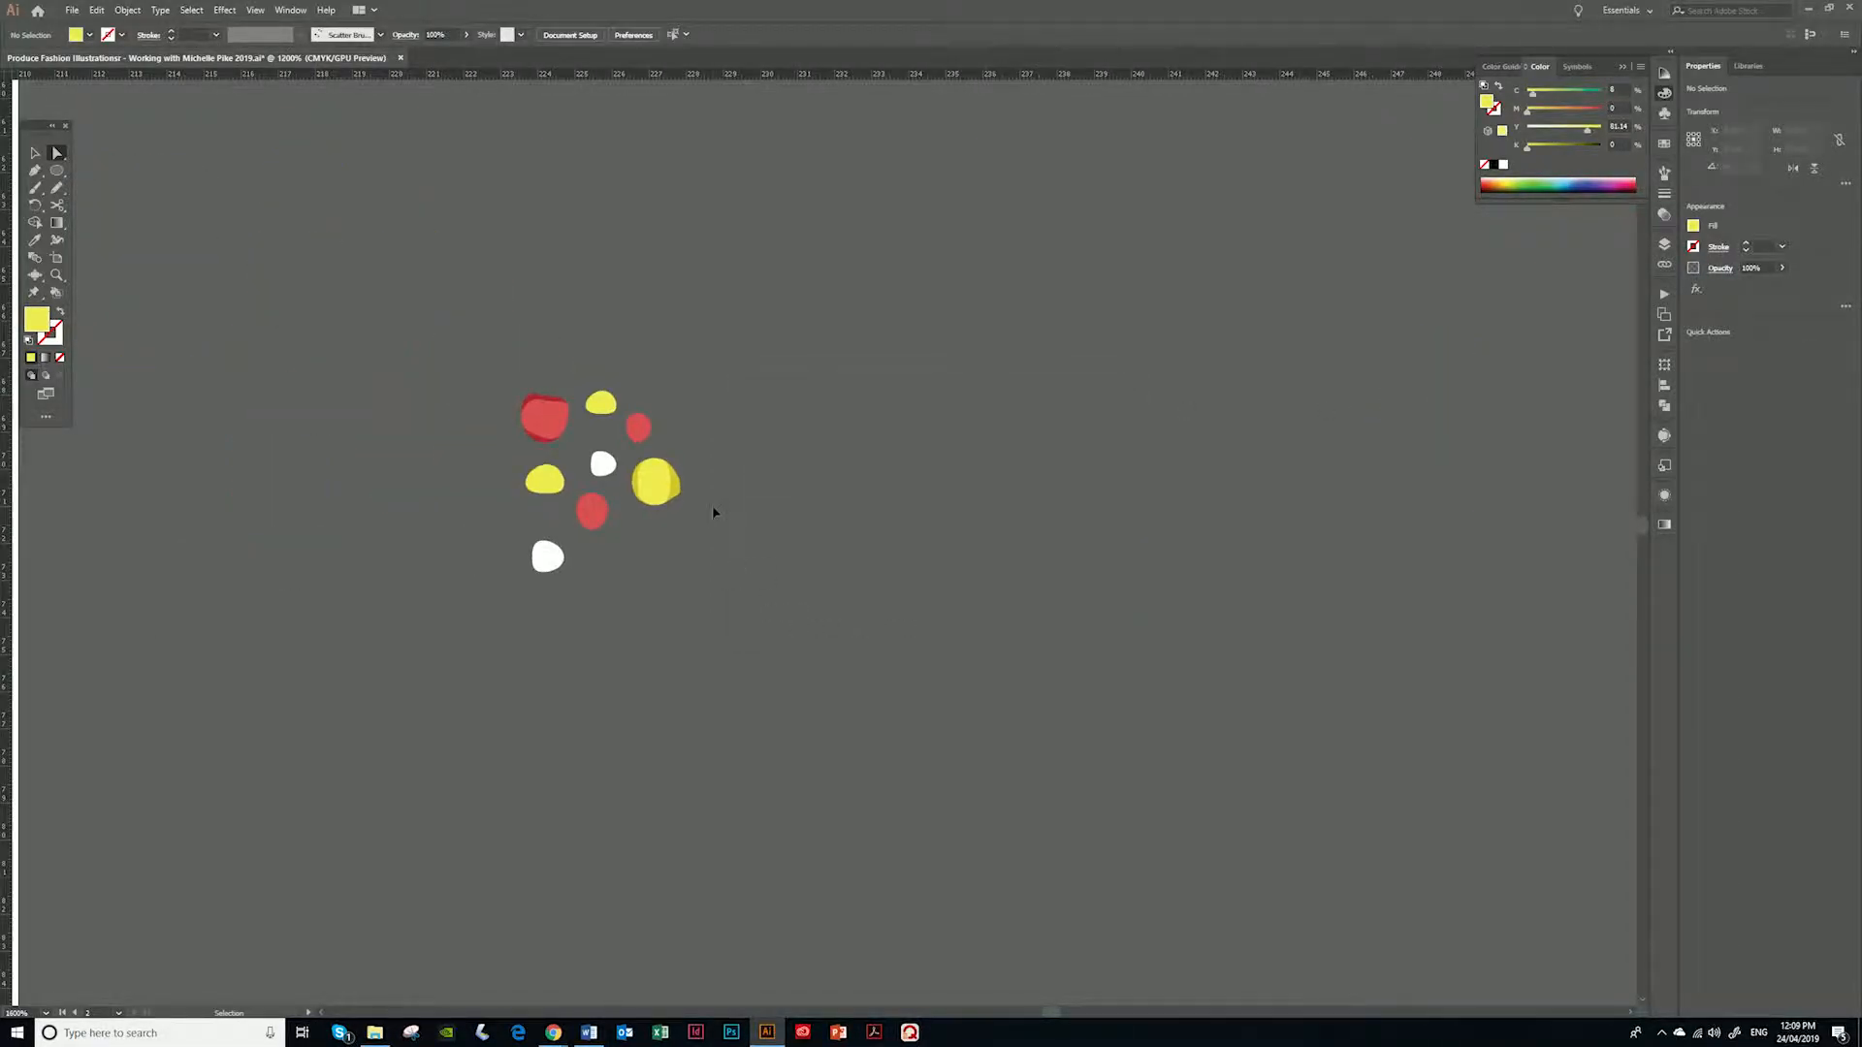
pyautogui.hotkey('ctrl', 'a')
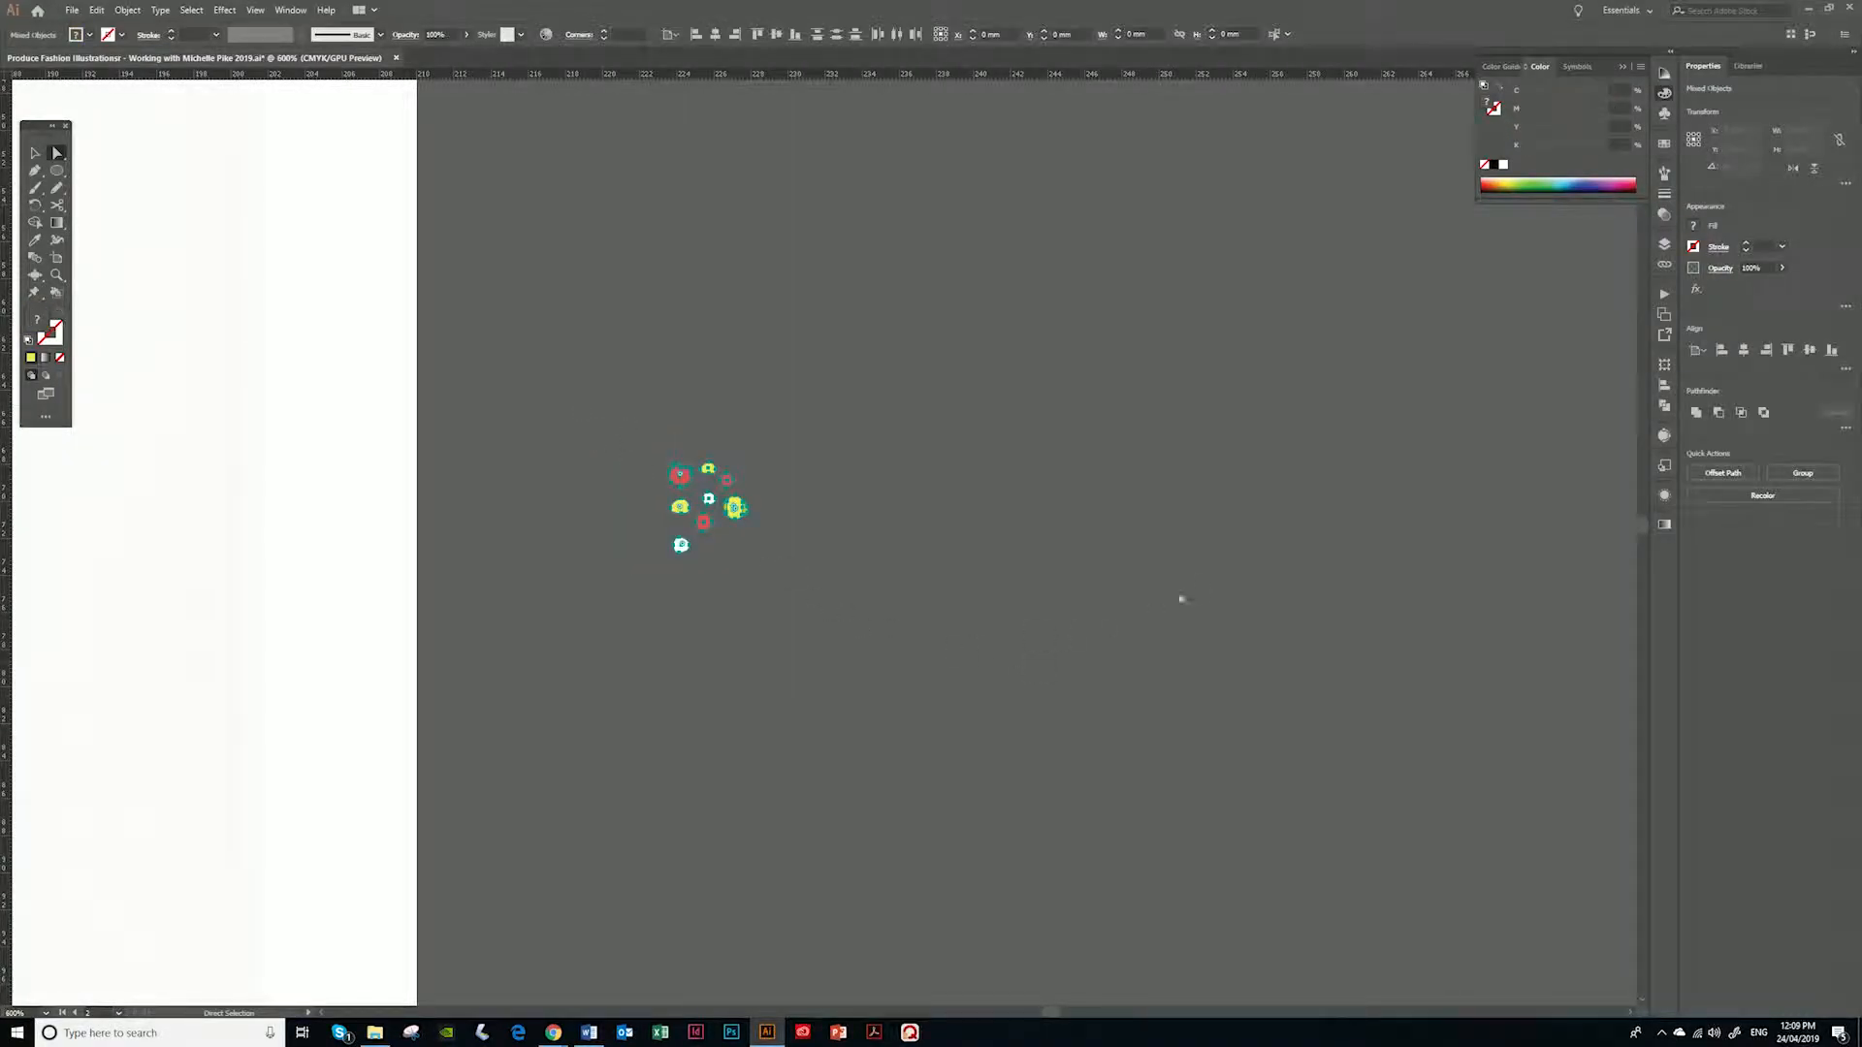
pyautogui.click(1664, 172)
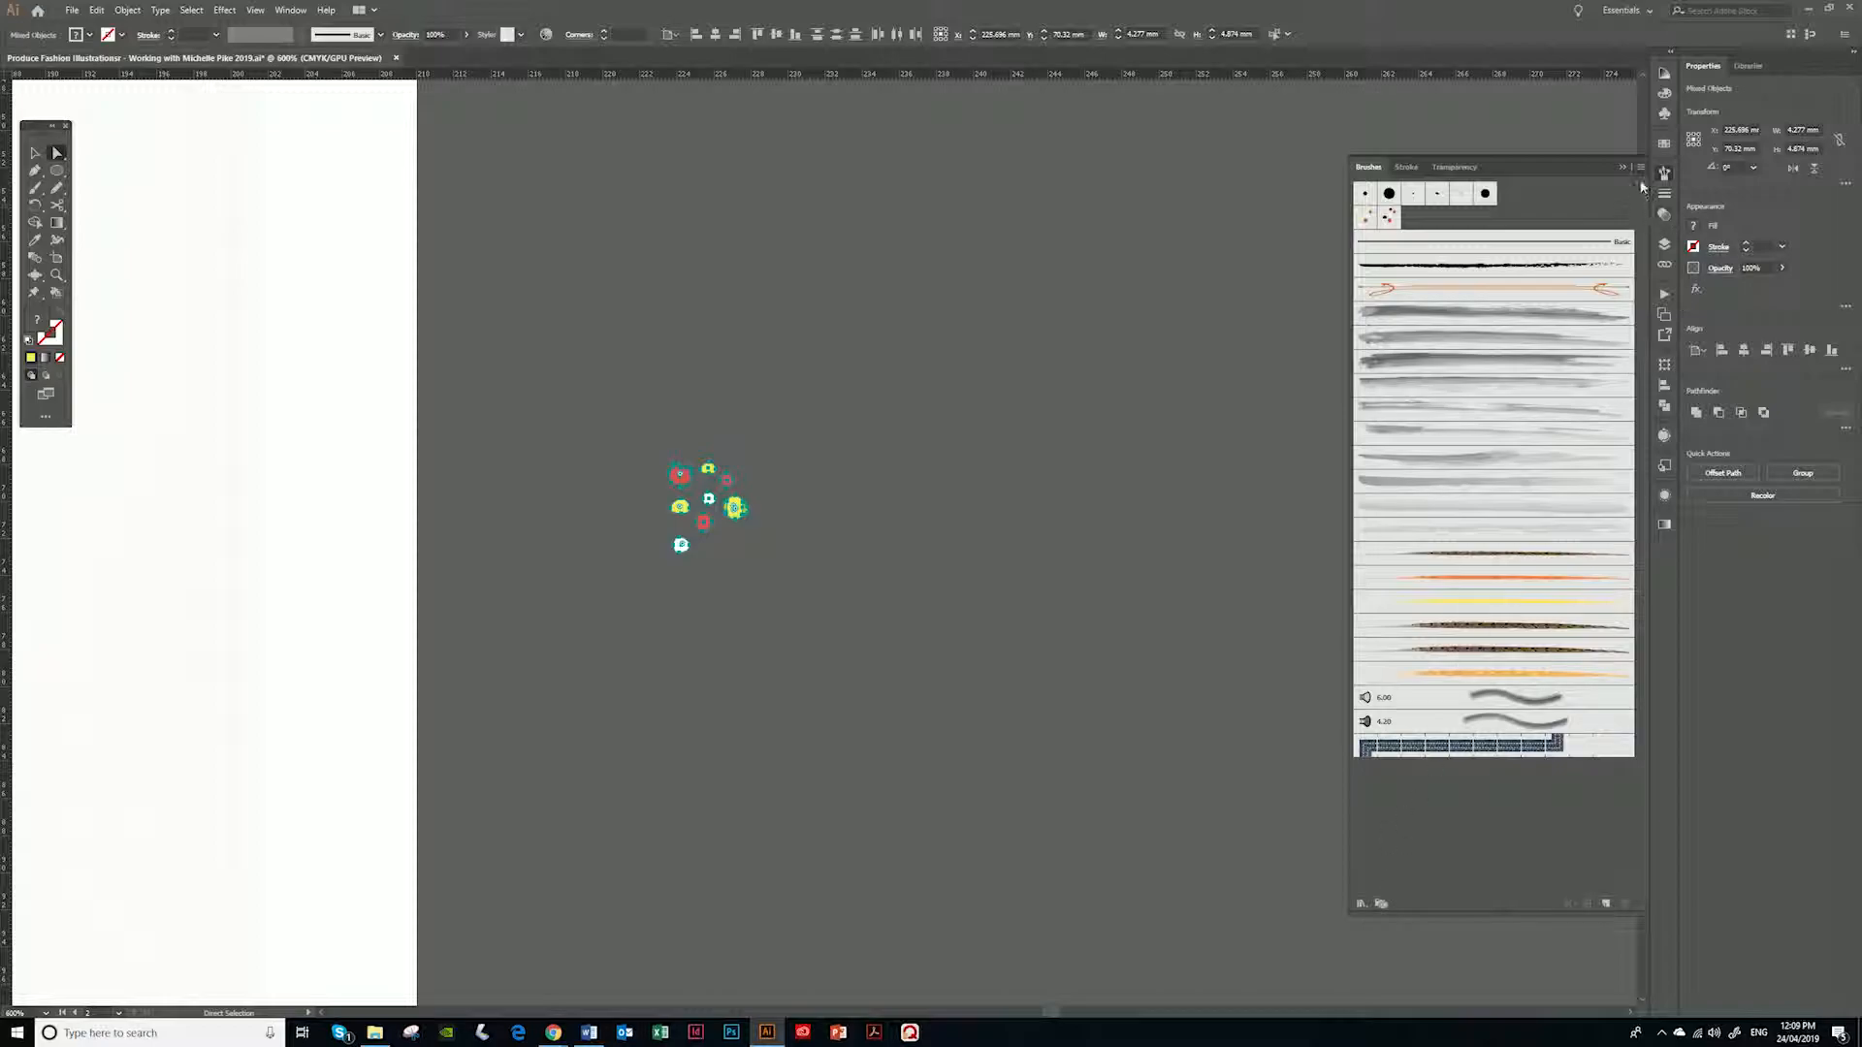
pyautogui.click(1641, 168)
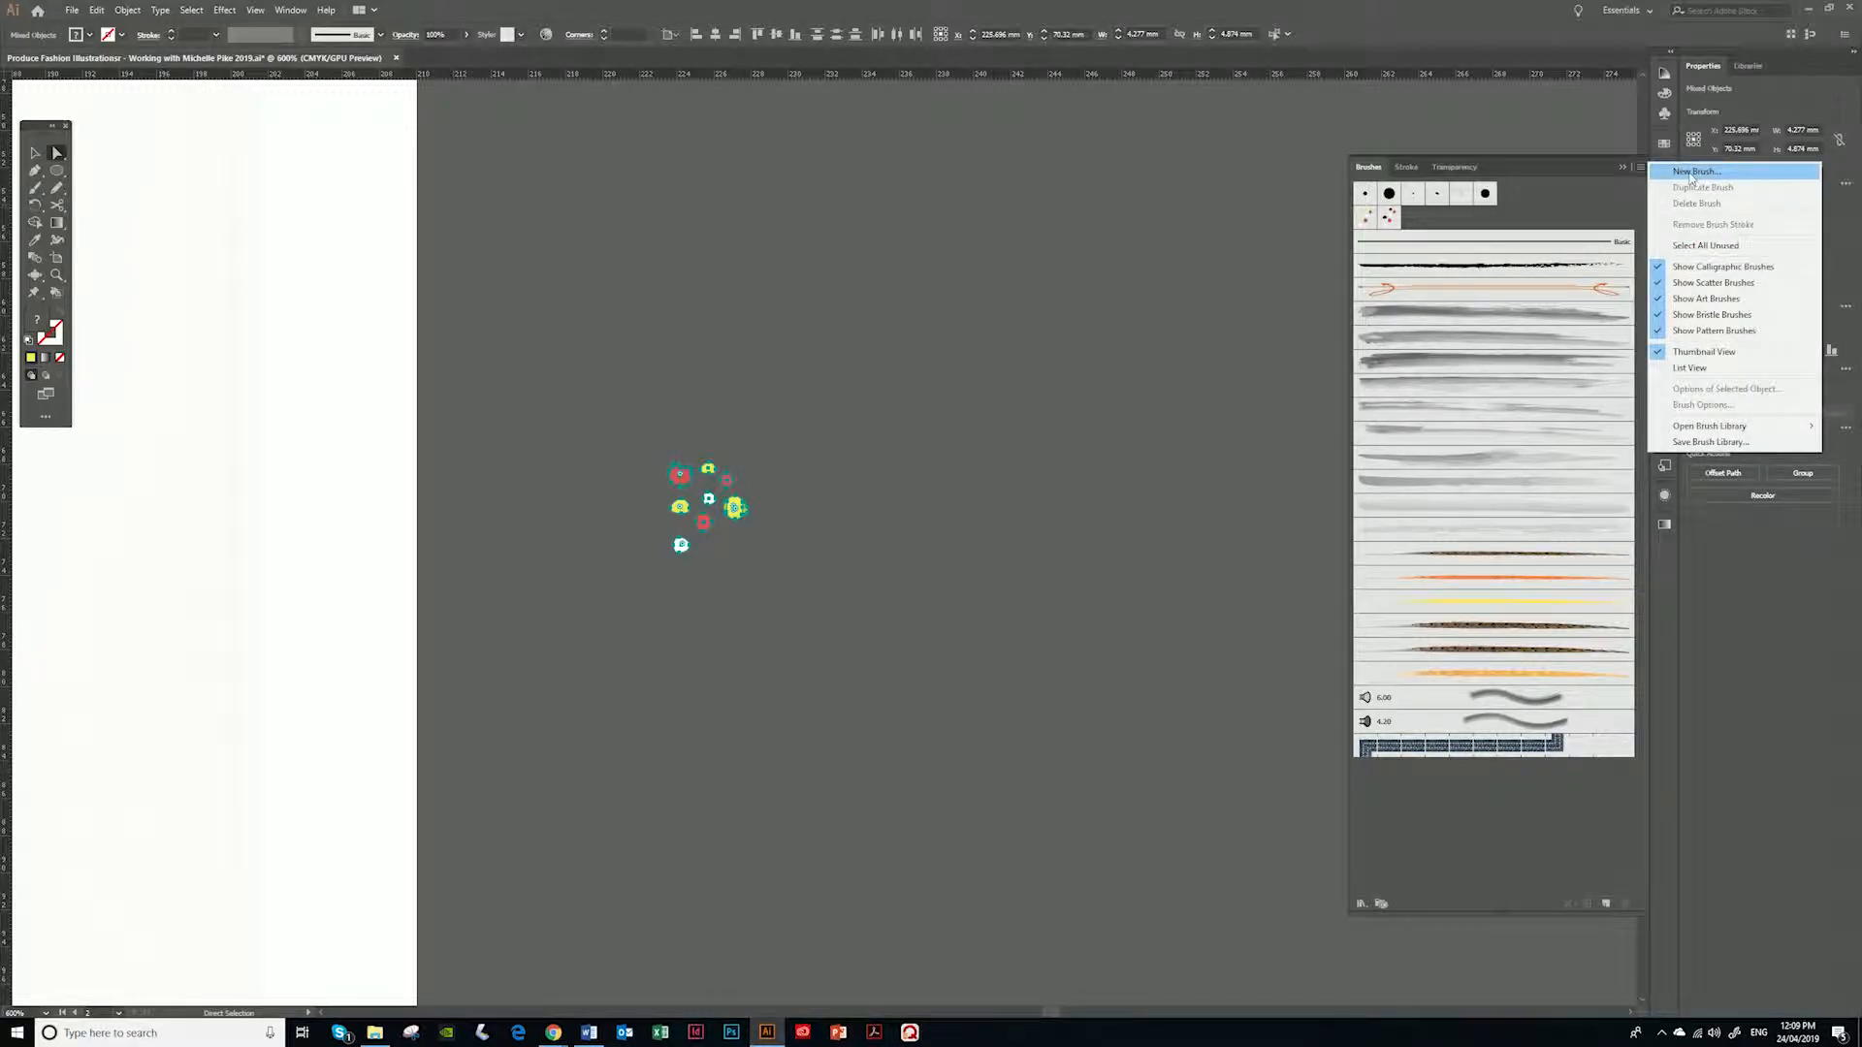
pyautogui.click(1606, 905)
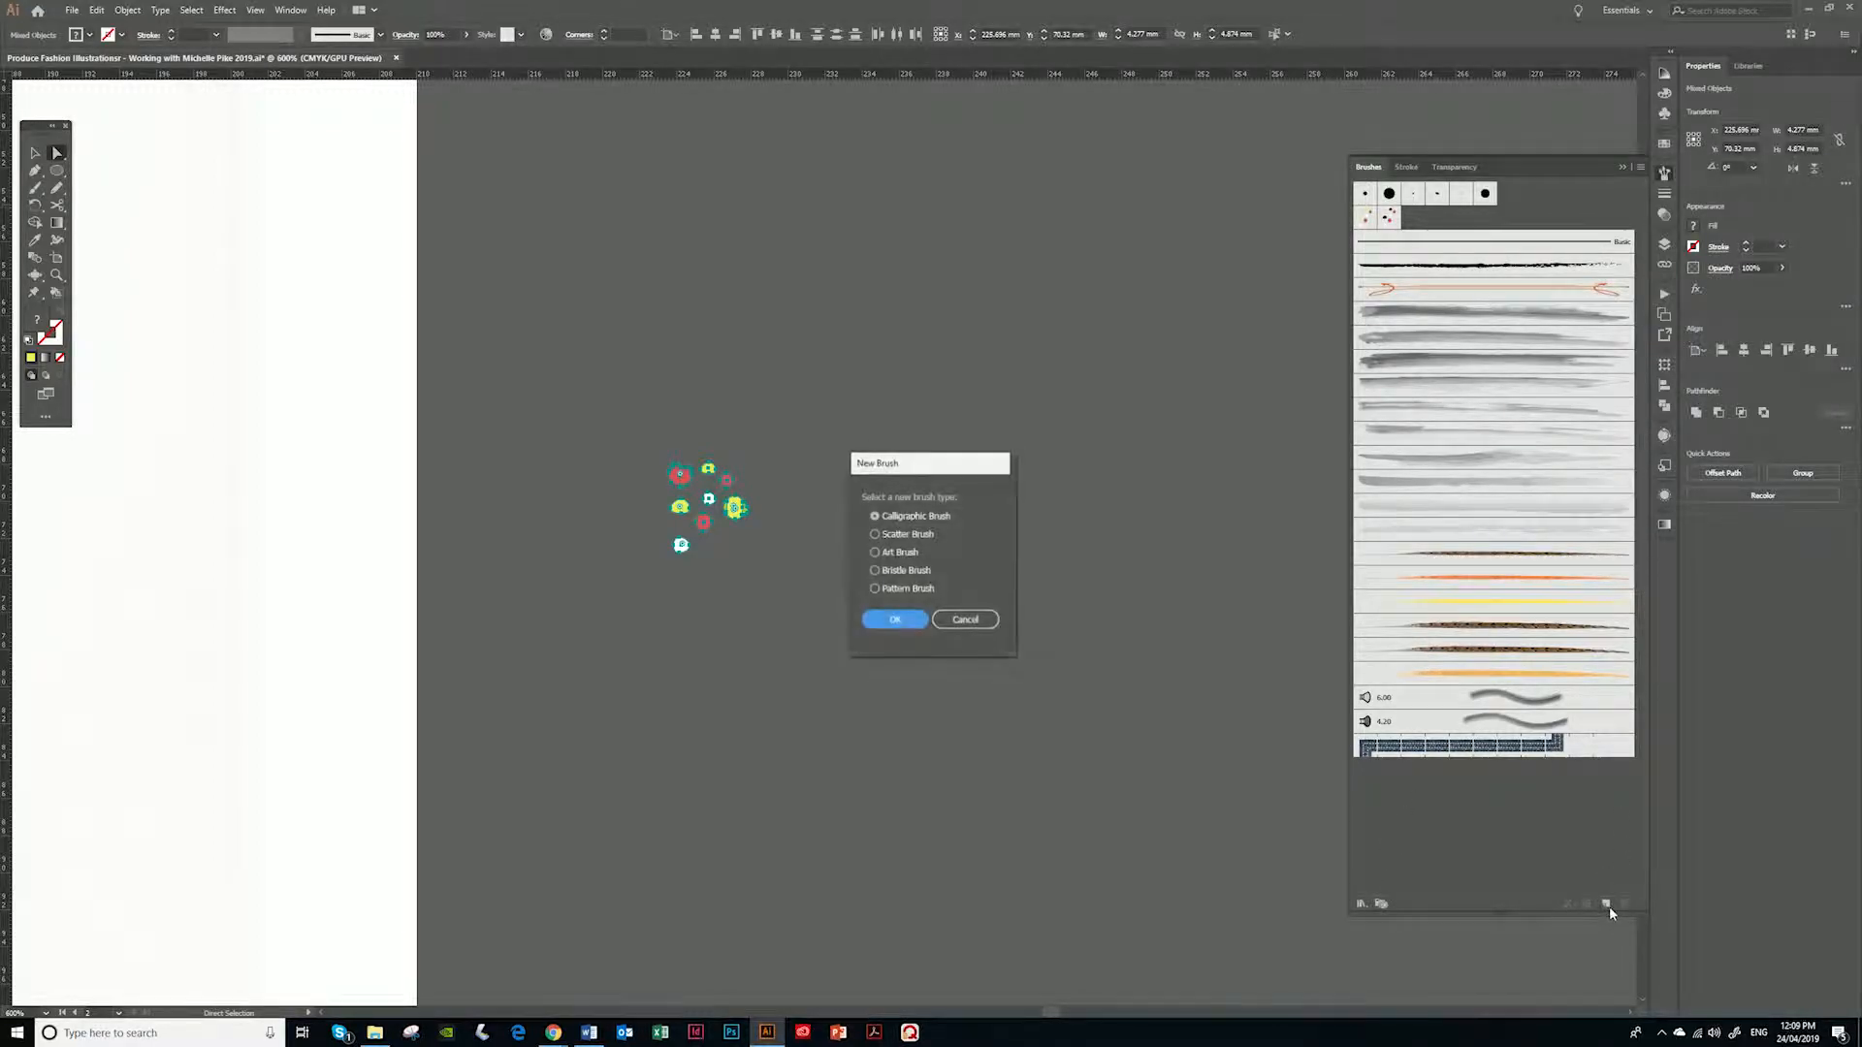
pyautogui.click(876, 534)
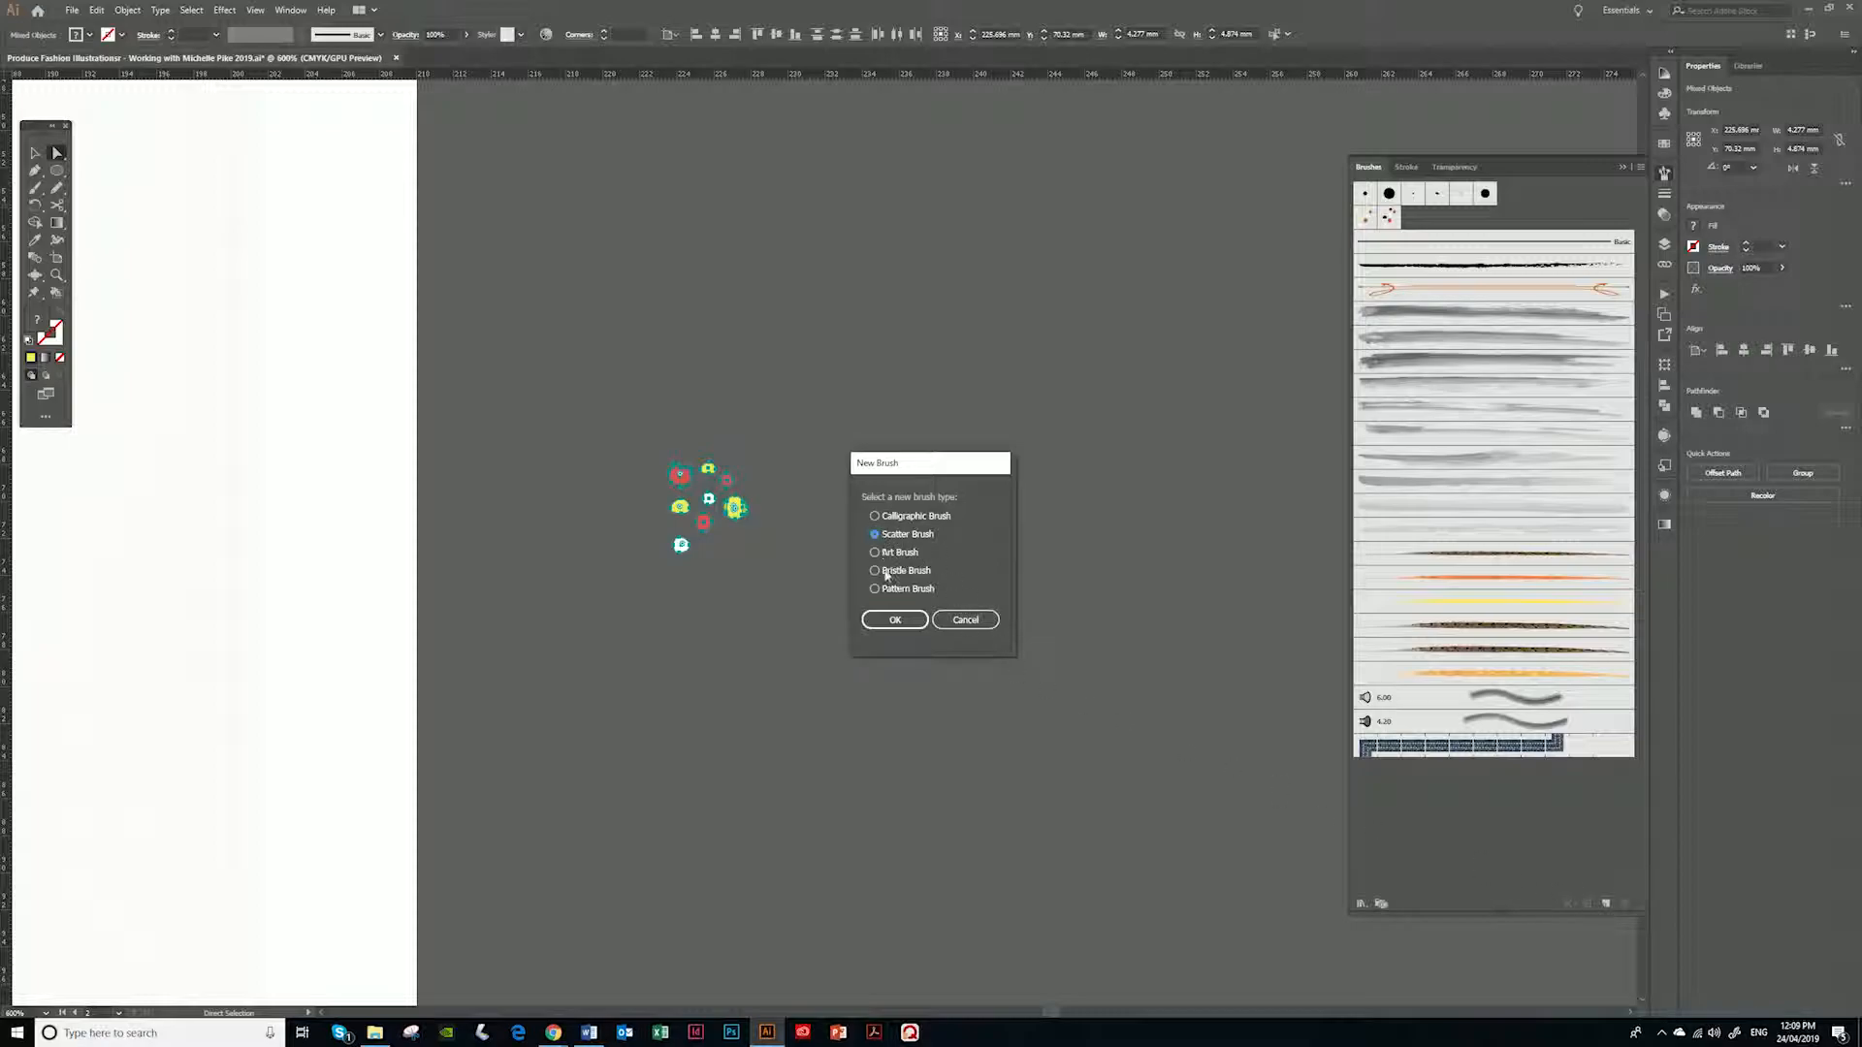
pyautogui.click(900, 622)
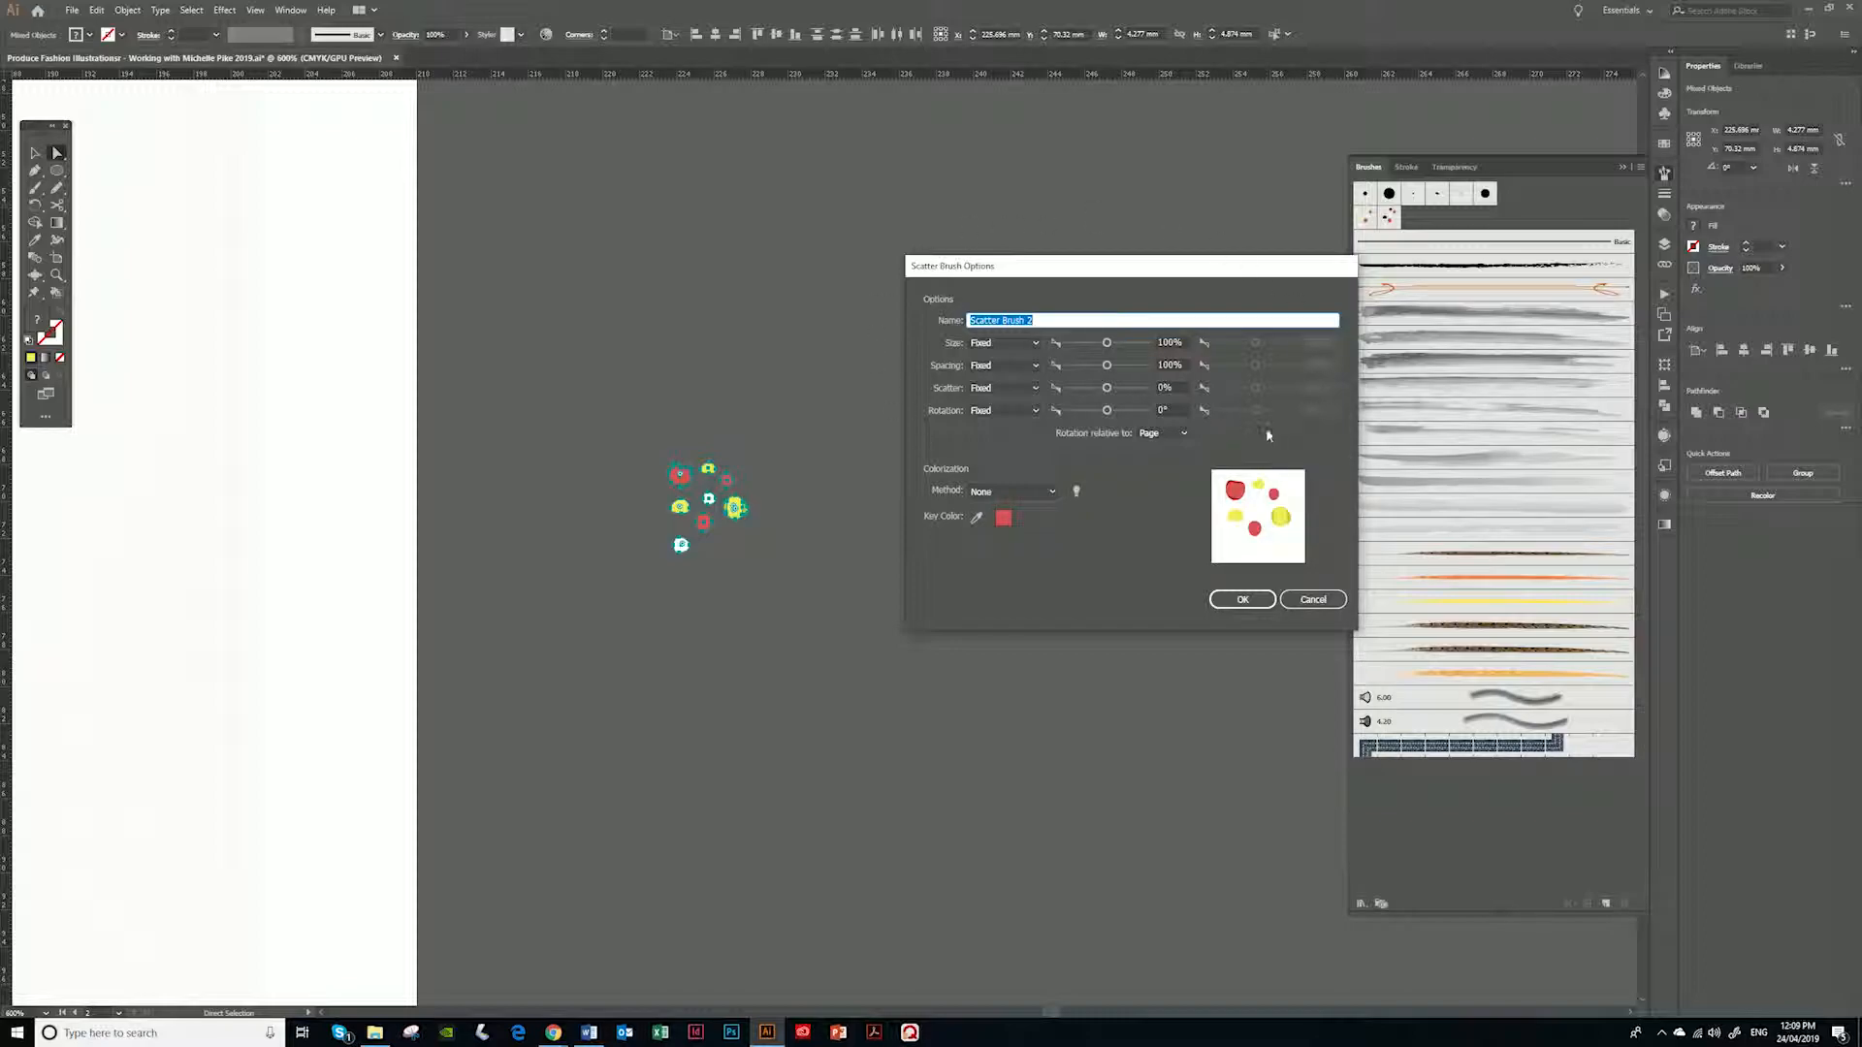
# Set the scatter brush's size, spacing, scatter and rotation to Random and create the brush
pyautogui.click(1035, 343)
pyautogui.click(1034, 375)
pyautogui.click(1034, 366)
pyautogui.click(1034, 396)
pyautogui.click(1034, 388)
pyautogui.click(1032, 420)
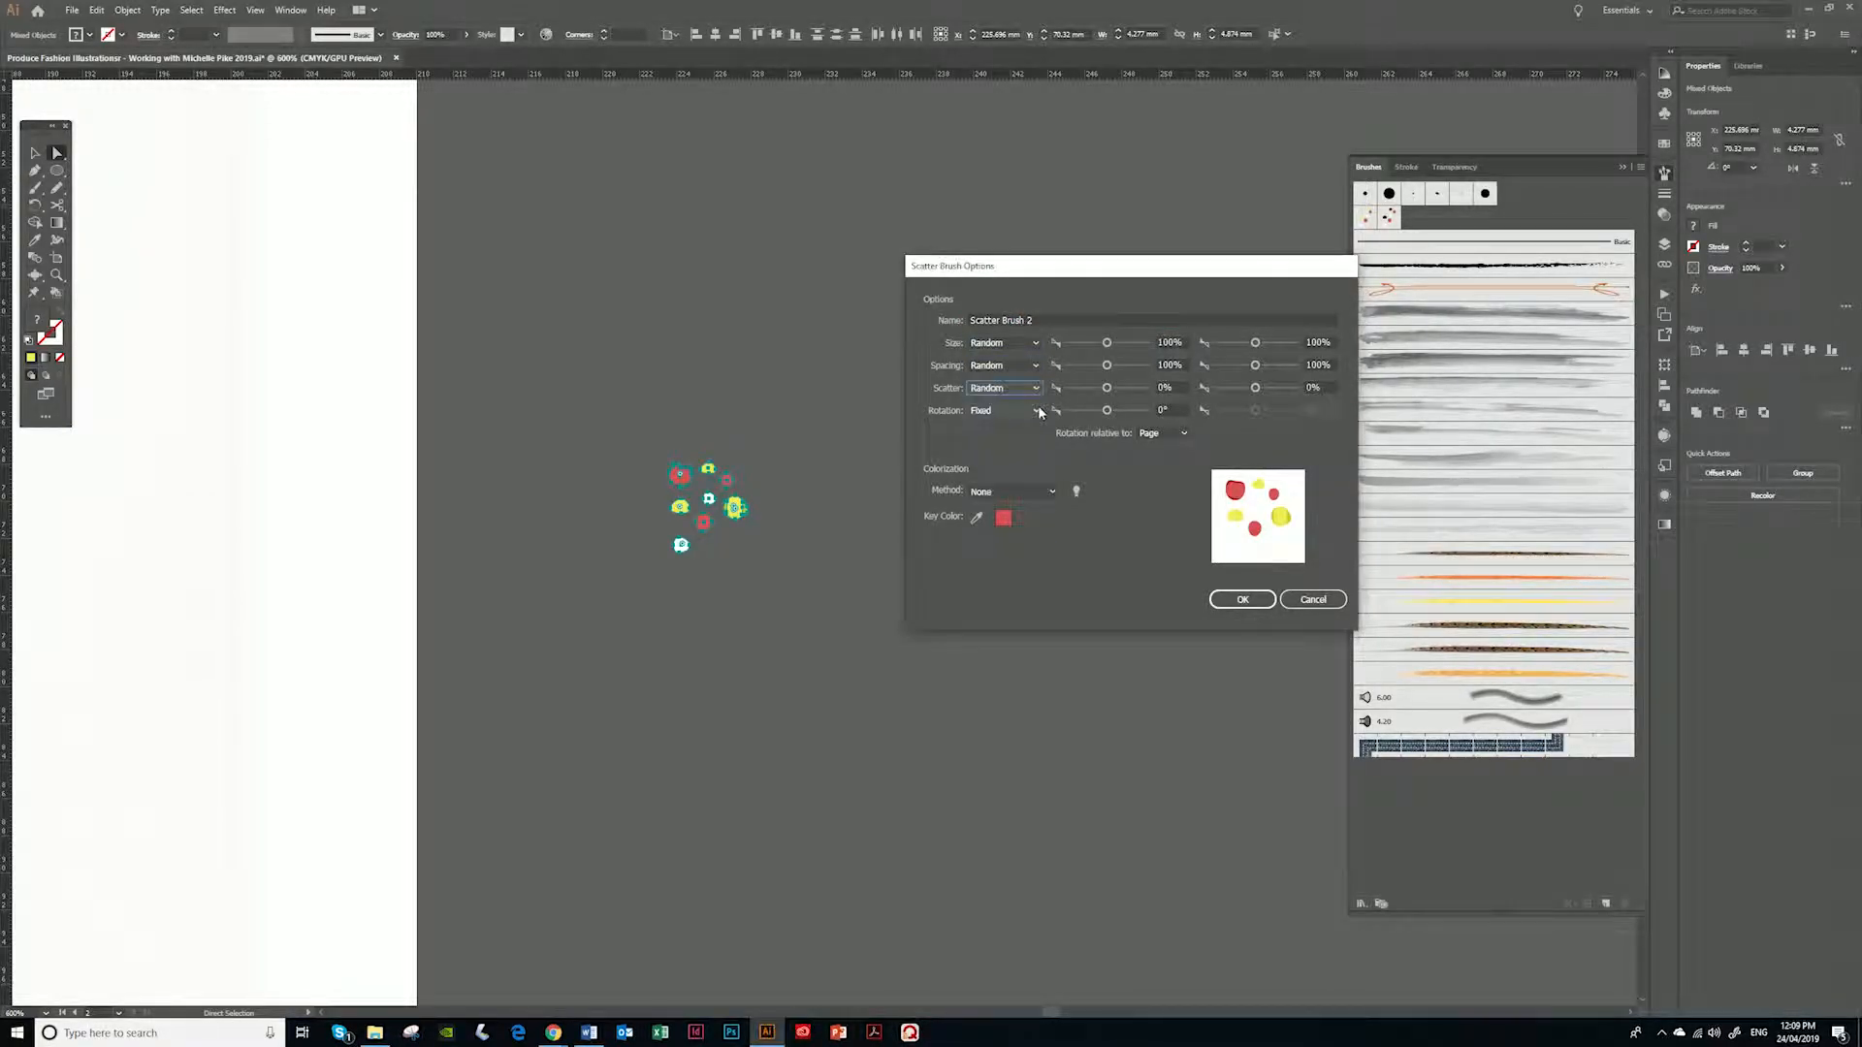
pyautogui.click(1033, 411)
pyautogui.click(1015, 447)
pyautogui.click(1243, 600)
# Draw a straight line about 32 mm long above the artwork with the Pen tool and apply the new scatter brush
pyautogui.press('p')
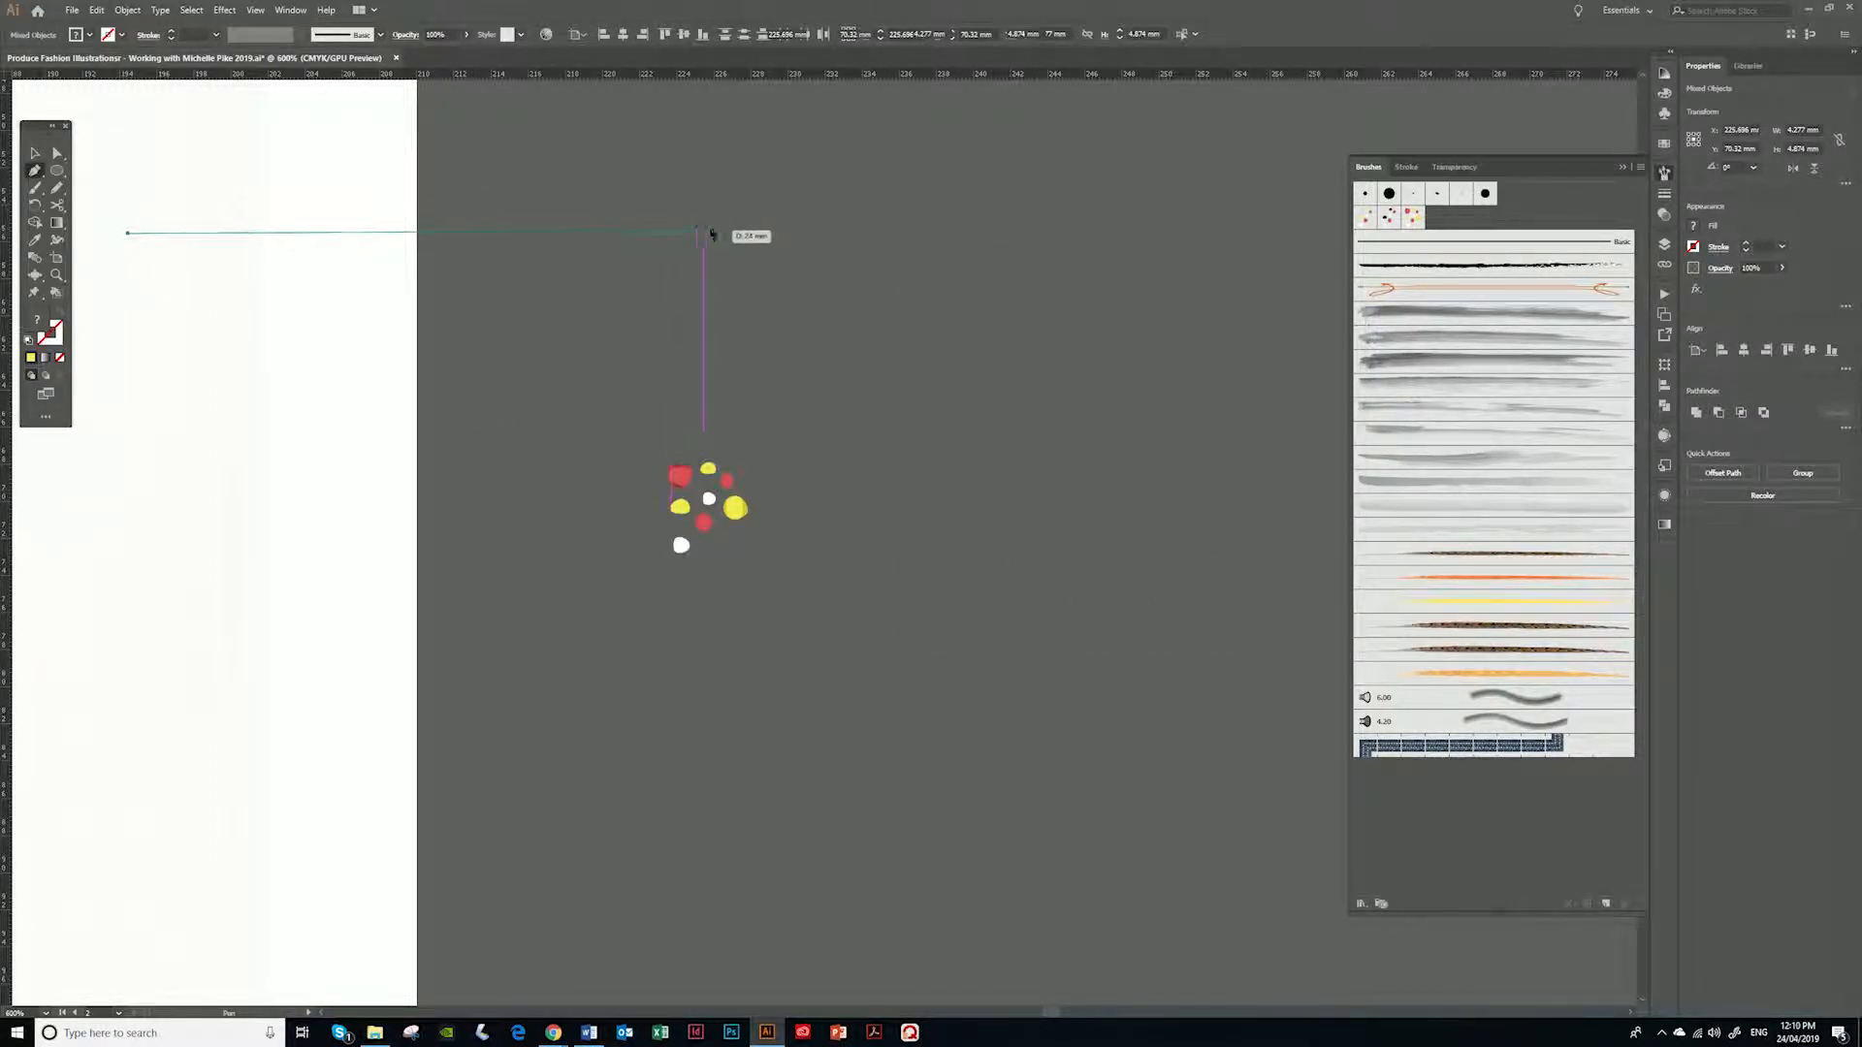
pyautogui.click(722, 231)
pyautogui.click(1416, 219)
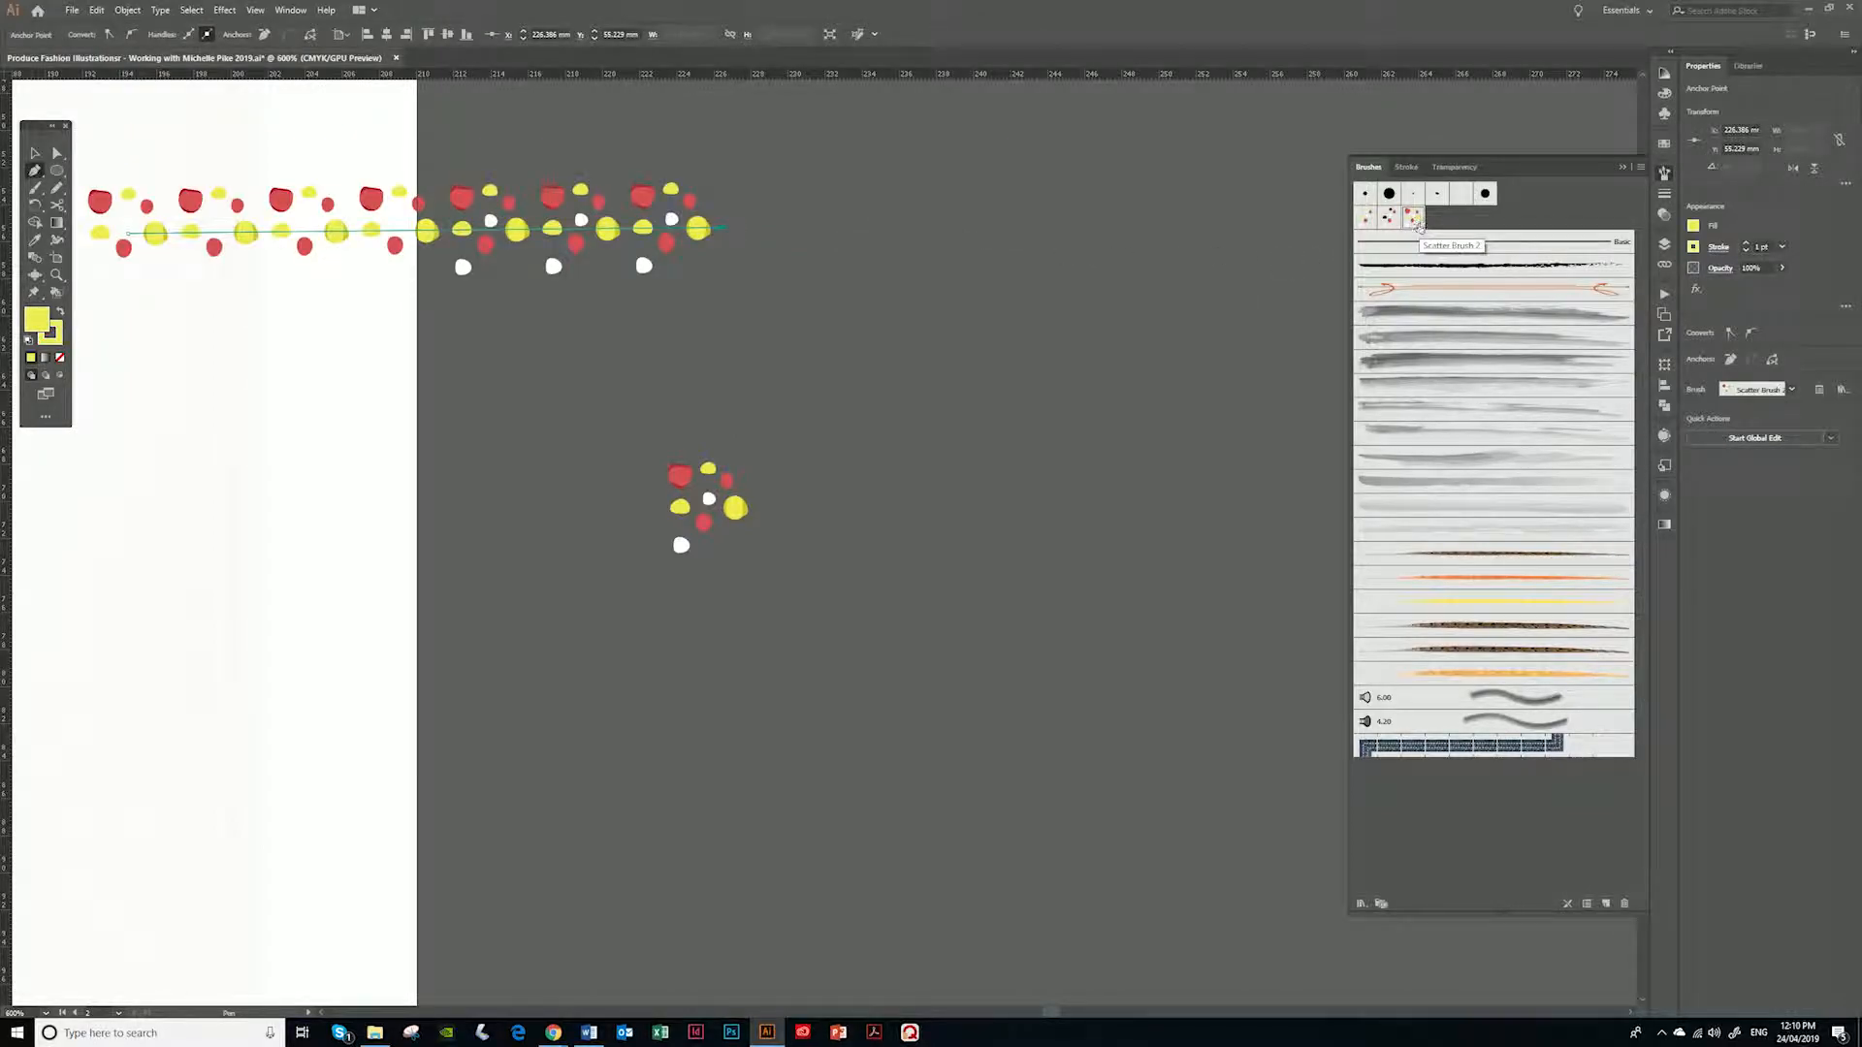
# Edit the new scatter brush with live preview, setting random size to 183% and 78% and random spacing to 55% and 137%
pyautogui.click(56, 153)
pyautogui.doubleClick(1415, 219)
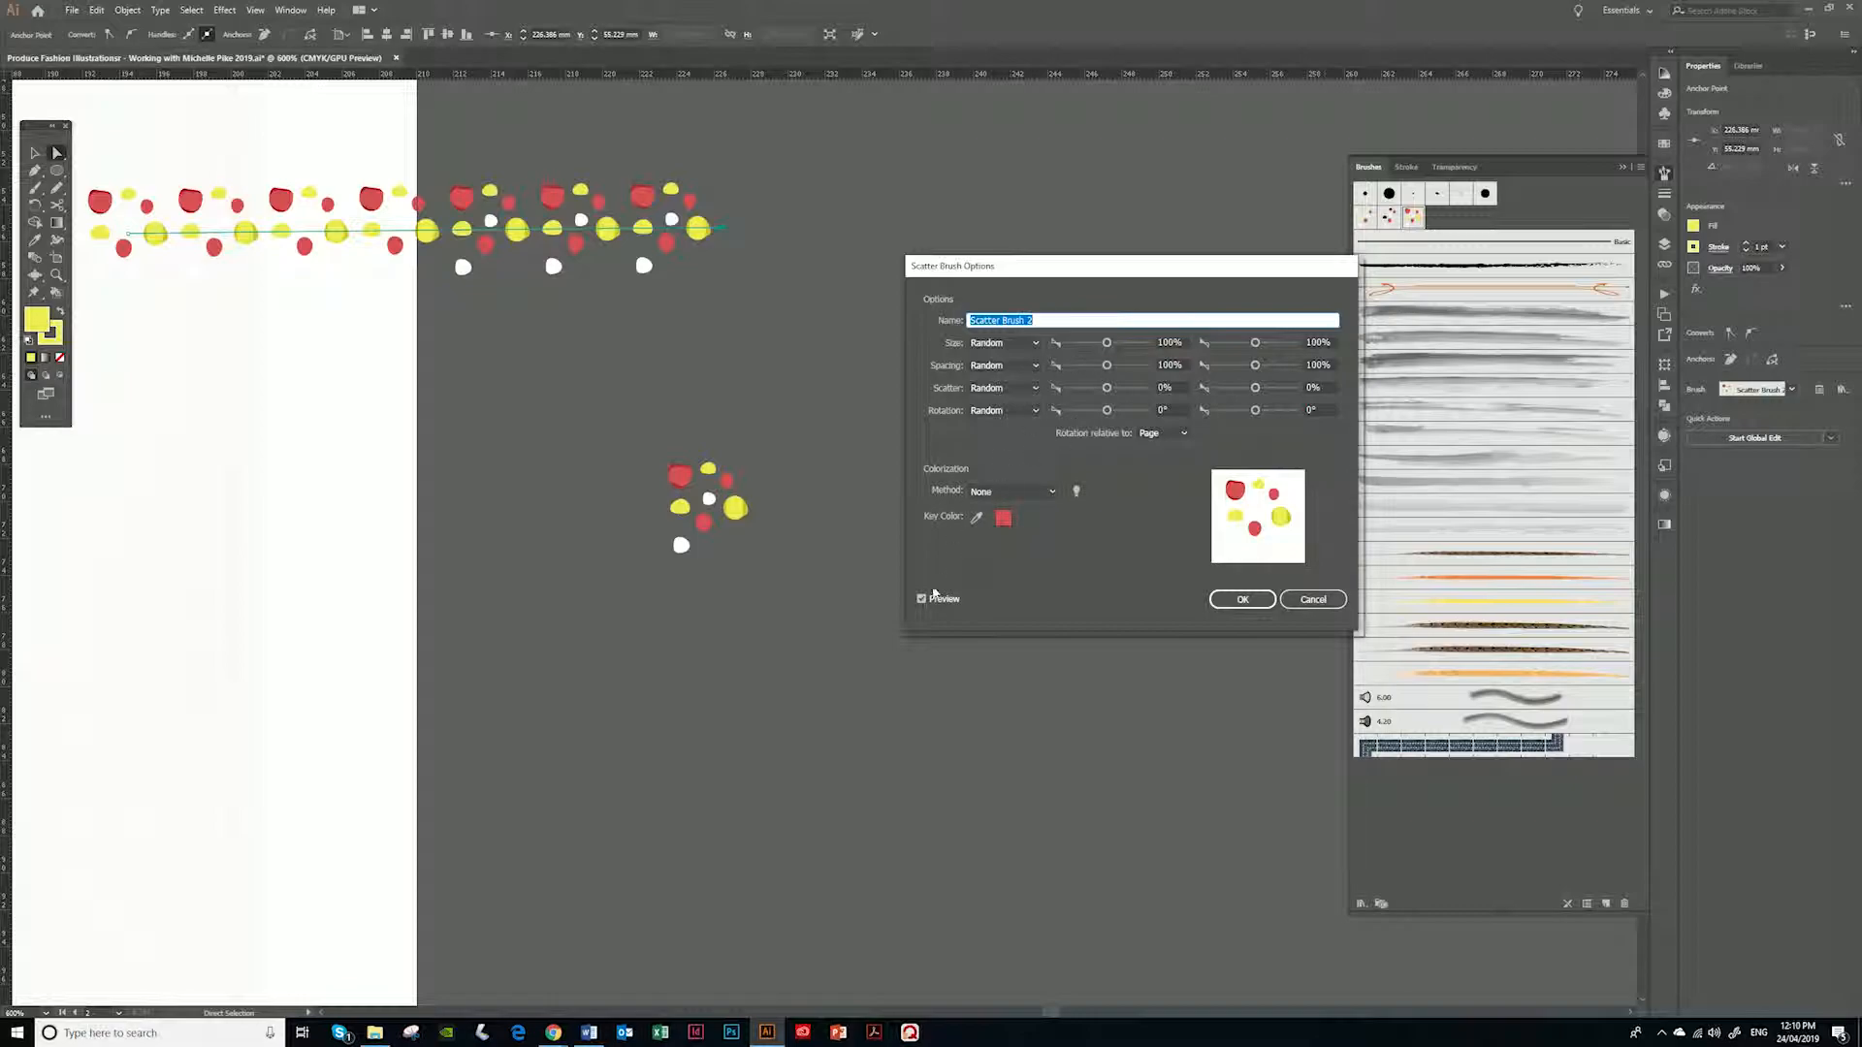
pyautogui.moveTo(1107, 347); pyautogui.dragTo(1113, 347)
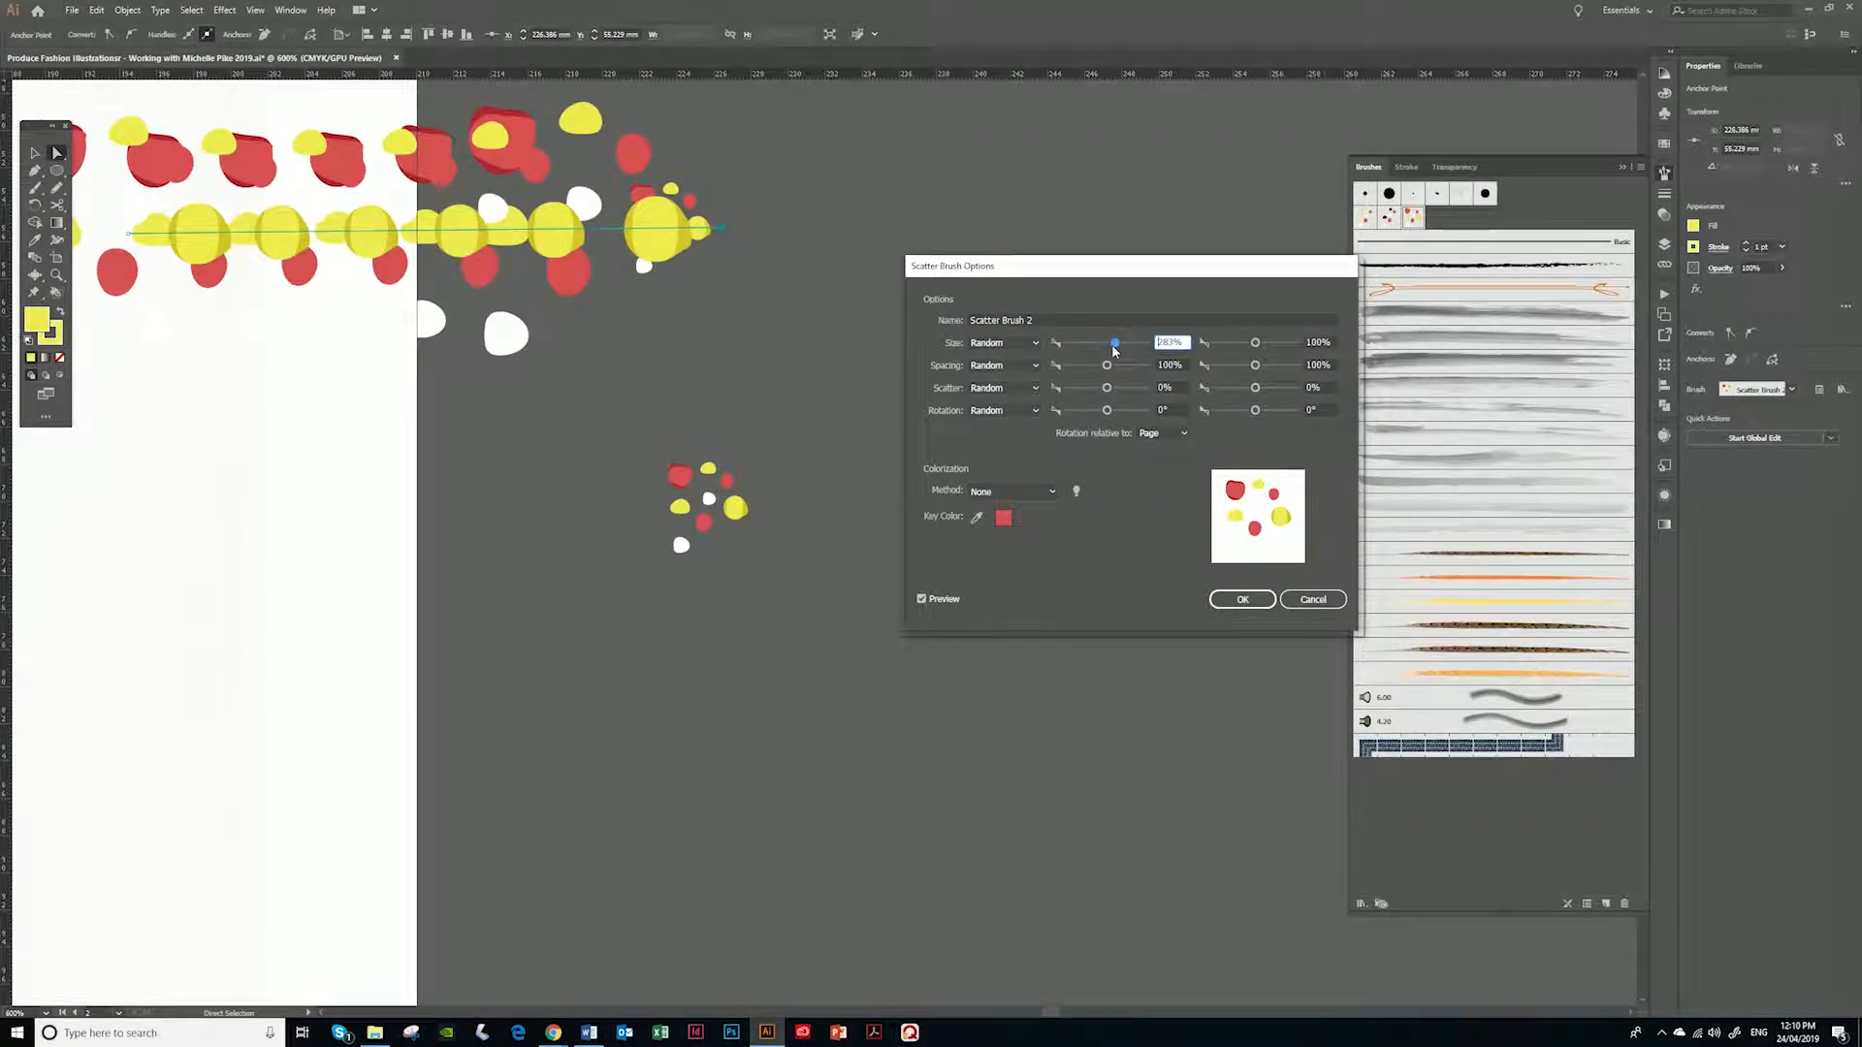
pyautogui.moveTo(1255, 344)
pyautogui.mouseDown()
pyautogui.moveTo(1239, 345)
pyautogui.moveTo(1275, 345)
pyautogui.moveTo(1245, 346)
pyautogui.mouseUp()
pyautogui.moveTo(1114, 345); pyautogui.dragTo(1093, 372)
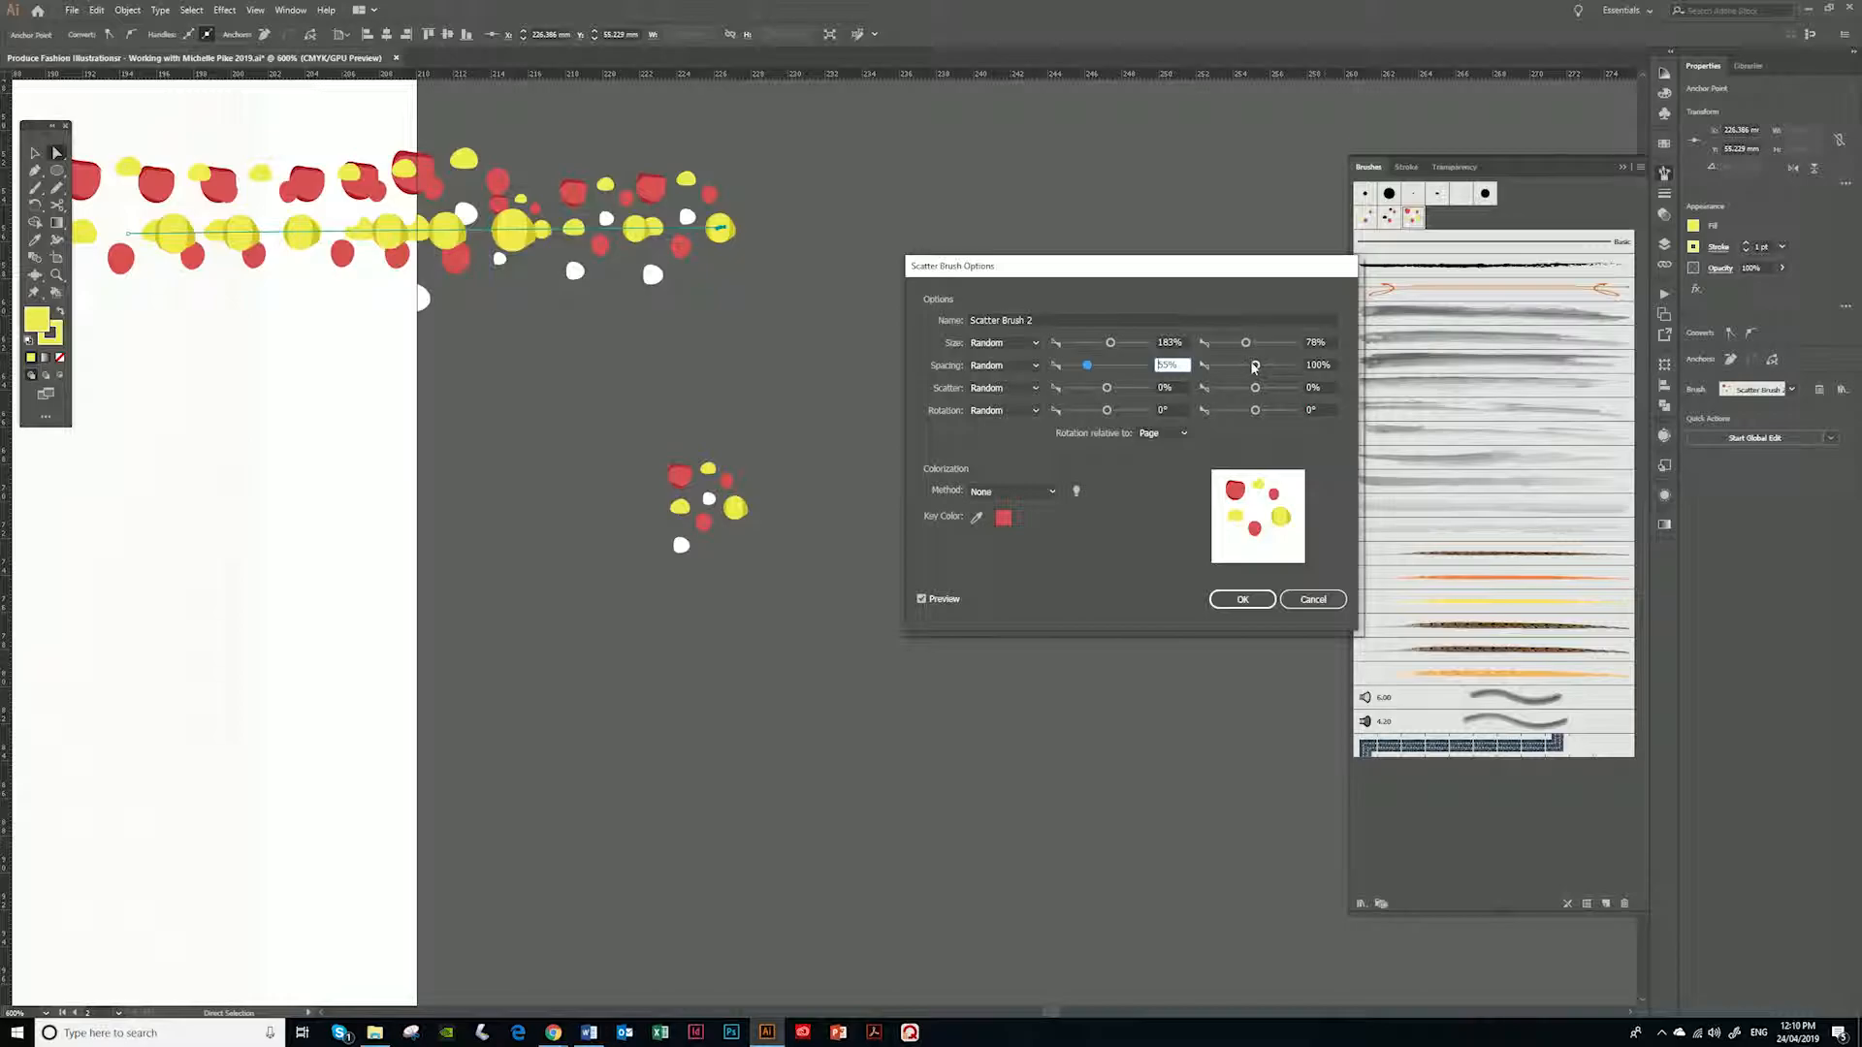
pyautogui.moveTo(1255, 366); pyautogui.dragTo(1264, 371)
pyautogui.moveTo(1254, 370); pyautogui.dragTo(1258, 371)
# Set the brush's random scatter to -37% and -36% and its random rotation to -83° and -121°
pyautogui.moveTo(1110, 392); pyautogui.dragTo(1101, 397)
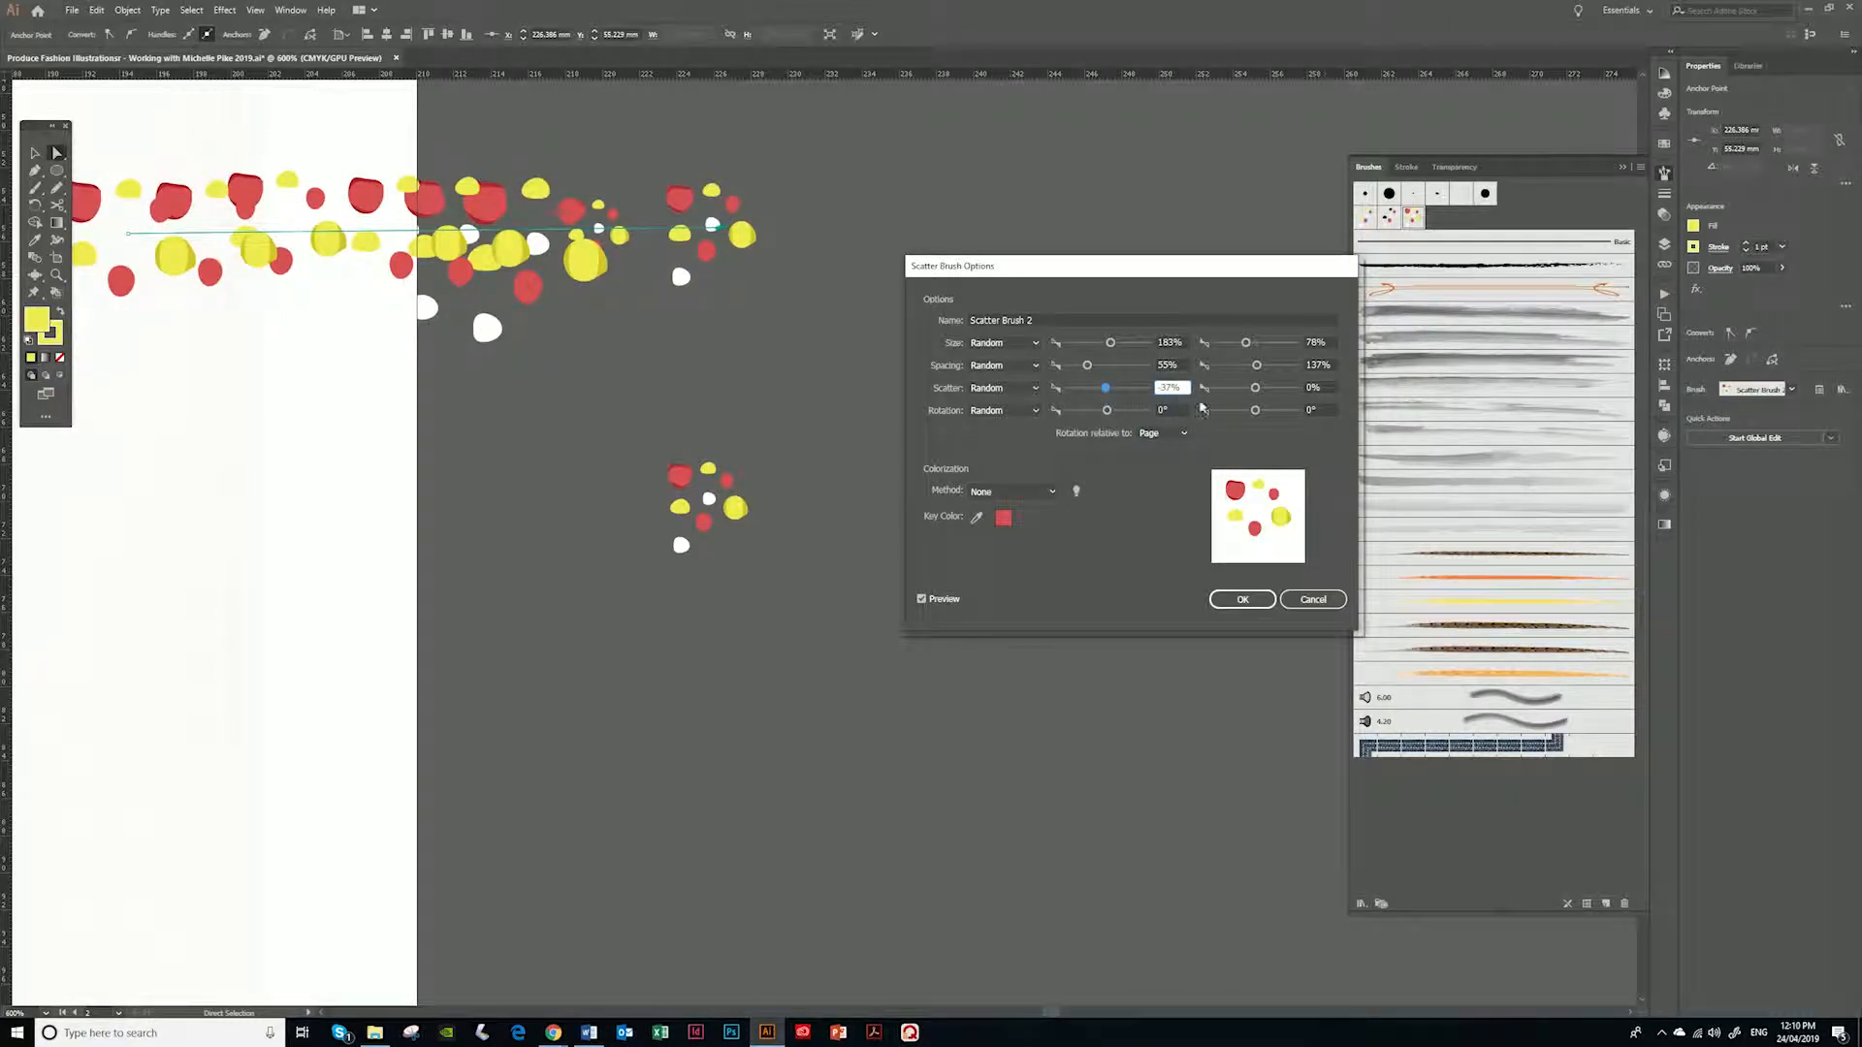
pyautogui.moveTo(1256, 390); pyautogui.dragTo(1254, 392)
pyautogui.moveTo(1116, 417); pyautogui.dragTo(1089, 415)
pyautogui.moveTo(1255, 410); pyautogui.dragTo(1235, 418)
# Adjust the brush's first spacing value to 38% and second size value to 56%, and apply the changes to existing strokes
pyautogui.moveTo(1087, 366); pyautogui.dragTo(1129, 349)
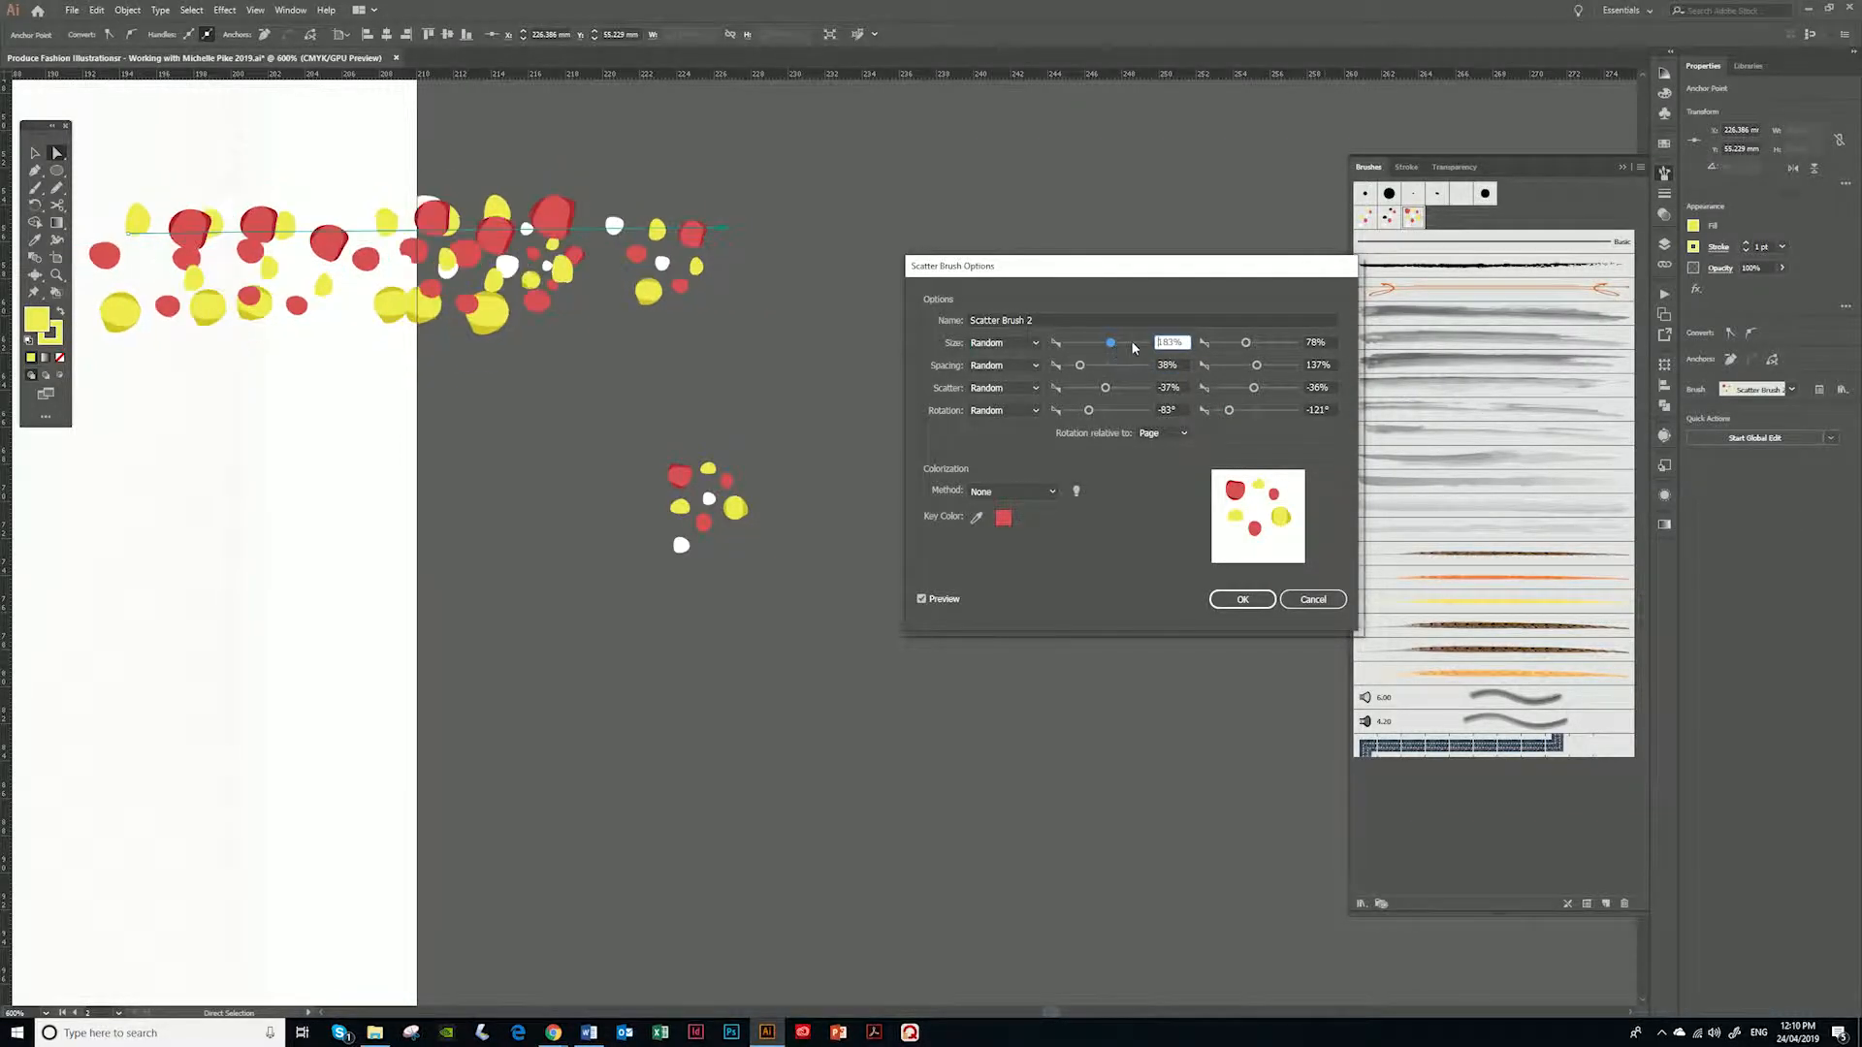
pyautogui.moveTo(1245, 346); pyautogui.dragTo(1238, 347)
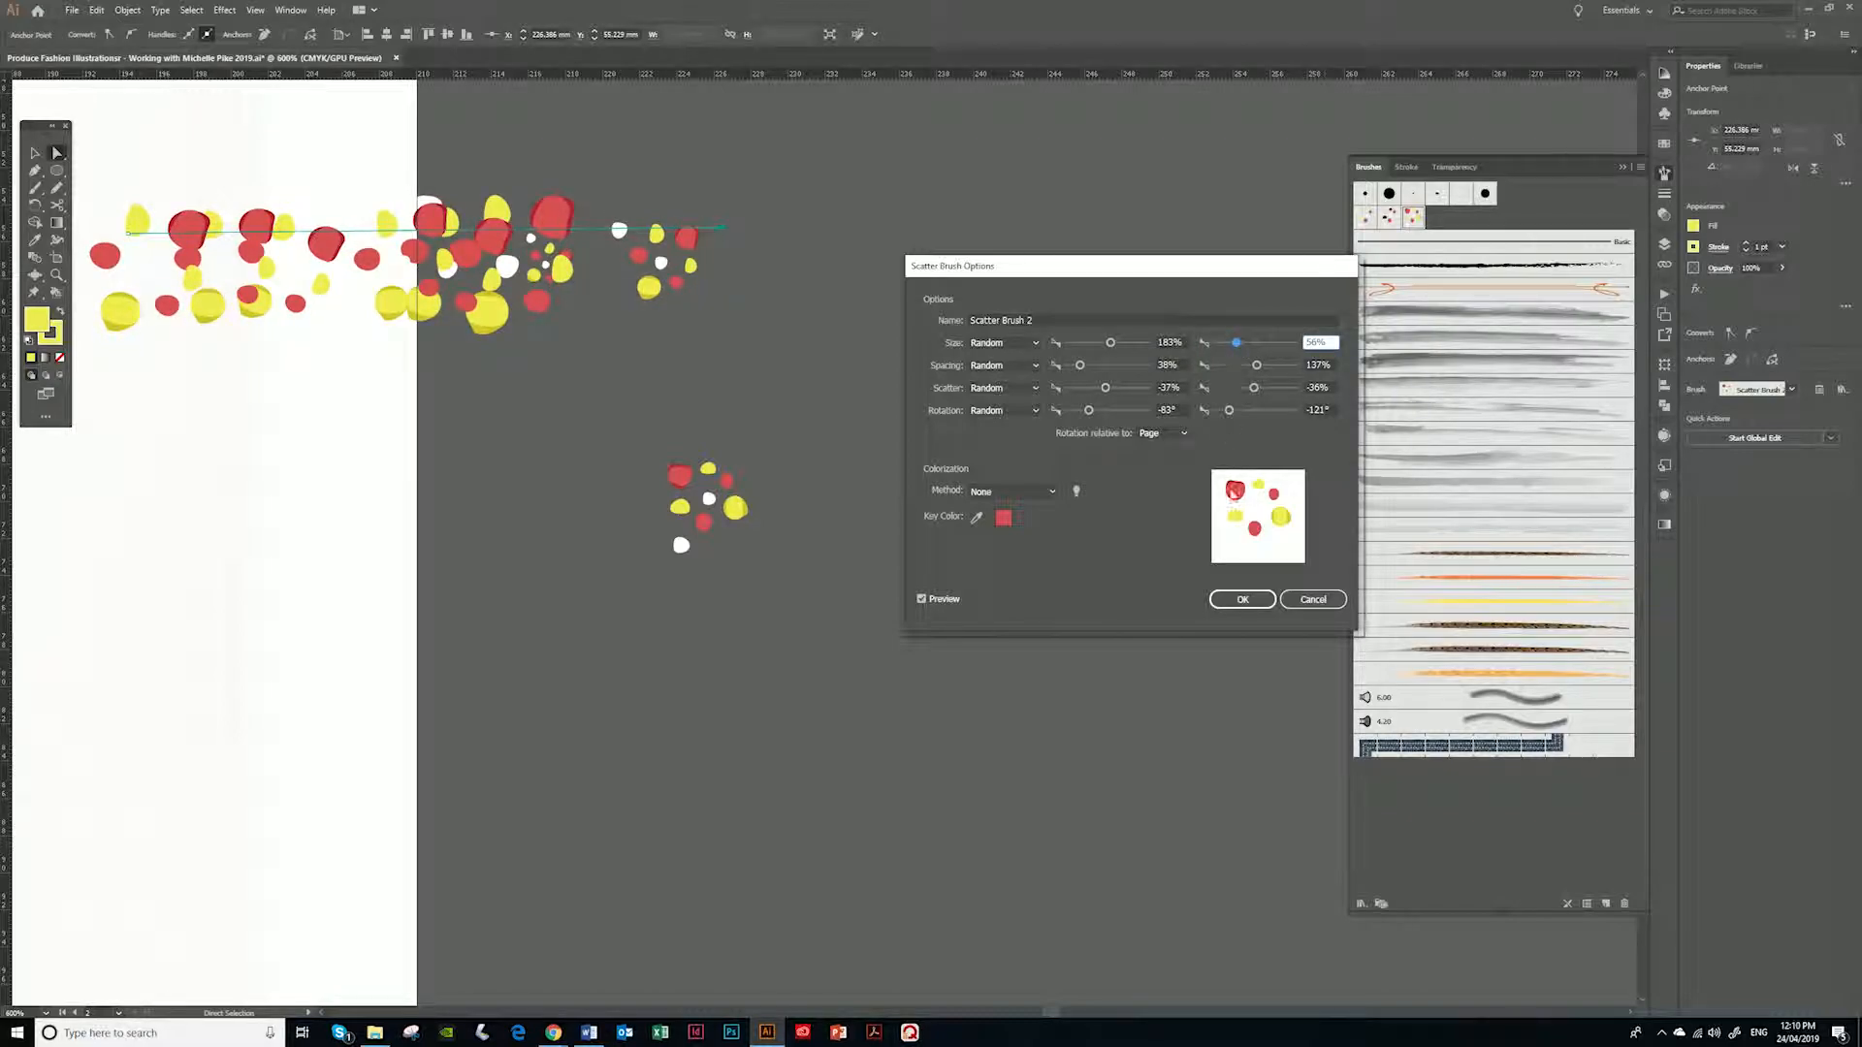
pyautogui.click(1241, 600)
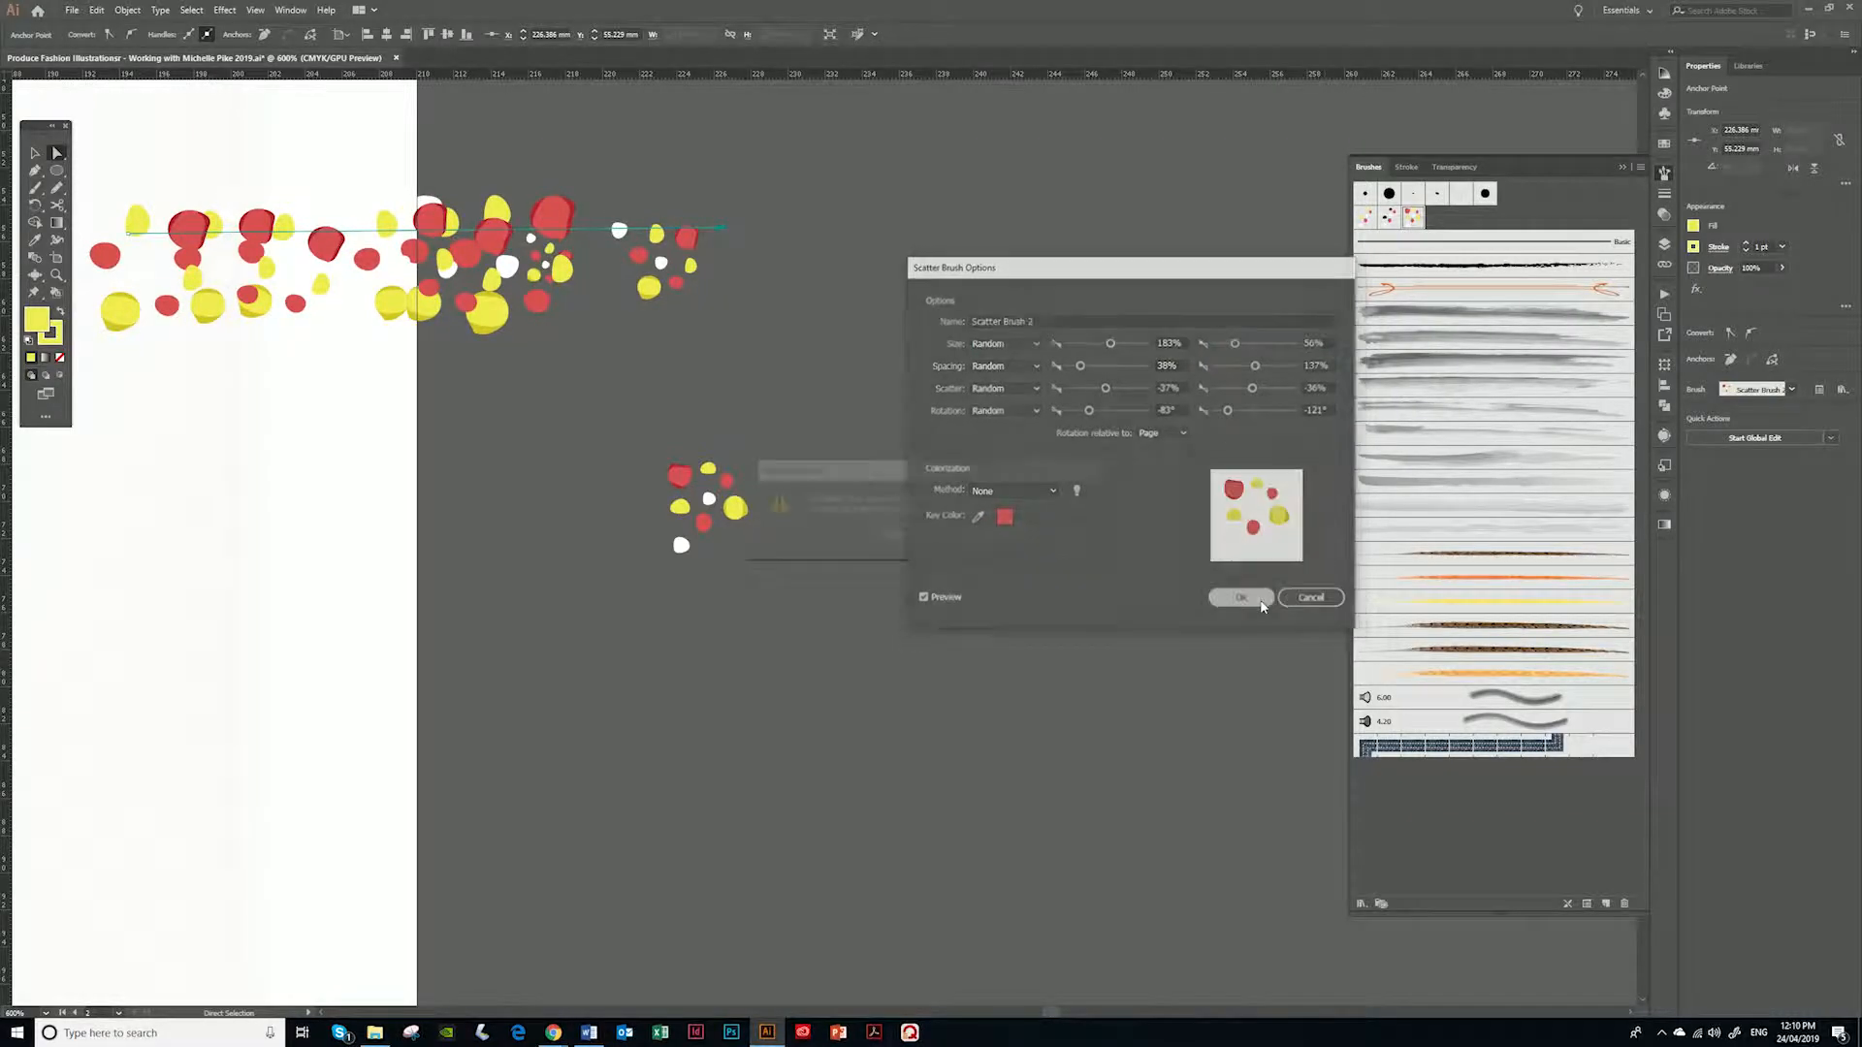
pyautogui.click(915, 535)
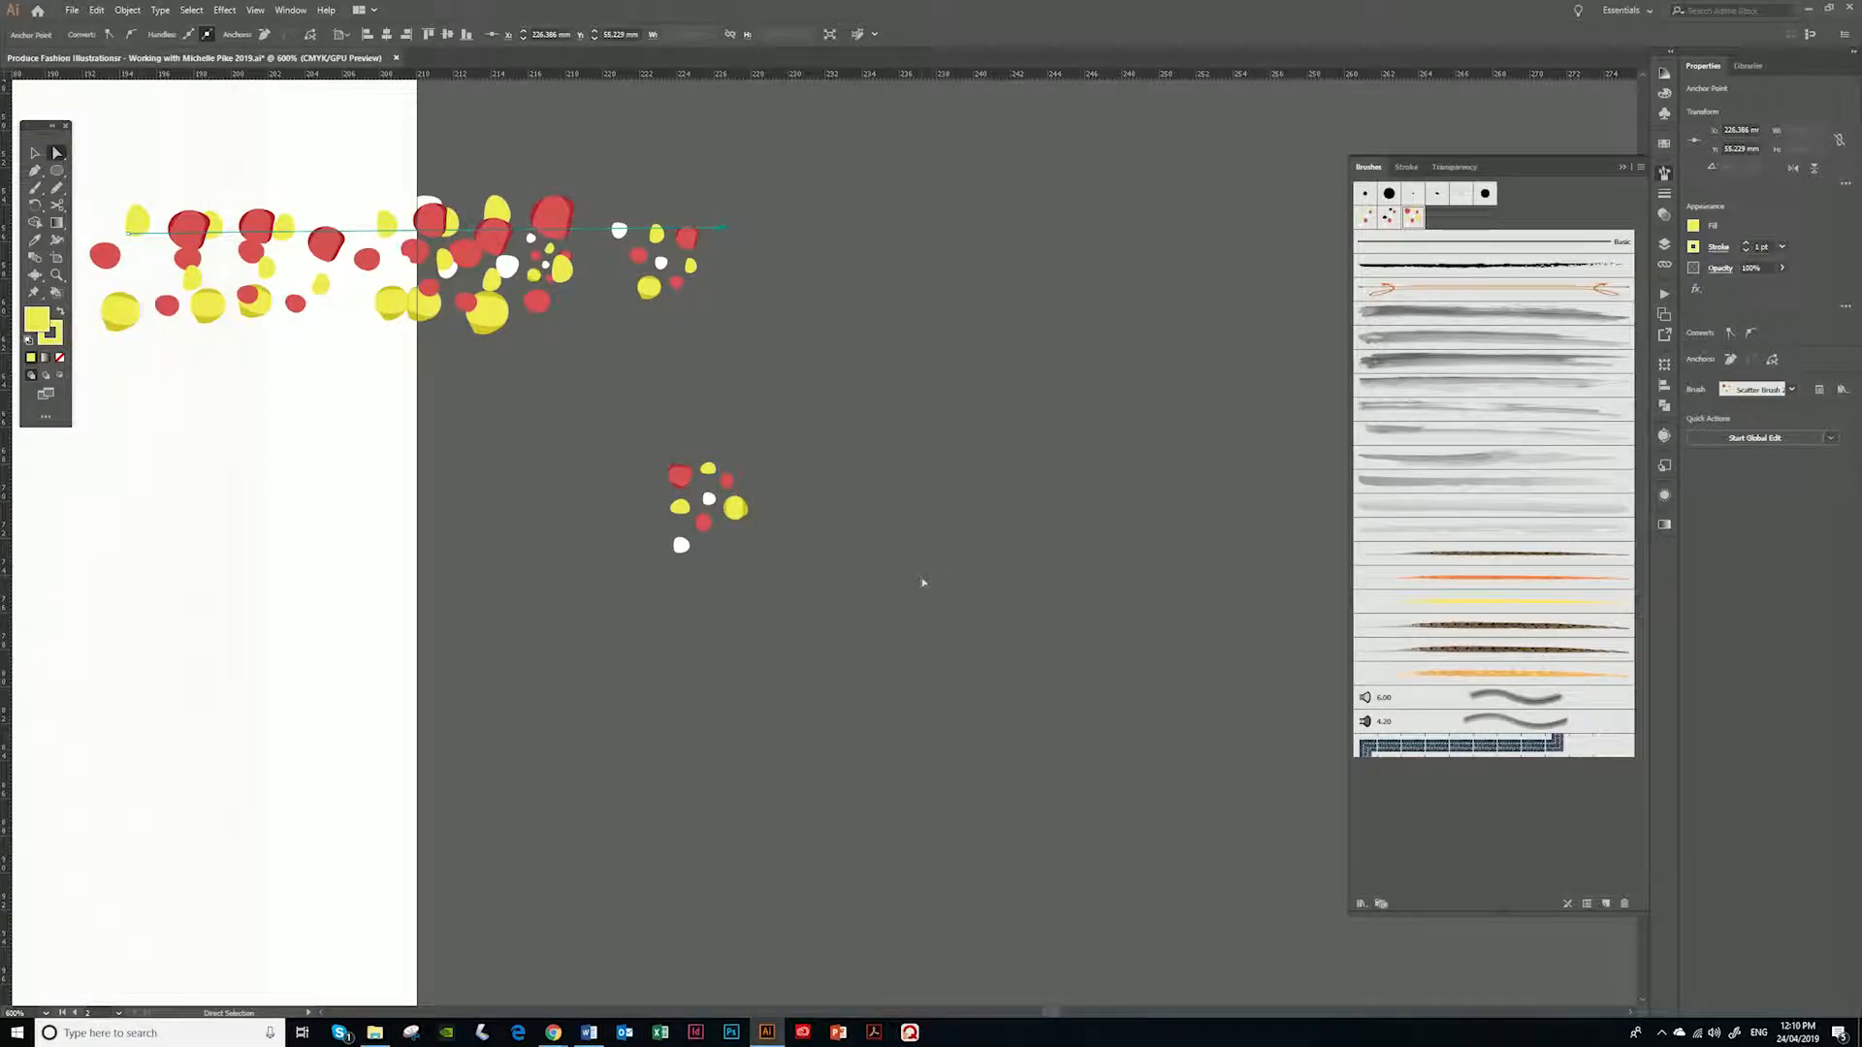
# Draw a freehand dotted Pencil path about 15 × 14 mm over the yellow top's shoulder ruffle and remove its fill
pyautogui.scroll(-4, 922, 582)
pyautogui.moveTo(982, 520)
pyautogui.mouseDown()
pyautogui.moveTo(1014, 432)
pyautogui.moveTo(1210, 409)
pyautogui.mouseUp()
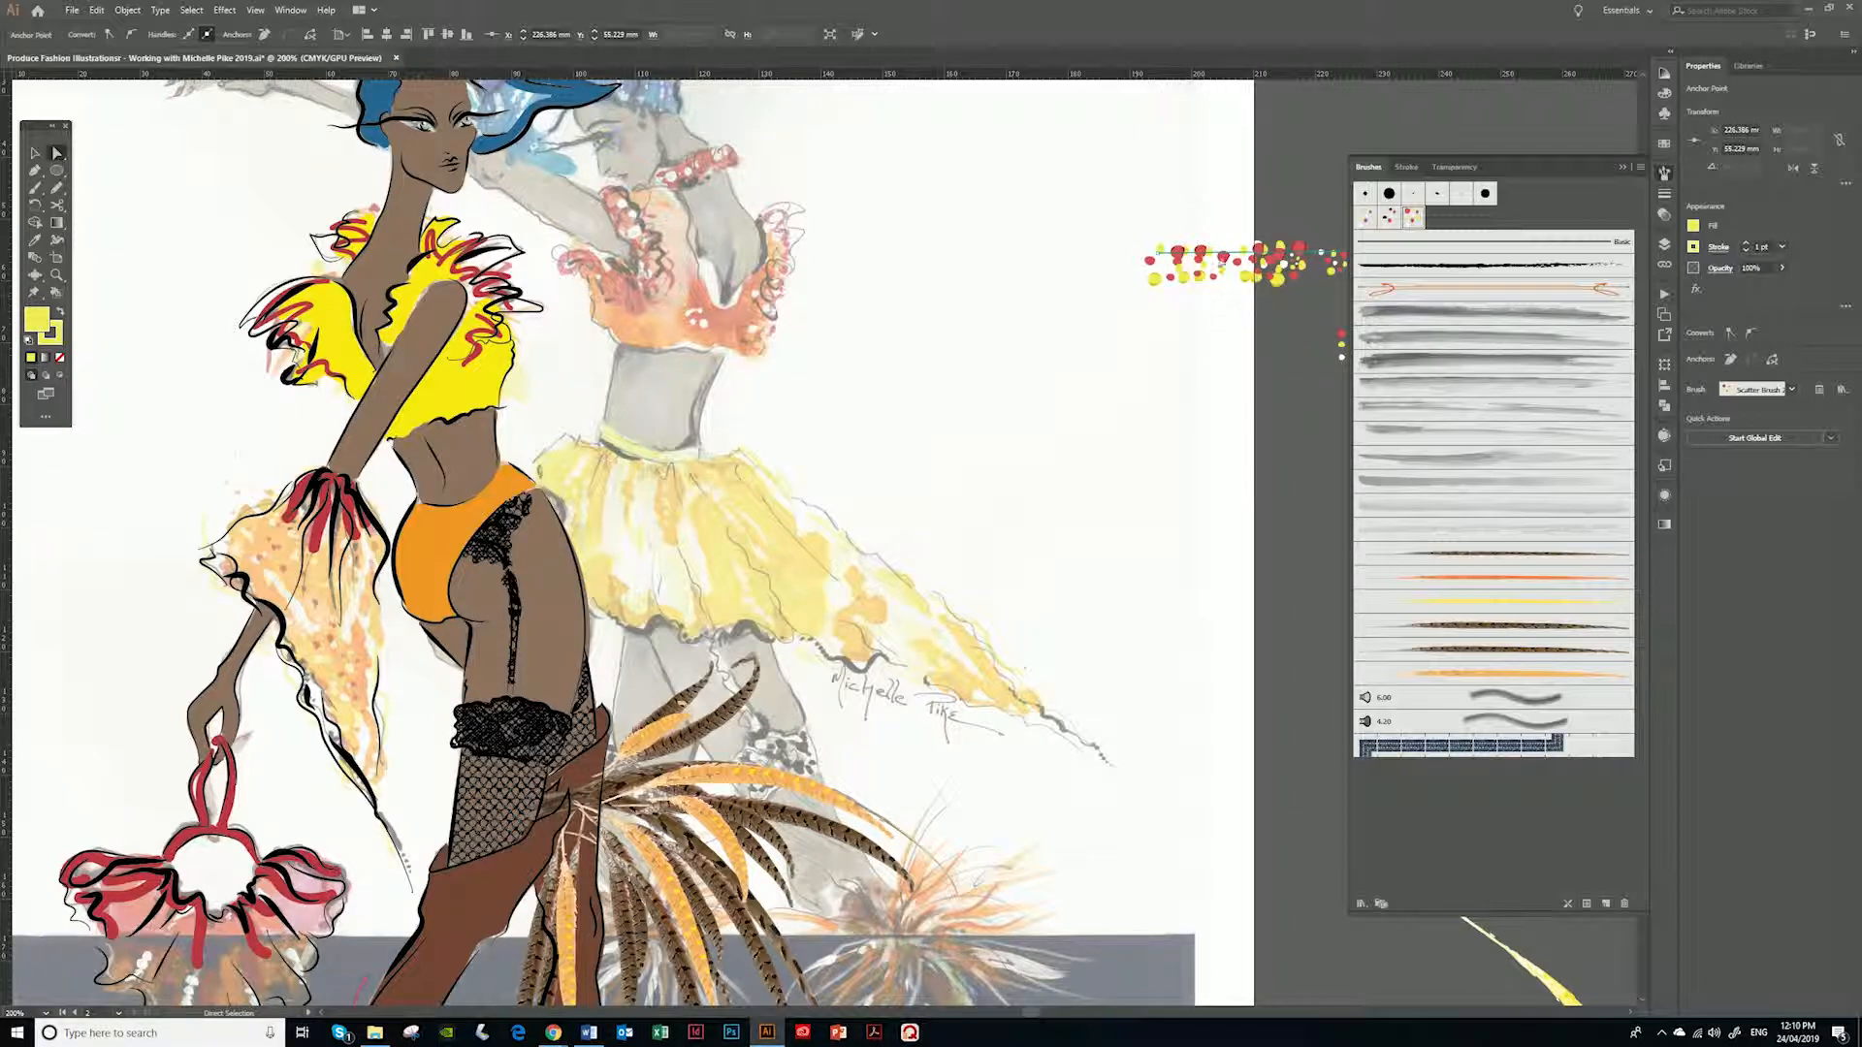
pyautogui.moveTo(1215, 309); pyautogui.dragTo(1116, 401)
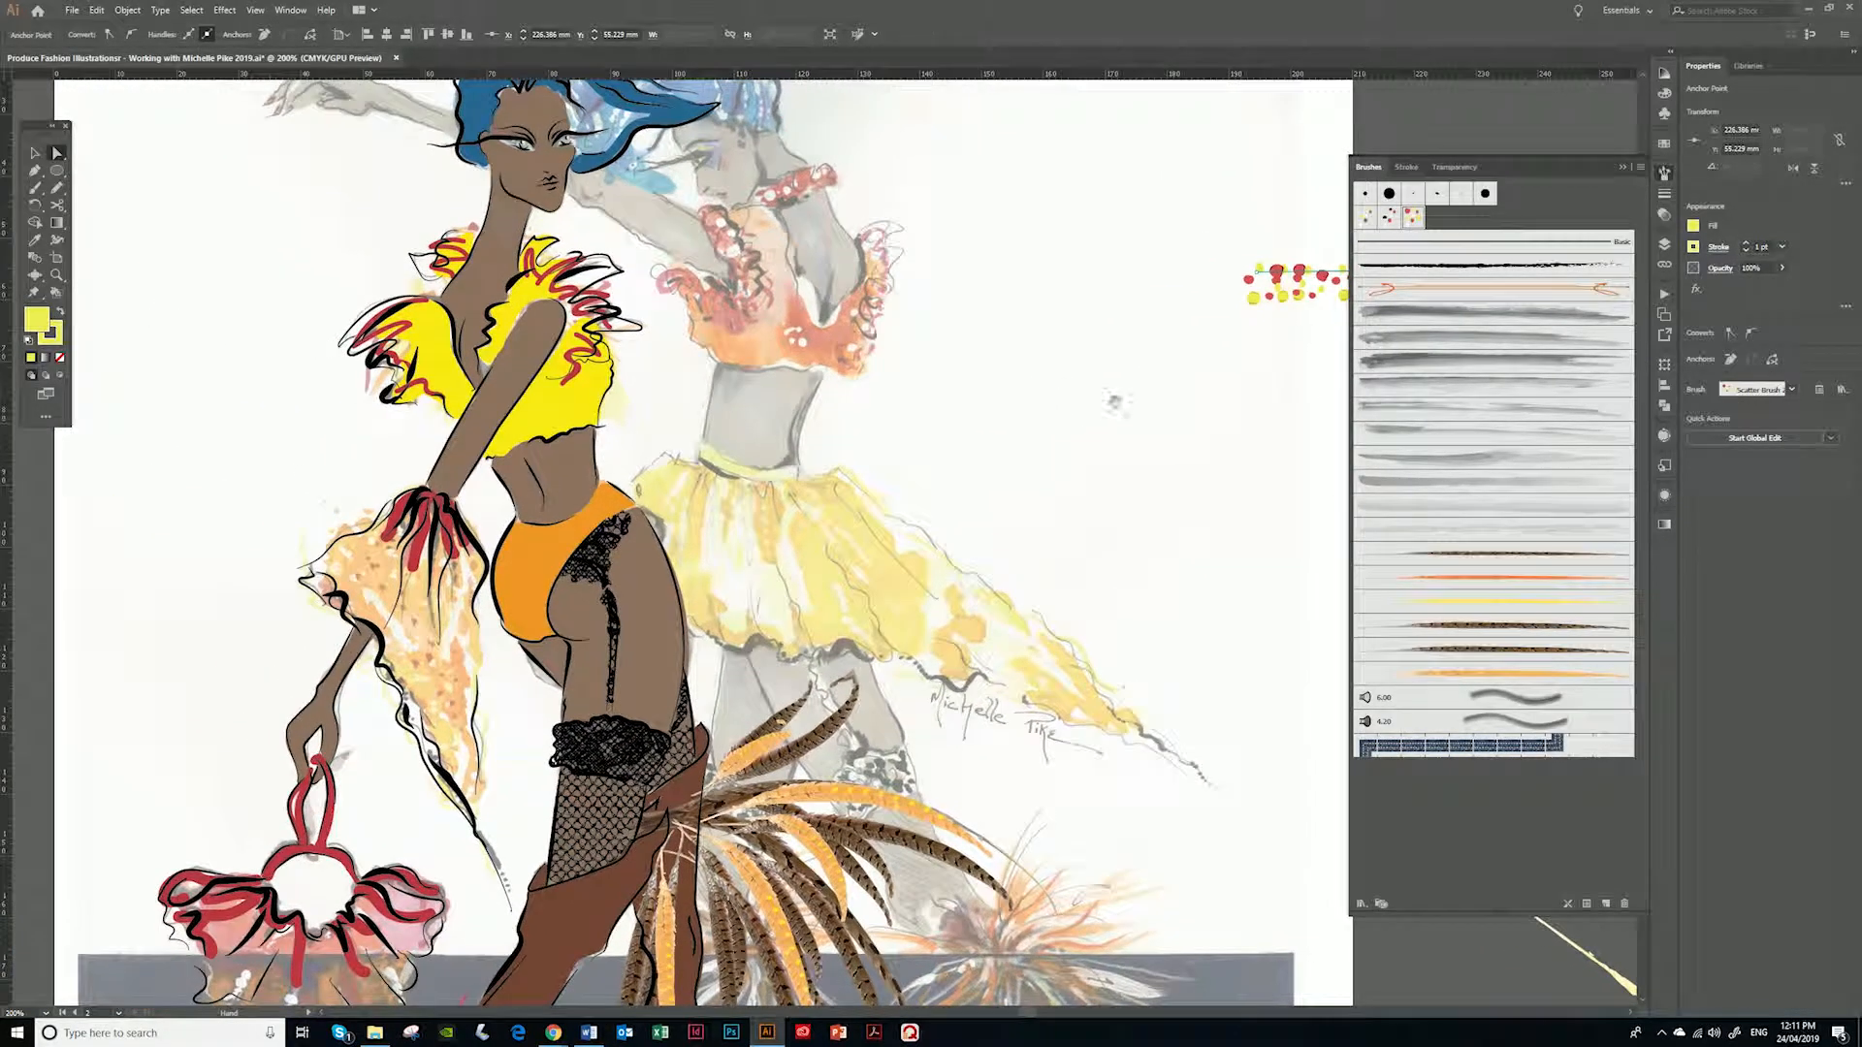
pyautogui.click(1665, 248)
pyautogui.press('n')
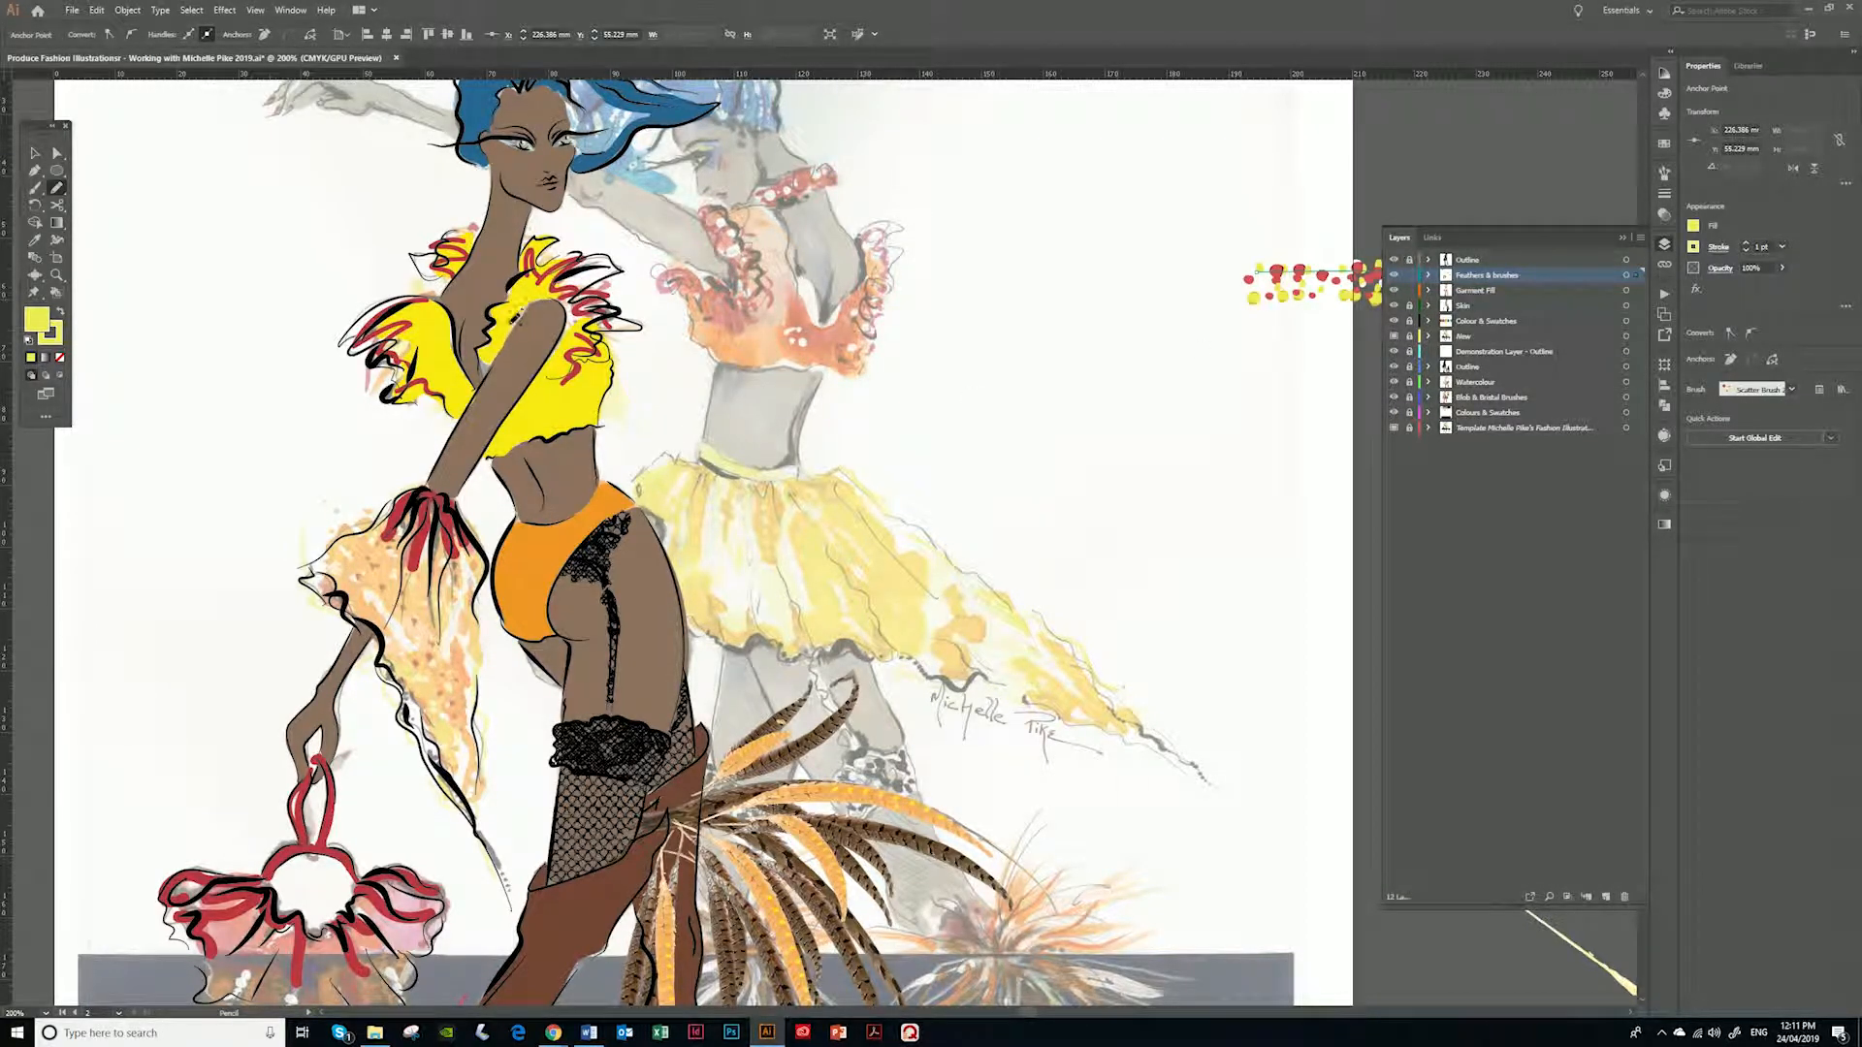
pyautogui.moveTo(504, 325); pyautogui.dragTo(596, 366)
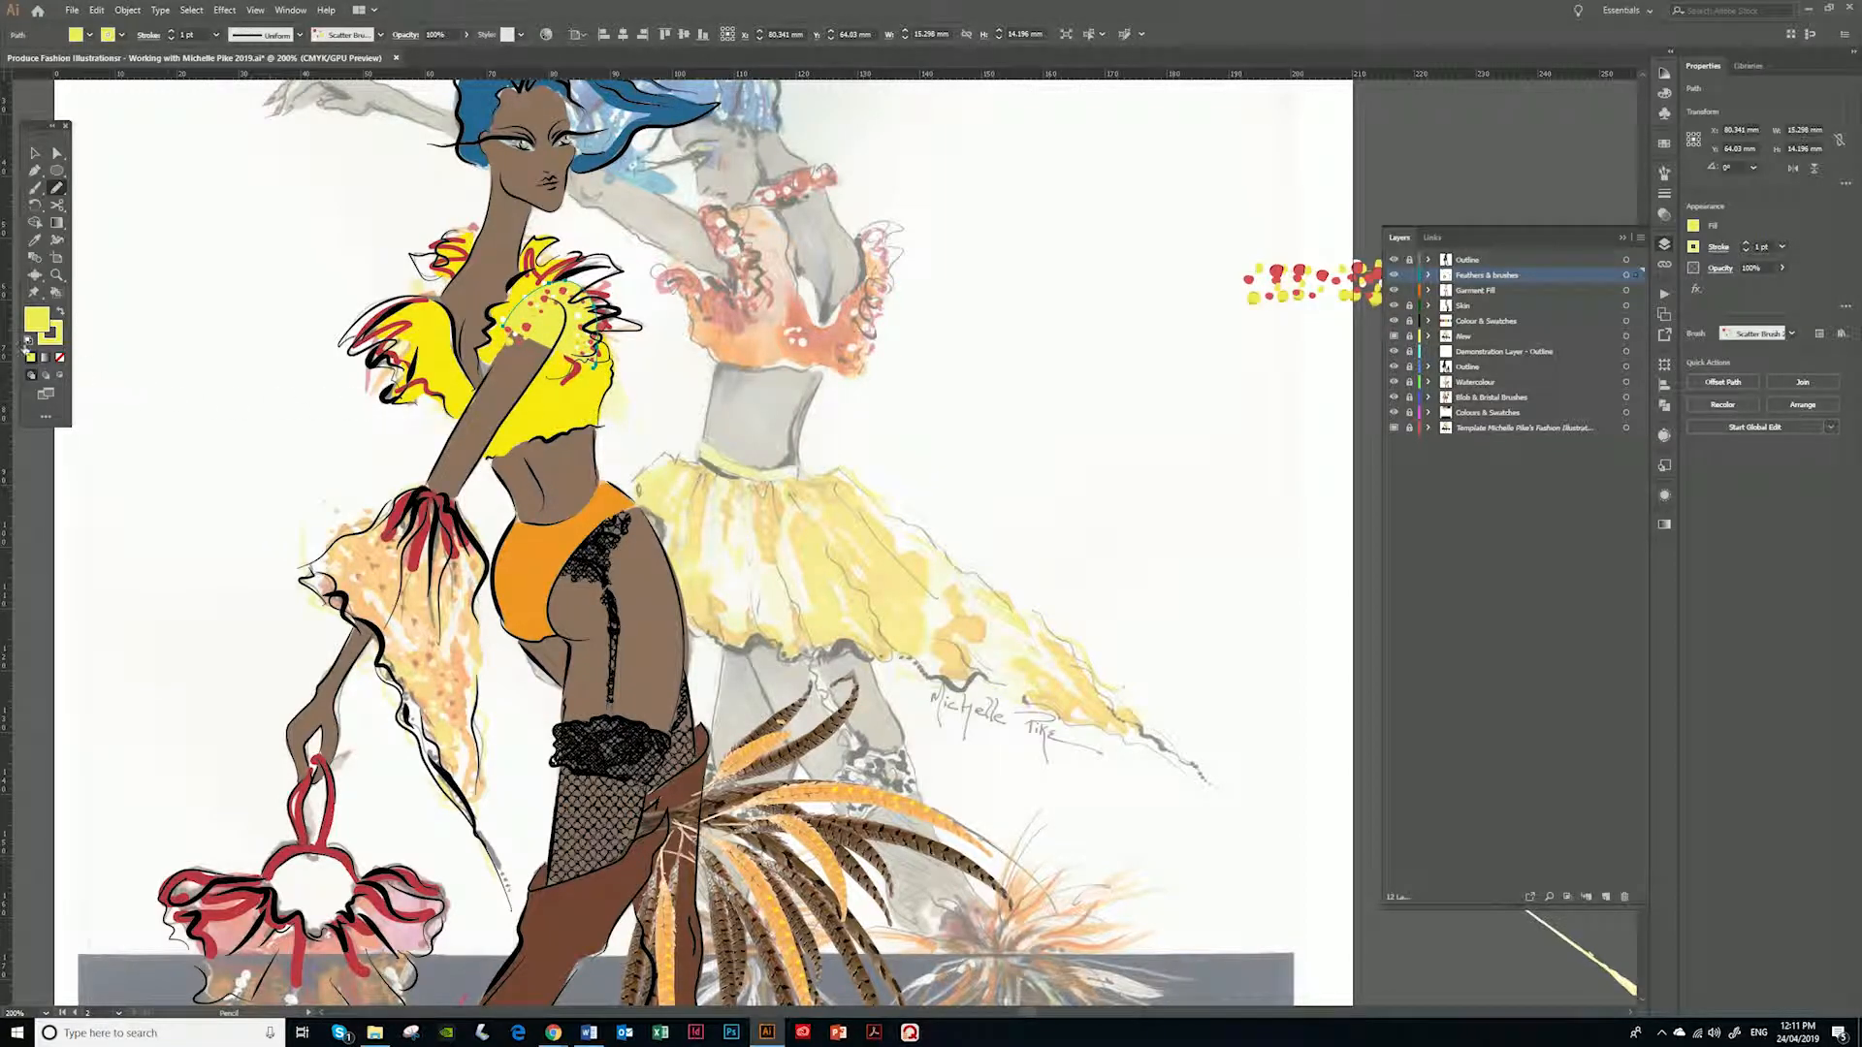
pyautogui.click(60, 357)
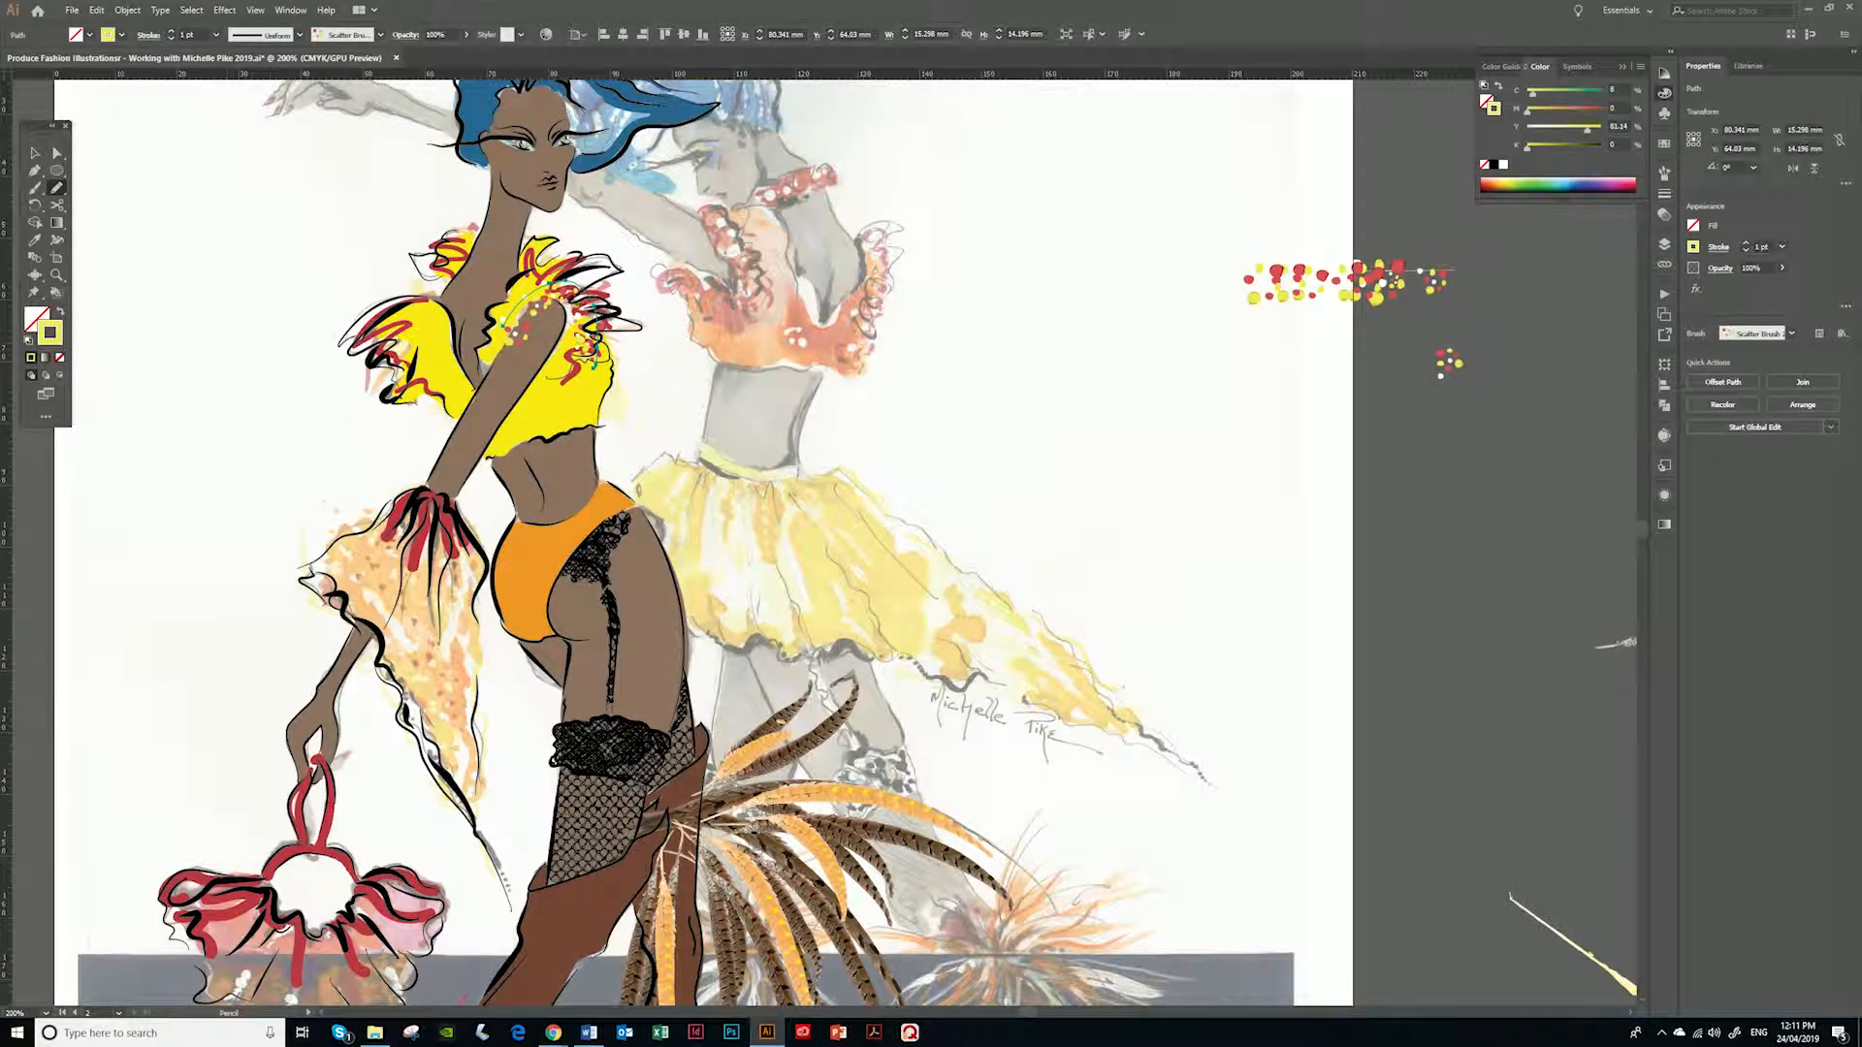
# Draw dotted freehand paths along the top's neckline, chest and lower hem, and over the gathered cloth at the wrist
pyautogui.moveTo(473, 219)
pyautogui.mouseDown()
pyautogui.moveTo(436, 243)
pyautogui.moveTo(424, 283)
pyautogui.moveTo(451, 419)
pyautogui.mouseUp()
pyautogui.moveTo(593, 327); pyautogui.dragTo(509, 438)
pyautogui.moveTo(426, 492); pyautogui.dragTo(335, 601)
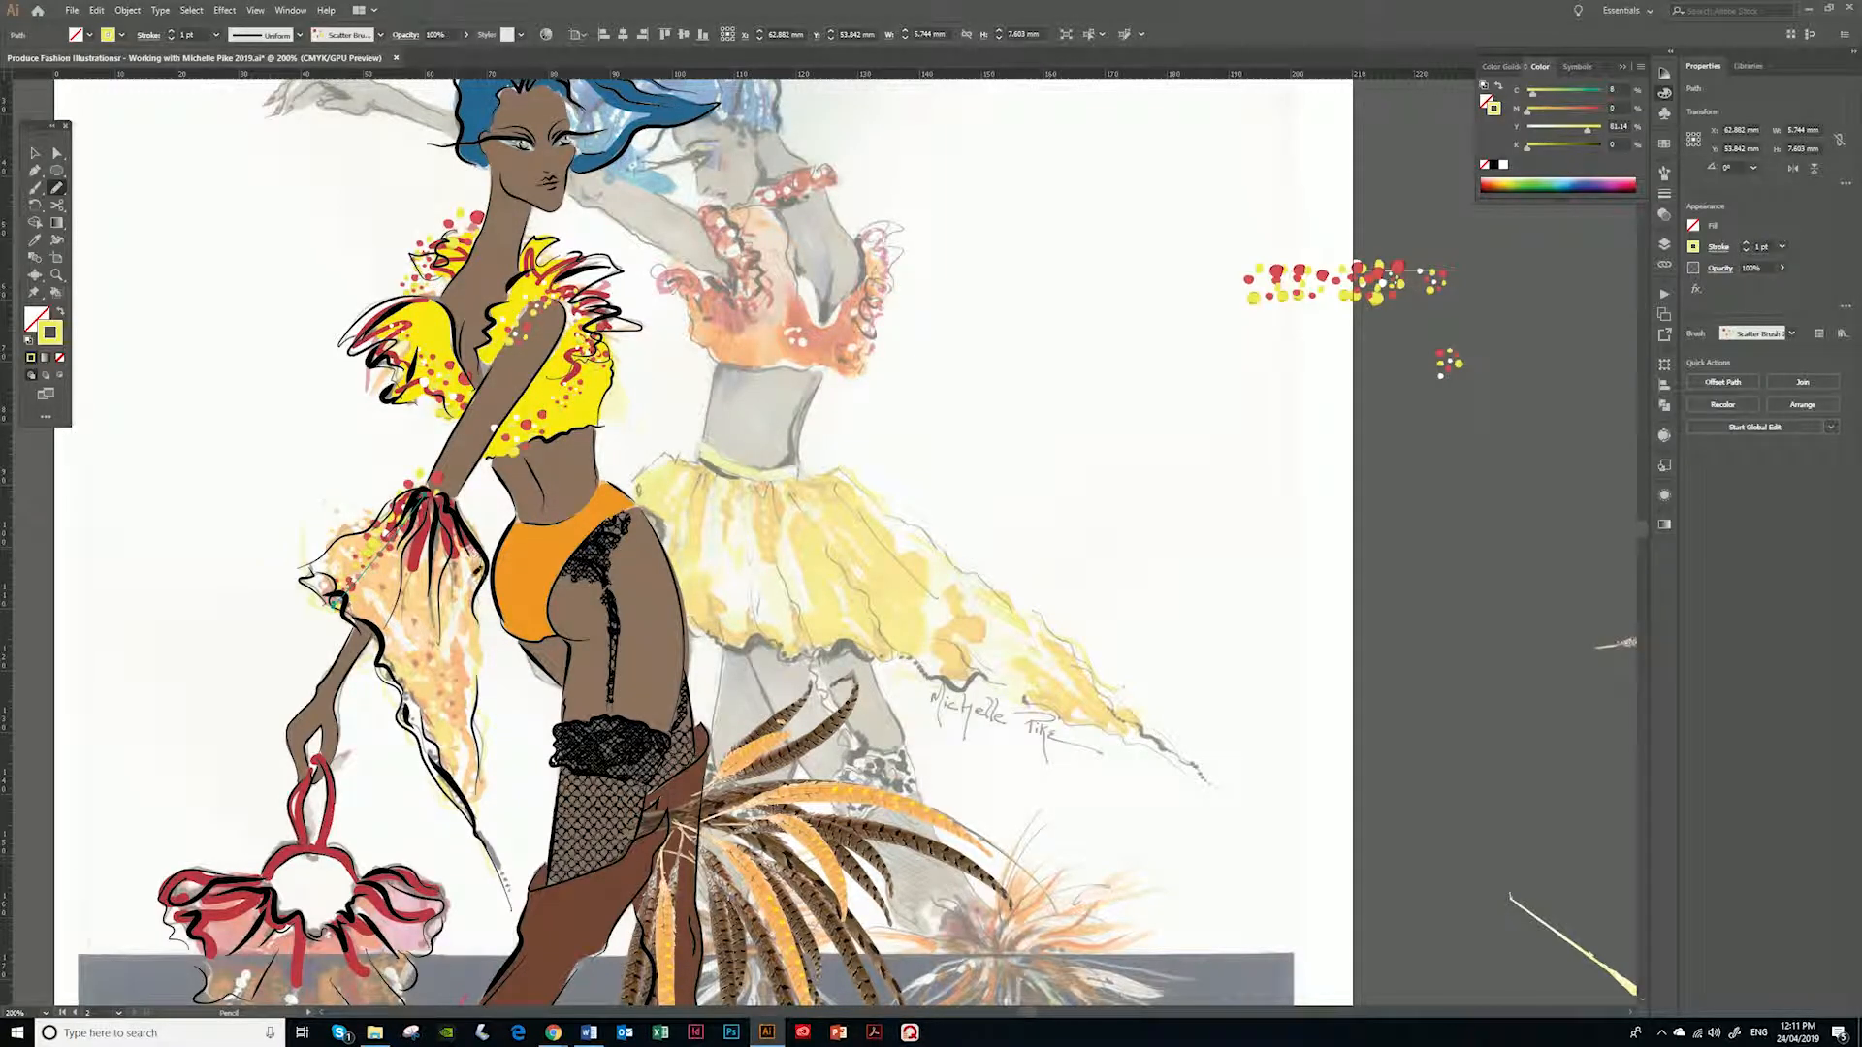
# Fill the base of the feather fan beside the hip with dense dotted Pencil strokes
pyautogui.moveTo(560, 543); pyautogui.dragTo(528, 531)
pyautogui.moveTo(711, 822)
pyautogui.mouseDown()
pyautogui.moveTo(805, 539)
pyautogui.moveTo(829, 555)
pyautogui.moveTo(776, 529)
pyautogui.mouseUp()
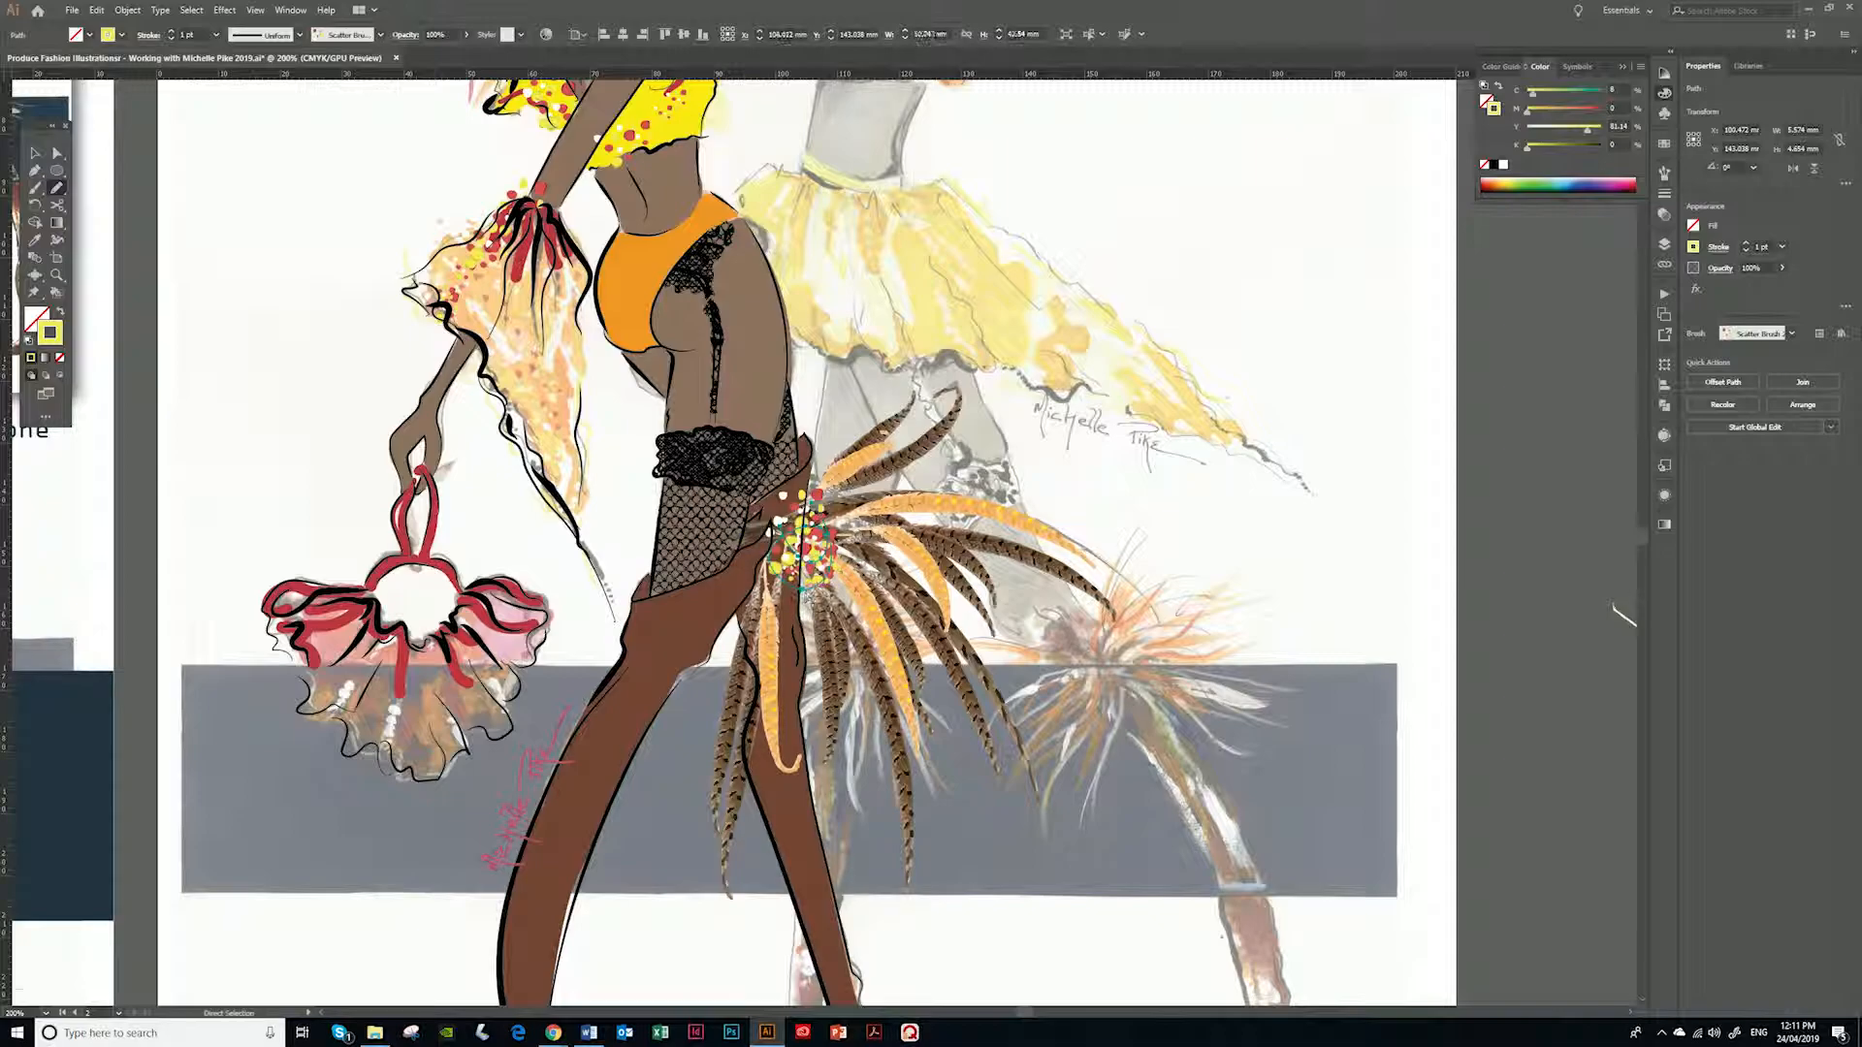
pyautogui.moveTo(846, 482); pyautogui.dragTo(873, 567)
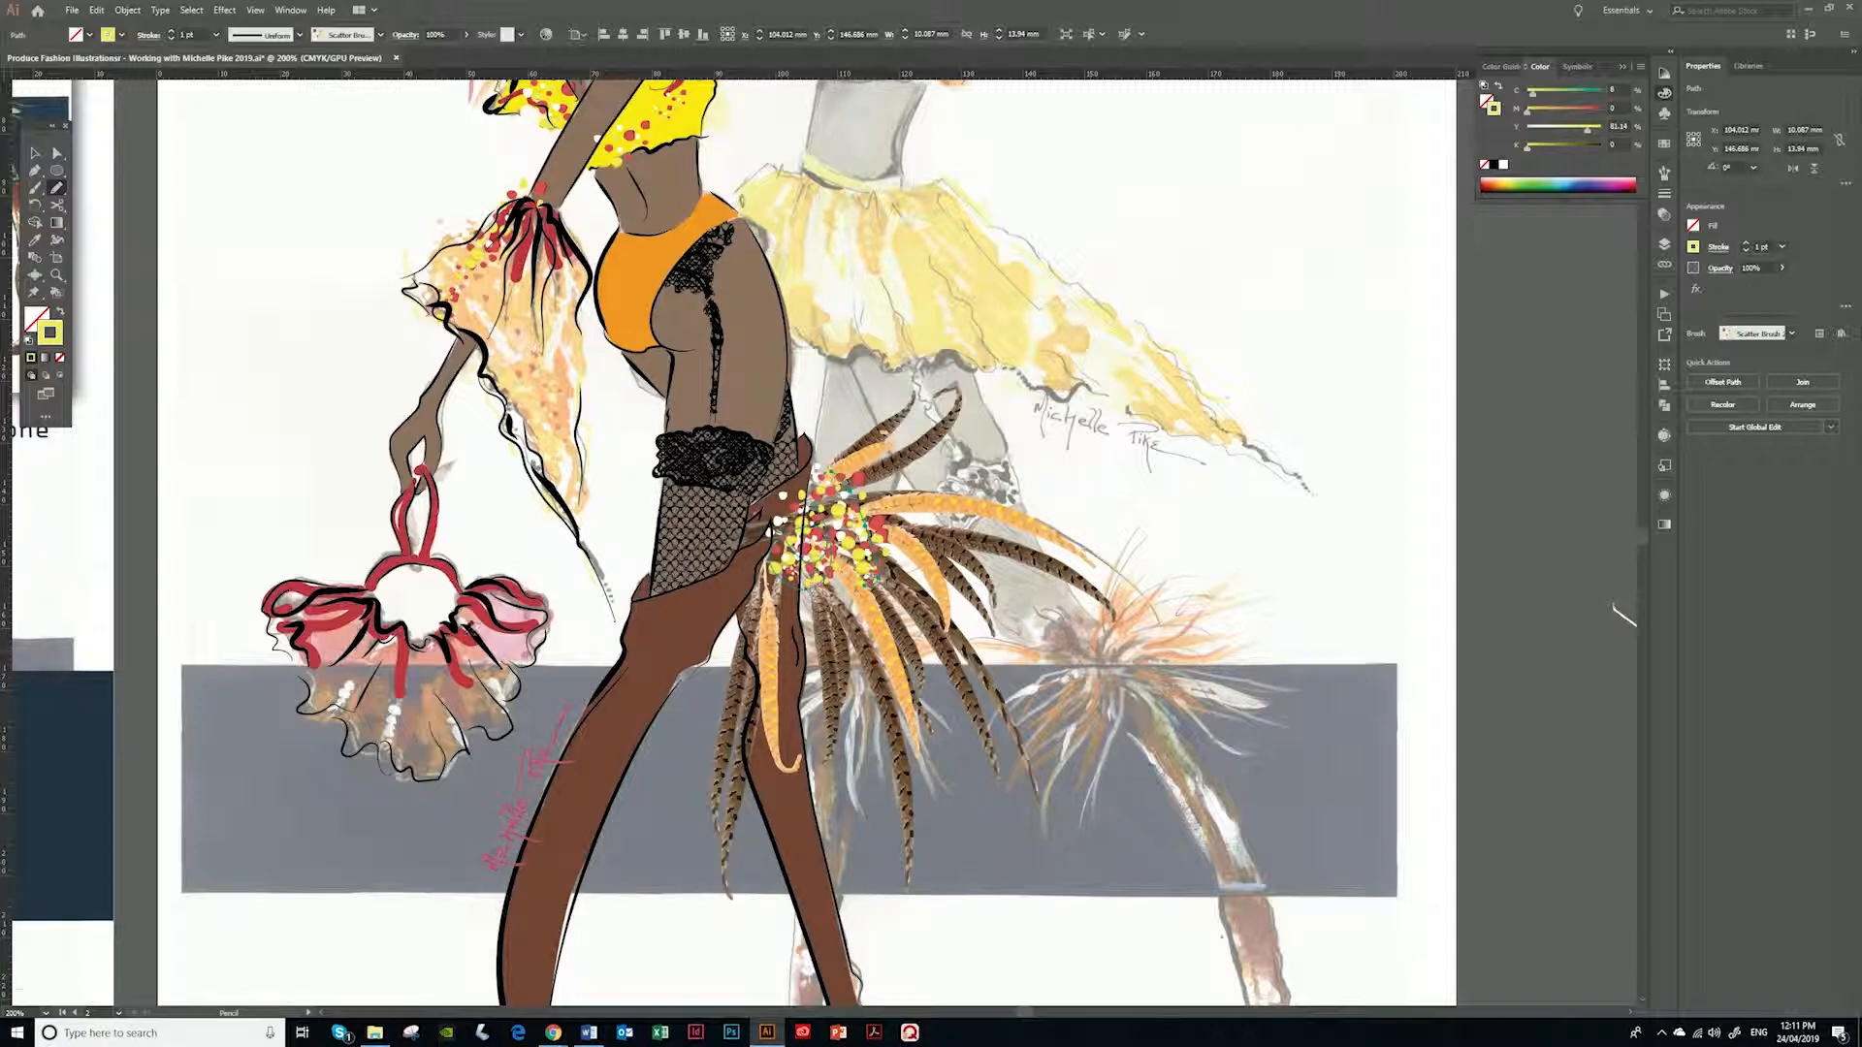
# Scatter dotted strokes across the ruffles of the handbag
pyautogui.moveTo(346, 577)
pyautogui.mouseDown()
pyautogui.moveTo(466, 678)
pyautogui.moveTo(437, 718)
pyautogui.moveTo(359, 708)
pyautogui.moveTo(311, 654)
pyautogui.mouseUp()
pyautogui.moveTo(497, 593); pyautogui.dragTo(470, 616)
pyautogui.moveTo(490, 695); pyautogui.dragTo(464, 708)
pyautogui.moveTo(427, 780)
pyautogui.mouseDown()
pyautogui.moveTo(412, 763)
pyautogui.moveTo(436, 773)
pyautogui.mouseUp()
pyautogui.moveTo(438, 613); pyautogui.dragTo(482, 621)
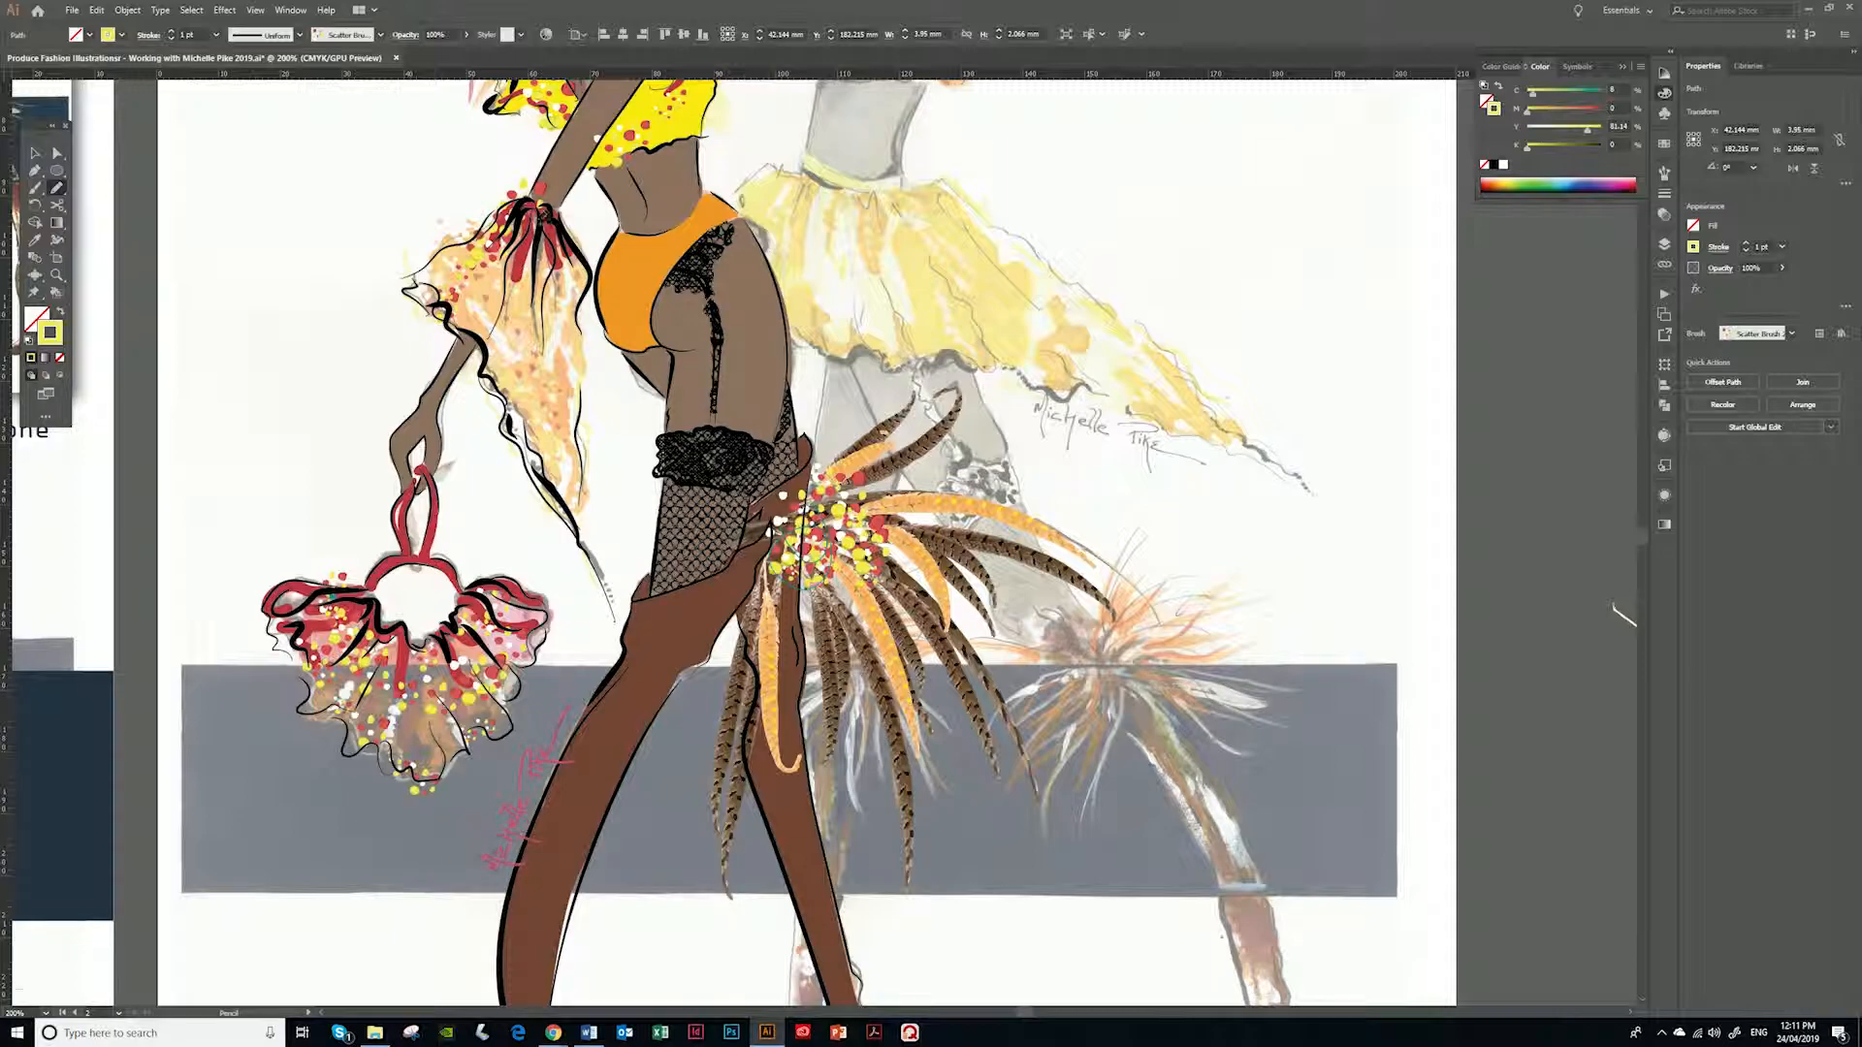
# Add another short dotted stroke to the ruffle on the figure's back shoulder
pyautogui.moveTo(644, 132); pyautogui.dragTo(664, 360)
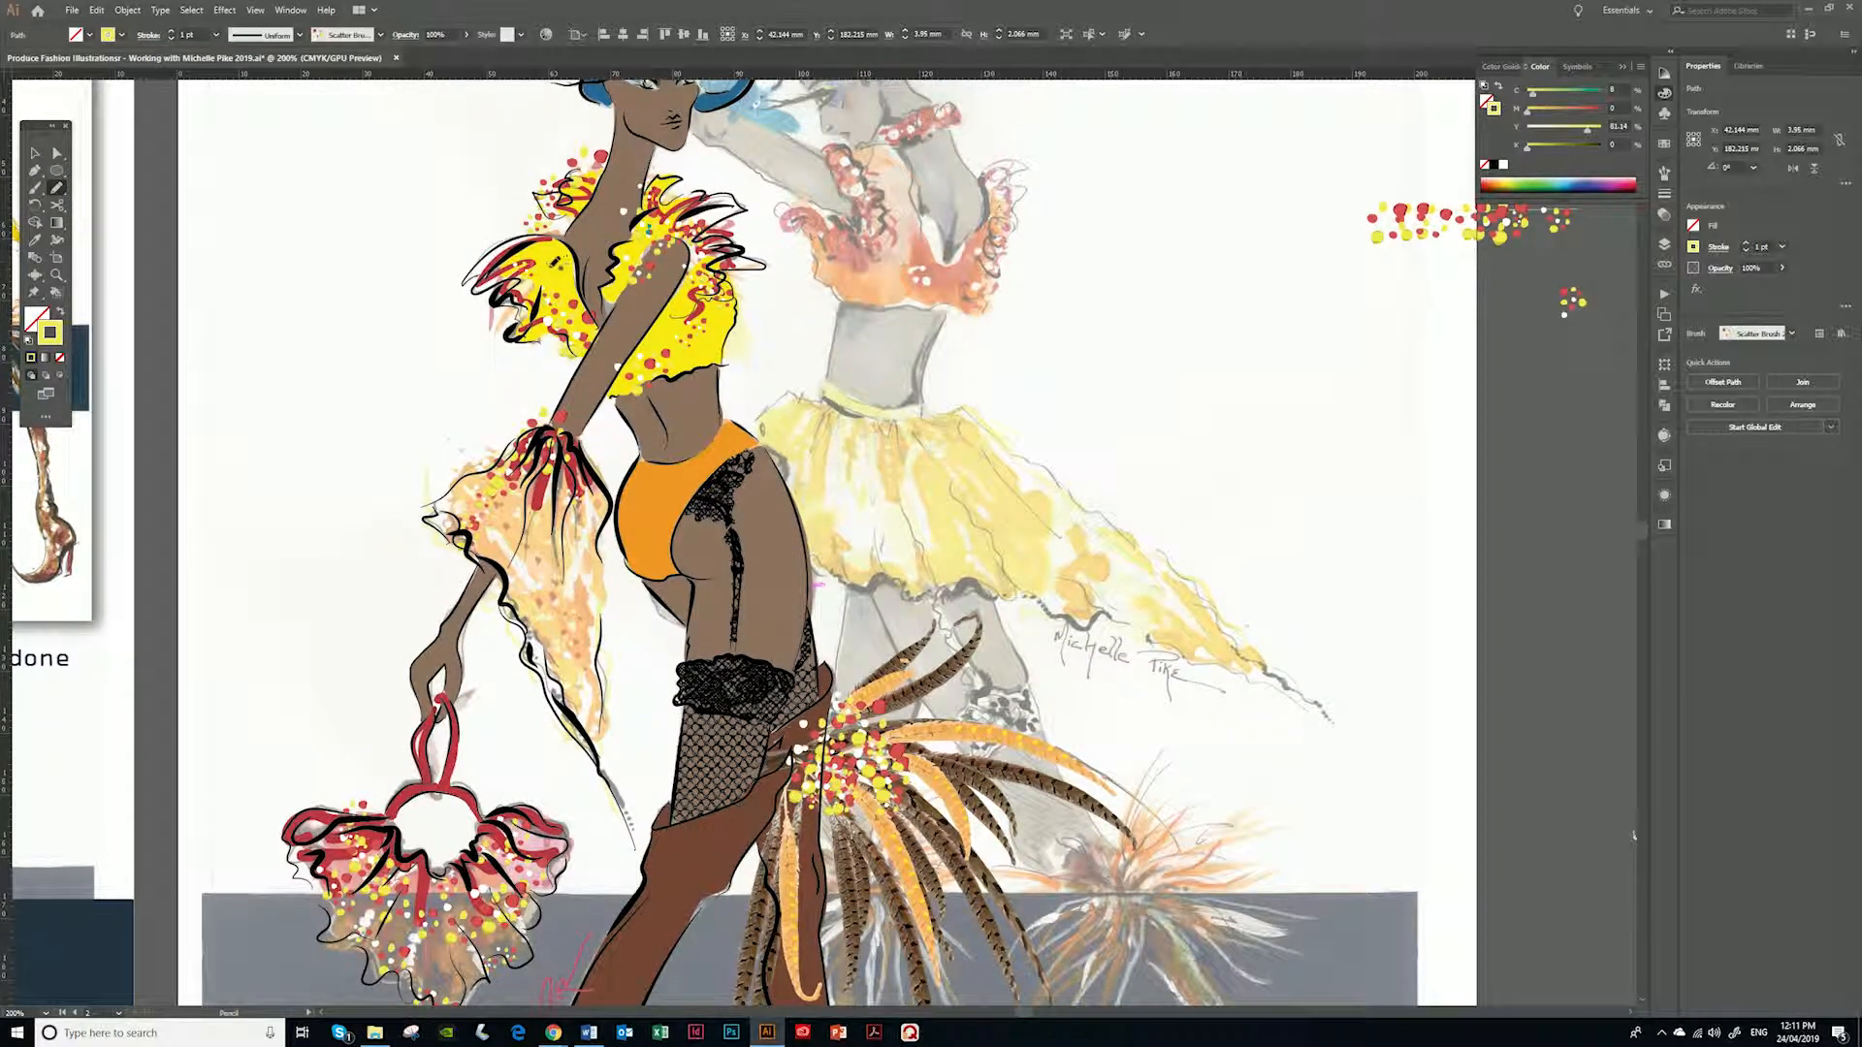
pyautogui.moveTo(541, 165); pyautogui.dragTo(522, 192)
pyautogui.hotkey('ctrl', '-')
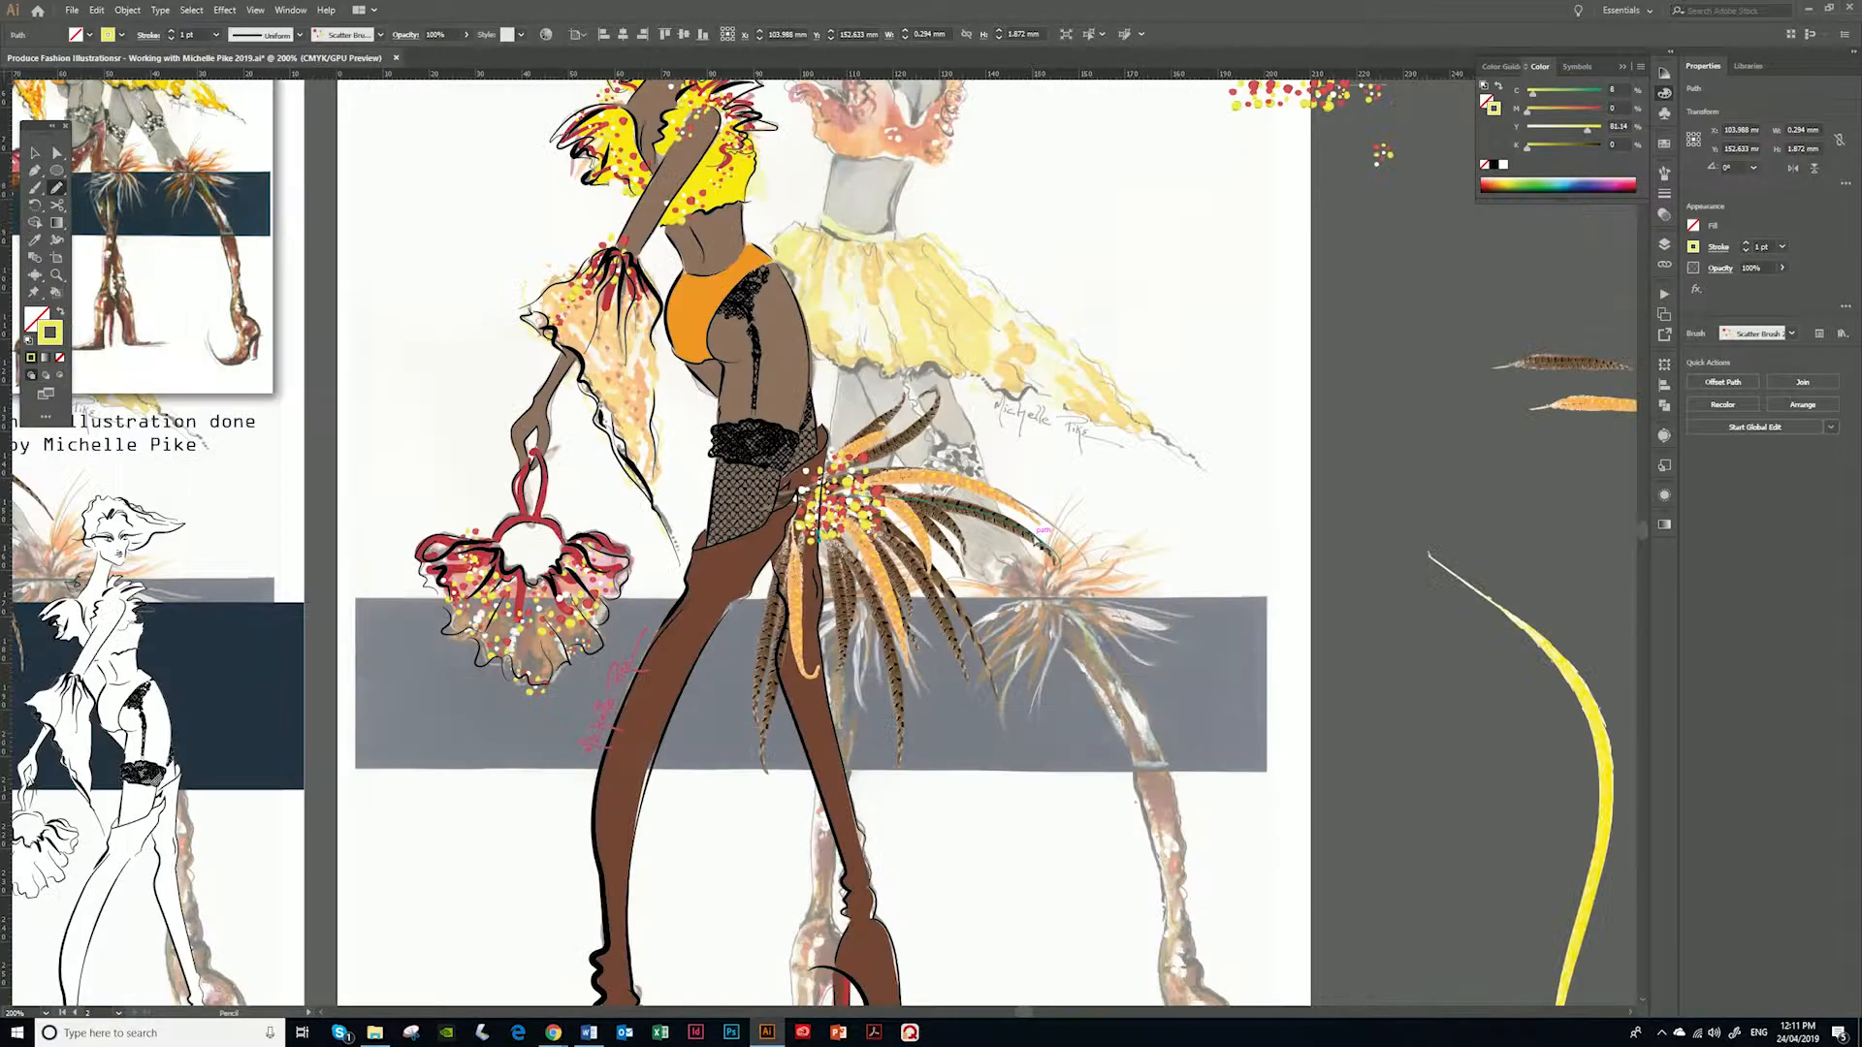
pyautogui.hotkey('ctrl', '-')
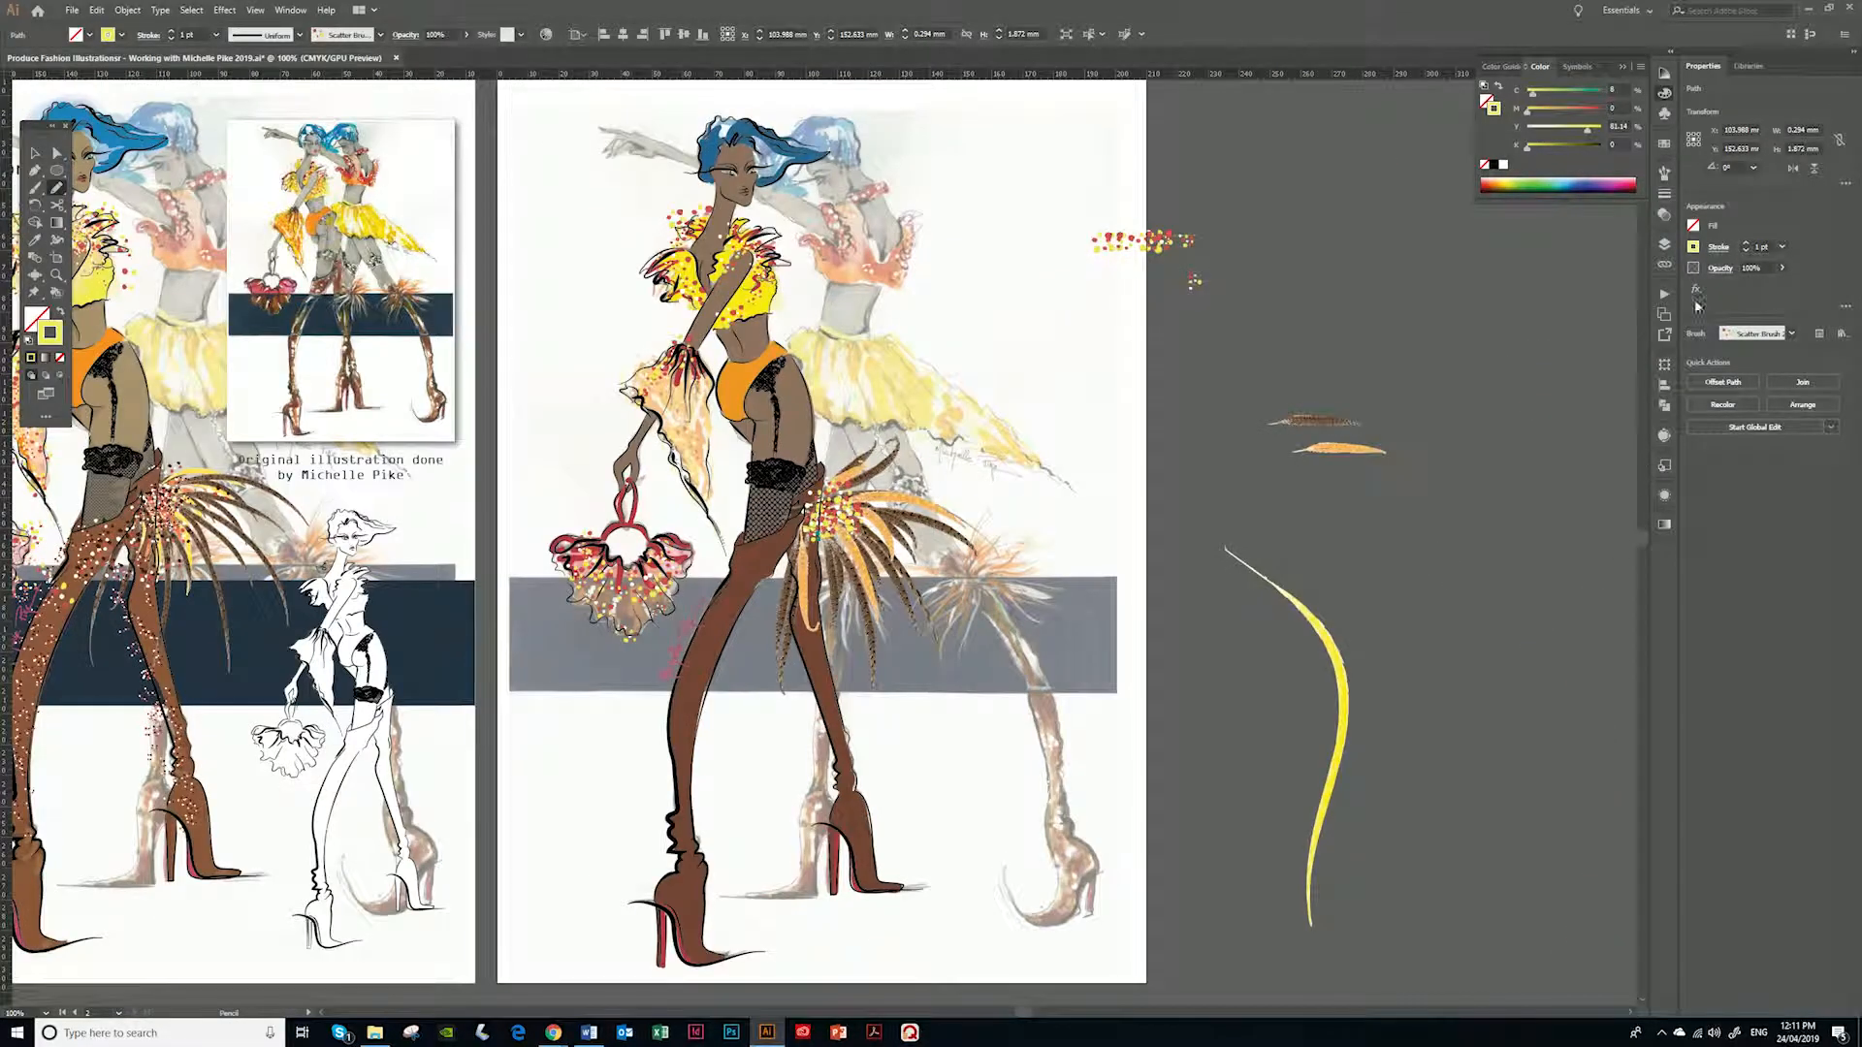
# Deselect all artwork and make the Garment Fill layer active and unlocked
pyautogui.click(1665, 245)
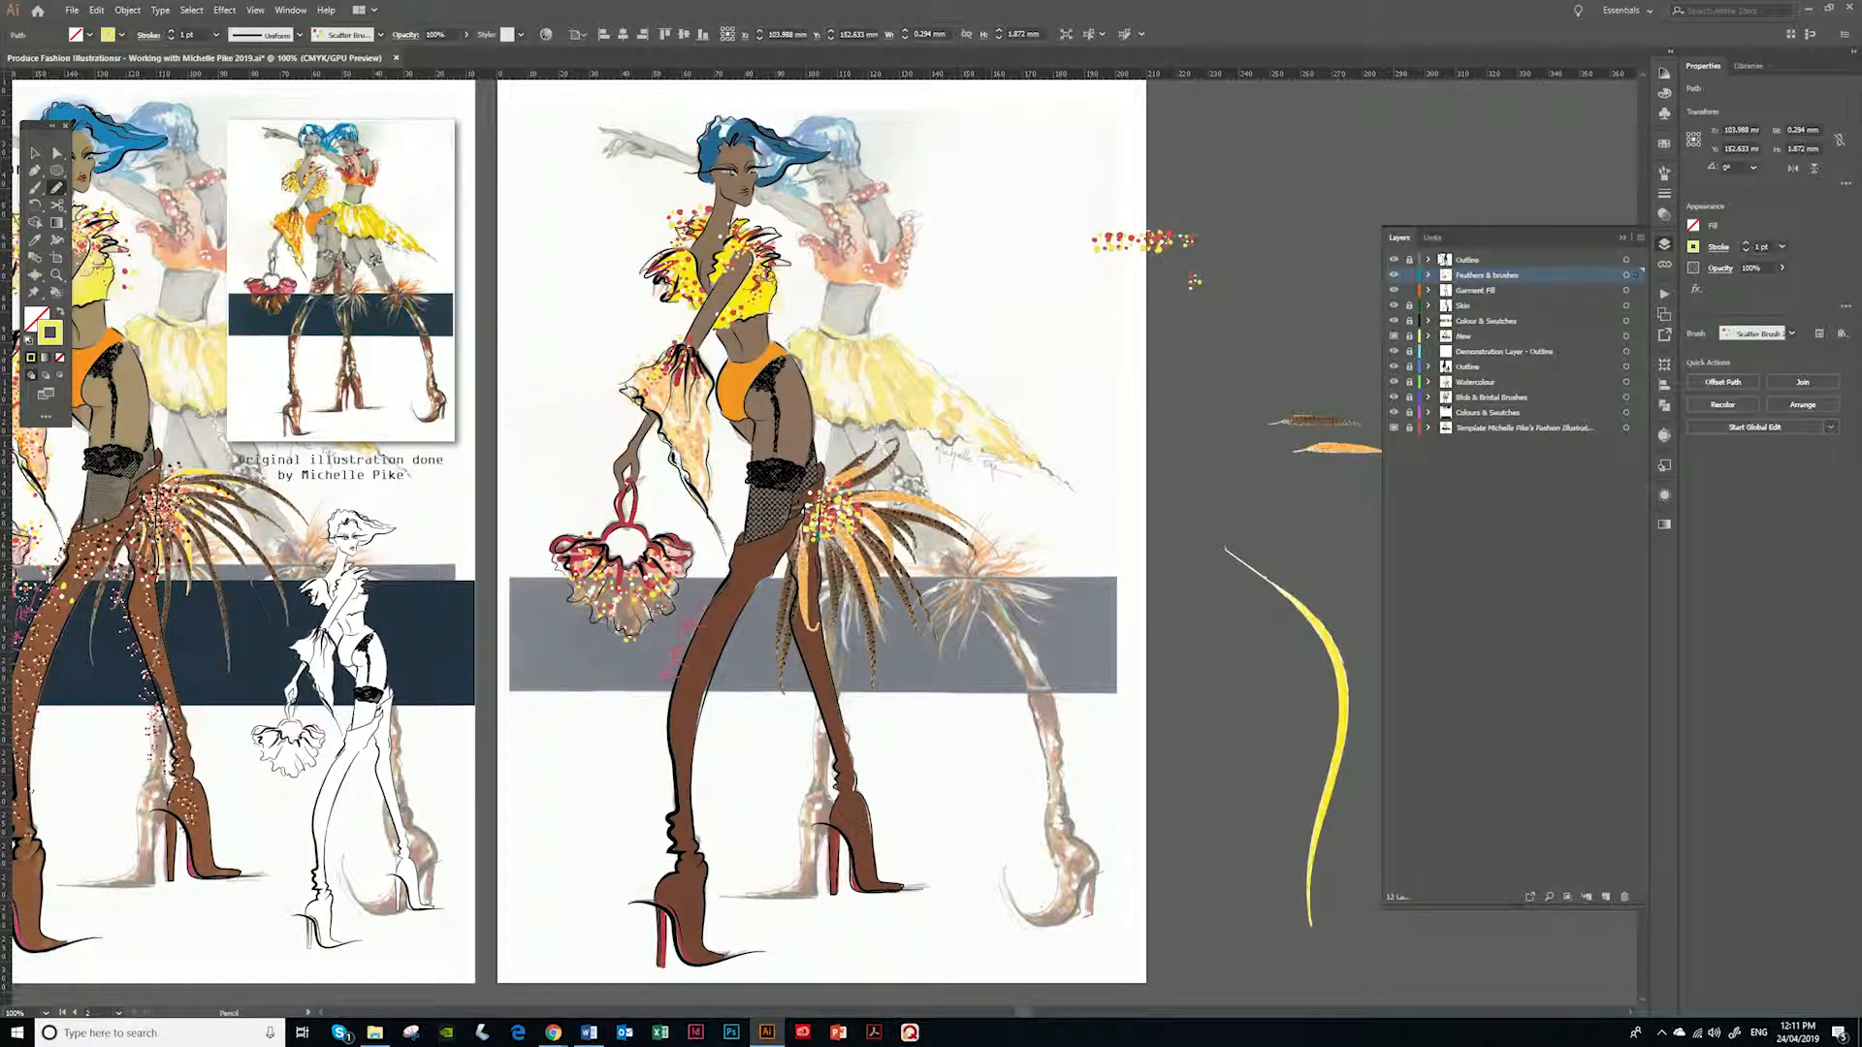
pyautogui.hotkey('ctrl', 'shift', 'a')
pyautogui.click(1412, 291)
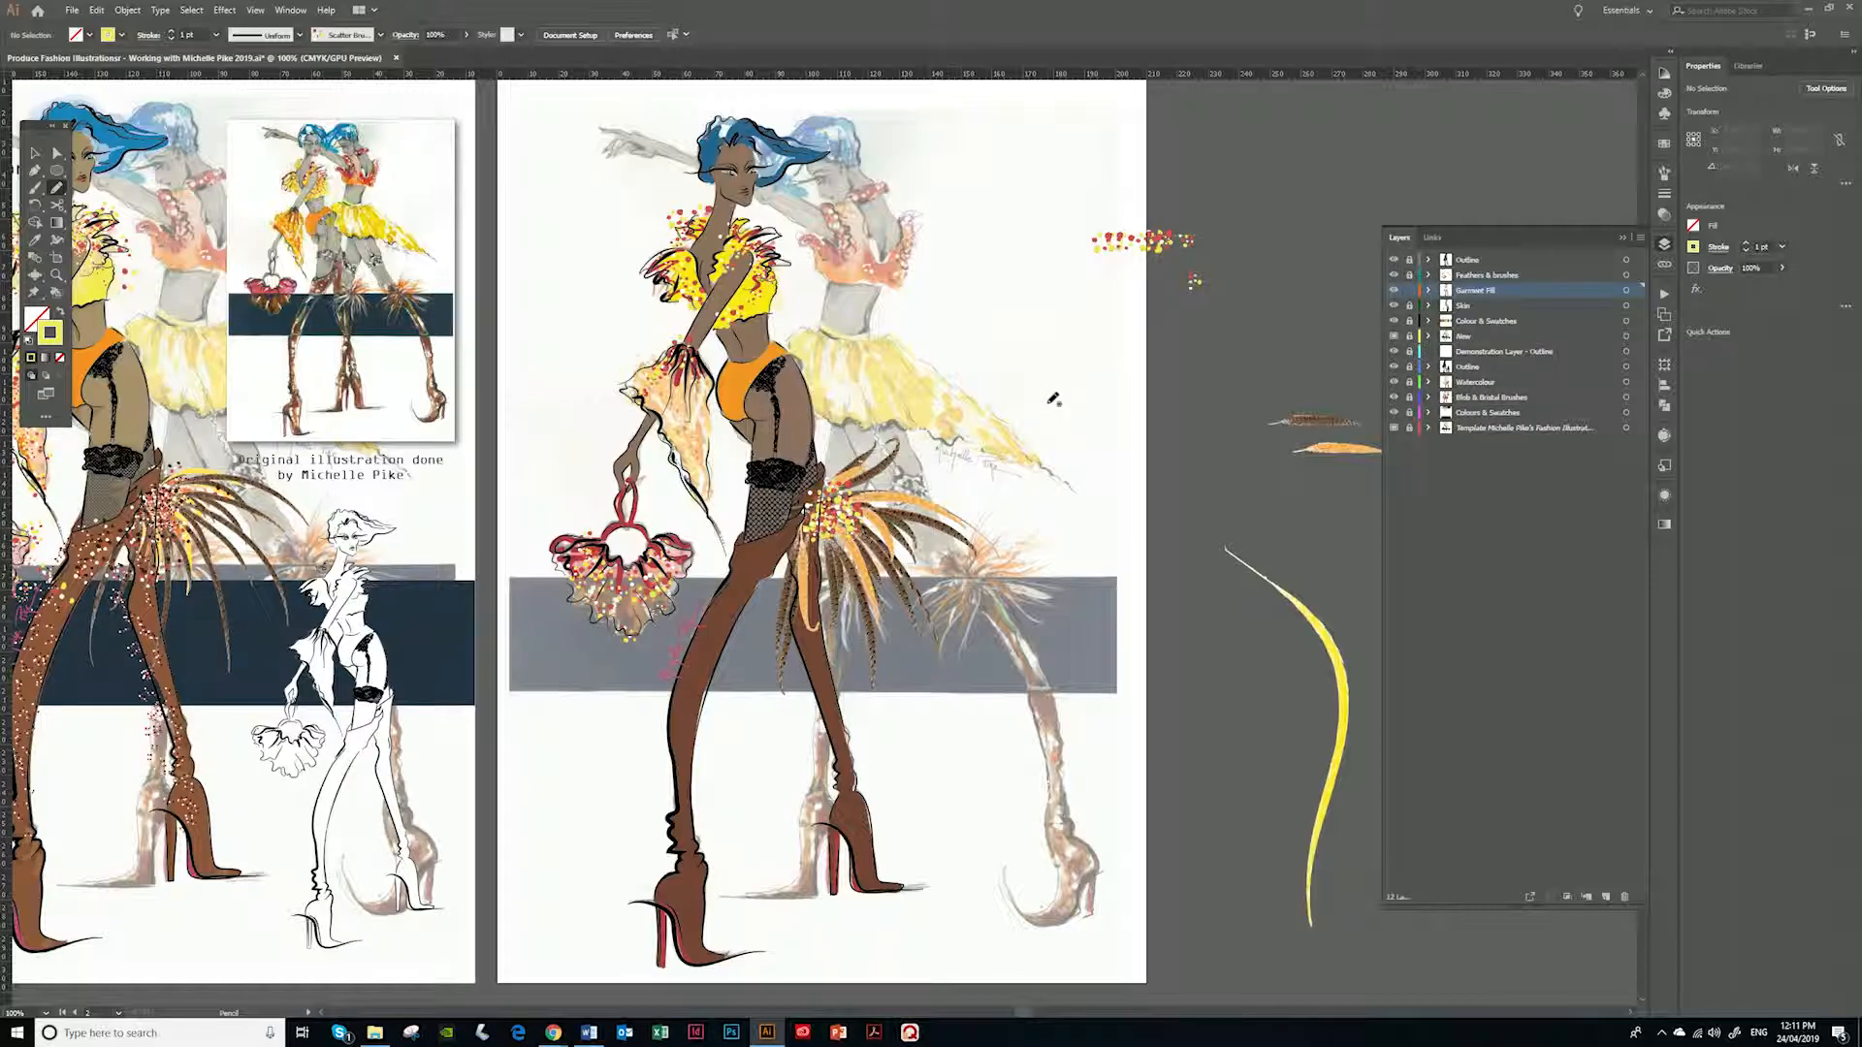
# Hide the faded reference illustration to examine the drawn artwork on its own, and show it again
pyautogui.hotkey('ctrl', '=')
pyautogui.scroll(3, 805, 543)
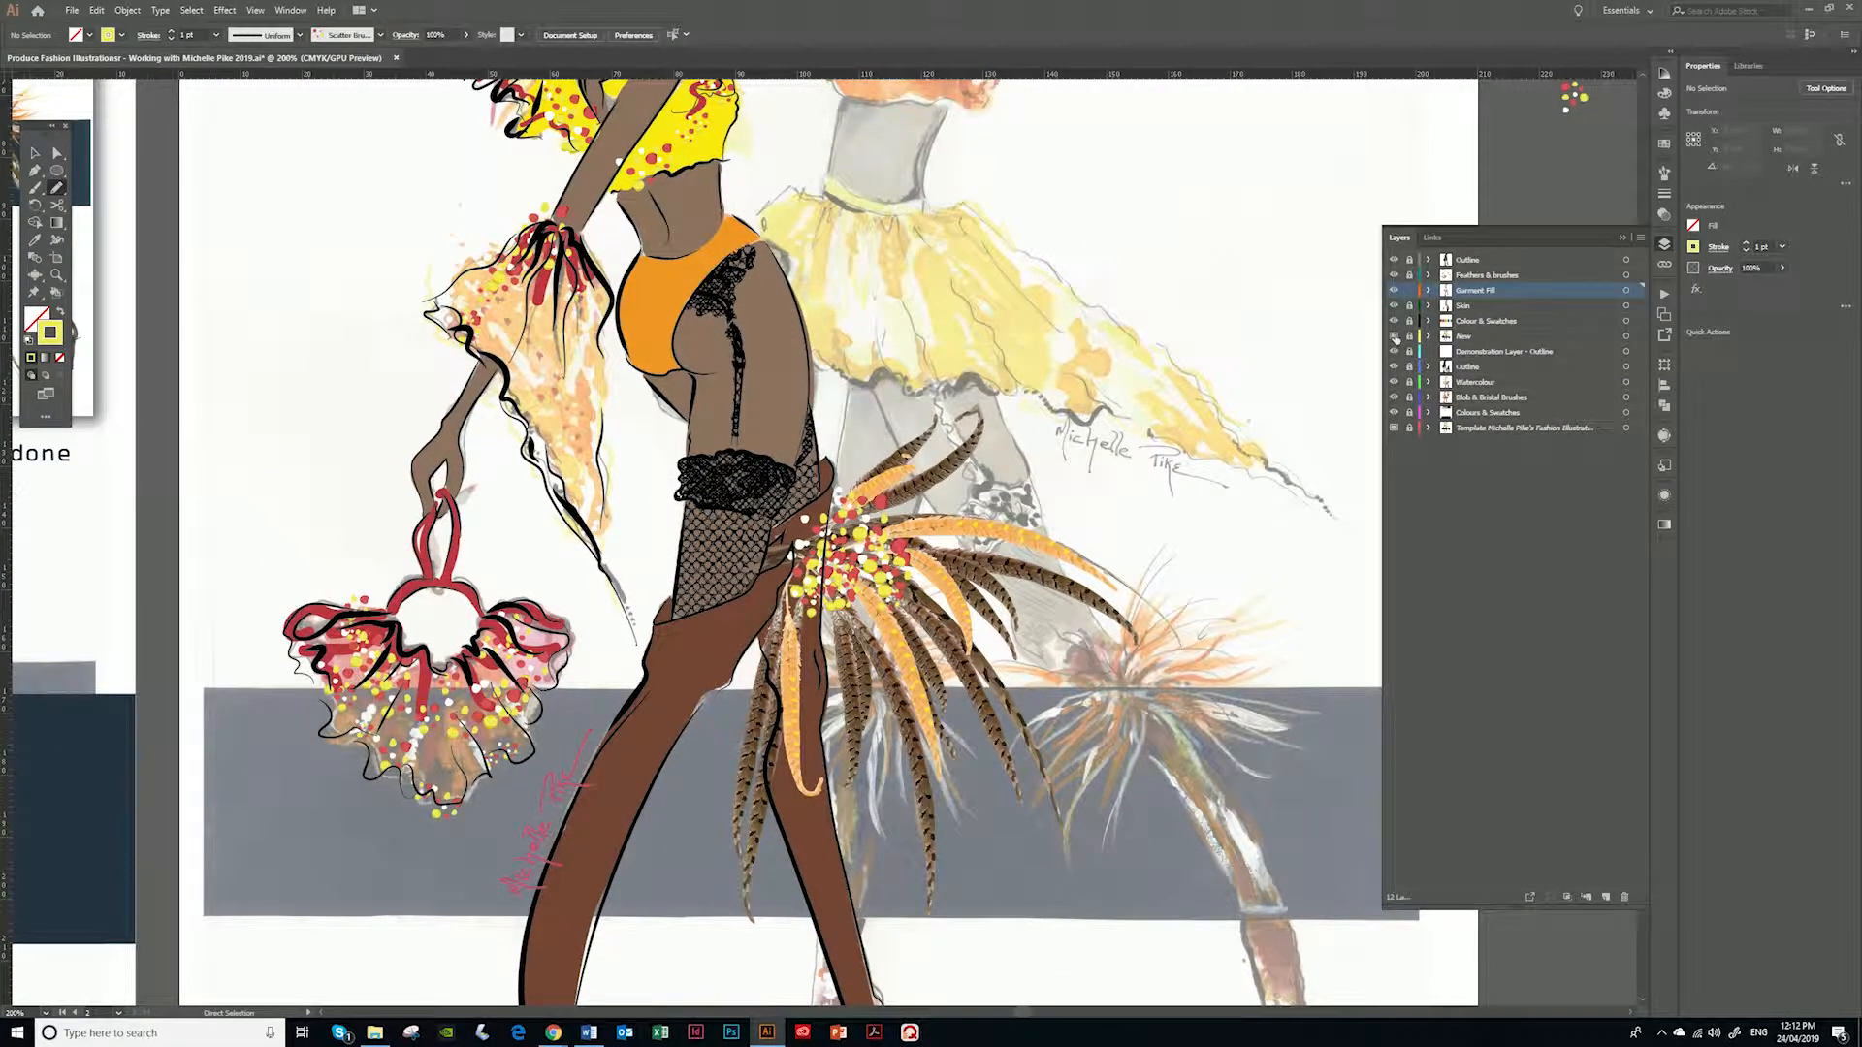
pyautogui.click(1394, 335)
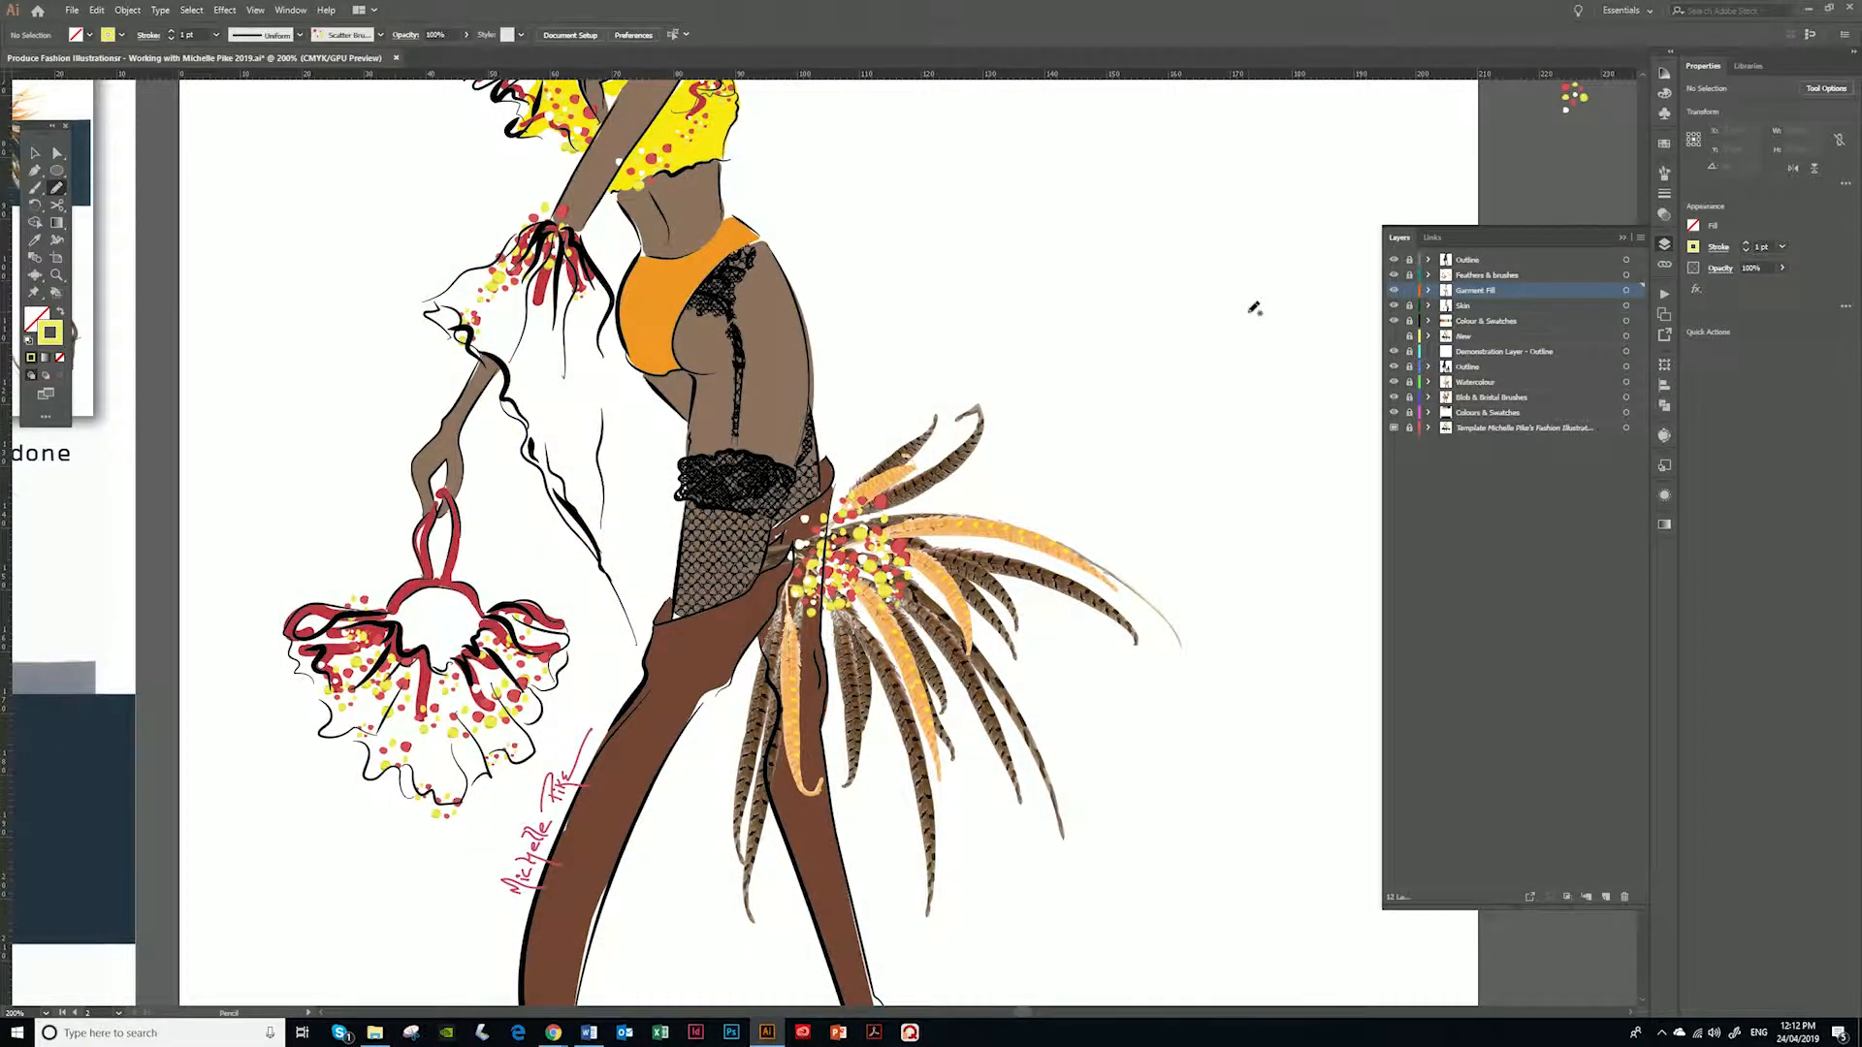
pyautogui.hotkey('ctrl', '-')
pyautogui.hotkey('ctrl', '-')
pyautogui.hotkey('ctrl', '-')
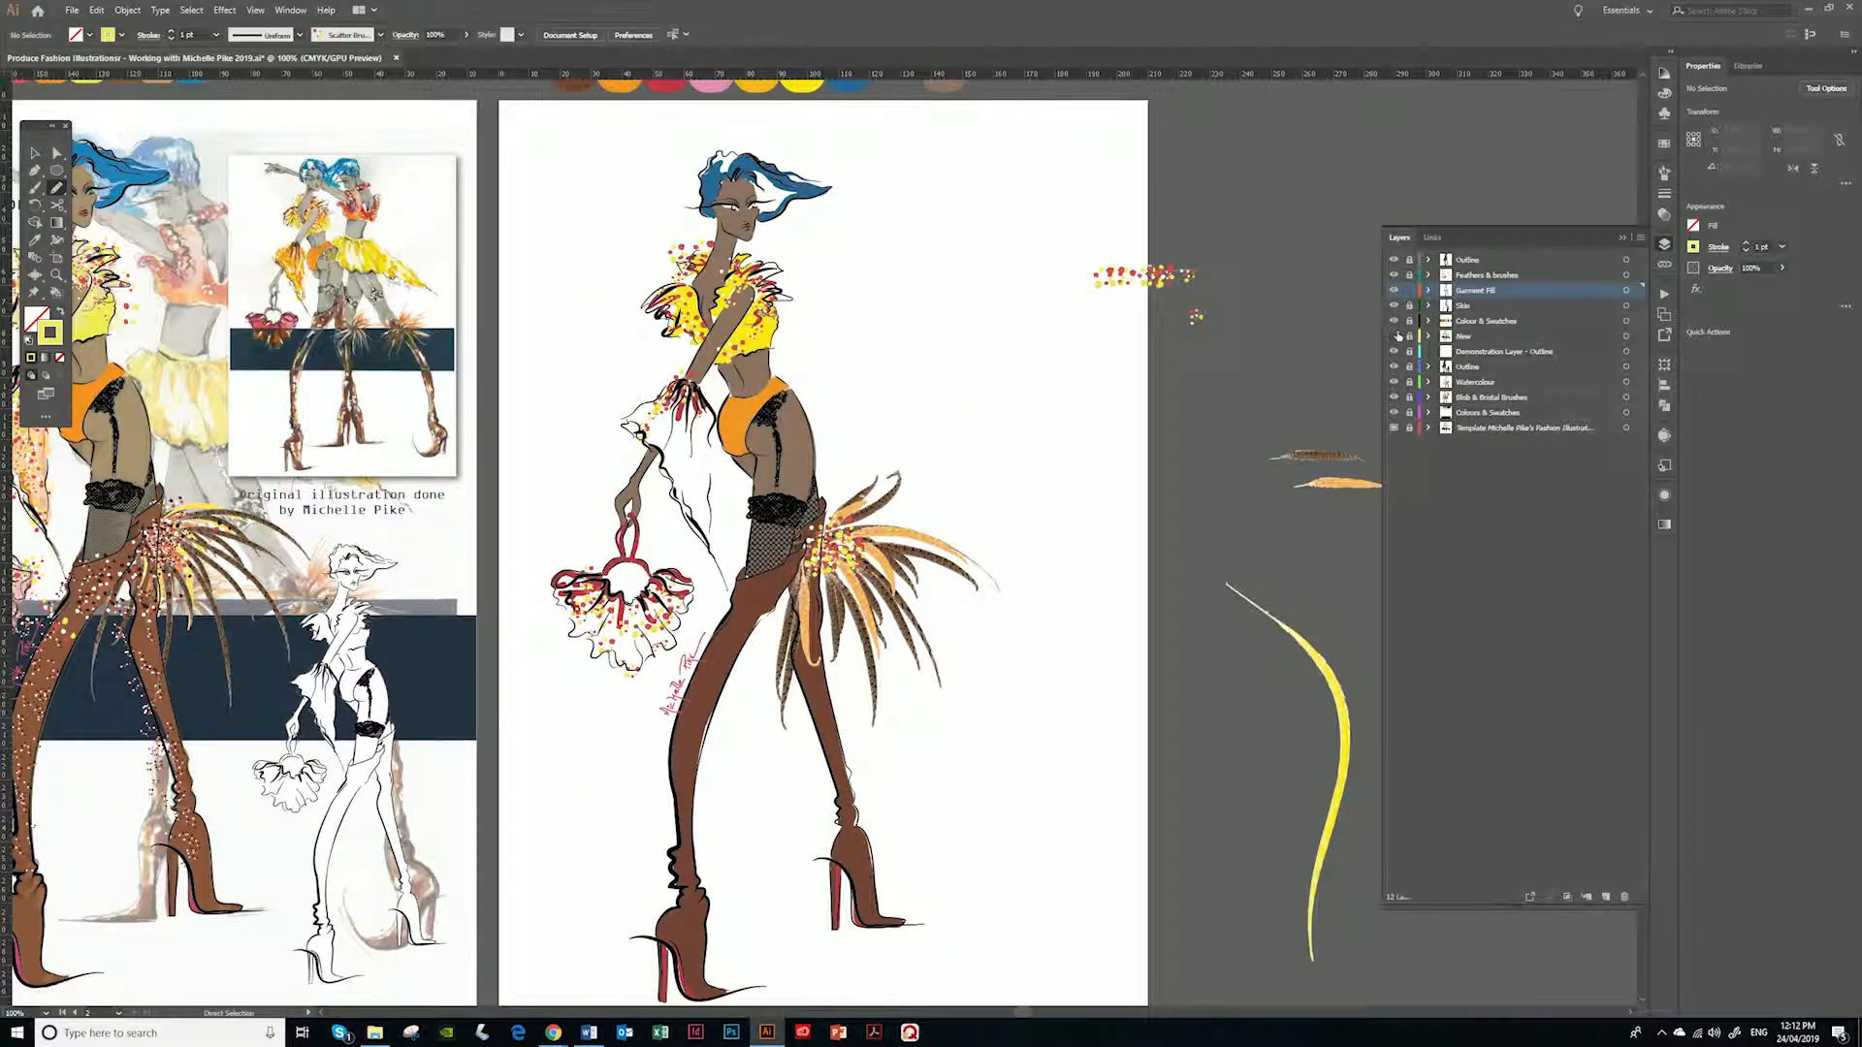
pyautogui.click(1401, 367)
# Activate the Paintbrush tool and start a new bristle brush
pyautogui.hotkey('ctrl', '+')
pyautogui.hotkey('ctrl', '+')
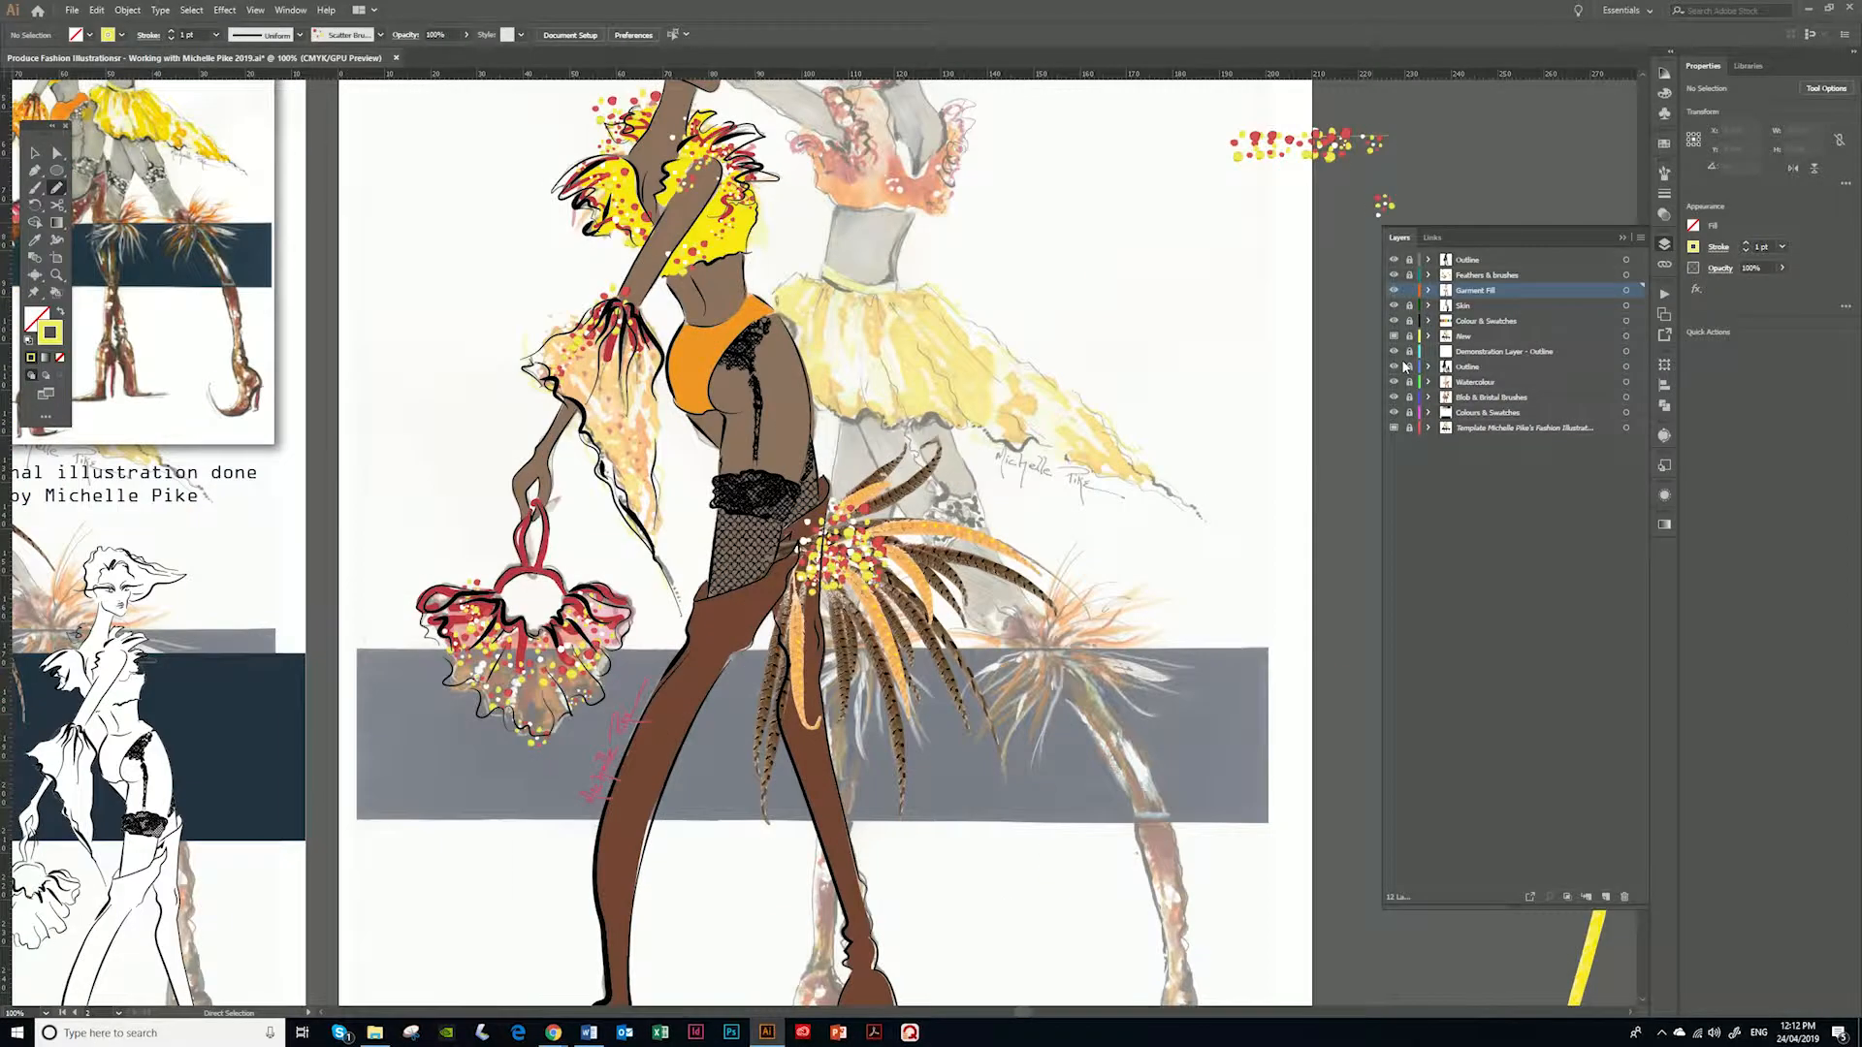
pyautogui.moveTo(536, 390); pyautogui.dragTo(575, 449)
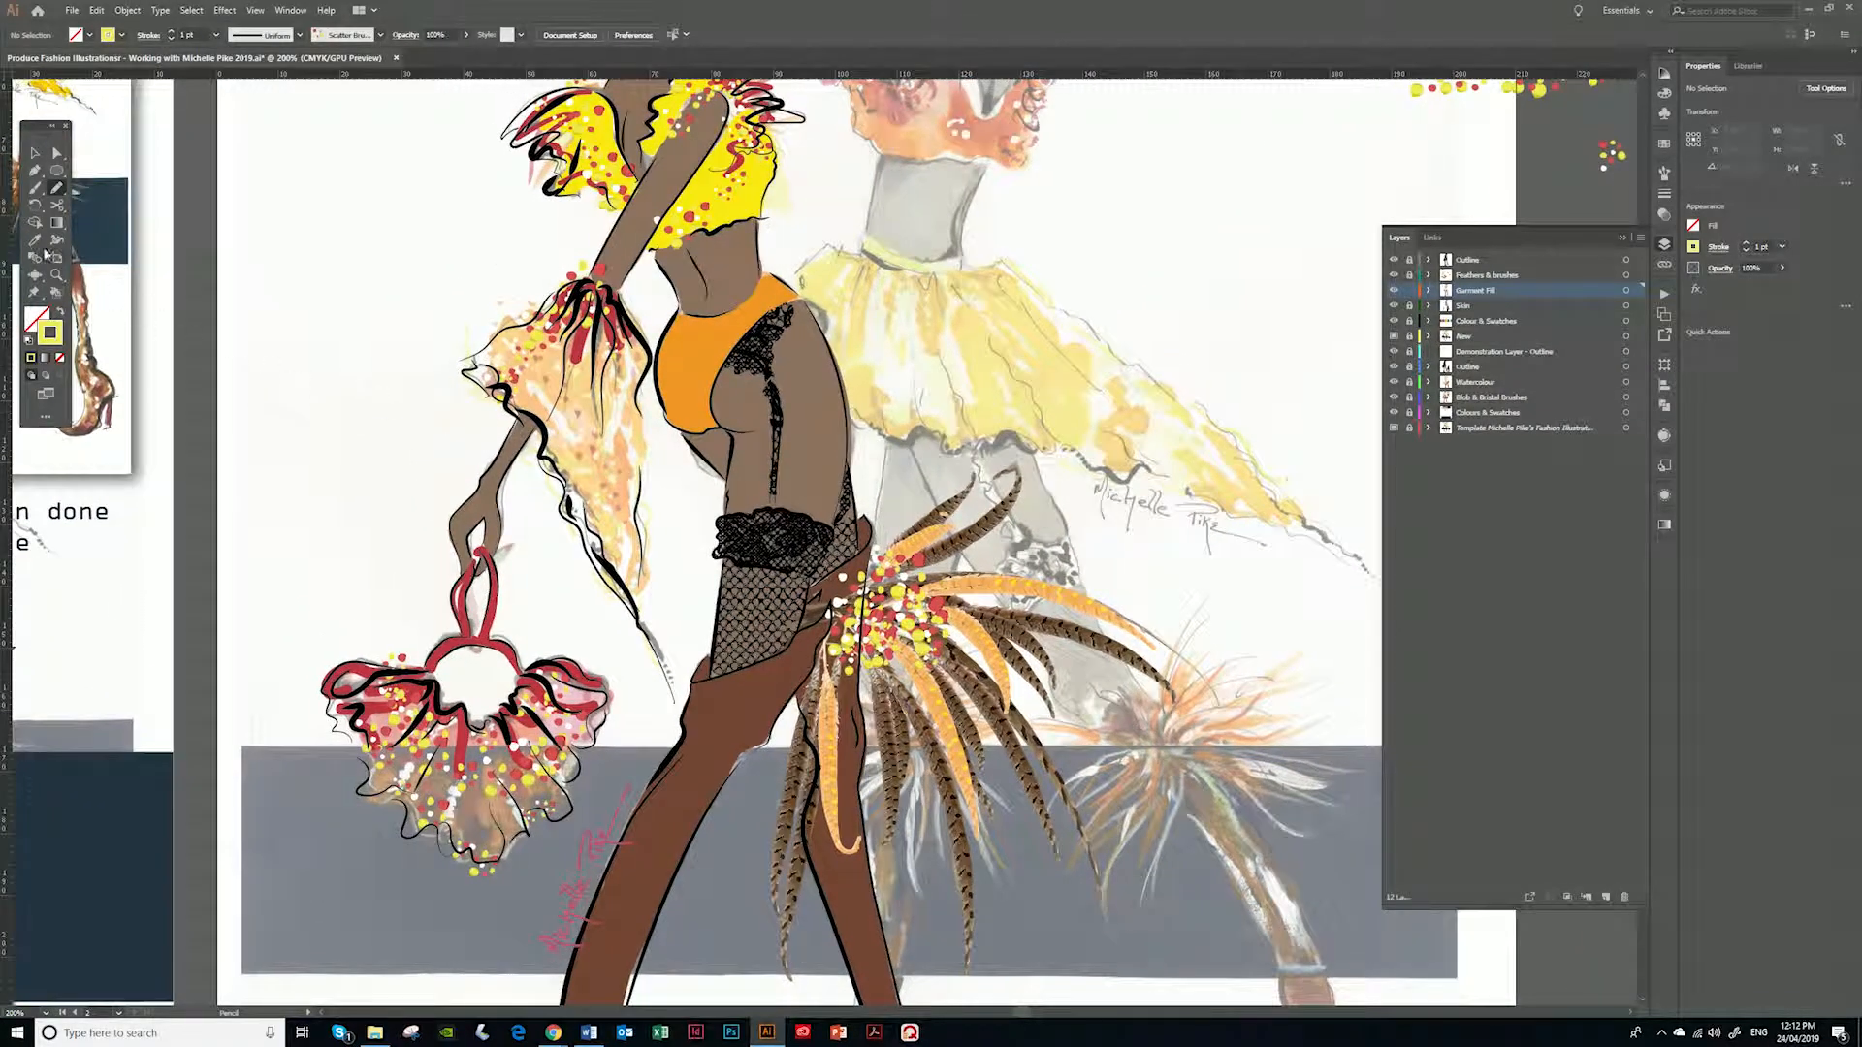
pyautogui.click(35, 187)
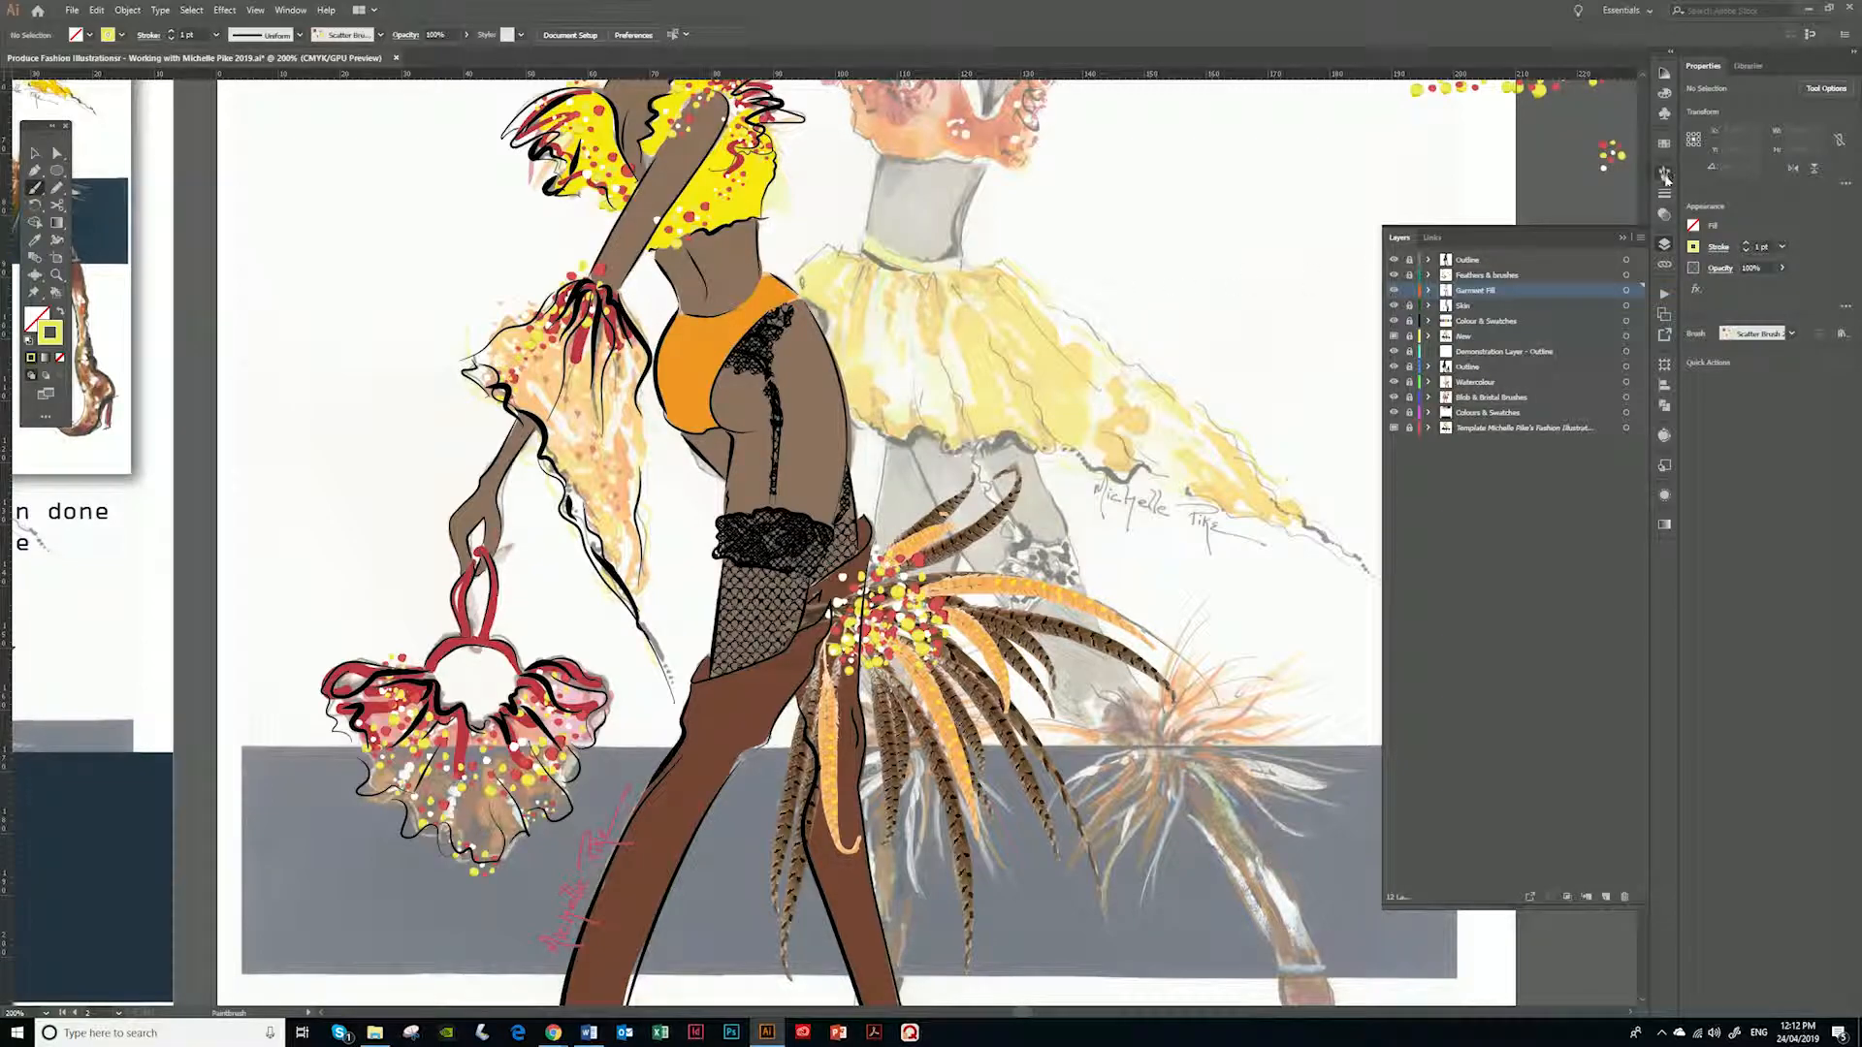
pyautogui.click(1665, 175)
pyautogui.click(1641, 168)
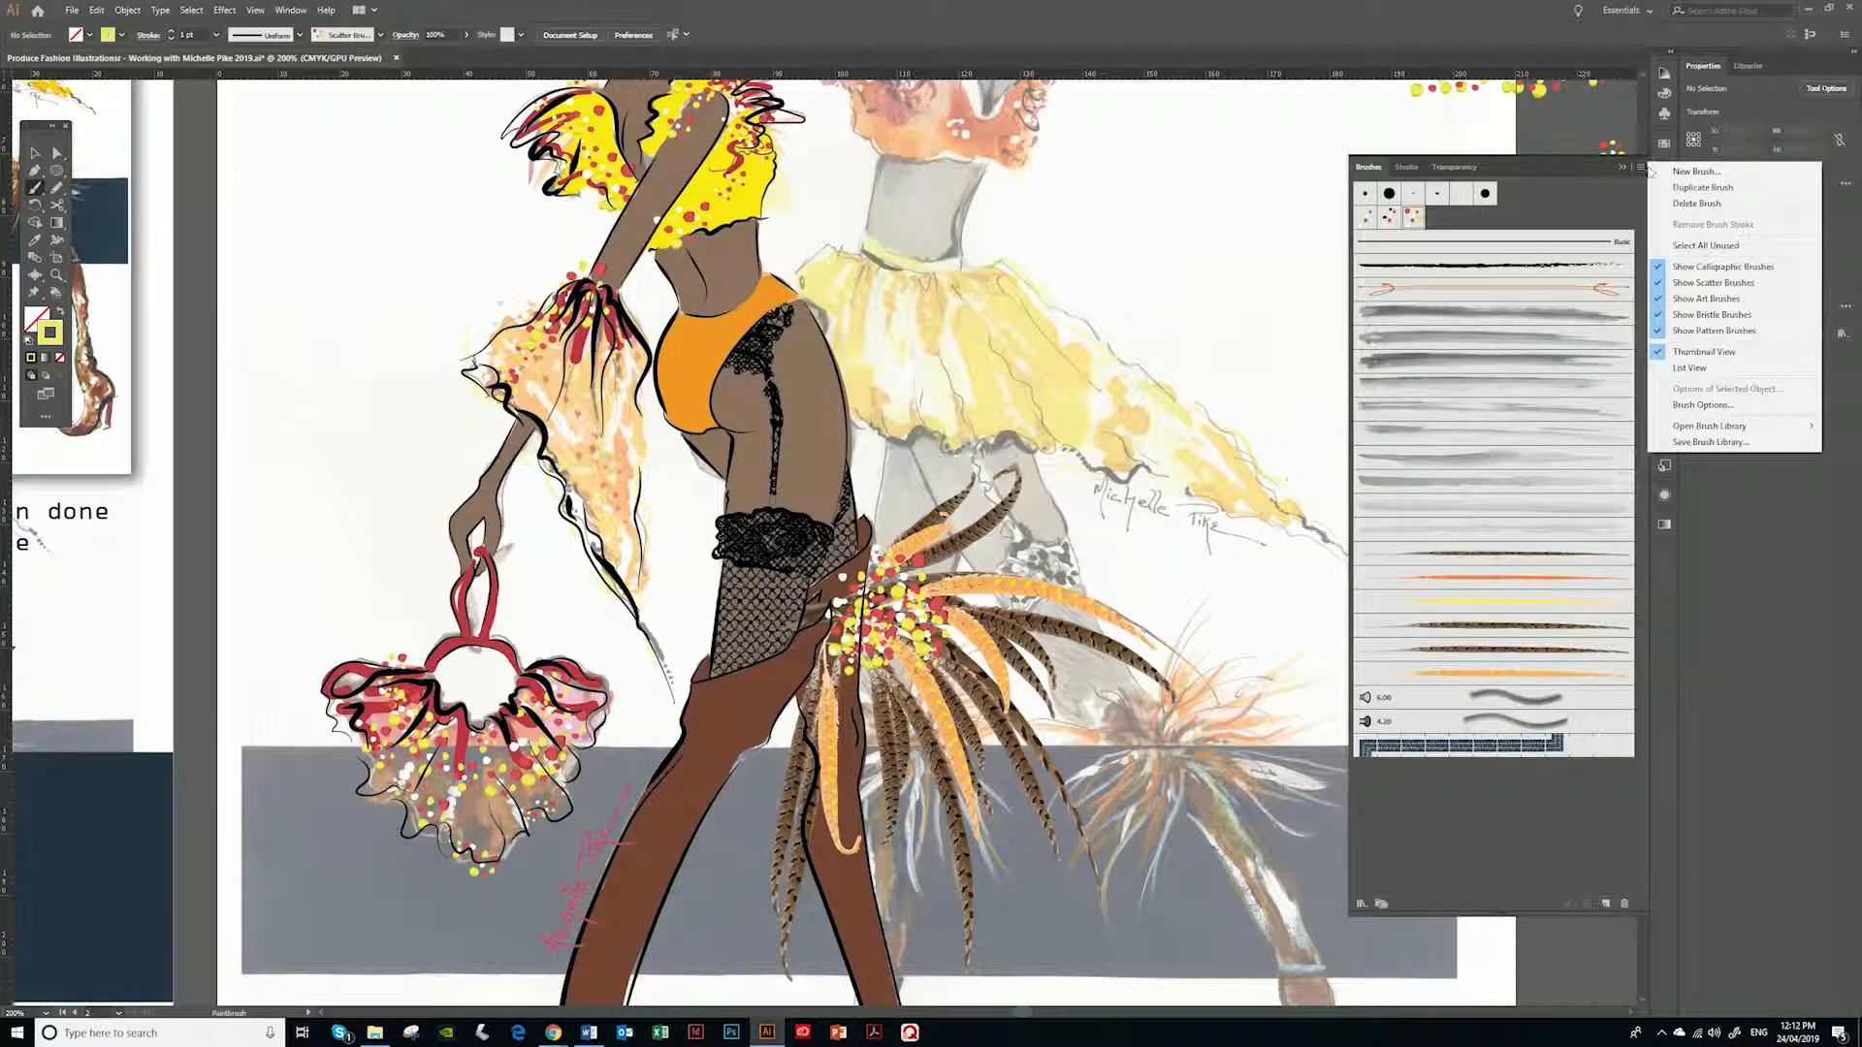
pyautogui.click(1688, 178)
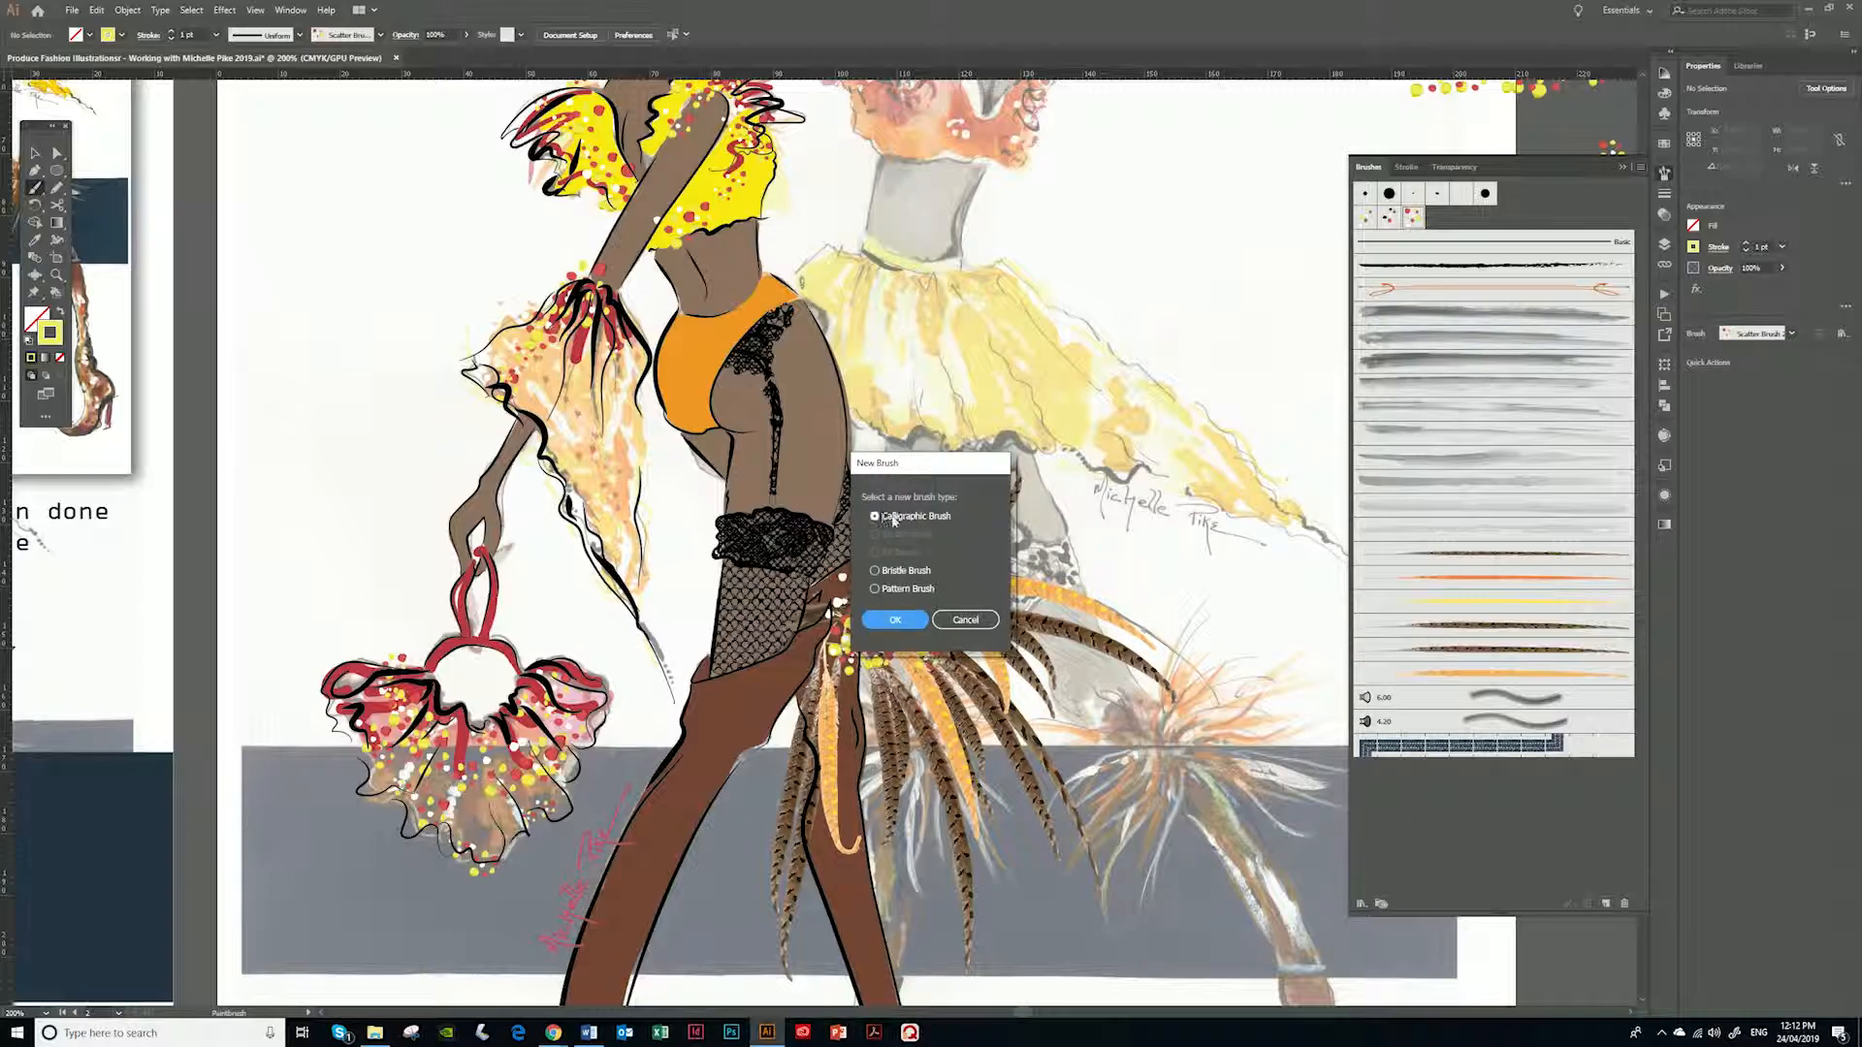
pyautogui.click(876, 573)
pyautogui.click(896, 621)
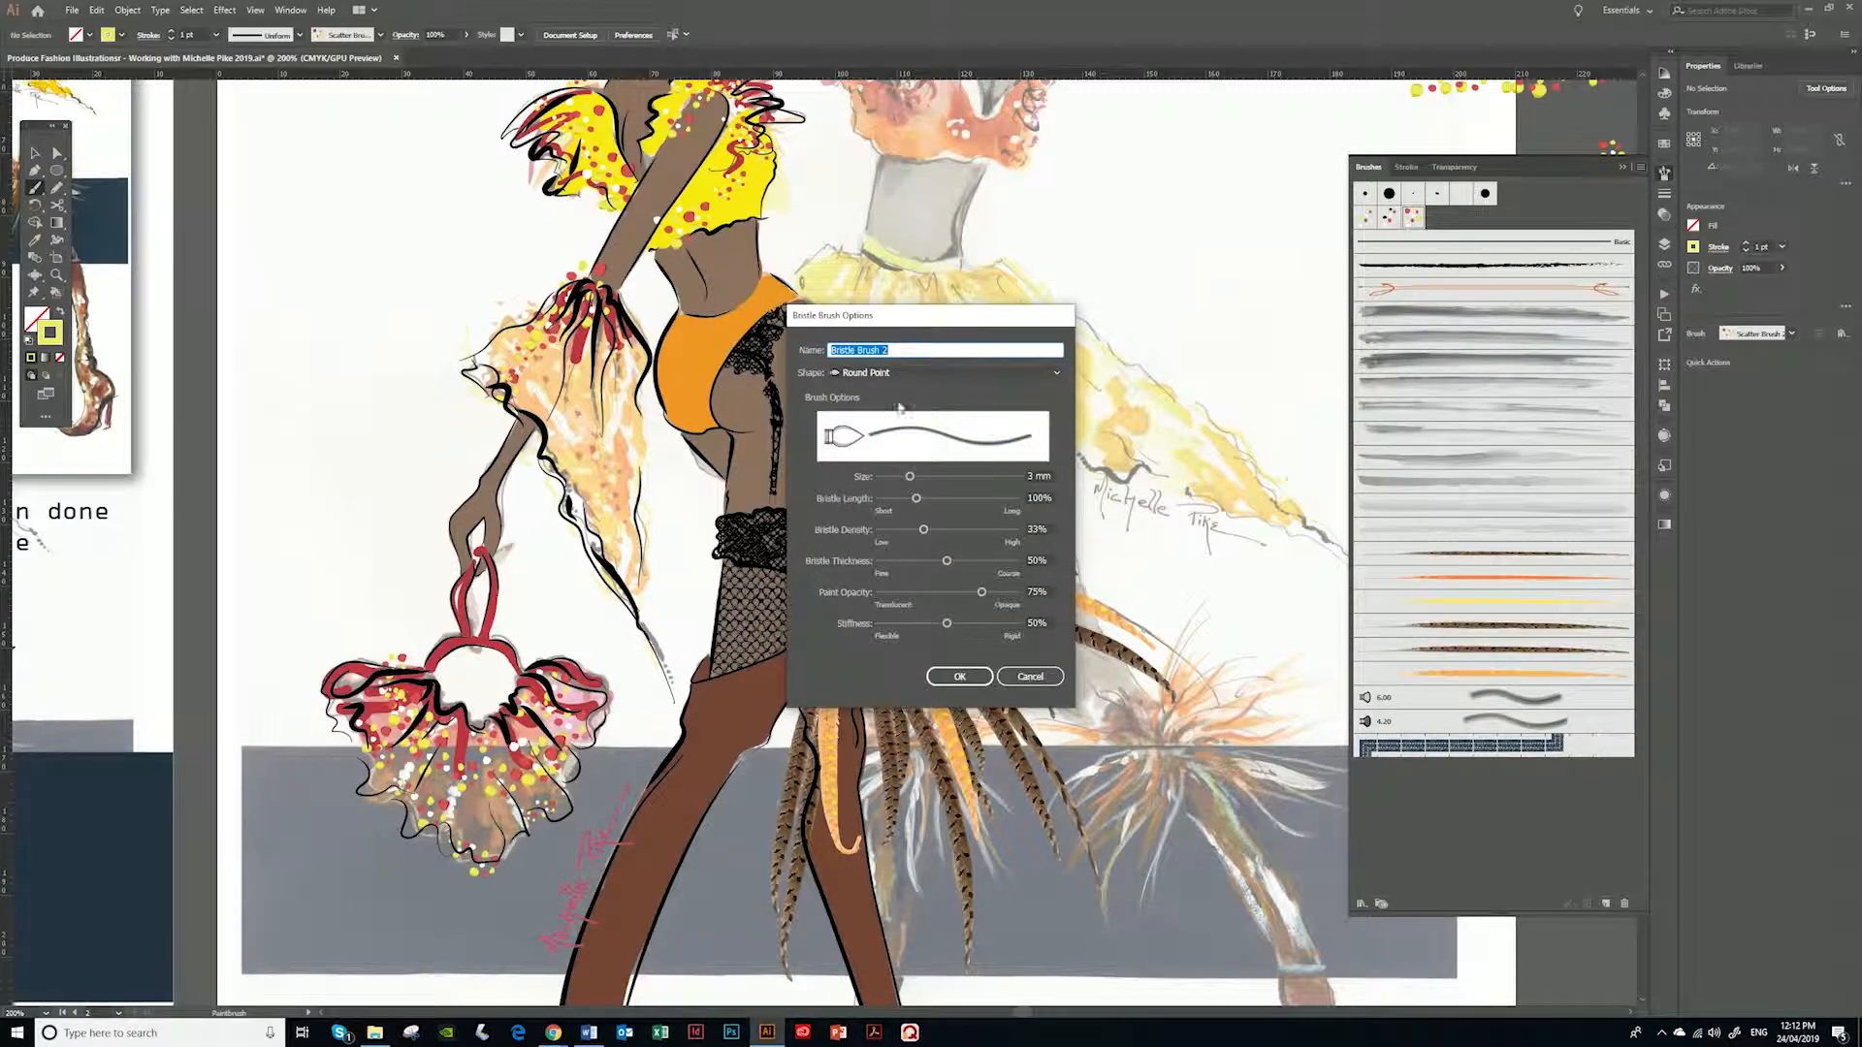
# Create the bristle brush with a Flat Fan shape, about 4.2 mm size, 110% bristle length and 36% bristle density
pyautogui.click(1056, 374)
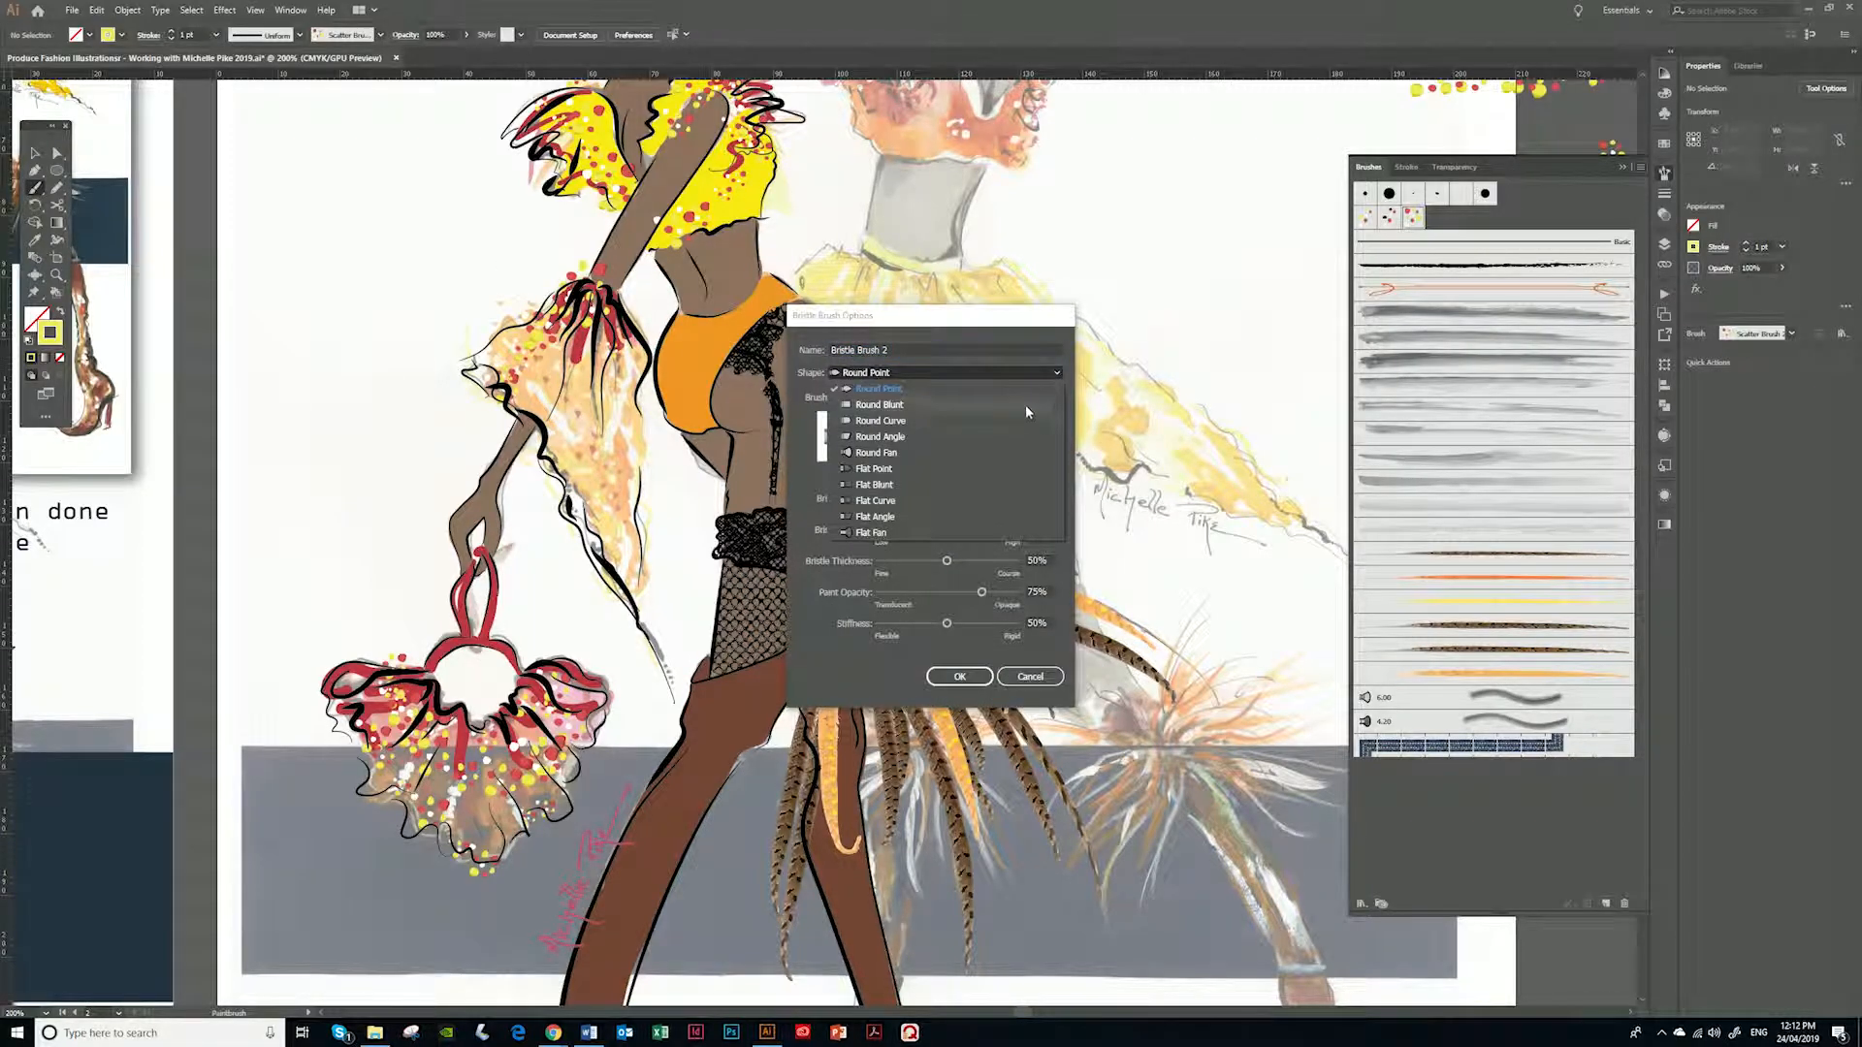
pyautogui.click(873, 533)
pyautogui.moveTo(912, 478)
pyautogui.mouseDown()
pyautogui.moveTo(928, 479)
pyautogui.moveTo(928, 530)
pyautogui.mouseUp()
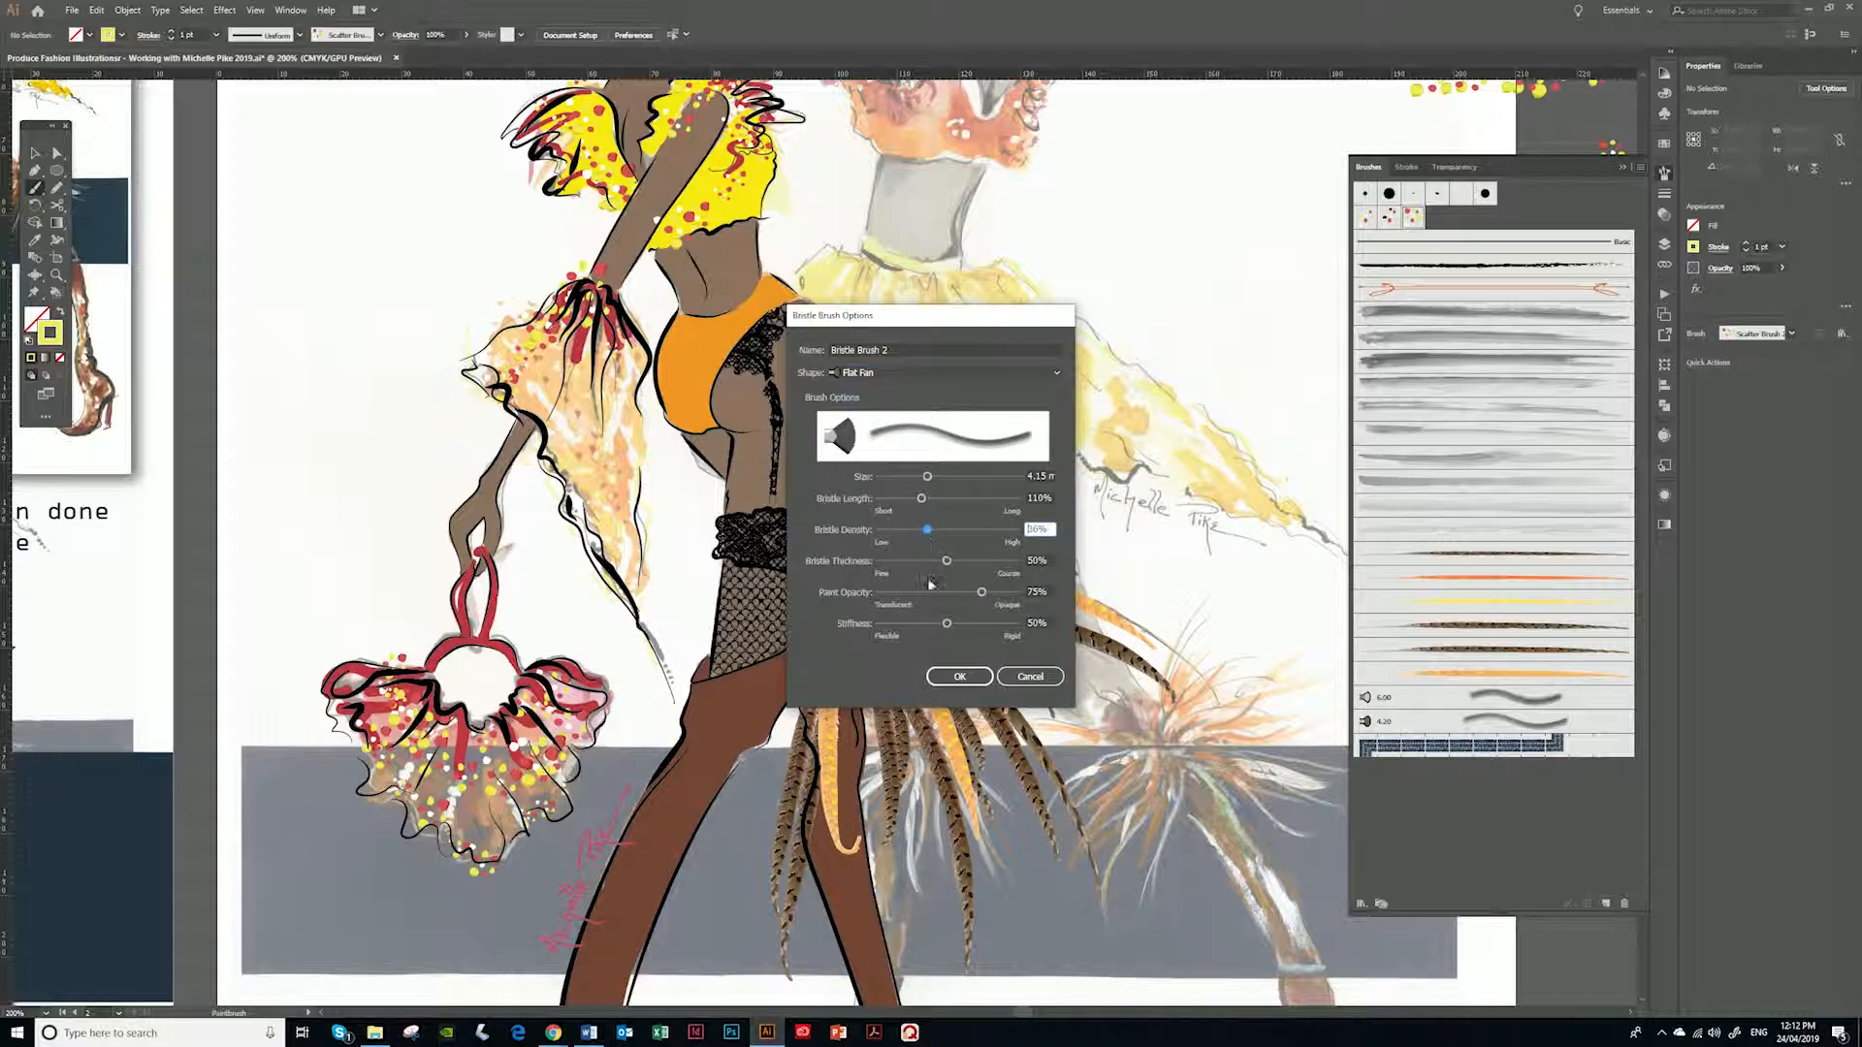
pyautogui.click(959, 677)
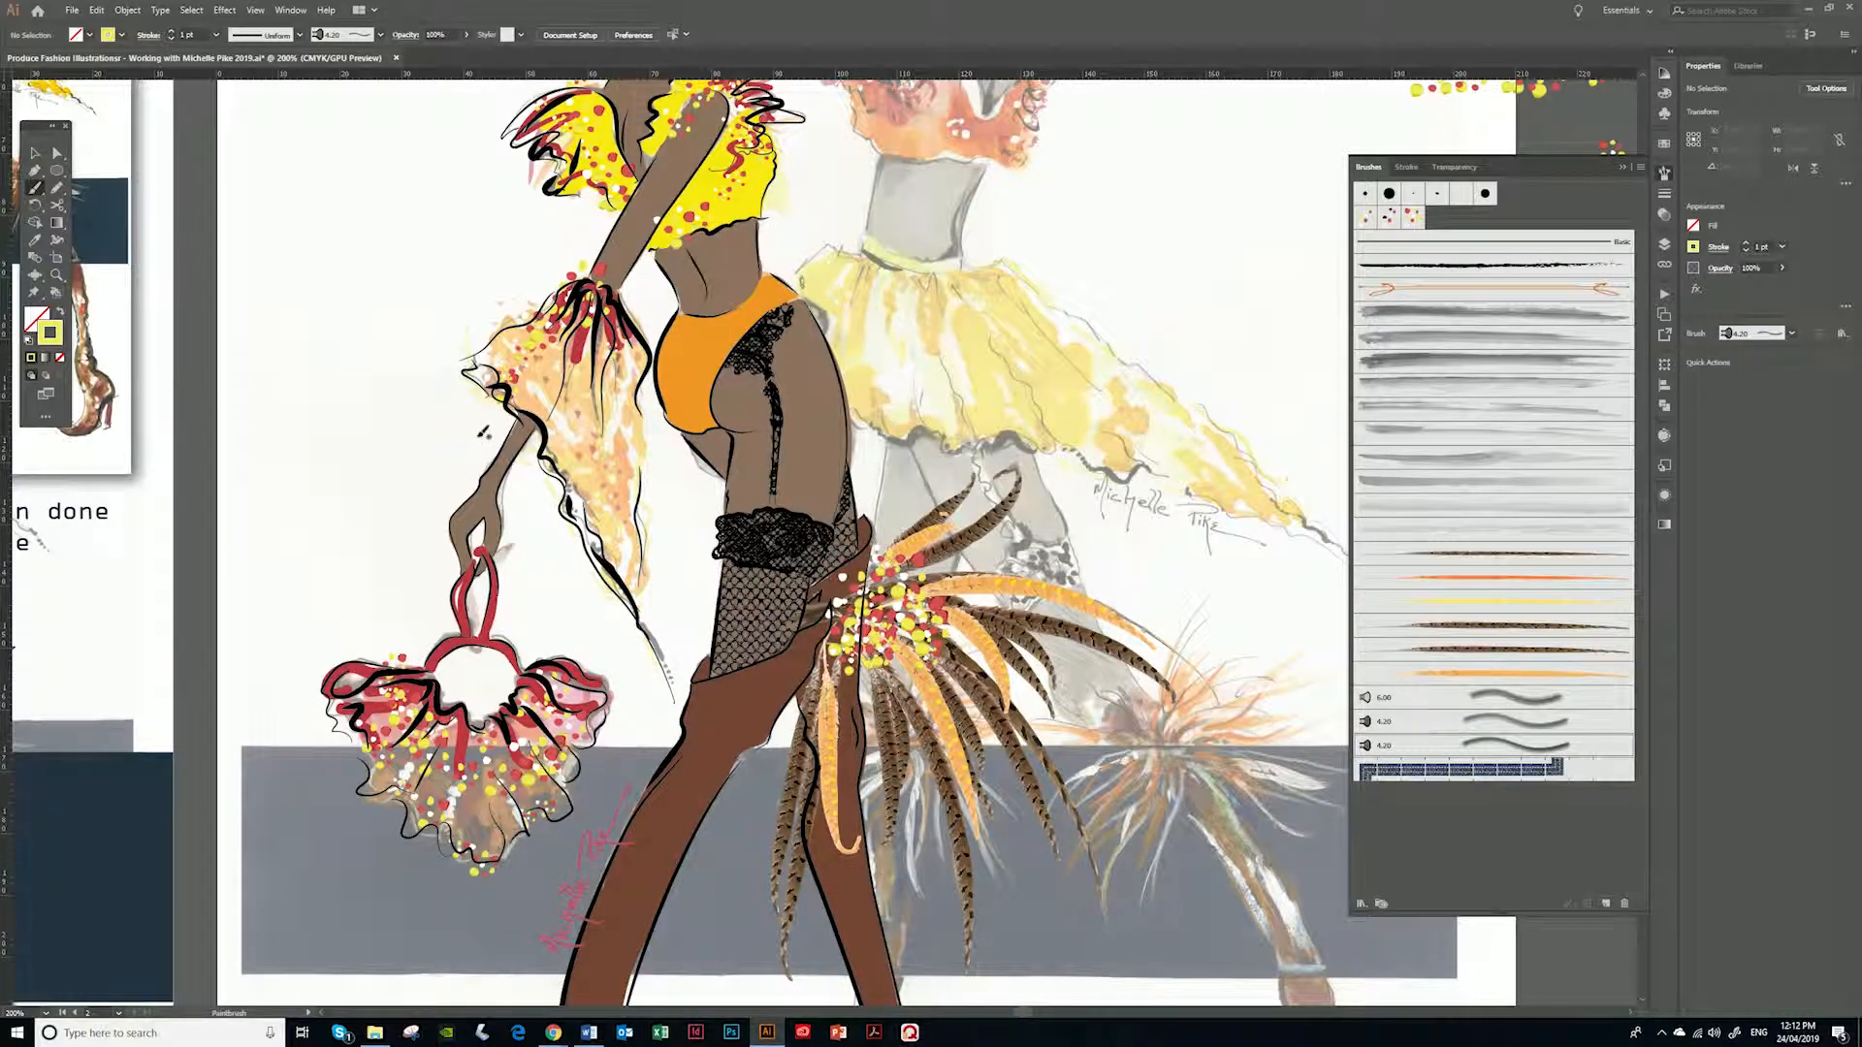
# Paint yellow bristle strokes over the hanging wrist cloth and the ruffles of the top
pyautogui.moveTo(611, 273)
pyautogui.mouseDown()
pyautogui.moveTo(596, 388)
pyautogui.moveTo(613, 446)
pyautogui.mouseUp()
pyautogui.moveTo(587, 263); pyautogui.dragTo(519, 320)
pyautogui.moveTo(611, 189); pyautogui.dragTo(543, 106)
pyautogui.scroll(3, 581, 291)
pyautogui.moveTo(688, 214); pyautogui.dragTo(775, 291)
pyautogui.moveTo(645, 247); pyautogui.dragTo(606, 171)
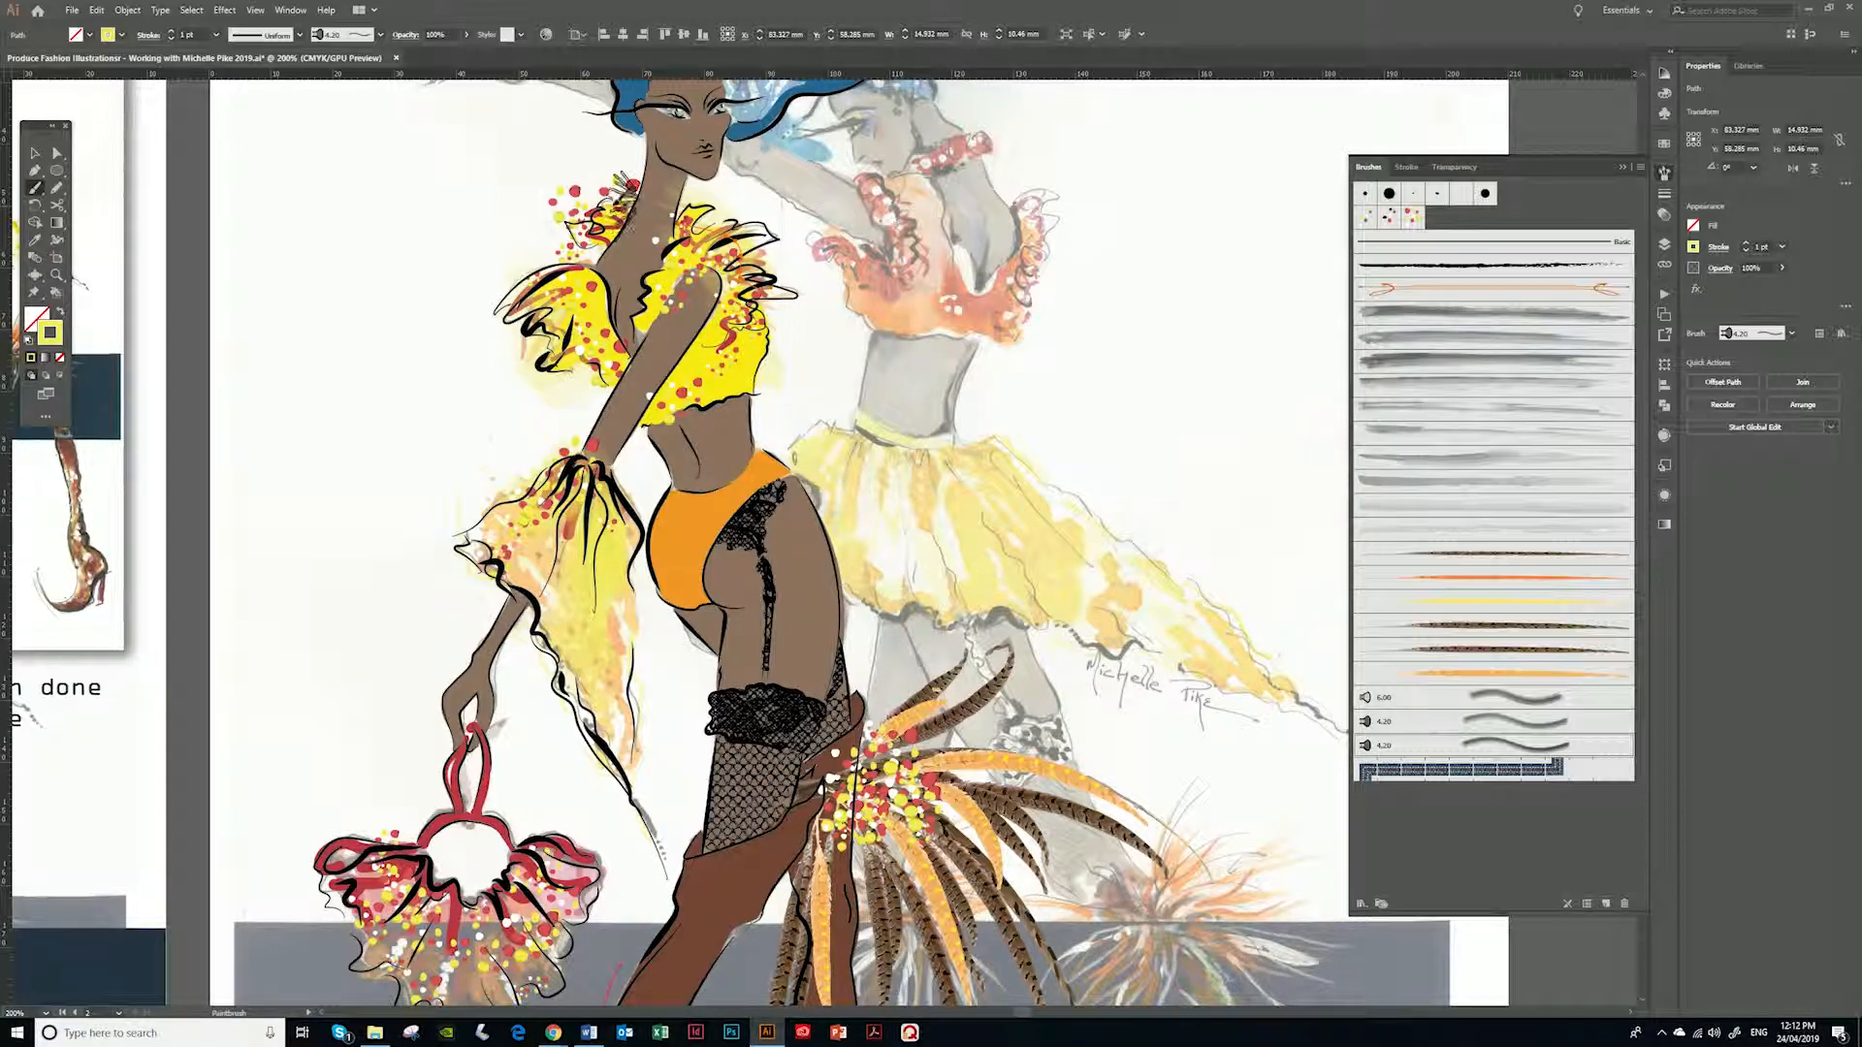
# Undo the last stroke and repaint yellow bristle strokes over the ruffles of the top and the hanging wrist cloth
pyautogui.hotkey('ctrl', 'z')
pyautogui.moveTo(742, 233)
pyautogui.mouseDown()
pyautogui.moveTo(752, 276)
pyautogui.moveTo(745, 252)
pyautogui.moveTo(723, 367)
pyautogui.mouseUp()
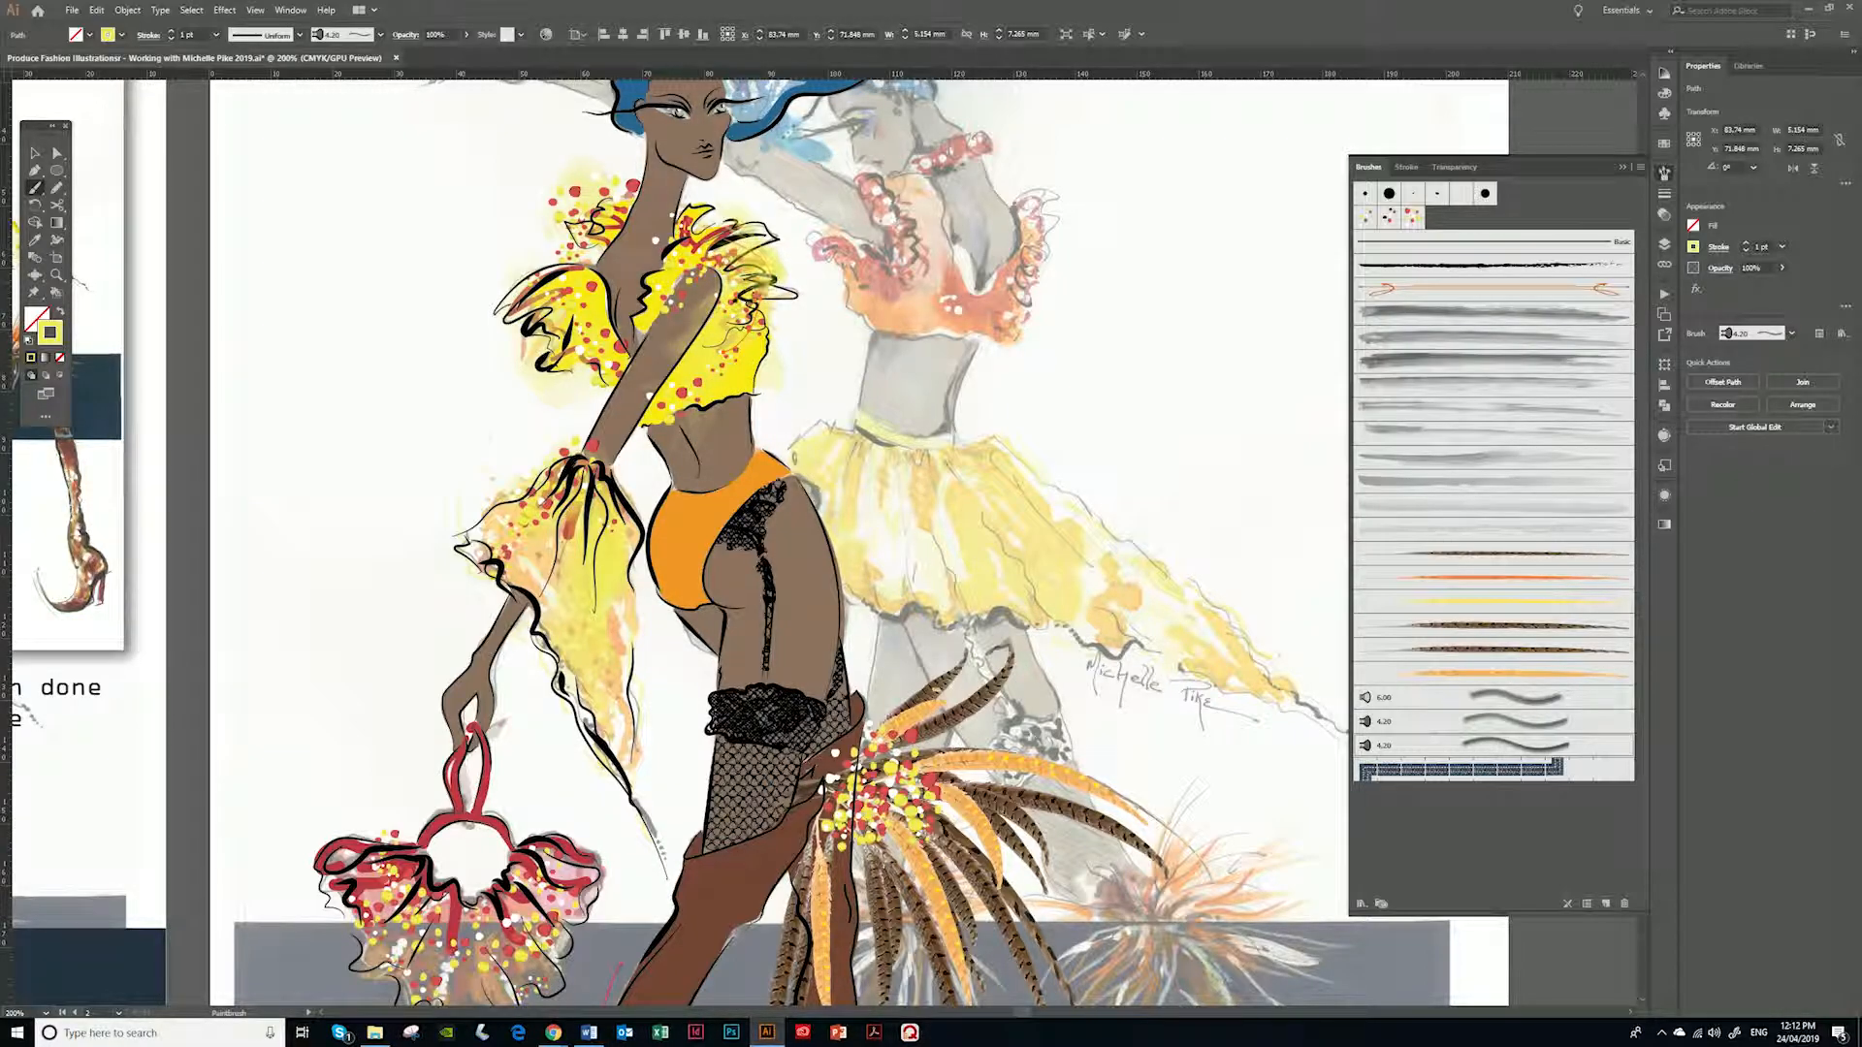
pyautogui.moveTo(593, 199); pyautogui.dragTo(576, 264)
pyautogui.moveTo(741, 231); pyautogui.dragTo(679, 248)
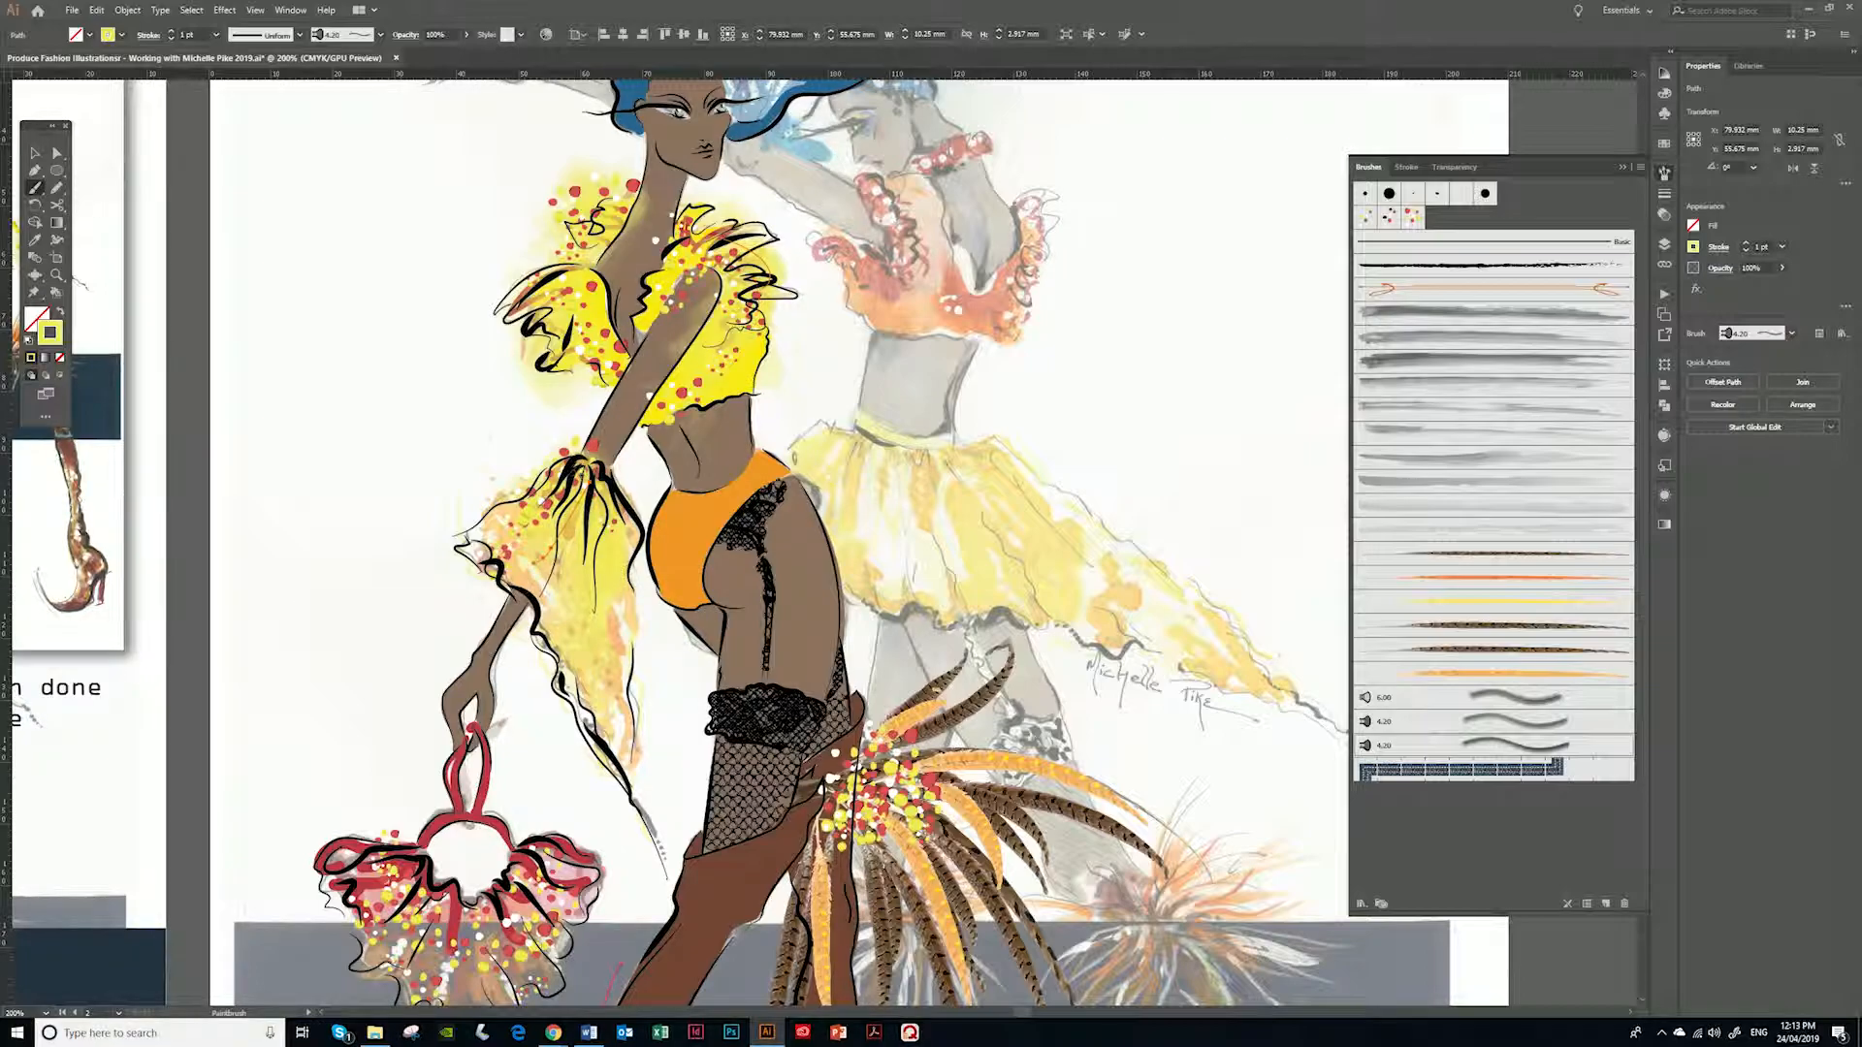
pyautogui.moveTo(628, 636); pyautogui.dragTo(614, 820)
pyautogui.moveTo(715, 718); pyautogui.dragTo(722, 916)
# Sample the orange swatch, apply it as the stroke colour and paint orange bristle strokes over the ruffles of the top
pyautogui.press('i')
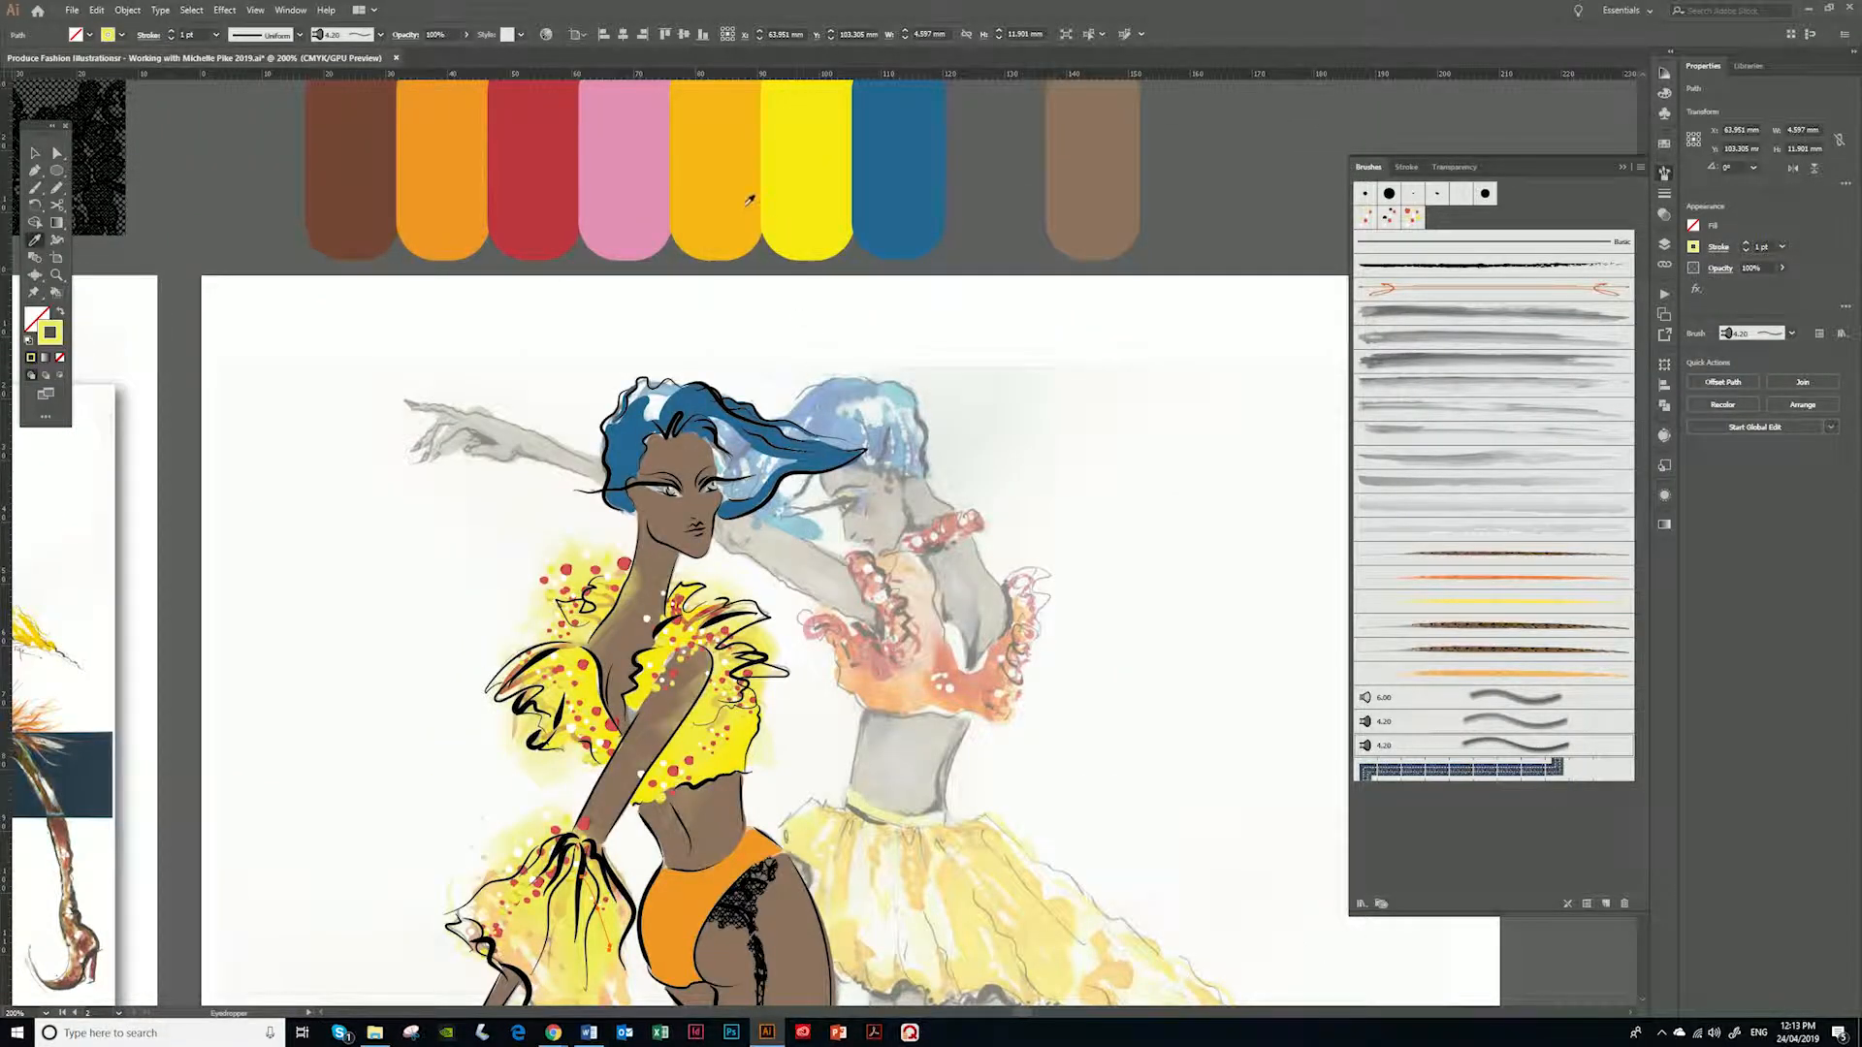
pyautogui.click(587, 900)
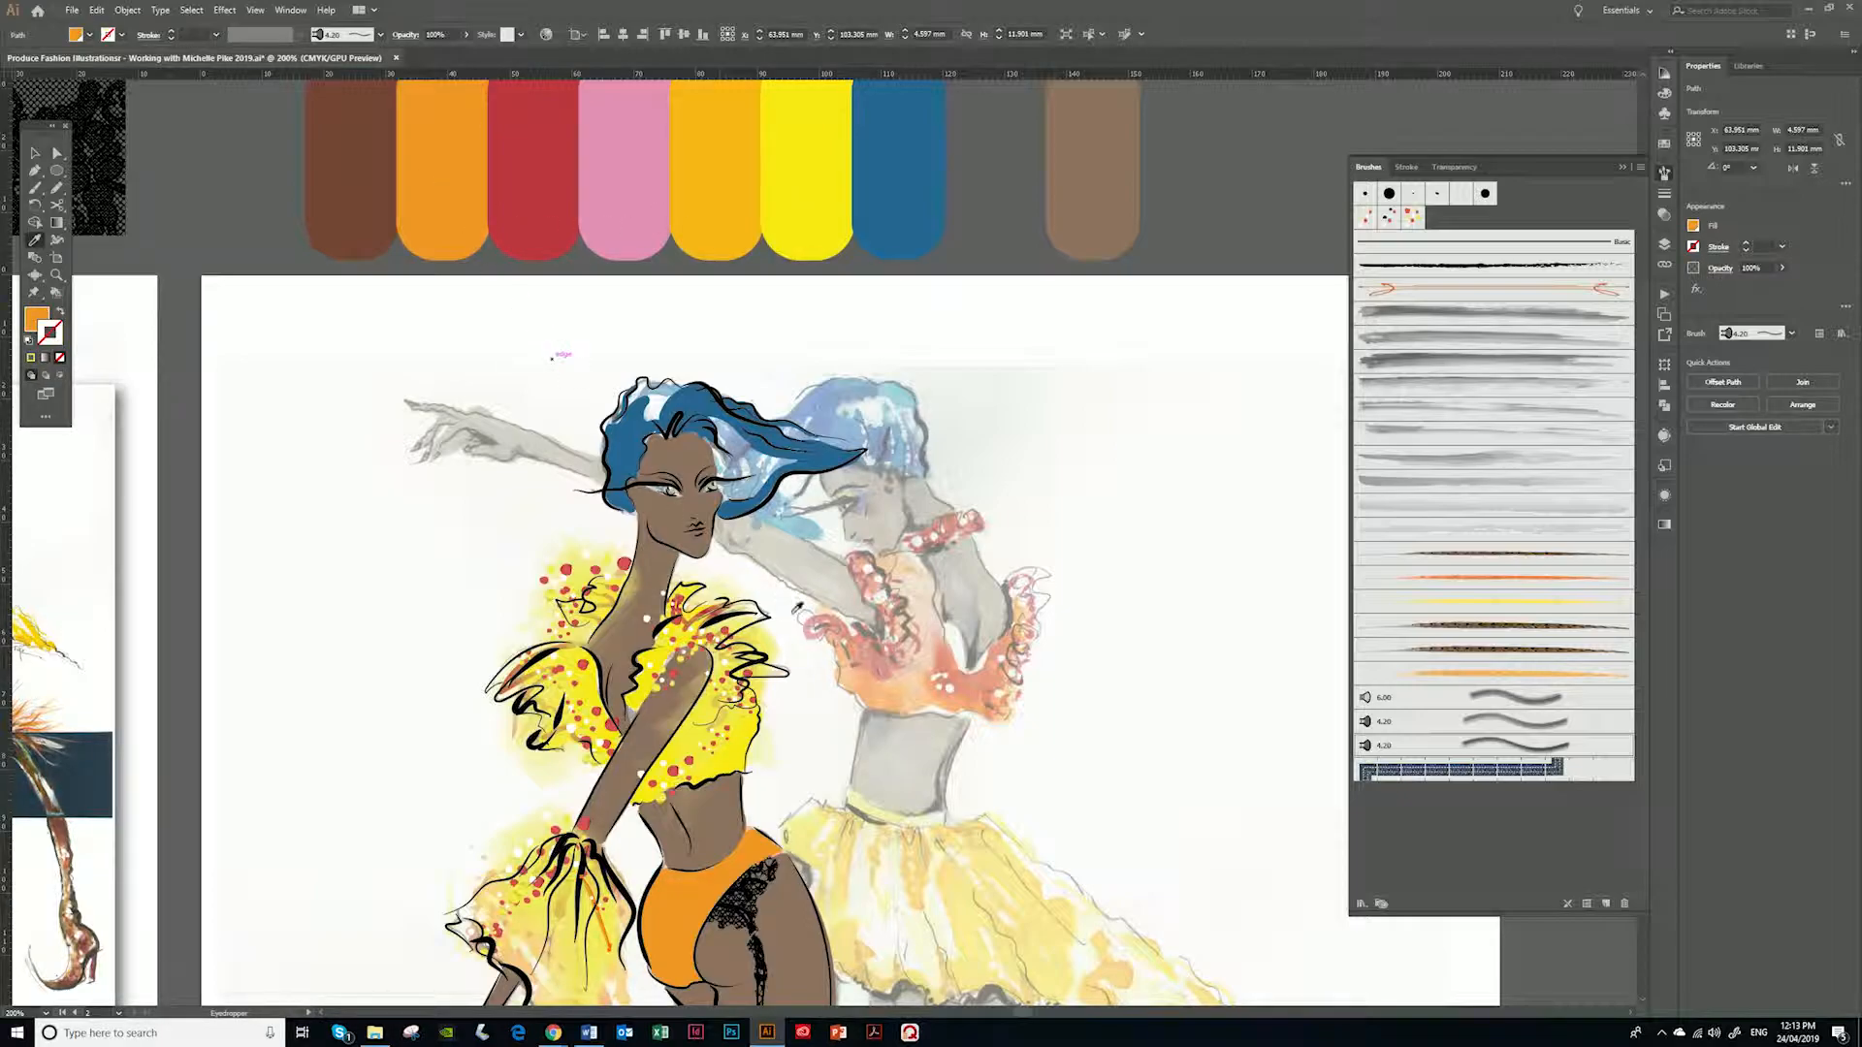
pyautogui.moveTo(798, 606); pyautogui.dragTo(770, 383)
pyautogui.click(35, 187)
pyautogui.moveTo(694, 439); pyautogui.dragTo(675, 549)
pyautogui.click(59, 357)
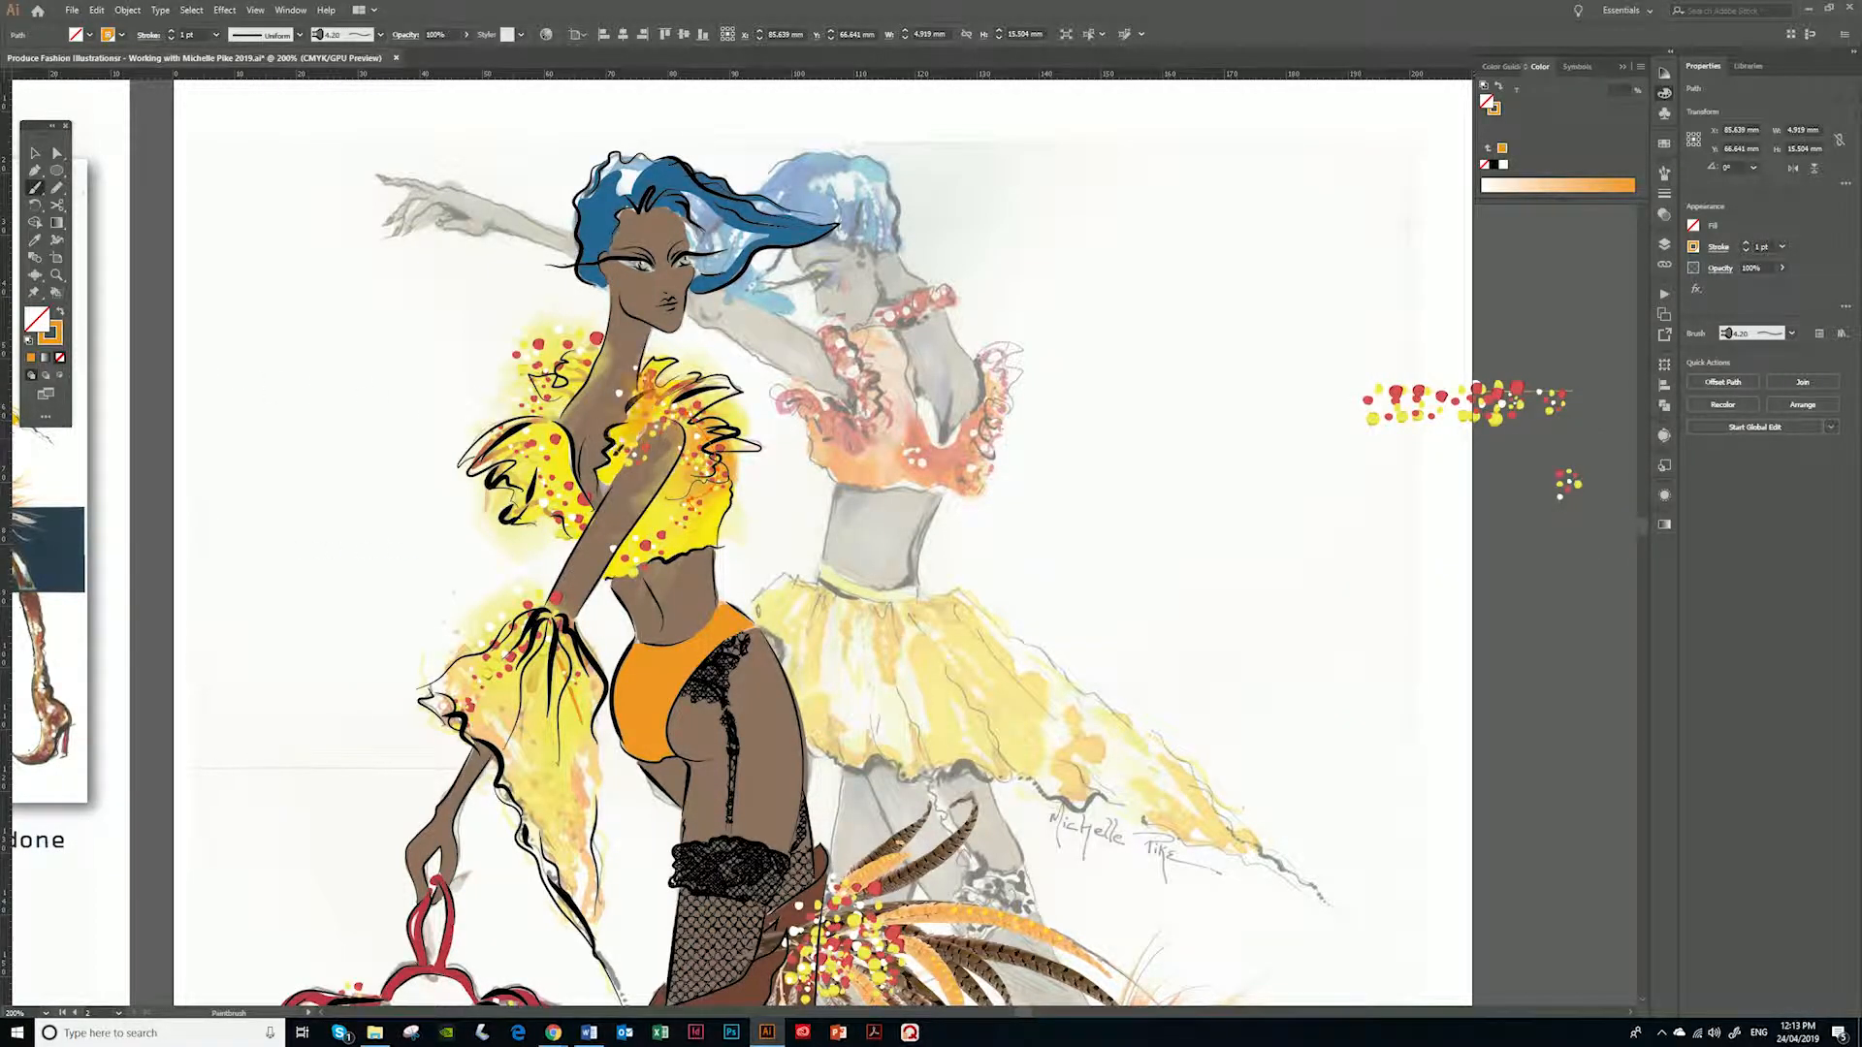
pyautogui.moveTo(582, 359)
pyautogui.mouseDown()
pyautogui.moveTo(553, 408)
pyautogui.moveTo(549, 490)
pyautogui.moveTo(557, 464)
pyautogui.mouseUp()
pyautogui.moveTo(664, 640); pyautogui.dragTo(647, 696)
pyautogui.moveTo(632, 628)
pyautogui.mouseDown()
pyautogui.moveTo(609, 669)
pyautogui.moveTo(490, 698)
pyautogui.mouseUp()
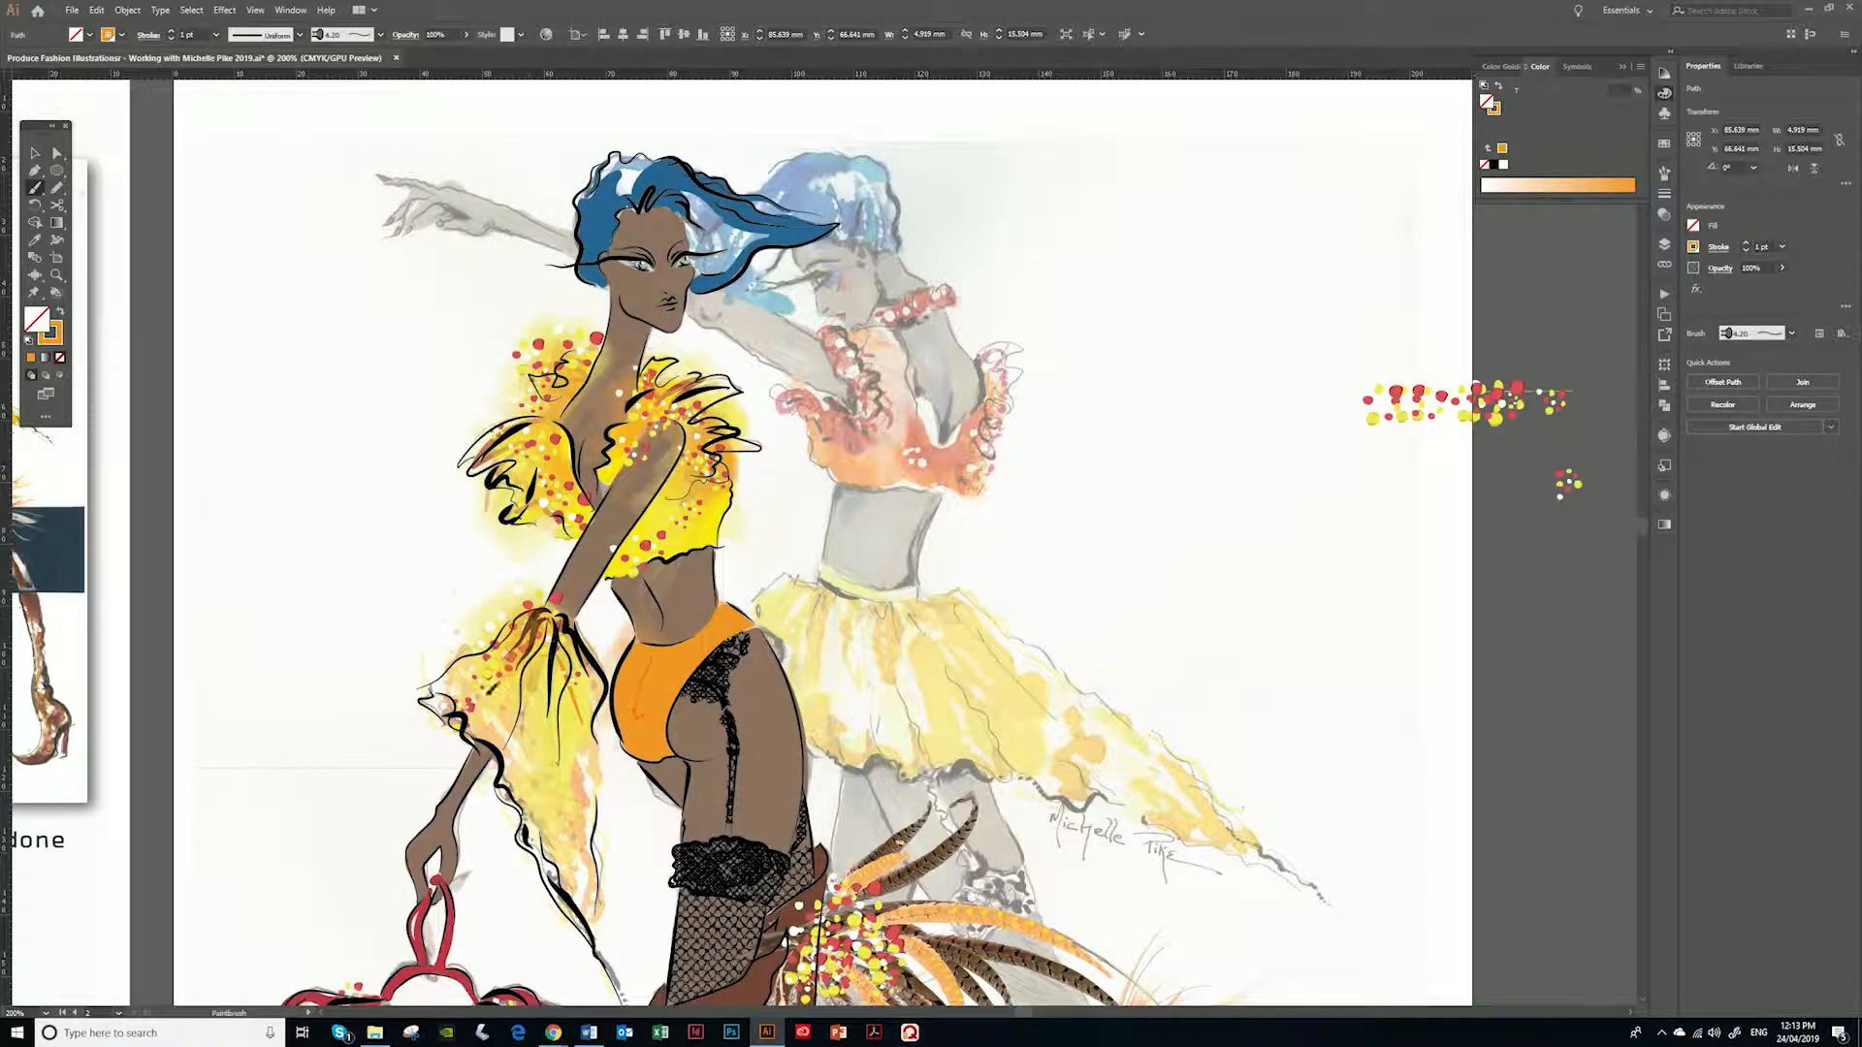
# Paint orange bristle strokes down the full length of the hanging wrist cloth and around its gathered upper edge
pyautogui.moveTo(543, 630); pyautogui.dragTo(602, 897)
pyautogui.moveTo(534, 669)
pyautogui.mouseDown()
pyautogui.moveTo(480, 737)
pyautogui.moveTo(495, 732)
pyautogui.mouseUp()
pyautogui.moveTo(548, 621)
pyautogui.mouseDown()
pyautogui.moveTo(504, 747)
pyautogui.moveTo(451, 693)
pyautogui.mouseUp()
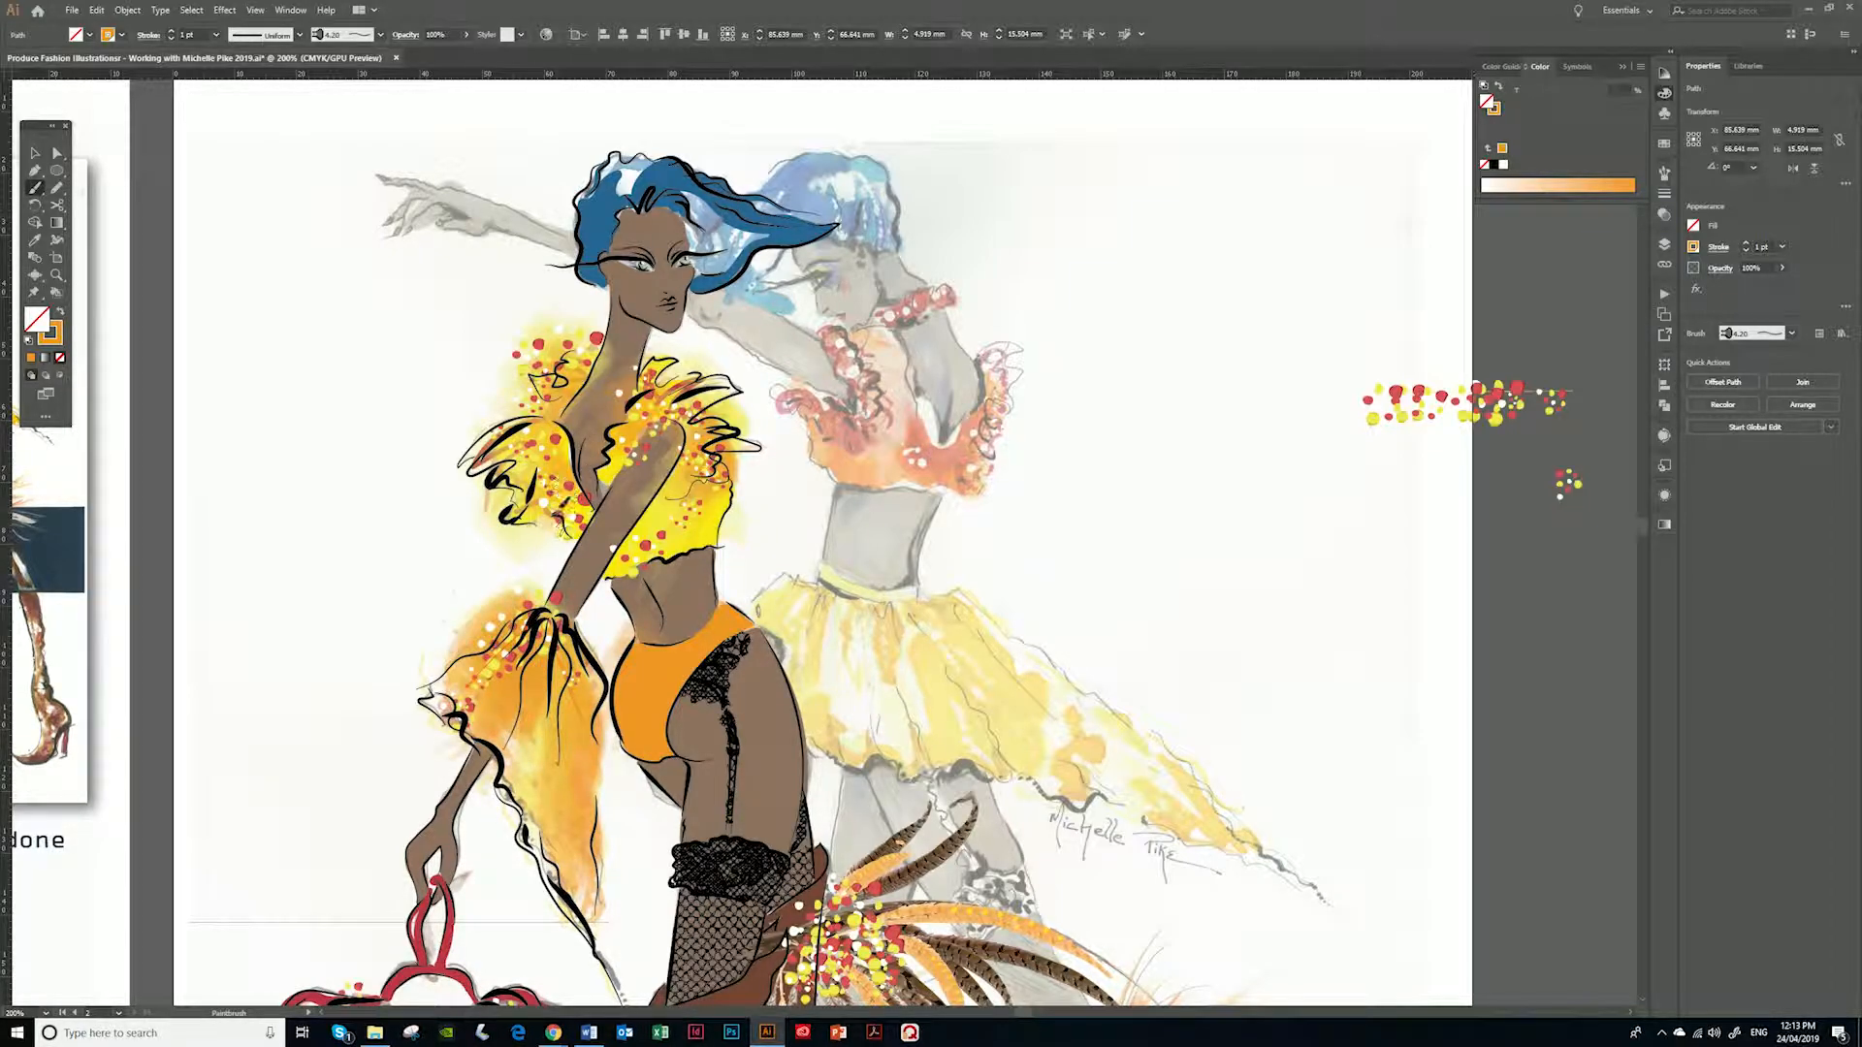
# Sample the red swatch and paint red bristle strokes over the frilled handbag
pyautogui.moveTo(543, 446); pyautogui.dragTo(638, 253)
pyautogui.moveTo(797, 136); pyautogui.dragTo(753, 572)
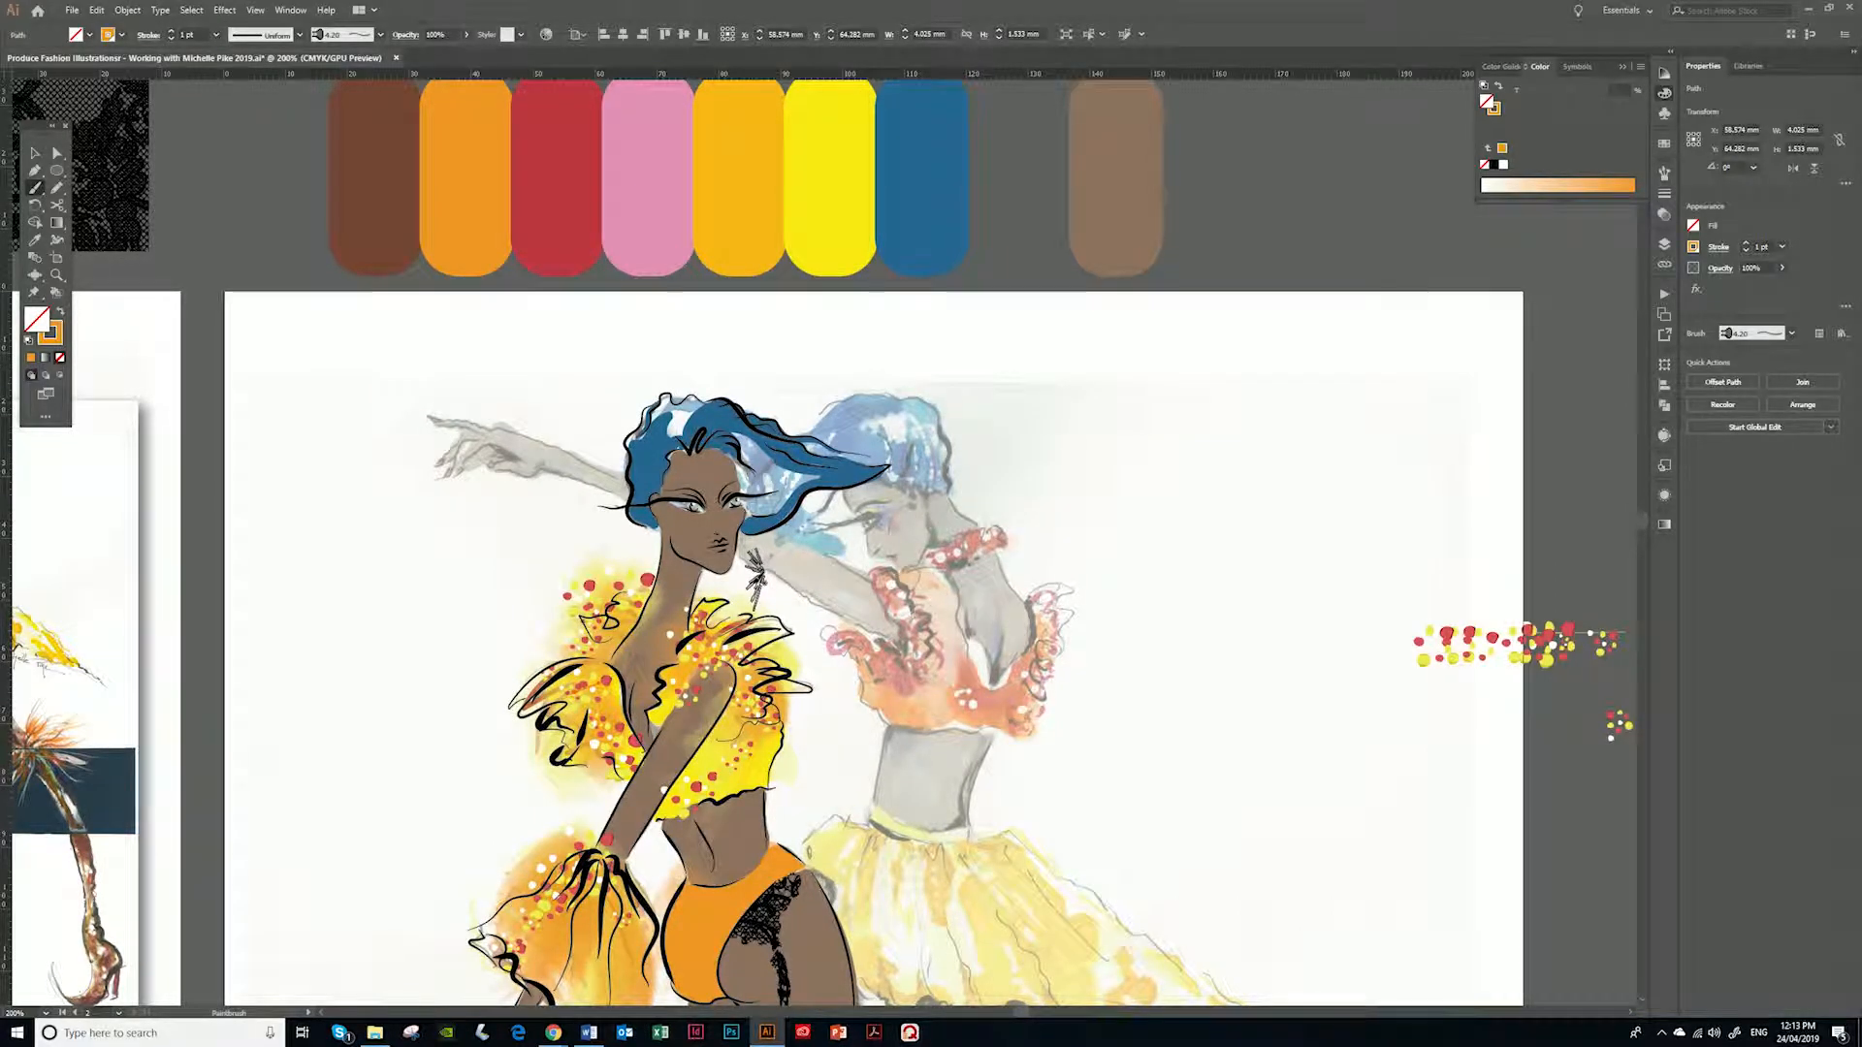
pyautogui.press('i')
pyautogui.click(579, 230)
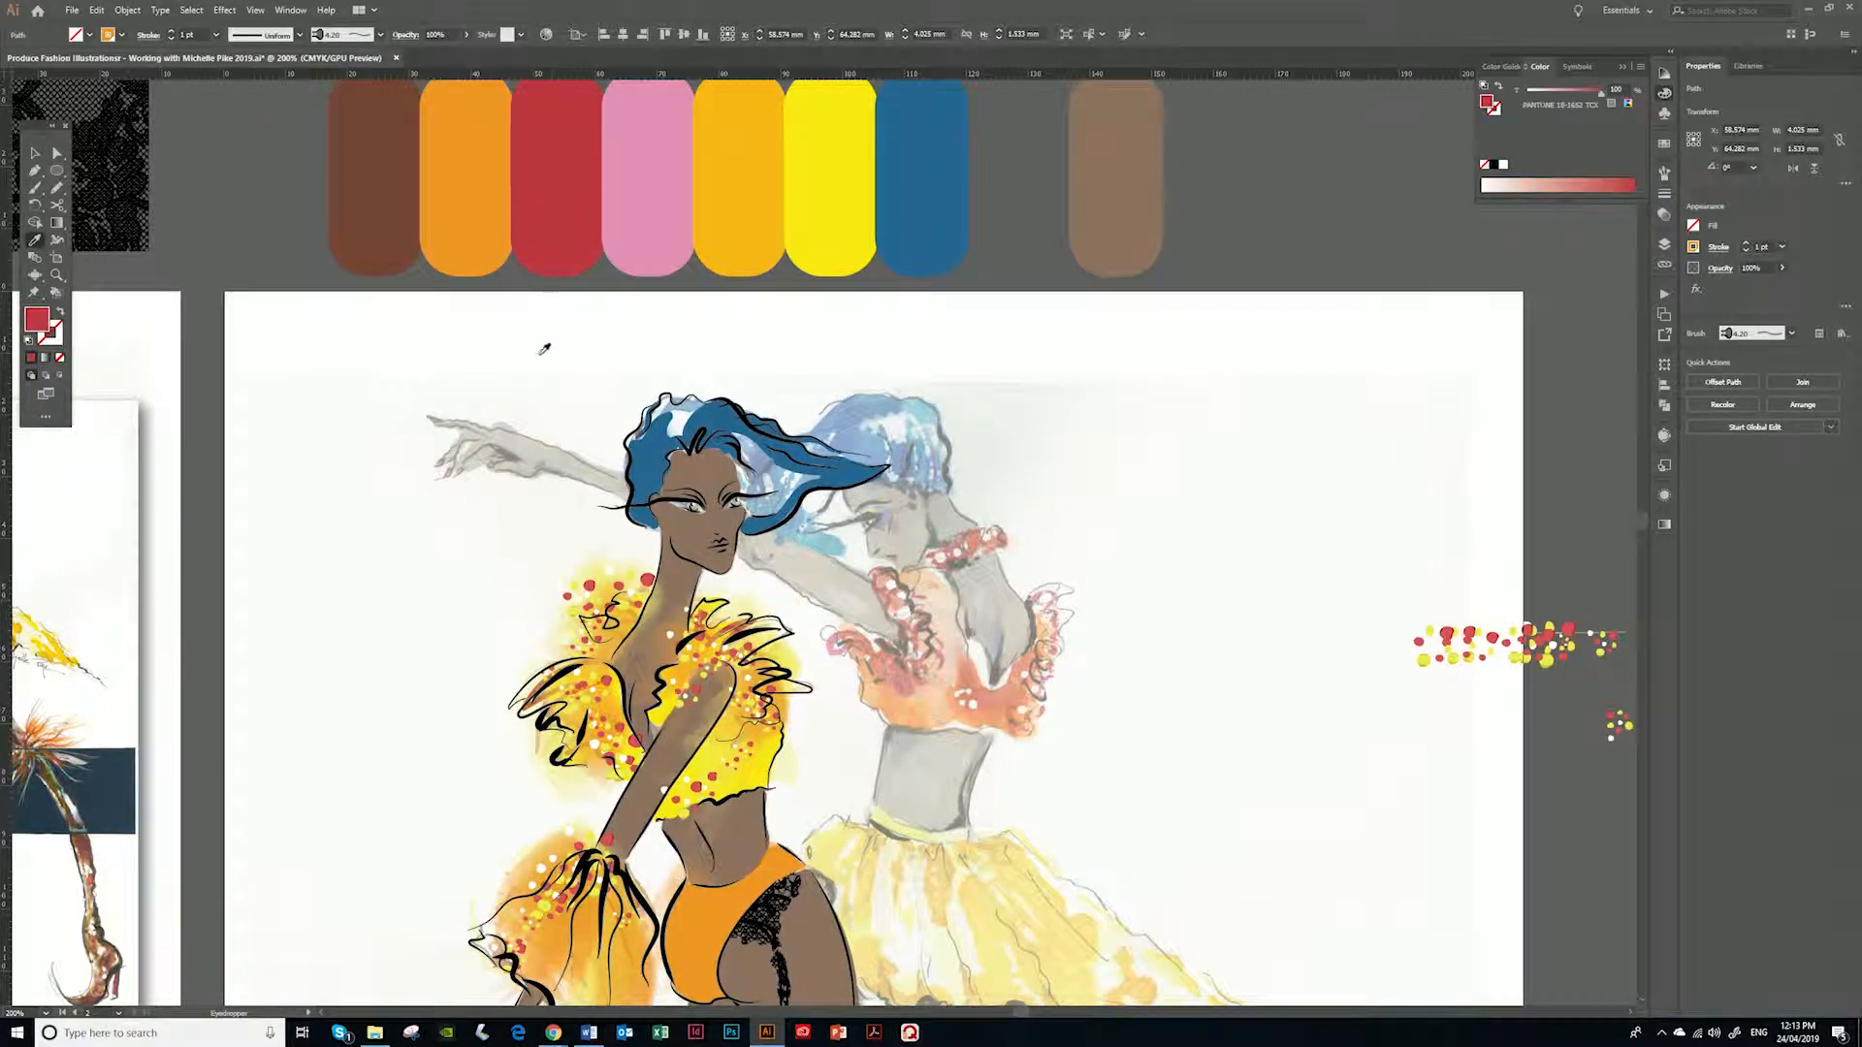
pyautogui.click(37, 191)
pyautogui.moveTo(543, 956); pyautogui.dragTo(724, 185)
pyautogui.moveTo(581, 459)
pyautogui.mouseDown()
pyautogui.moveTo(567, 523)
pyautogui.moveTo(543, 504)
pyautogui.moveTo(582, 572)
pyautogui.moveTo(684, 621)
pyautogui.moveTo(722, 524)
pyautogui.moveTo(747, 581)
pyautogui.moveTo(766, 456)
pyautogui.mouseUp()
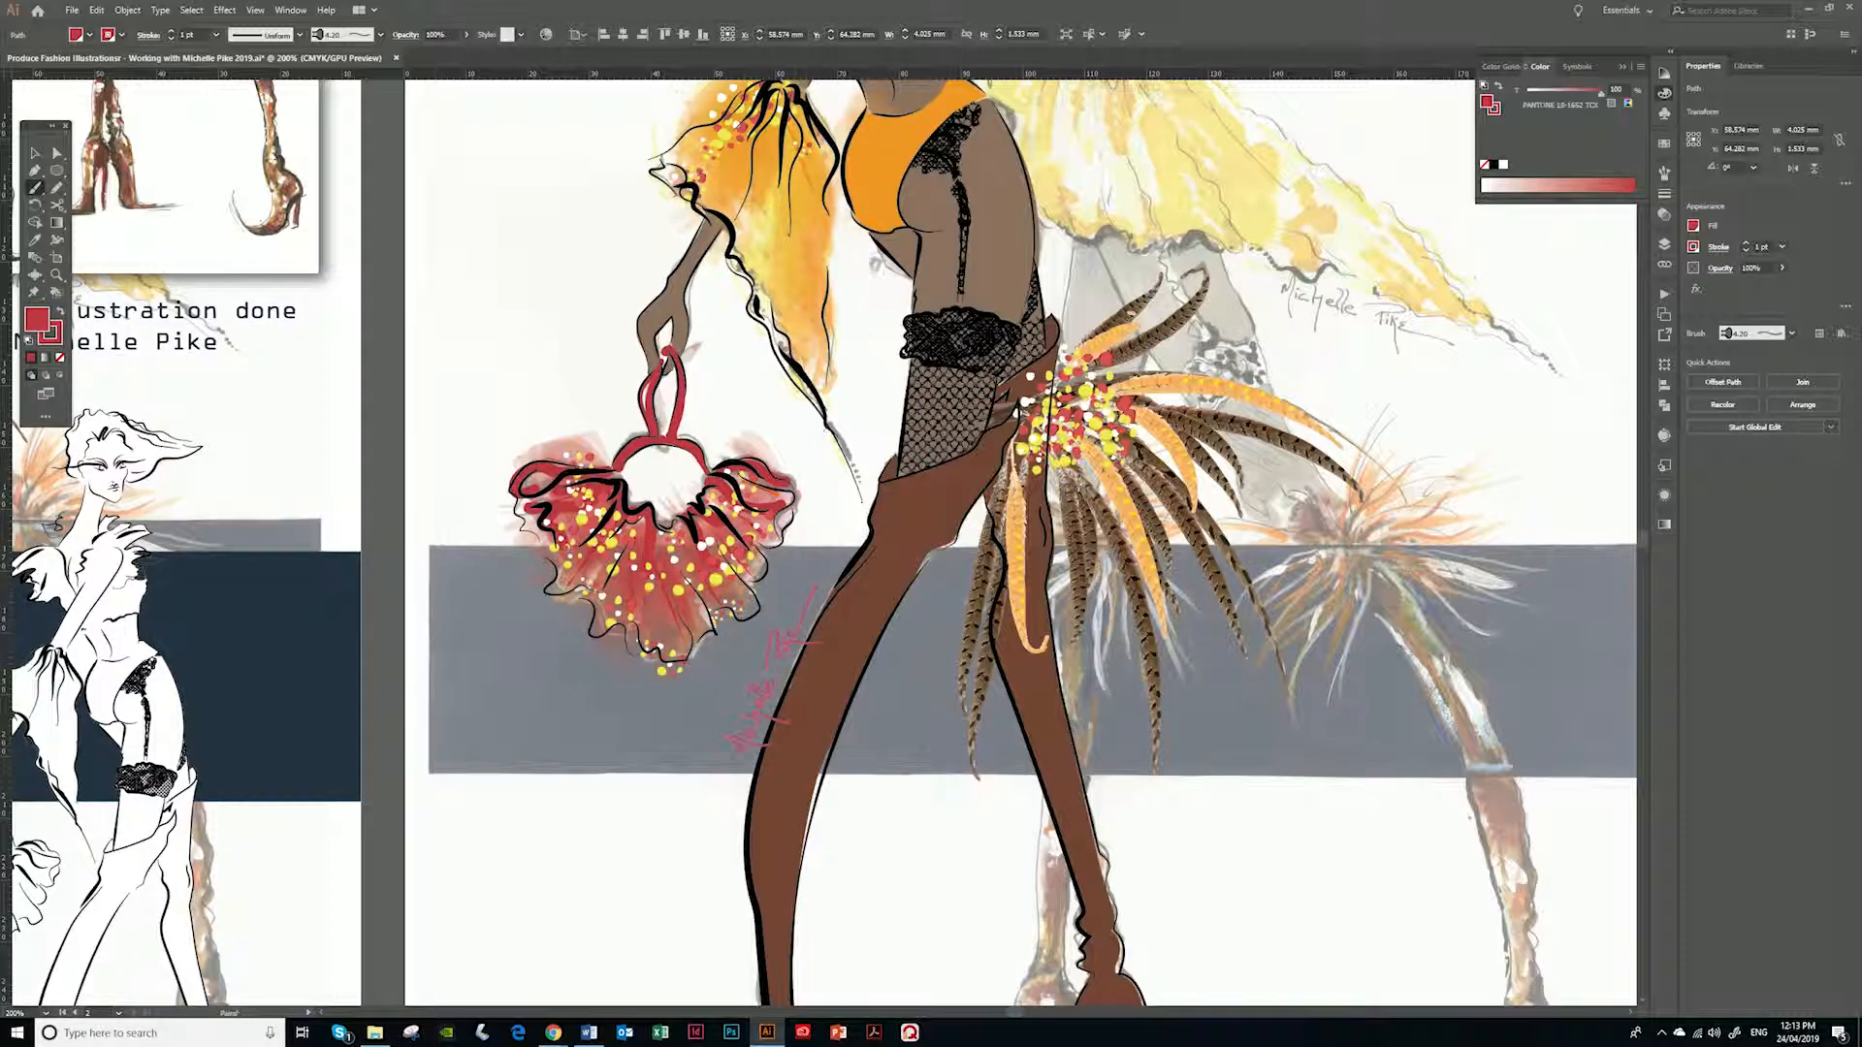
# Sample the pink swatch, make it the stroke colour and paint pink bristle strokes over the frilled handbag
pyautogui.scroll(10, 766, 466)
pyautogui.press('i')
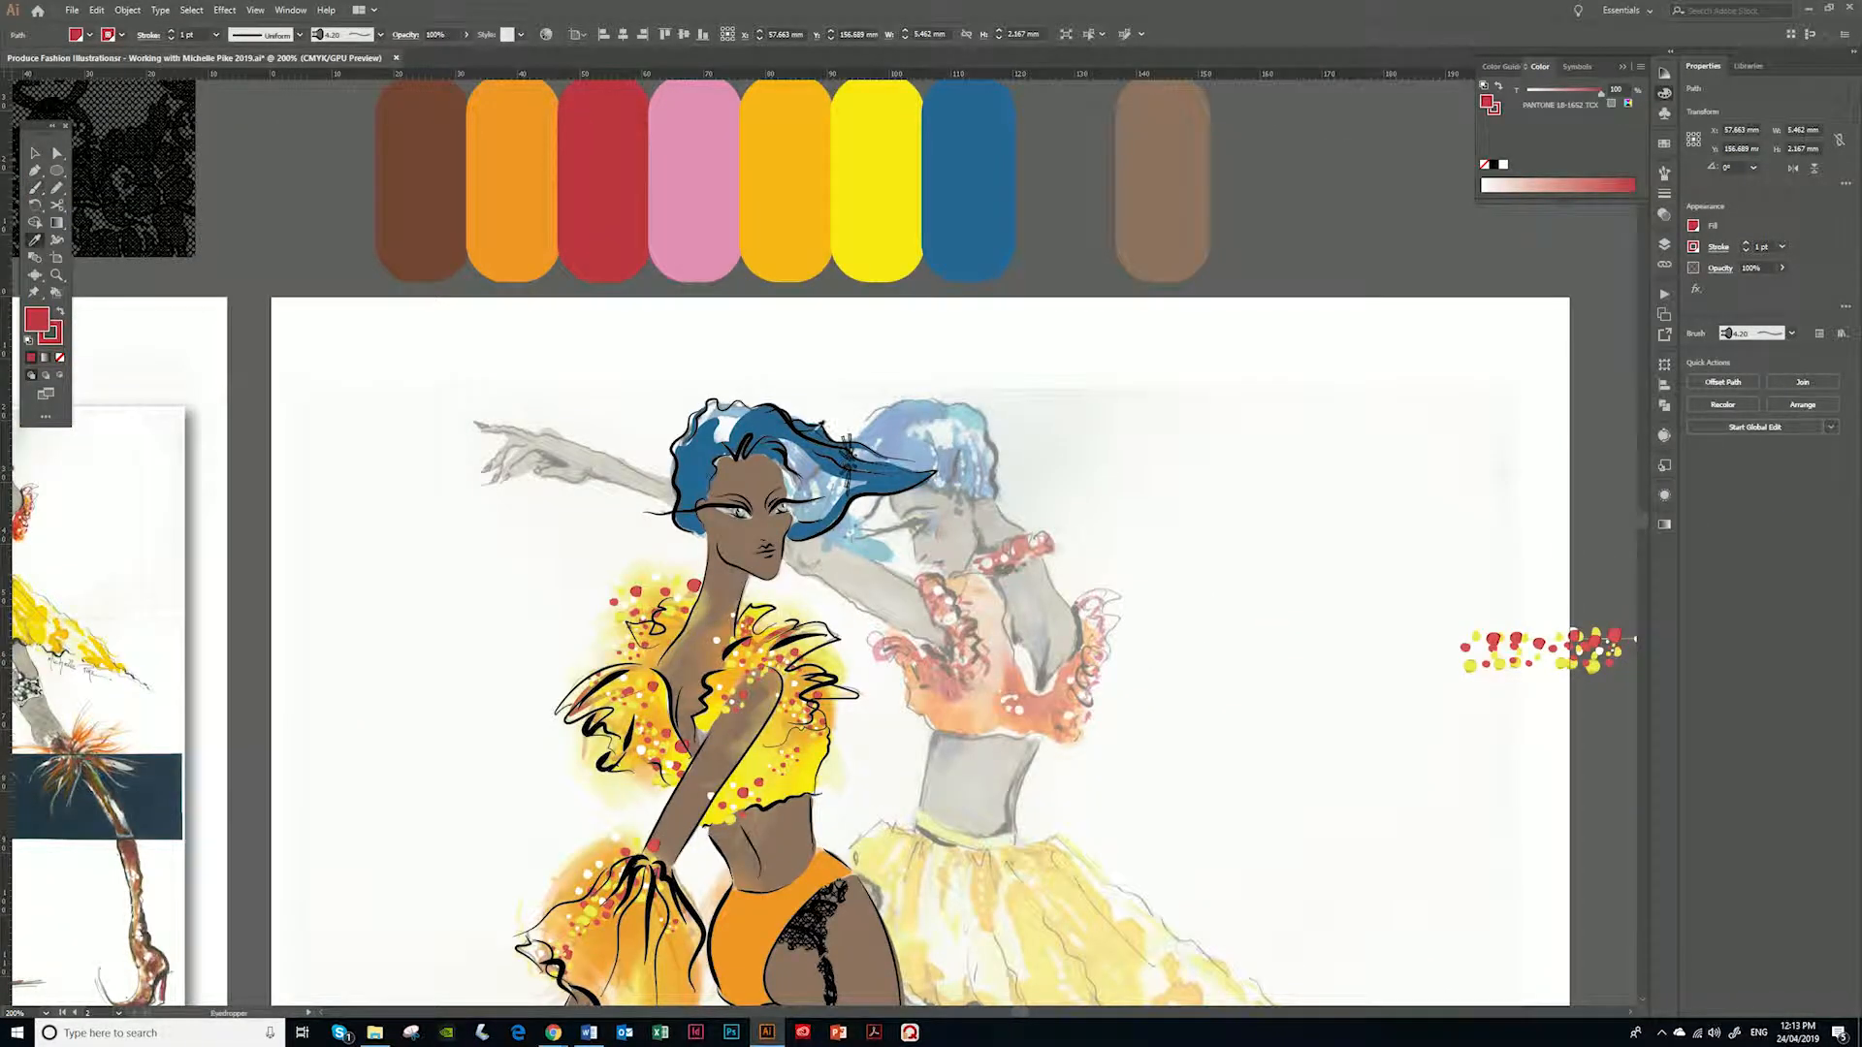
pyautogui.click(705, 224)
pyautogui.scroll(-10, 679, 485)
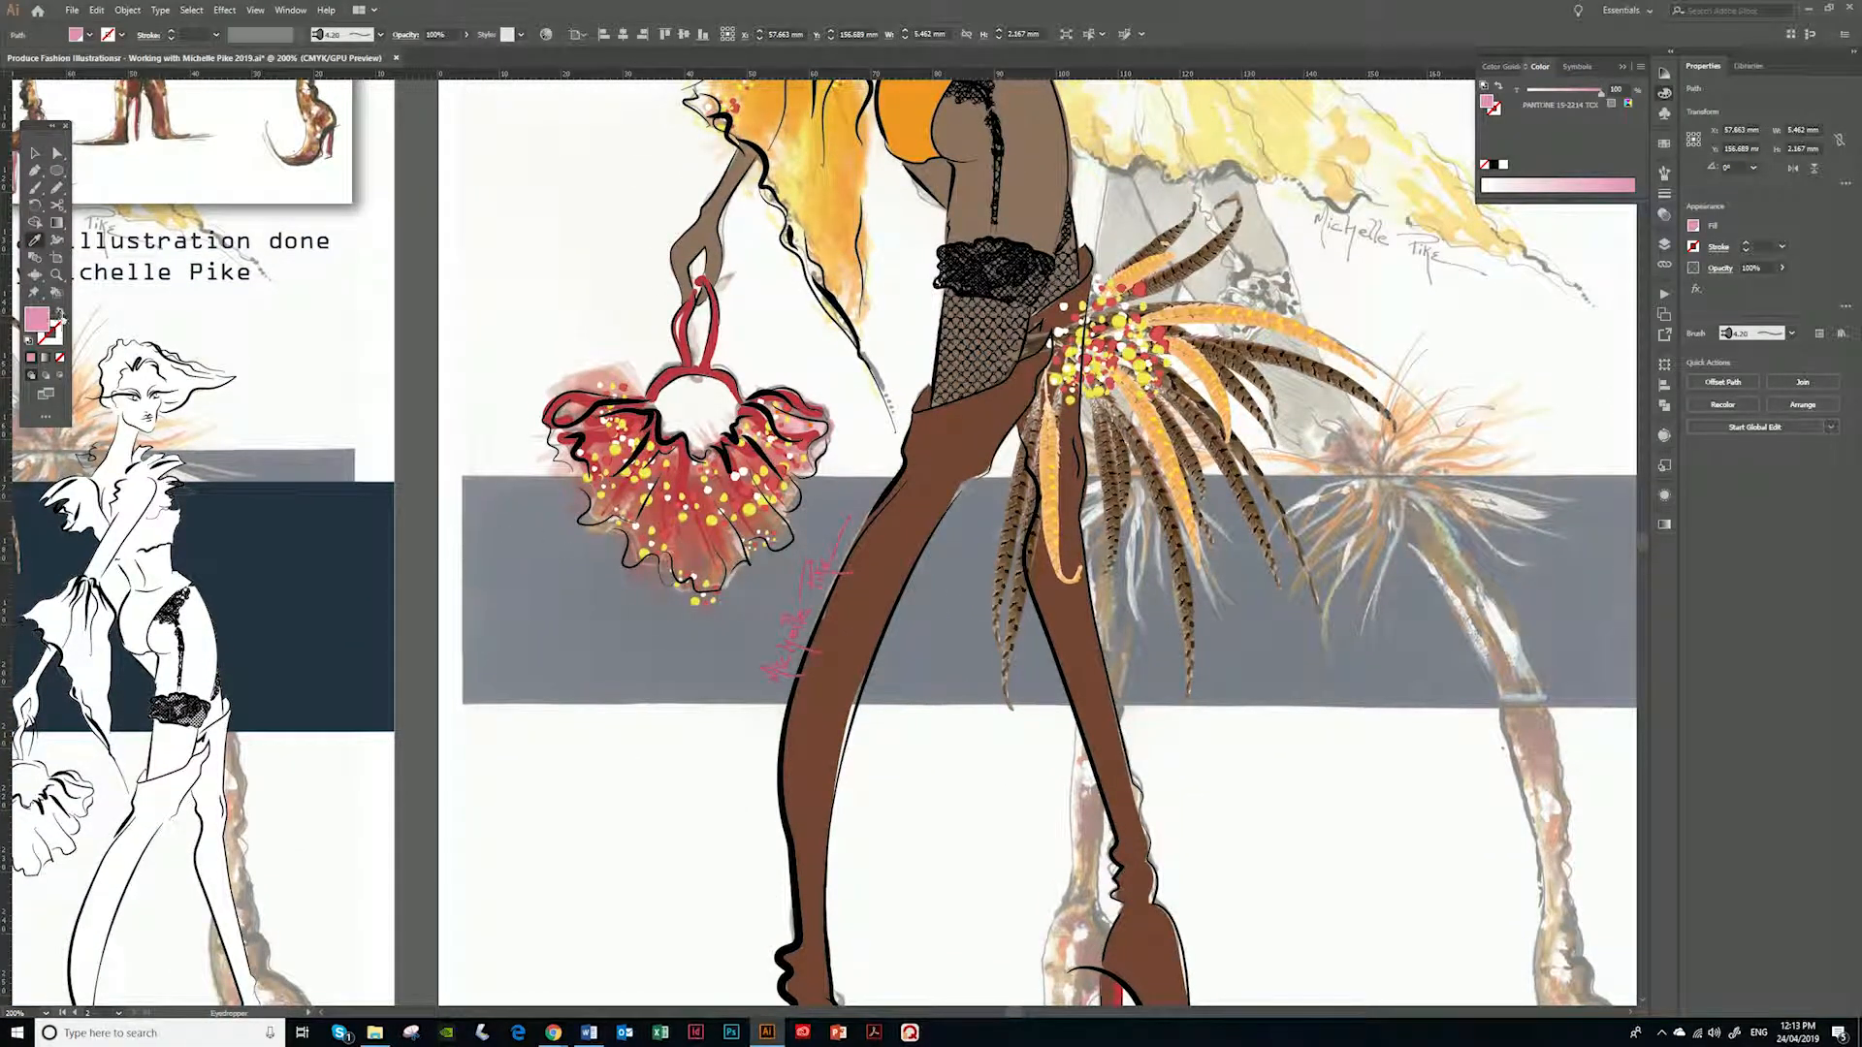
pyautogui.click(60, 310)
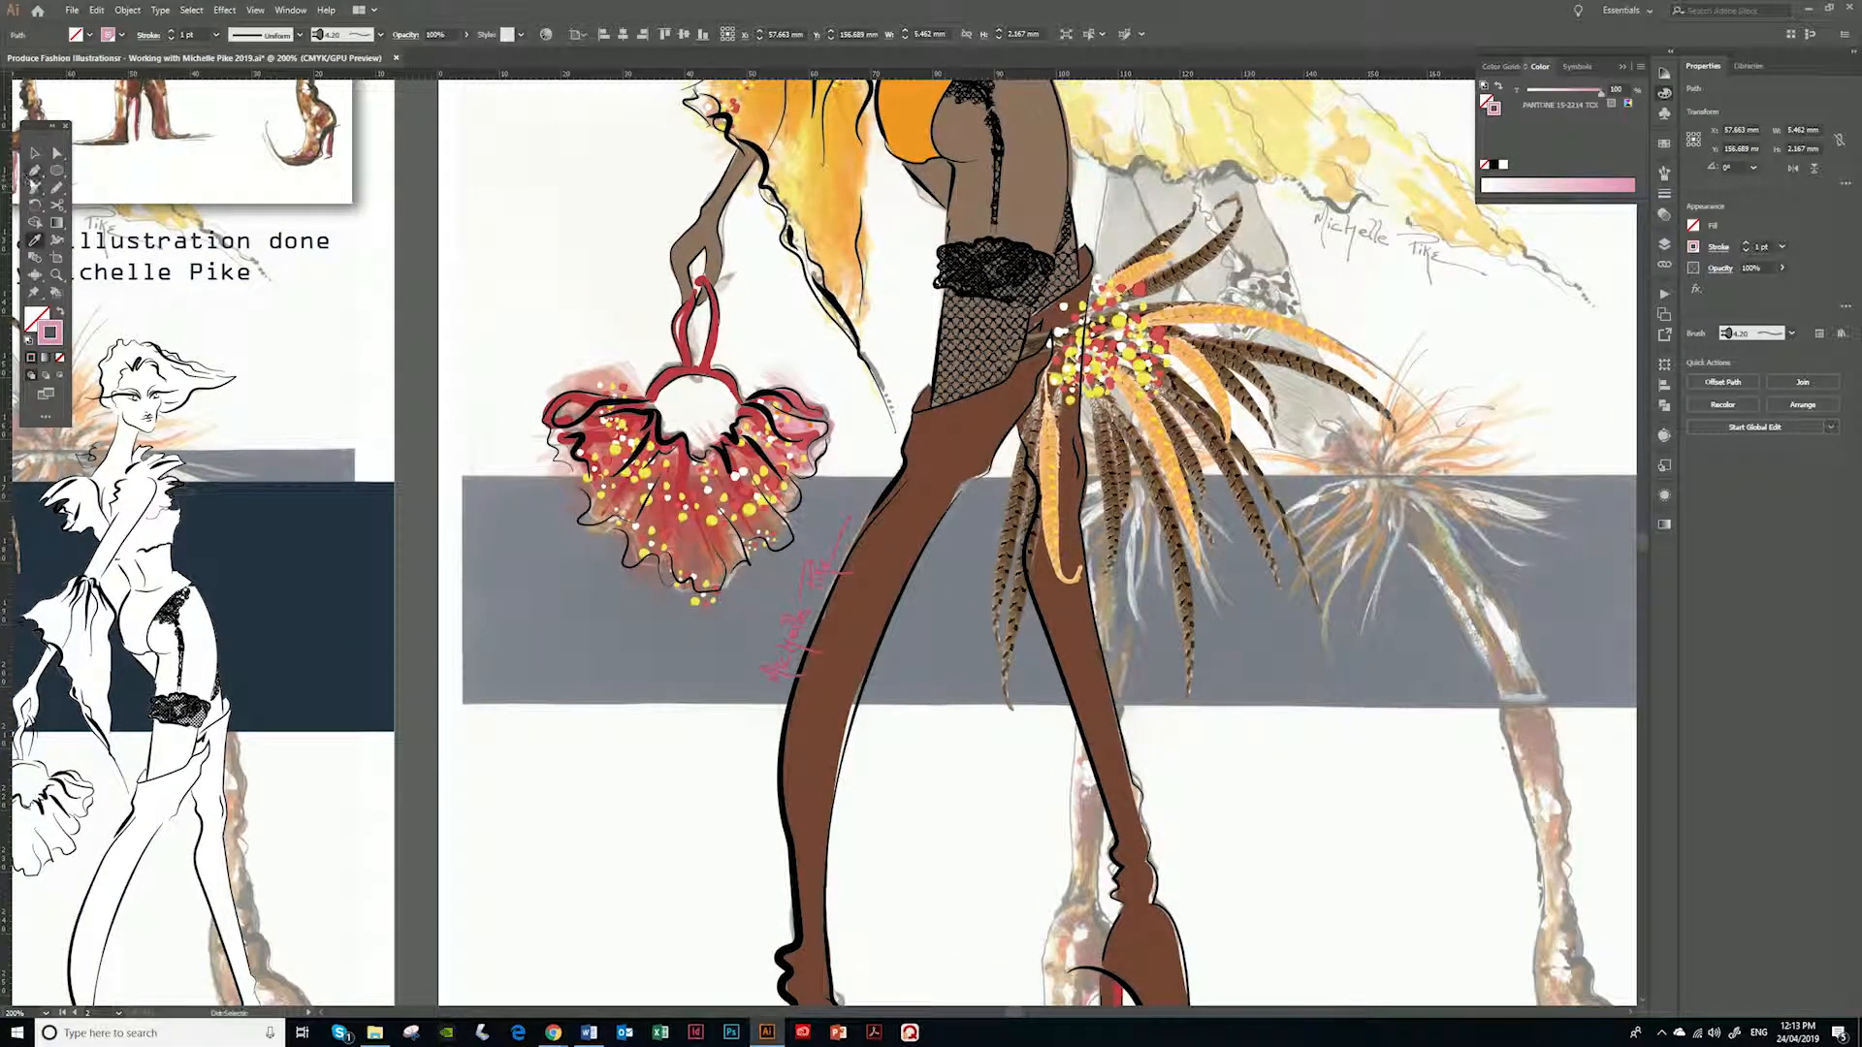
pyautogui.click(35, 187)
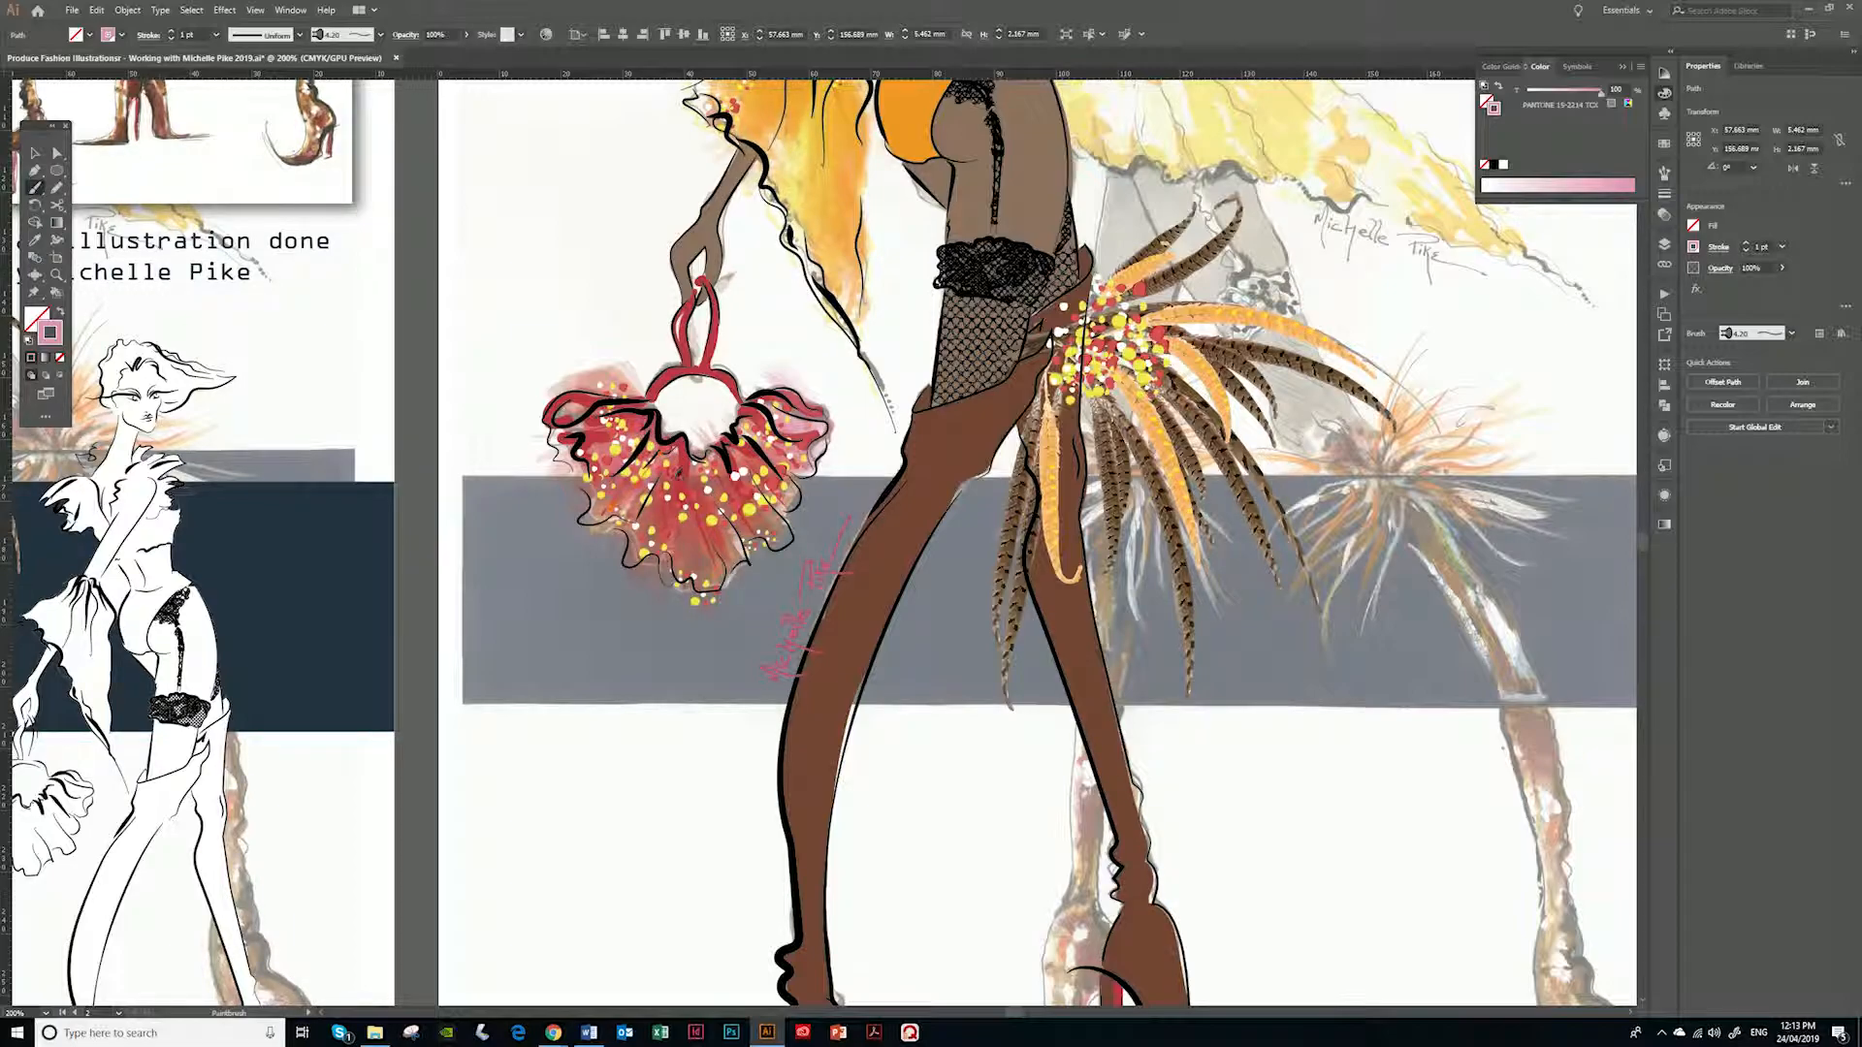
pyautogui.moveTo(788, 362)
pyautogui.mouseDown()
pyautogui.moveTo(722, 514)
pyautogui.moveTo(698, 524)
pyautogui.moveTo(601, 436)
pyautogui.mouseUp()
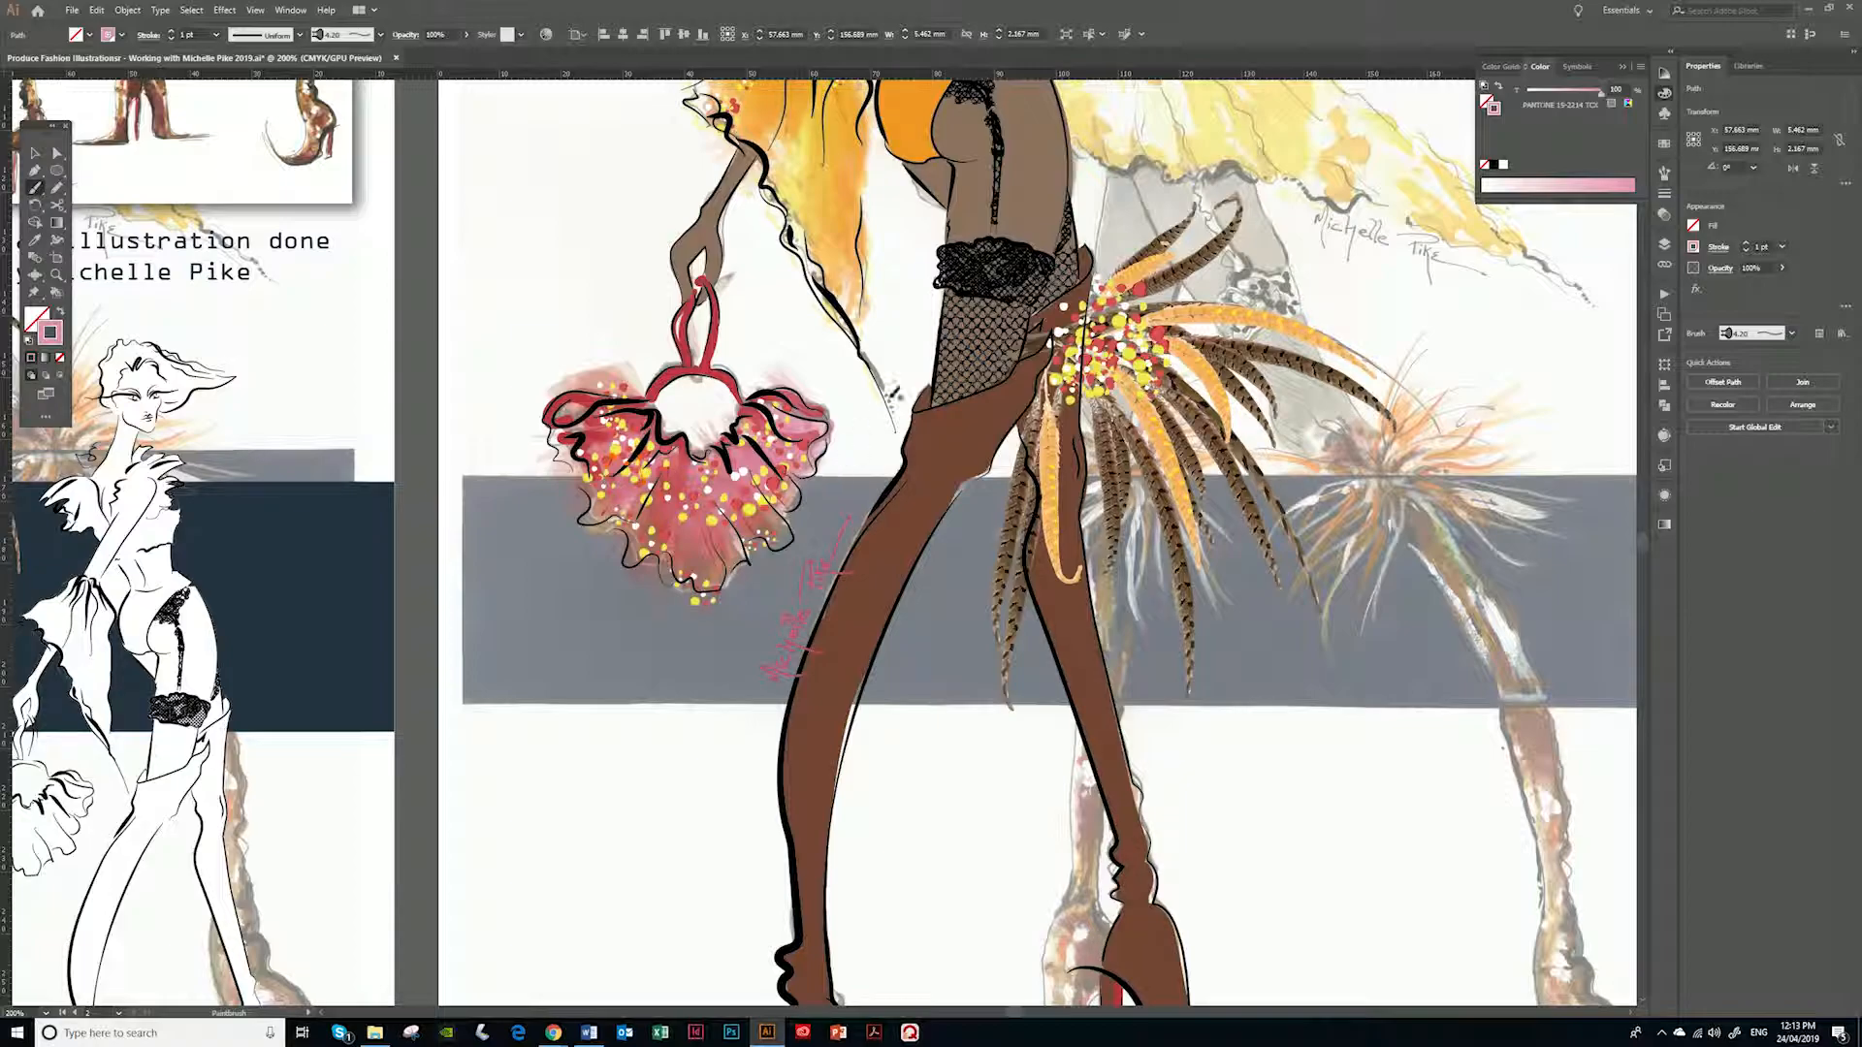
# Add pink bristle strokes to the wrist cloth and the ruffles of the top, undoing the last two strokes
pyautogui.scroll(5, 620, 456)
pyautogui.moveTo(678, 437)
pyautogui.mouseDown()
pyautogui.moveTo(645, 534)
pyautogui.moveTo(602, 431)
pyautogui.moveTo(582, 499)
pyautogui.mouseUp()
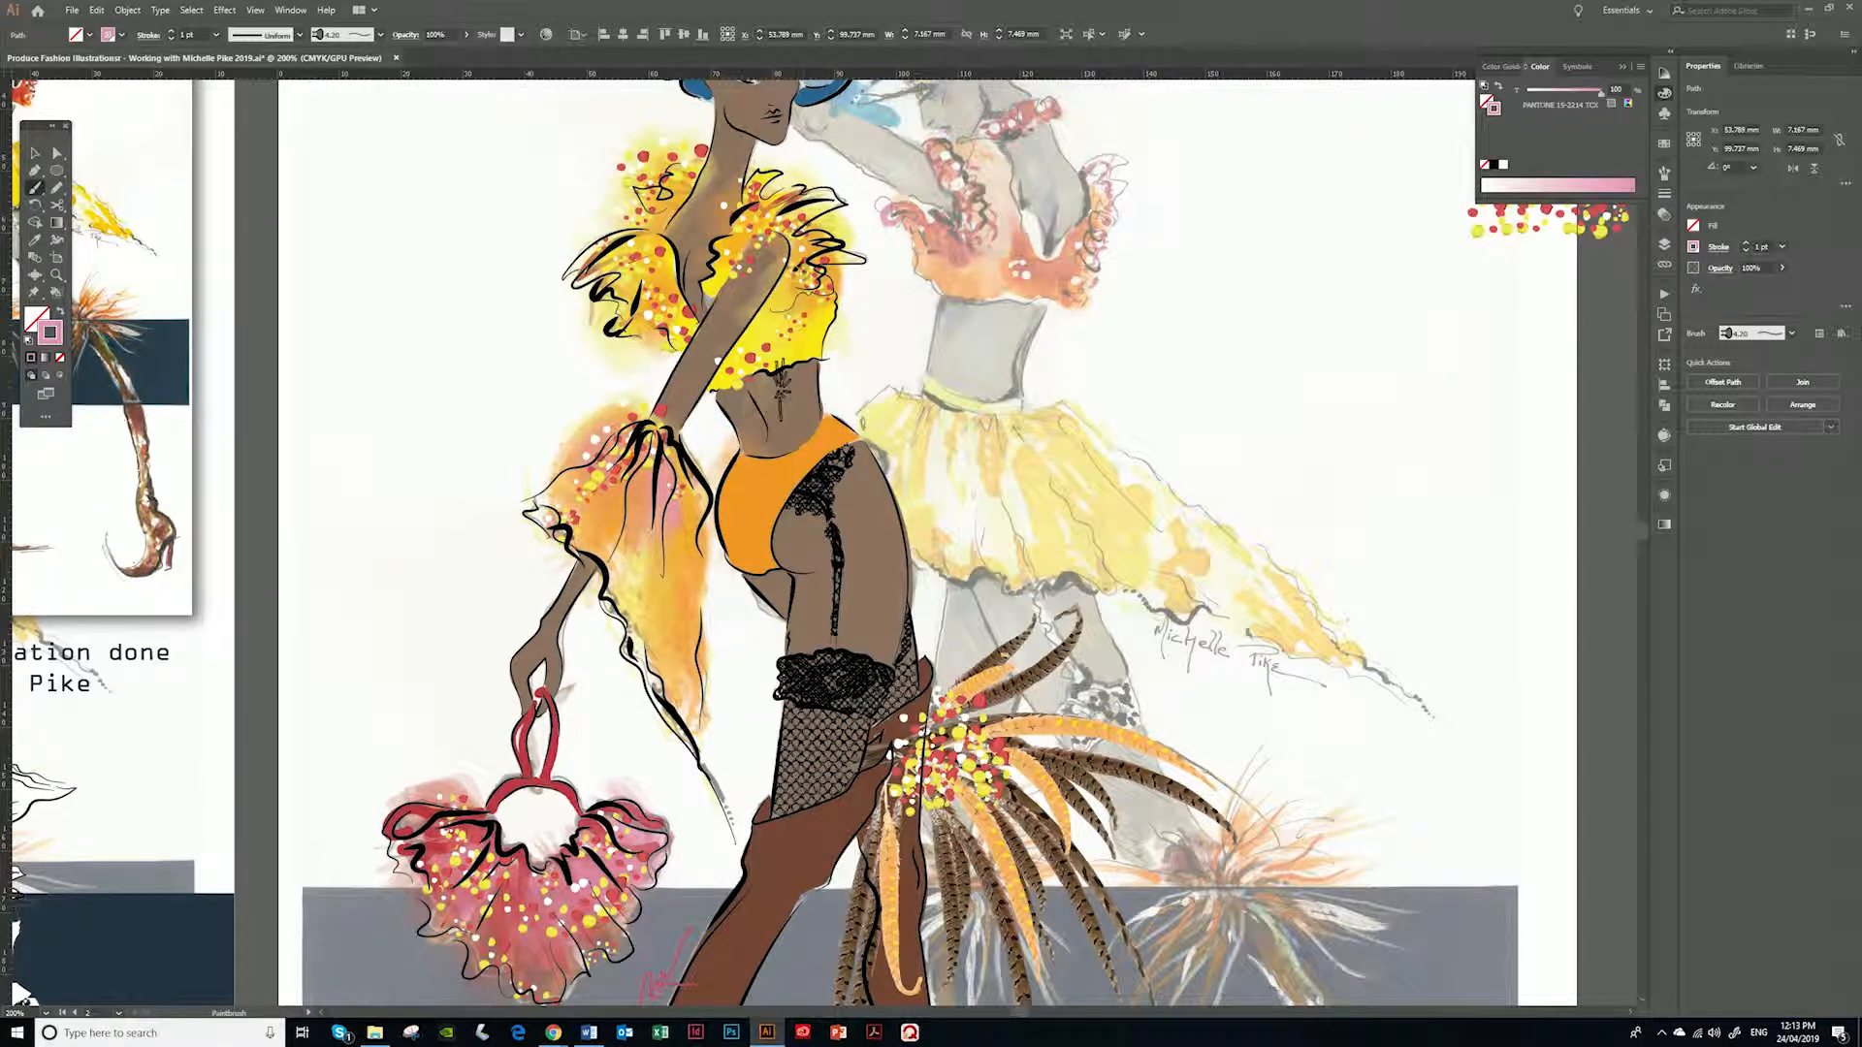
pyautogui.moveTo(762, 216); pyautogui.dragTo(723, 279)
pyautogui.moveTo(760, 220); pyautogui.dragTo(737, 289)
pyautogui.hotkey('ctrl', 'z')
pyautogui.hotkey('ctrl', 'z')
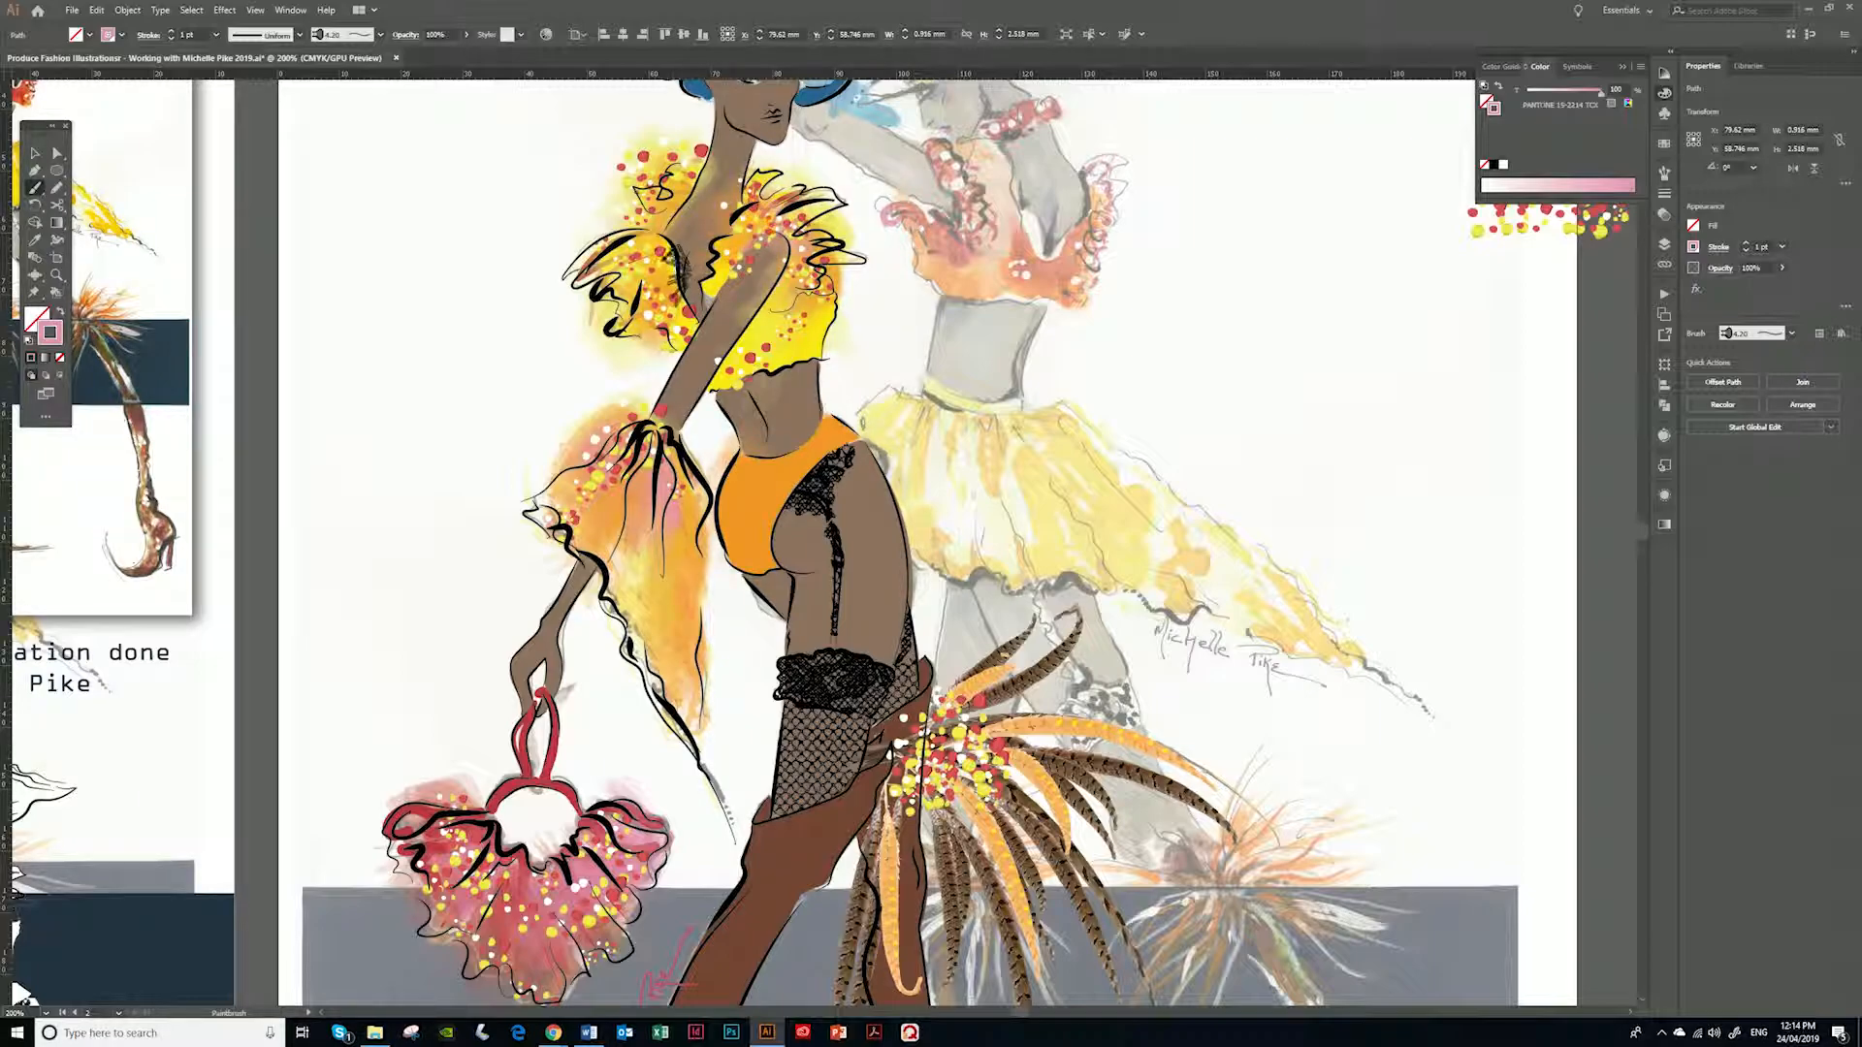
# Move the Skin layer above the Feathers & brushes layer, directly beneath Outline
pyautogui.click(1664, 244)
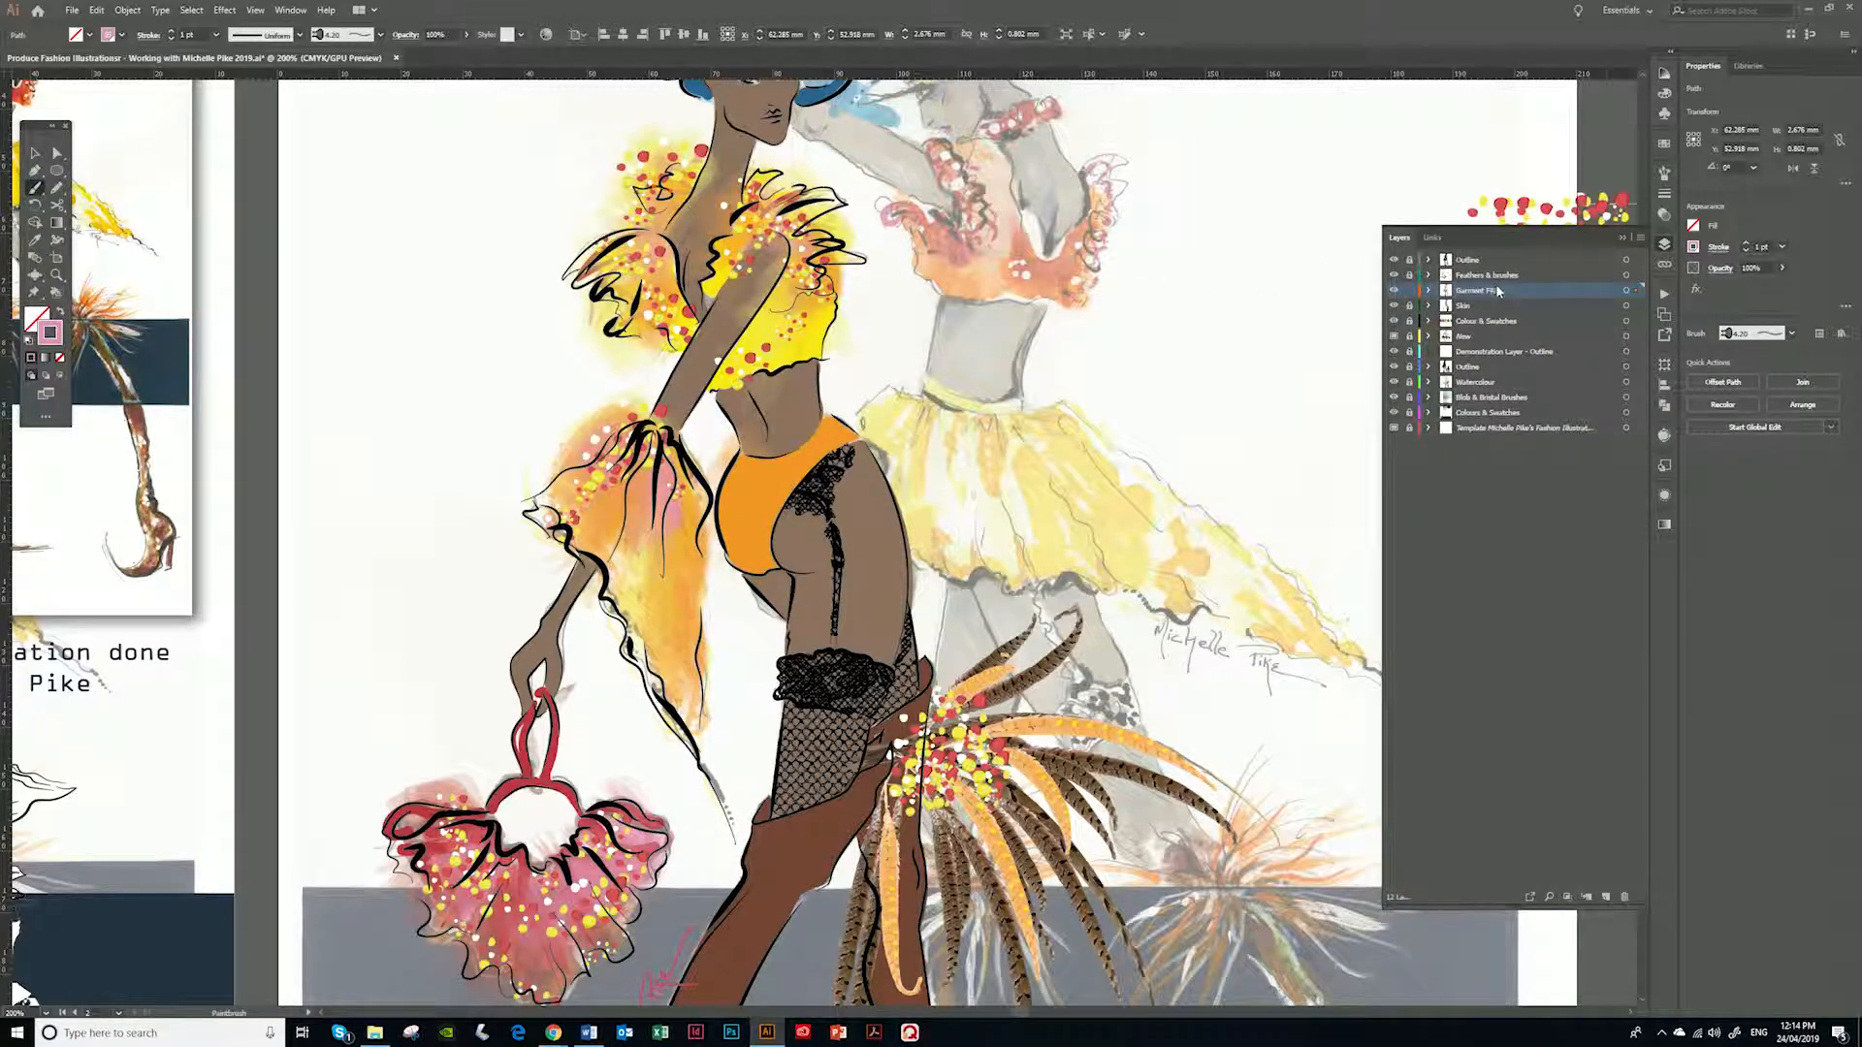
pyautogui.moveTo(1484, 309)
pyautogui.mouseDown()
pyautogui.moveTo(1484, 272)
pyautogui.moveTo(1496, 281)
pyautogui.mouseUp()
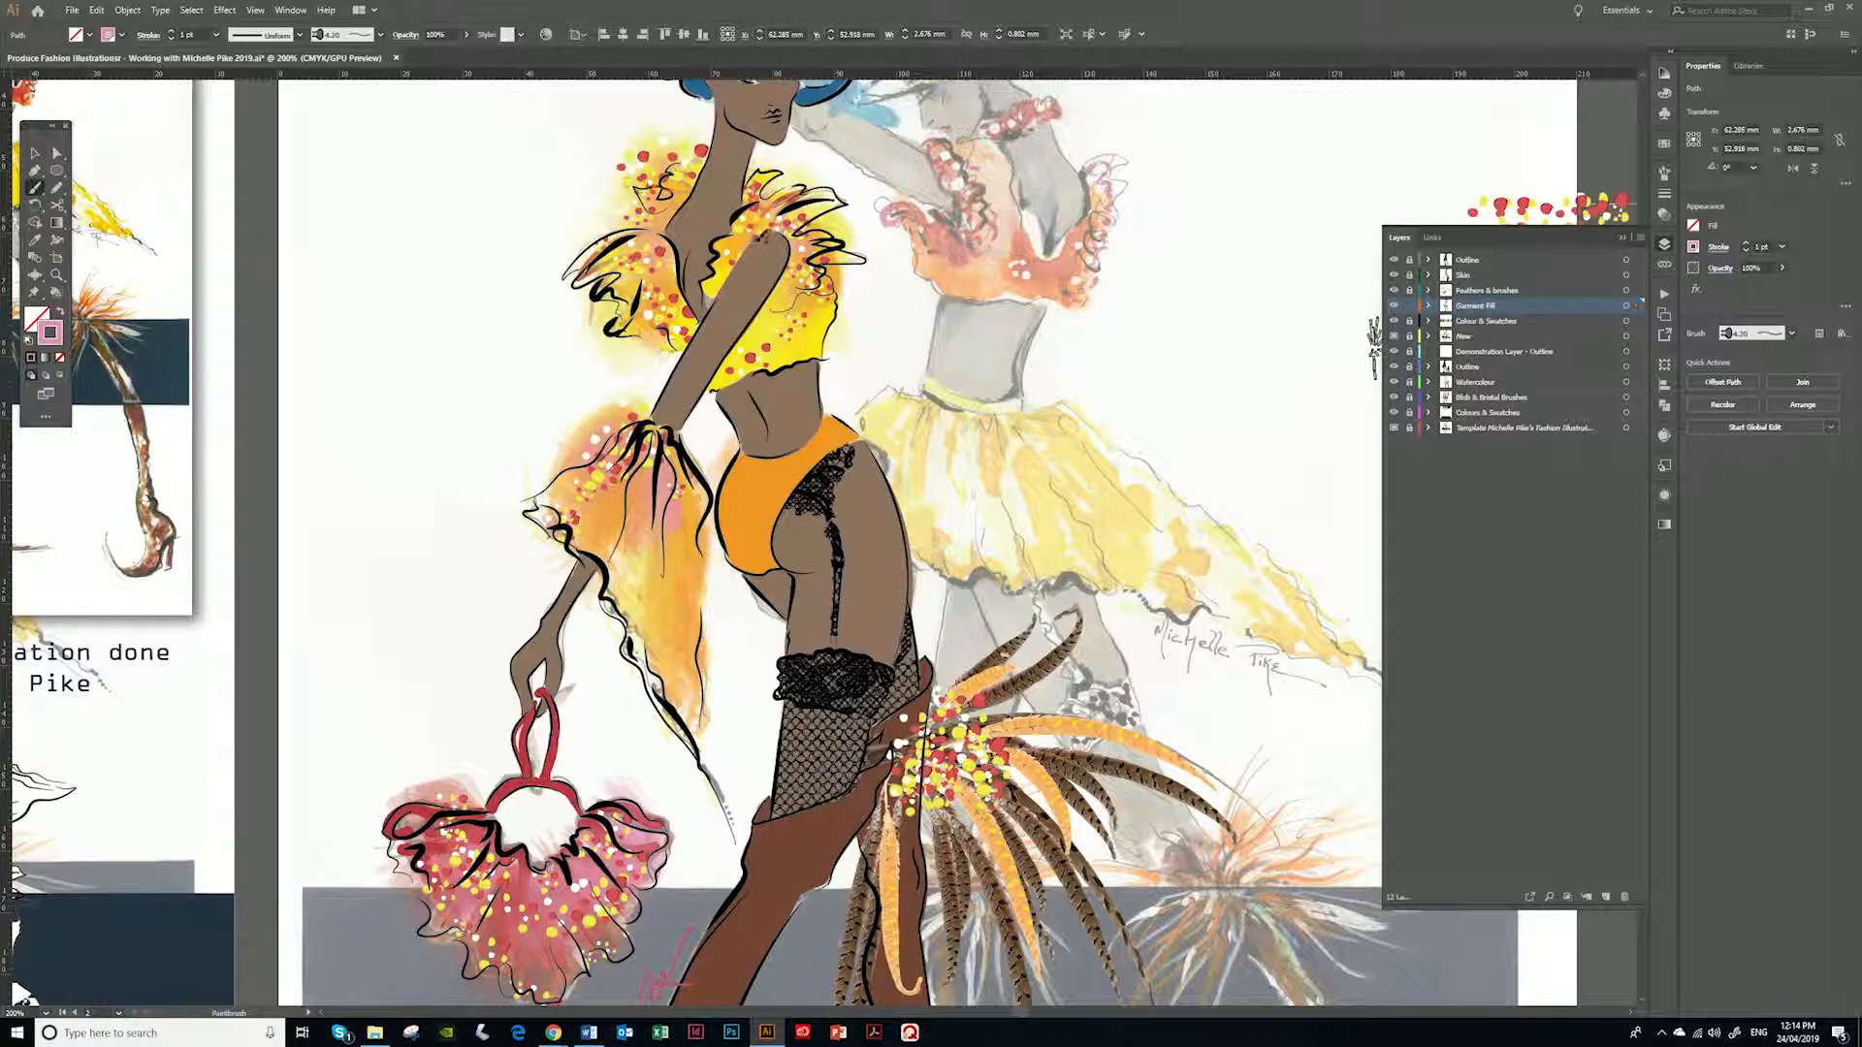
pyautogui.moveTo(832, 562)
pyautogui.mouseDown()
pyautogui.moveTo(824, 465)
pyautogui.moveTo(805, 580)
pyautogui.mouseUp()
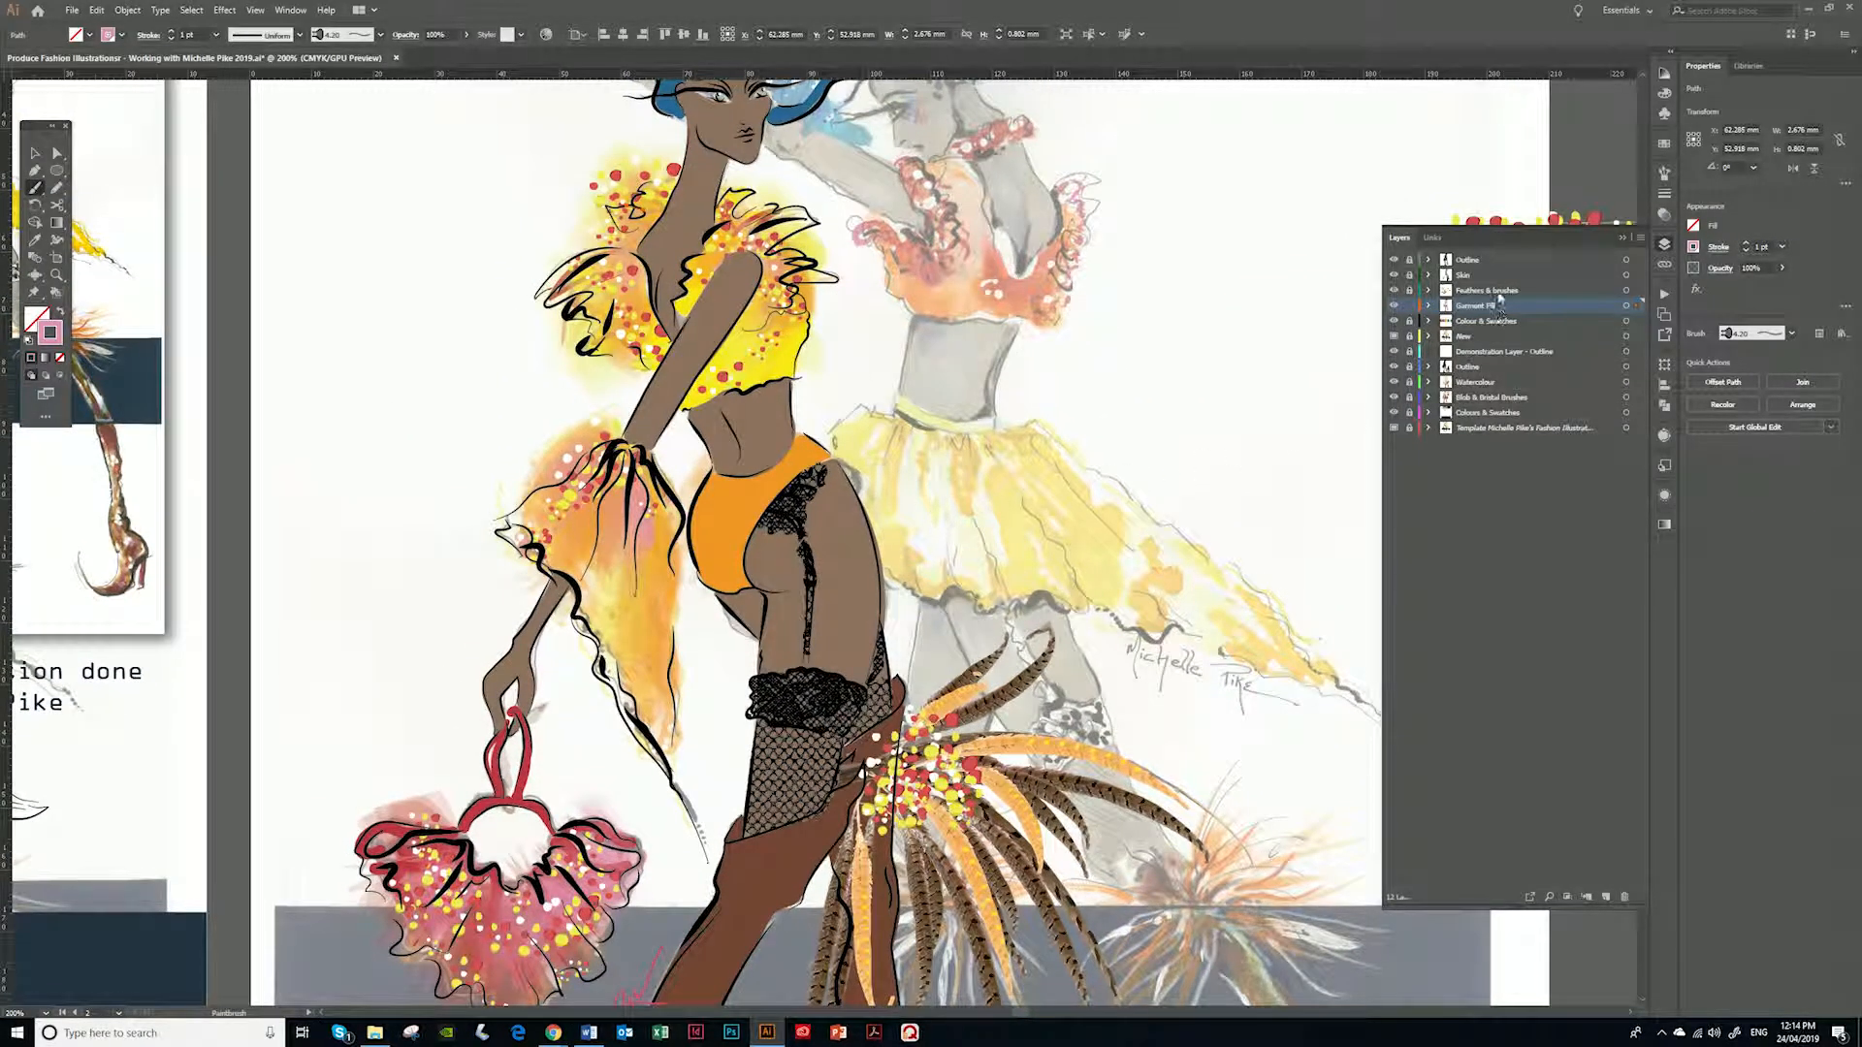
# Hide the template layer and the faded reference illustration, and examine the drawn figure on its own
pyautogui.click(1395, 428)
pyautogui.click(1394, 380)
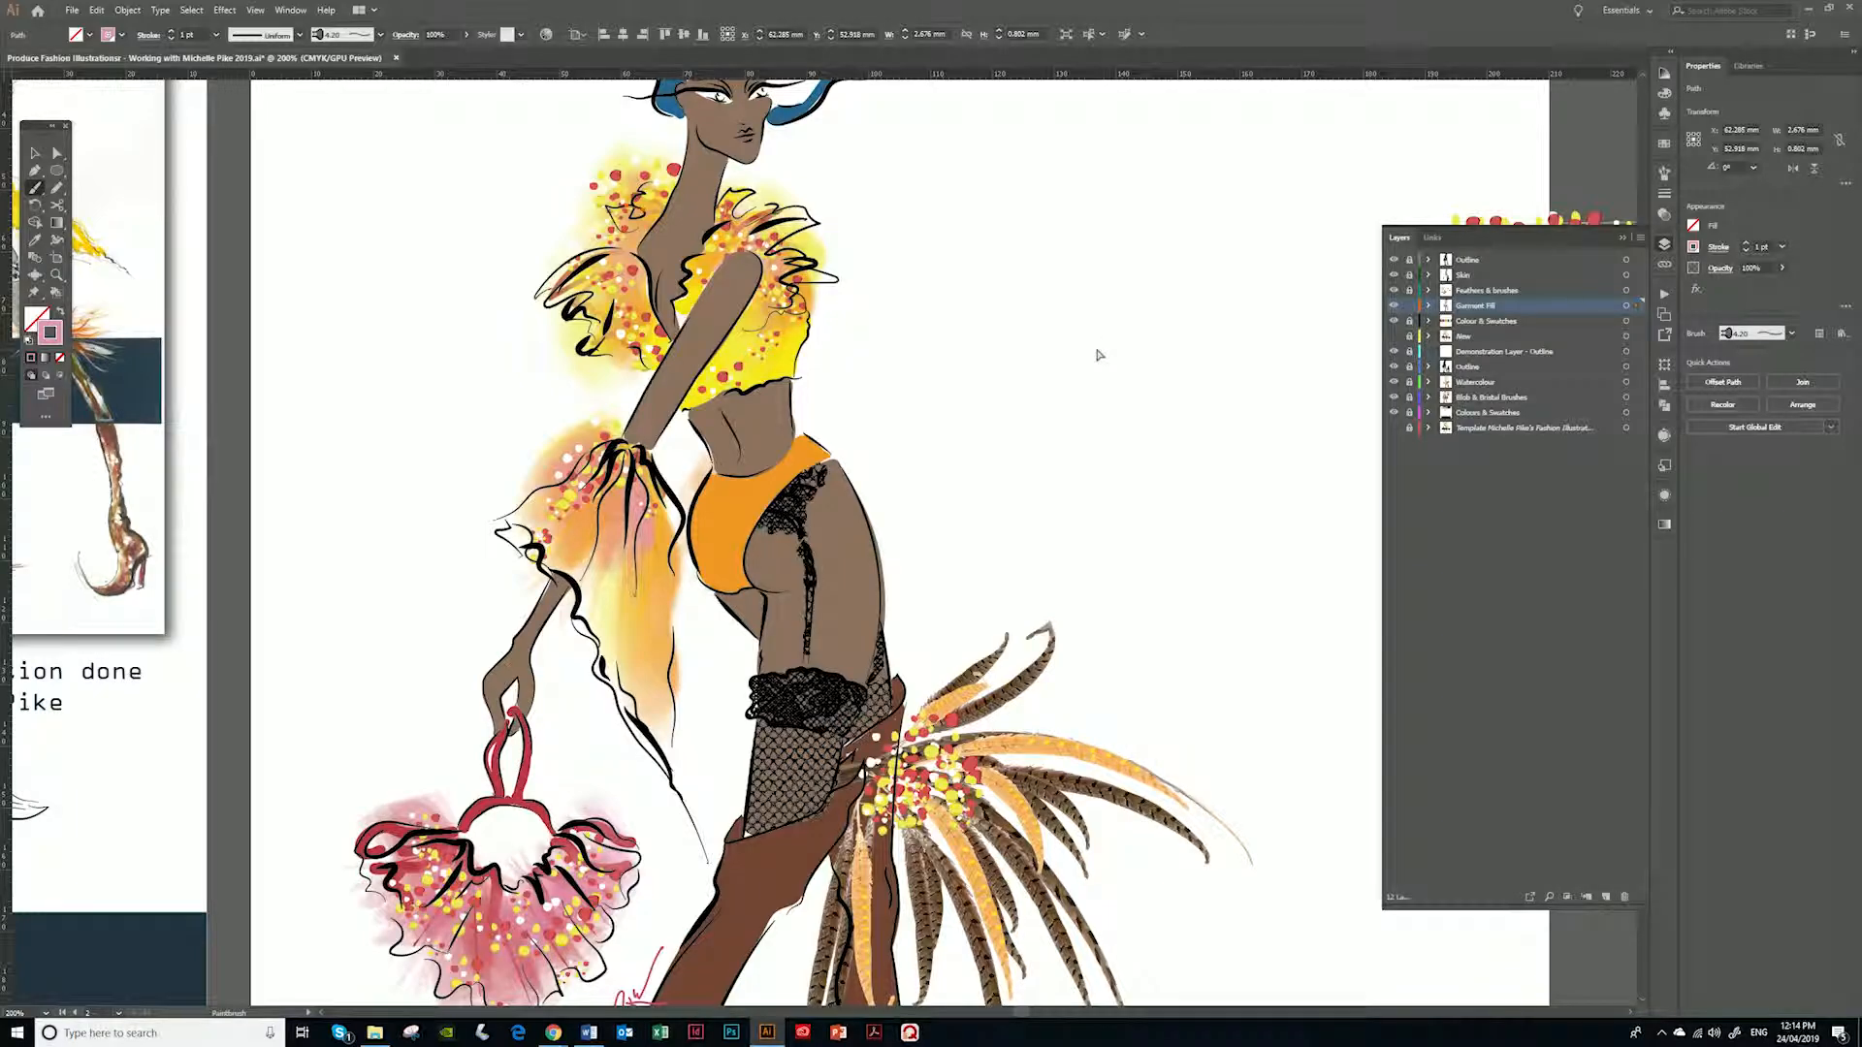
pyautogui.hotkey('ctrl', '-')
pyautogui.scroll(-5, 941, 351)
pyautogui.hscroll(3, 940, 351)
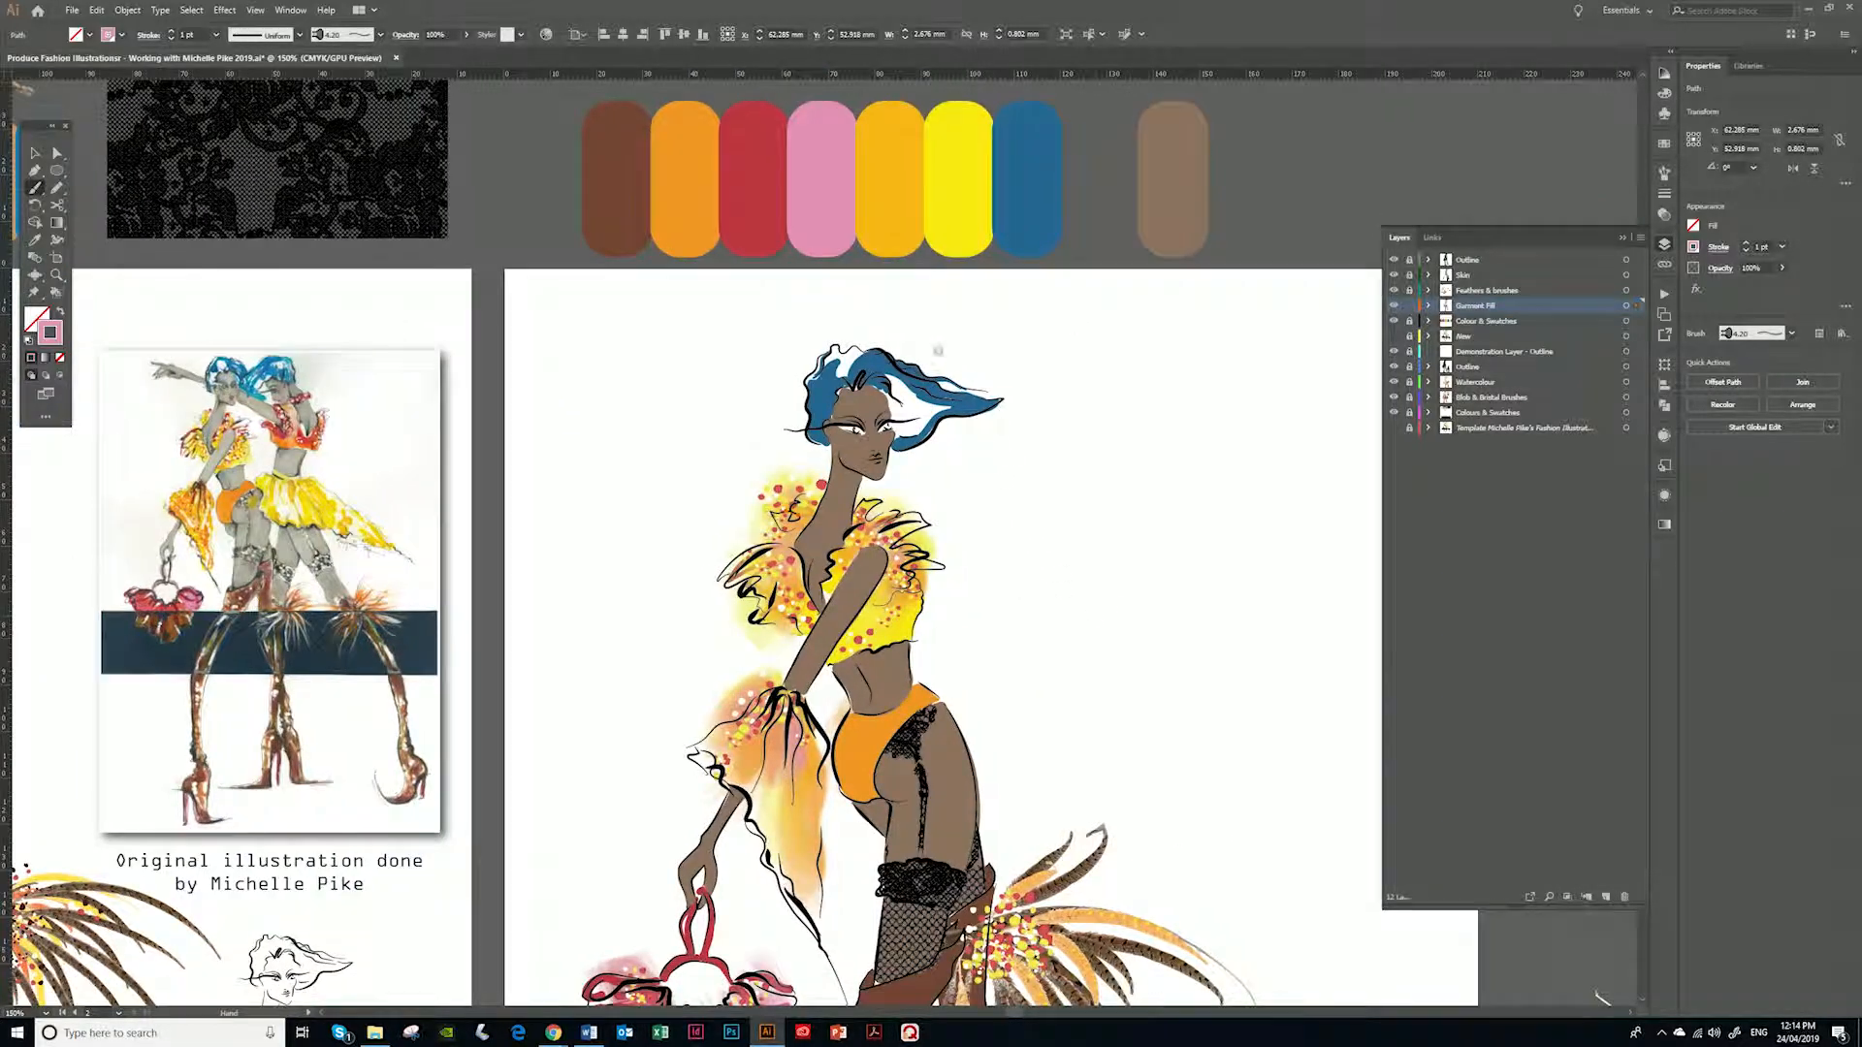
pyautogui.scroll(-2, 967, 559)
pyautogui.hscroll(1, 967, 559)
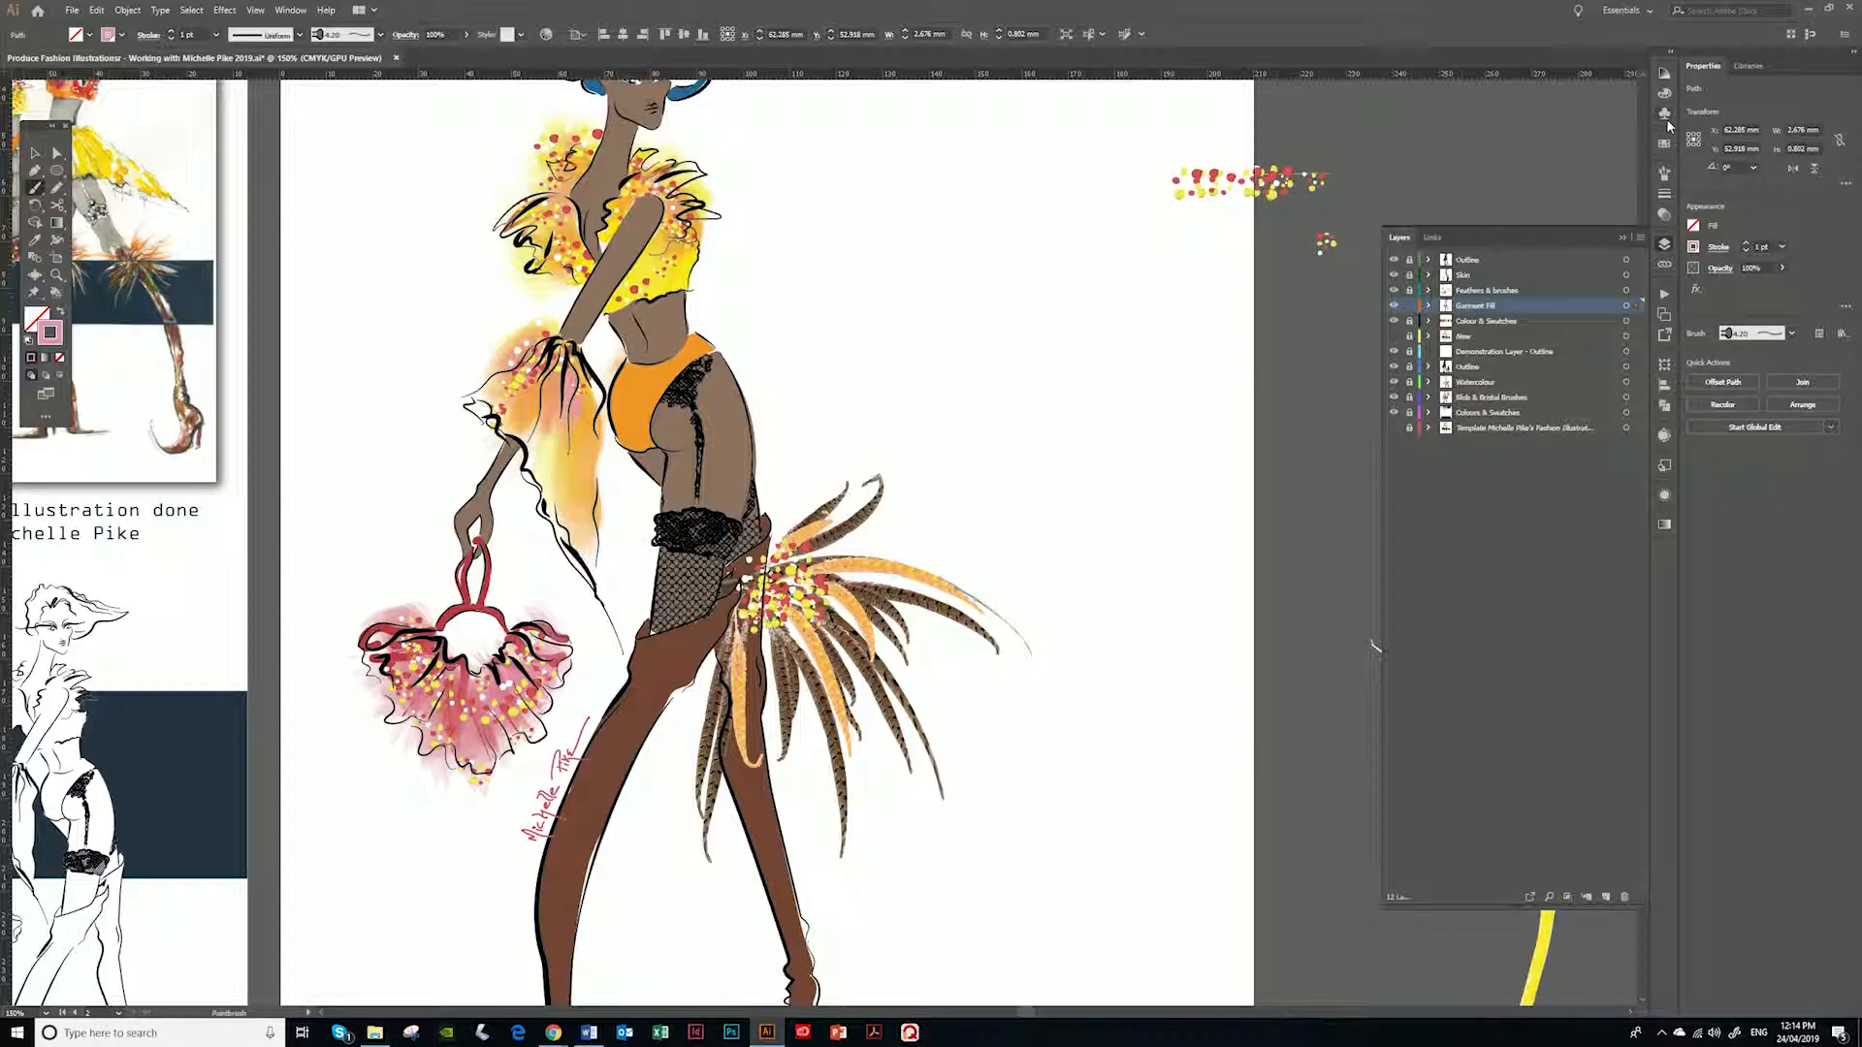
# Open the Artistic_Watercolor brush library and enlarge it beside the artwork so all its brushes are shown
pyautogui.click(1666, 174)
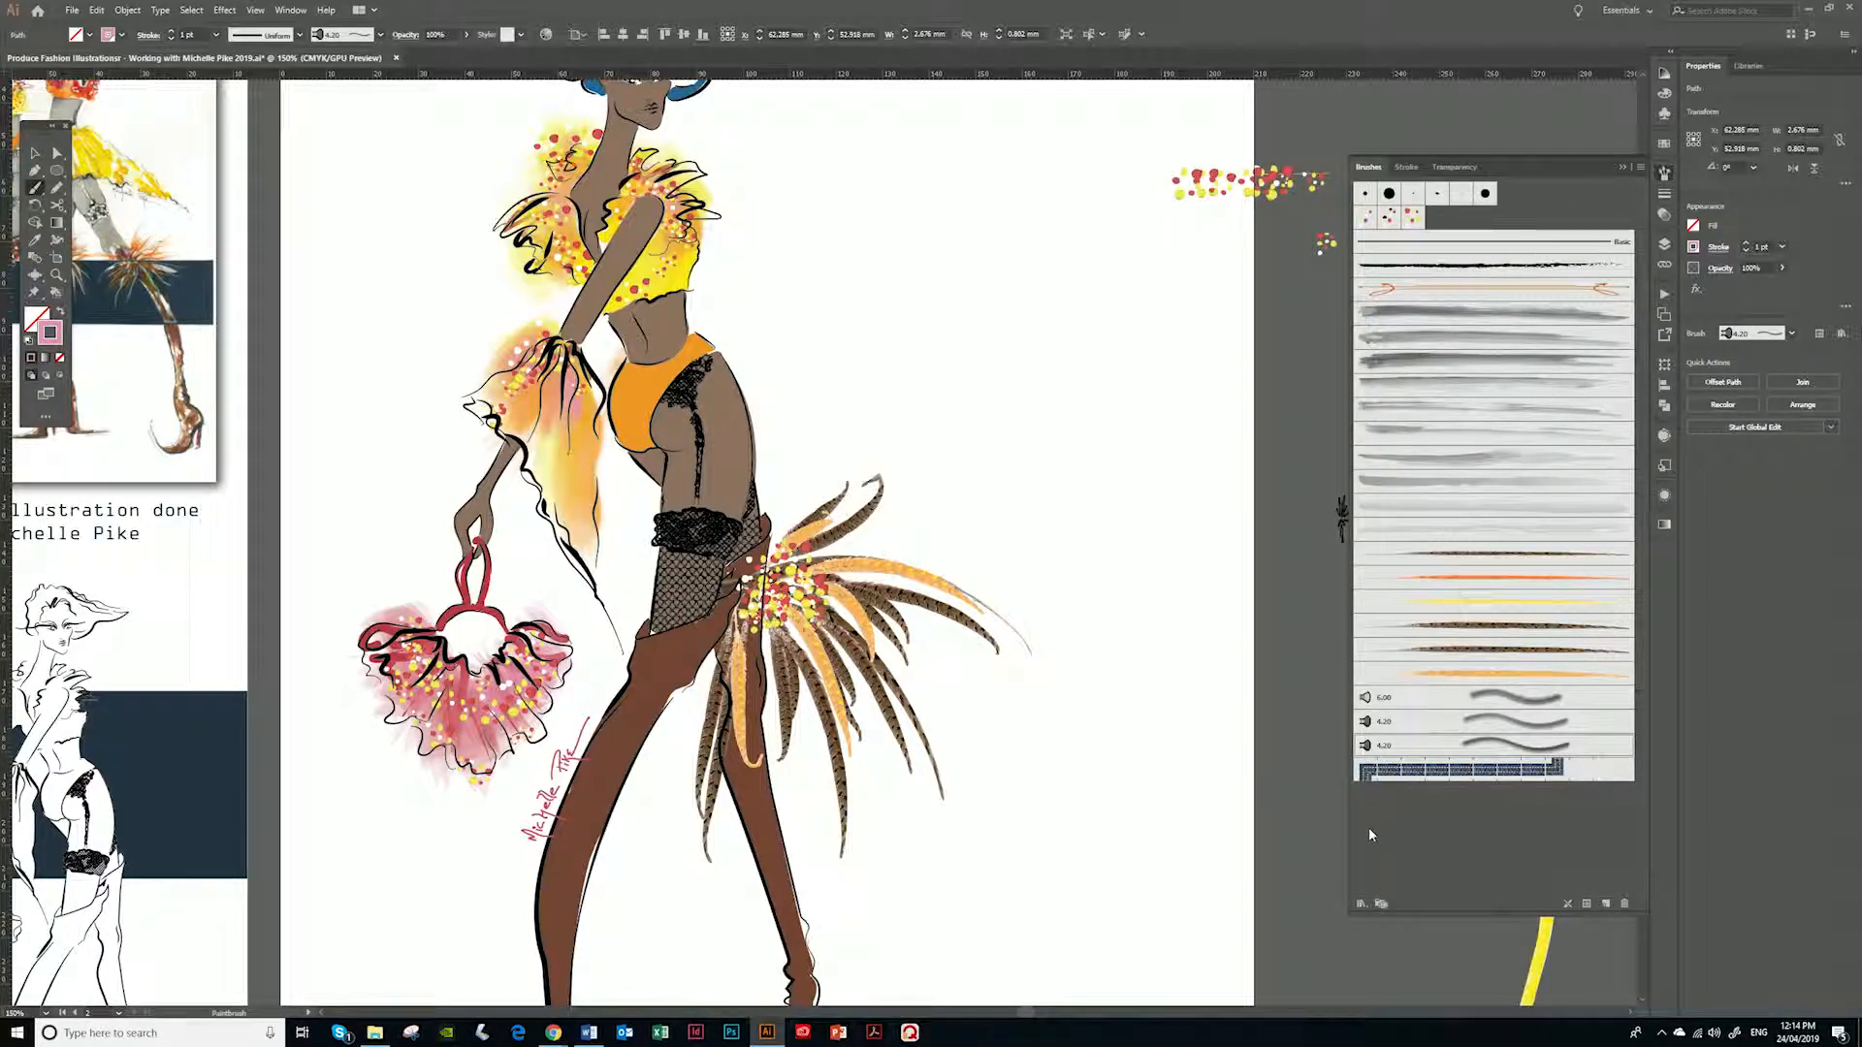
pyautogui.click(1363, 904)
pyautogui.moveTo(1423, 756)
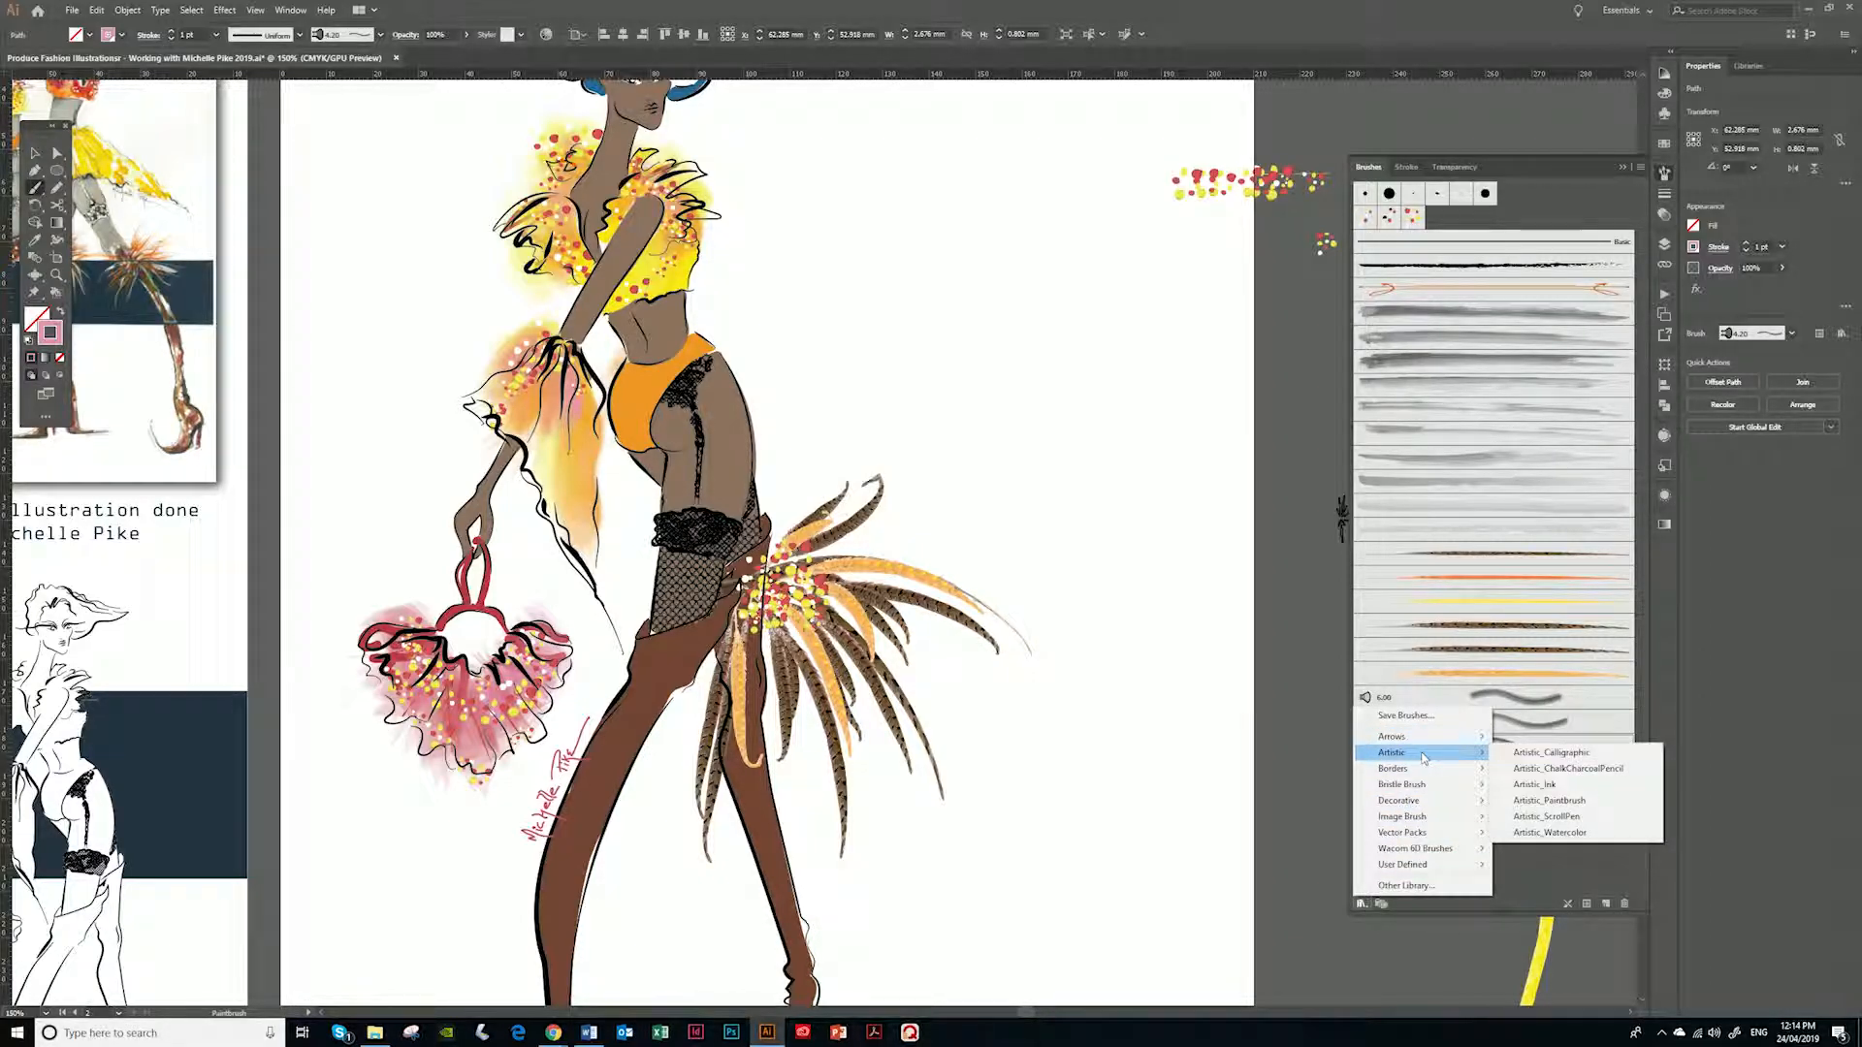
pyautogui.click(1549, 832)
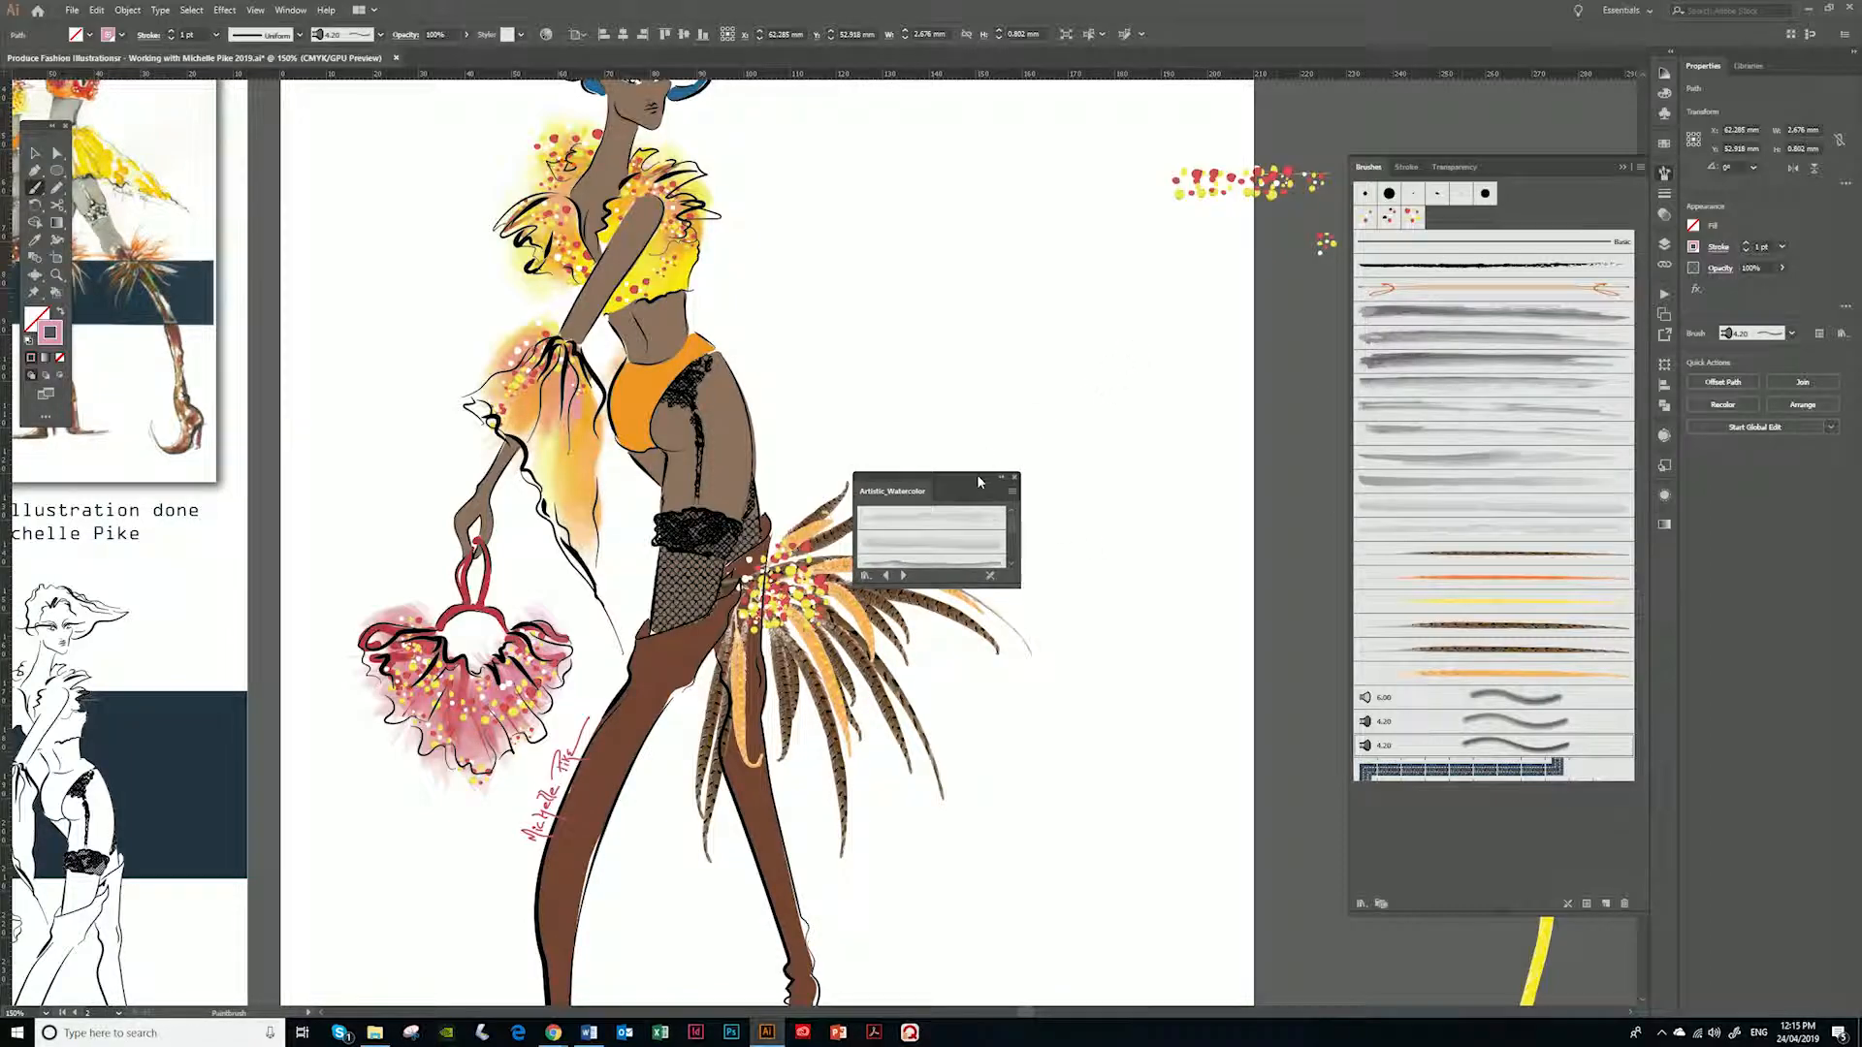
pyautogui.moveTo(979, 488); pyautogui.dragTo(1165, 269)
pyautogui.moveTo(1202, 366); pyautogui.dragTo(1280, 758)
pyautogui.moveTo(1339, 281); pyautogui.dragTo(1336, 326)
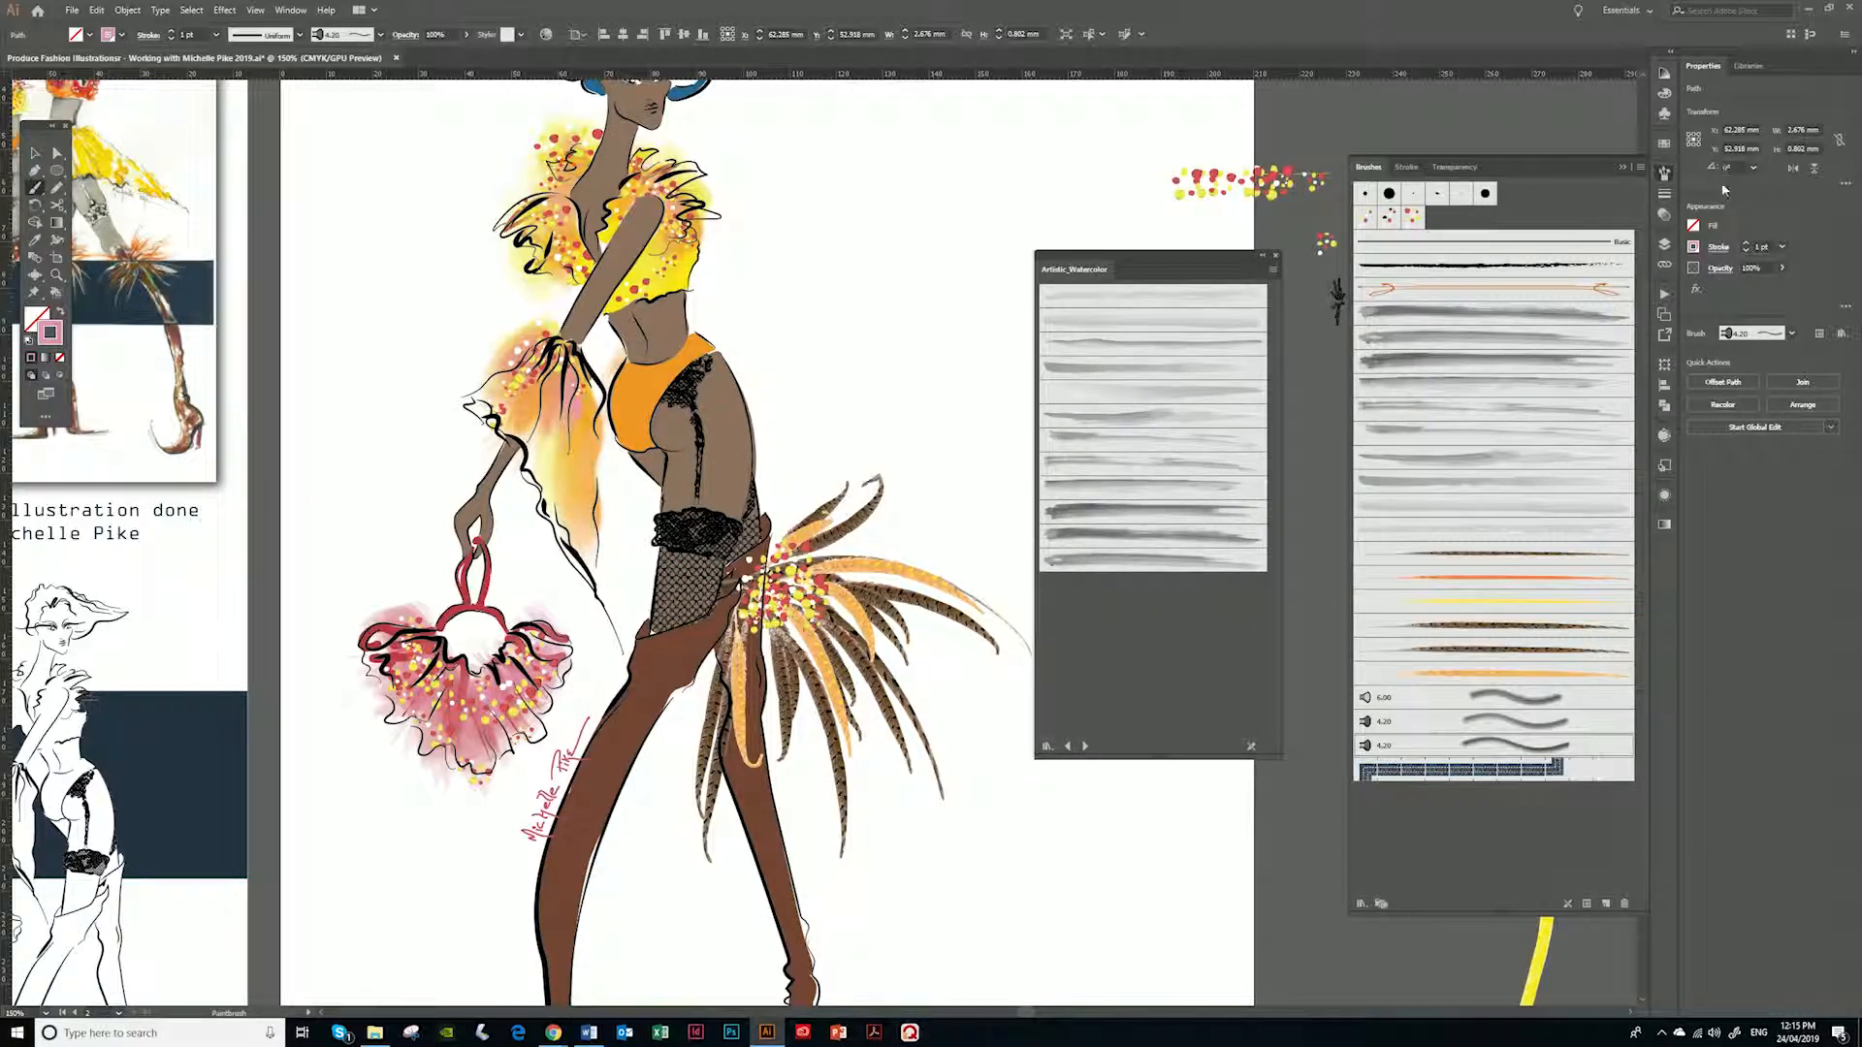
# Try a watercolour brush with a vertical pink stroke on the blank area beside the figure, and undo it
pyautogui.click(1664, 243)
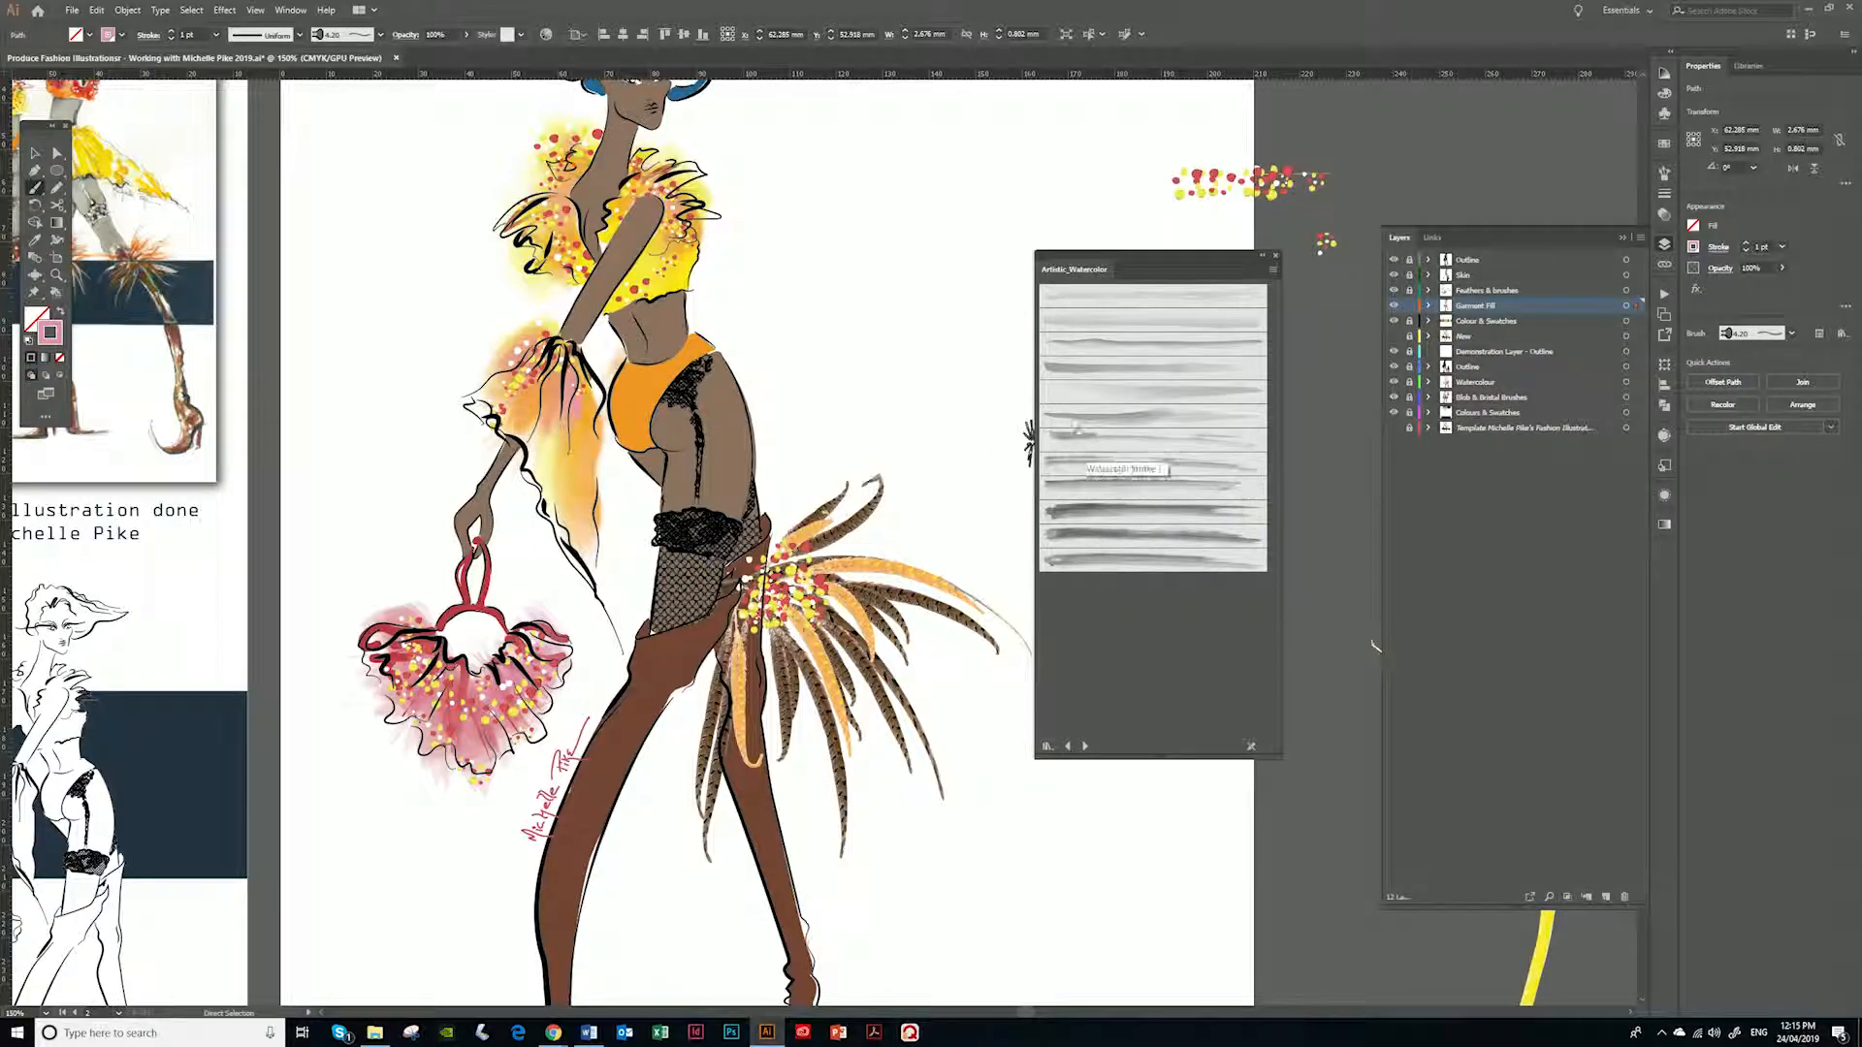
pyautogui.click(1140, 537)
pyautogui.press('b')
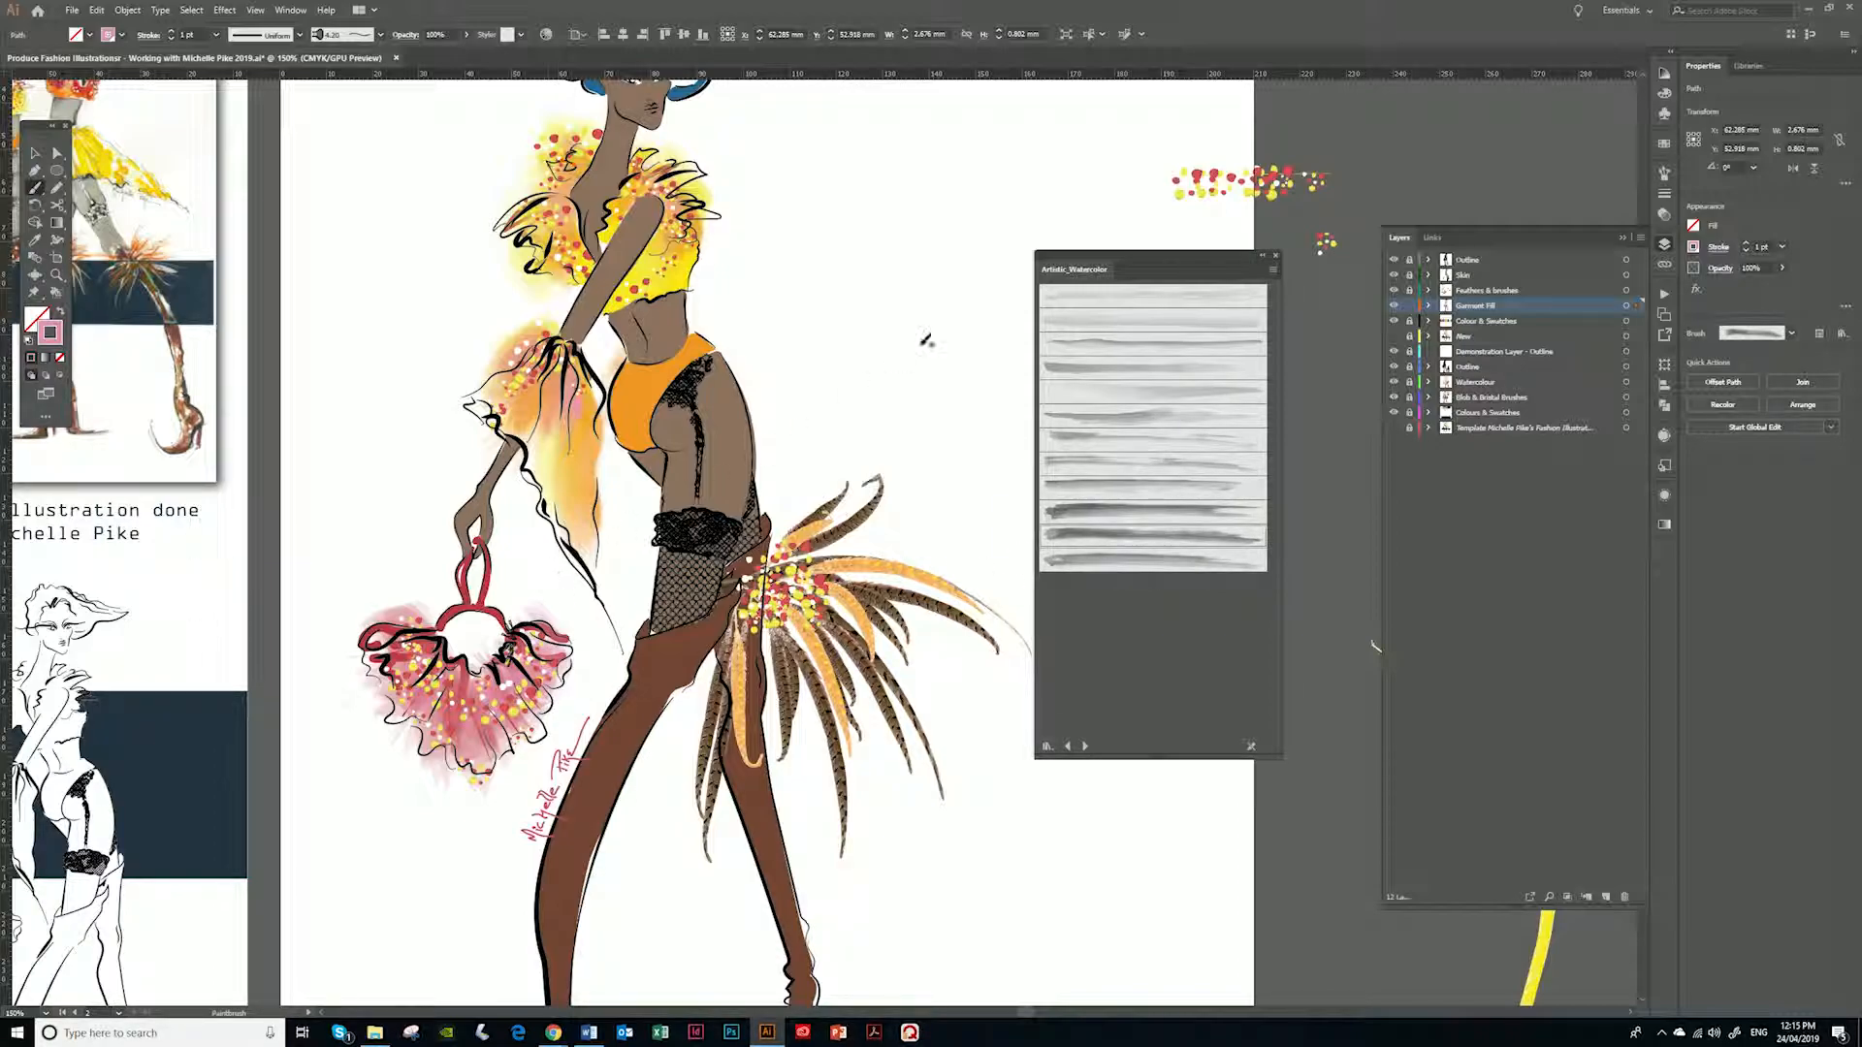
pyautogui.moveTo(927, 180); pyautogui.dragTo(931, 347)
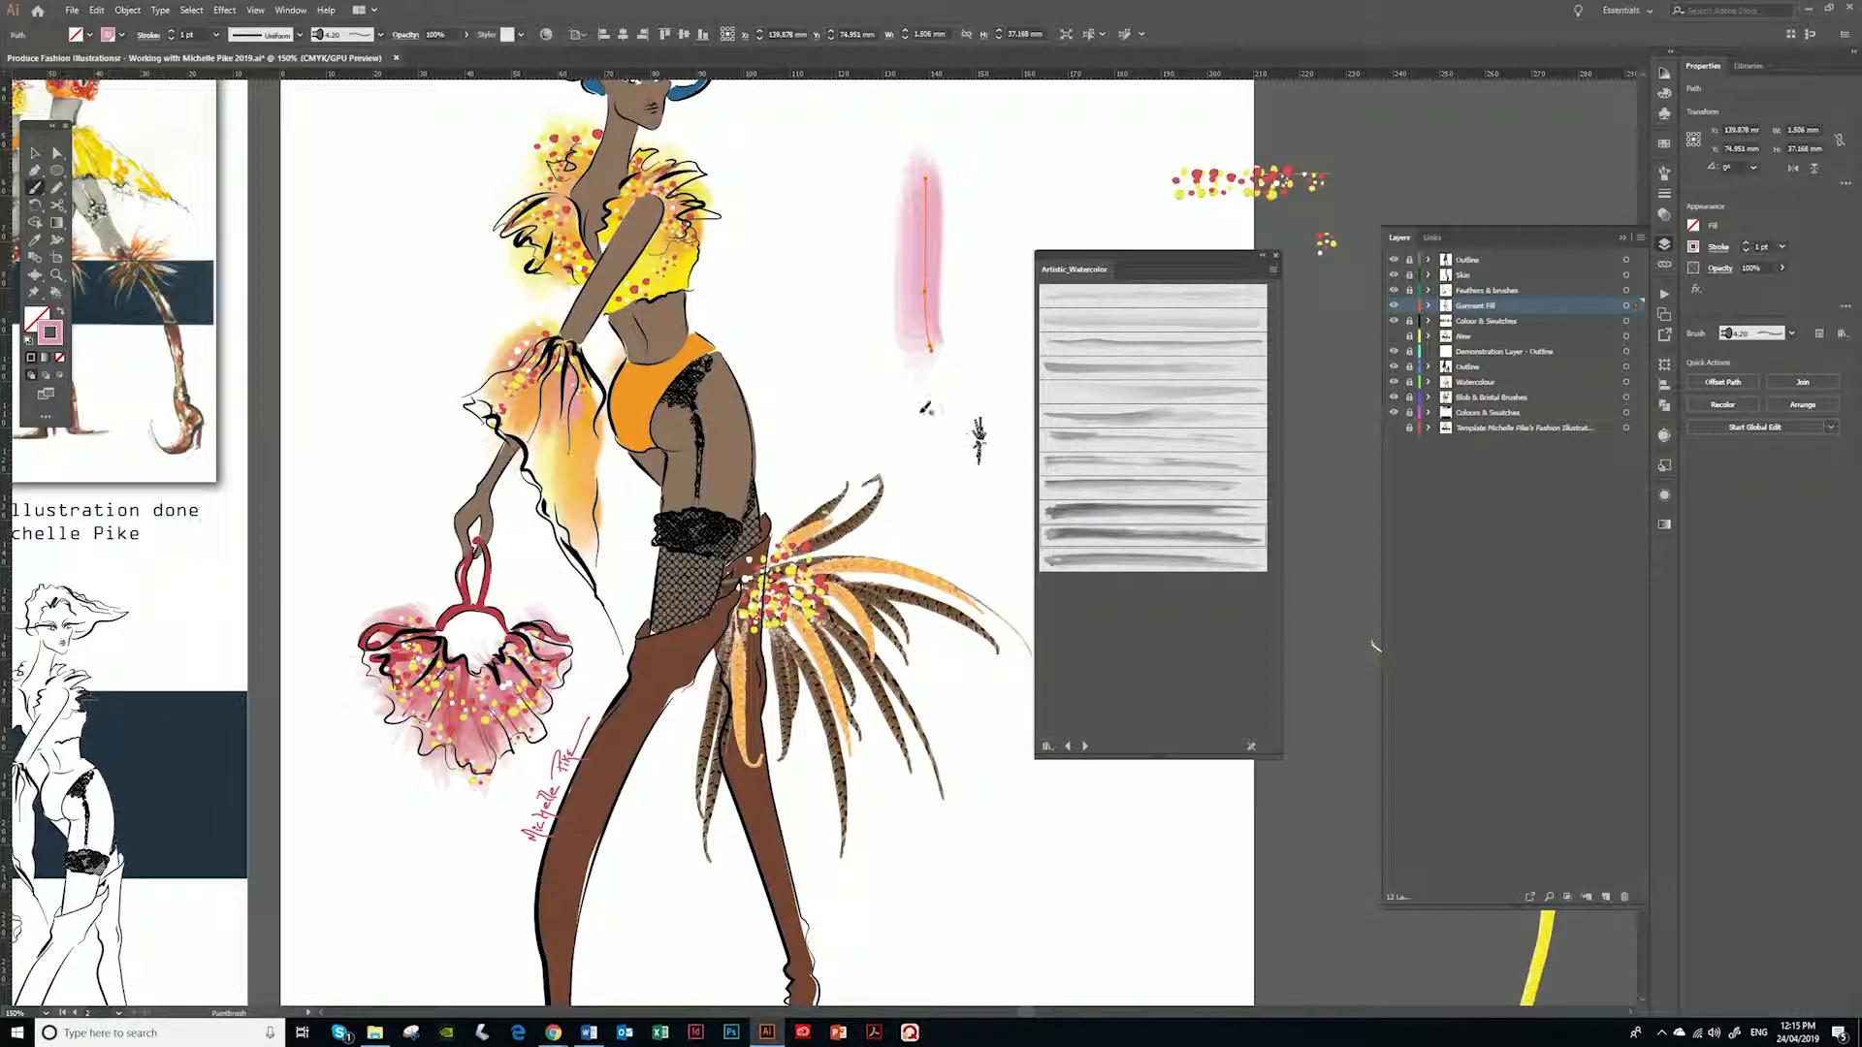
pyautogui.hotkey('ctrl', 'z')
# Test the watercolour brush again with a shorter pink stroke above the brush library, and undo that stroke
pyautogui.click(1092, 539)
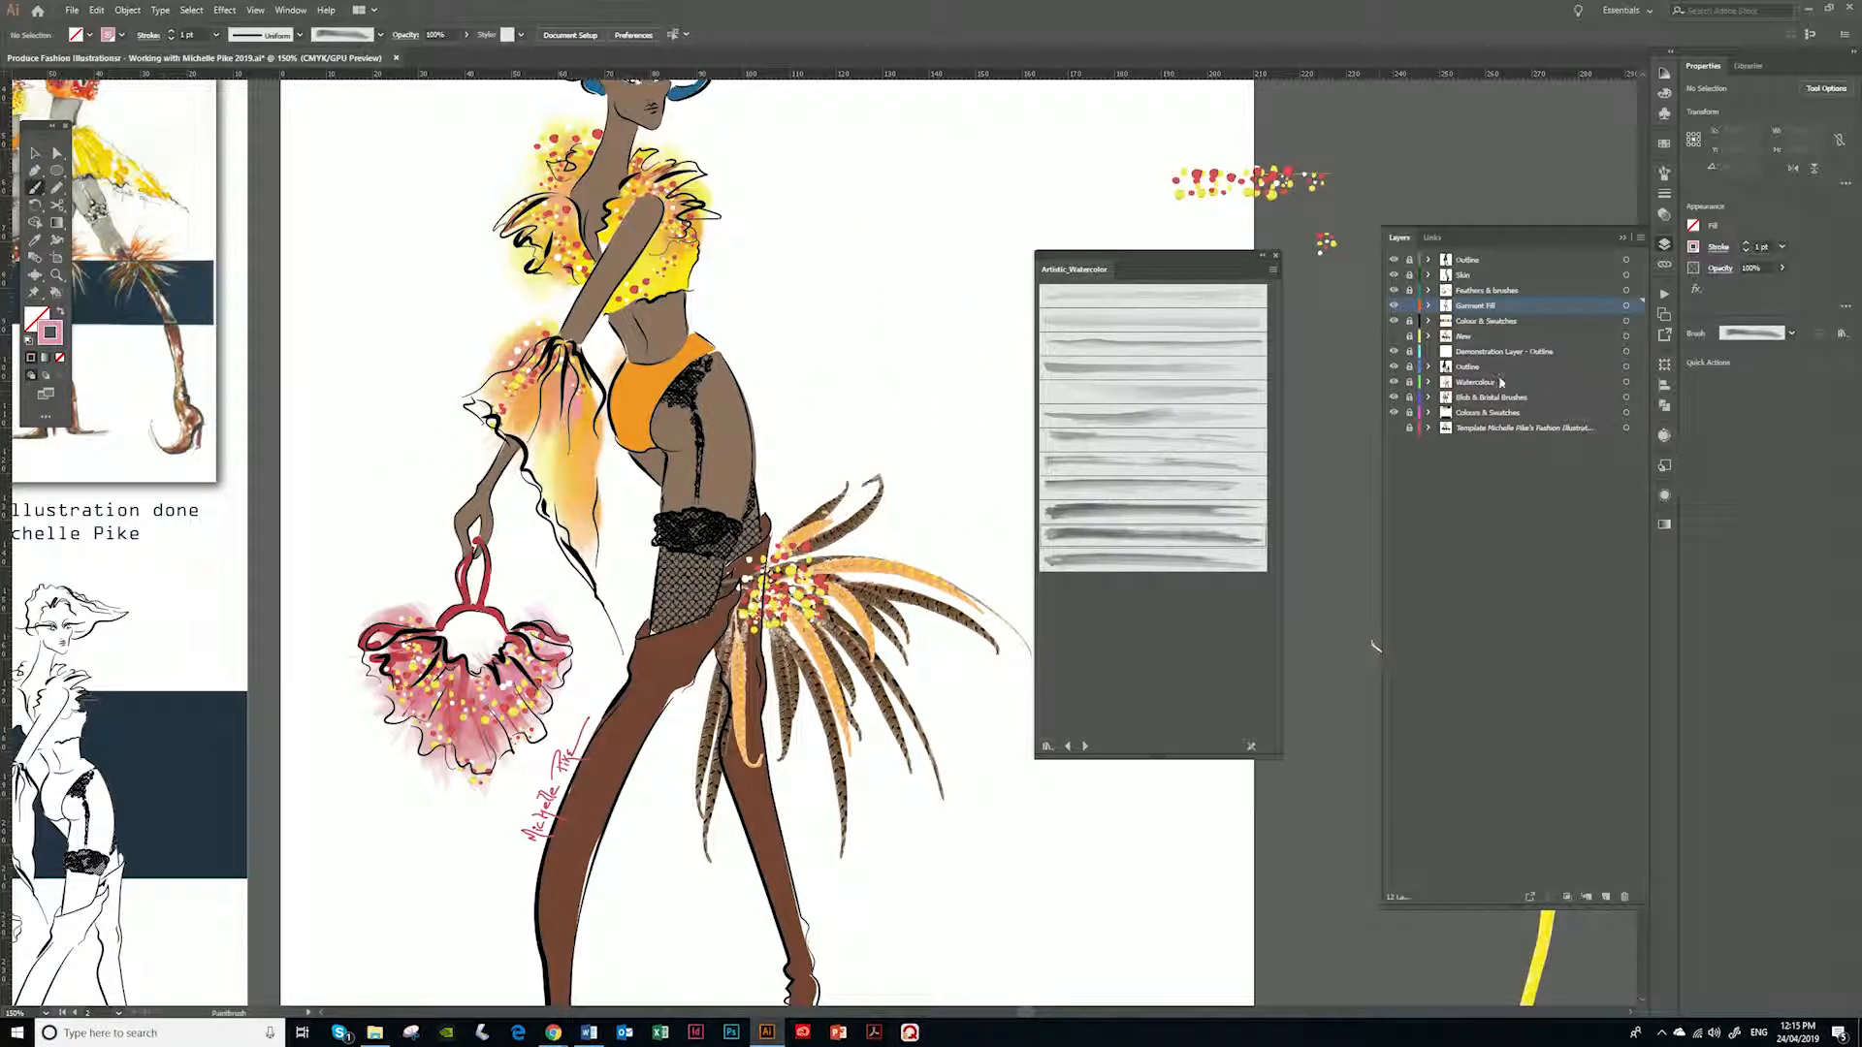
pyautogui.moveTo(1085, 135); pyautogui.dragTo(1094, 212)
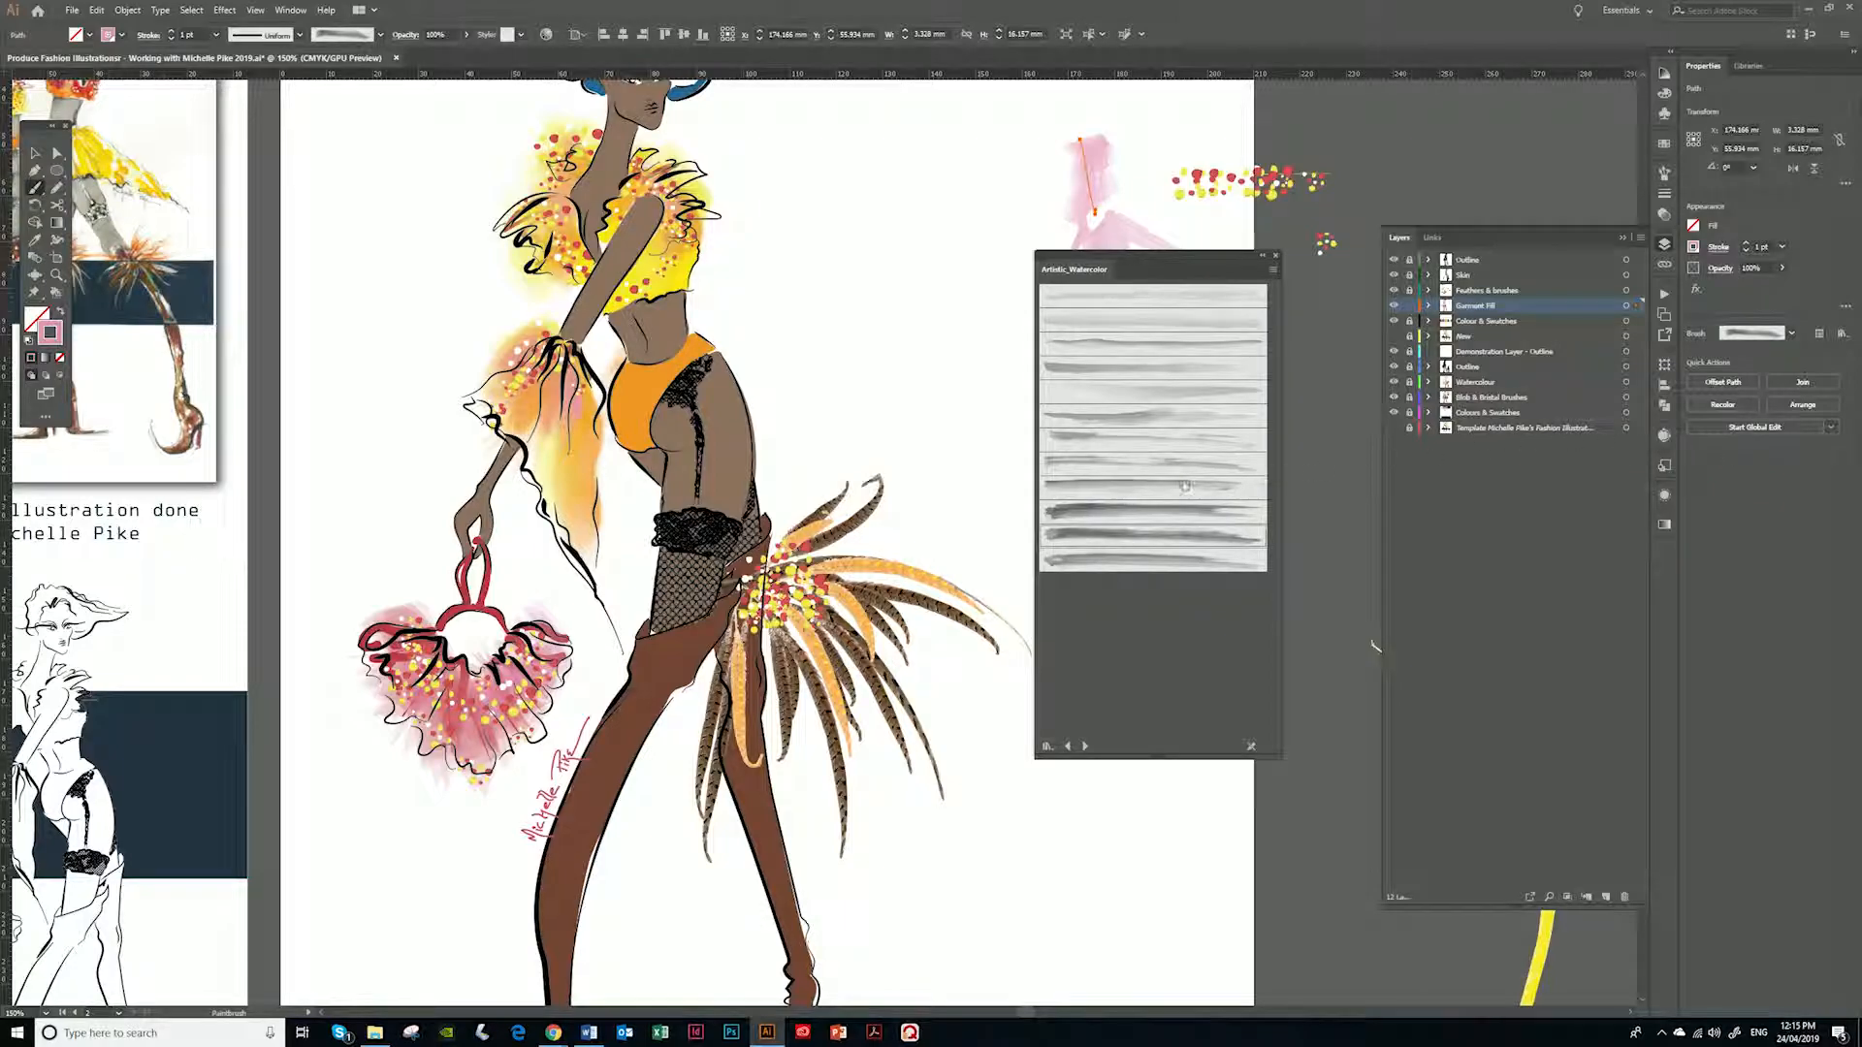
pyautogui.hotkey('ctrl', 'z')
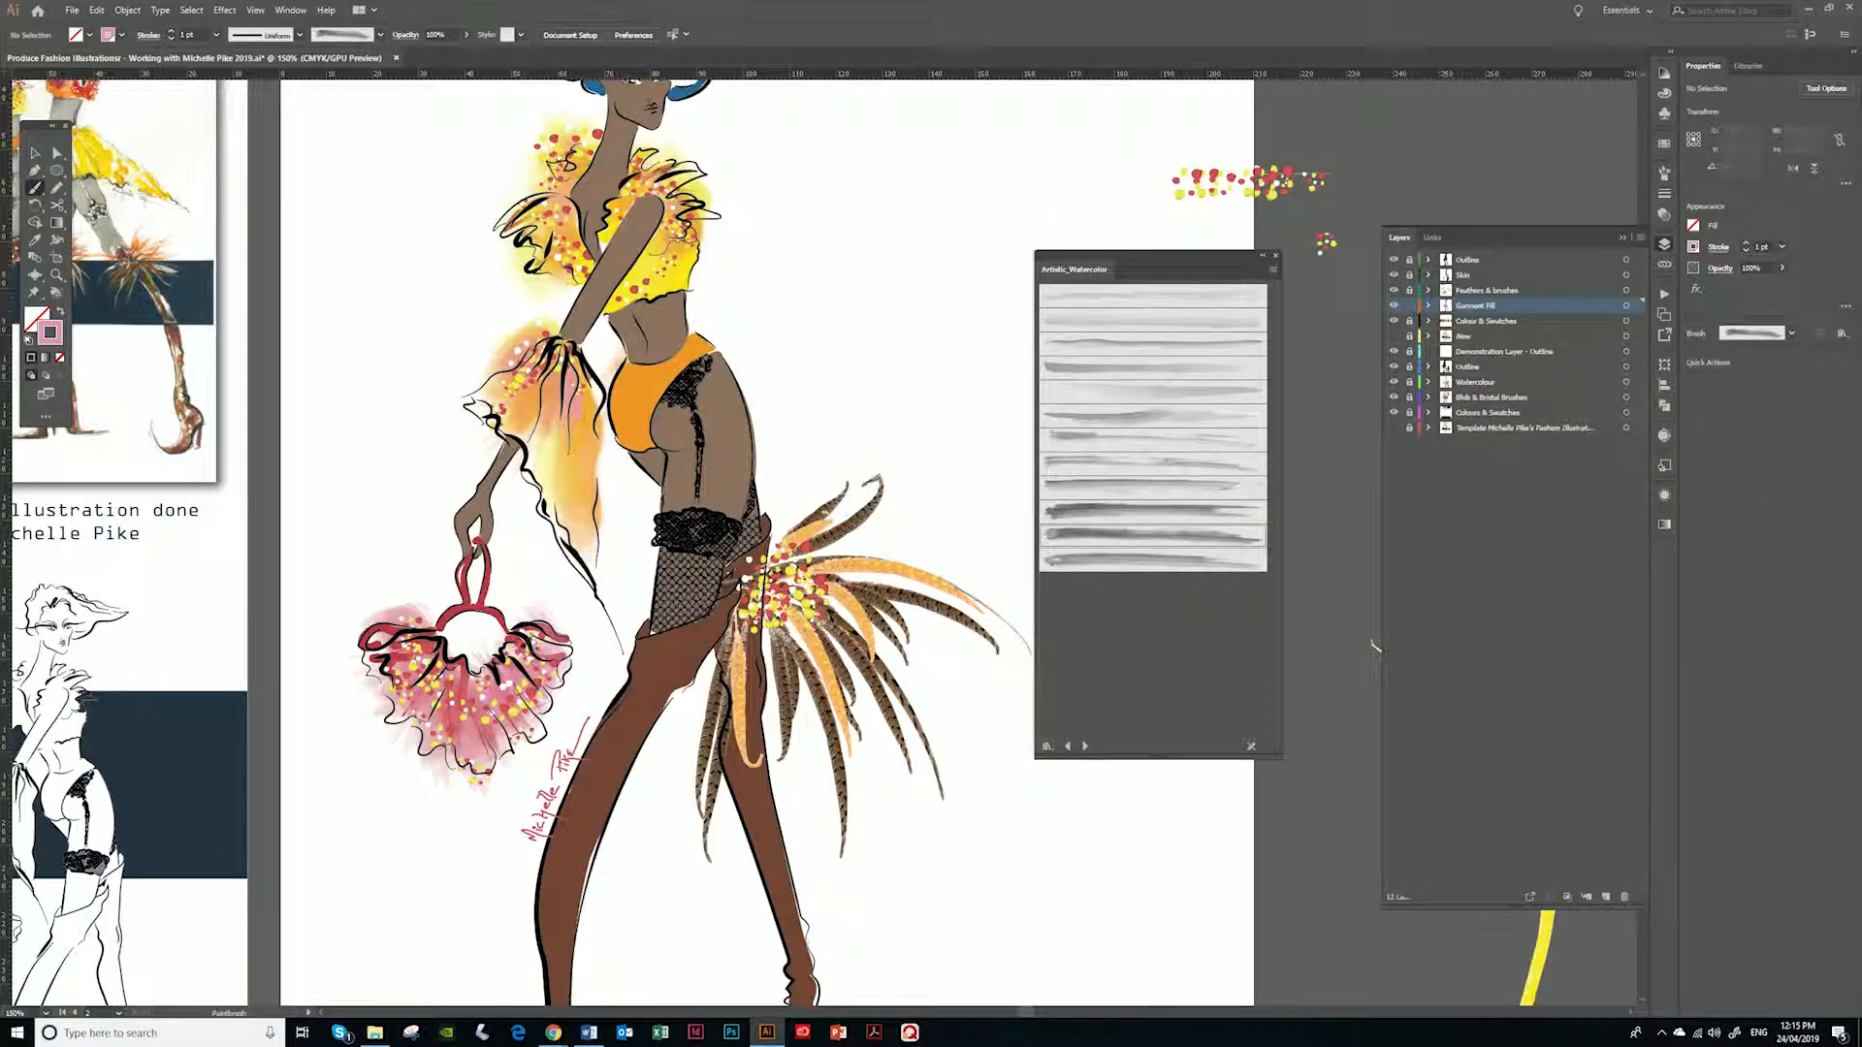
pyautogui.hotkey('ctrl', 'z')
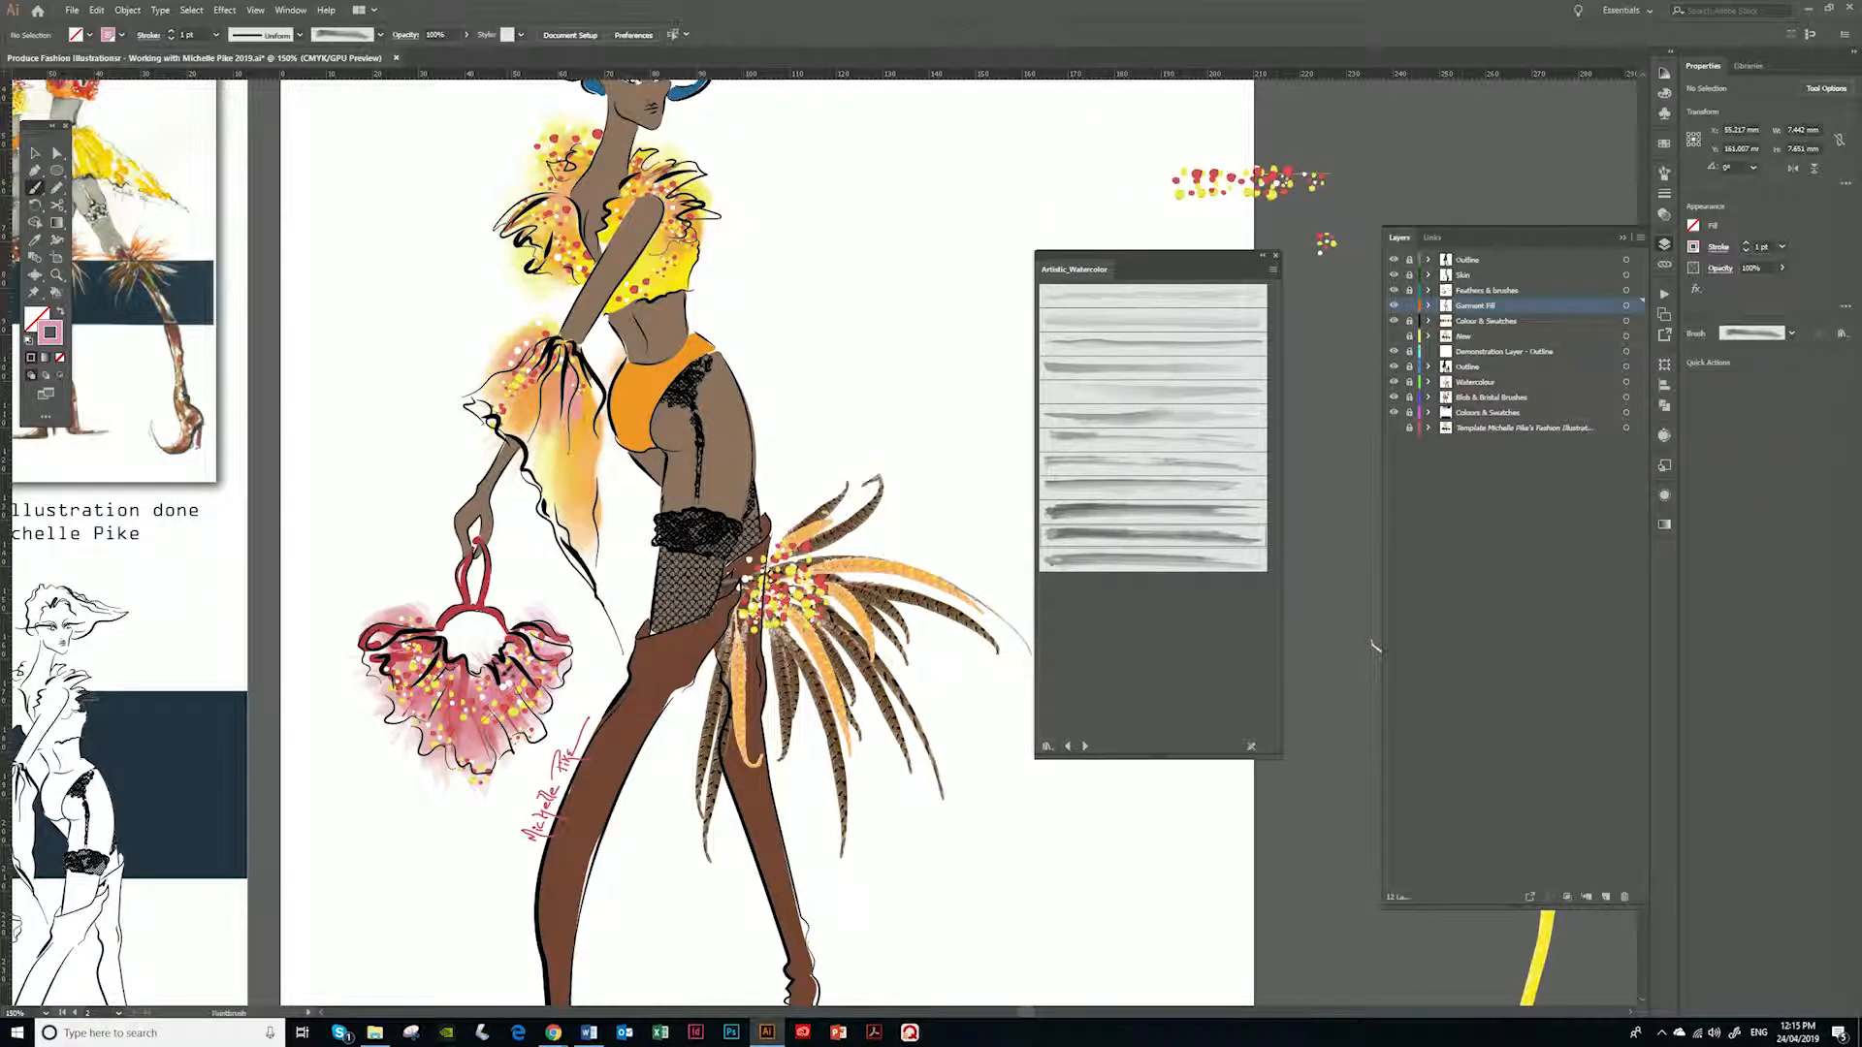
pyautogui.hotkey('ctrl', 'shift', 'z')
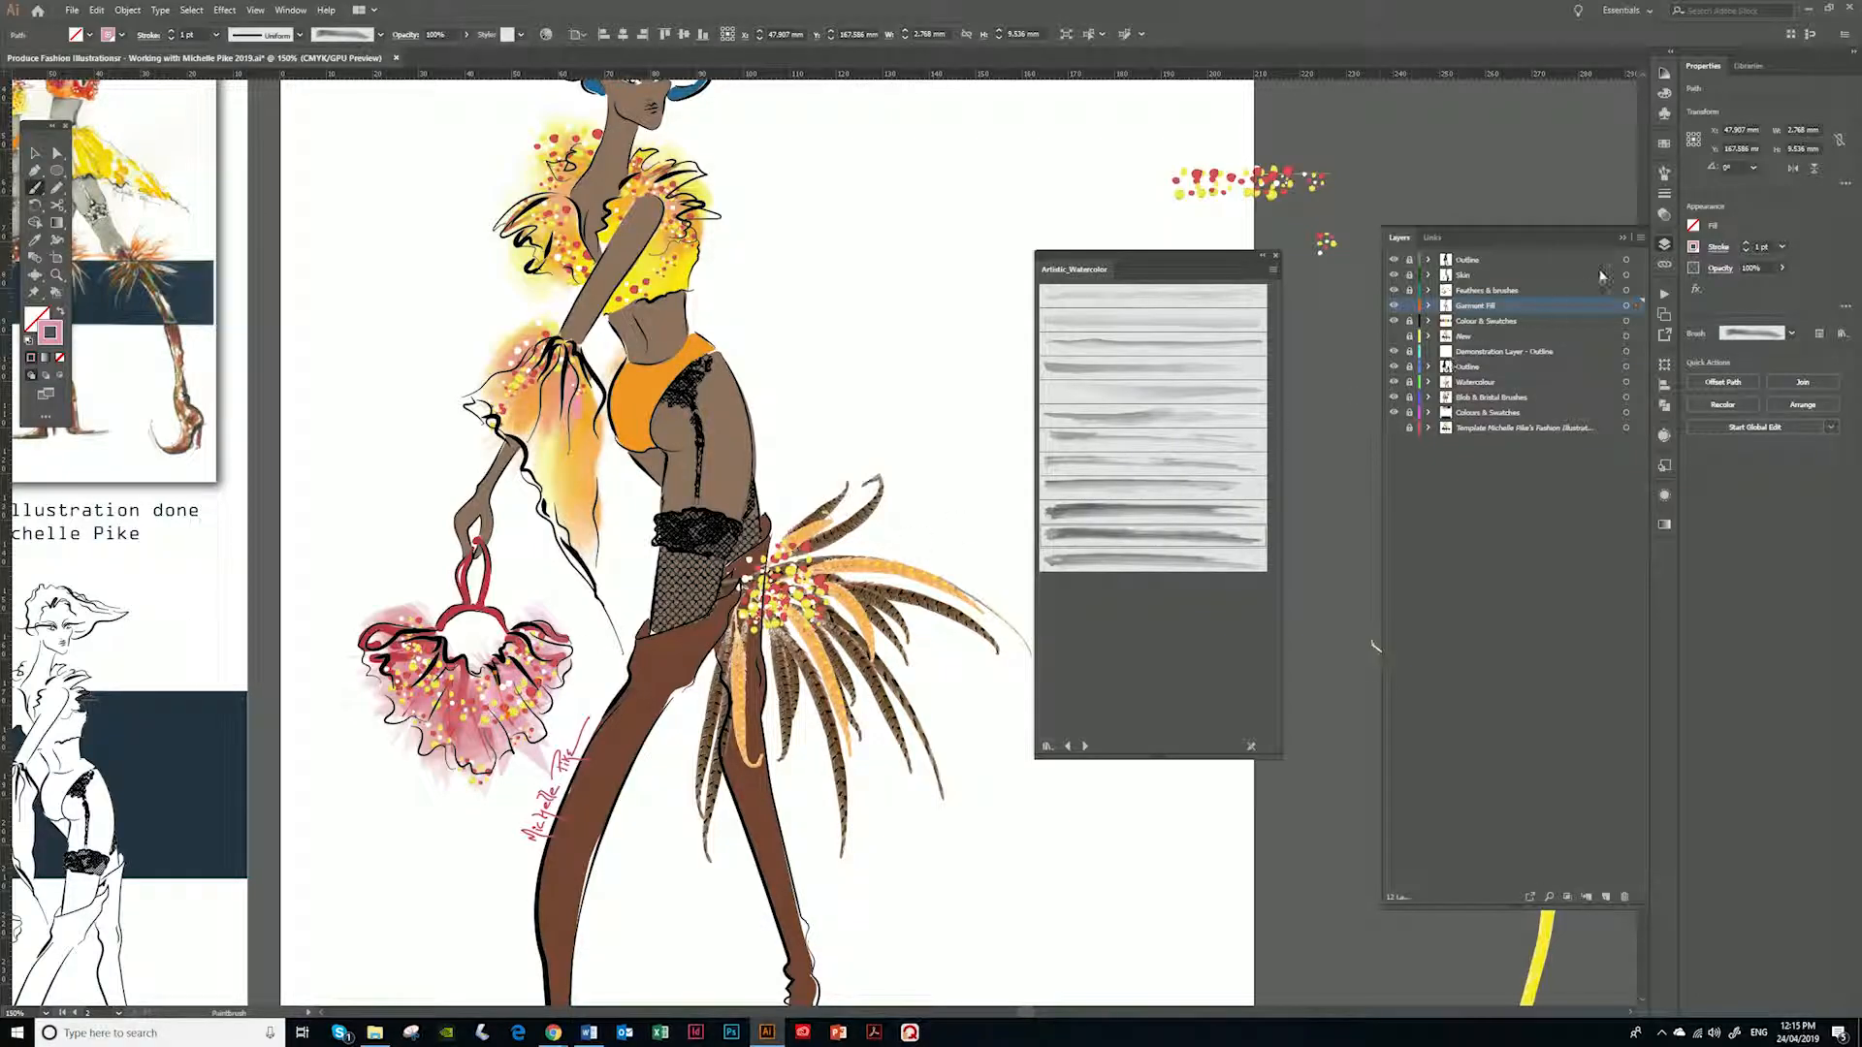
# Set the watercolour brush's stroke weight to 0.25 pt and paint small pink strokes over the handbag, wrist ruffle and shoulder ruffle
pyautogui.click(1666, 174)
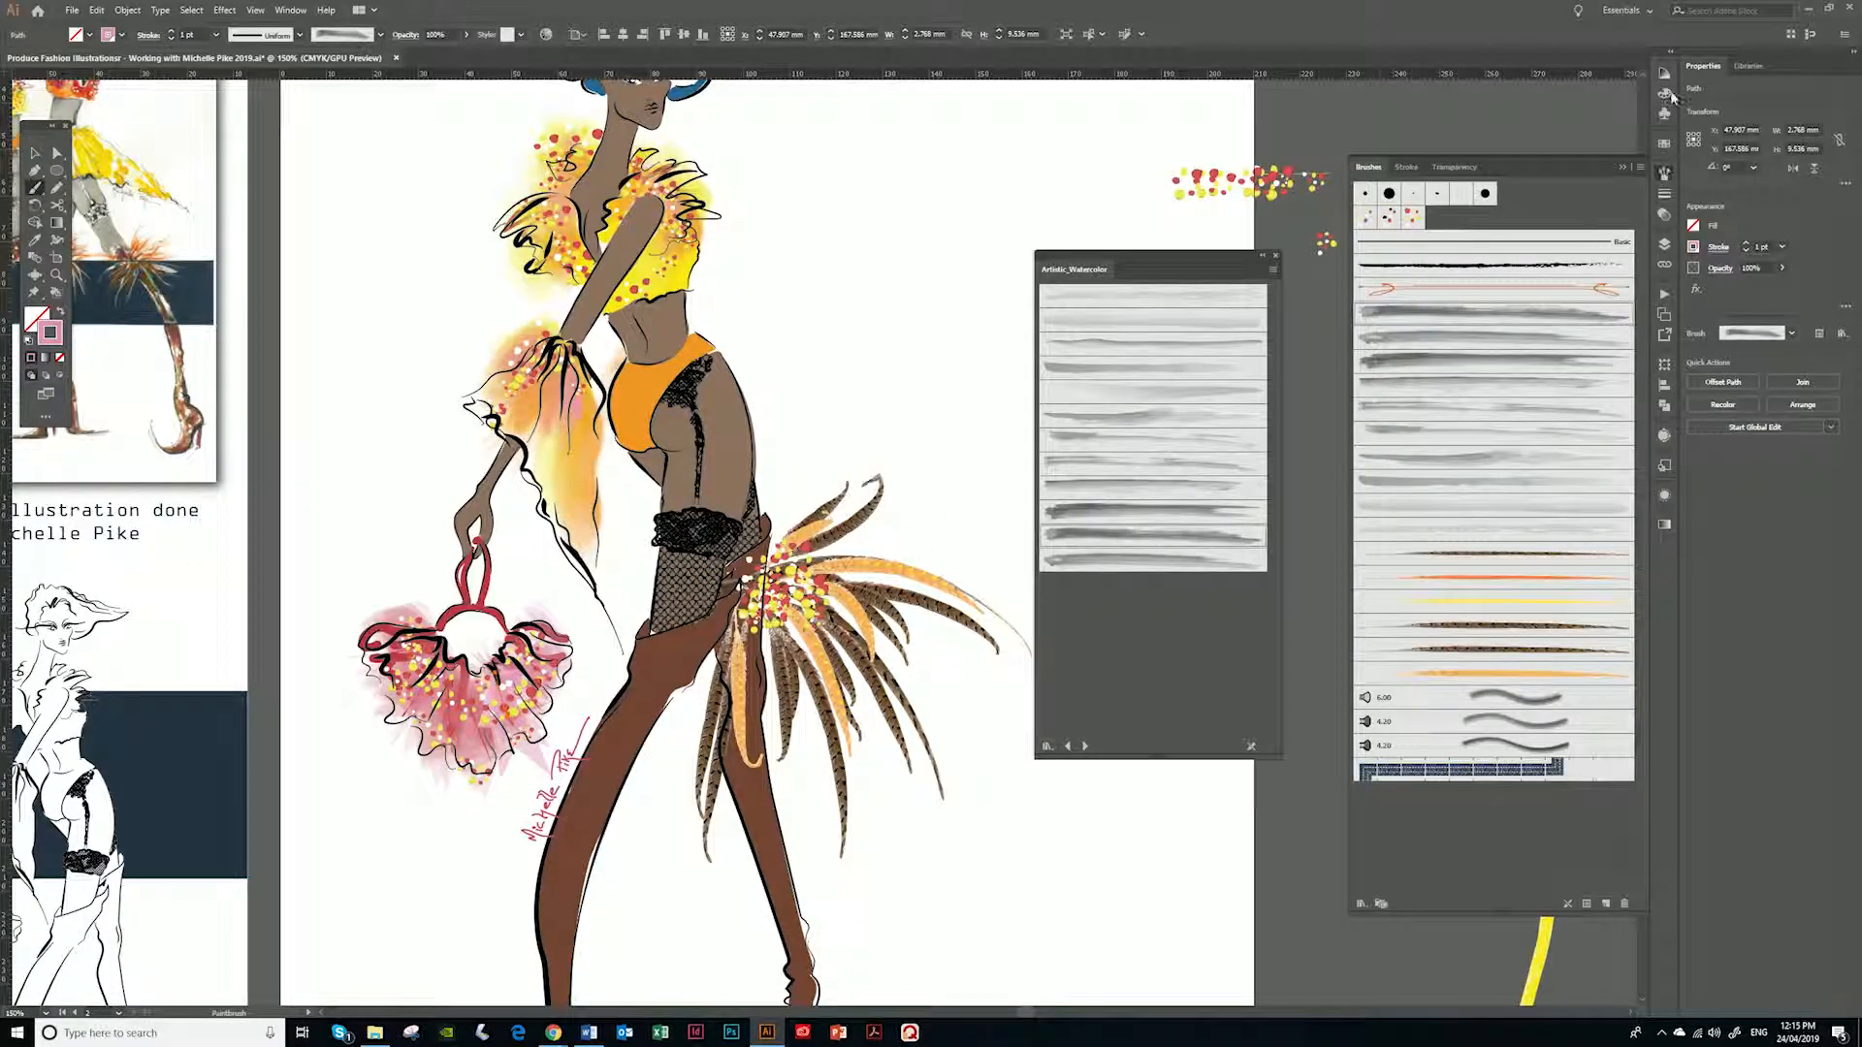
pyautogui.click(1665, 195)
pyautogui.click(1586, 190)
pyautogui.click(1610, 233)
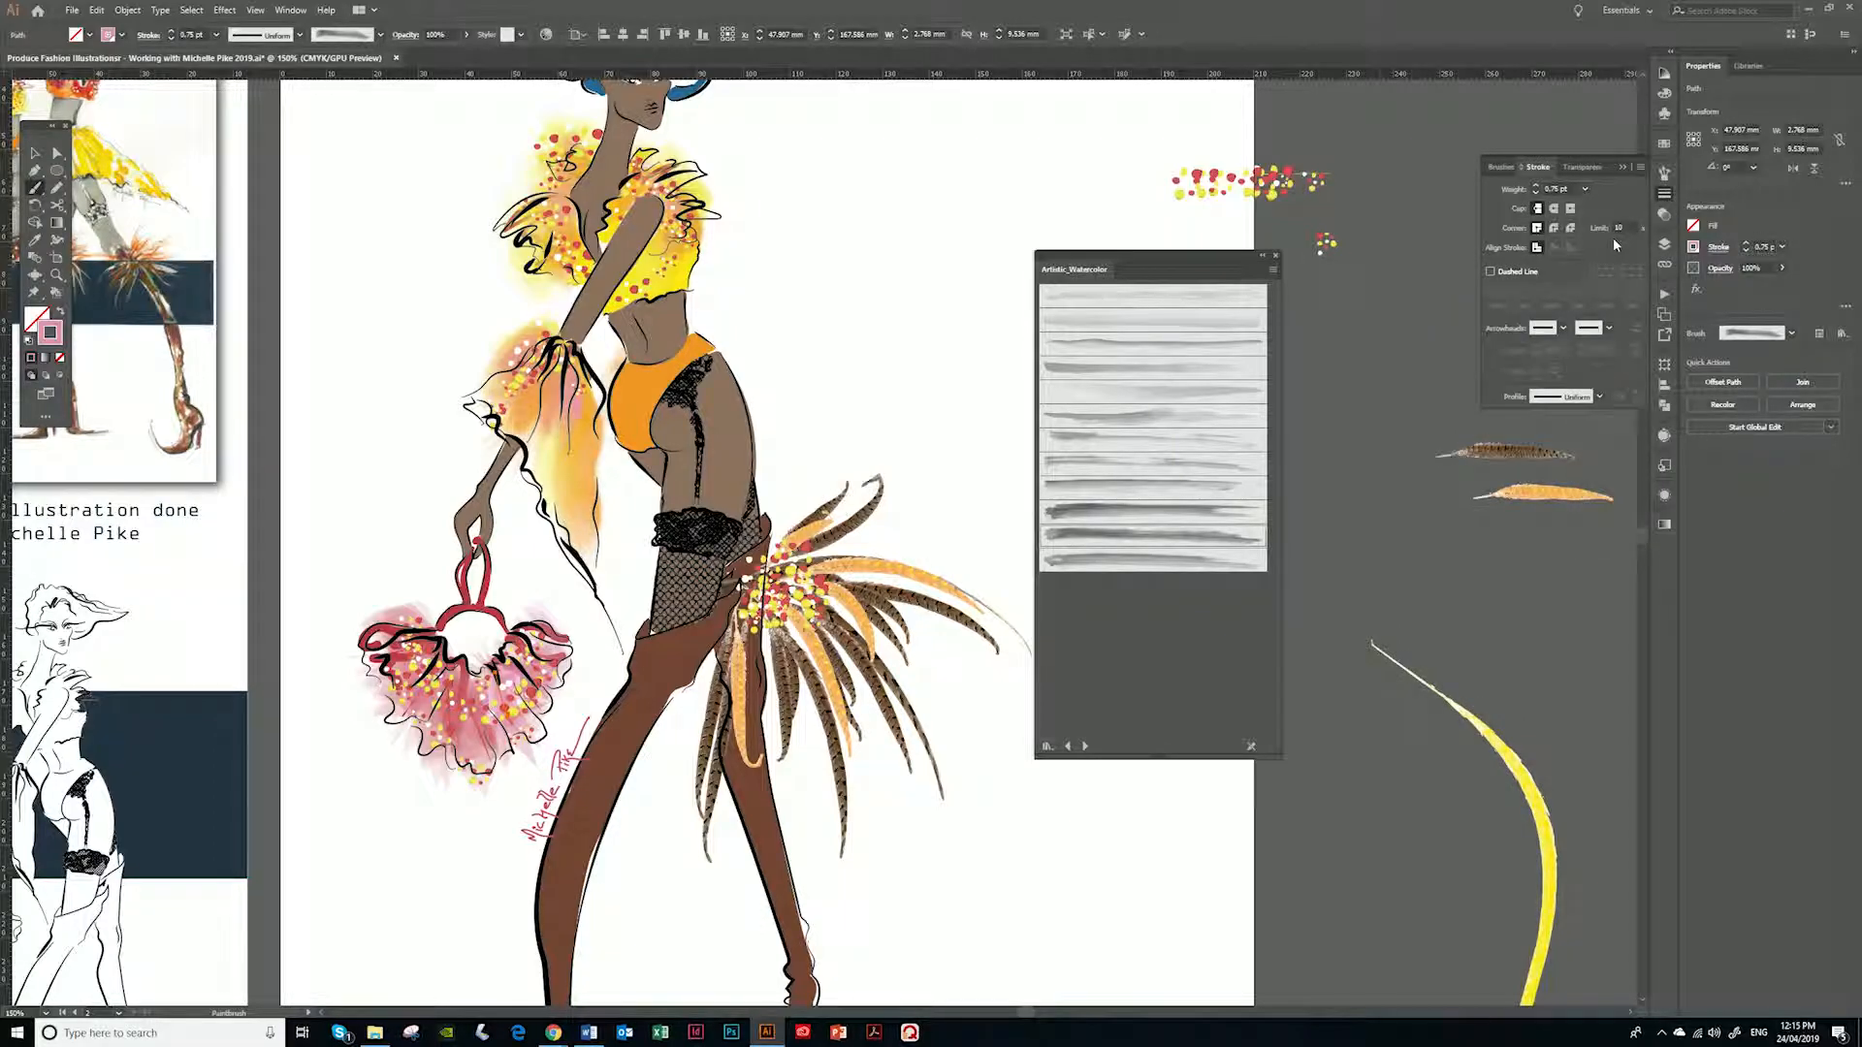
pyautogui.click(1584, 189)
pyautogui.click(1605, 204)
pyautogui.moveTo(419, 625)
pyautogui.mouseDown()
pyautogui.moveTo(378, 660)
pyautogui.moveTo(409, 707)
pyautogui.mouseUp()
pyautogui.moveTo(497, 665)
pyautogui.mouseDown()
pyautogui.moveTo(512, 697)
pyautogui.moveTo(528, 688)
pyautogui.mouseUp()
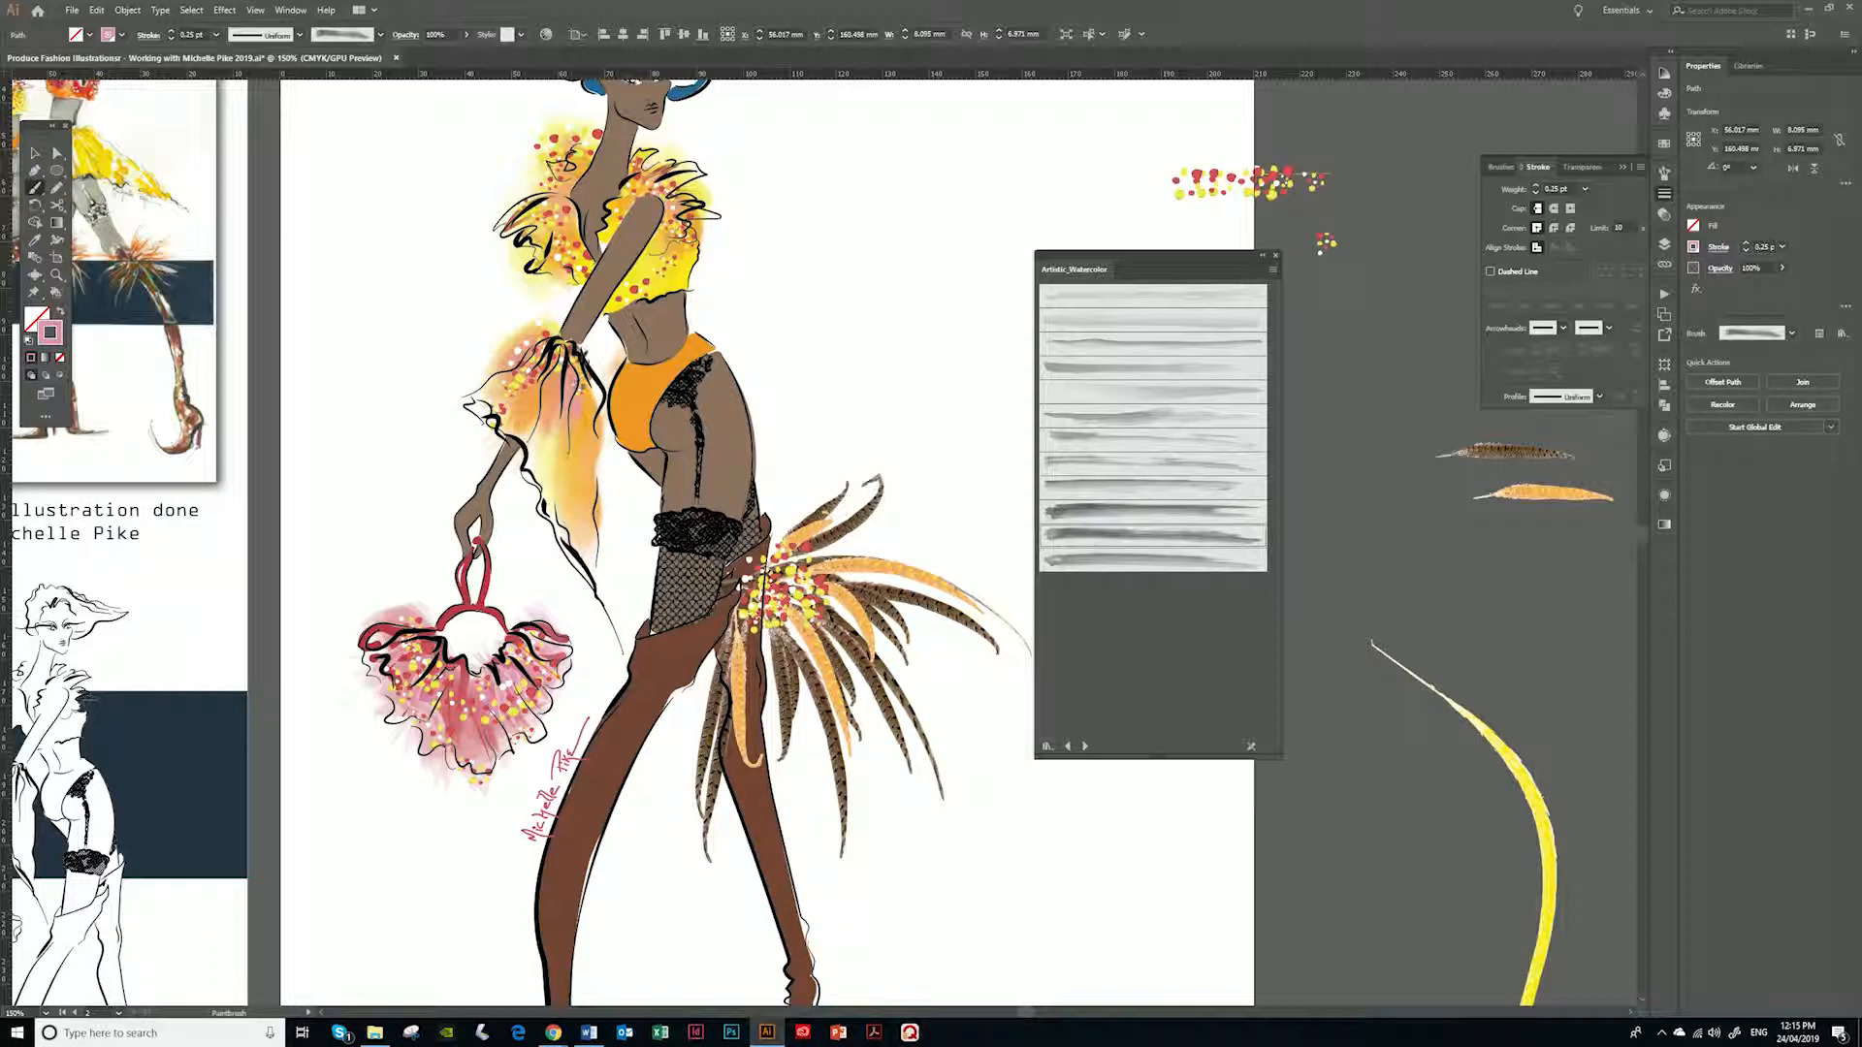
pyautogui.moveTo(509, 398); pyautogui.dragTo(561, 342)
pyautogui.moveTo(682, 191); pyautogui.dragTo(653, 161)
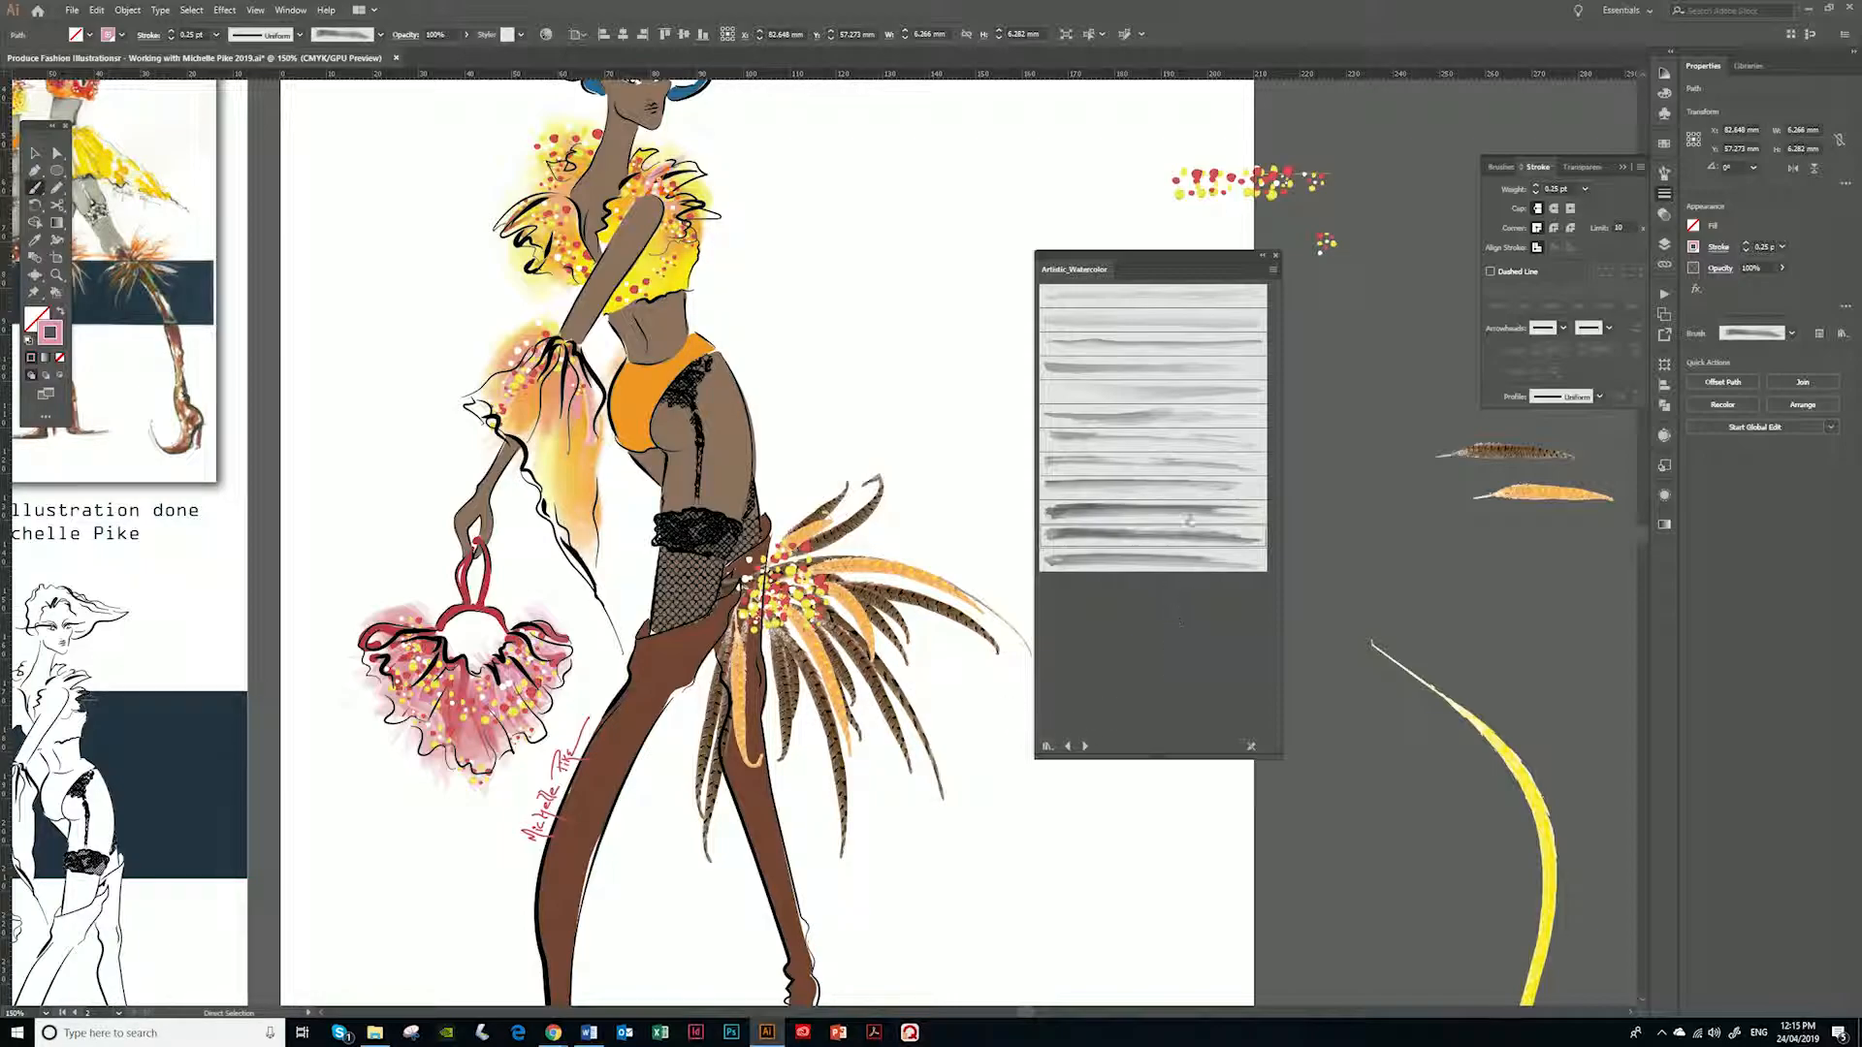
# Paint a trail of the coloured dot scatter brush down the front boot on the Garment Fill layer
pyautogui.moveTo(1204, 259); pyautogui.dragTo(1361, 304)
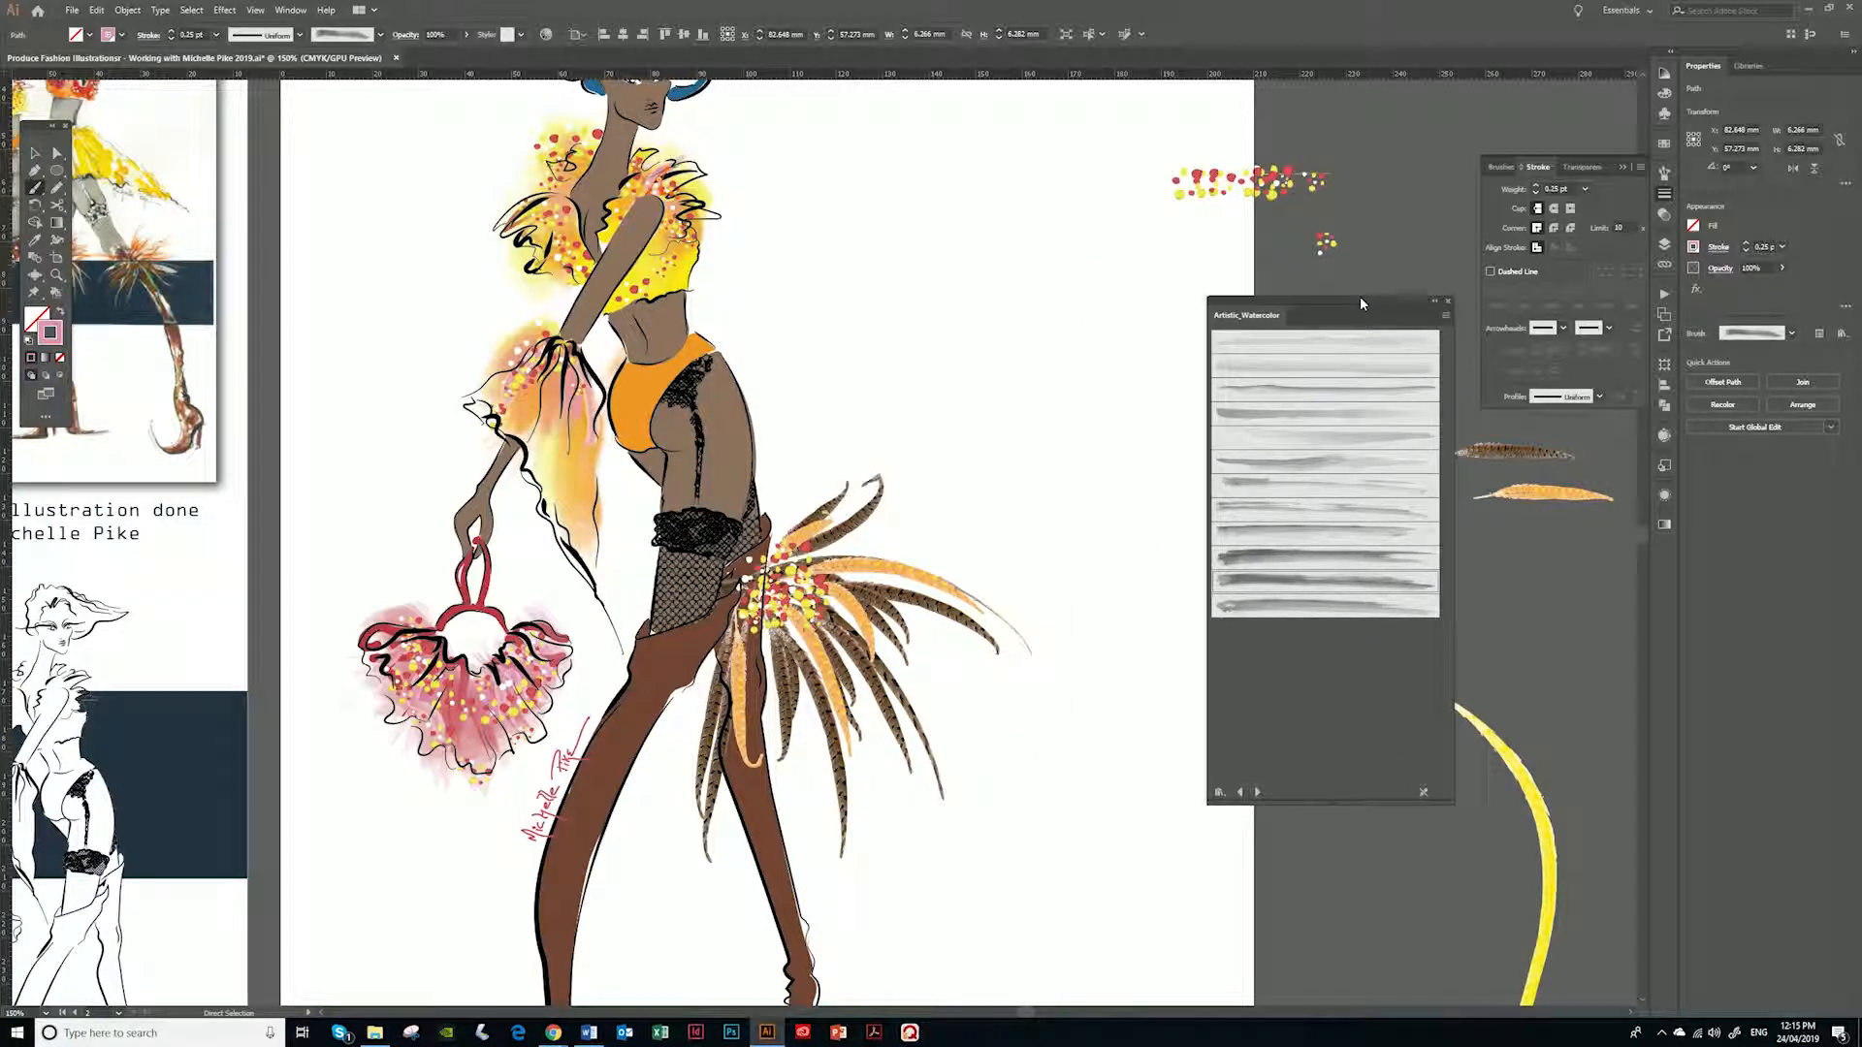
pyautogui.hotkey('ctrl', '1')
pyautogui.moveTo(1020, 600)
pyautogui.mouseDown()
pyautogui.moveTo(986, 565)
pyautogui.moveTo(940, 367)
pyautogui.mouseUp()
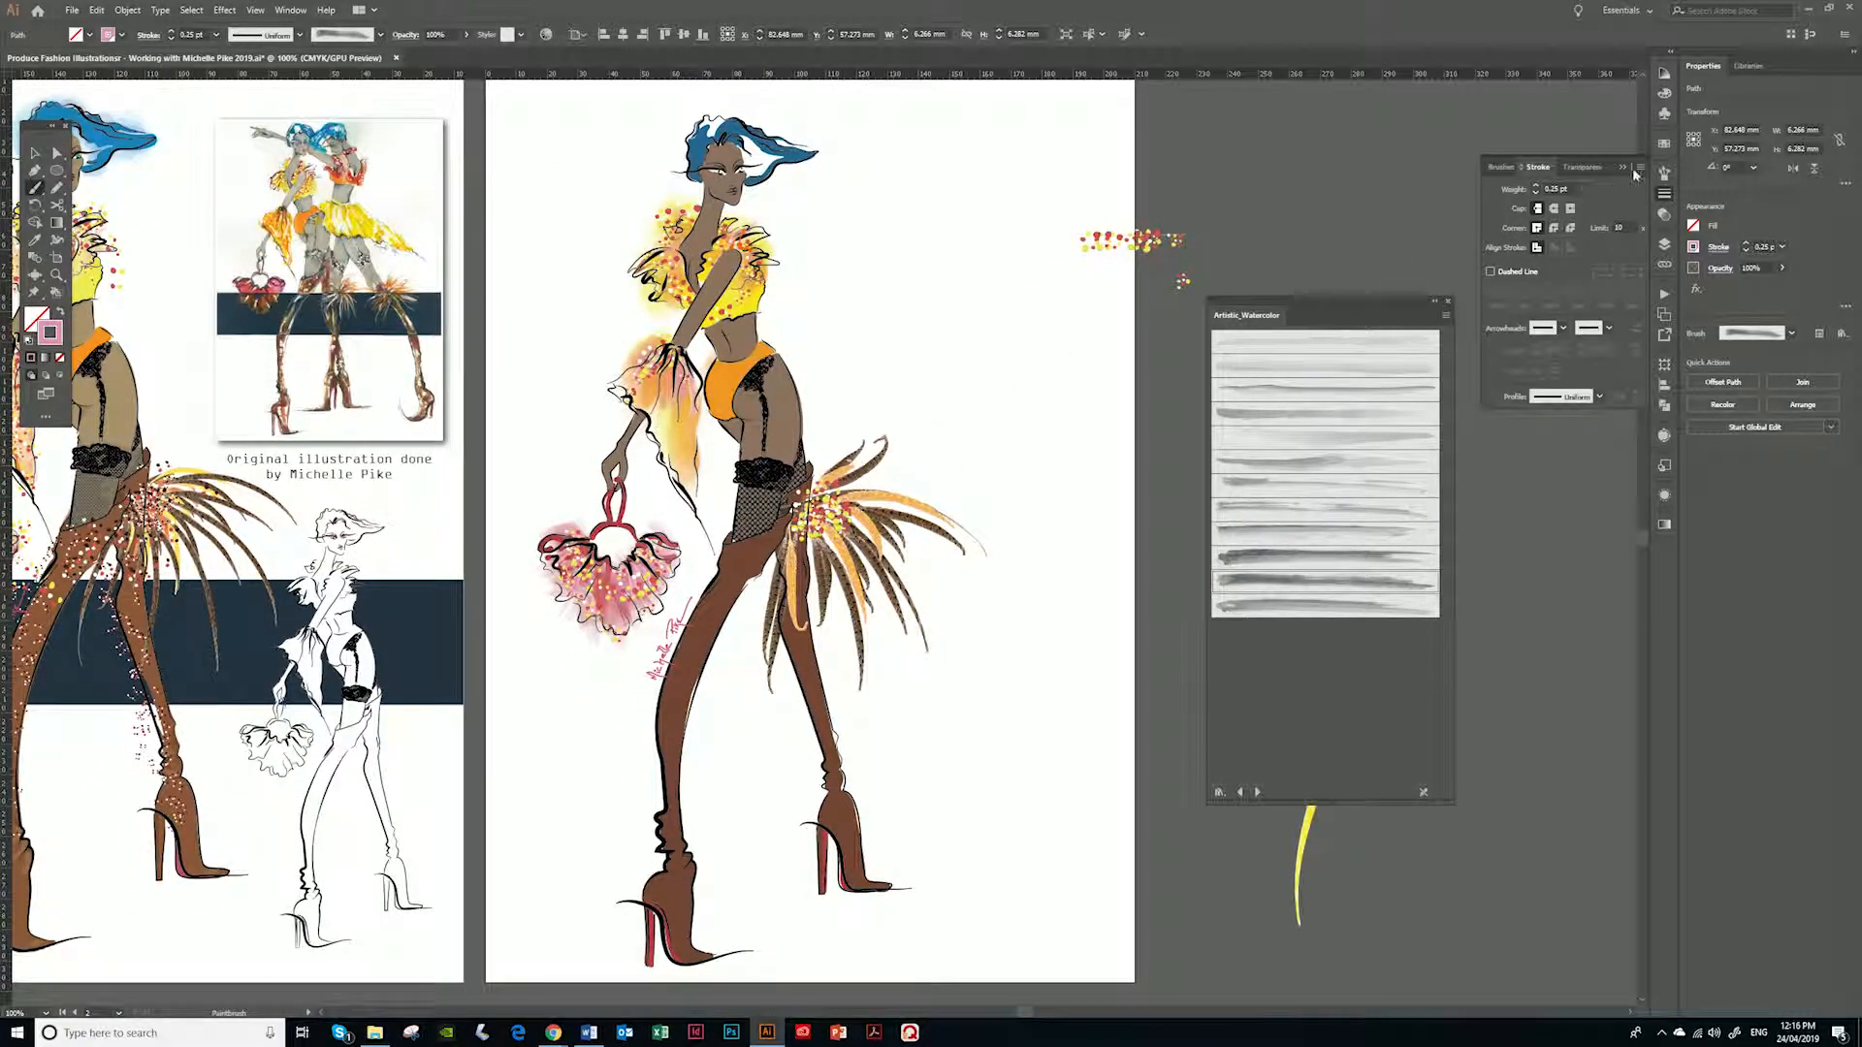
pyautogui.click(1664, 173)
pyautogui.click(1413, 215)
pyautogui.click(1664, 244)
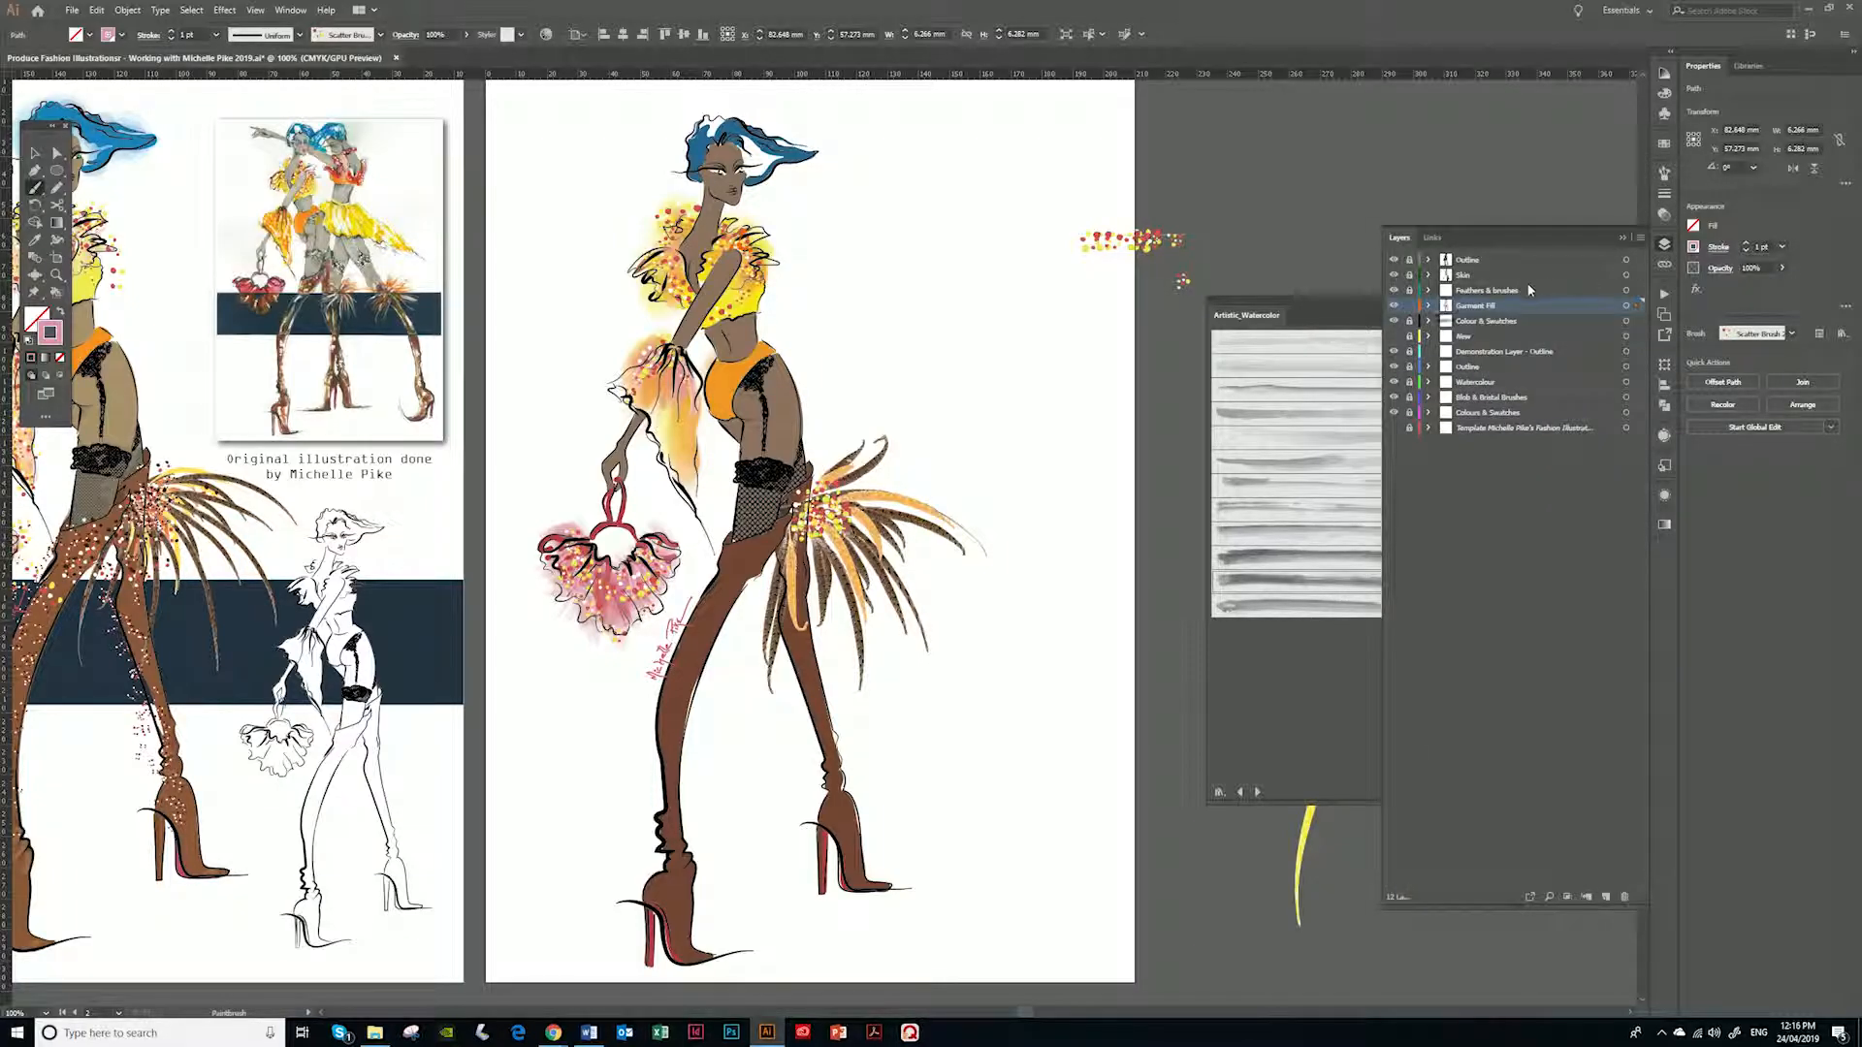
pyautogui.click(1501, 290)
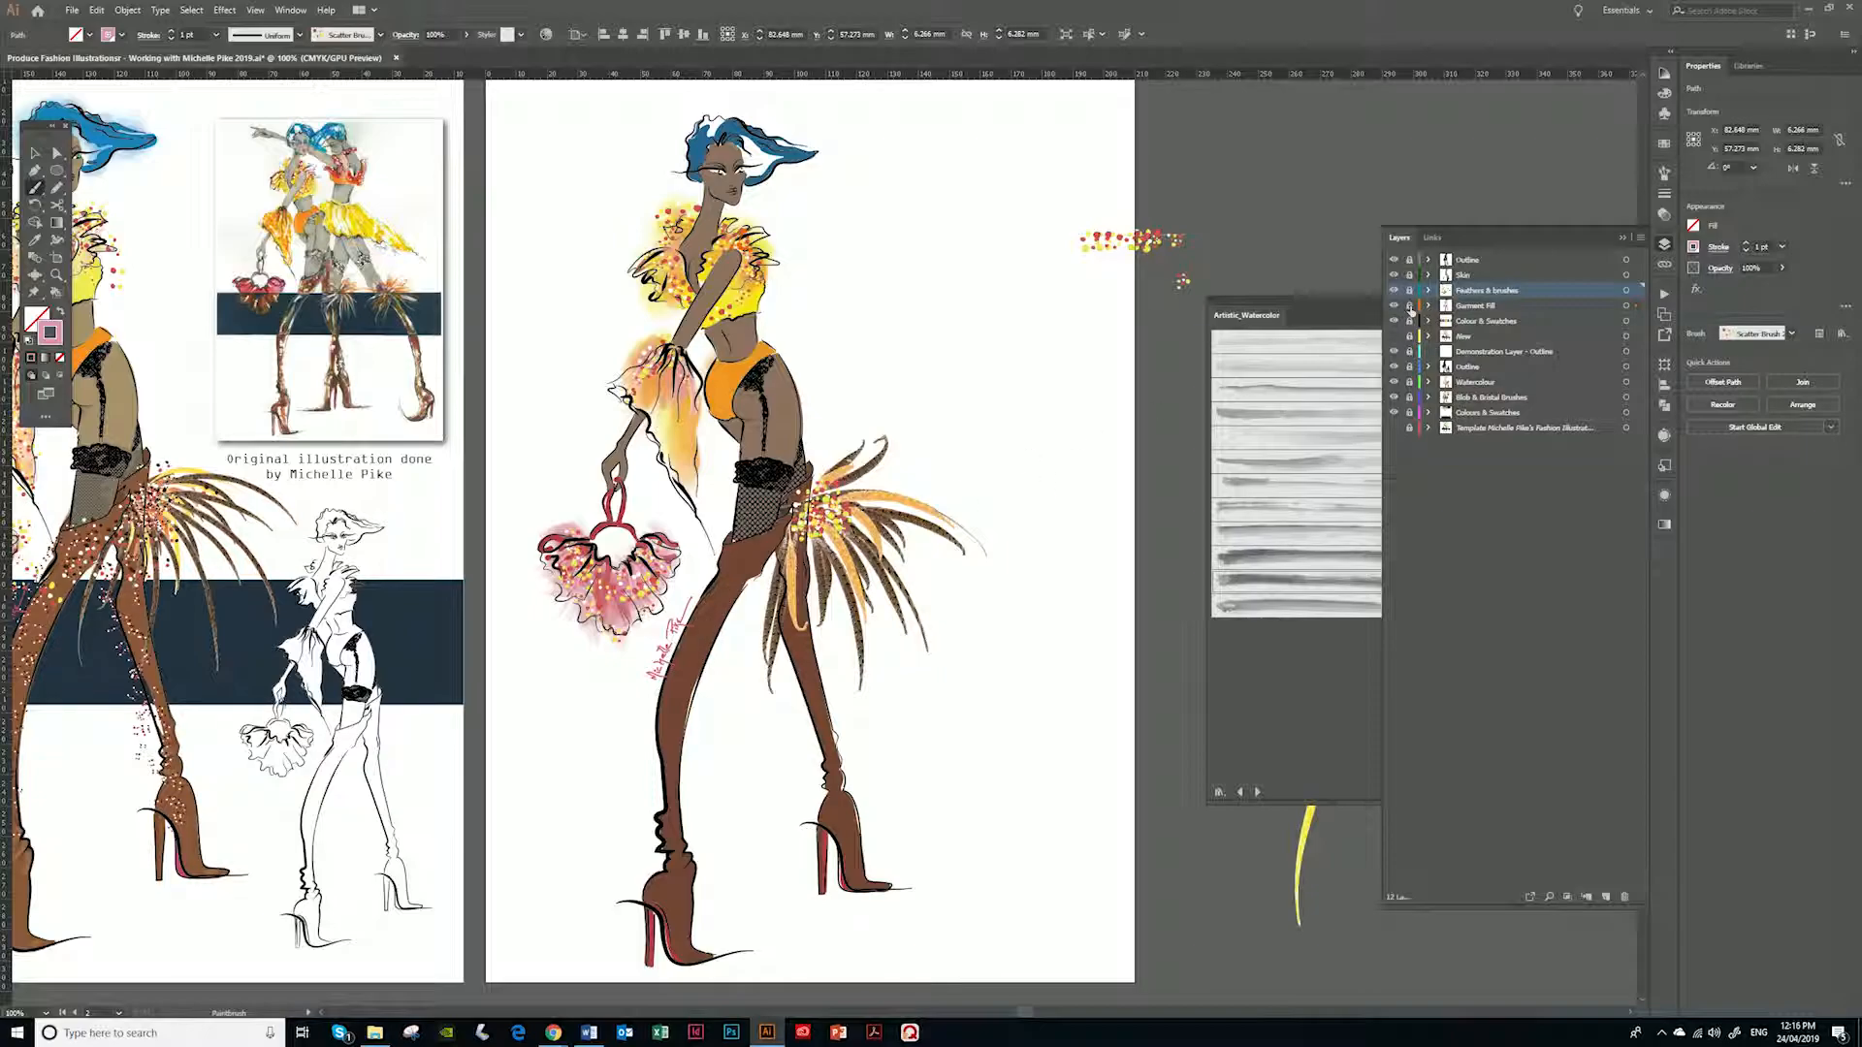
pyautogui.hotkey('ctrl', 'shift', 'a')
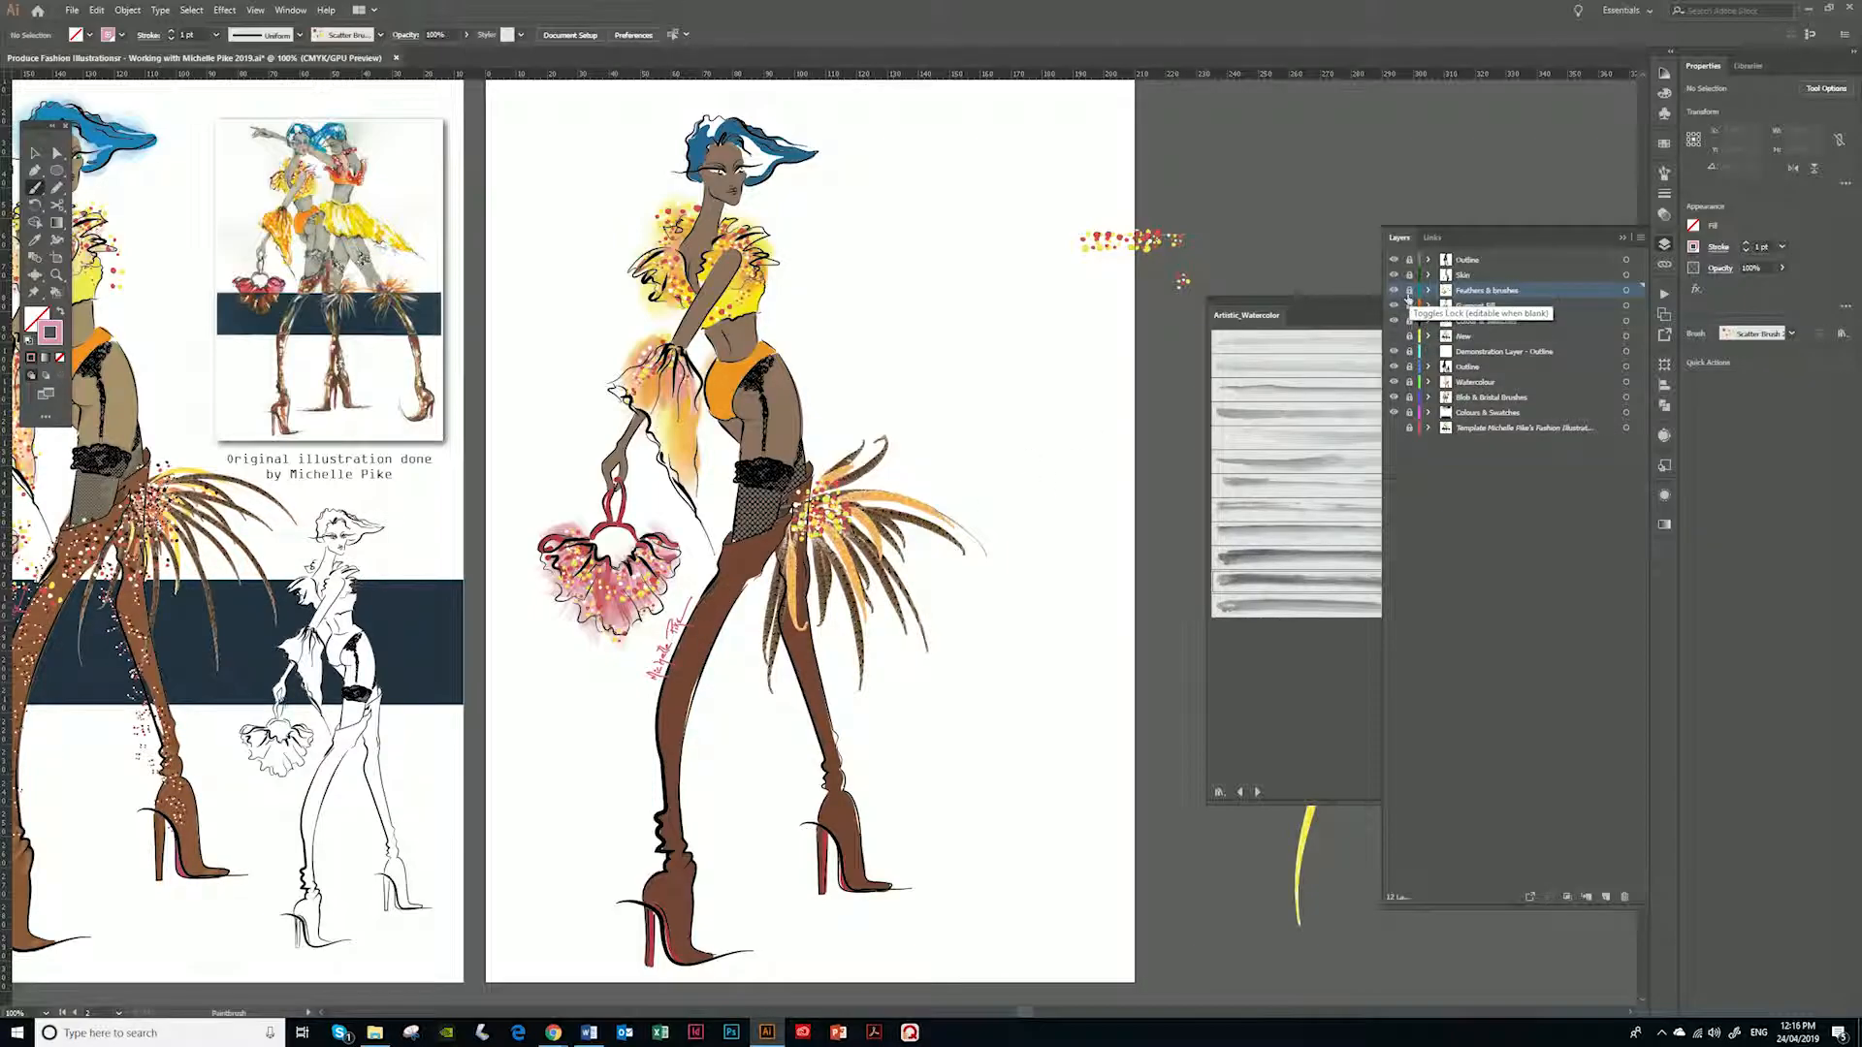
pyautogui.click(1476, 305)
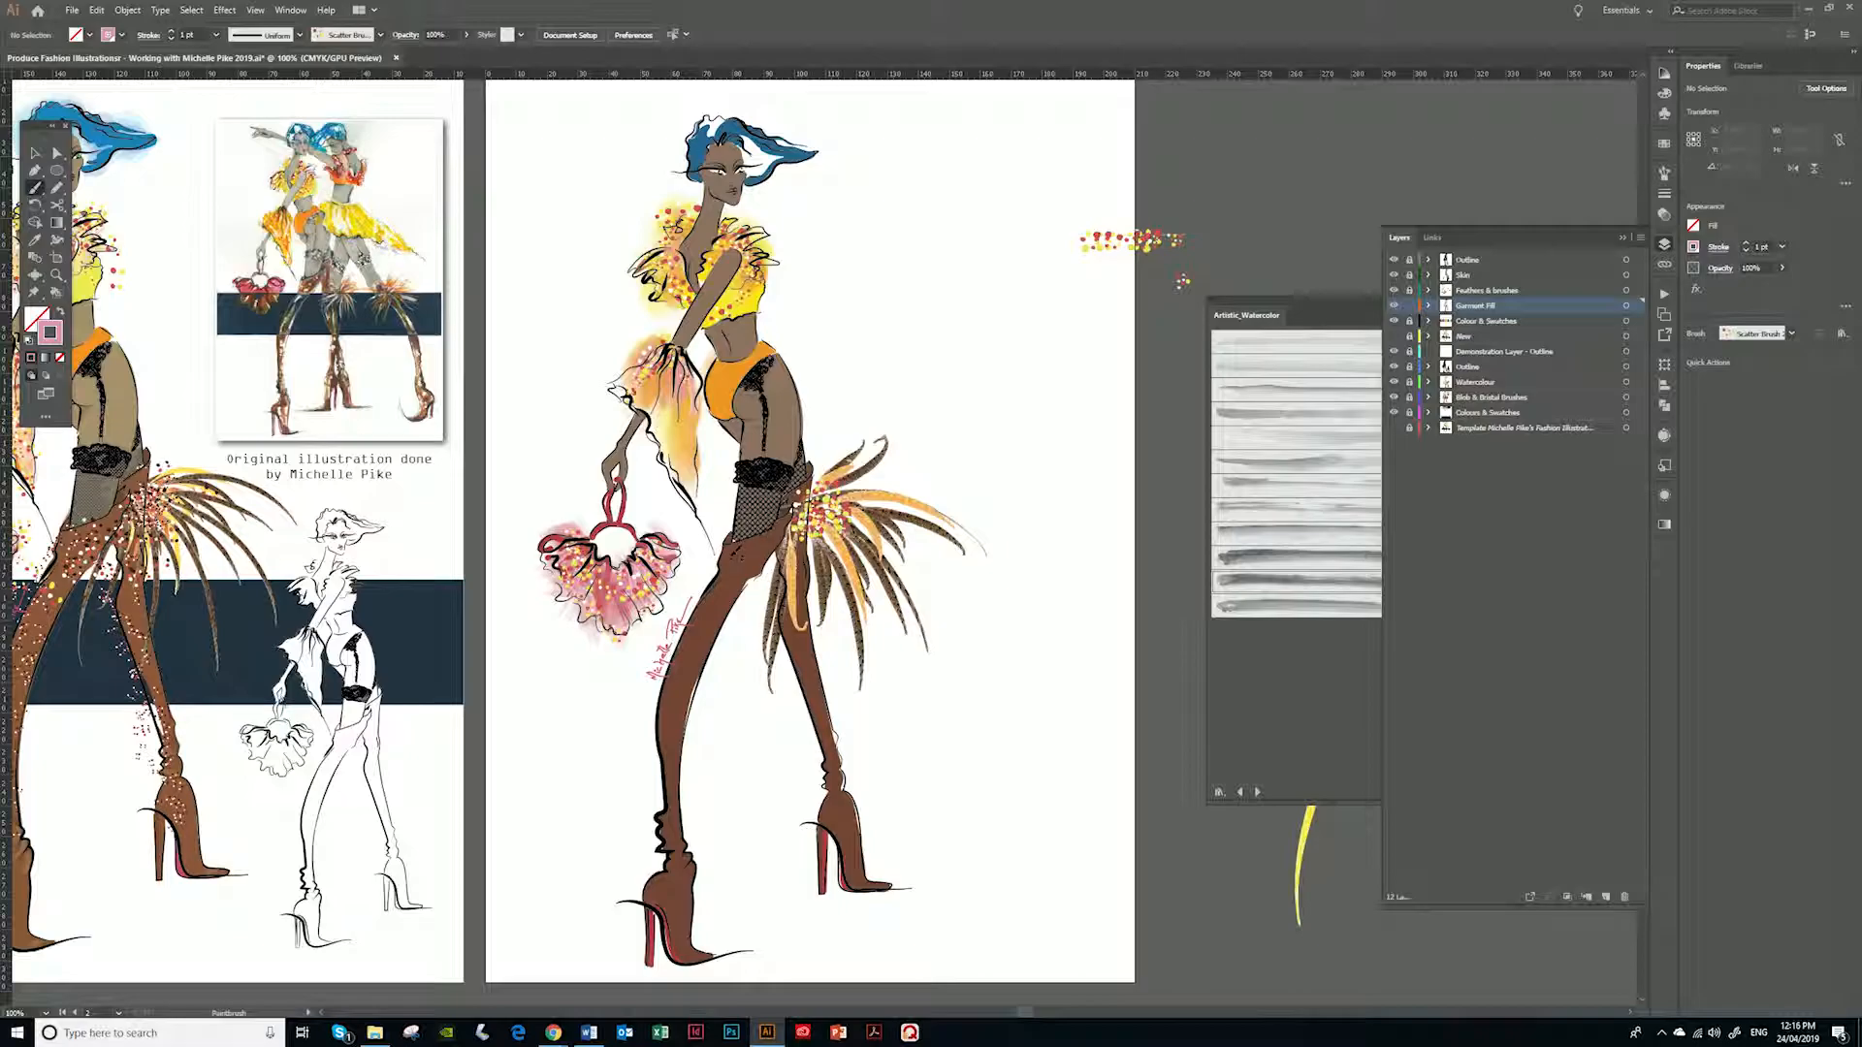
pyautogui.moveTo(669, 878); pyautogui.dragTo(670, 882)
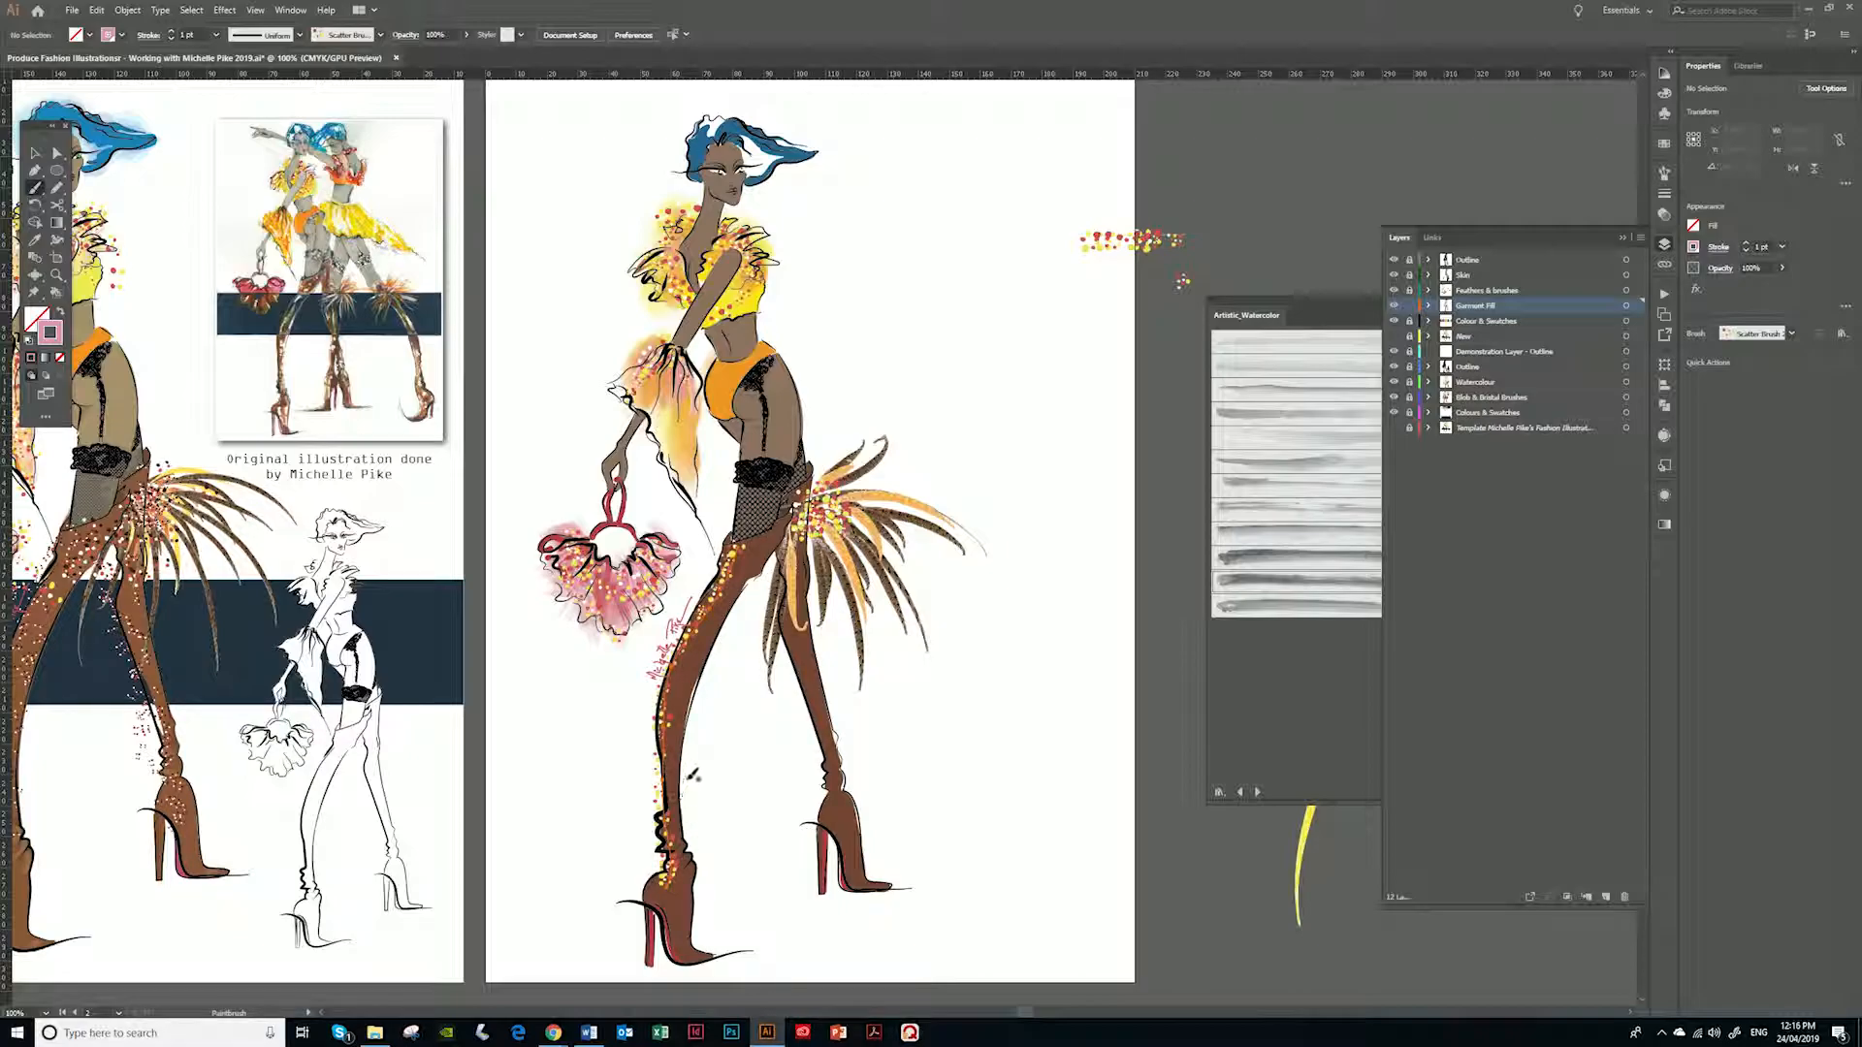
# Try a dot trail on the back boot at 0.5 pt and 2 pt, remove it, and paint 0.5 pt dots across the front boot's thigh
pyautogui.moveTo(797, 606); pyautogui.dragTo(846, 822)
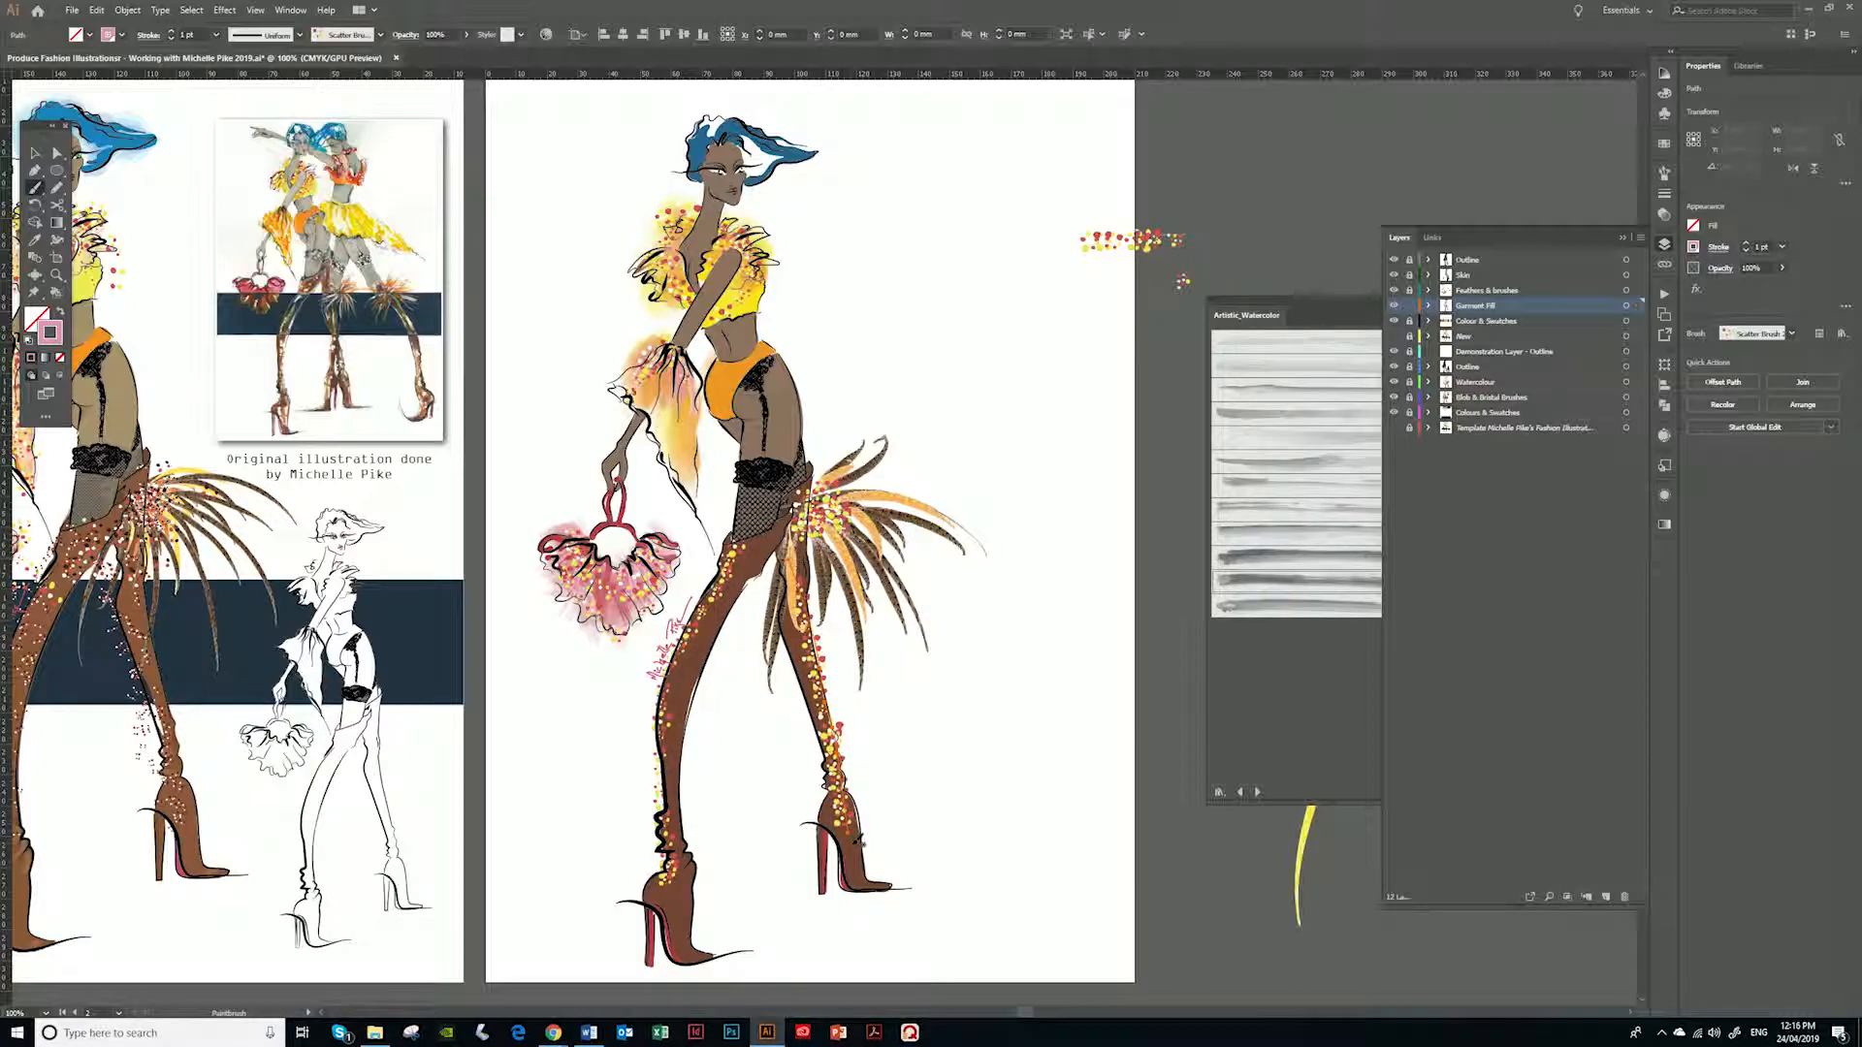
pyautogui.click(1664, 193)
pyautogui.click(1587, 189)
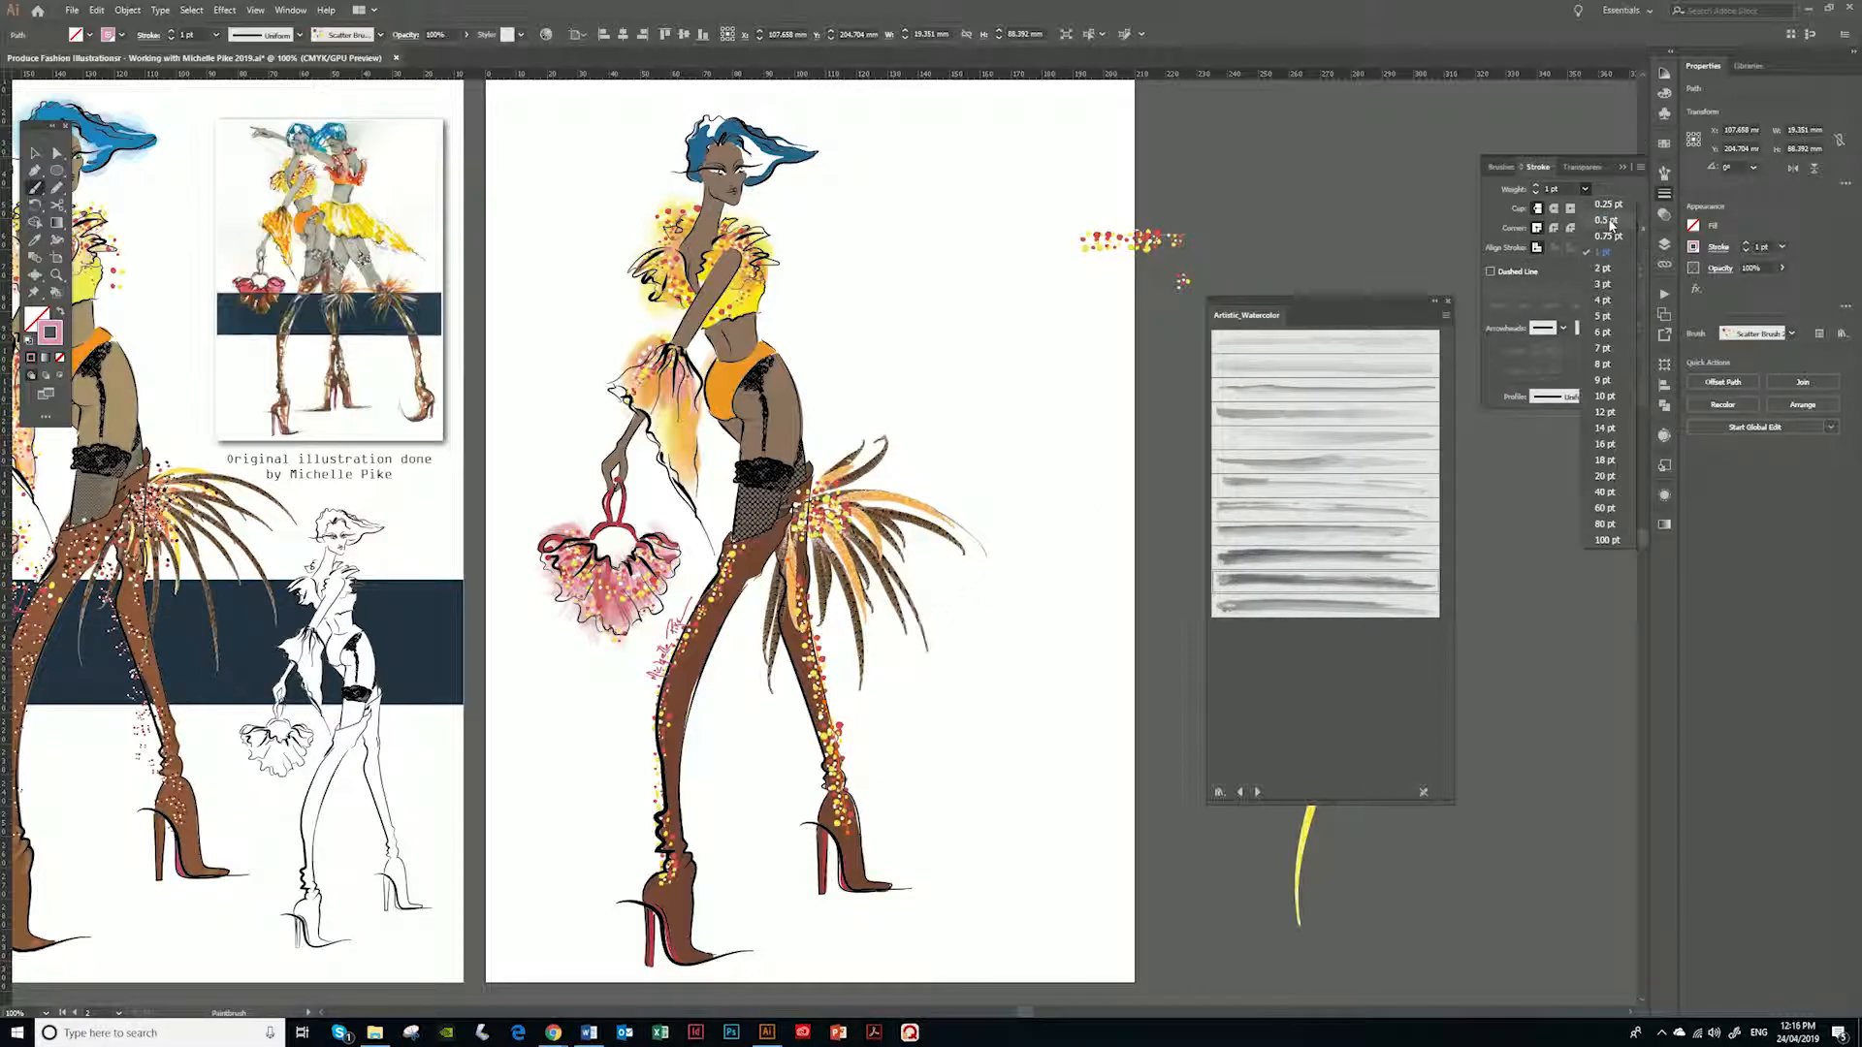
pyautogui.click(1607, 220)
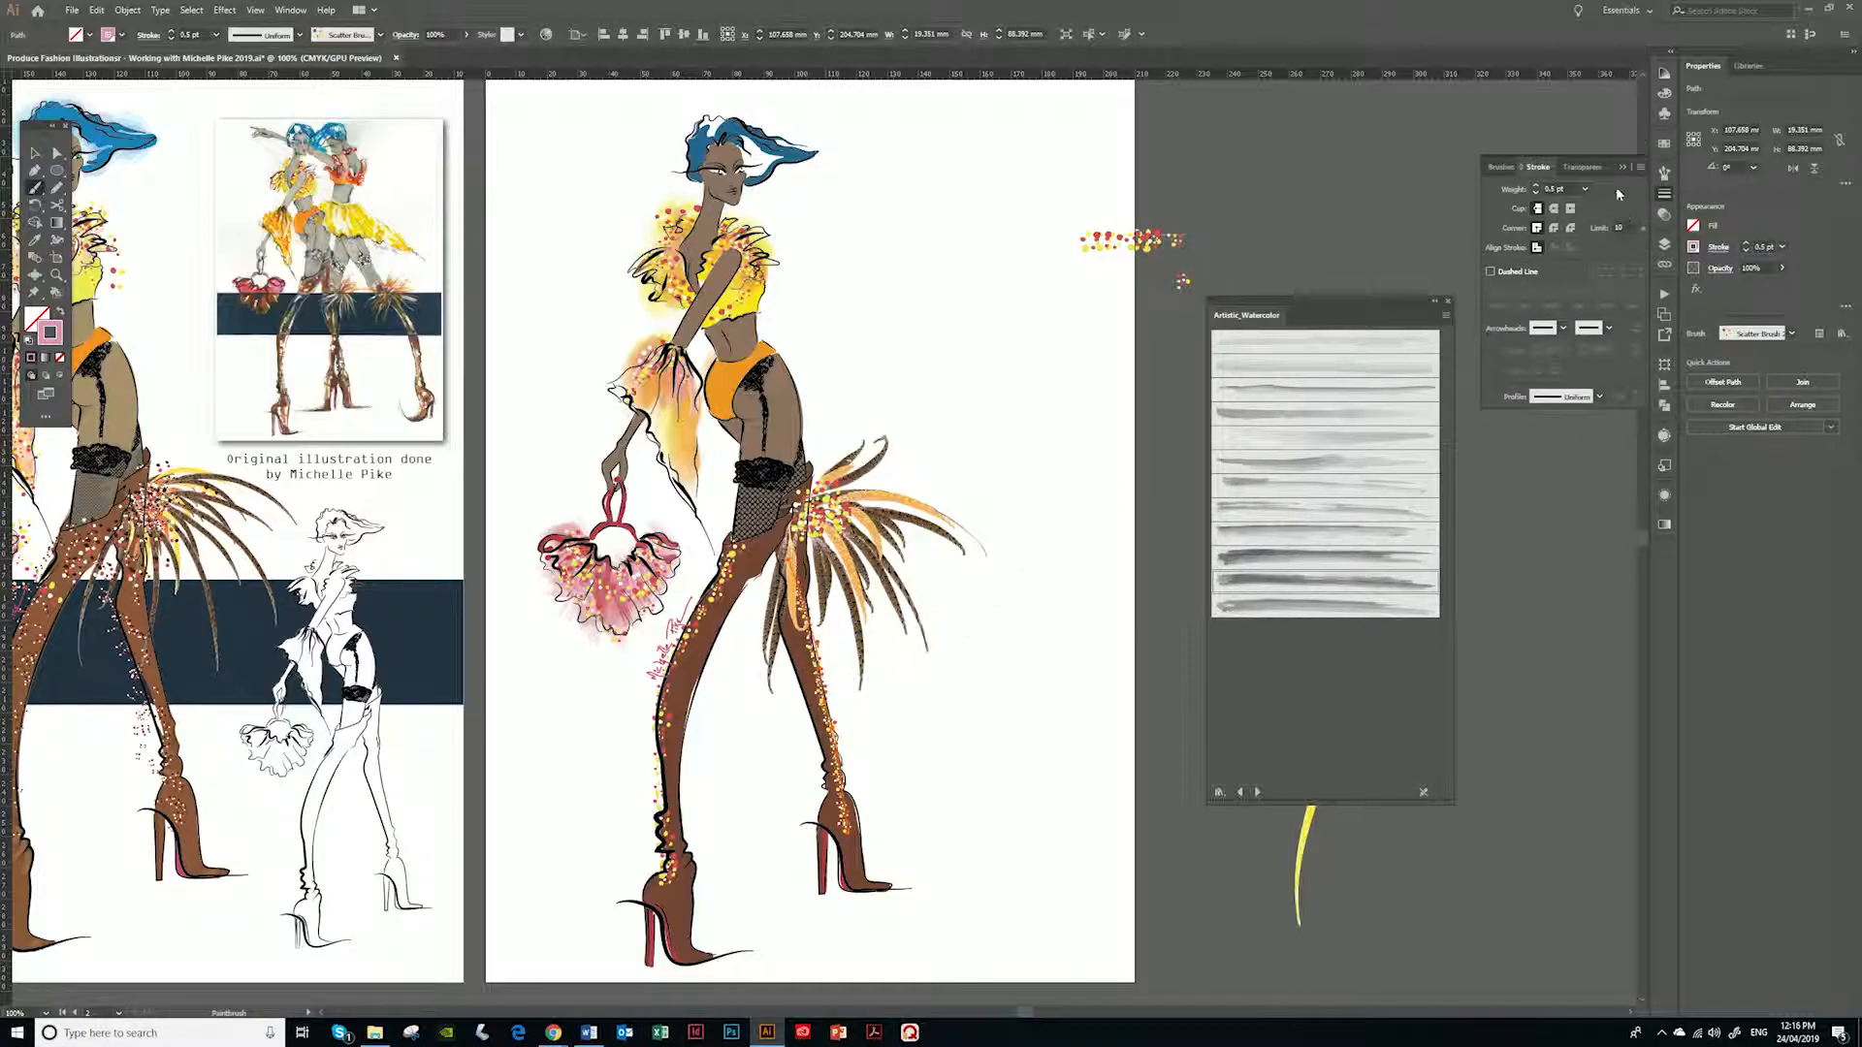
pyautogui.click(1584, 189)
pyautogui.click(1612, 273)
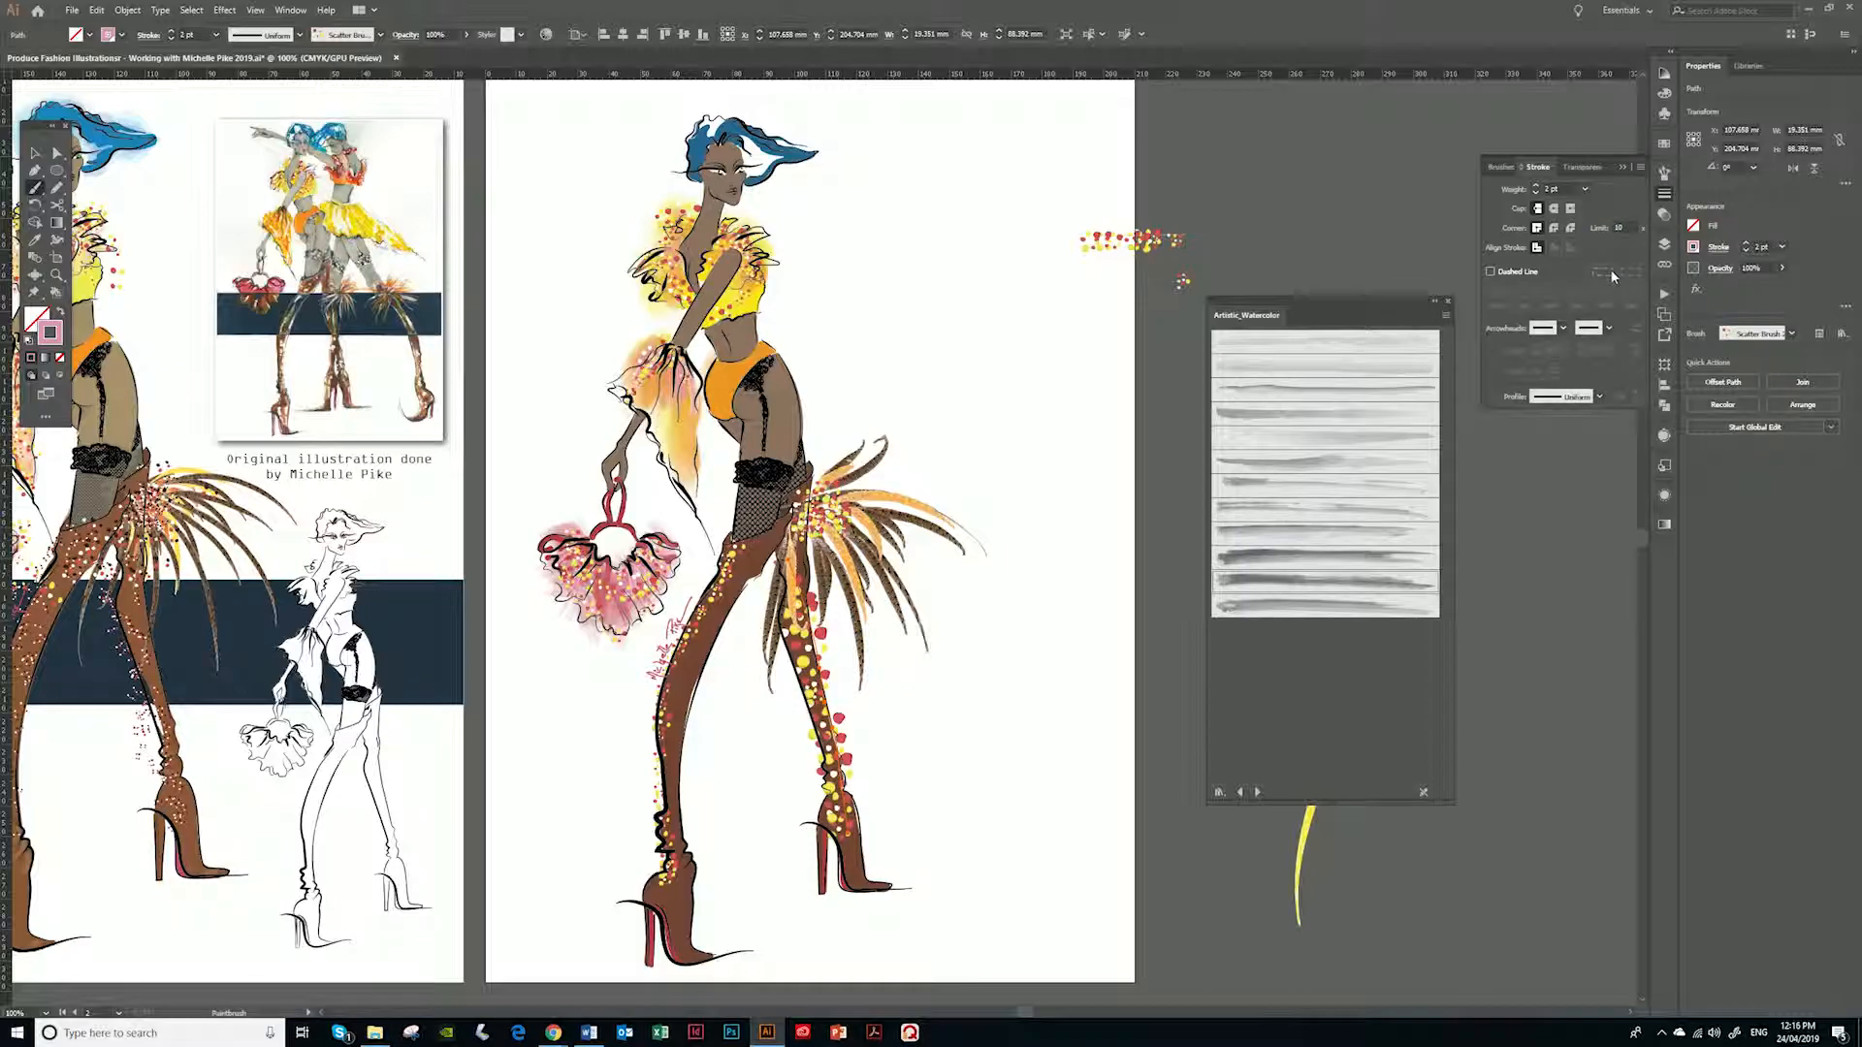
pyautogui.press('Delete')
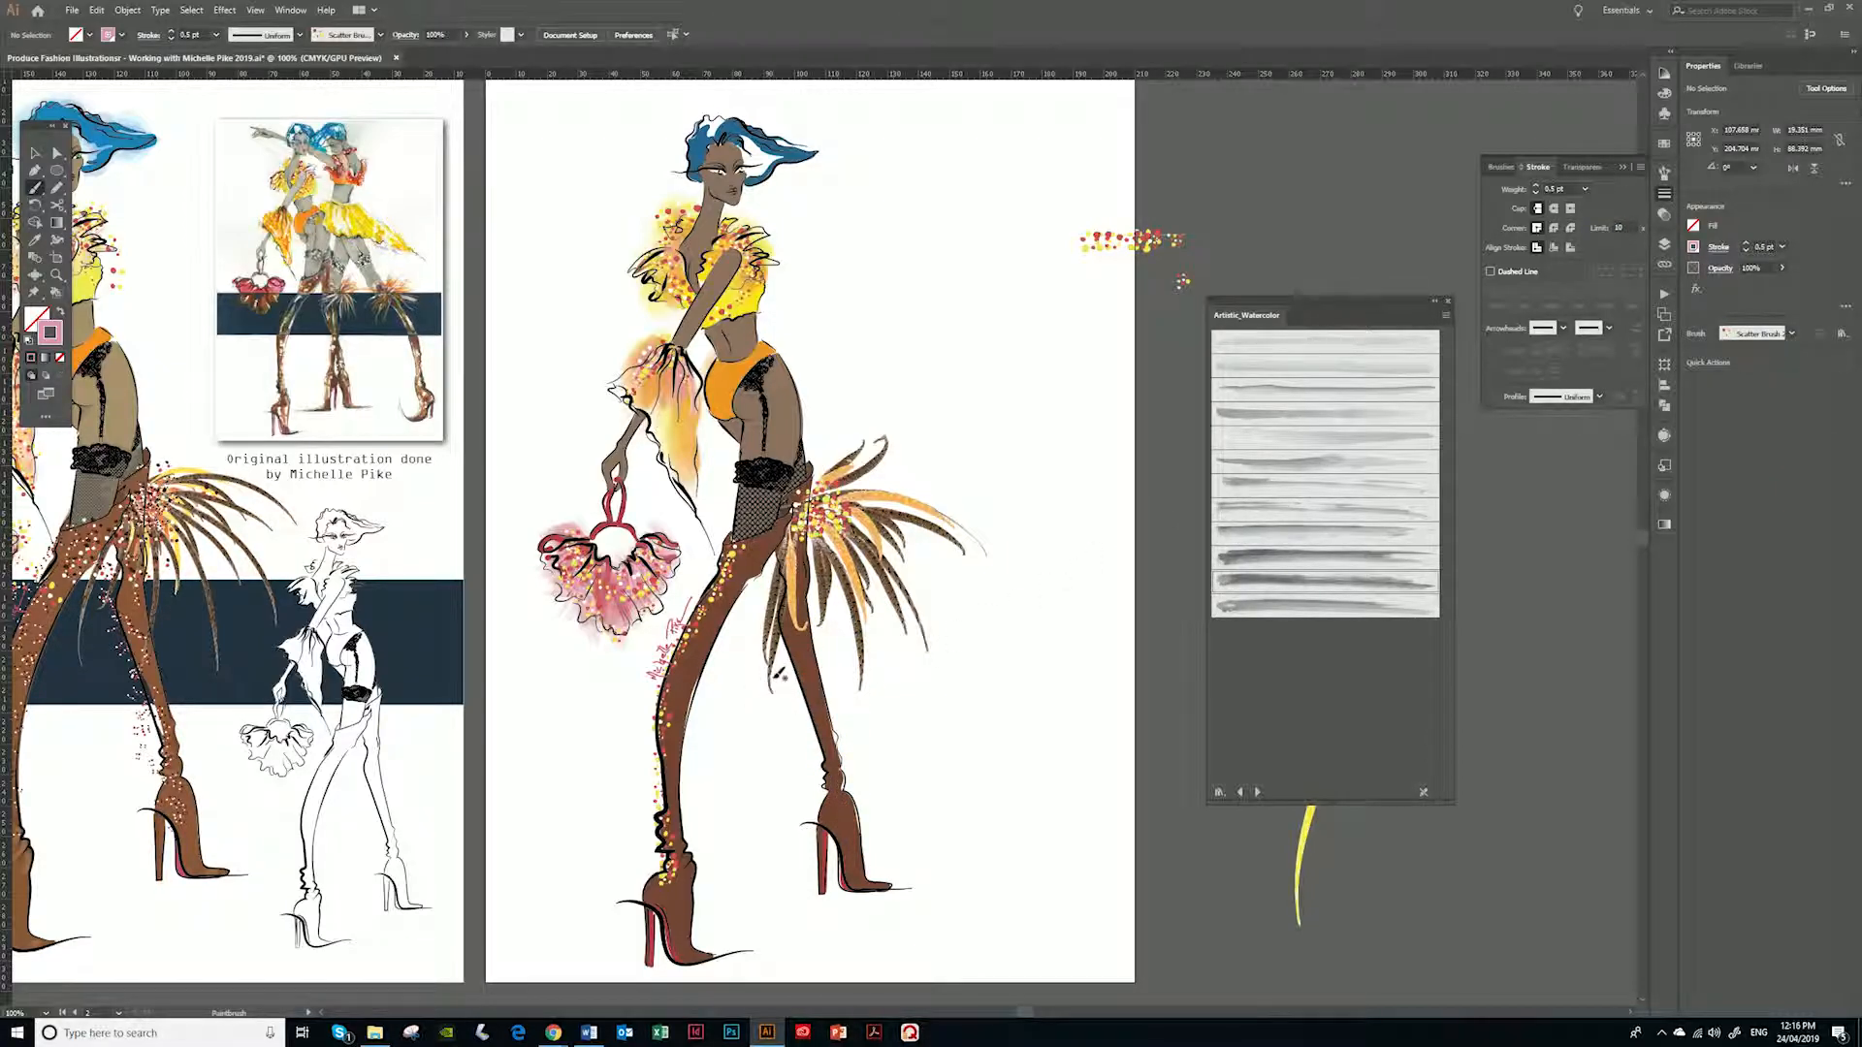
pyautogui.moveTo(737, 548); pyautogui.dragTo(706, 632)
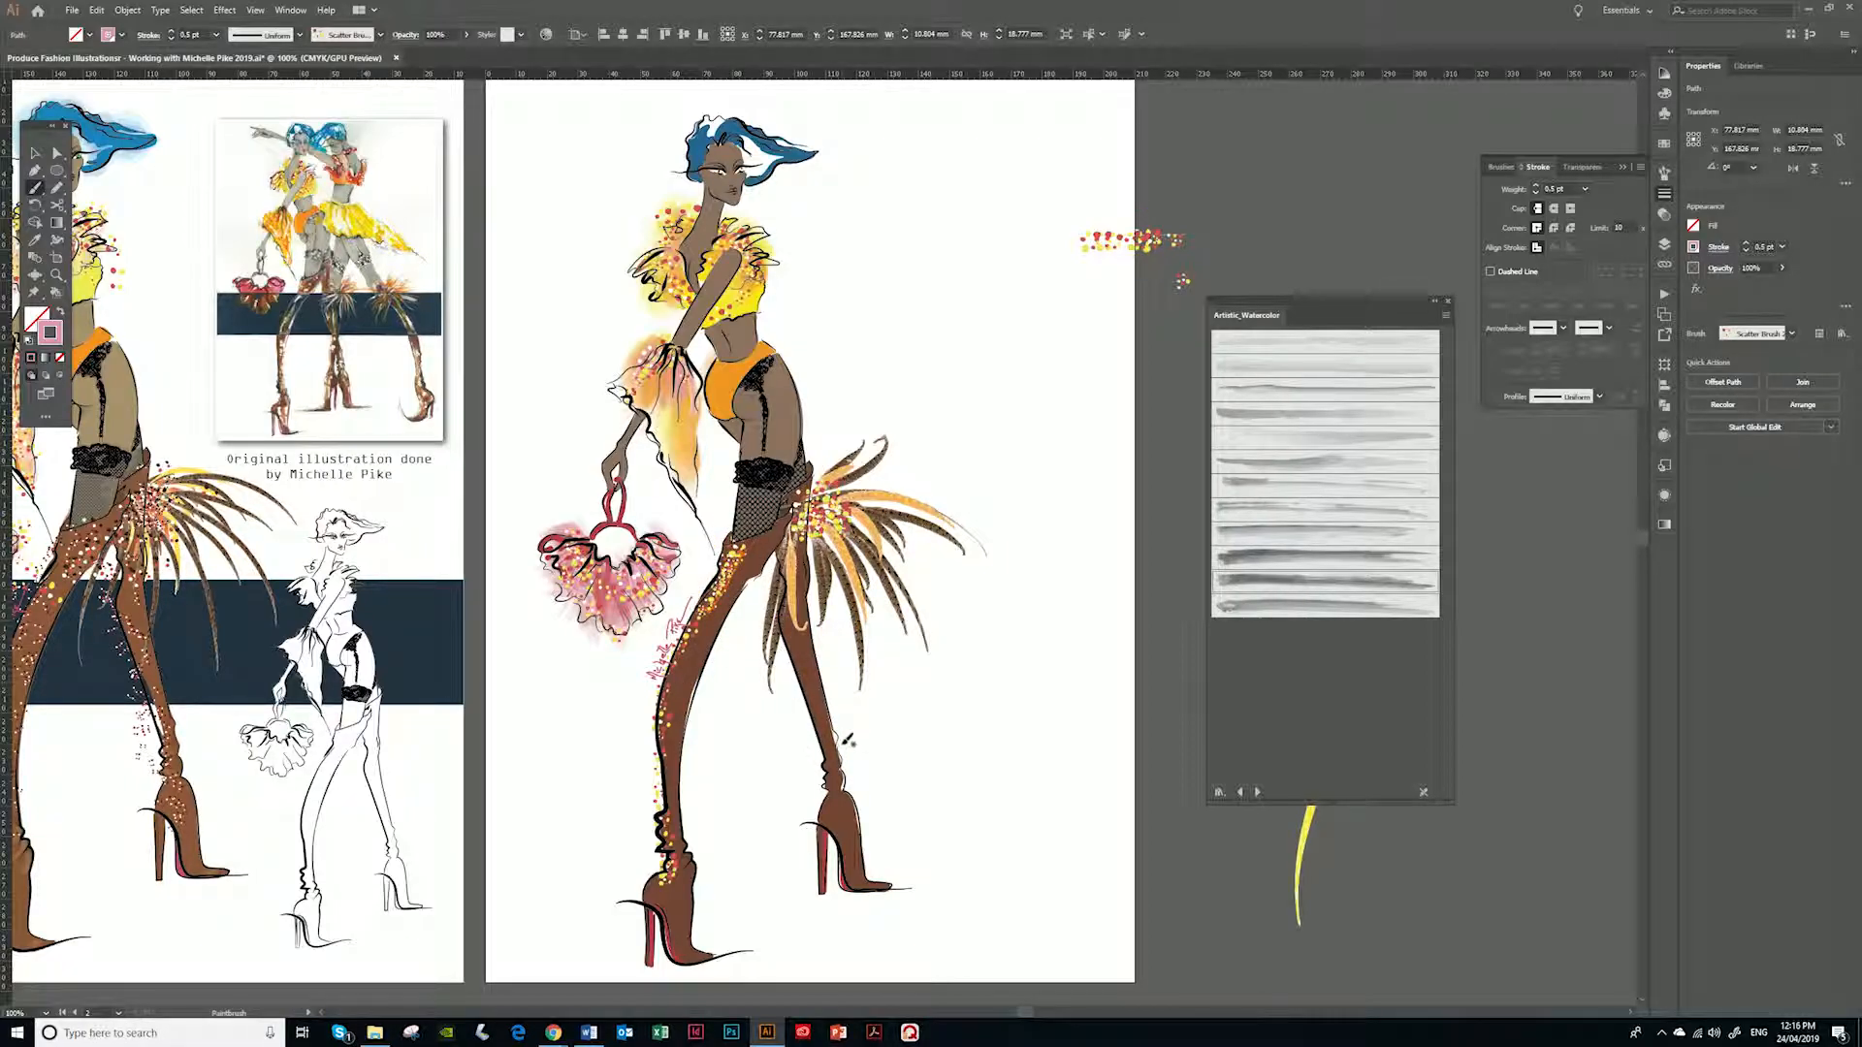
# Switch to the Blob Brush with nothing selected, and set a white stroke with no fill
pyautogui.click(36, 191)
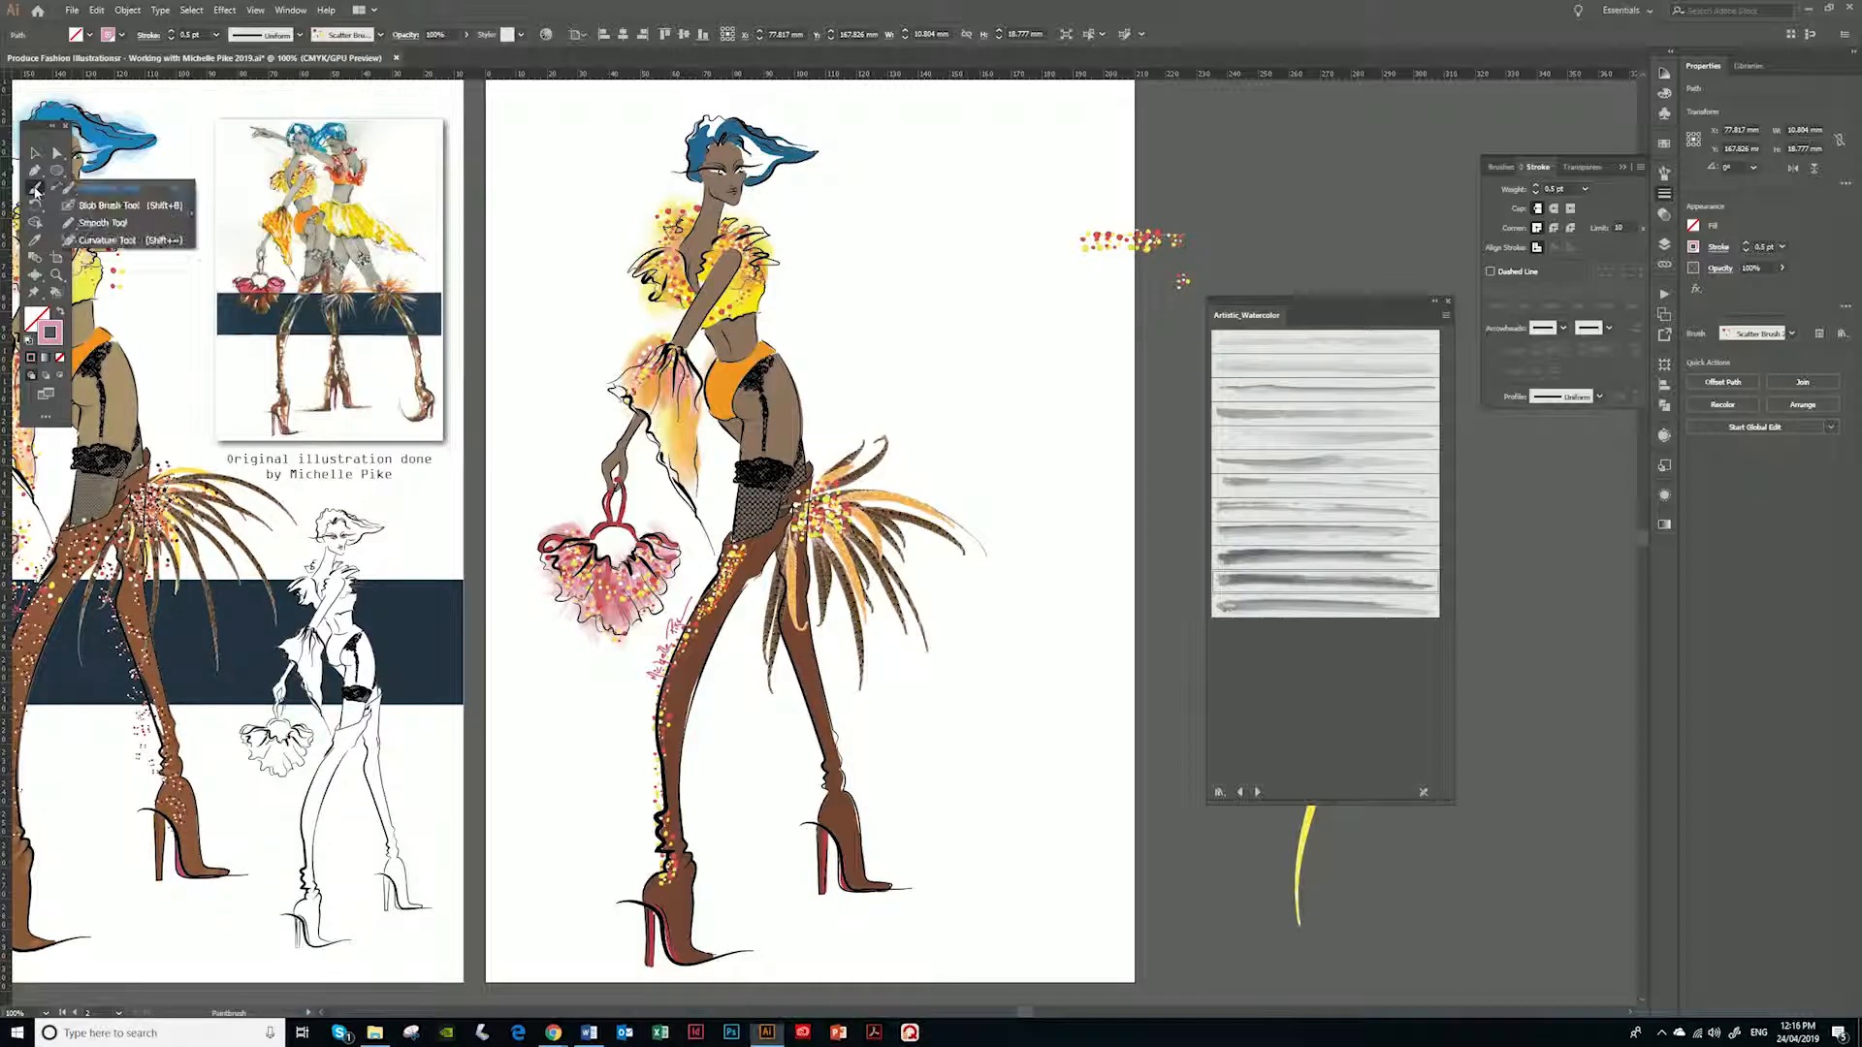
pyautogui.click(106, 206)
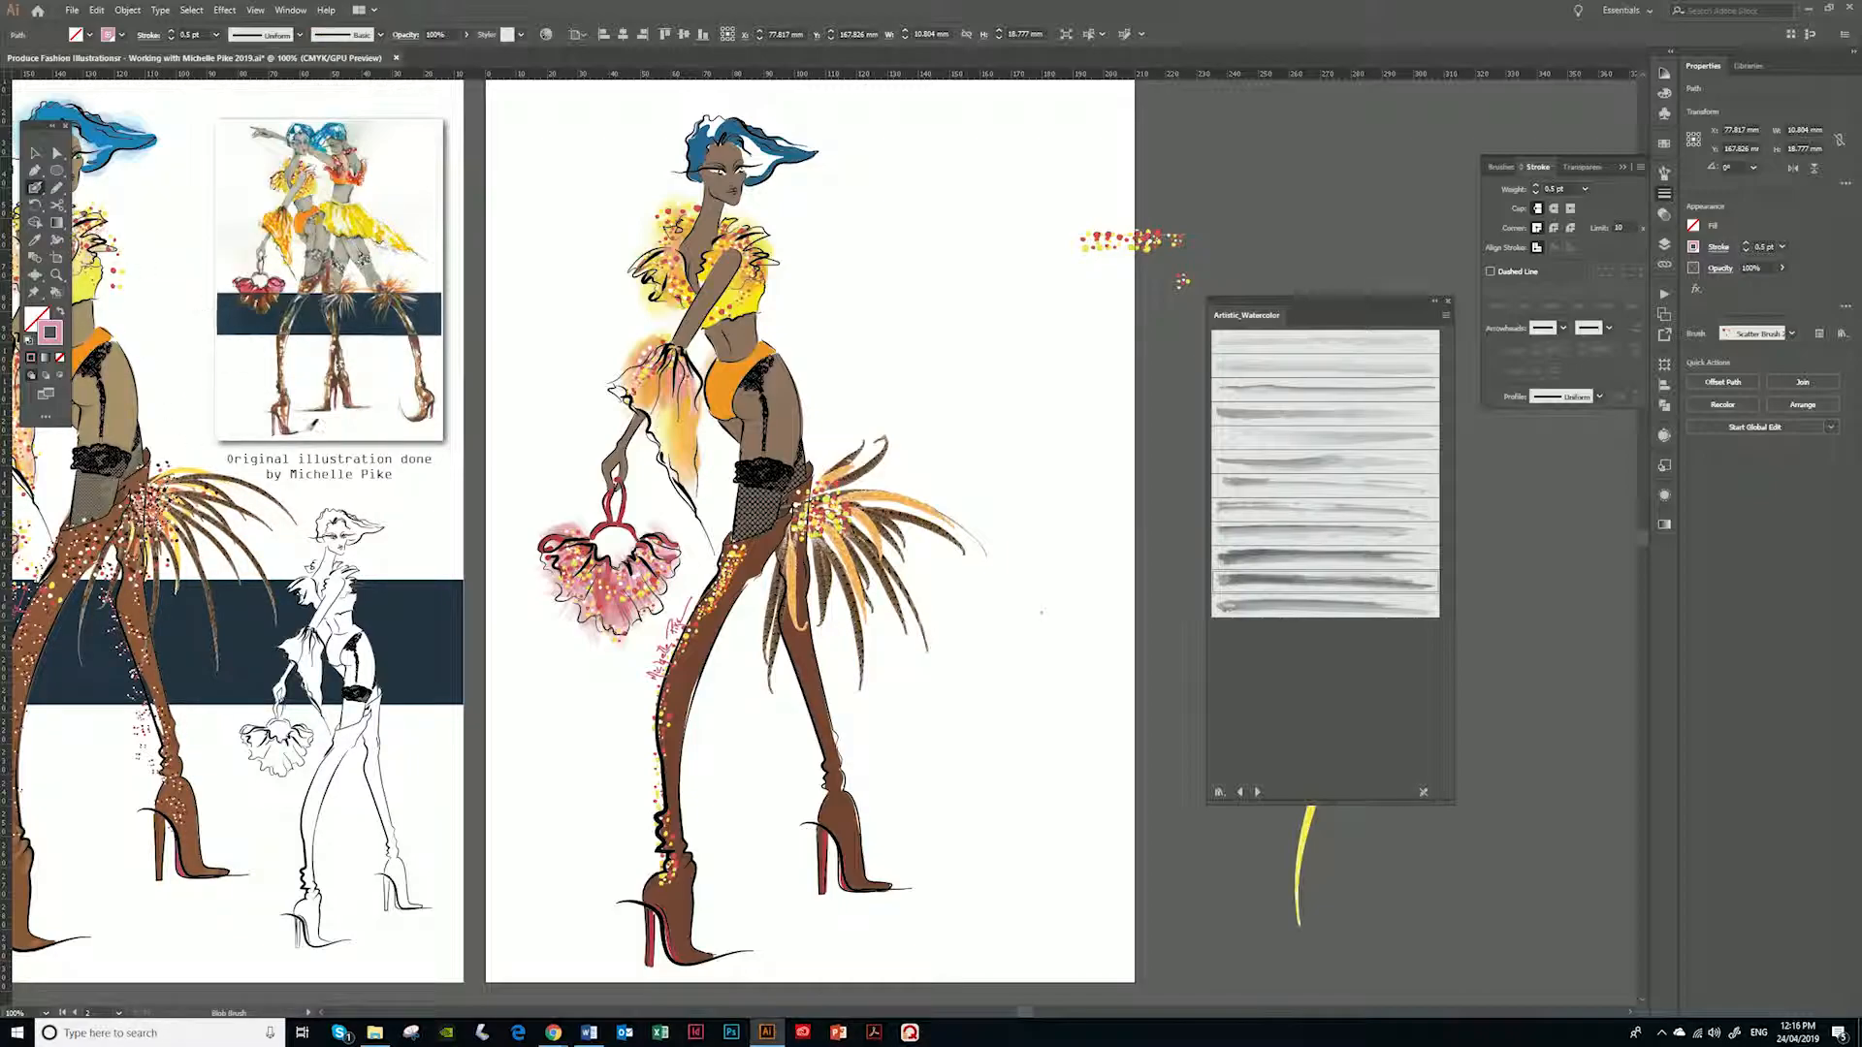
pyautogui.click(27, 338)
pyautogui.hotkey('ctrl', 'z')
pyautogui.press('a')
pyautogui.click(1026, 702)
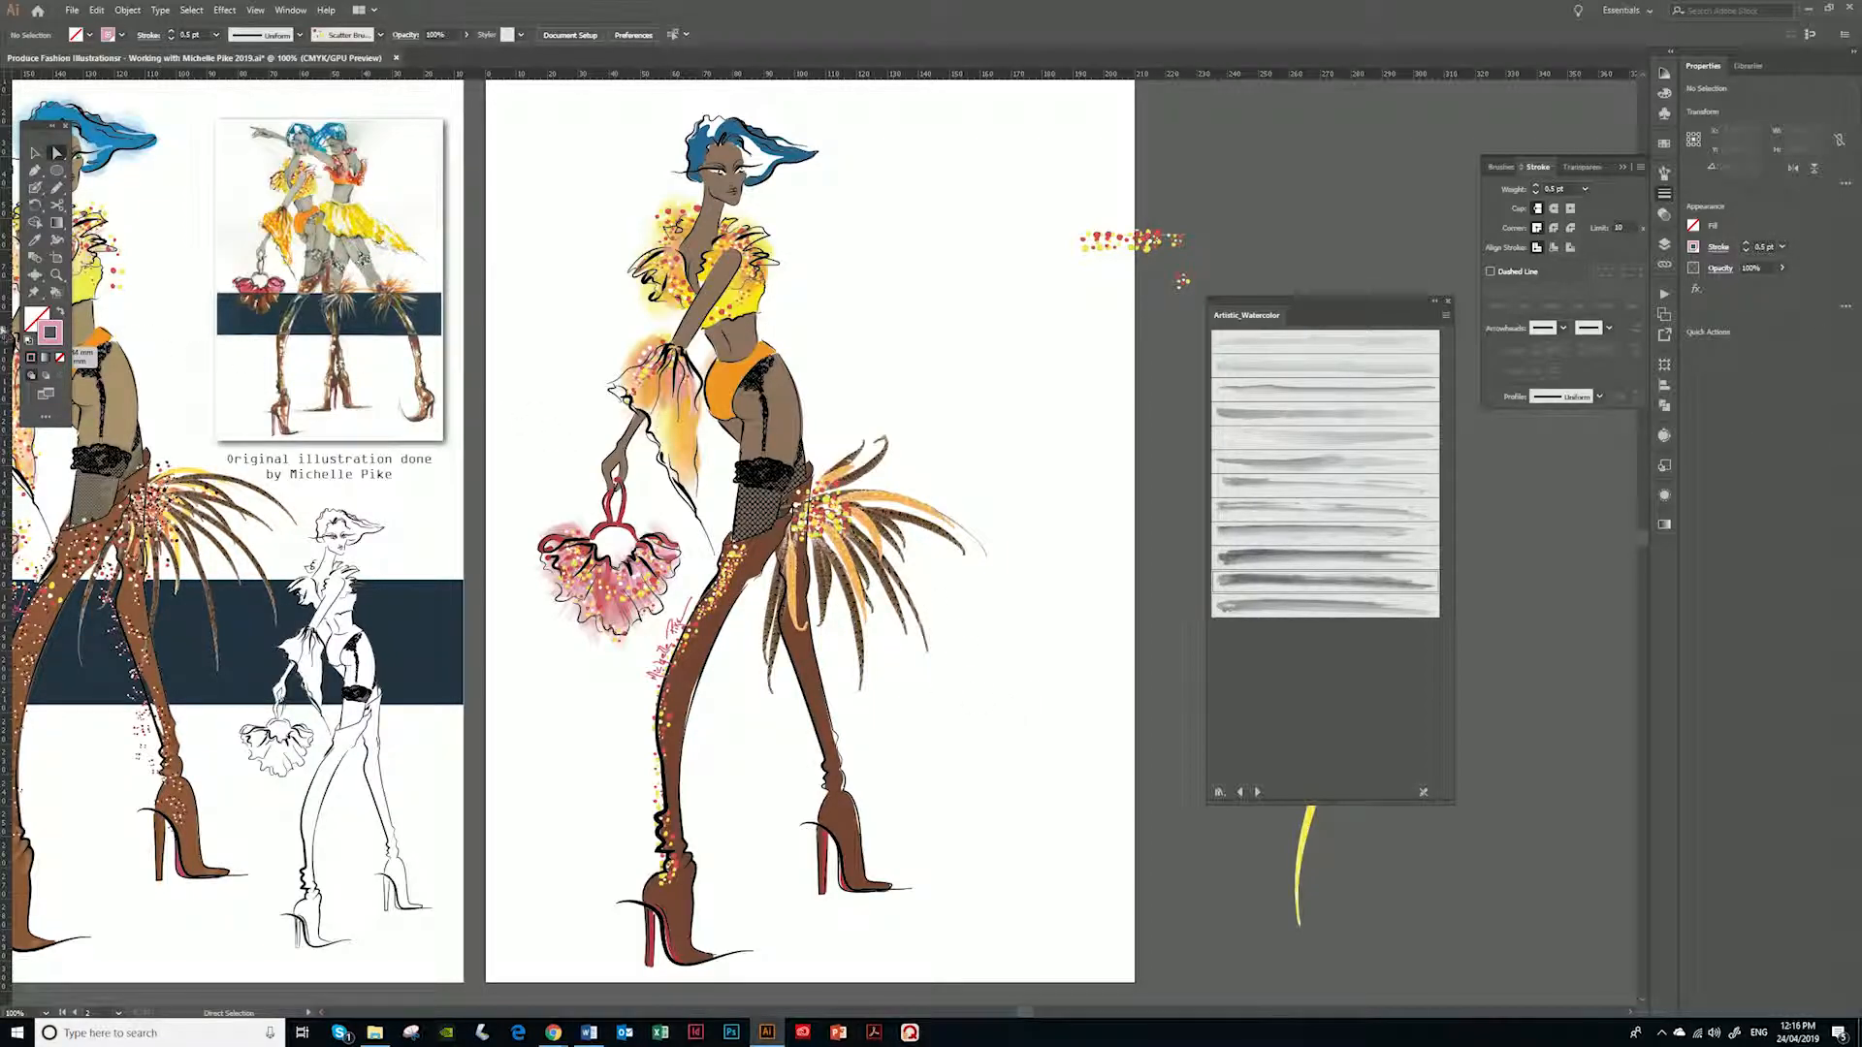
pyautogui.click(35, 188)
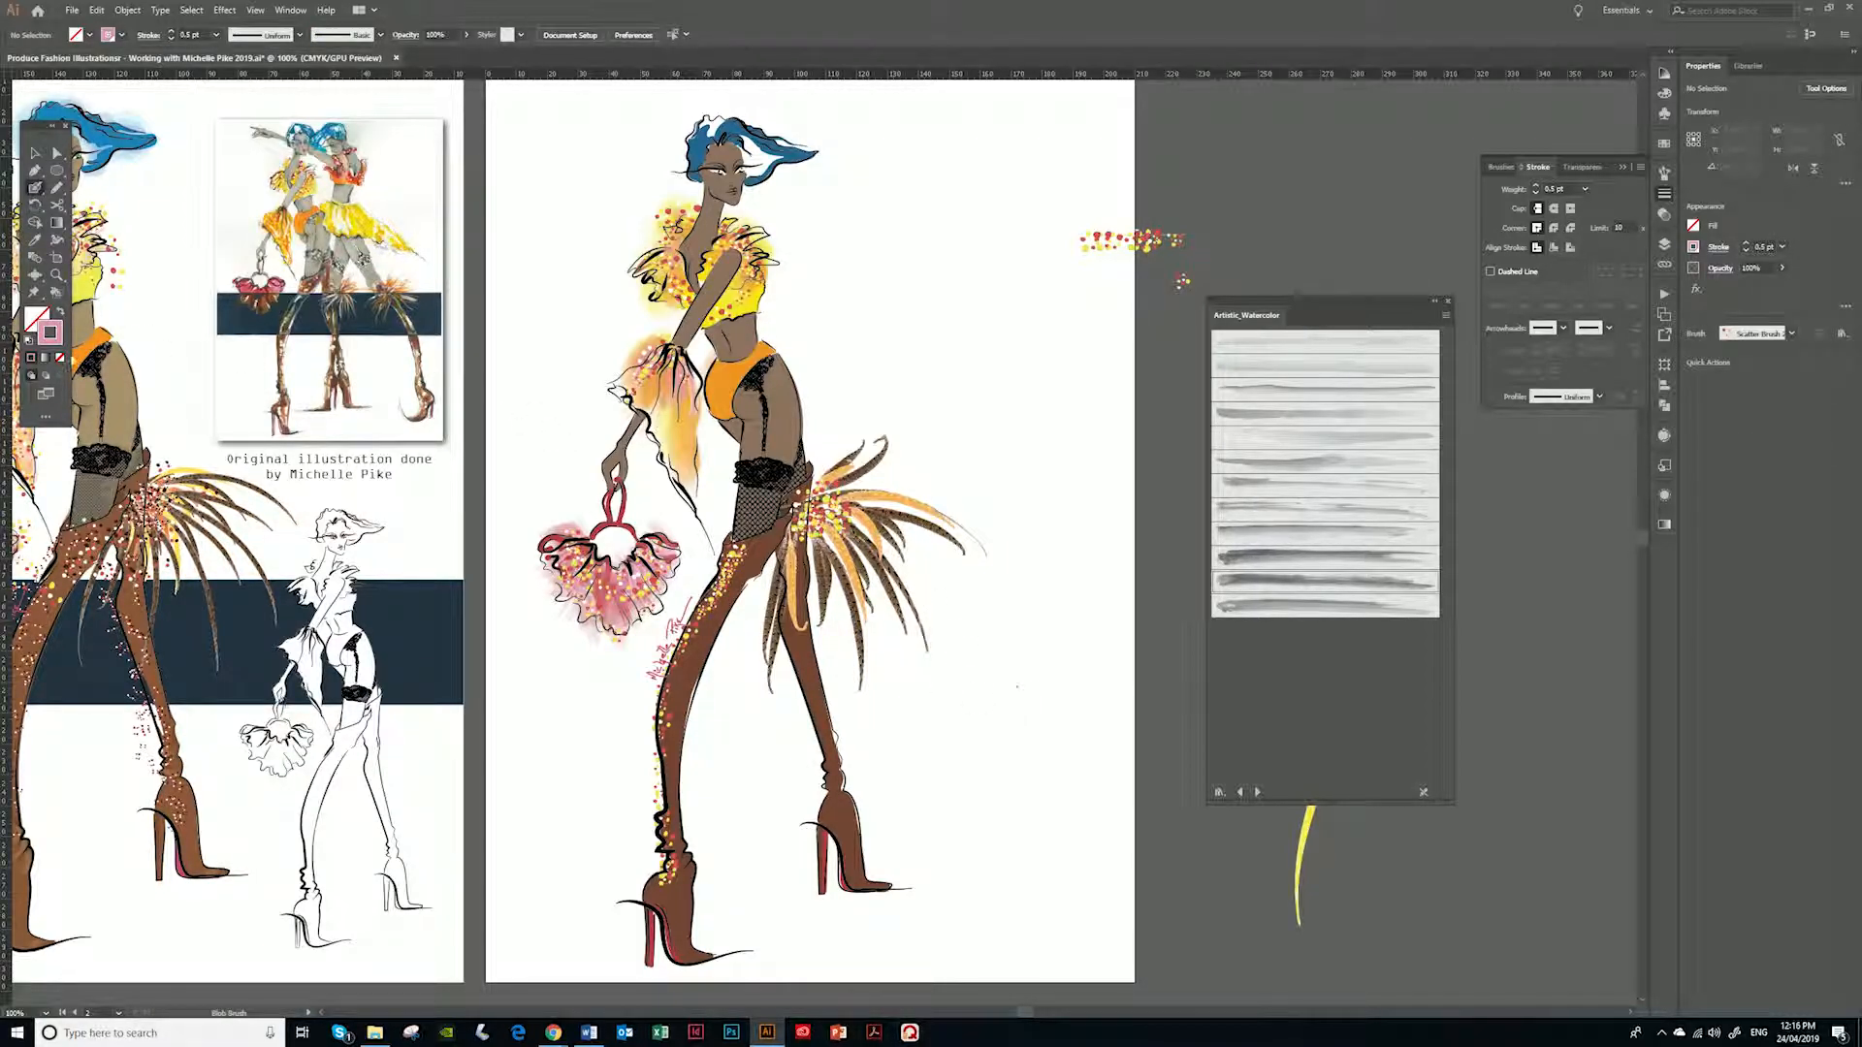
pyautogui.click(41, 339)
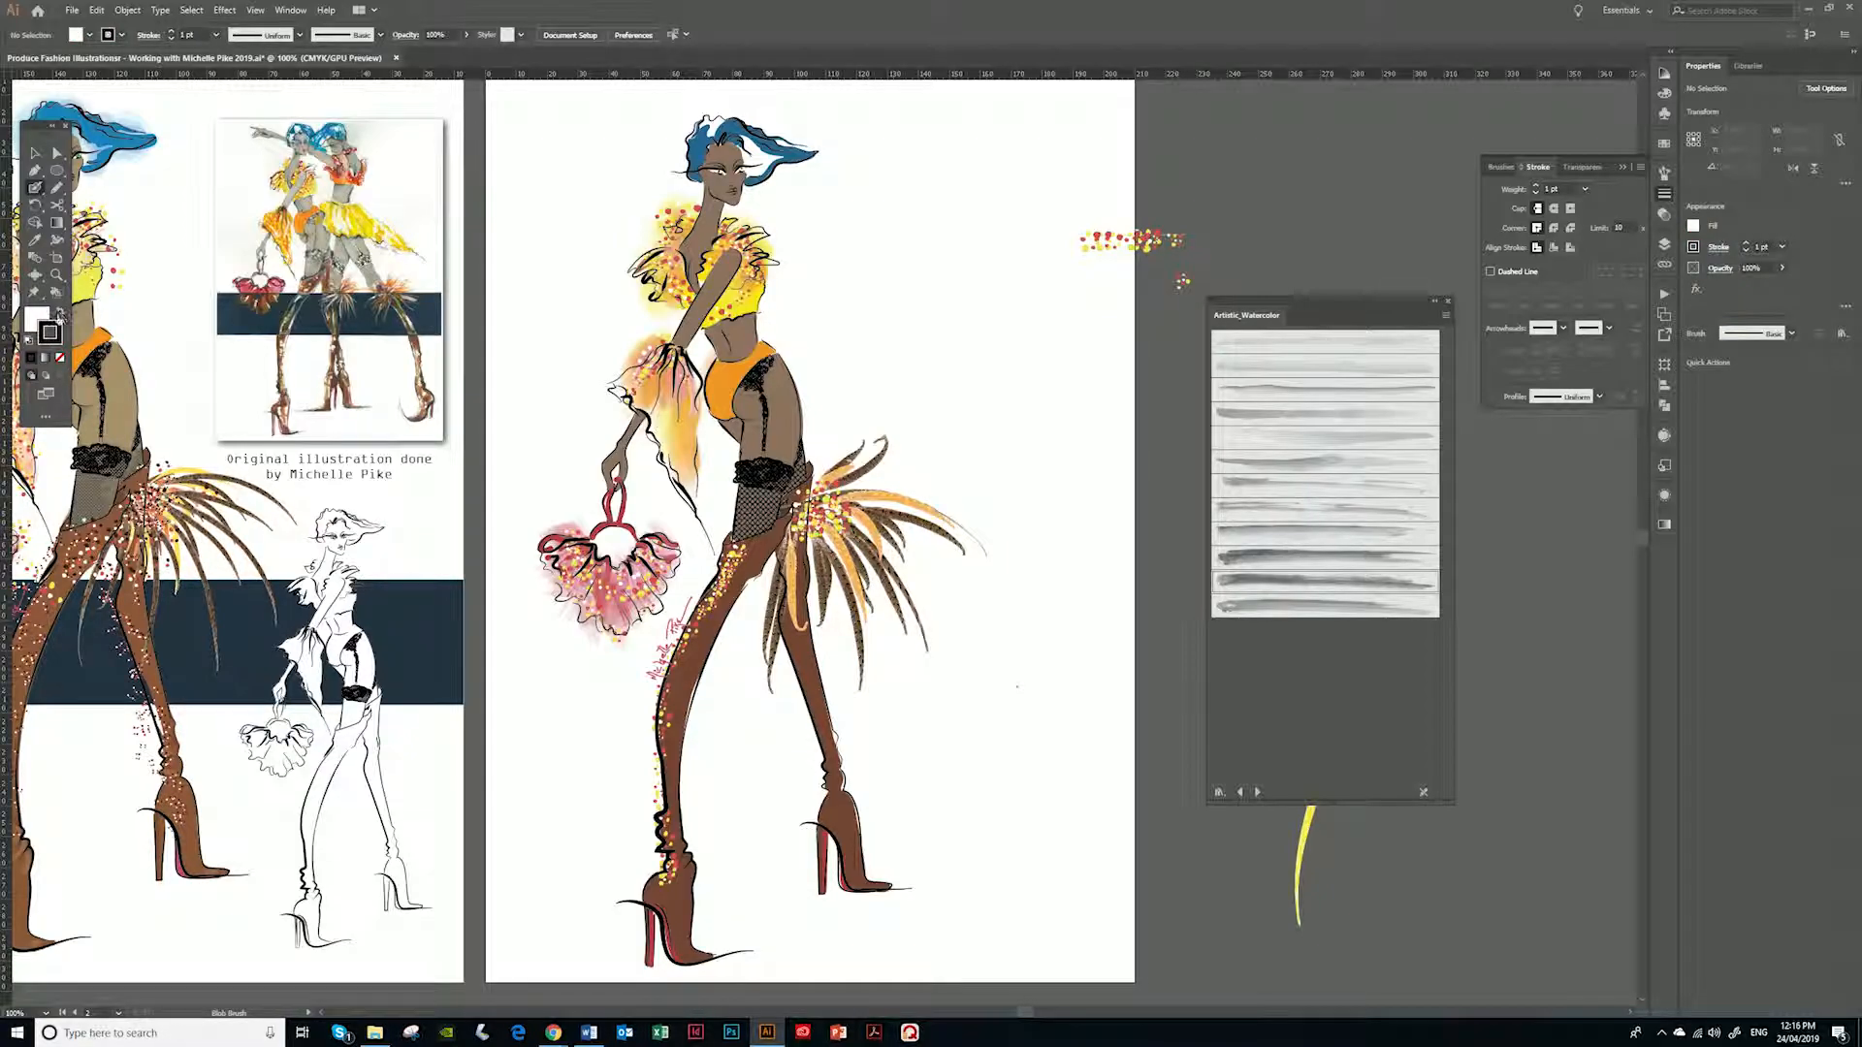
pyautogui.click(60, 358)
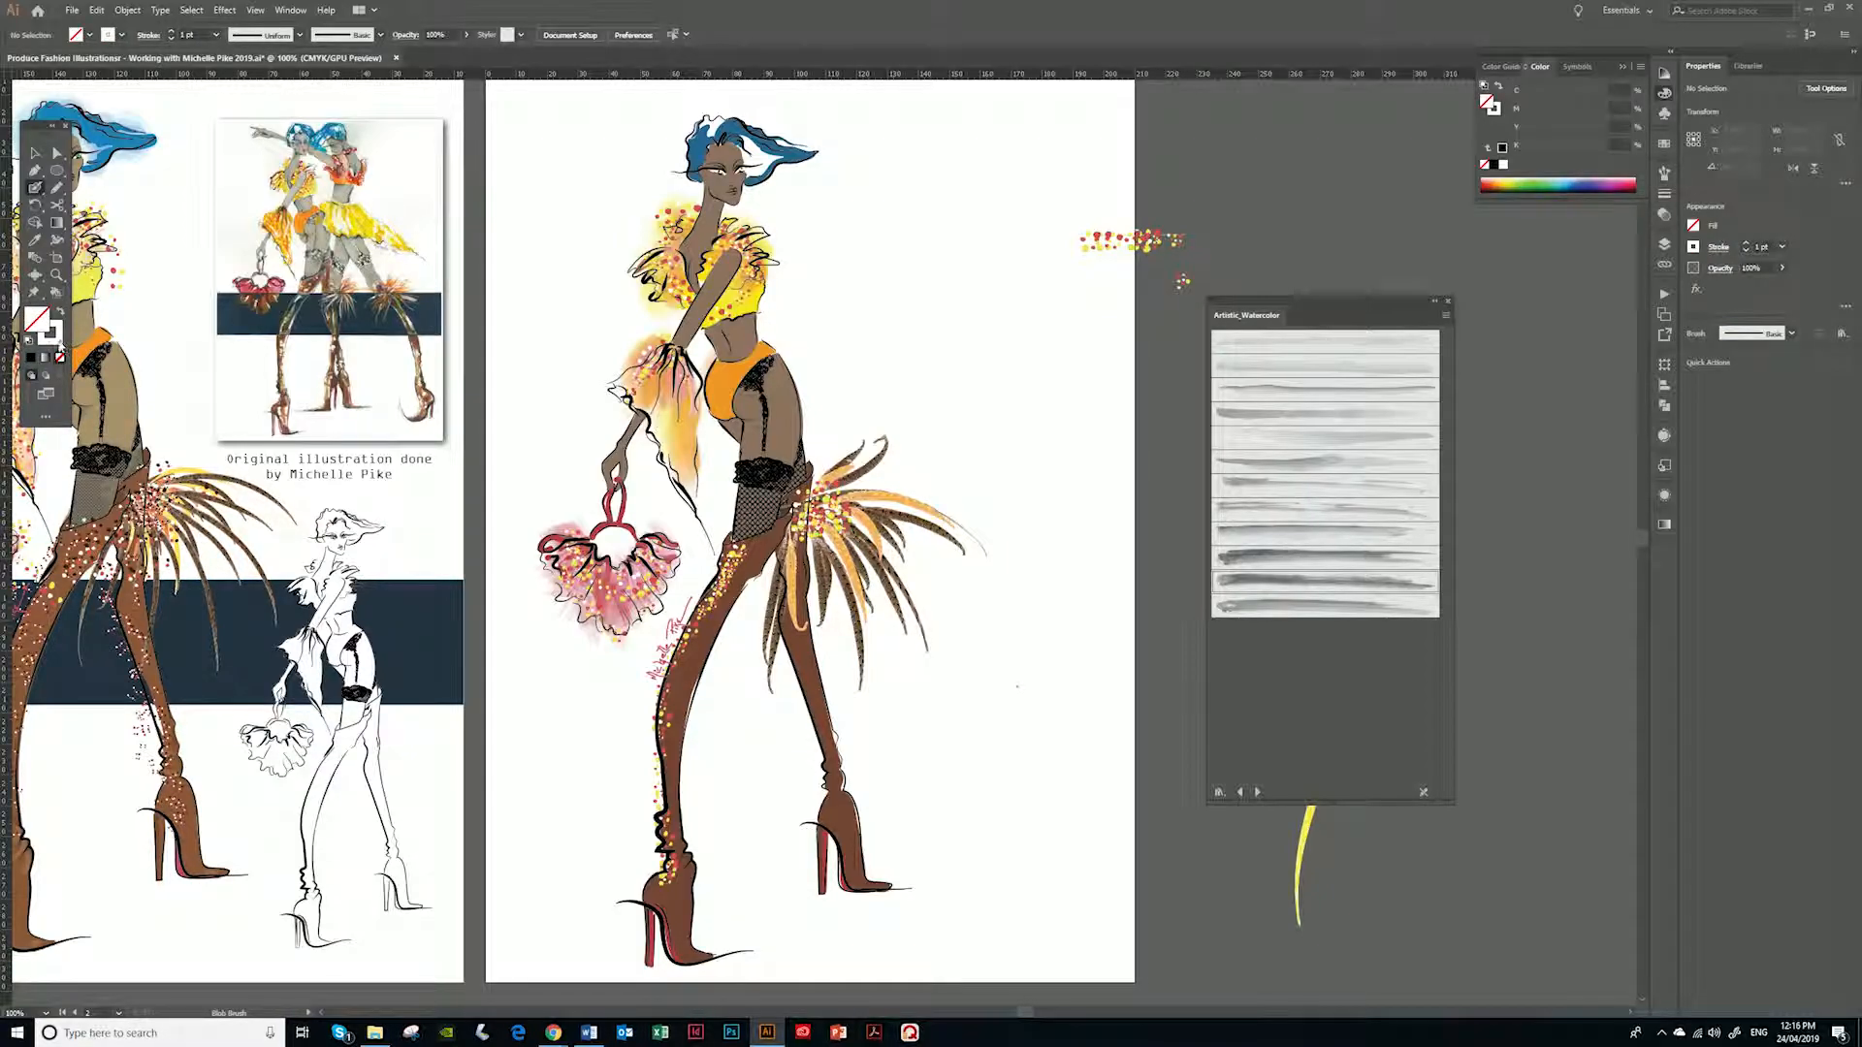
# Paint a long white highlight down the leg of each boot, redoing the back boot's highlight as a thinner line
pyautogui.hotkey('ctrl', '+')
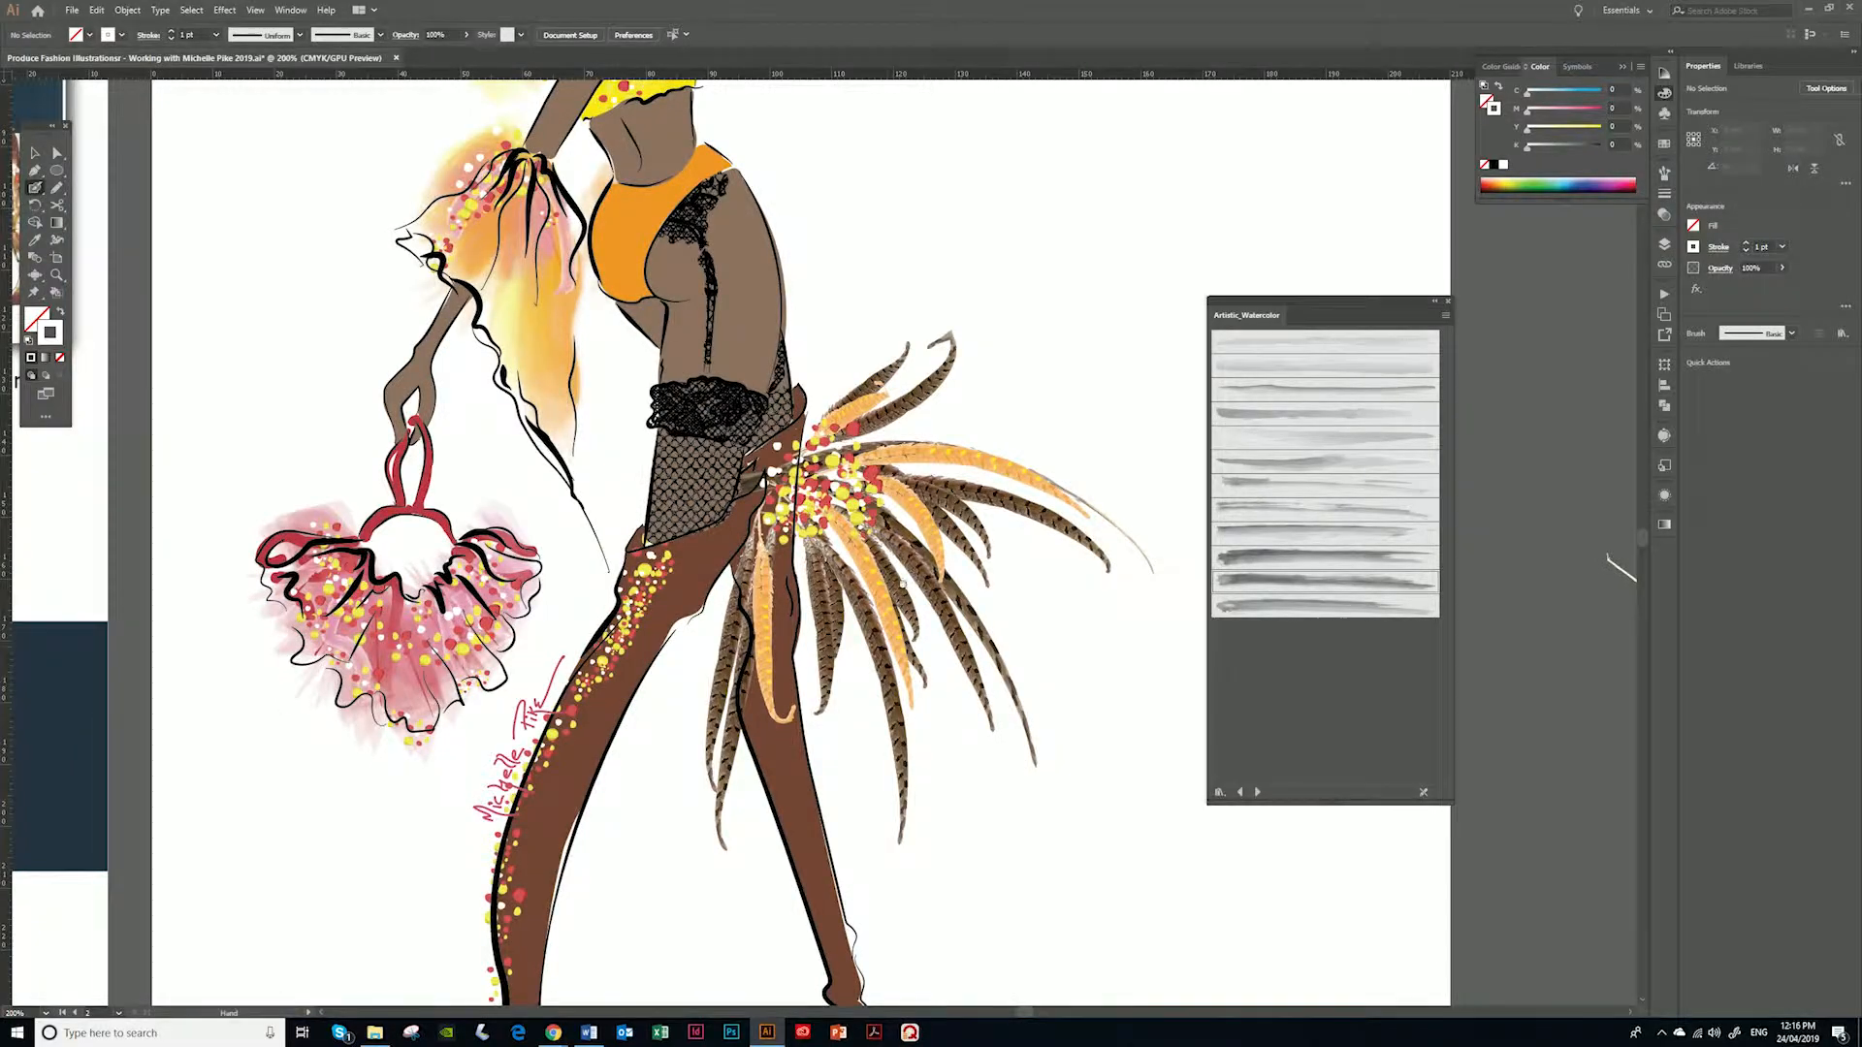
pyautogui.moveTo(776, 581); pyautogui.dragTo(914, 252)
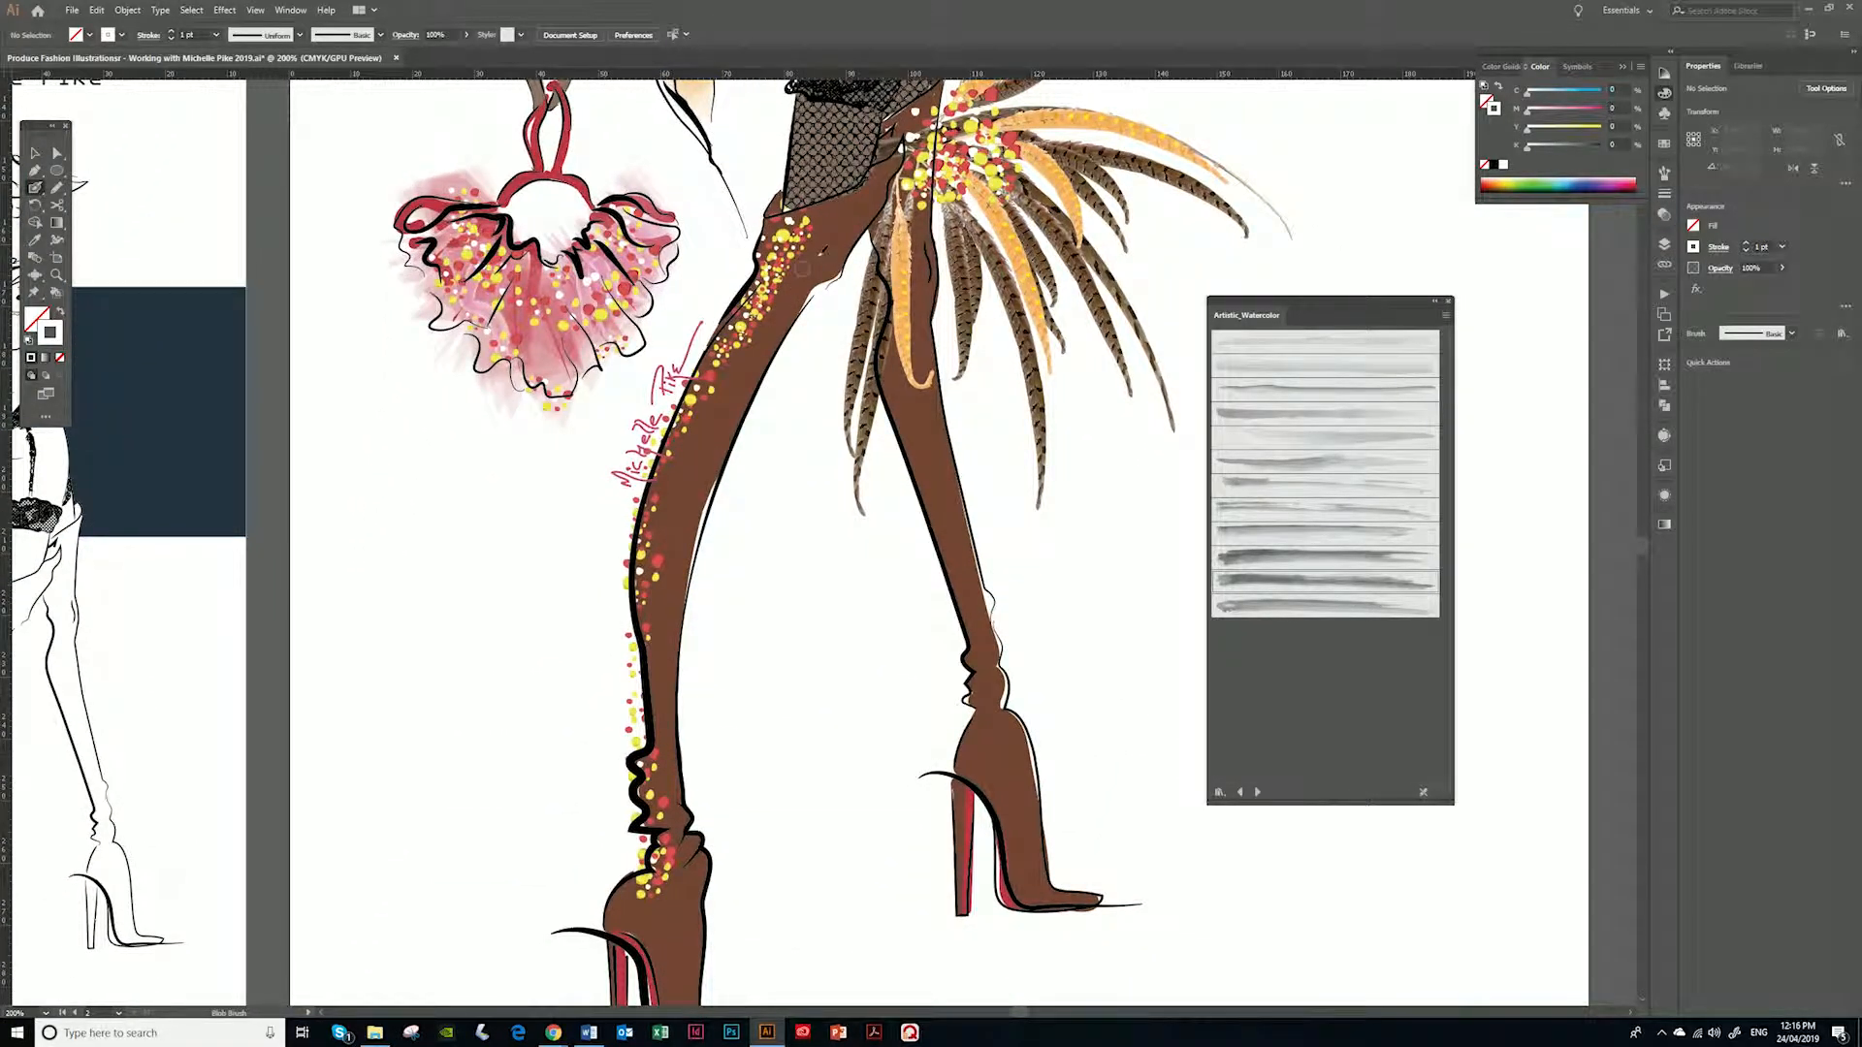
pyautogui.moveTo(814, 250)
pyautogui.mouseDown()
pyautogui.moveTo(723, 394)
pyautogui.moveTo(677, 550)
pyautogui.mouseUp()
pyautogui.moveTo(926, 407); pyautogui.dragTo(977, 606)
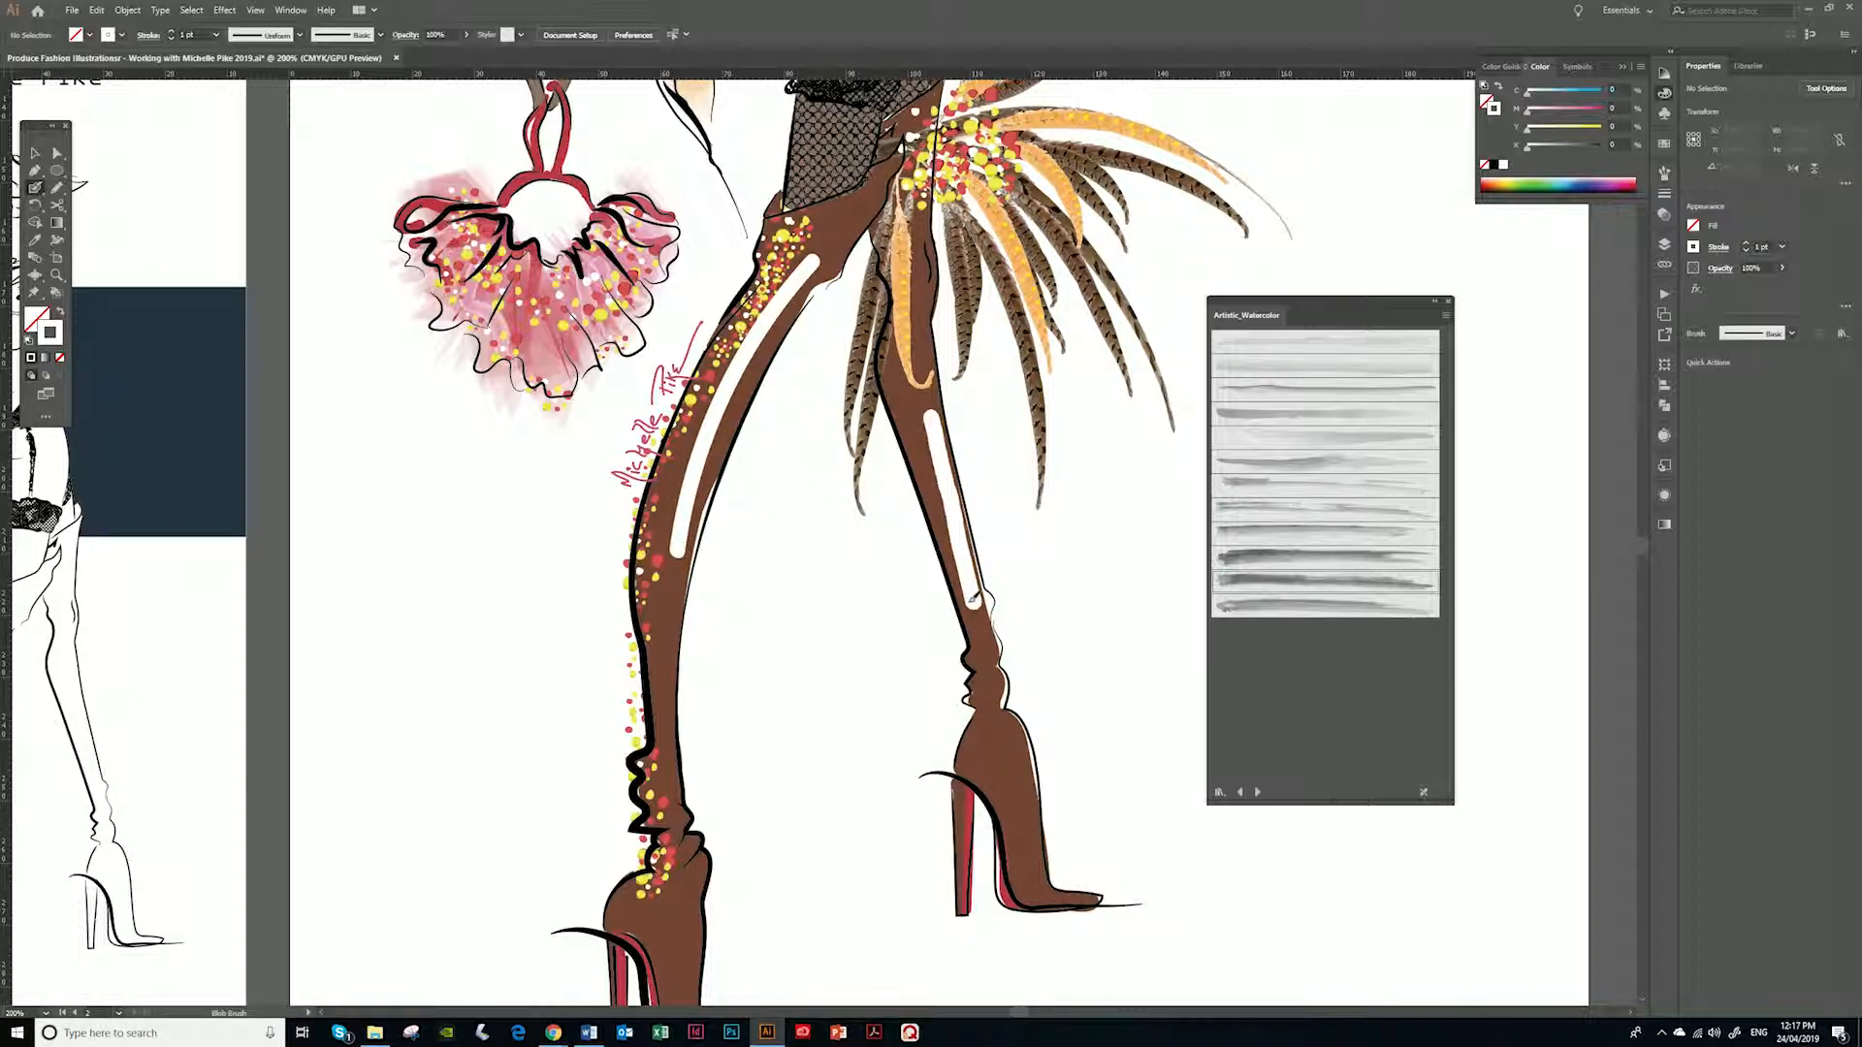
pyautogui.hotkey('ctrl', 'z')
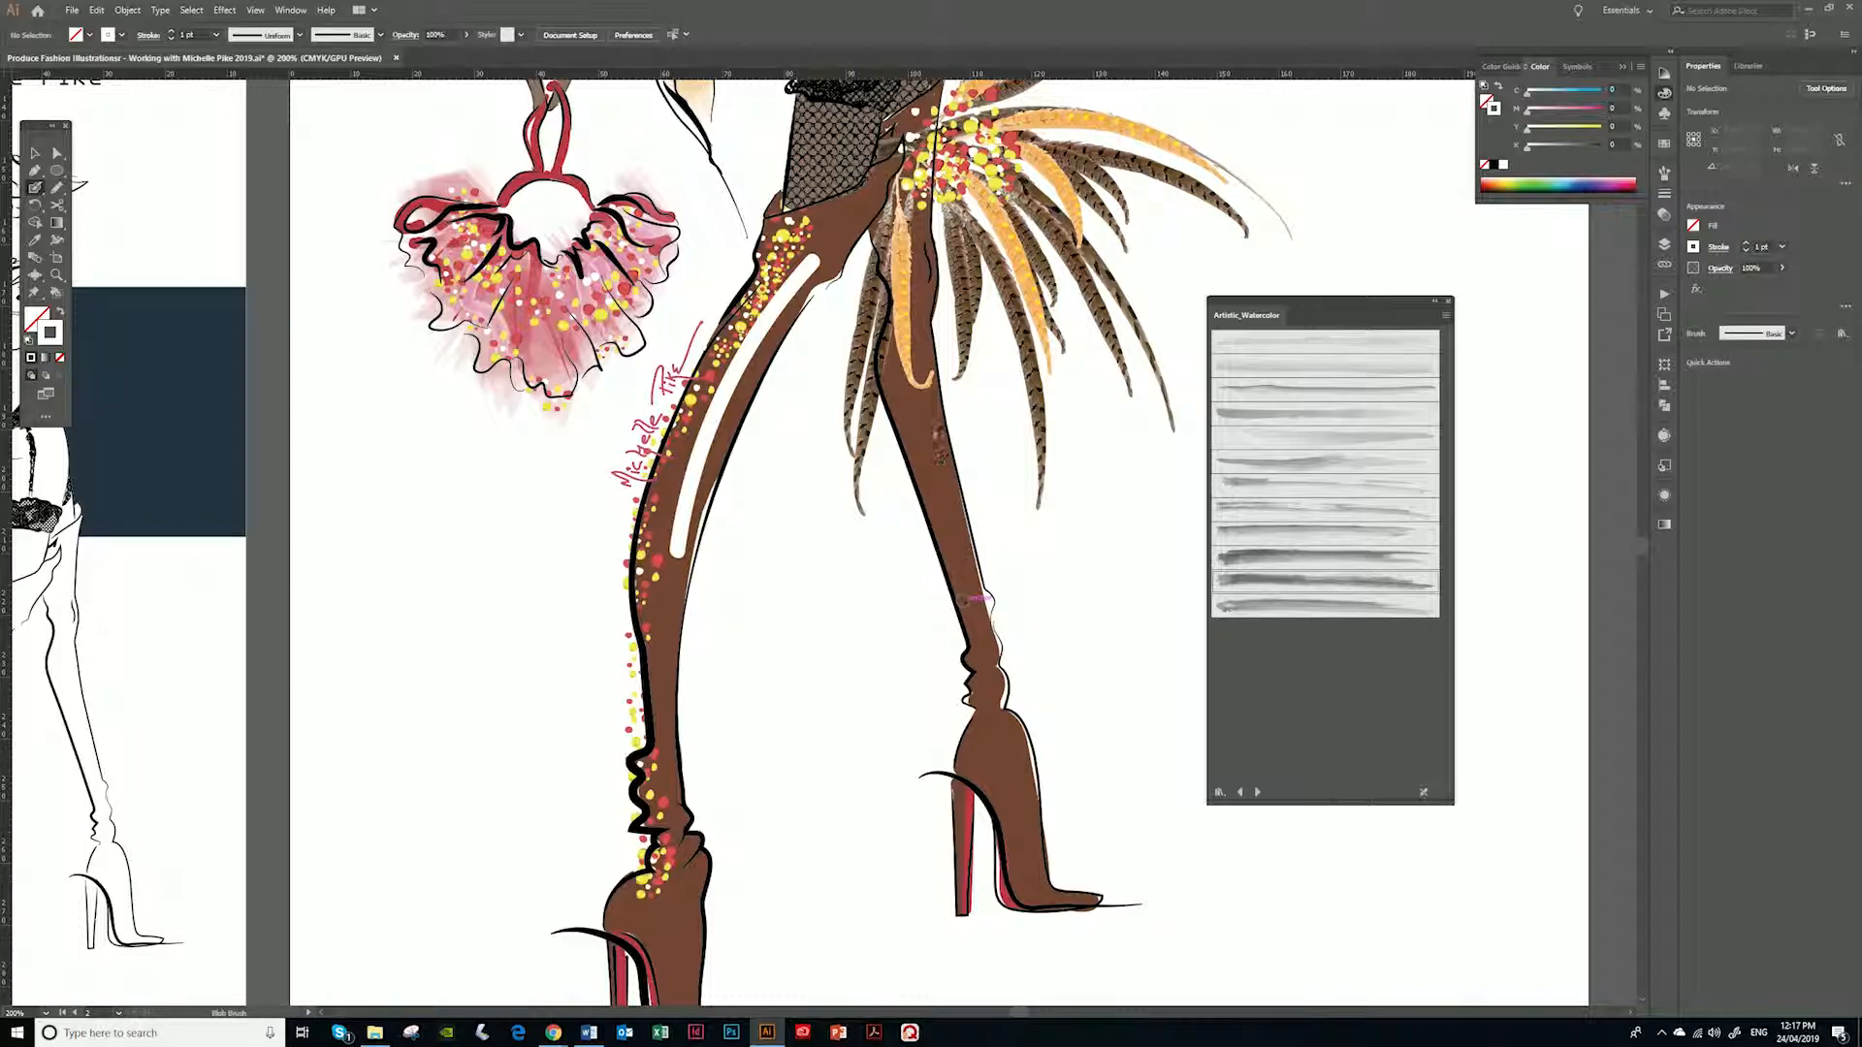
pyautogui.moveTo(929, 419); pyautogui.dragTo(981, 621)
# Add short white highlights to the ankle and foot areas of both boots
pyautogui.moveTo(1012, 747); pyautogui.dragTo(1034, 811)
pyautogui.moveTo(814, 873)
pyautogui.mouseDown()
pyautogui.moveTo(866, 642)
pyautogui.moveTo(749, 715)
pyautogui.mouseUp()
pyautogui.moveTo(757, 745); pyautogui.dragTo(762, 826)
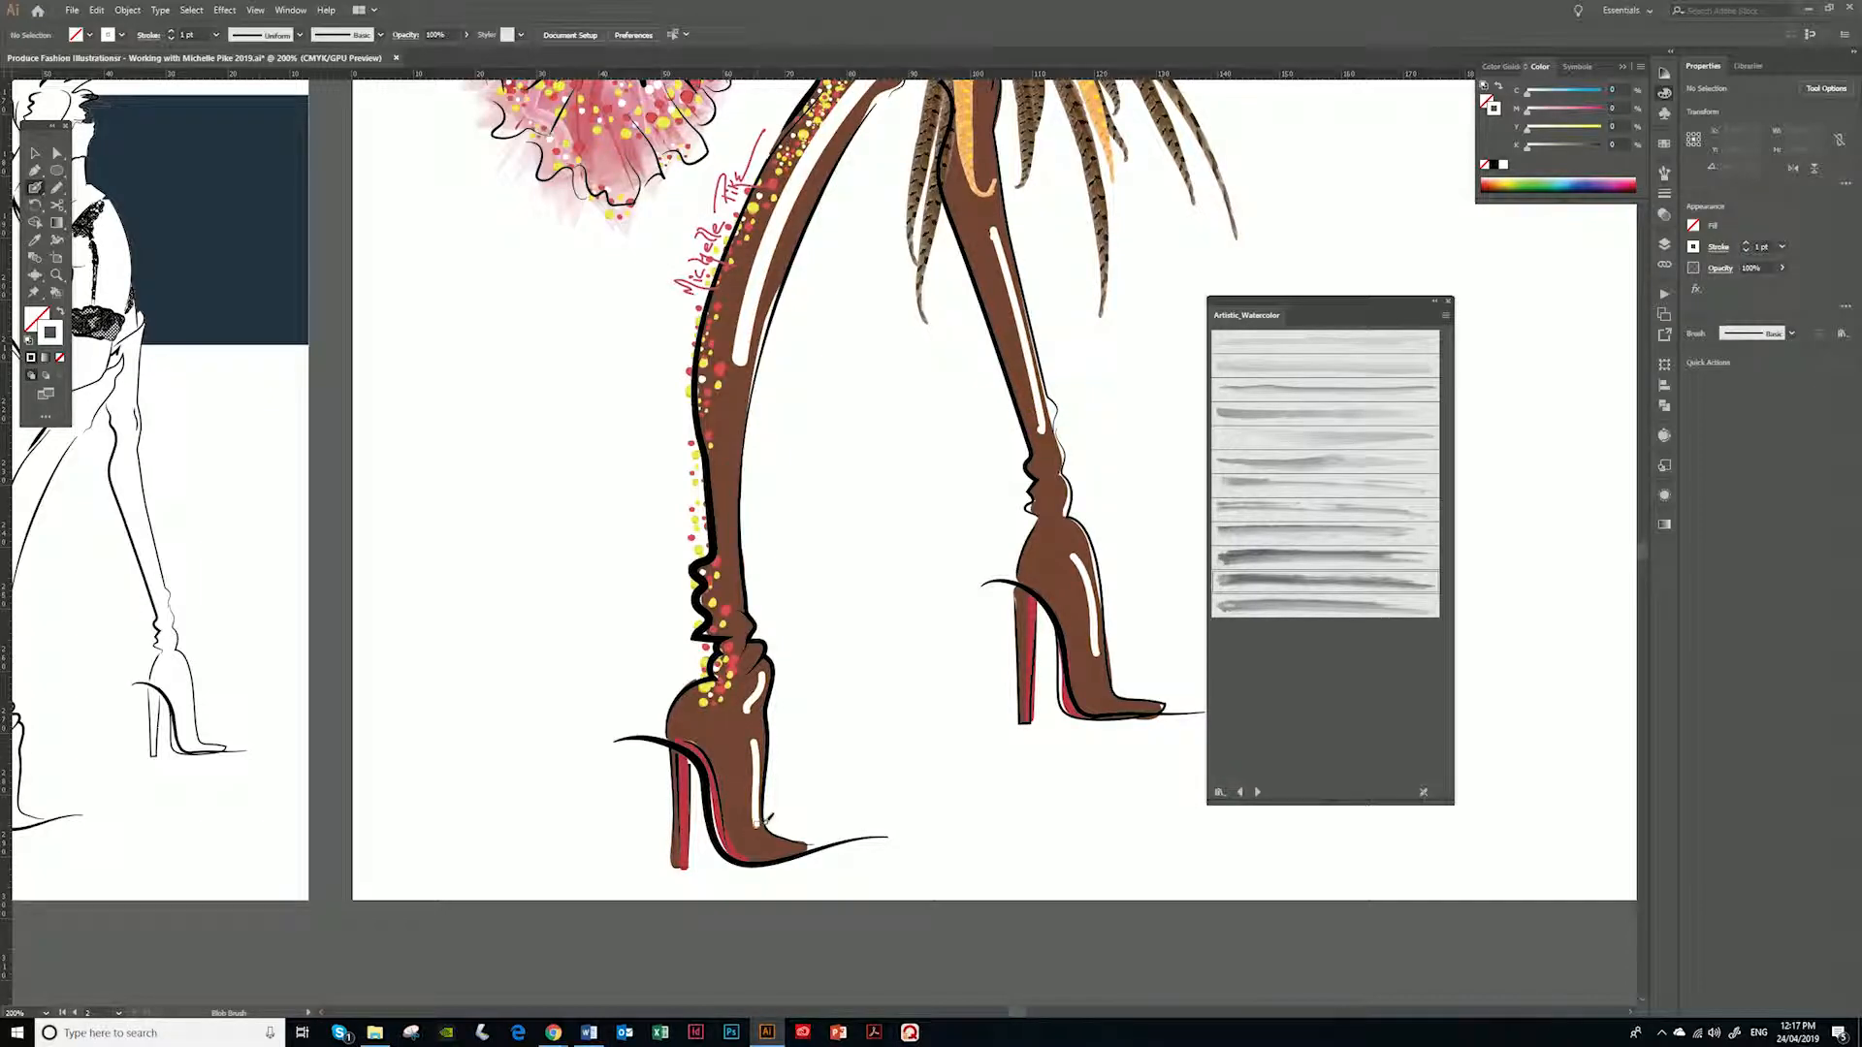
# Soften the white highlights on both boots with a Feather effect, adjusting its radius with the preview on
pyautogui.press('a')
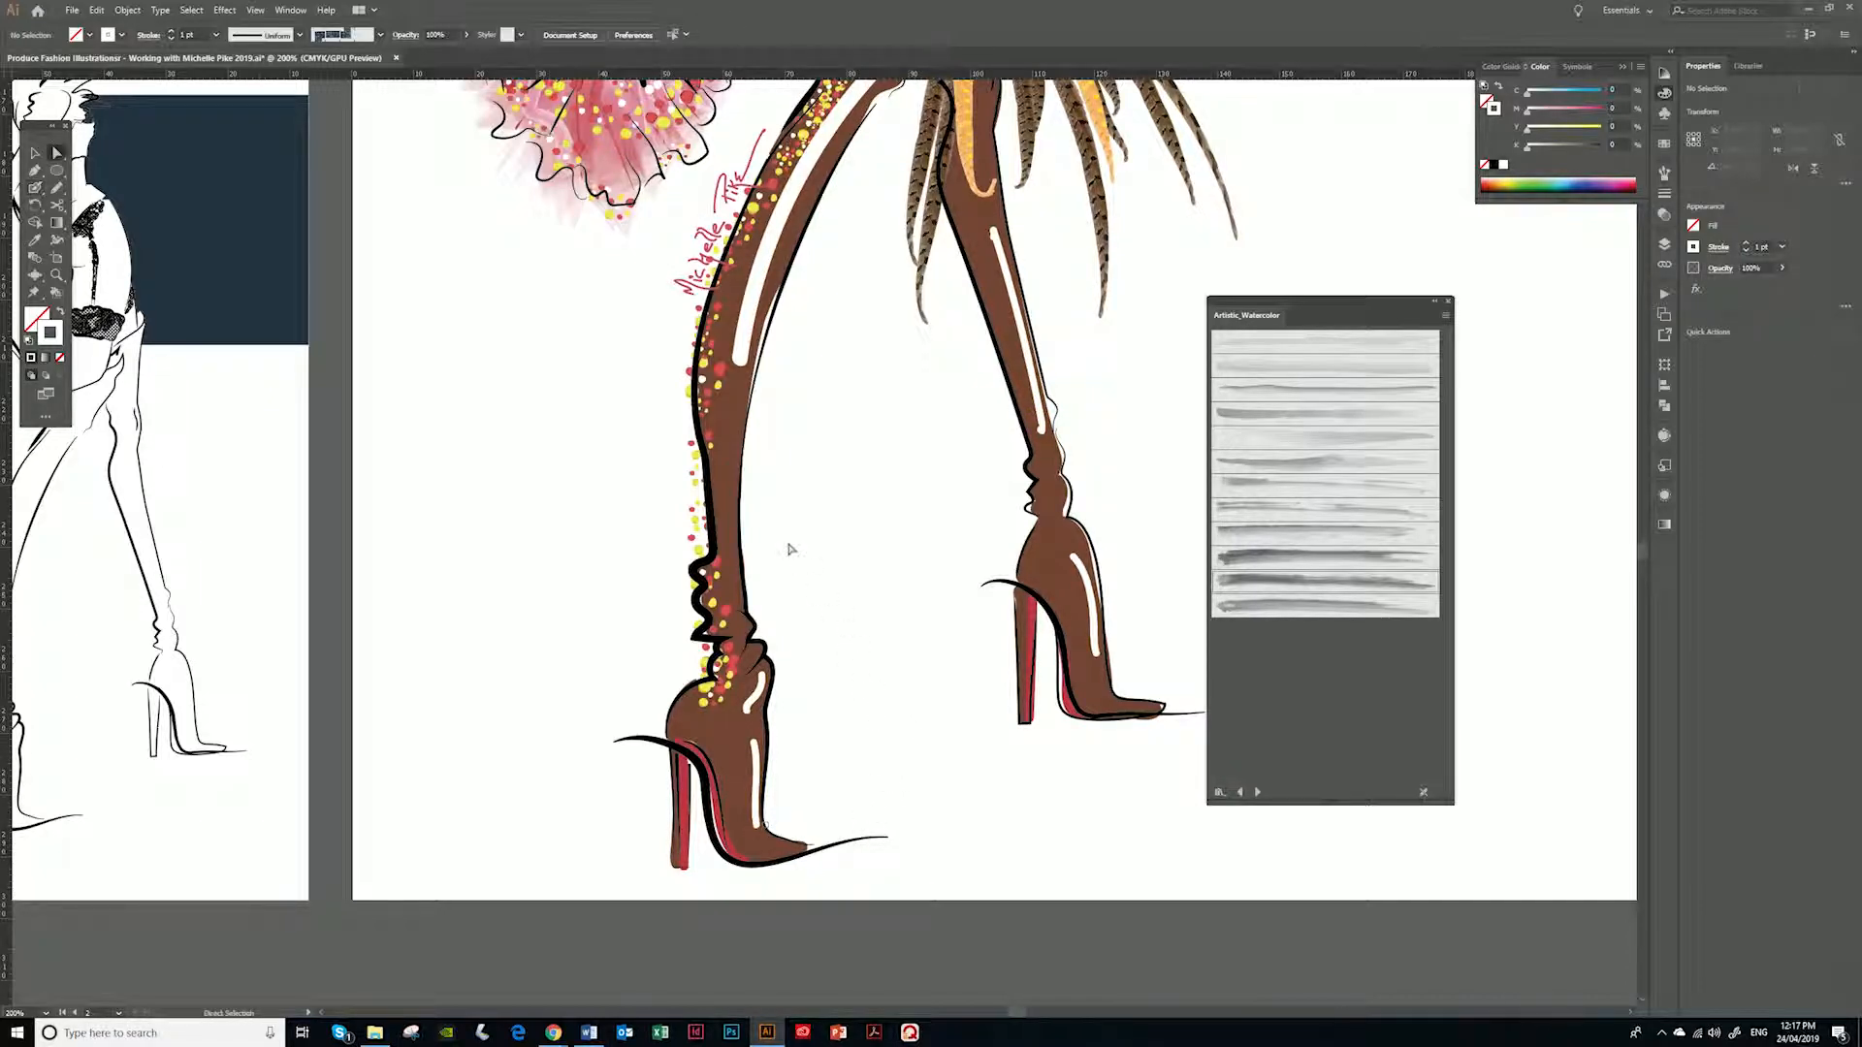
pyautogui.click(750, 342)
pyautogui.keyDown('shift'); pyautogui.click(760, 747); pyautogui.keyUp('shift')
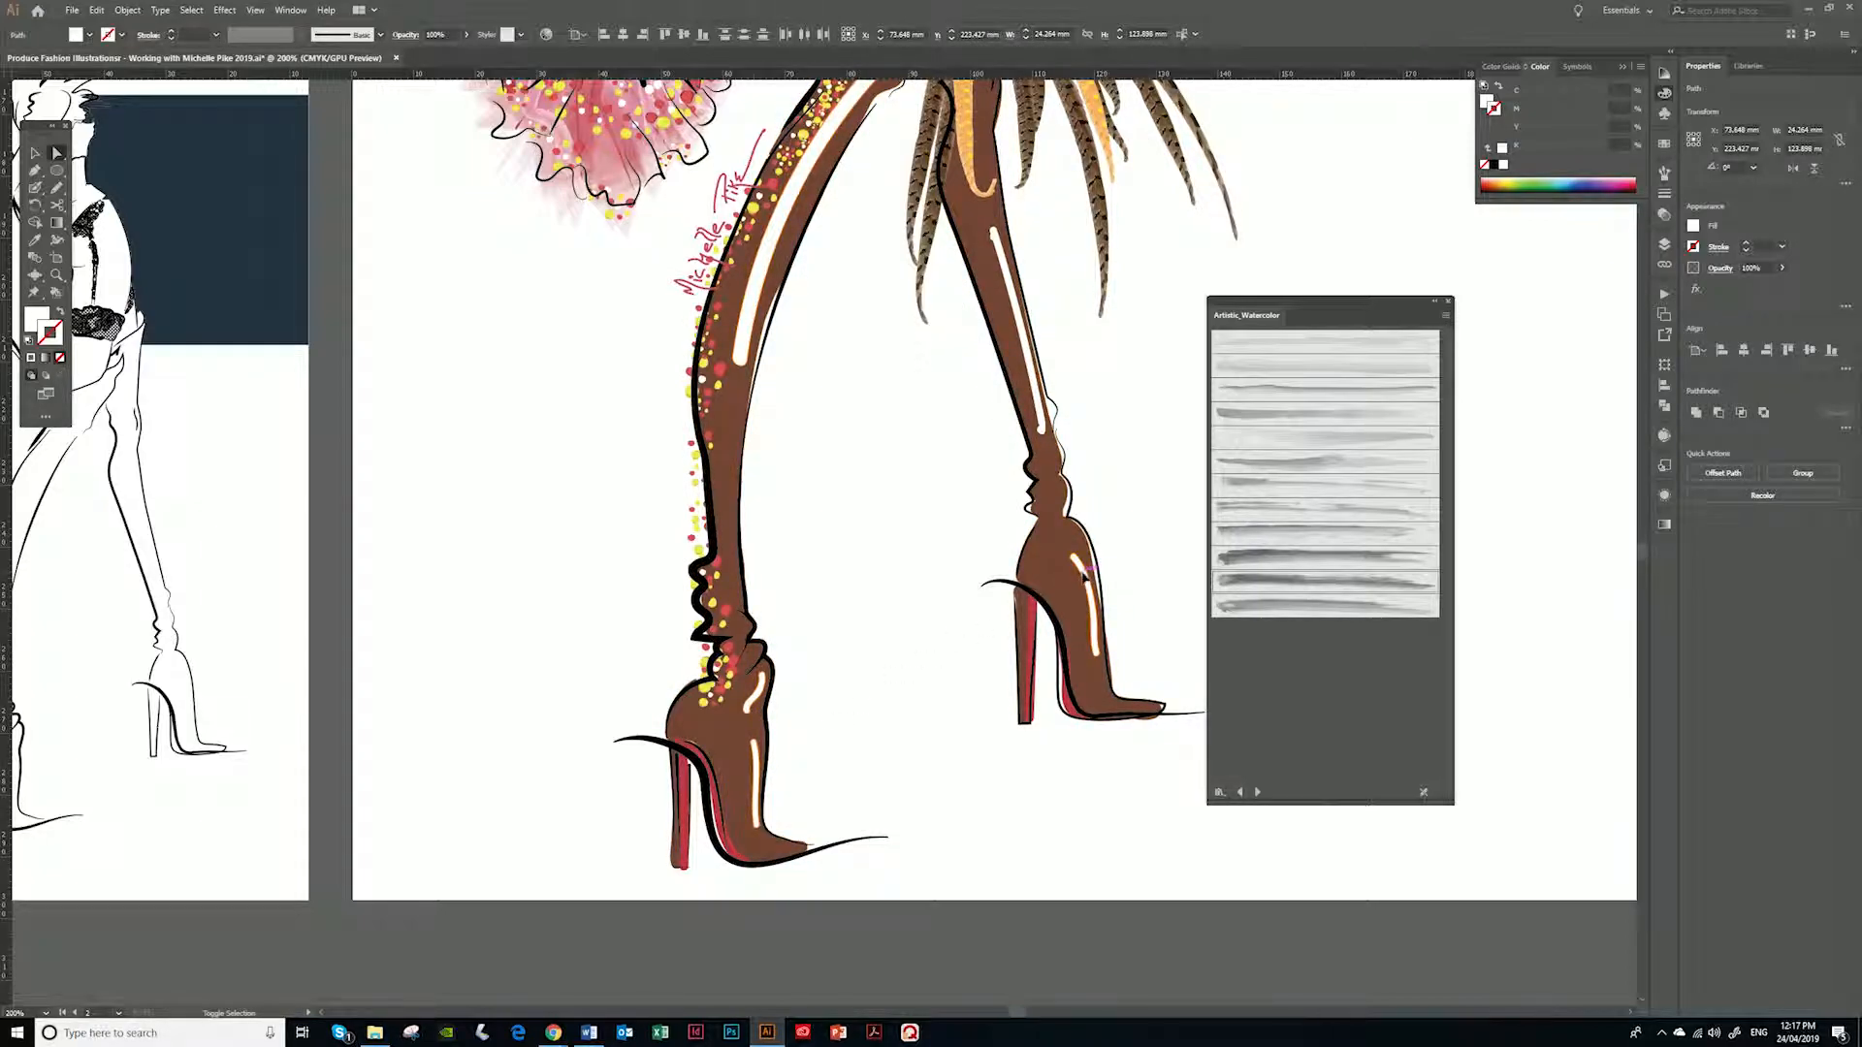
pyautogui.keyDown('shift'); pyautogui.click(1035, 417); pyautogui.keyUp('shift')
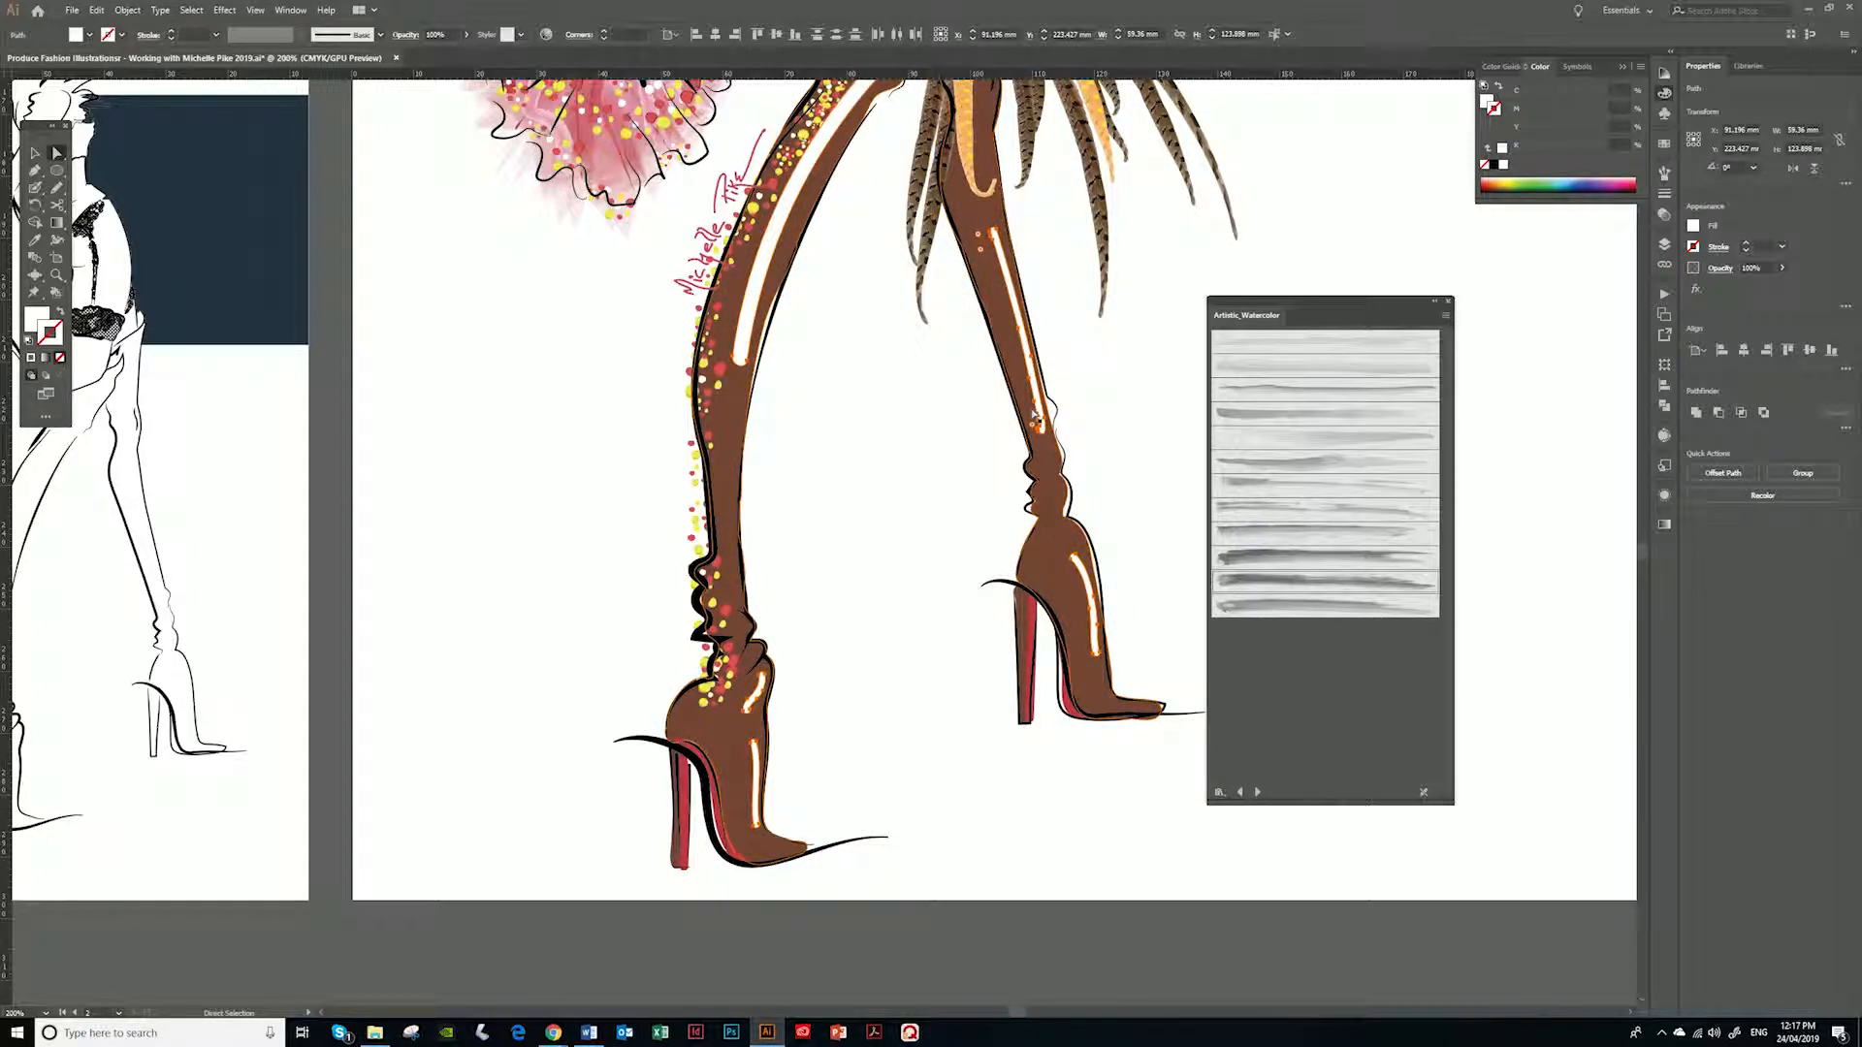
pyautogui.click(224, 9)
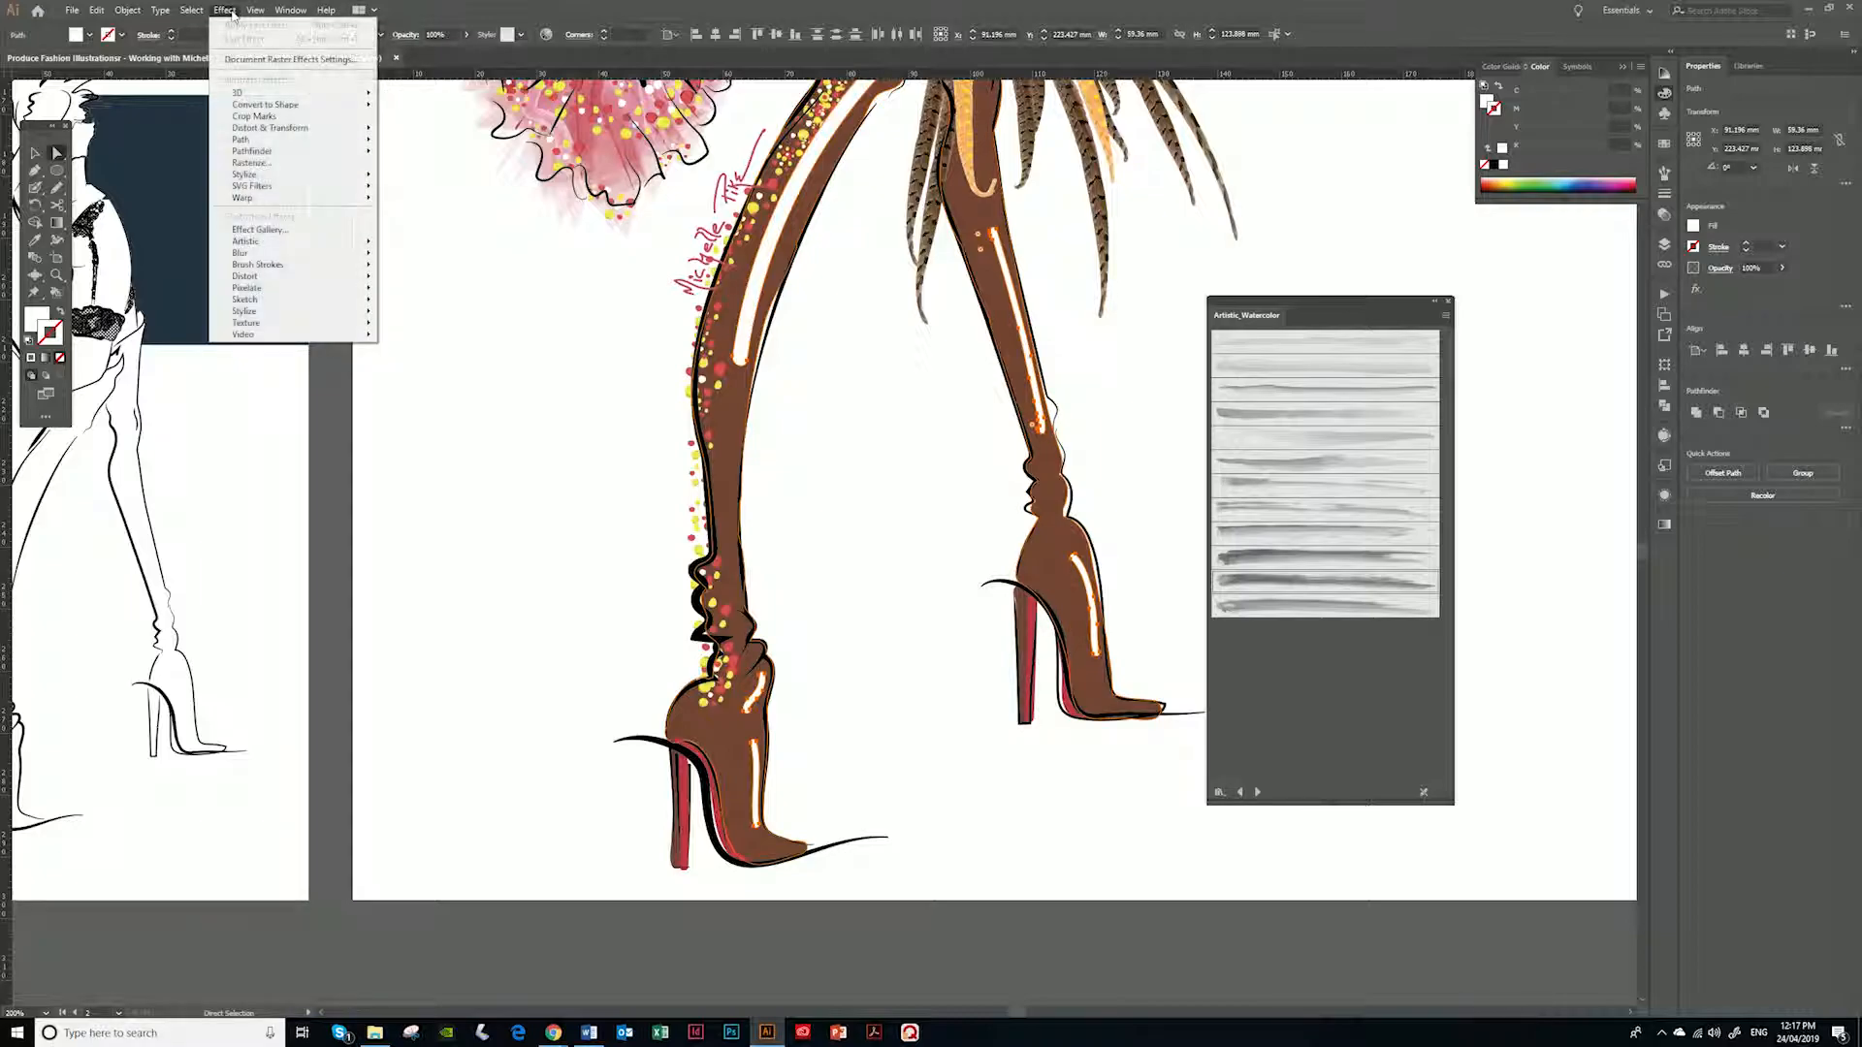
pyautogui.moveTo(273, 155)
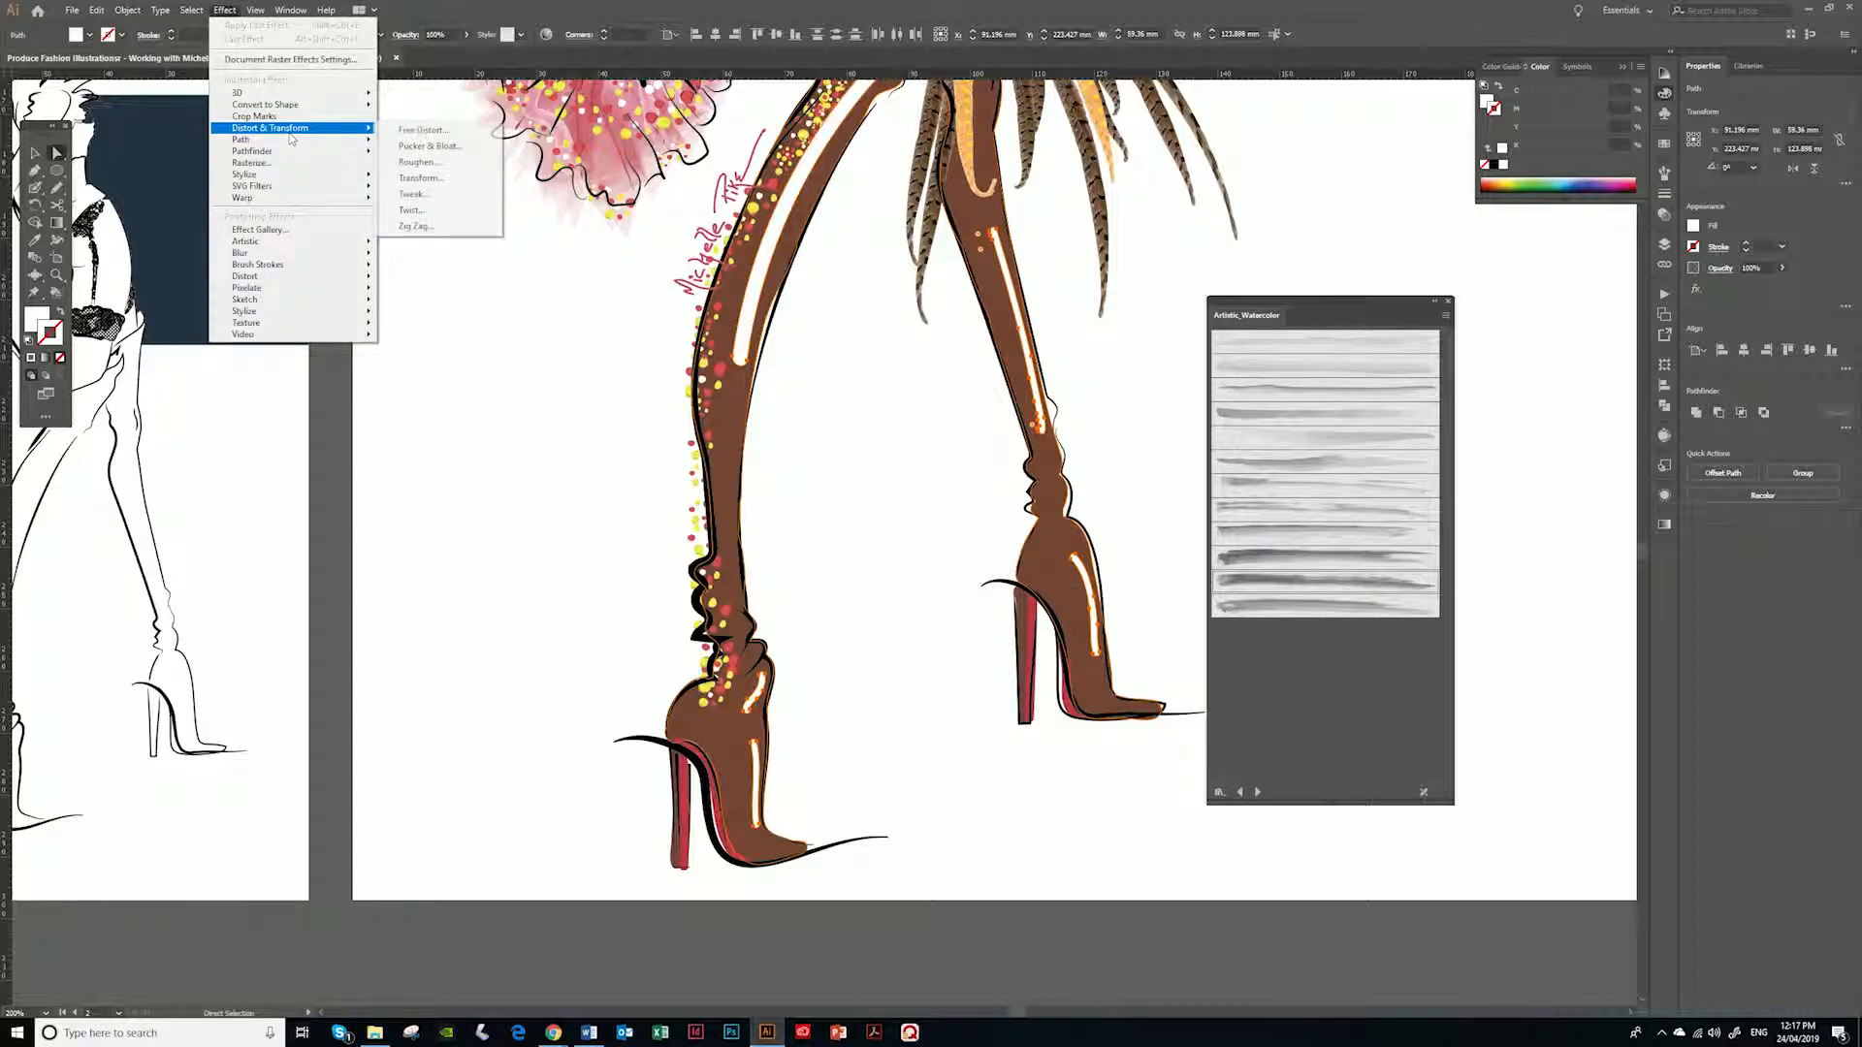
pyautogui.click(412, 188)
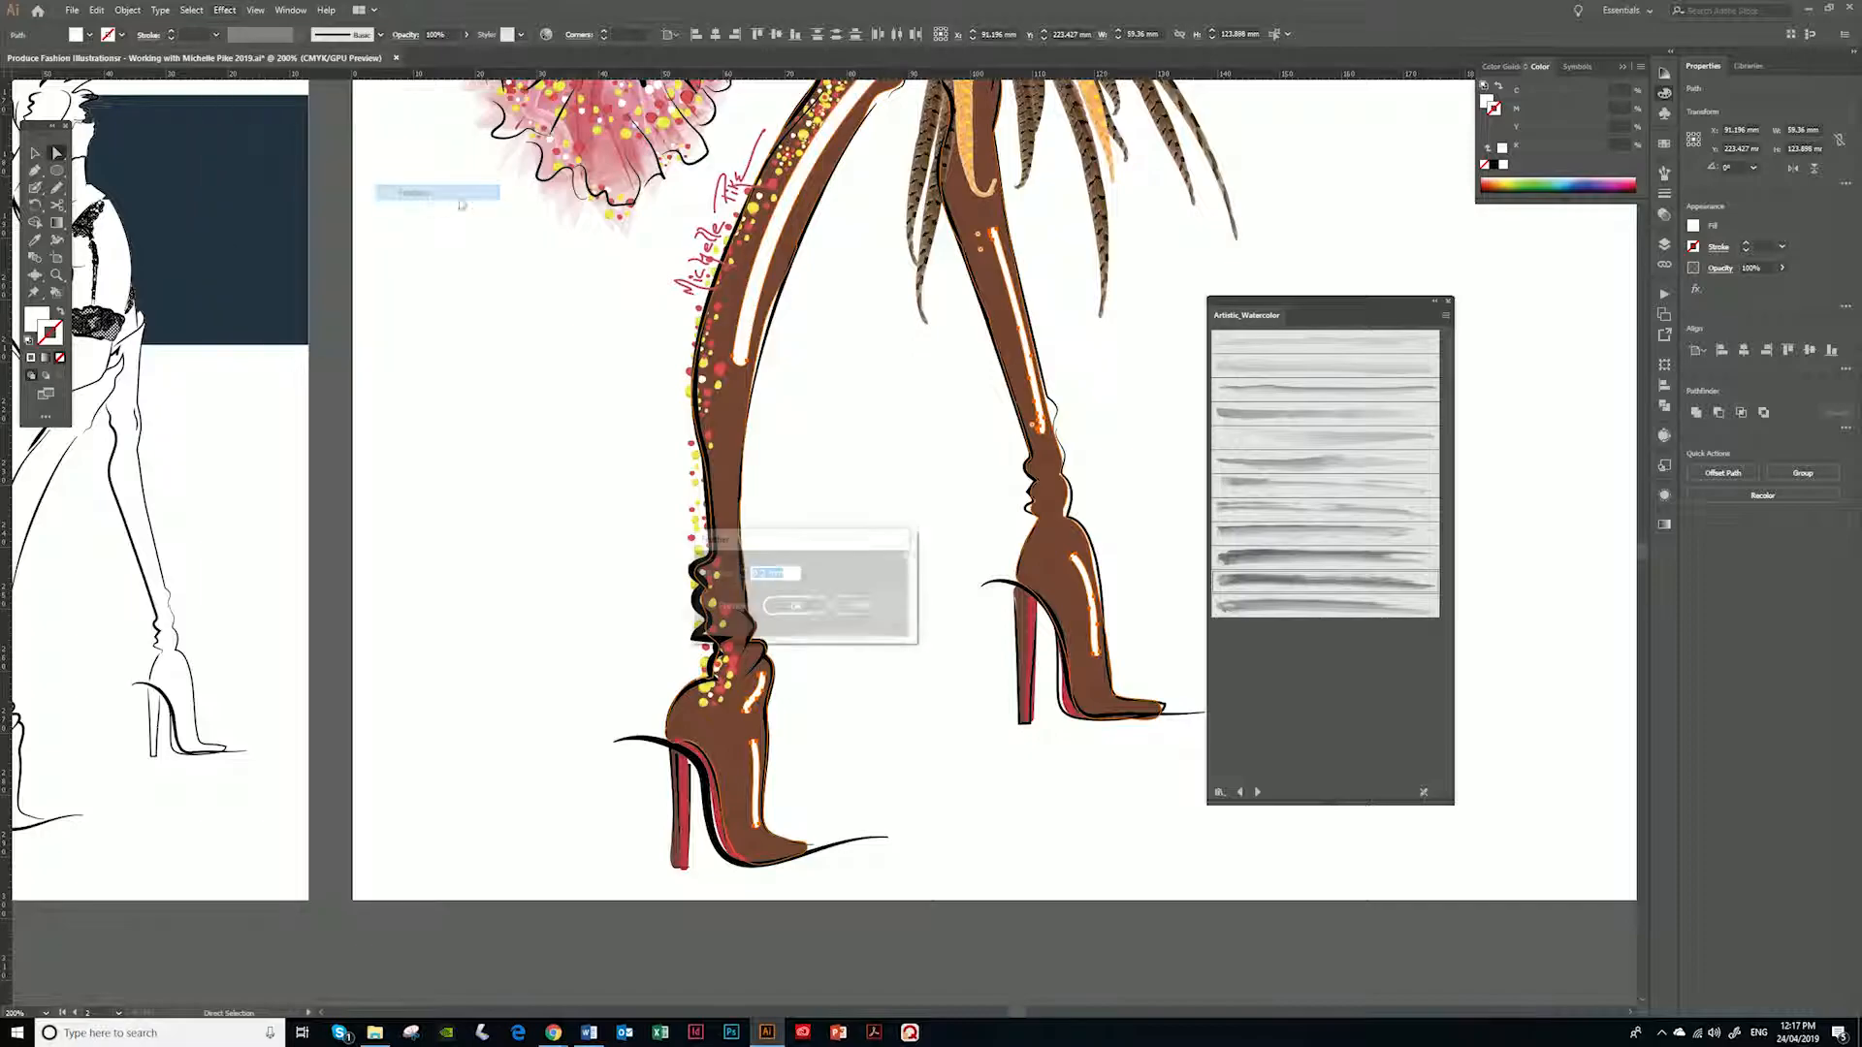
pyautogui.click(711, 606)
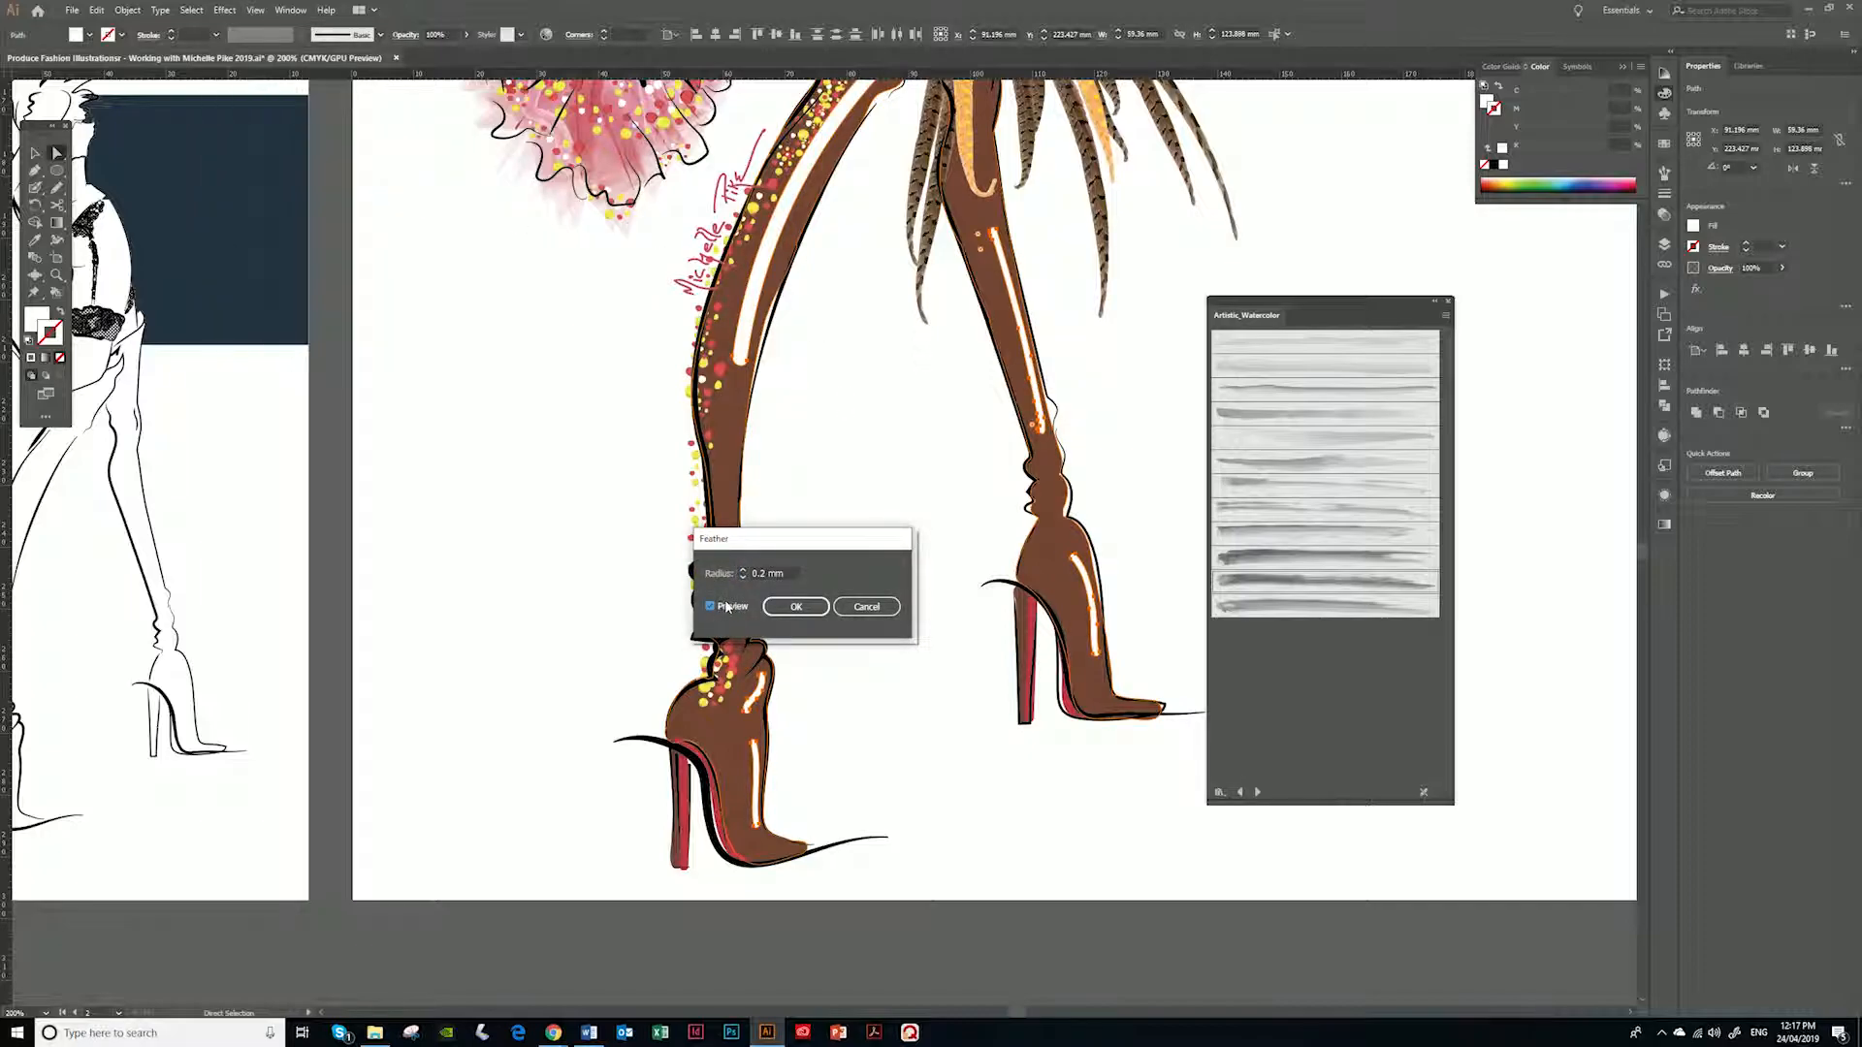
pyautogui.click(747, 574)
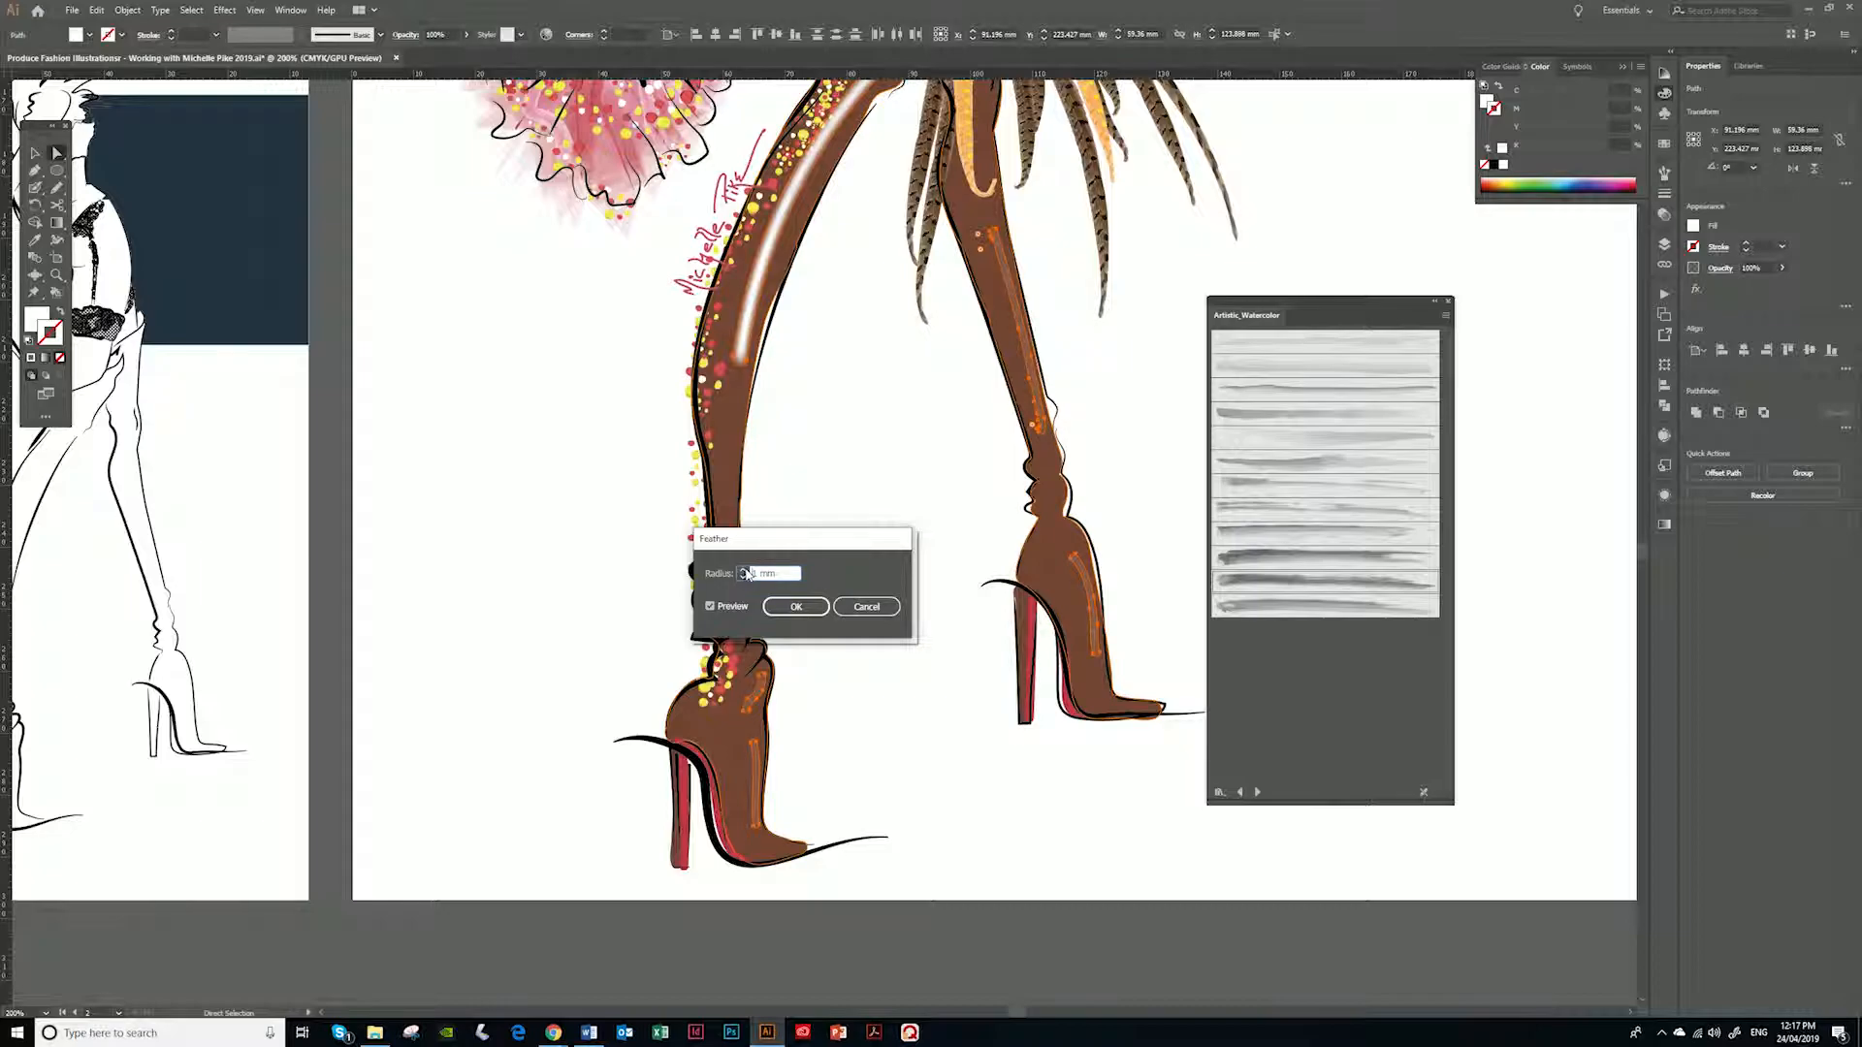
pyautogui.moveTo(788, 573); pyautogui.dragTo(749, 574)
pyautogui.write('3')
pyautogui.click(710, 607)
pyautogui.click(796, 606)
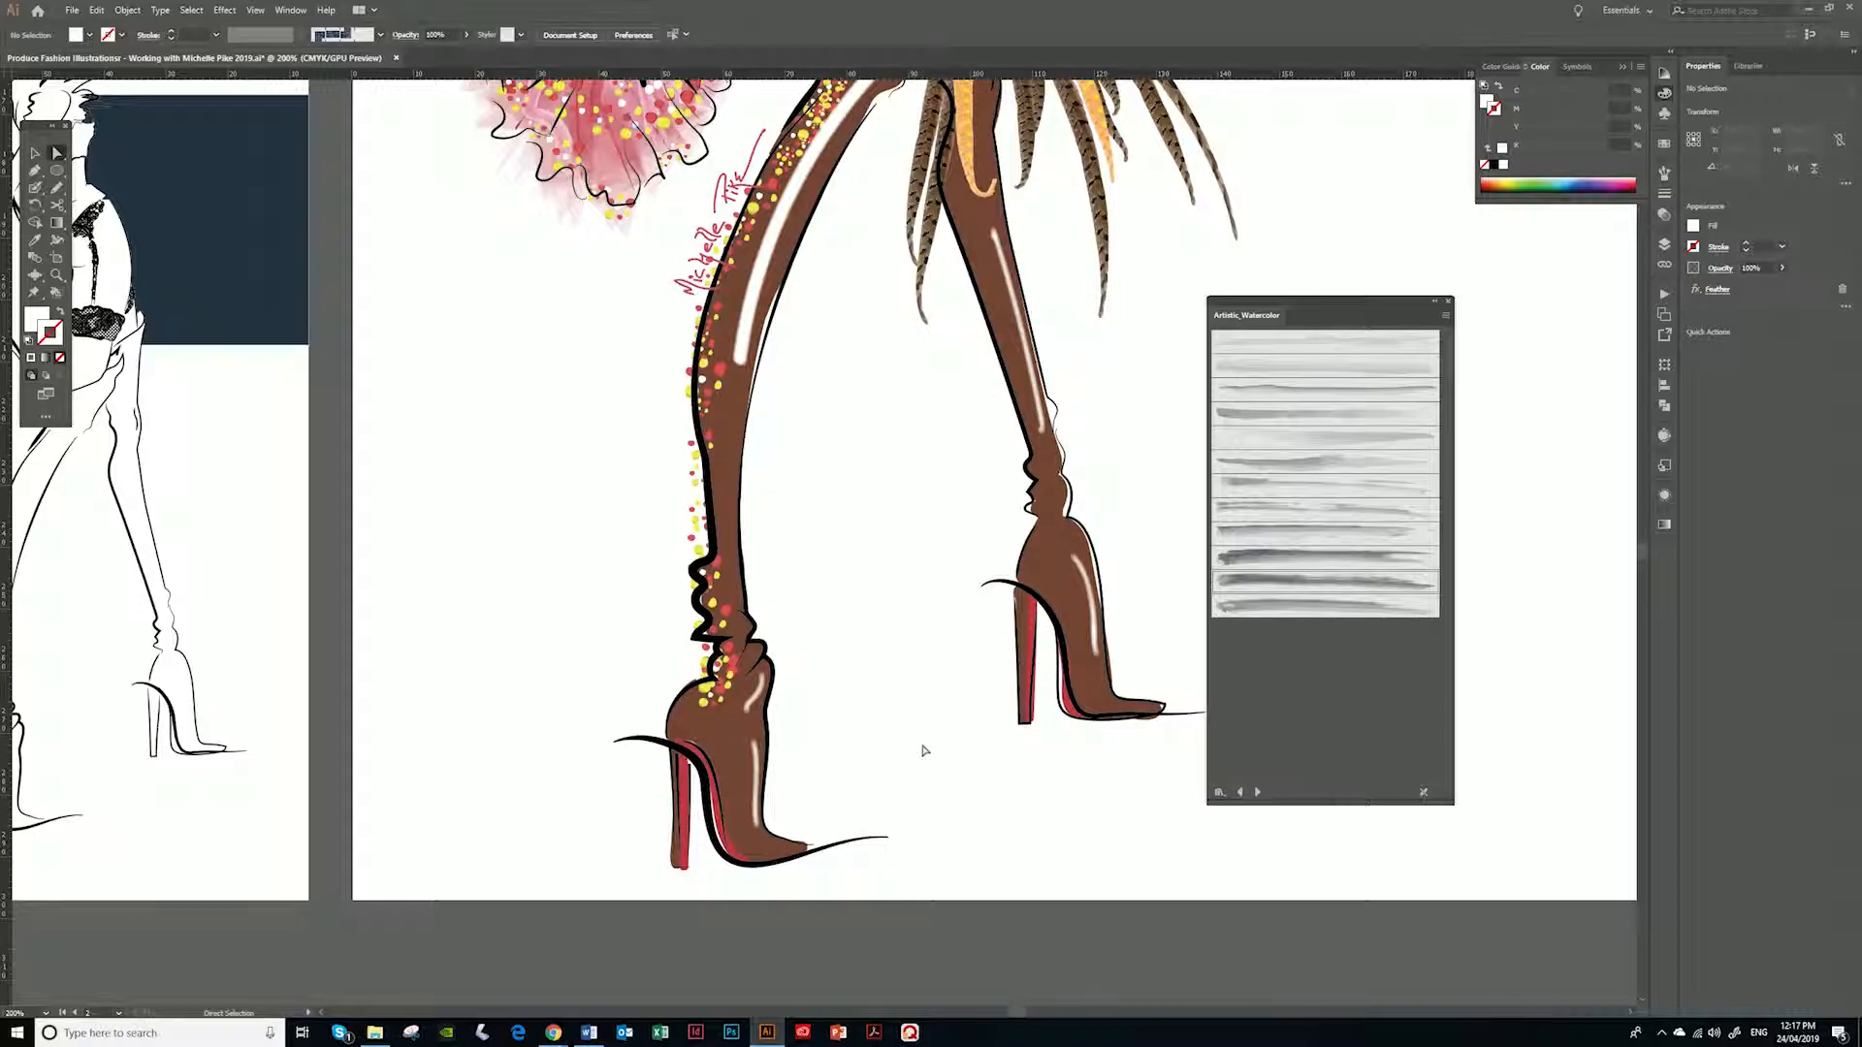
# Review the decorated figure as a whole beside the finished reference artboard
pyautogui.hotkey('ctrl', '-')
pyautogui.hotkey('ctrl', '-')
pyautogui.hotkey('ctrl', '-')
pyautogui.hotkey('ctrl', '-')
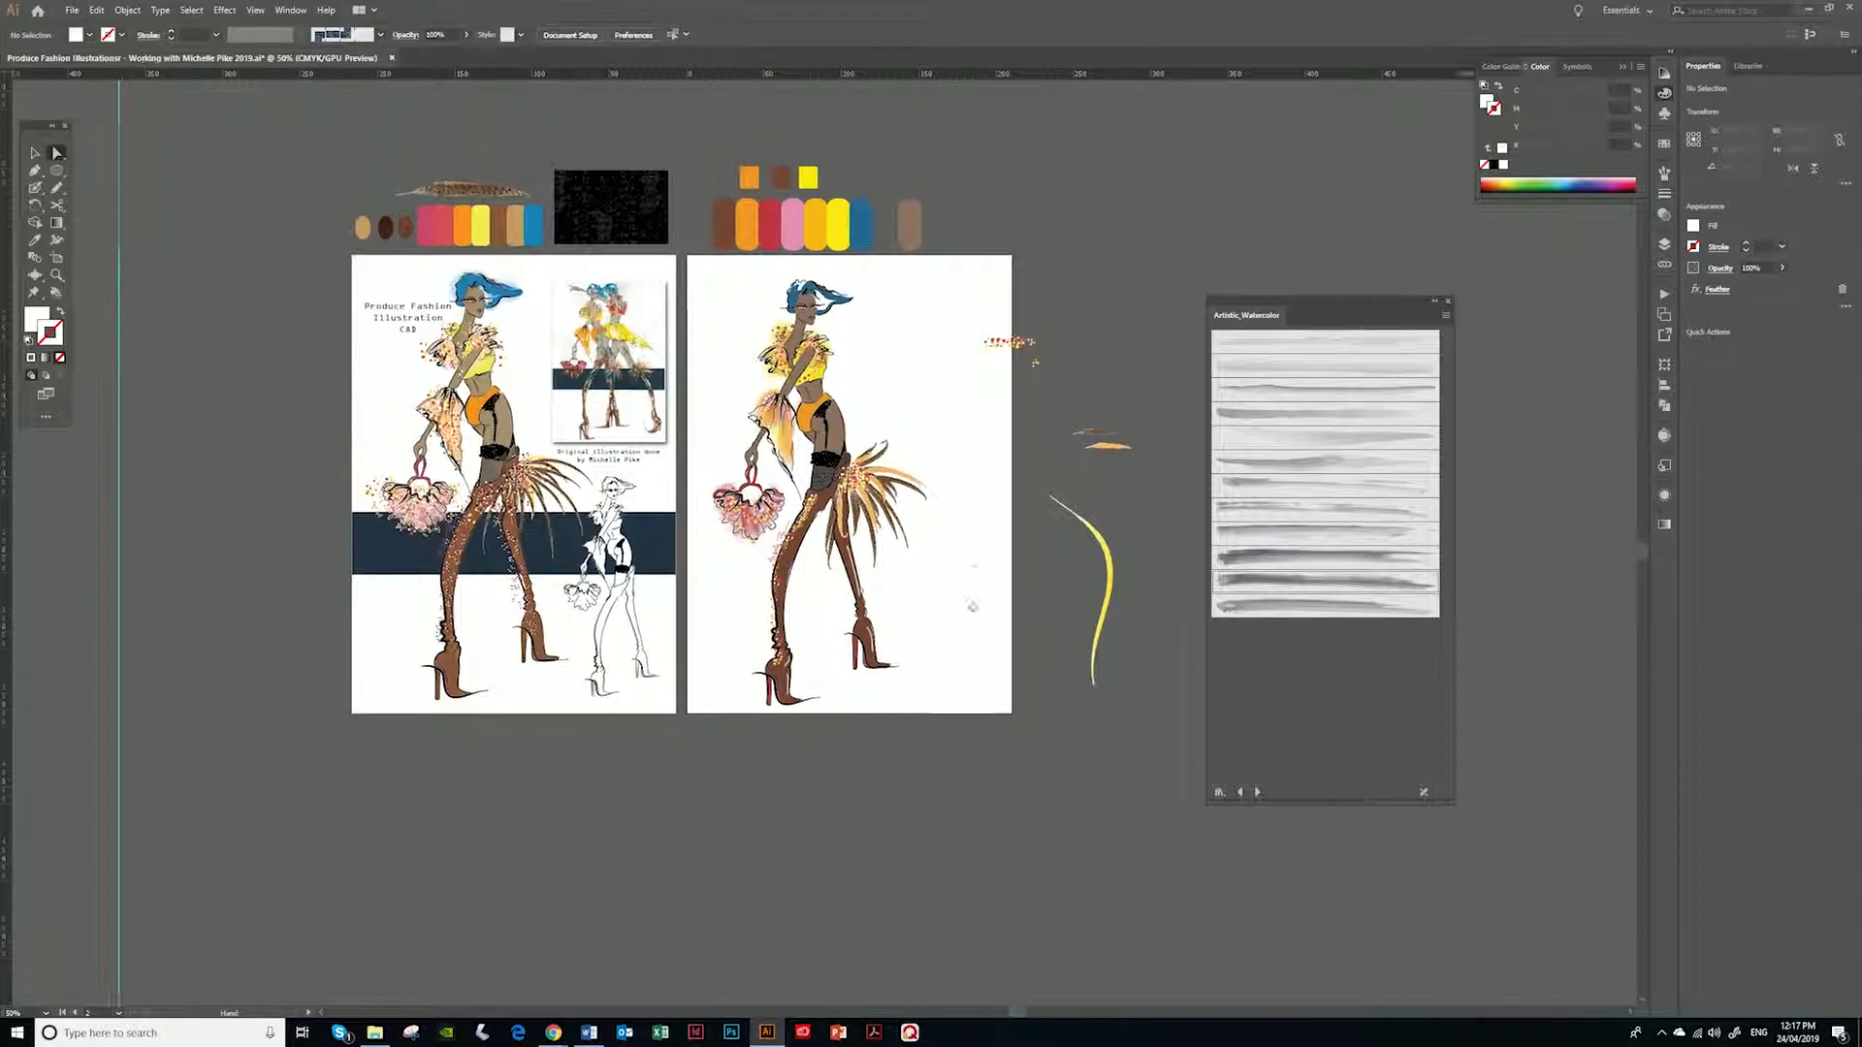
pyautogui.hotkey('ctrl', '+')
pyautogui.moveTo(1034, 635); pyautogui.dragTo(951, 595)
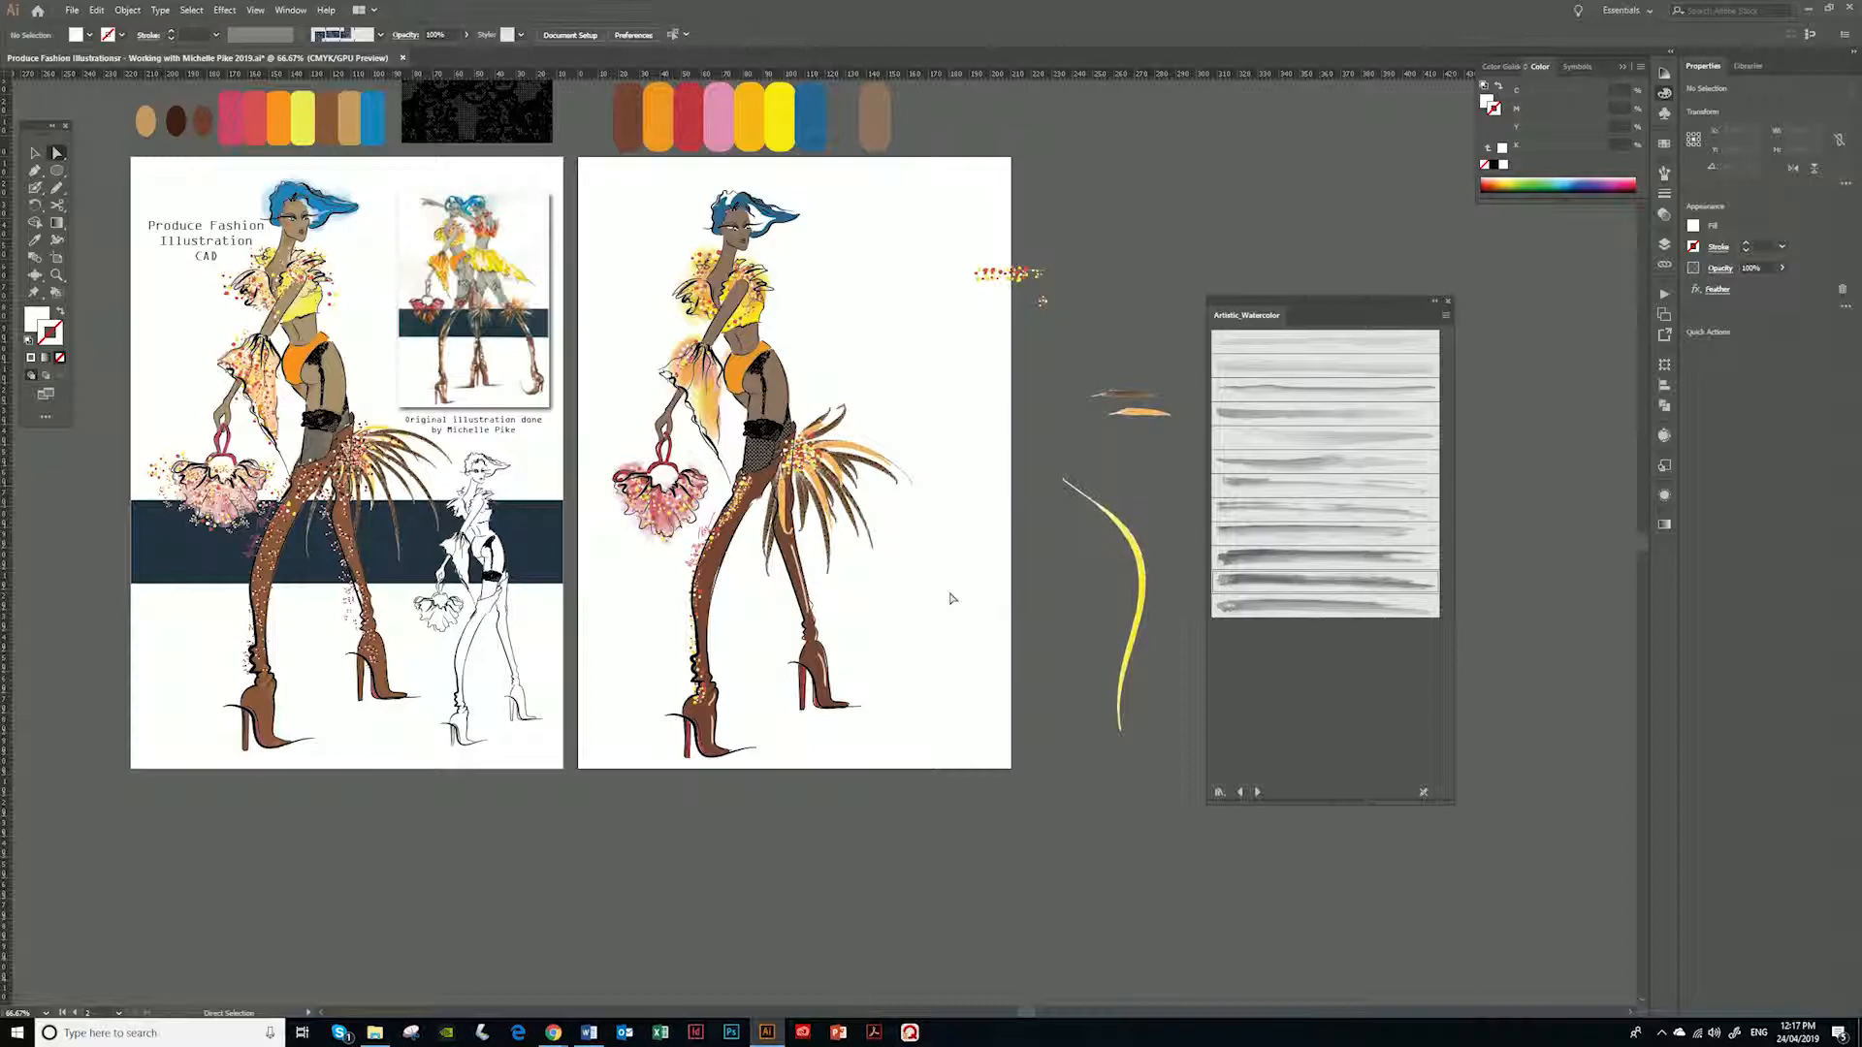